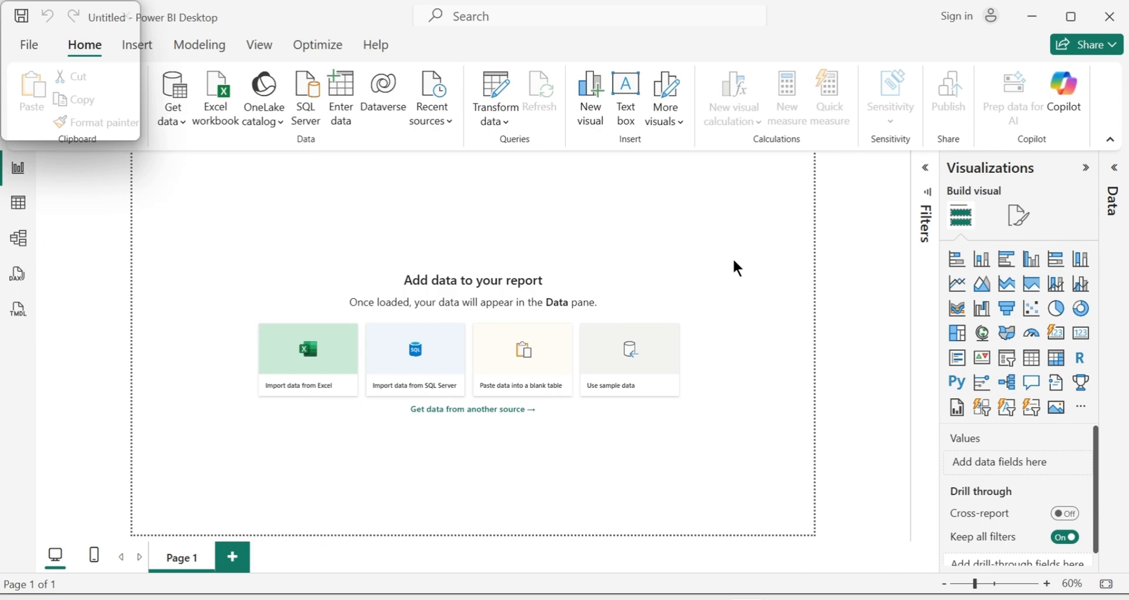
Connect to the fact_sales Excel workbook in the Desktop folder as a data source
click(176, 118)
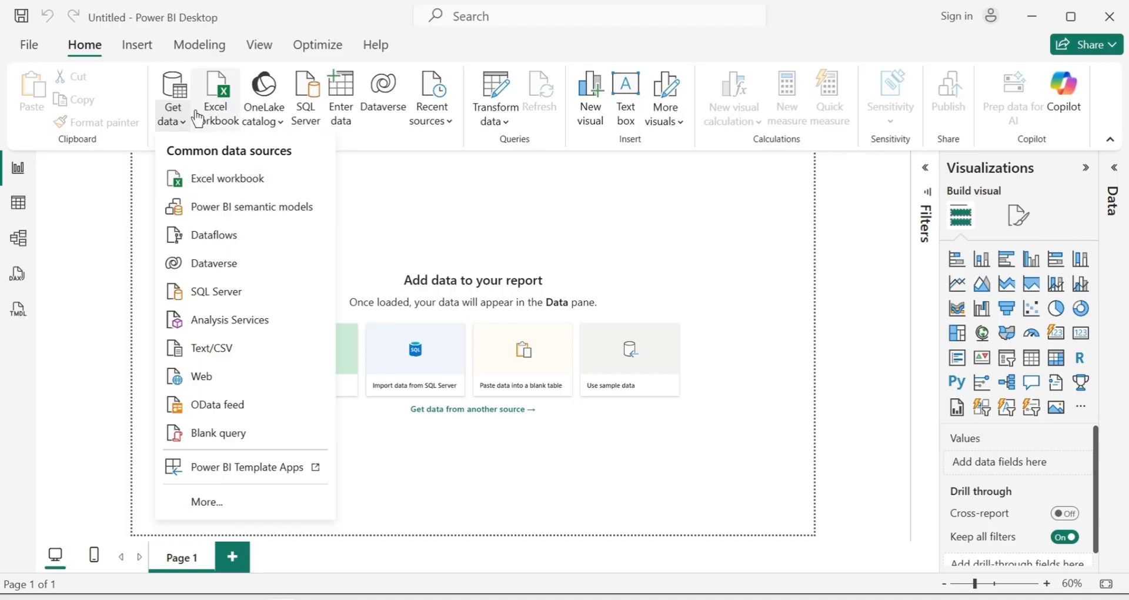
click(412, 204)
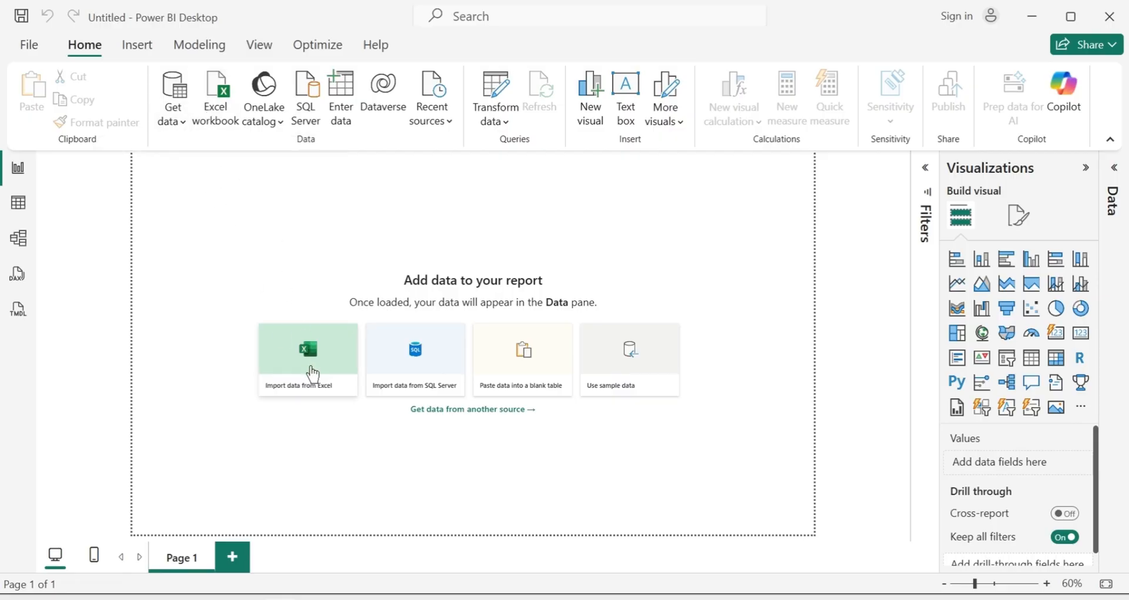
click(173, 106)
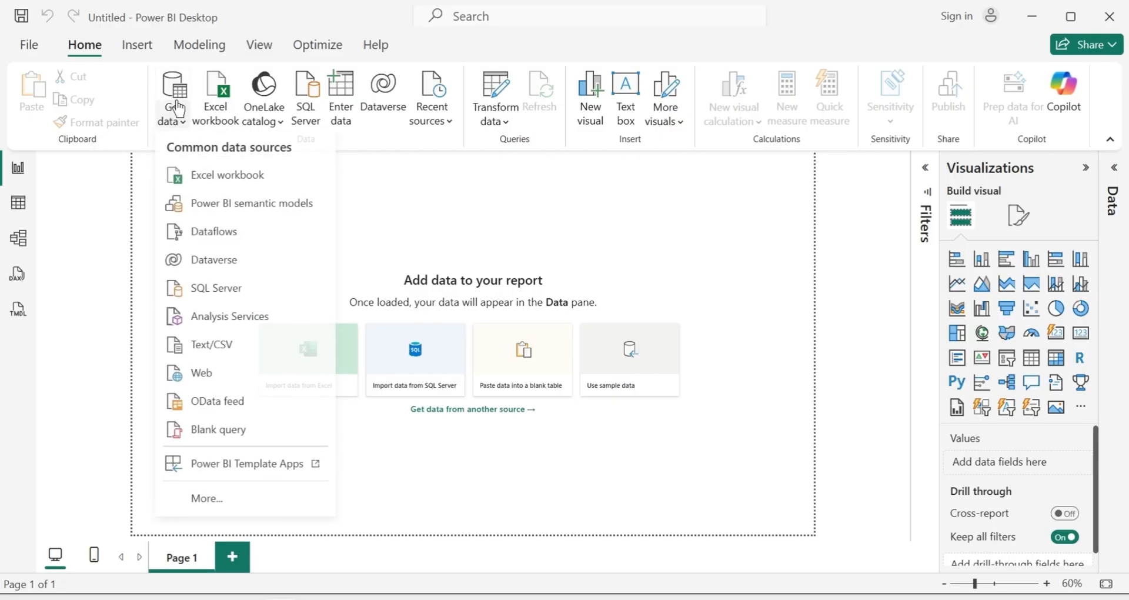
click(212, 179)
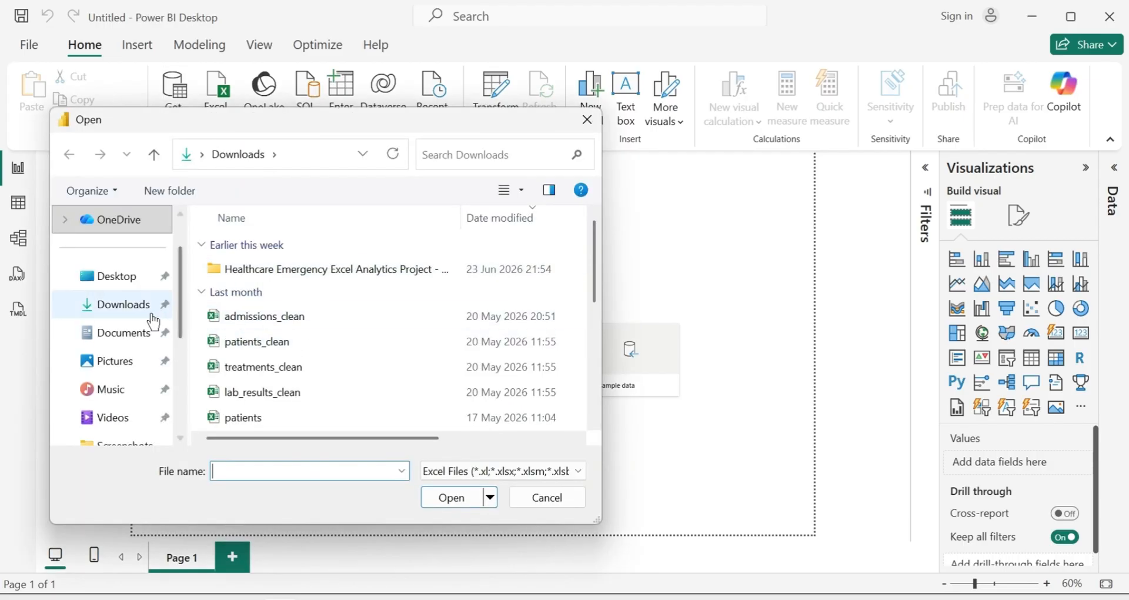
click(132, 288)
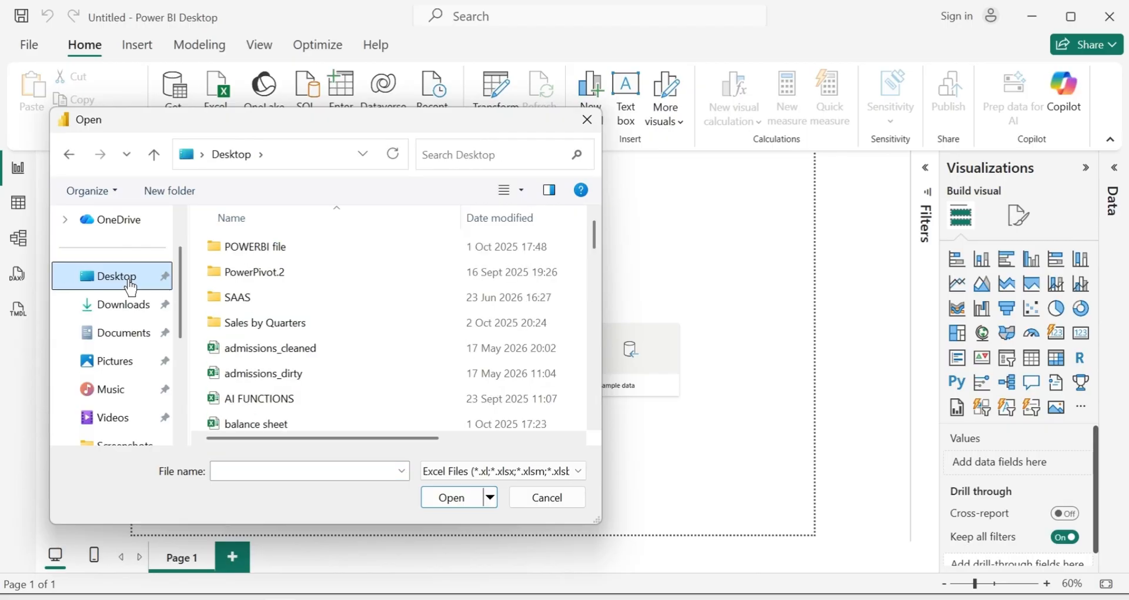
scroll(383, 335, down, 3)
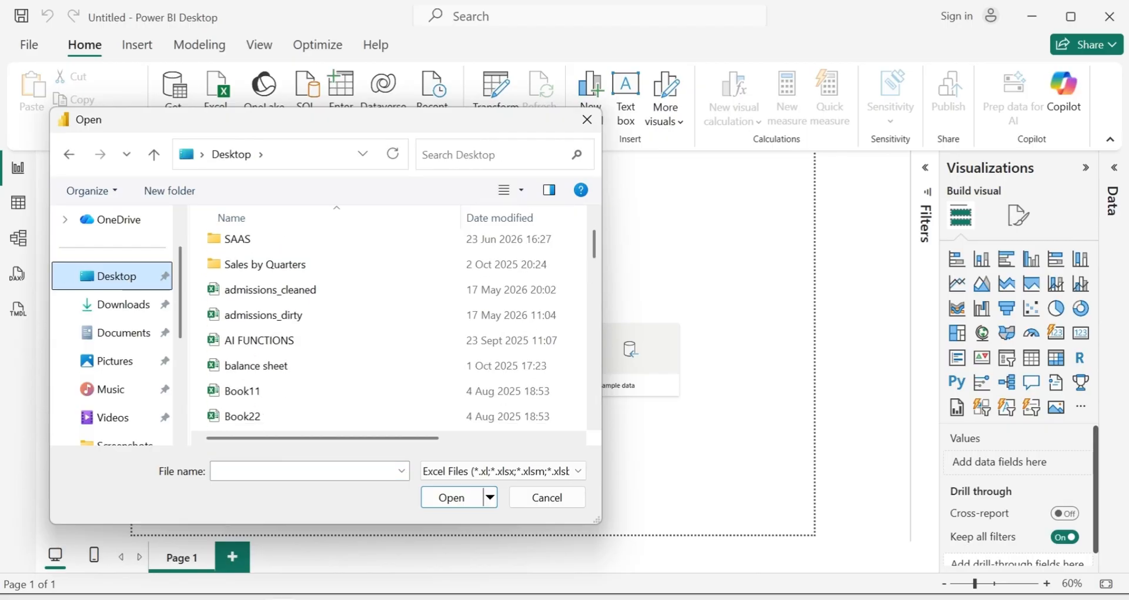
scroll(296, 411, down, 3)
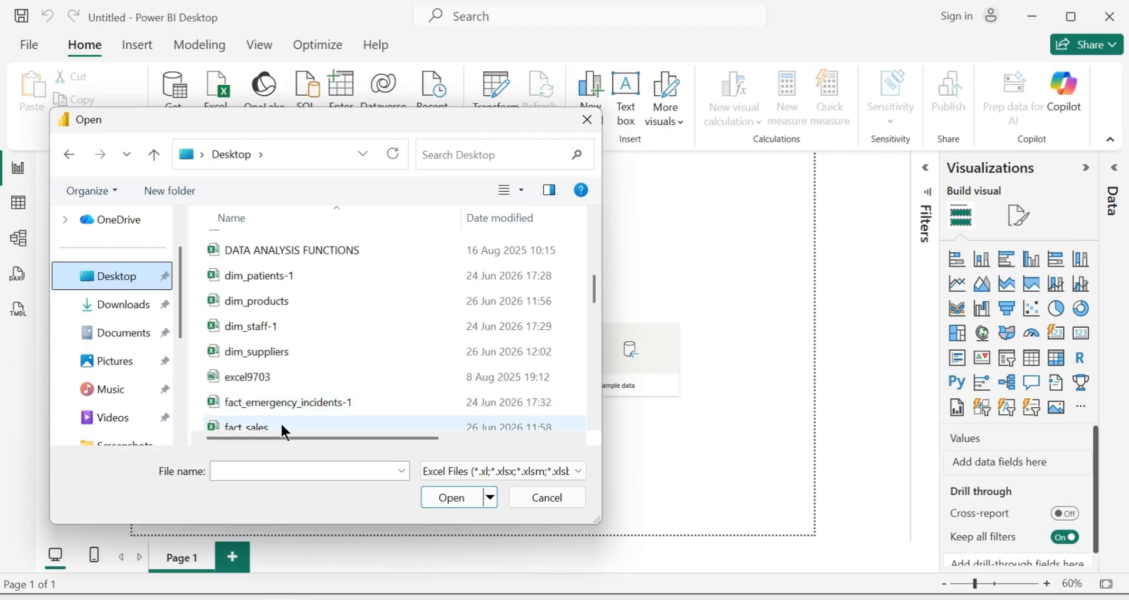
click(280, 425)
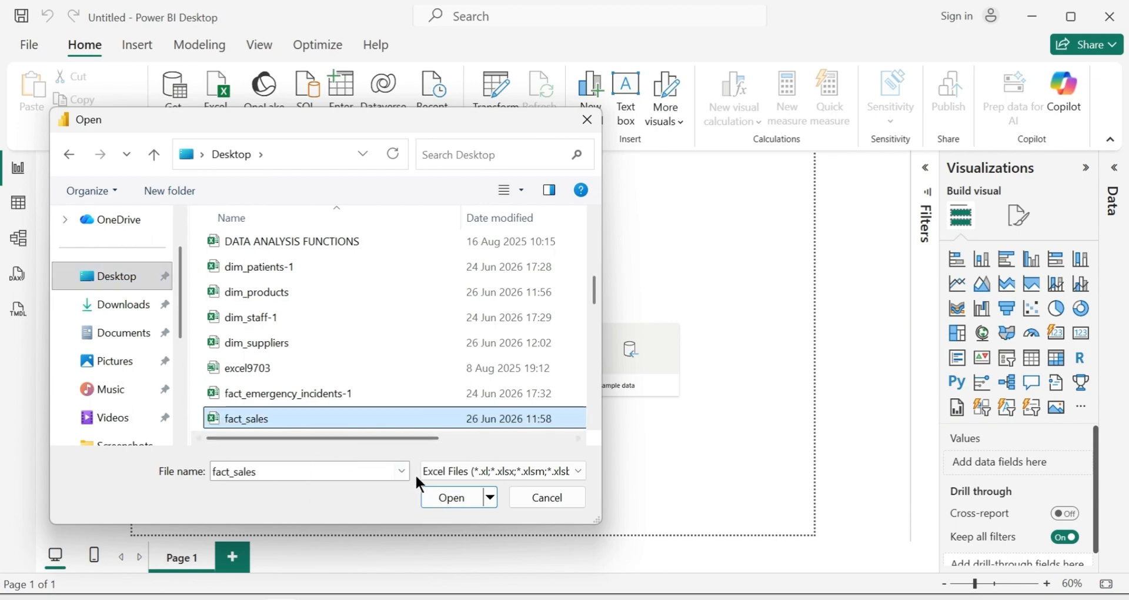
click(449, 494)
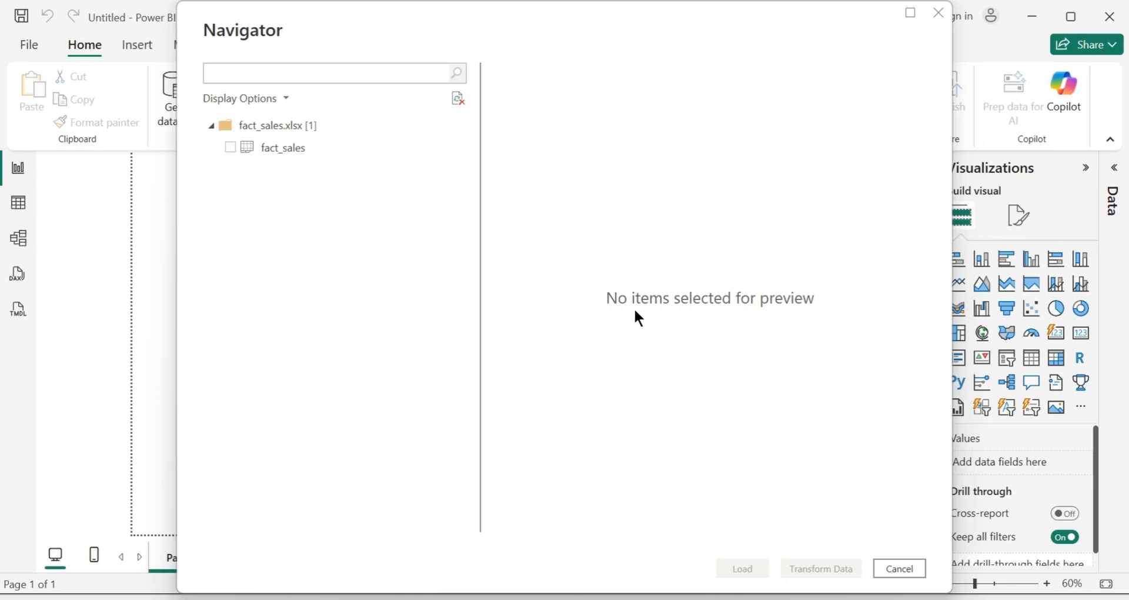
Select the fact_sales sheet and open it for transformation in the Power Query Editor
drag(547, 37, 643, 21)
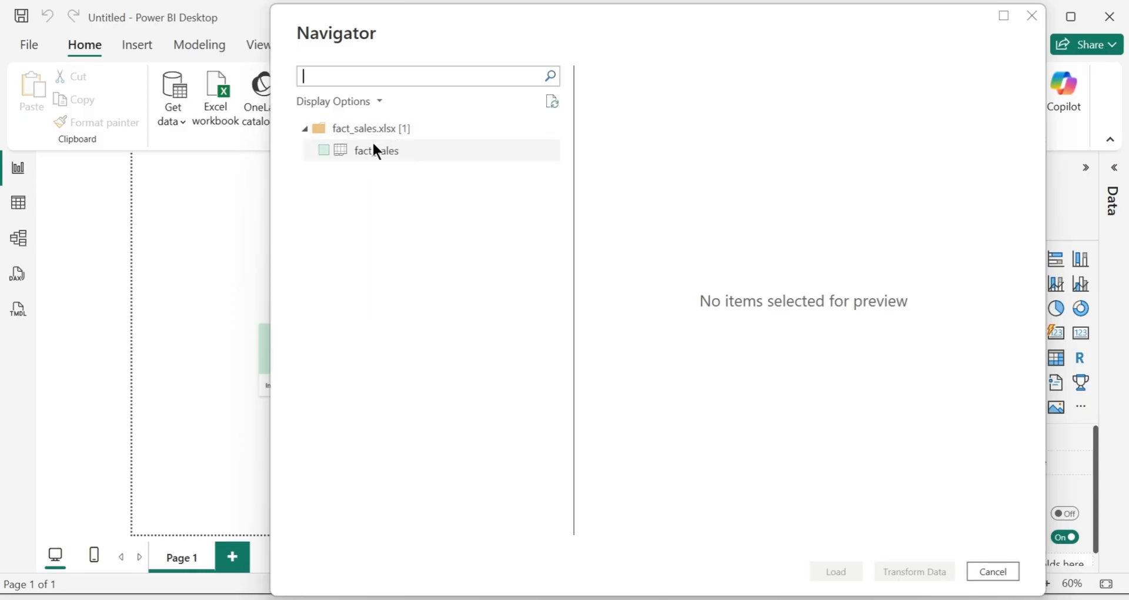
click(324, 150)
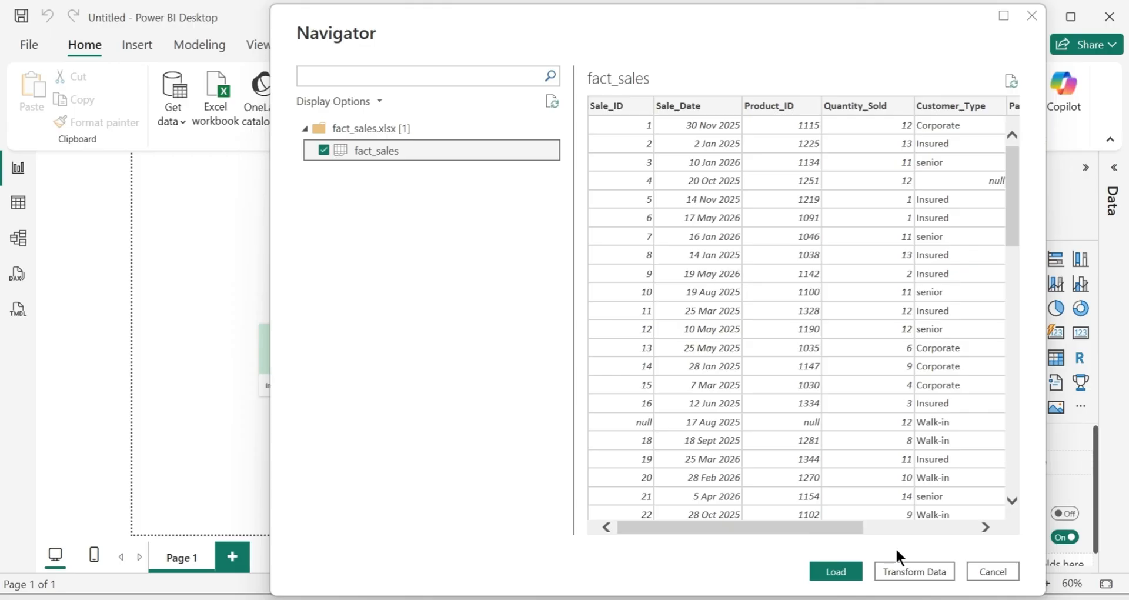
click(920, 575)
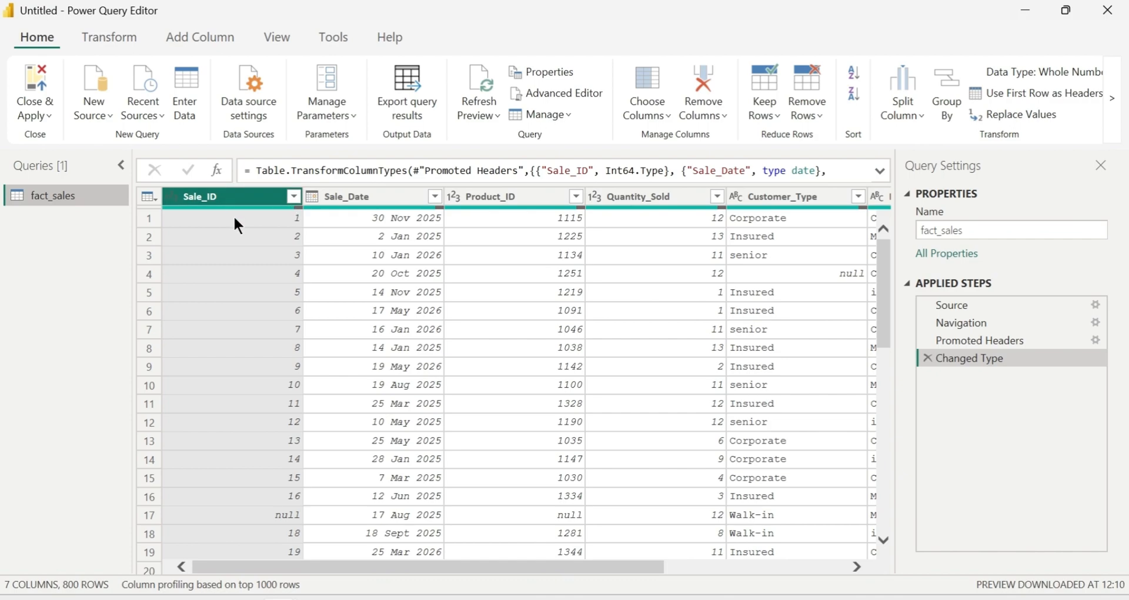
Filter the null rows out of the Sale_ID column
click(294, 197)
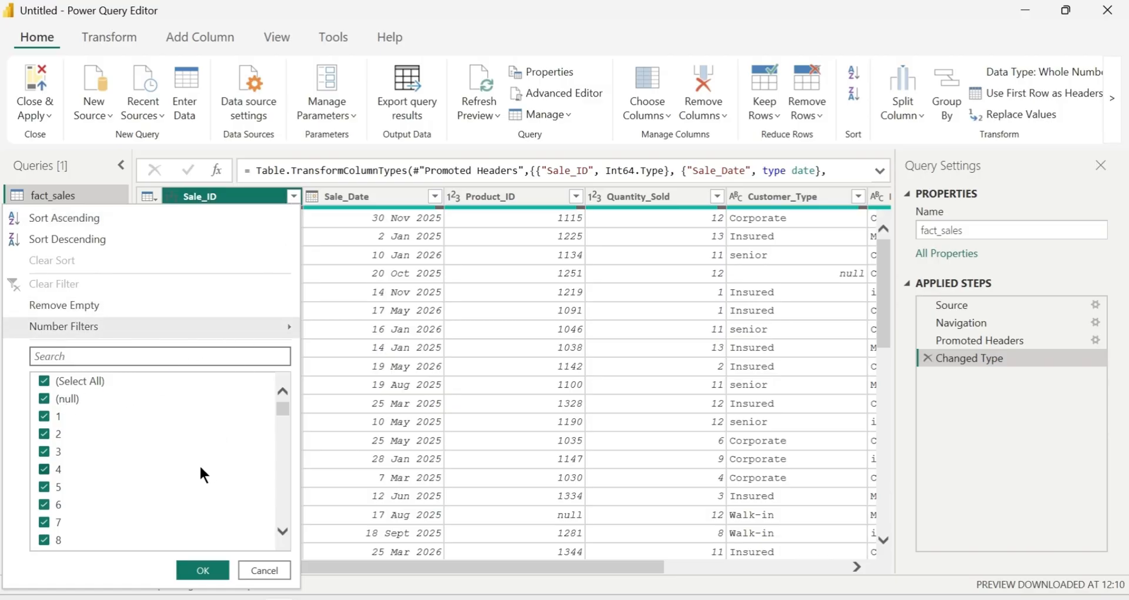
click(45, 400)
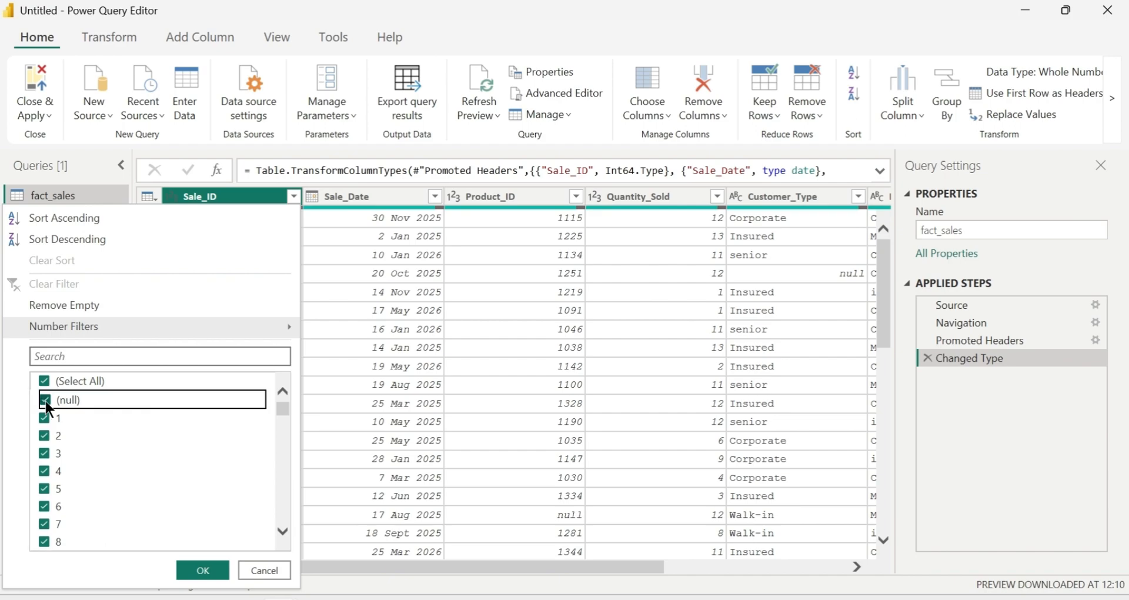
click(197, 570)
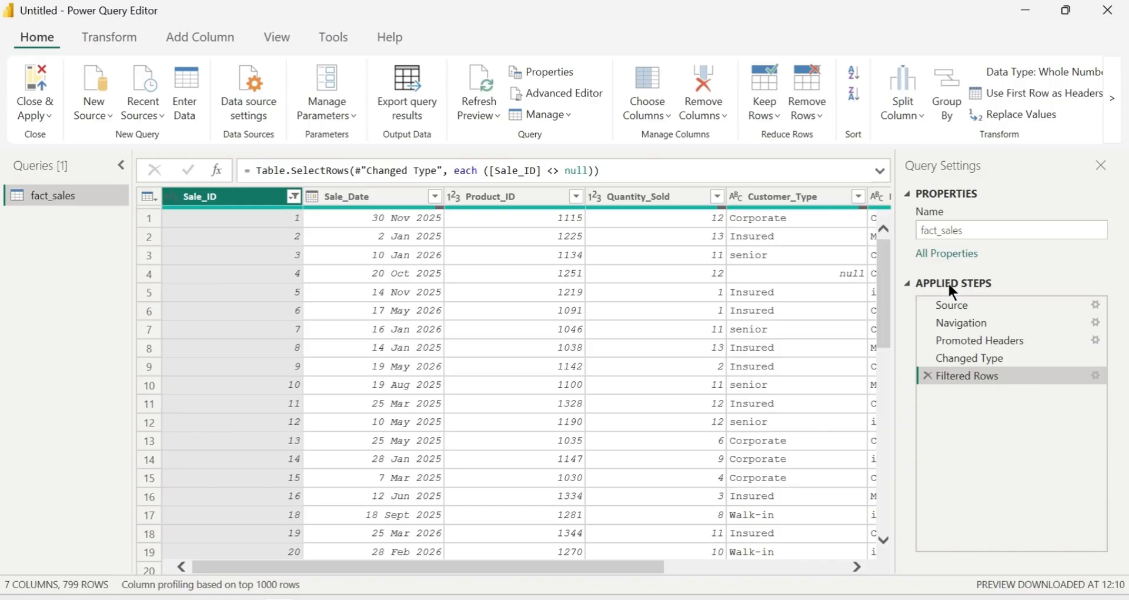
click(964, 229)
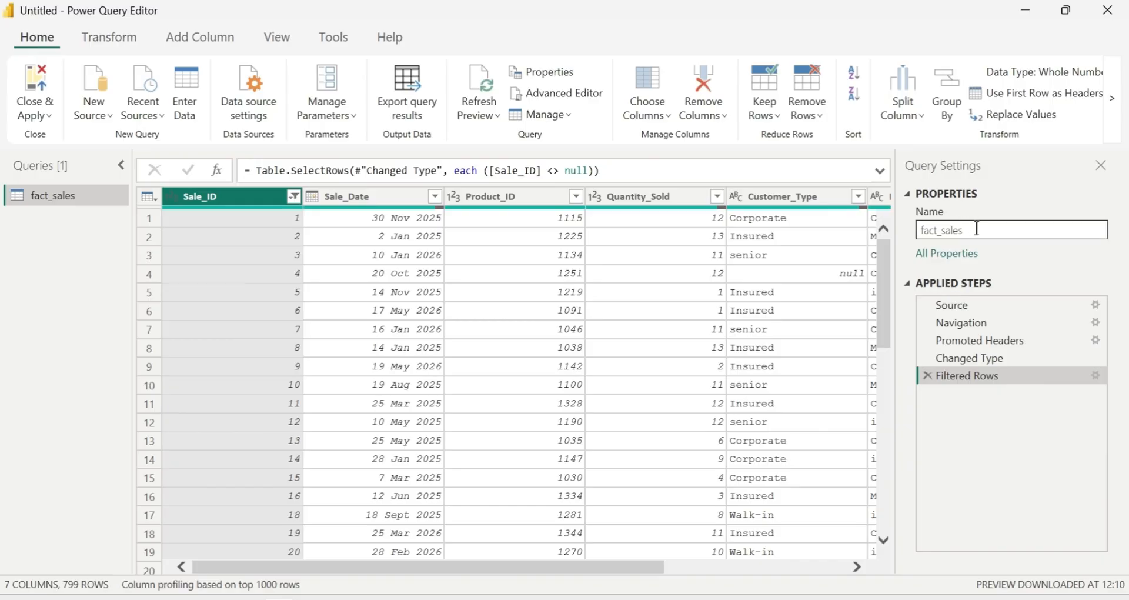
Filter the null rows out of the Sale_Date column
click(435, 197)
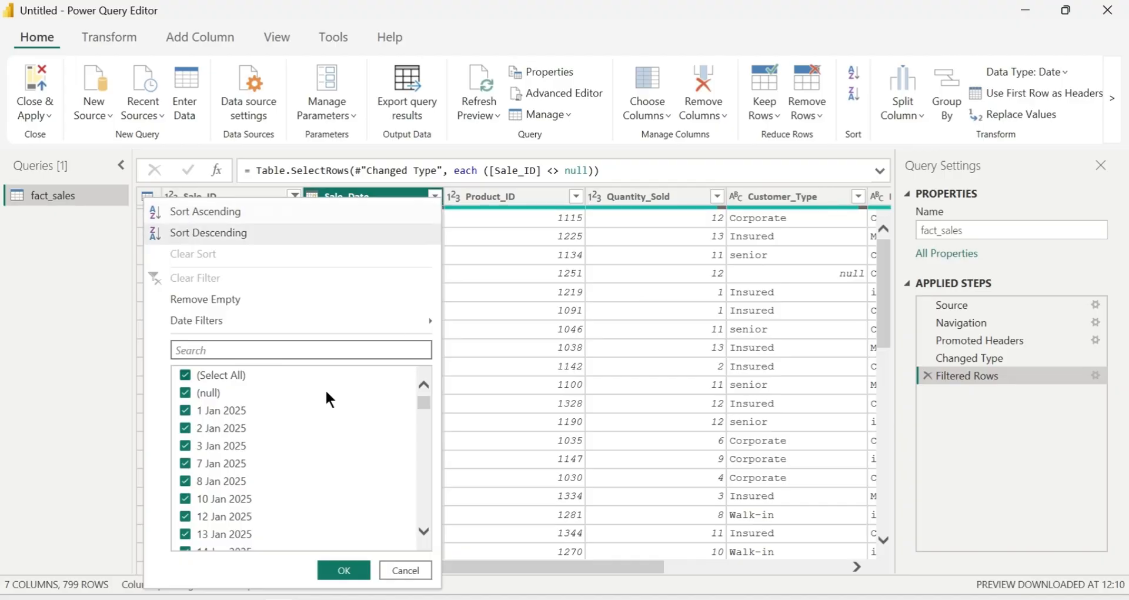
click(185, 394)
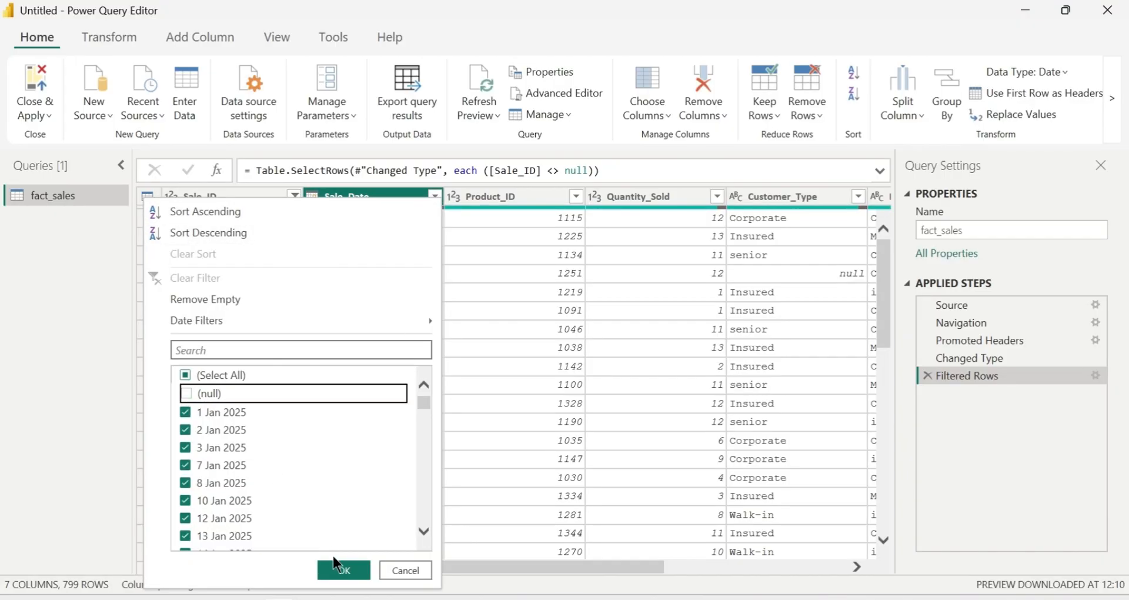
click(344, 570)
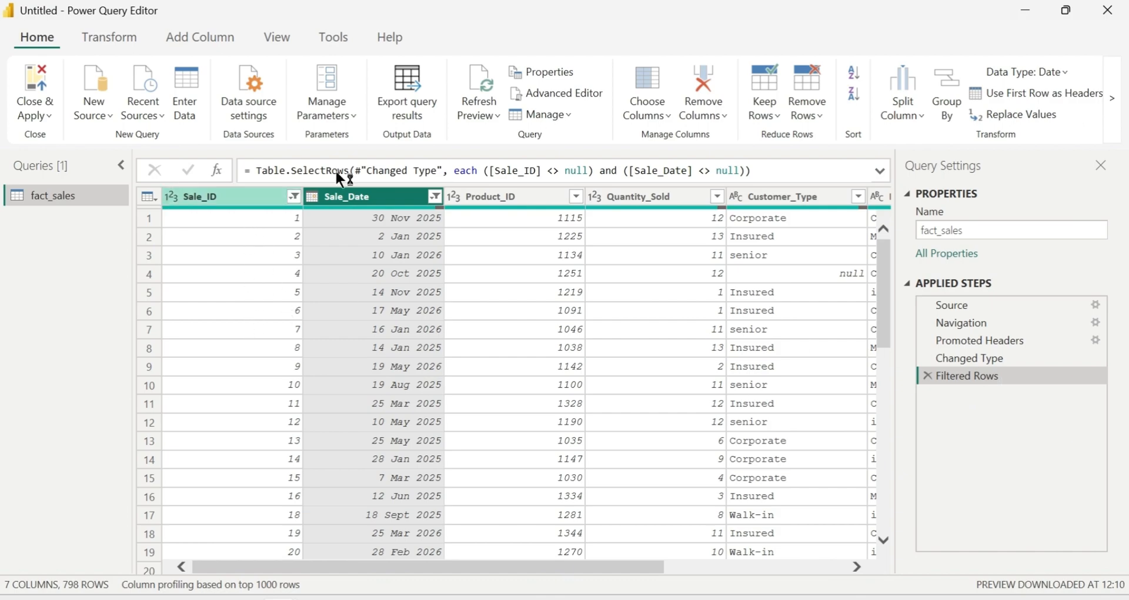
Check the Product_ID column for null values and filter the null rows out of the Quantity_Sold column
click(576, 196)
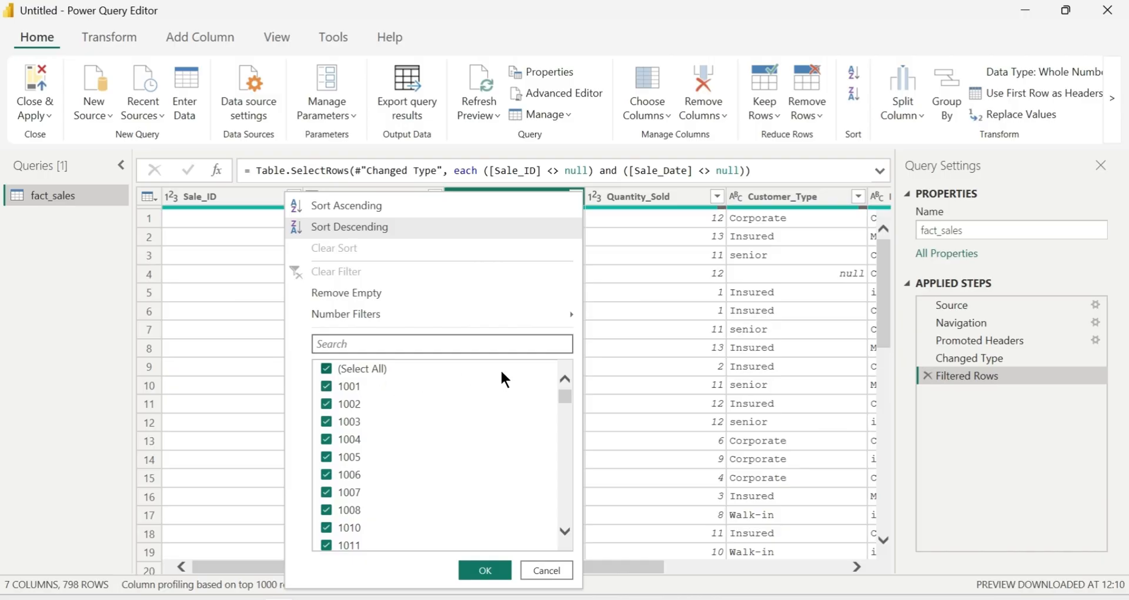
click(667, 292)
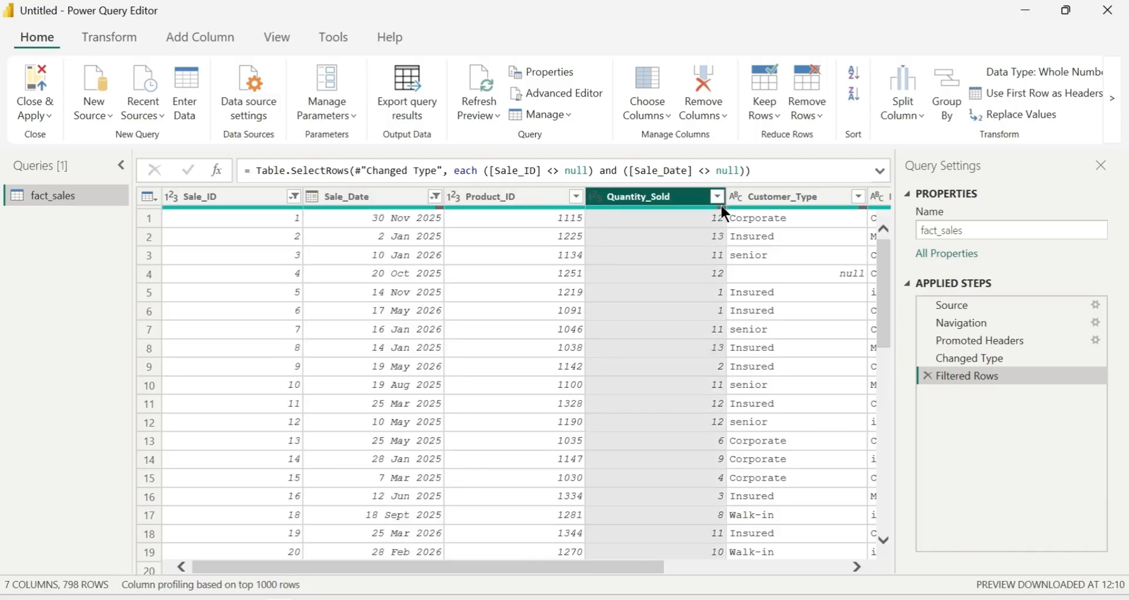
drag(340, 566, 528, 566)
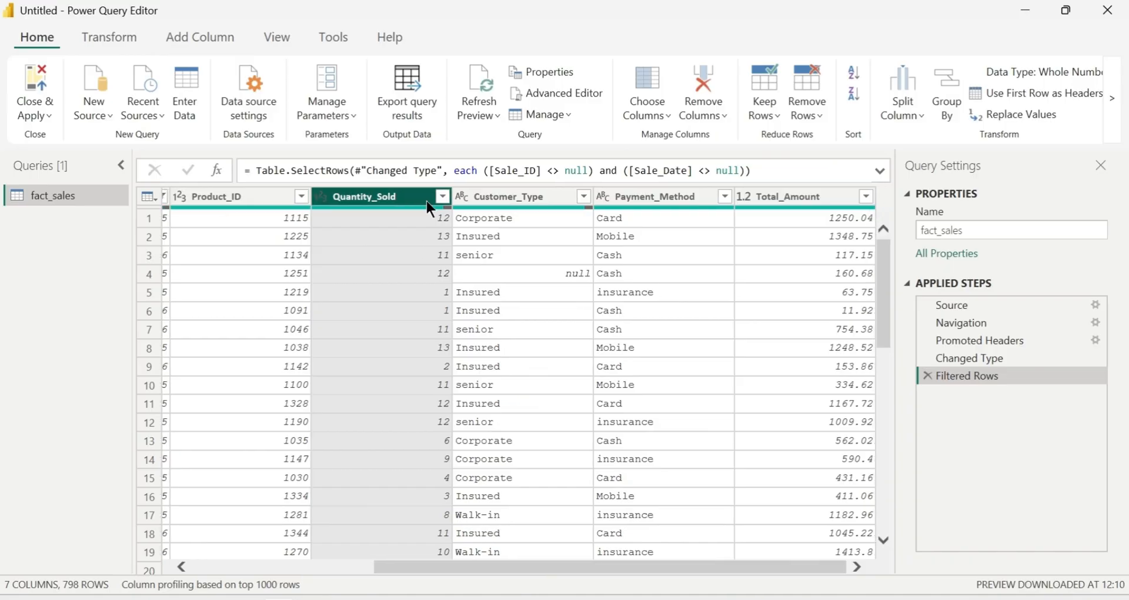
click(443, 196)
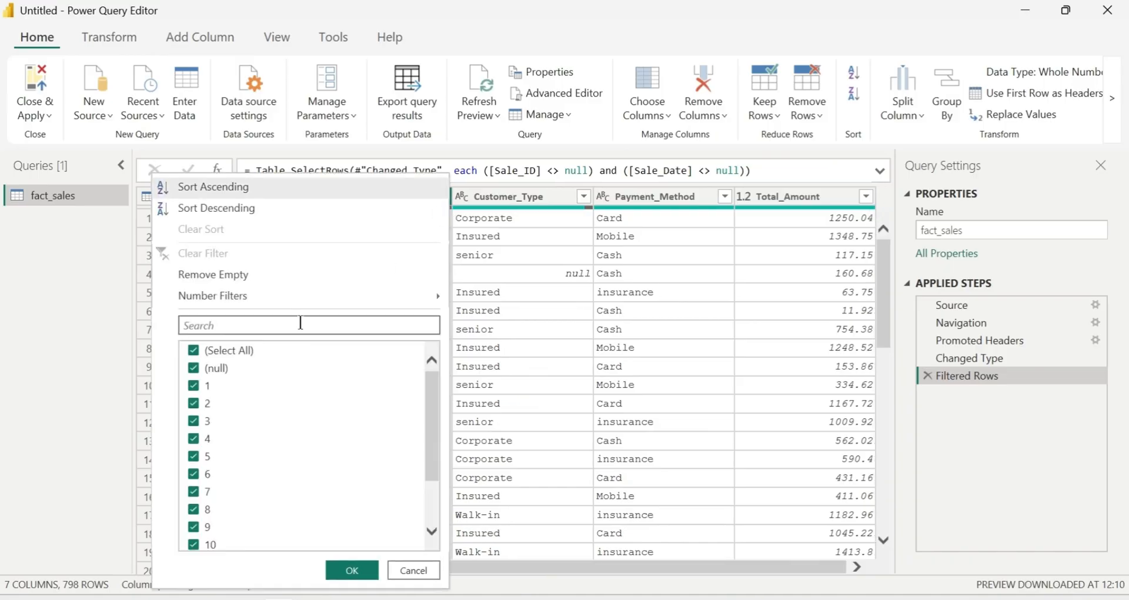
click(194, 369)
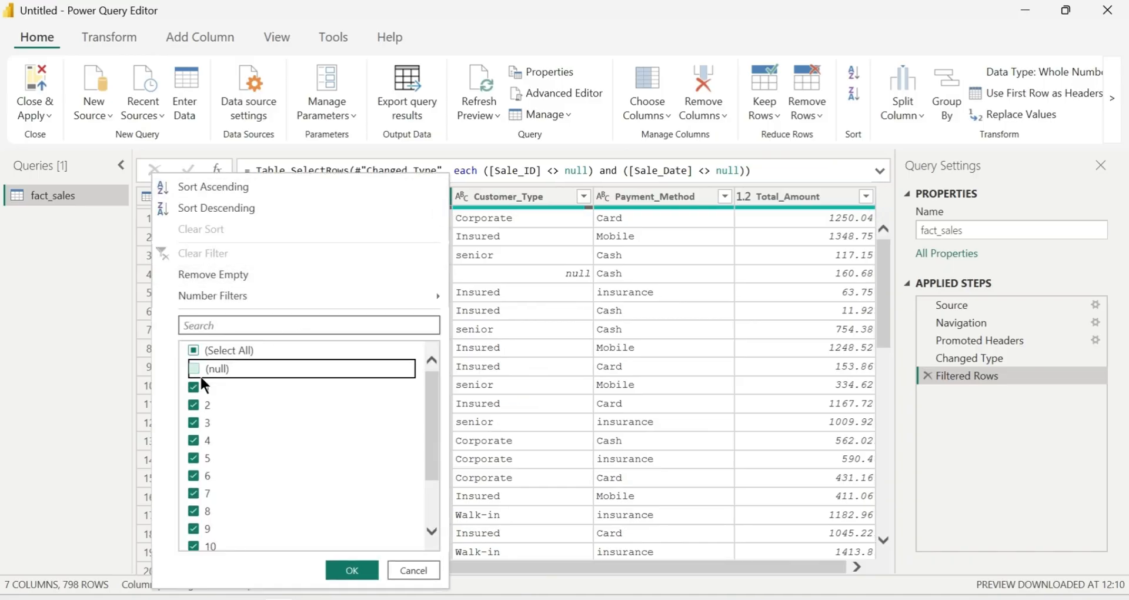
click(339, 570)
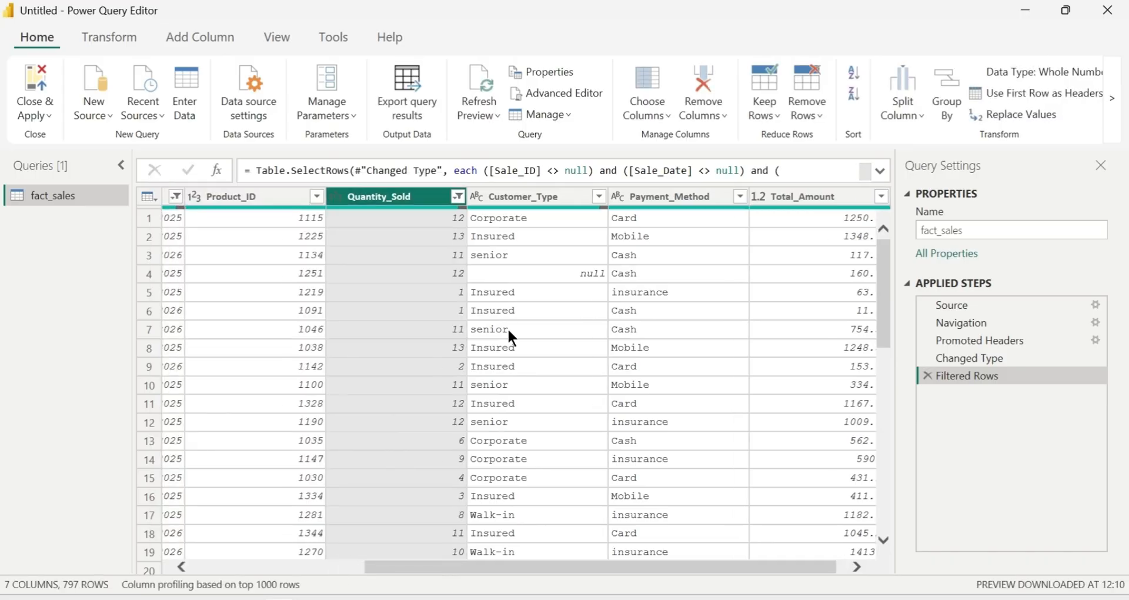
Filter the null rows out of the Customer_Type column
click(599, 196)
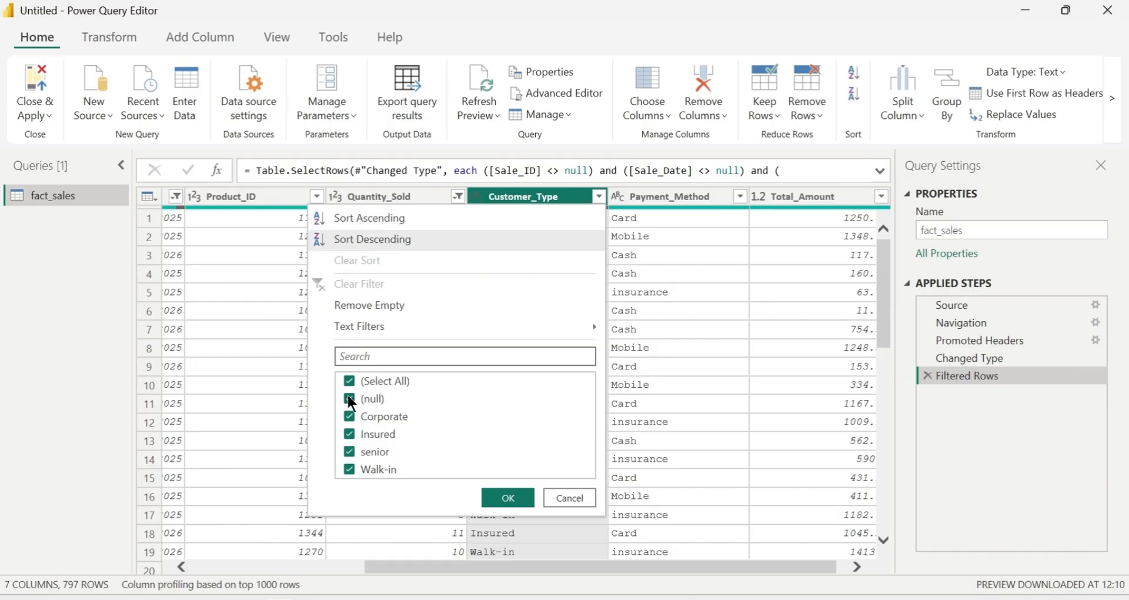
click(349, 398)
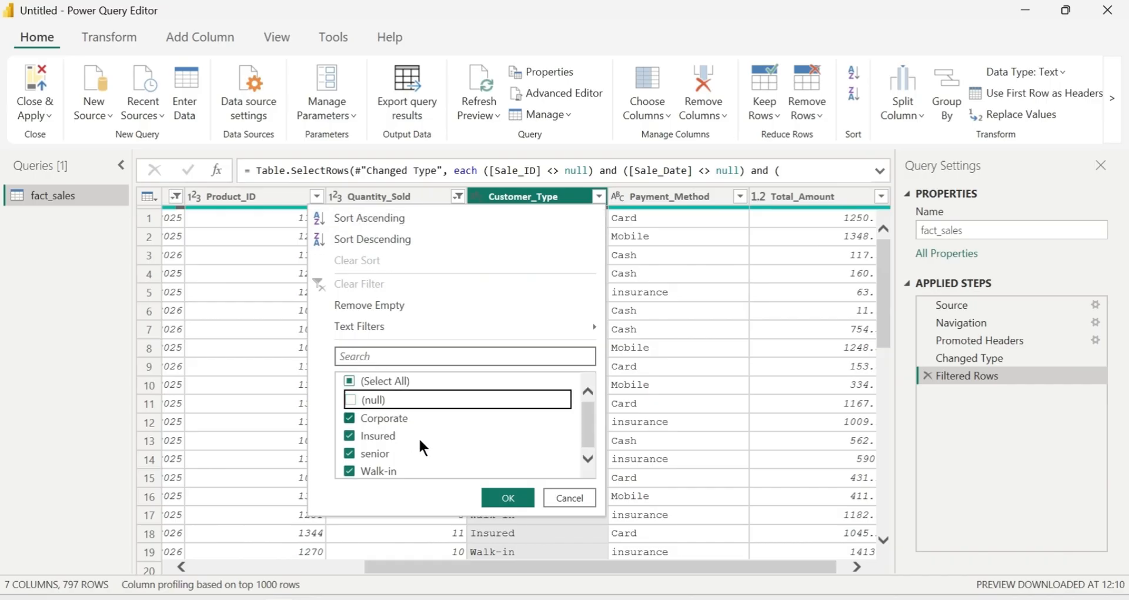
click(508, 499)
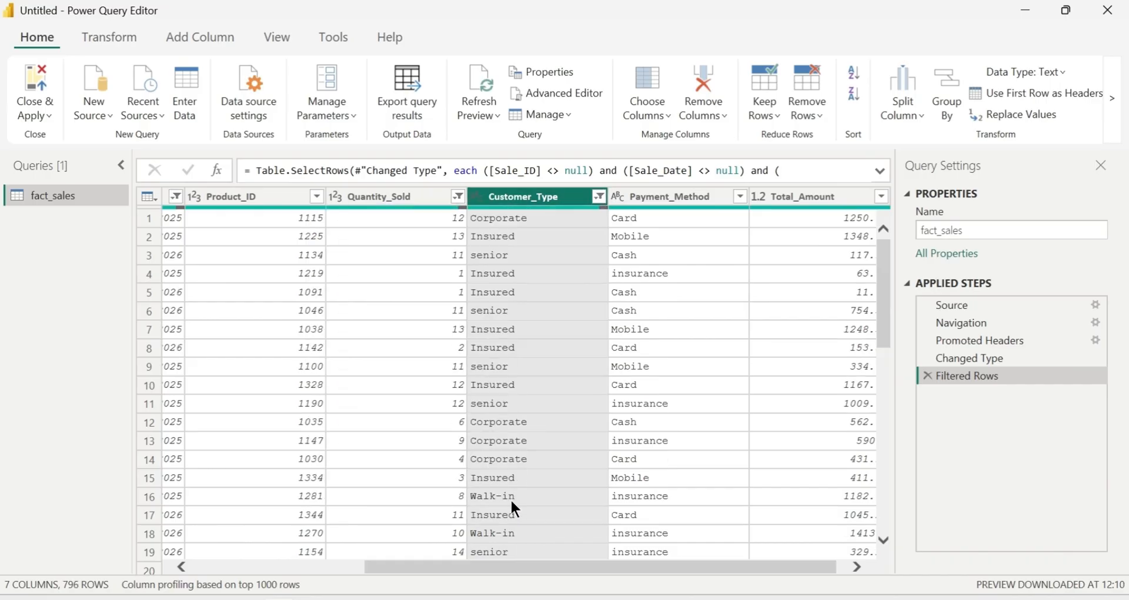
Check the filter values of the Payment_Method and Total_Amount columns for nulls
click(741, 196)
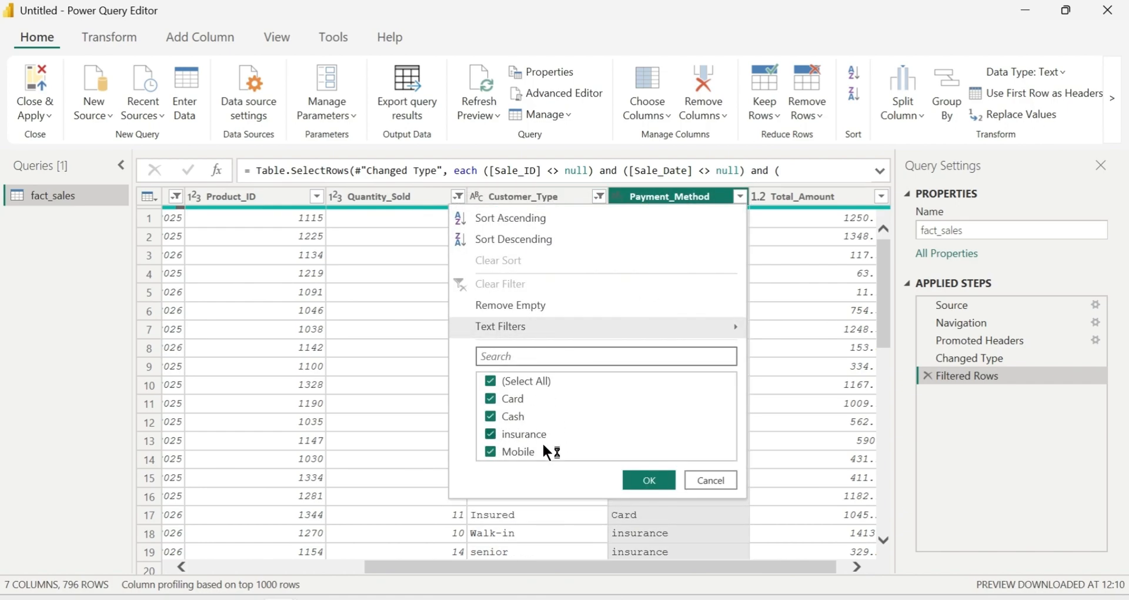
click(648, 484)
drag(814, 565, 830, 564)
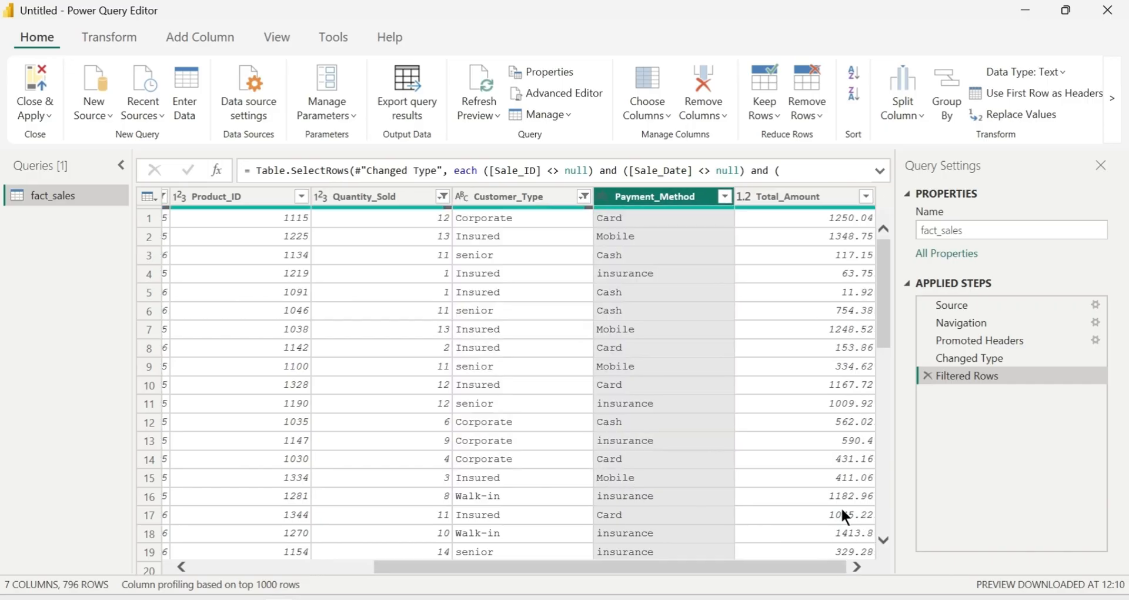
click(867, 196)
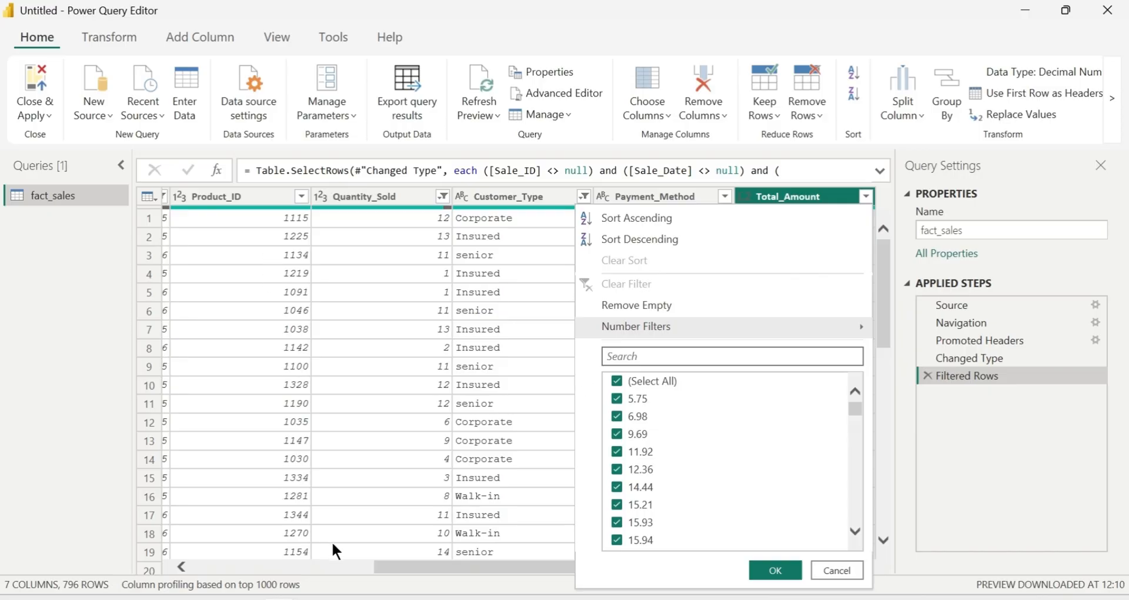
click(389, 566)
drag(389, 565, 209, 567)
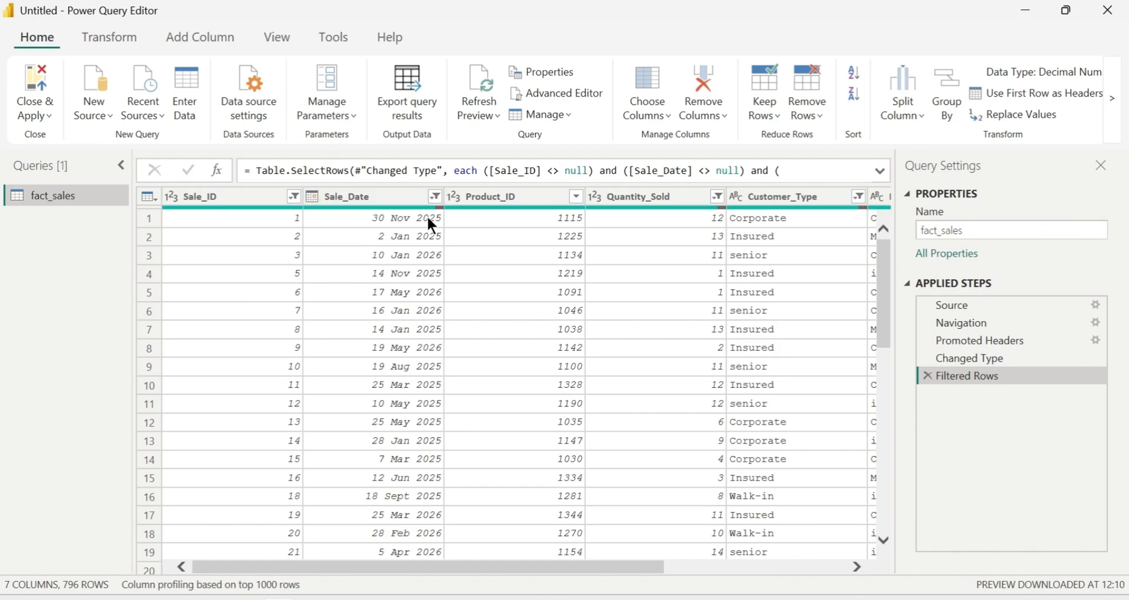
Review the data type options for the Sale_Date column without changing its type
click(313, 197)
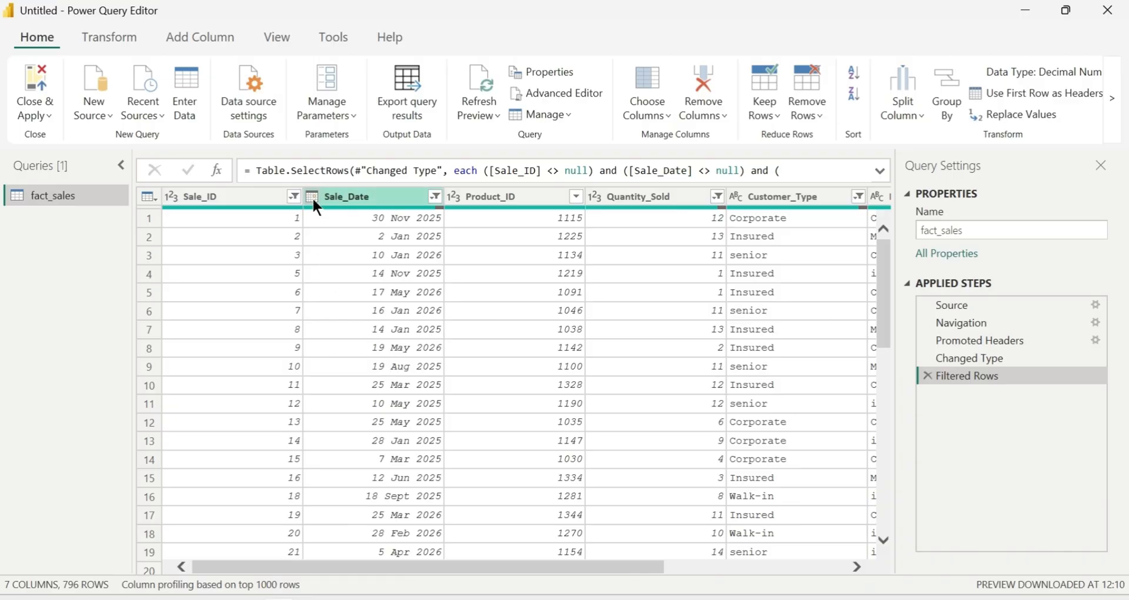
click(313, 196)
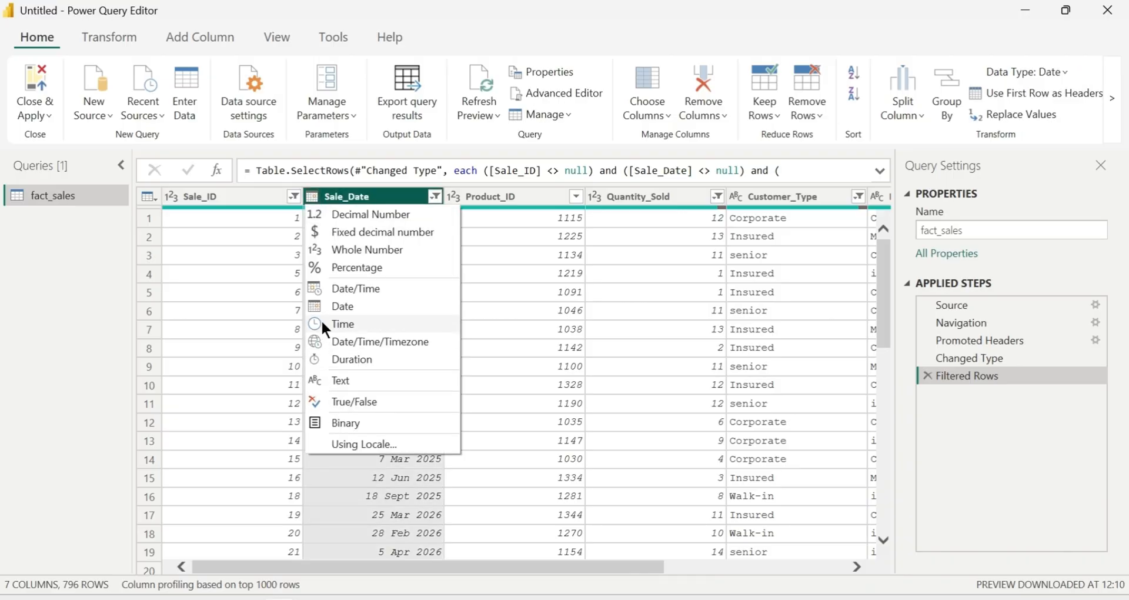
click(377, 460)
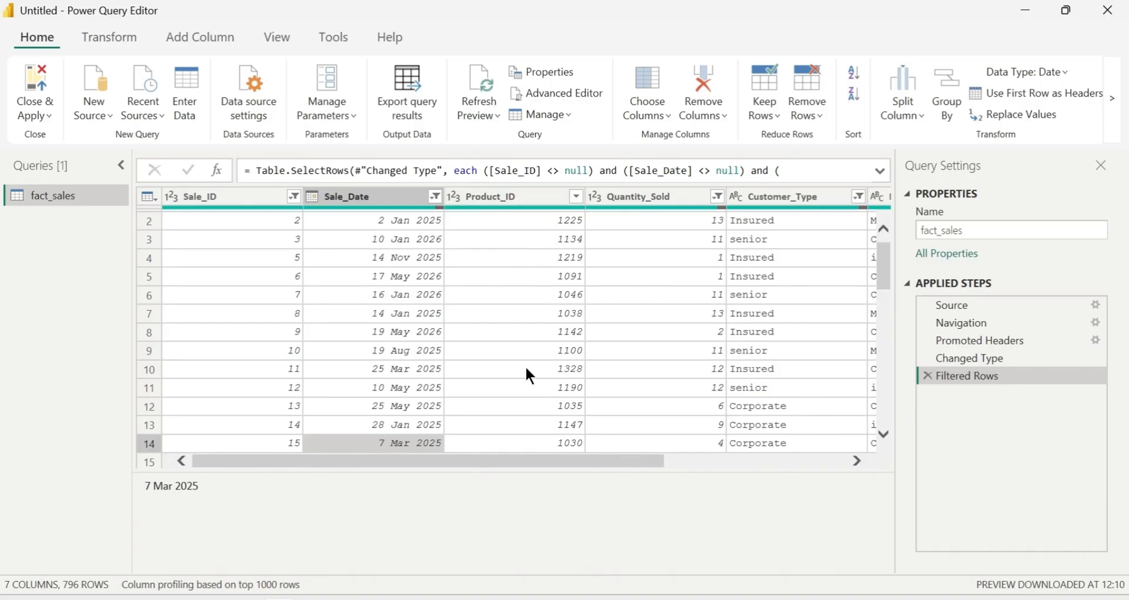
Review the data type options of the Product_ID, Customer_Type and Total_Amount columns without changing any type
click(454, 196)
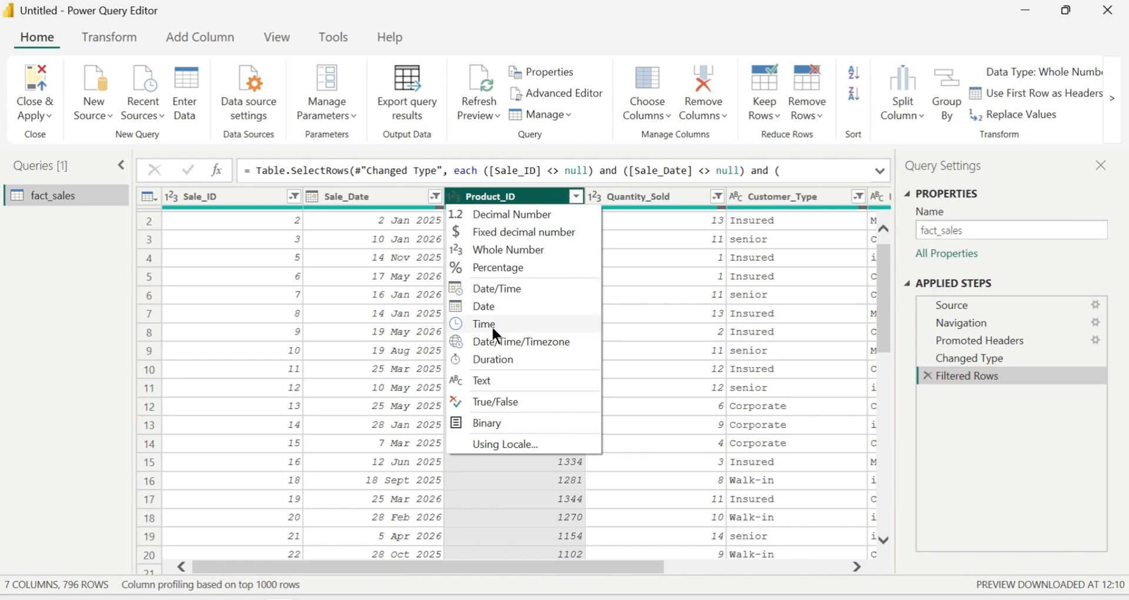
click(499, 462)
click(498, 462)
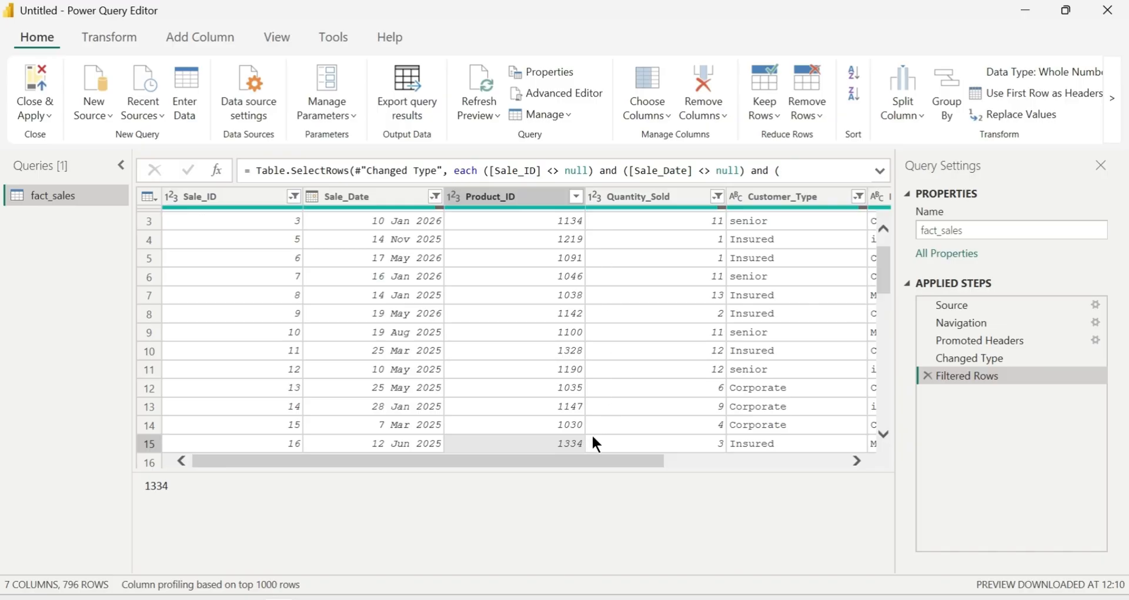
drag(589, 466, 827, 434)
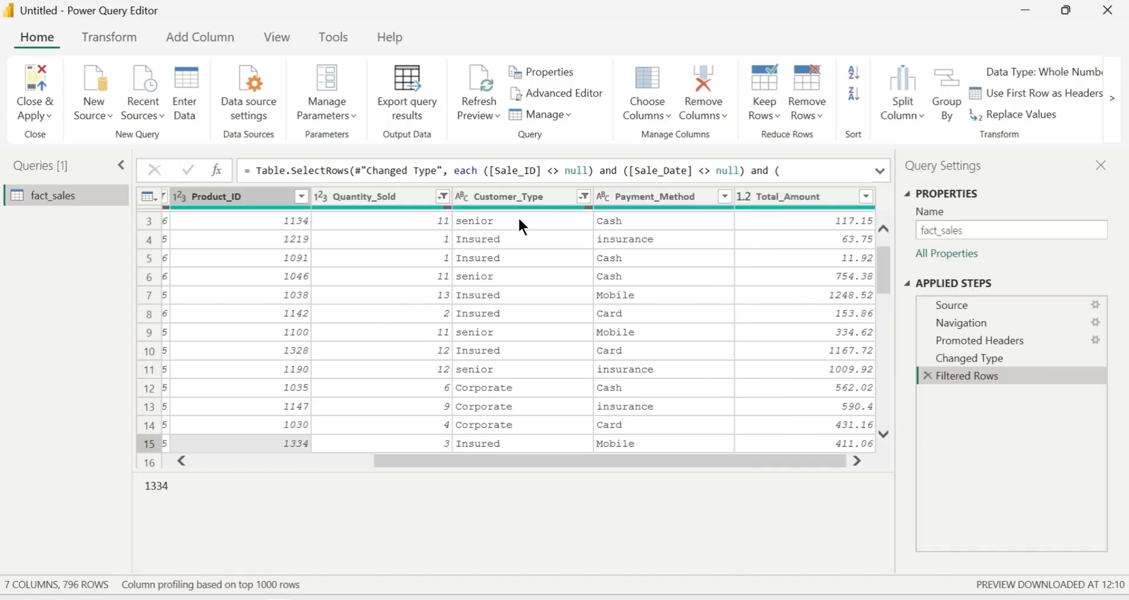
click(465, 199)
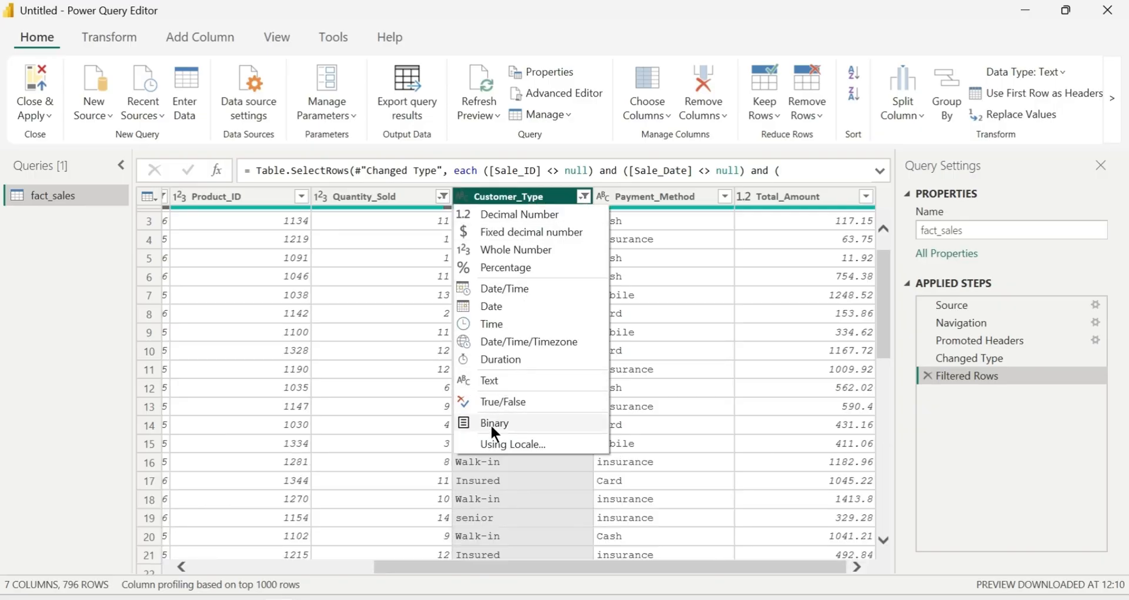
click(672, 188)
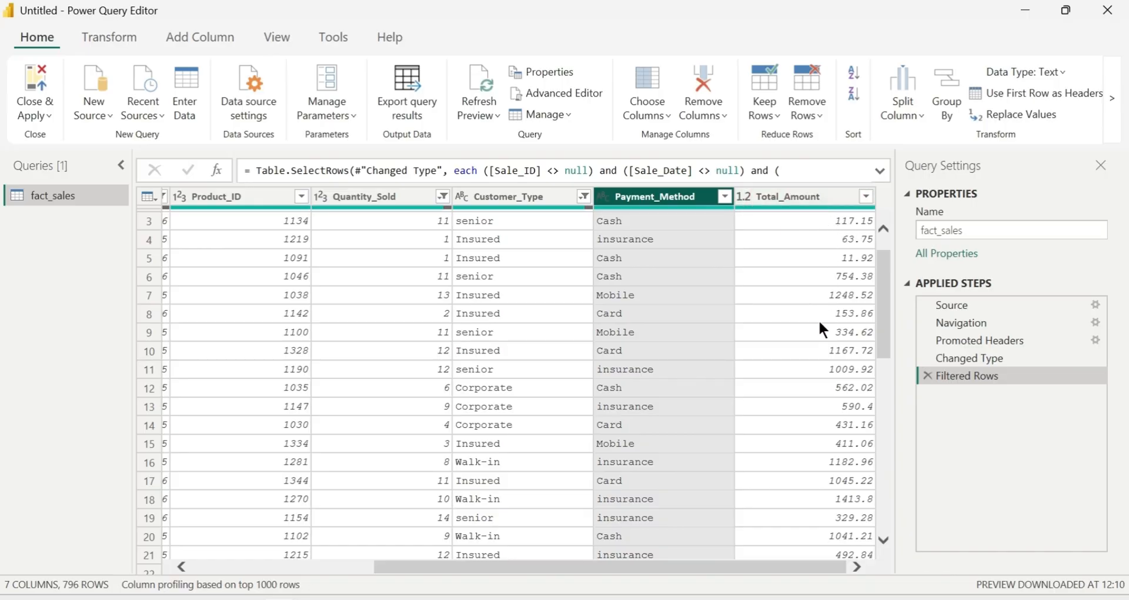
click(742, 196)
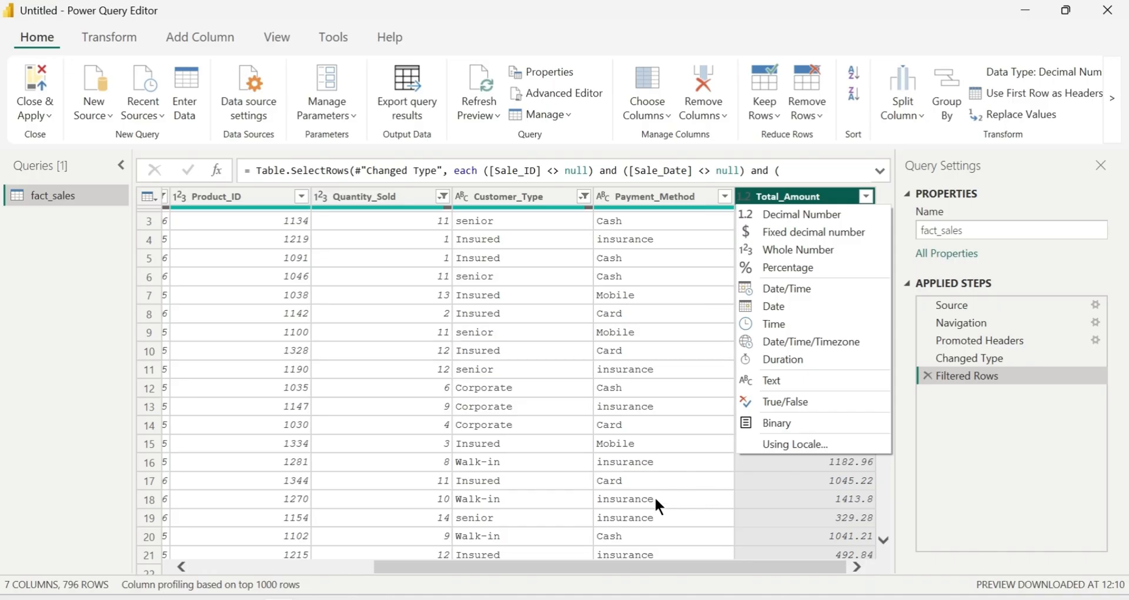
click(393, 565)
drag(393, 564, 242, 567)
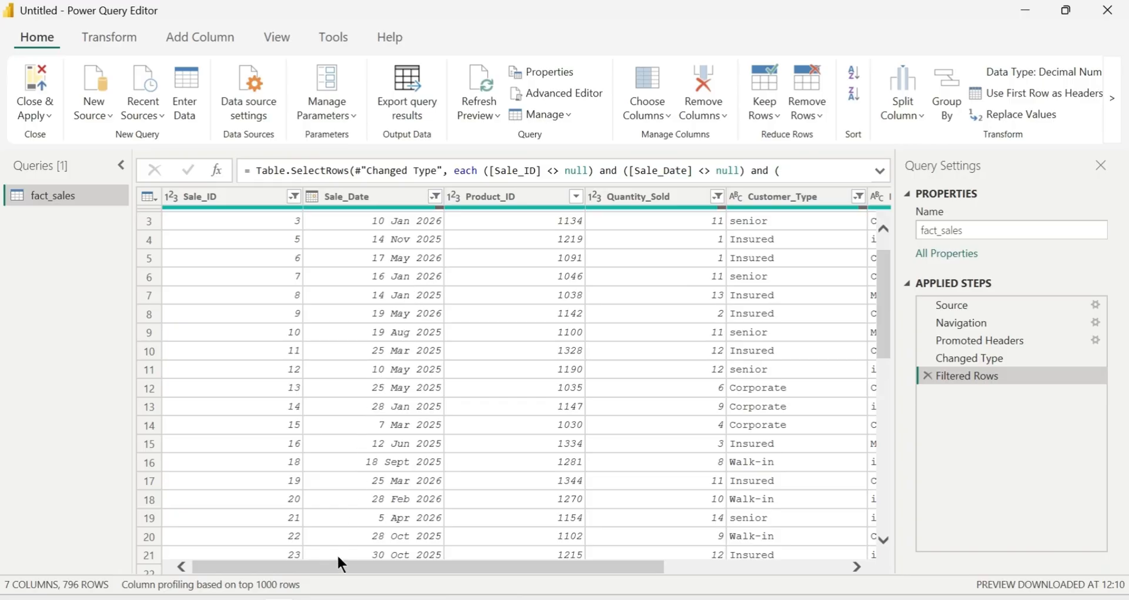
drag(333, 567, 513, 566)
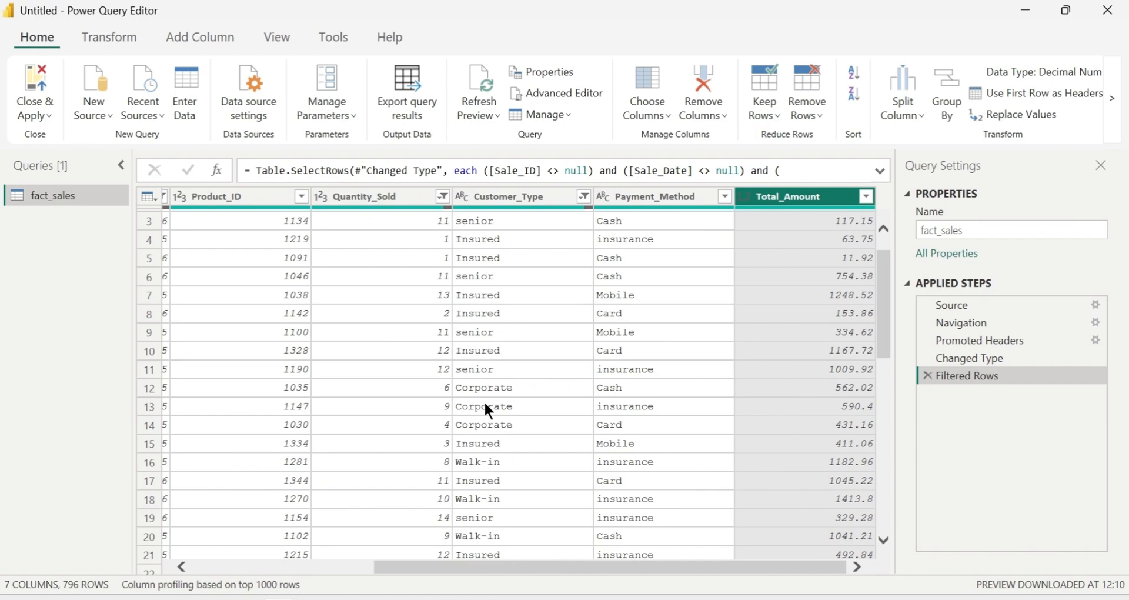
Check the filter values of the Customer_Type column and capitalize each word in it
click(586, 197)
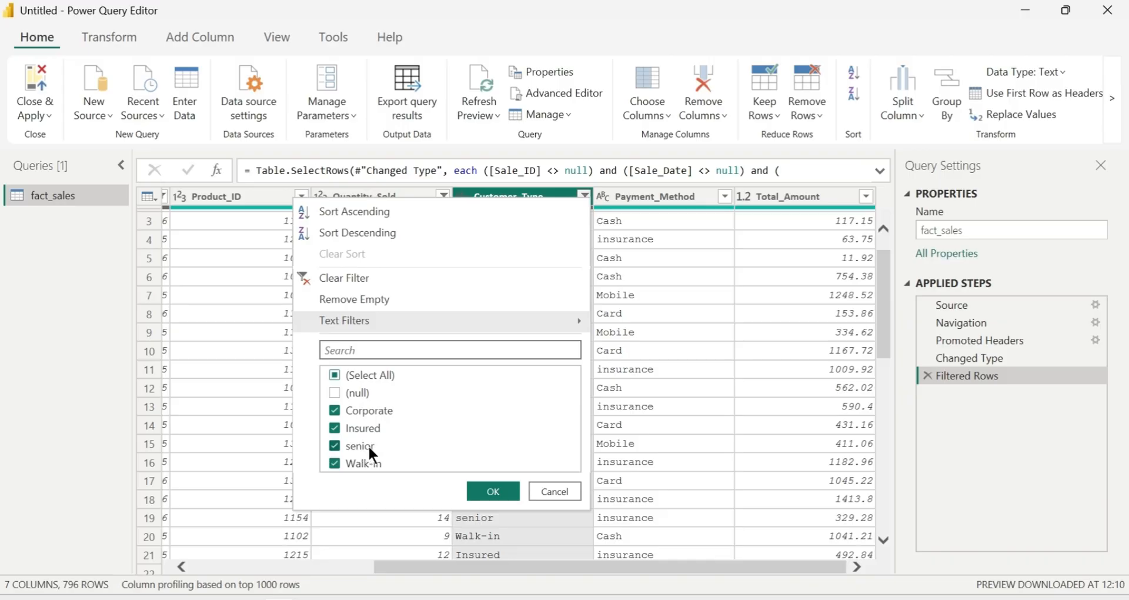
click(499, 489)
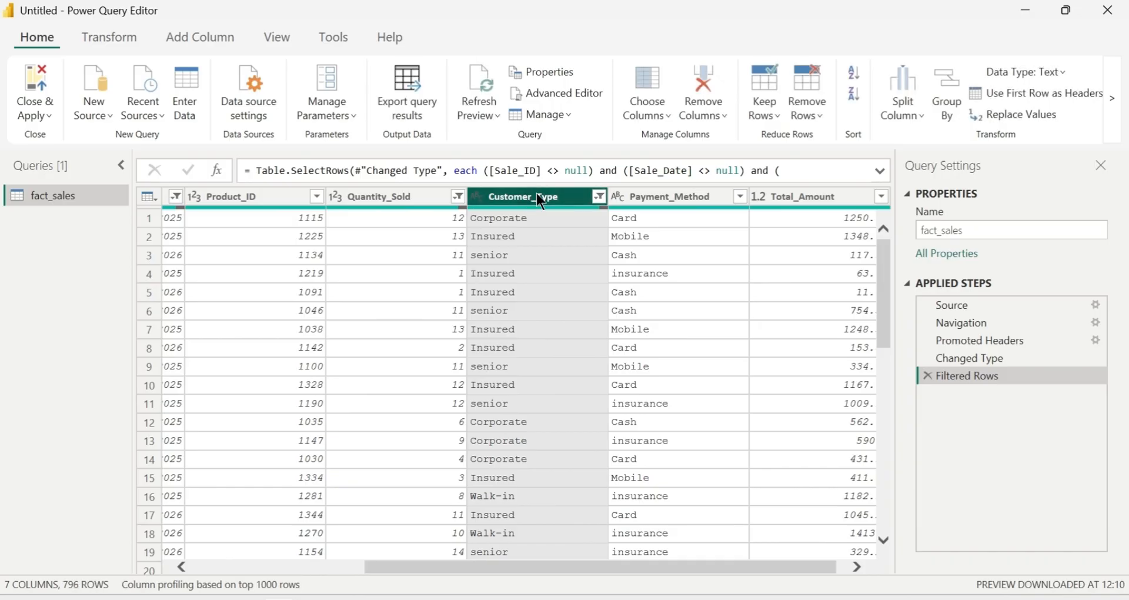
click(110, 37)
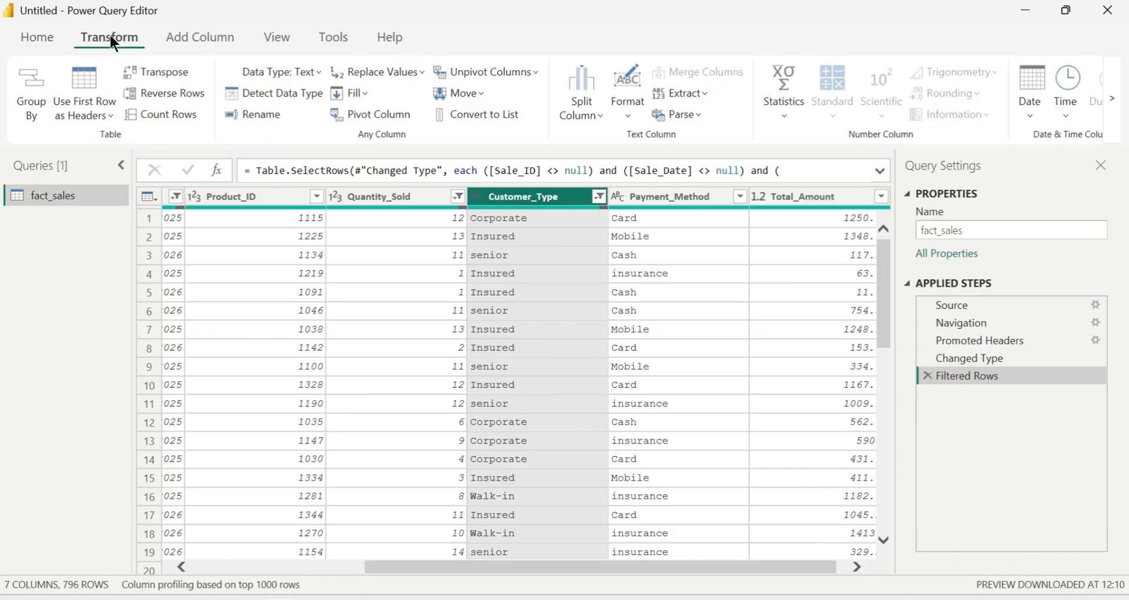
click(628, 112)
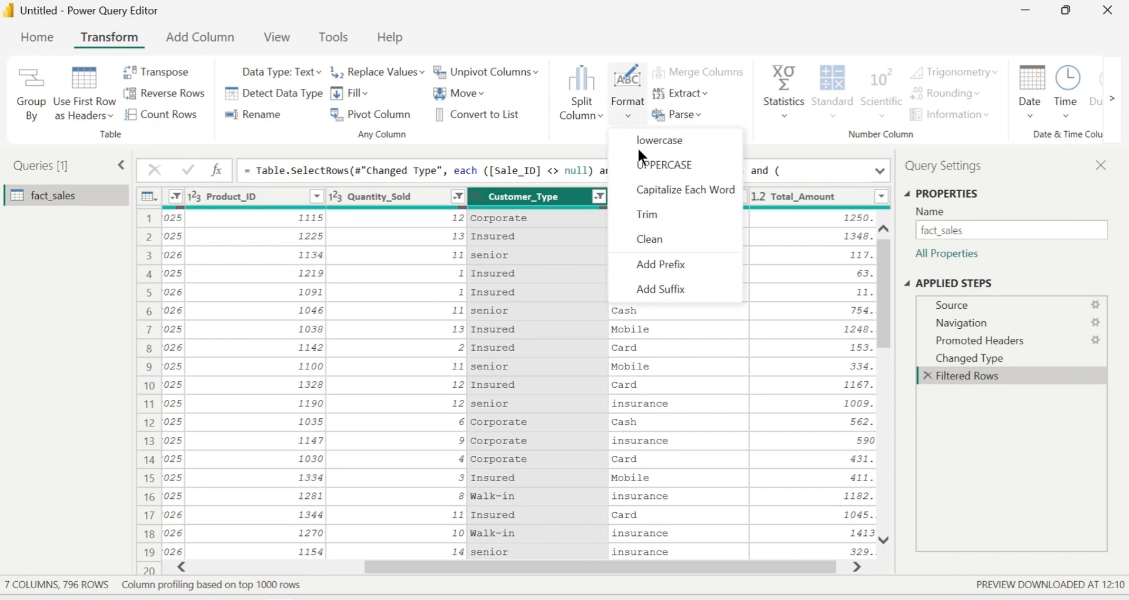
click(693, 192)
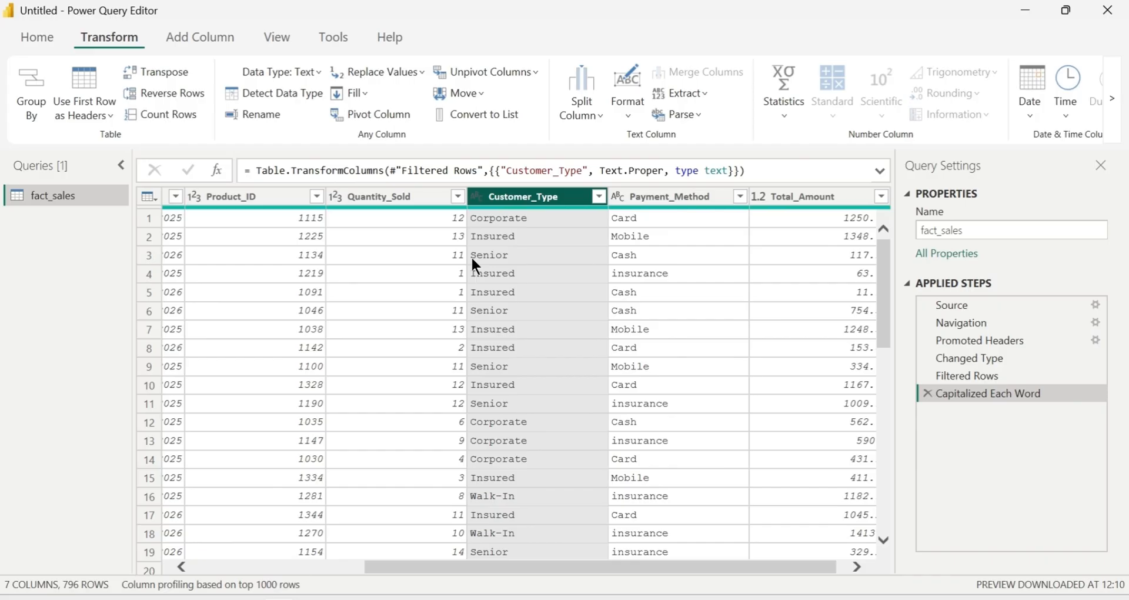
Check the Payment_Method filter values, keep them all selected, and capitalize each word in that column
scroll(471, 259, right, 1)
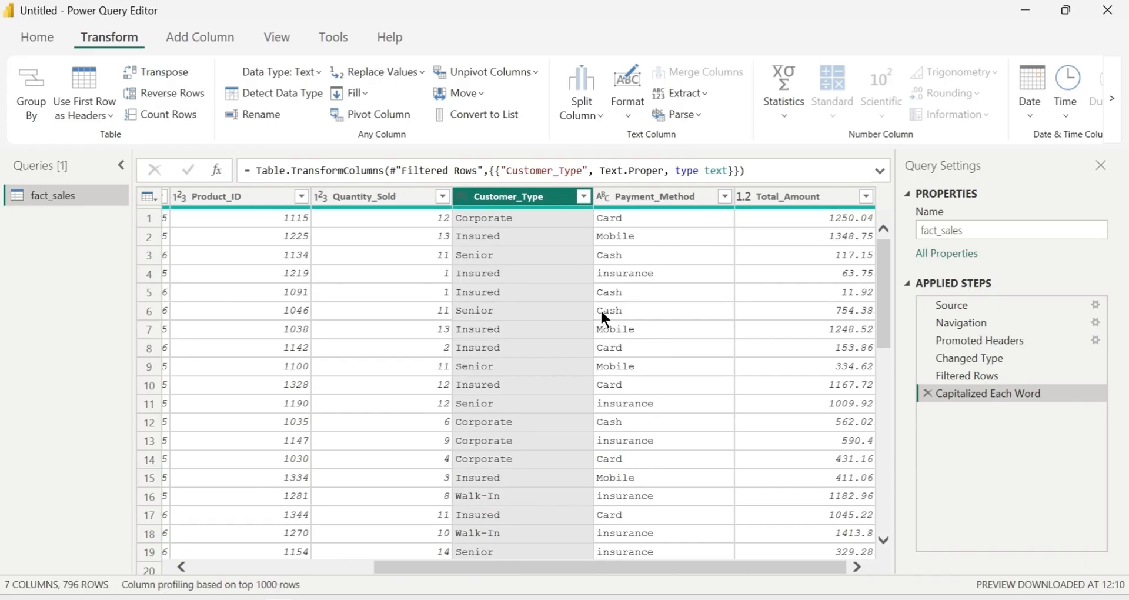
click(726, 196)
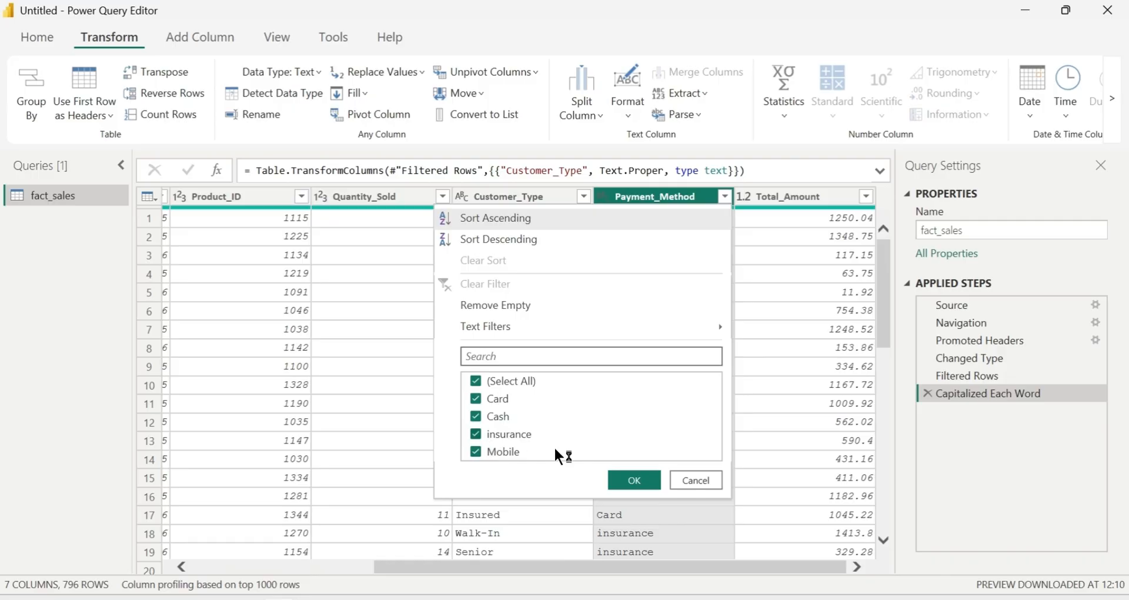
click(635, 479)
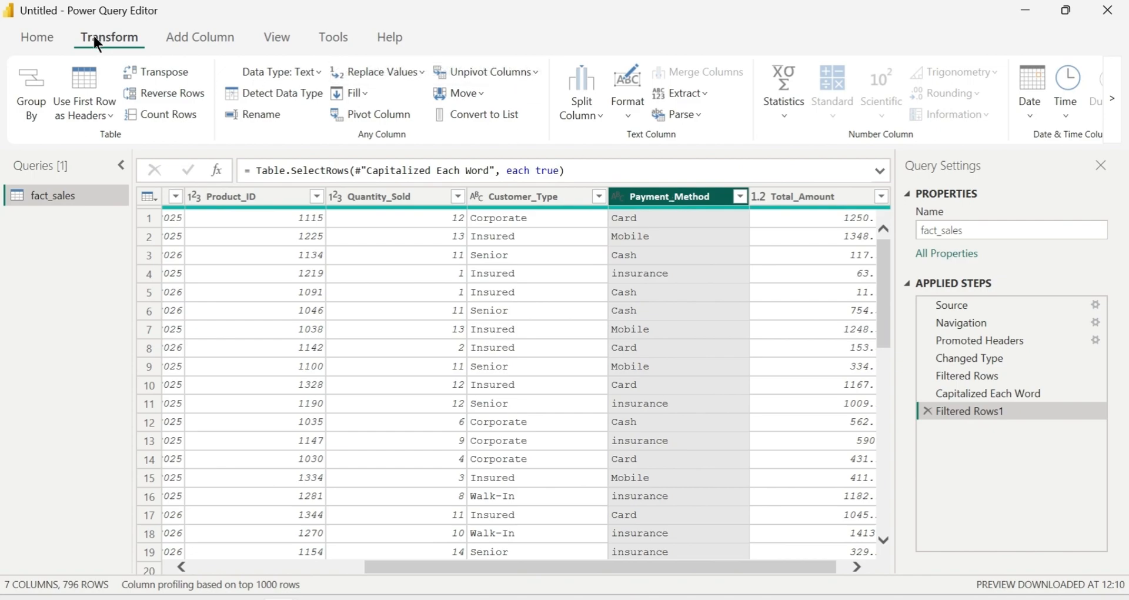
click(629, 103)
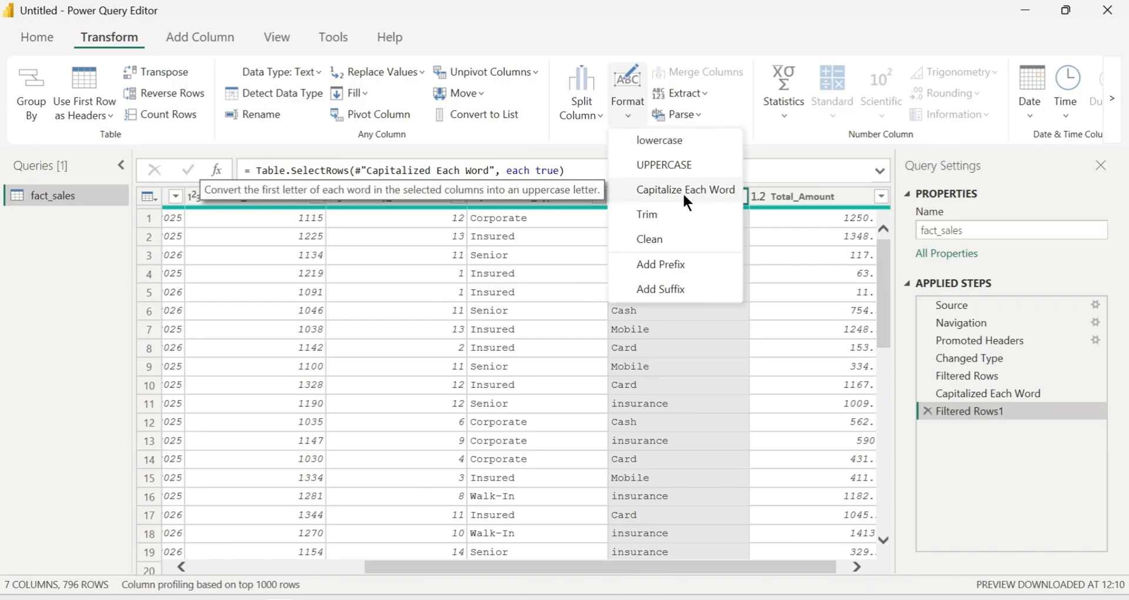
click(687, 192)
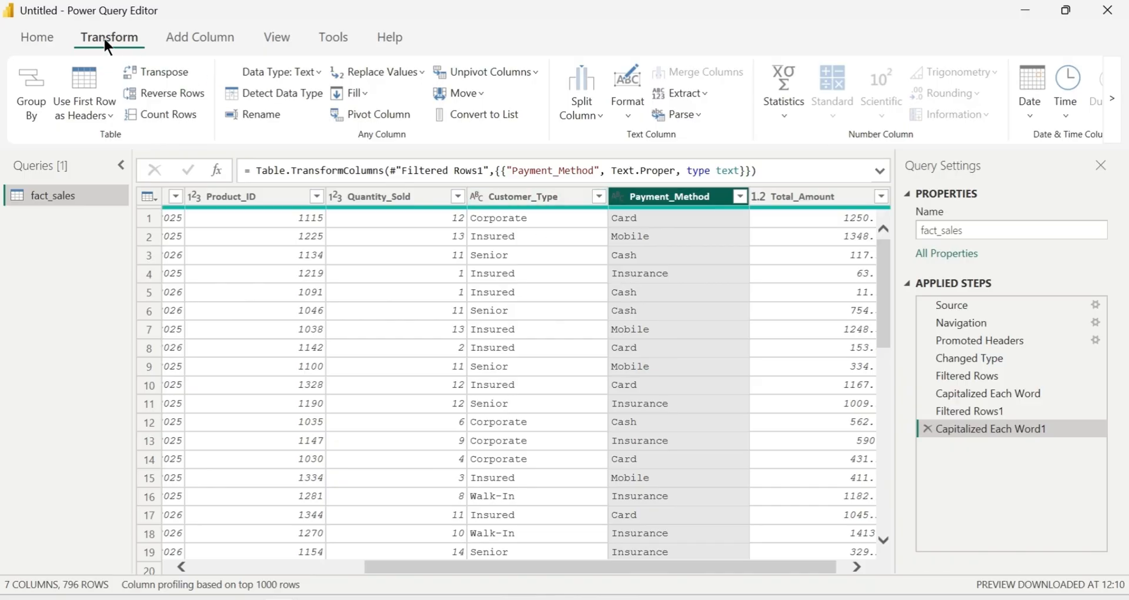
click(209, 35)
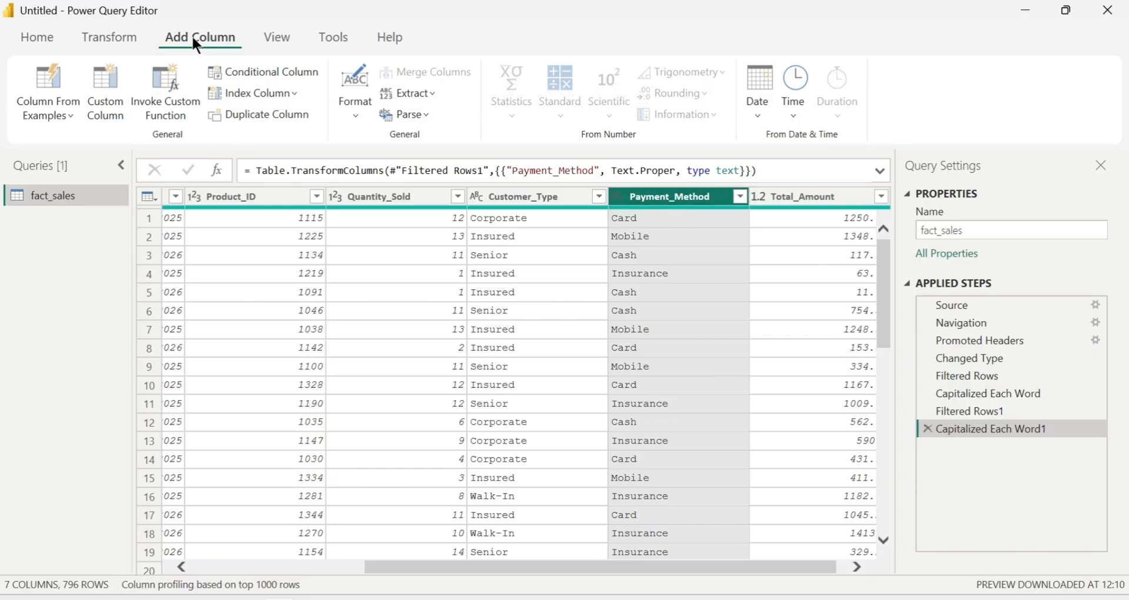
click(355, 112)
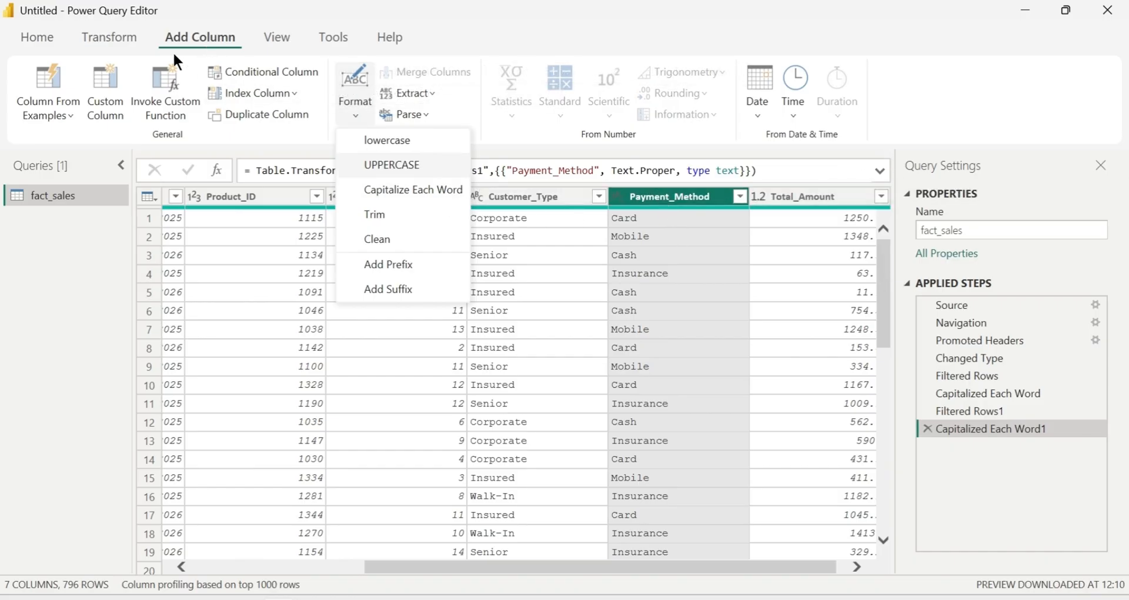
click(104, 40)
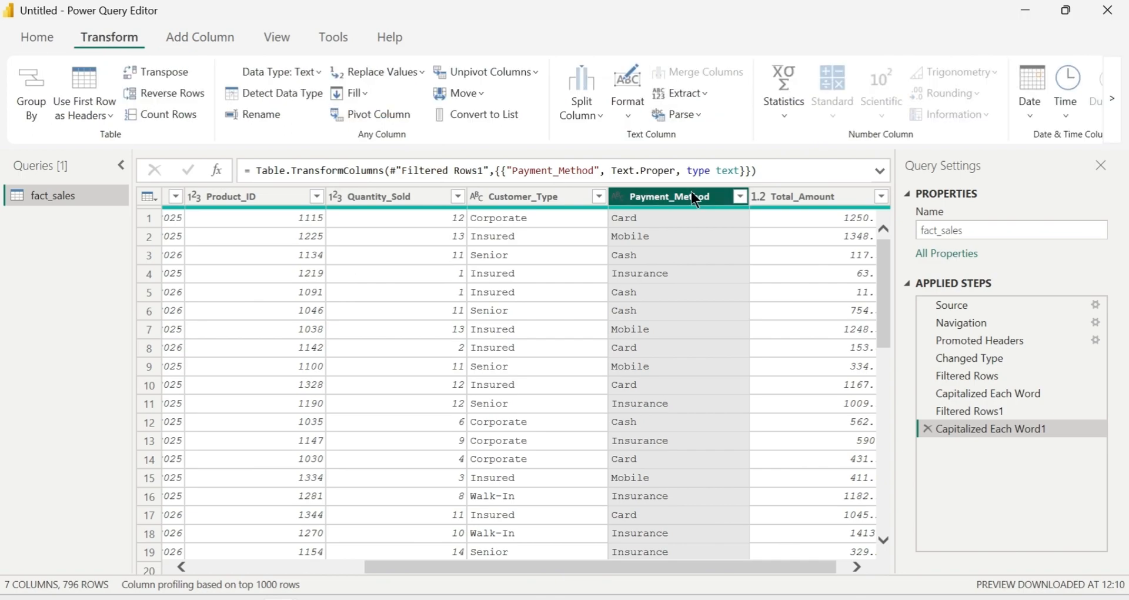
Remove duplicate rows across all columns from Sale_ID to Total_Amount
drag(816, 562, 832, 563)
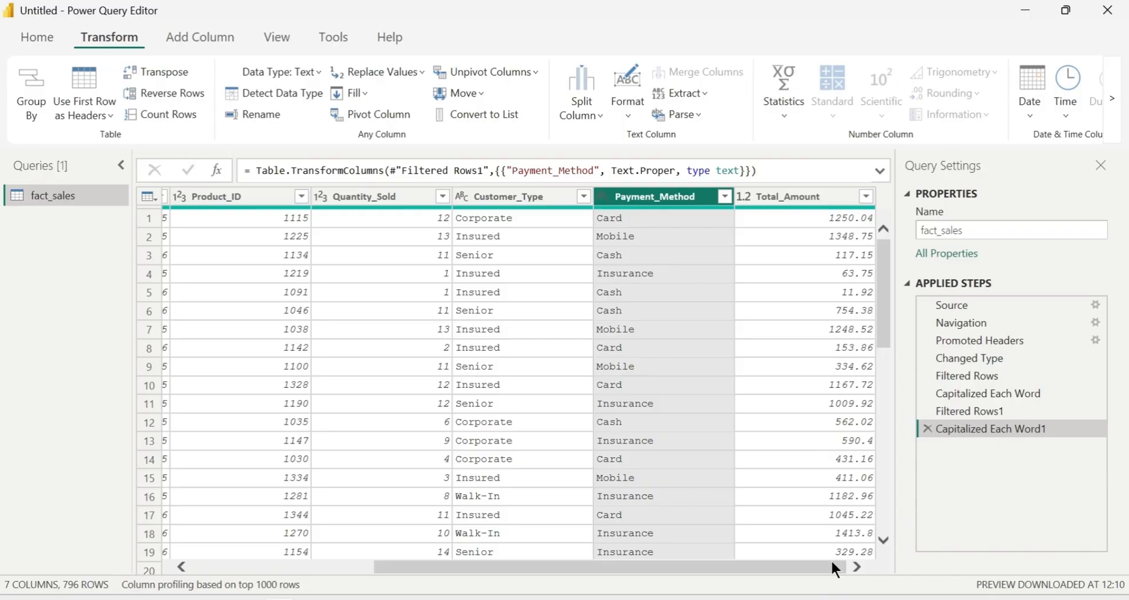
drag(830, 567, 505, 570)
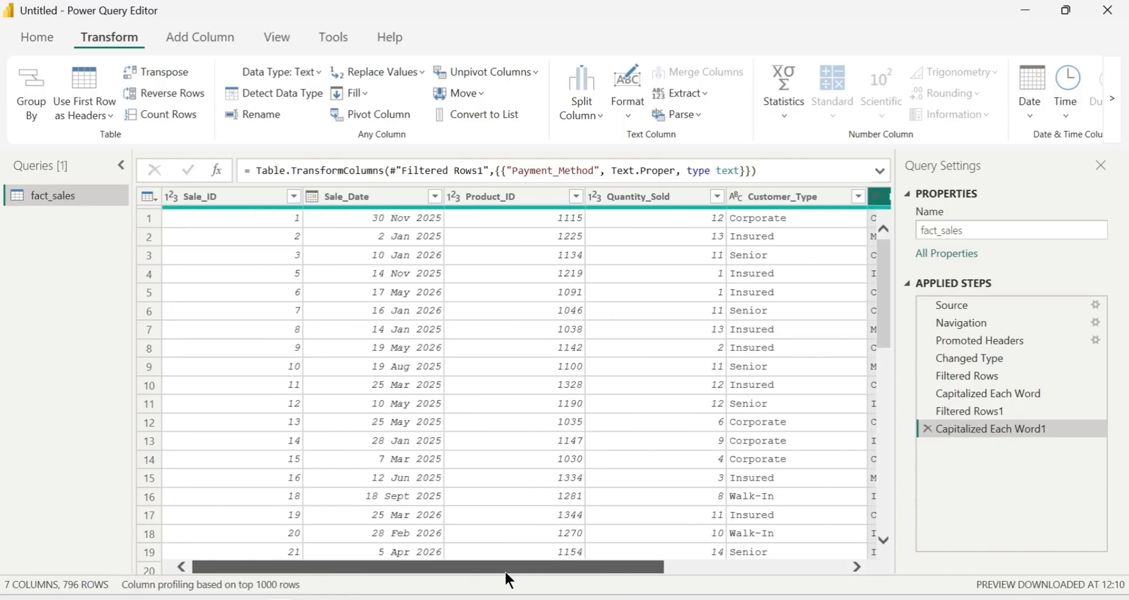
click(253, 199)
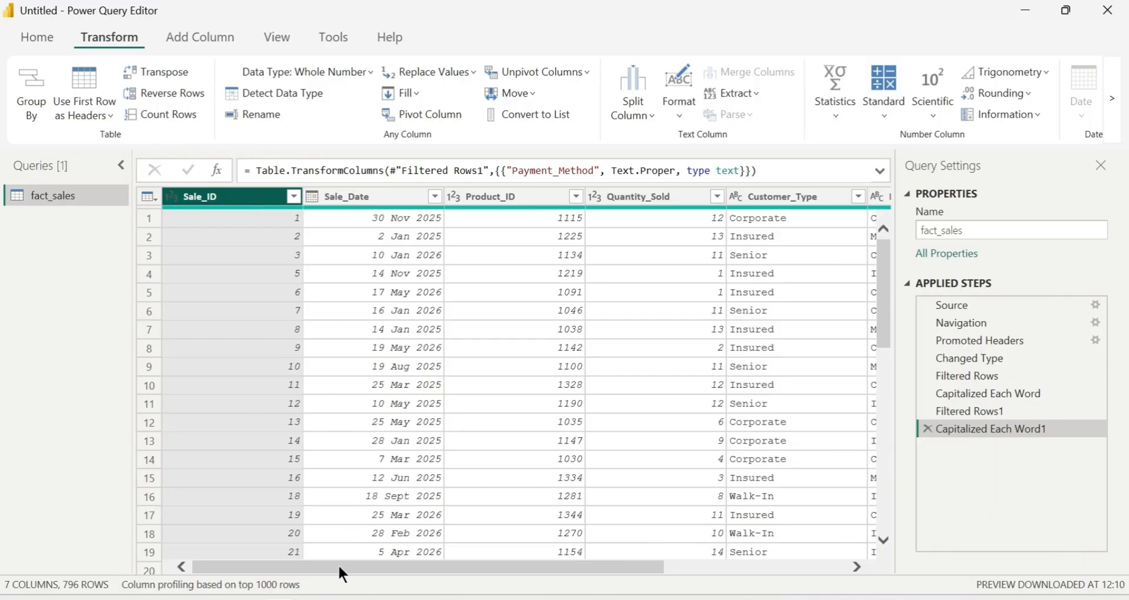
drag(338, 563, 850, 559)
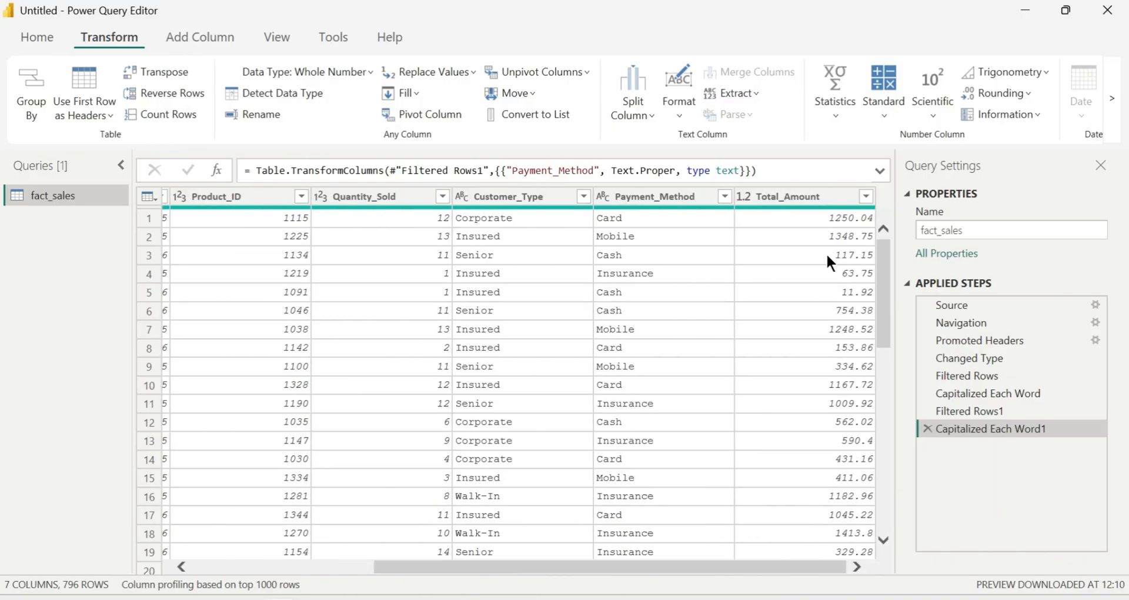
shift+click(814, 192)
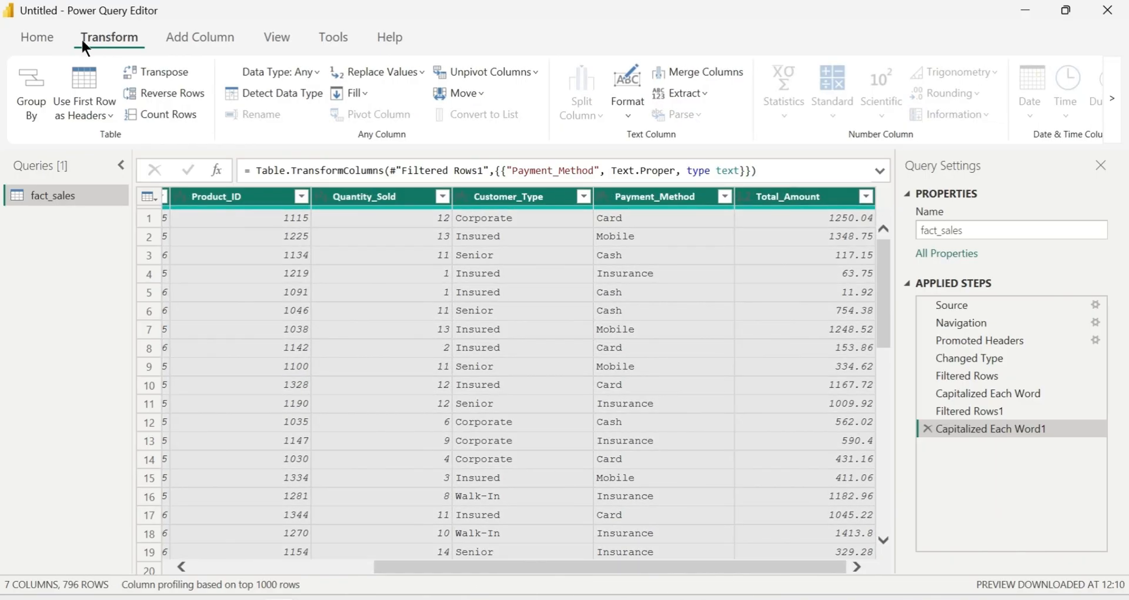
click(38, 39)
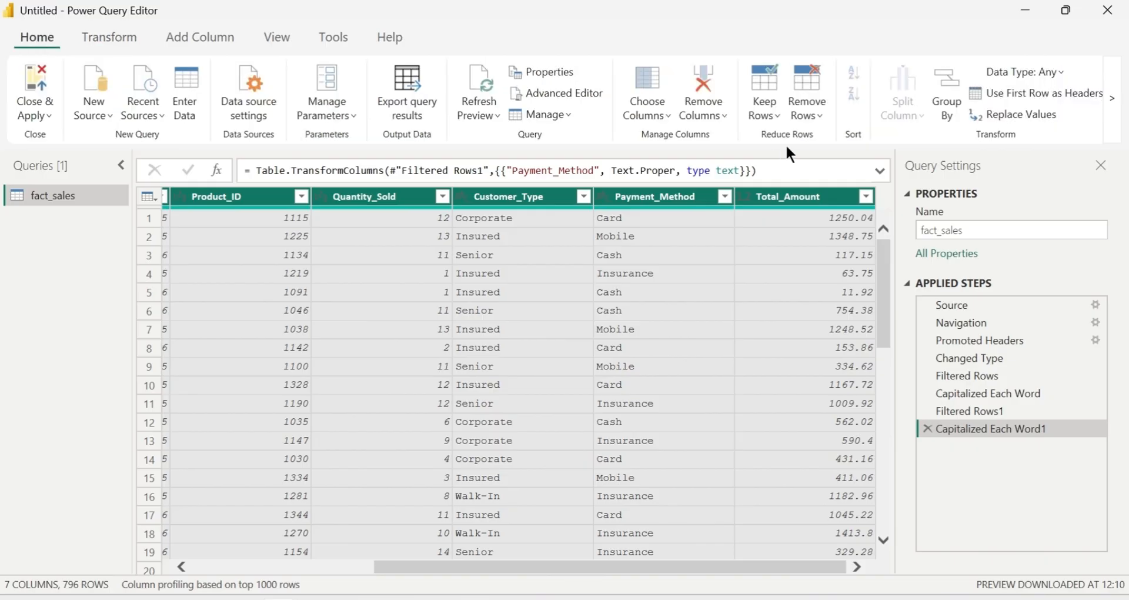
click(813, 115)
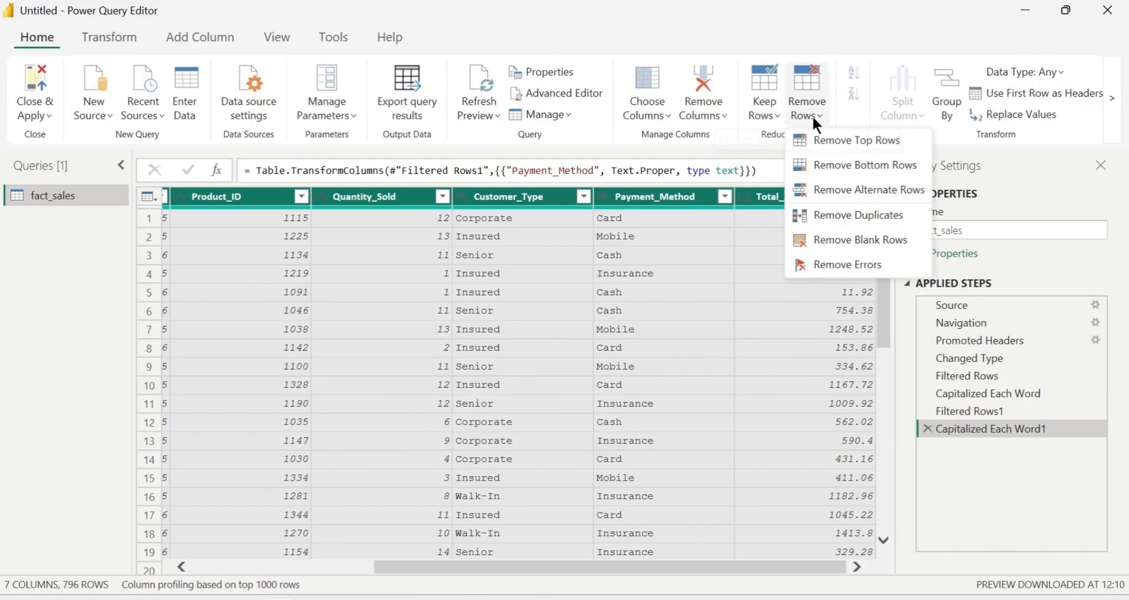
click(851, 218)
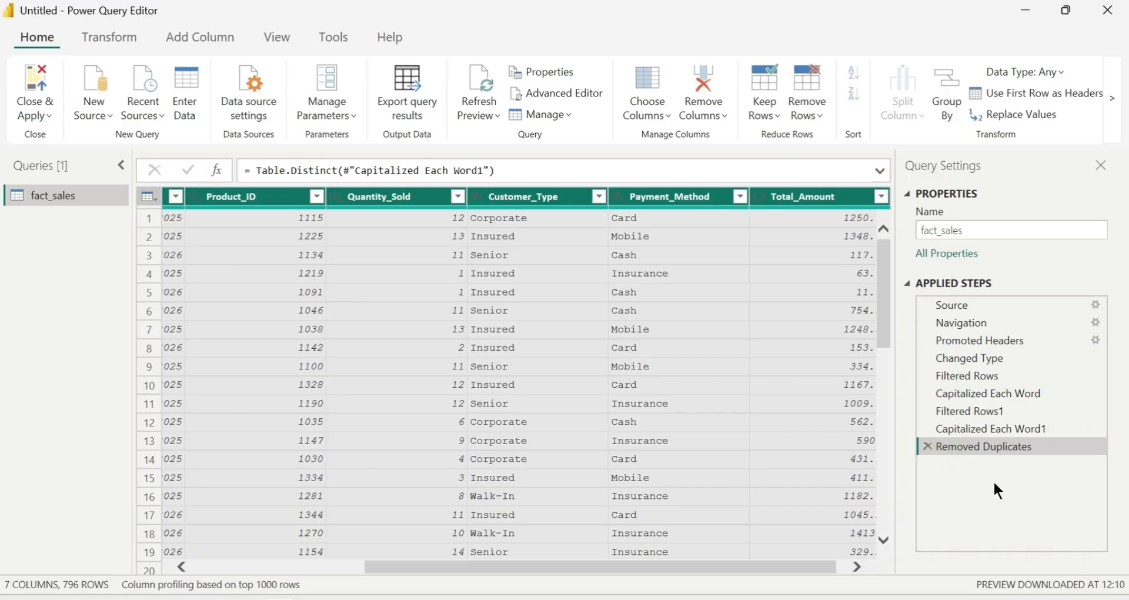
drag(739, 567, 480, 576)
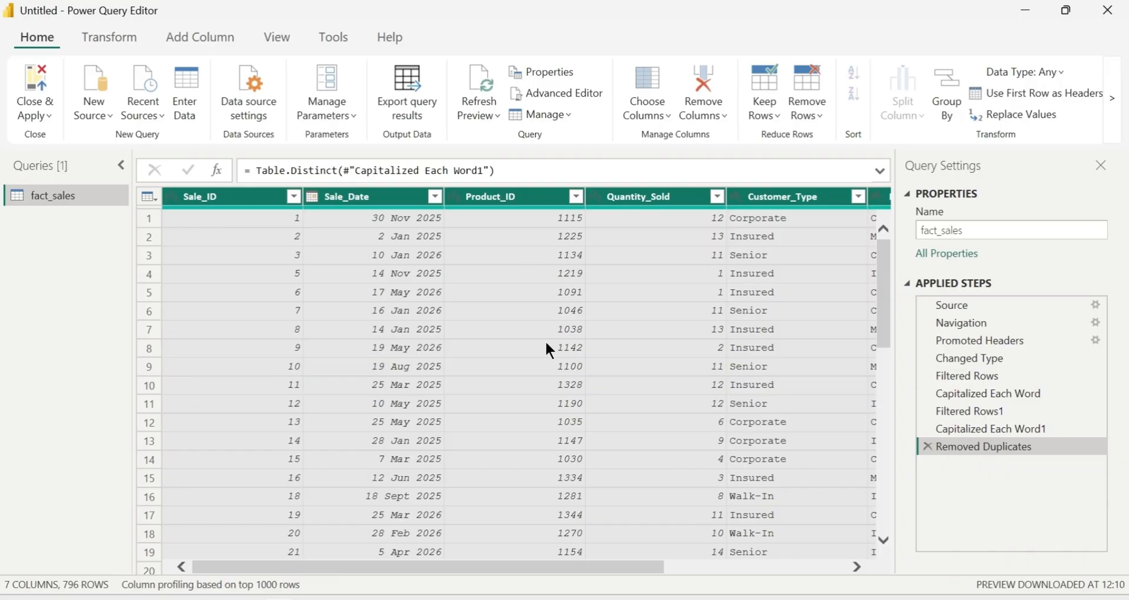
Close the query editor with the changes applied and expand the fact_sales table to show its fields
click(42, 111)
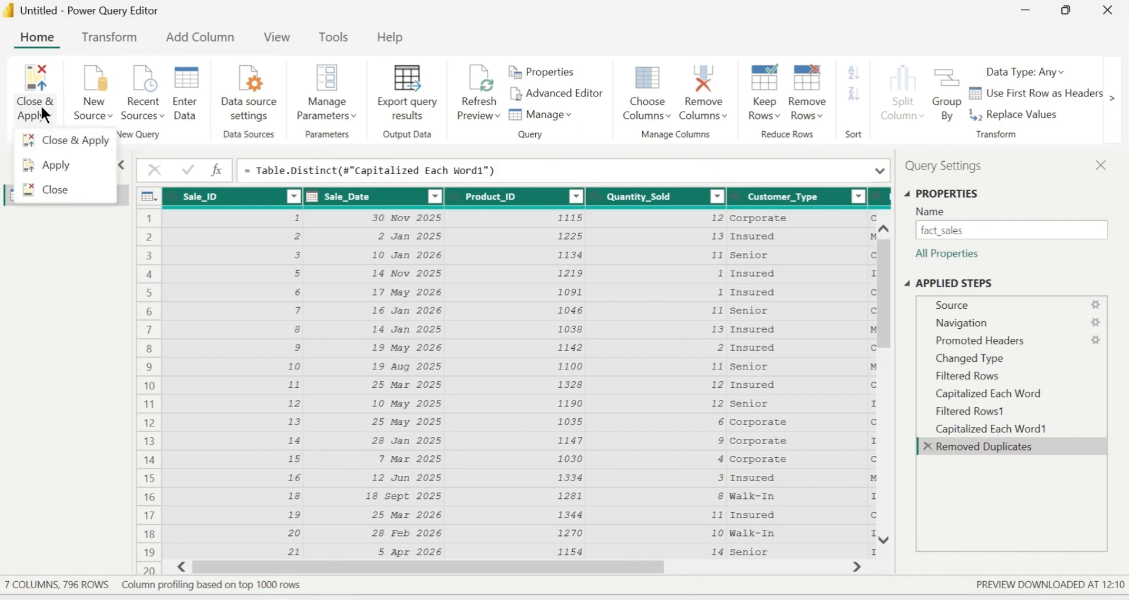
click(93, 145)
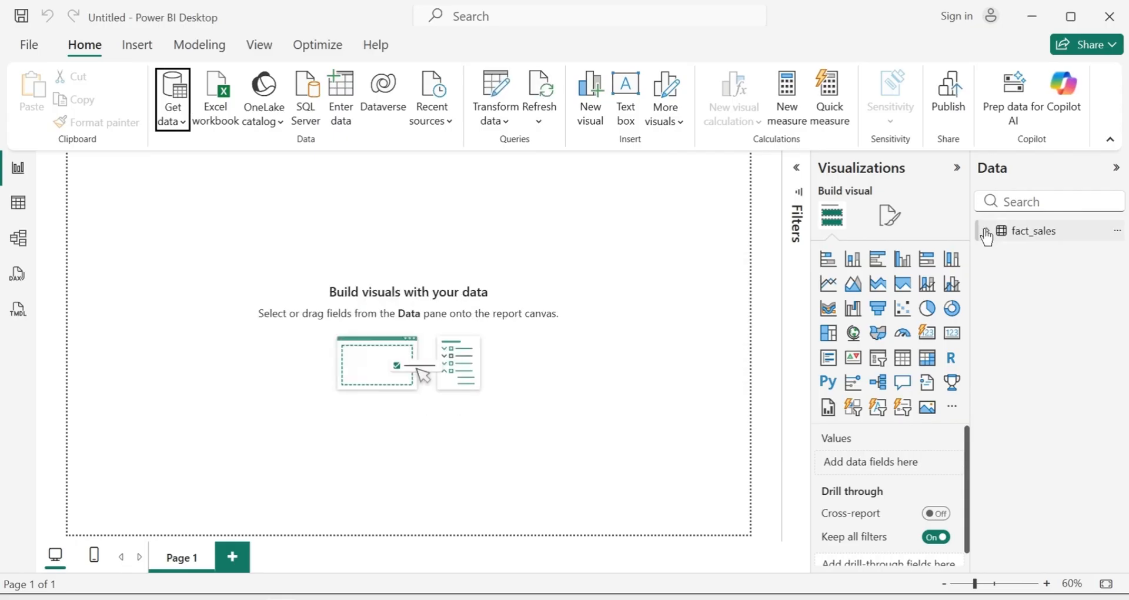
click(988, 232)
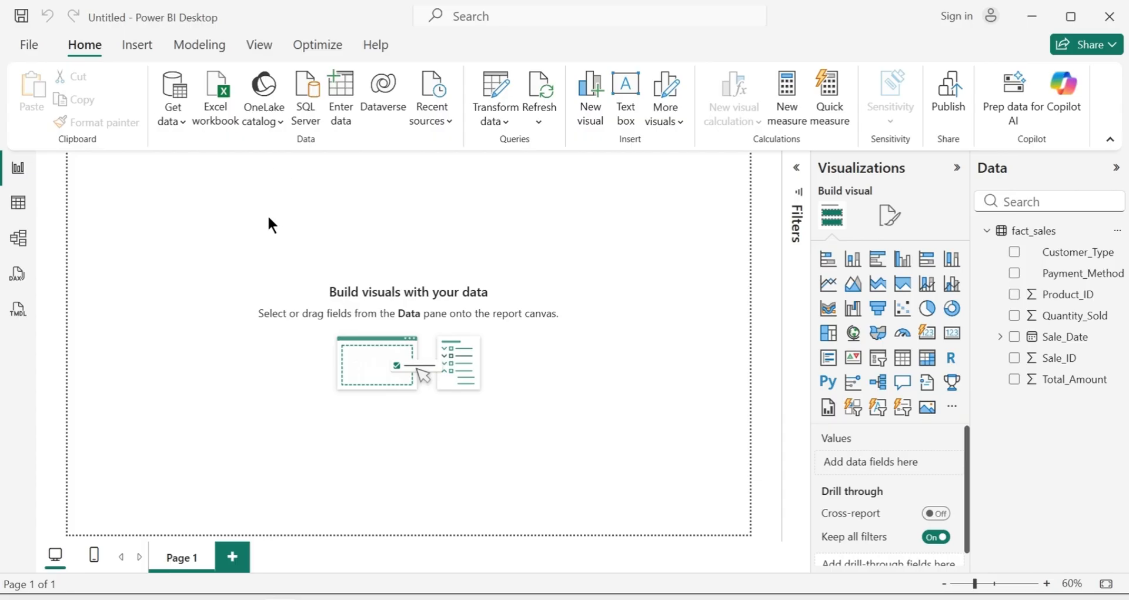
Open the dim_products Excel workbook from the Desktop as a new data source
click(219, 104)
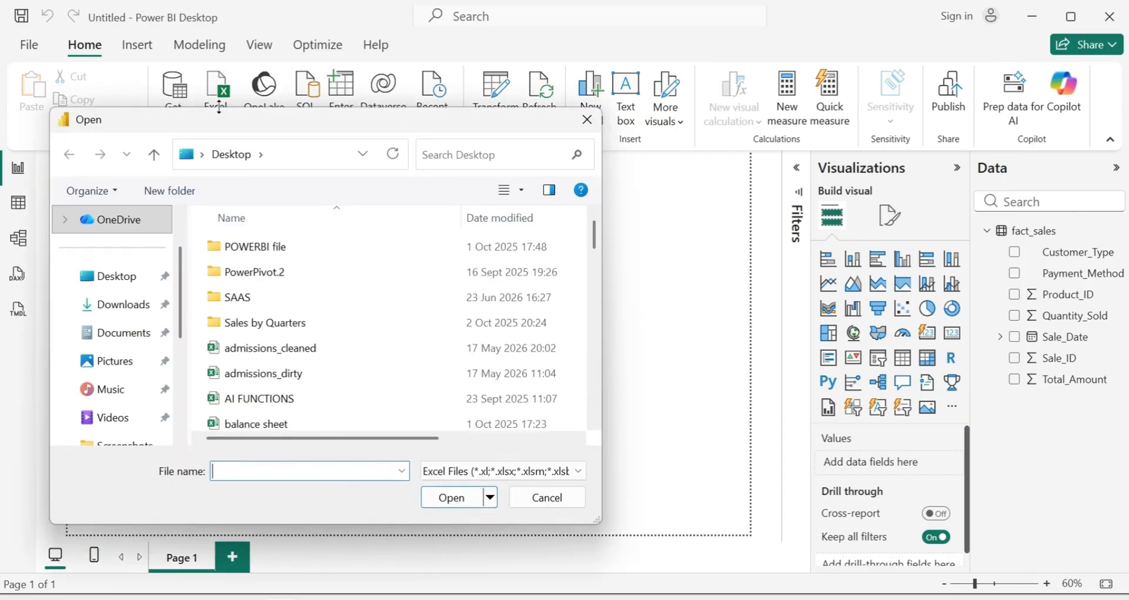
click(122, 288)
drag(594, 233, 605, 311)
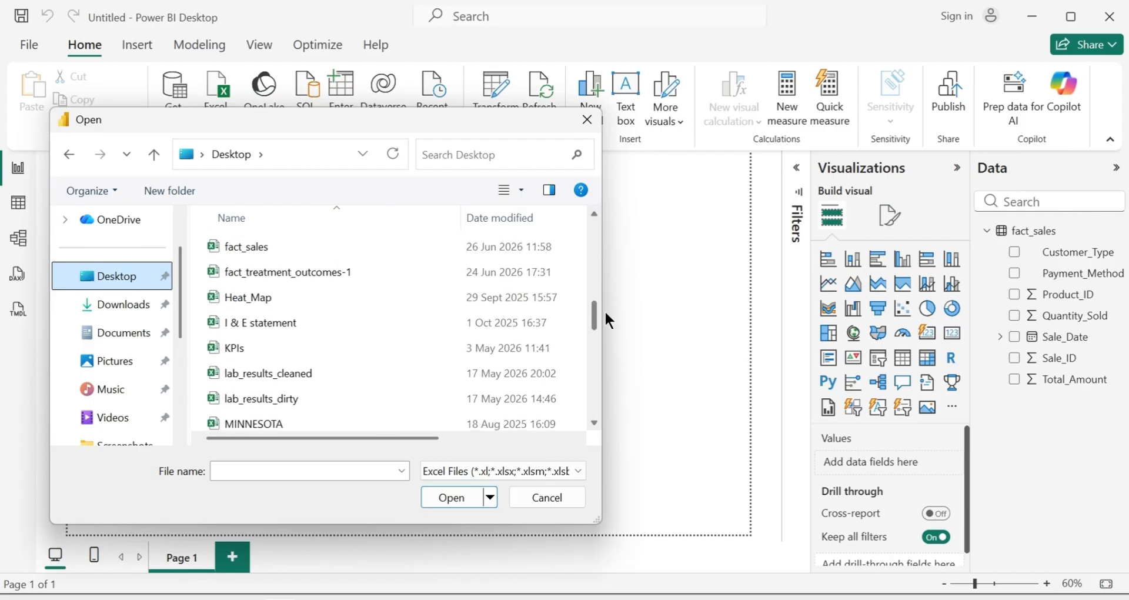
scroll(250, 282, up, 2)
click(250, 282)
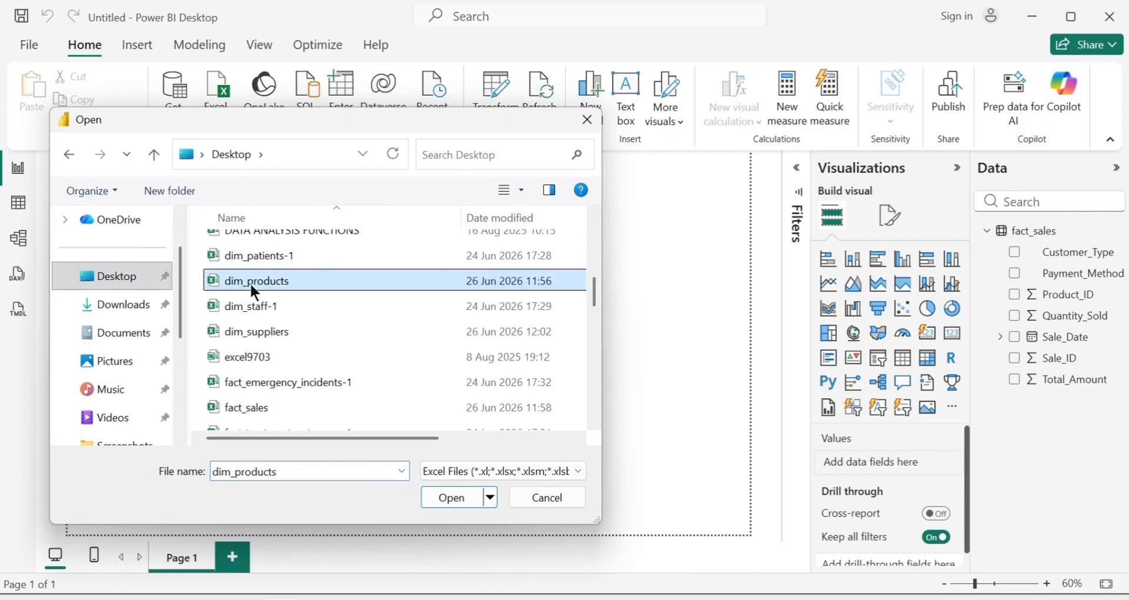
click(445, 494)
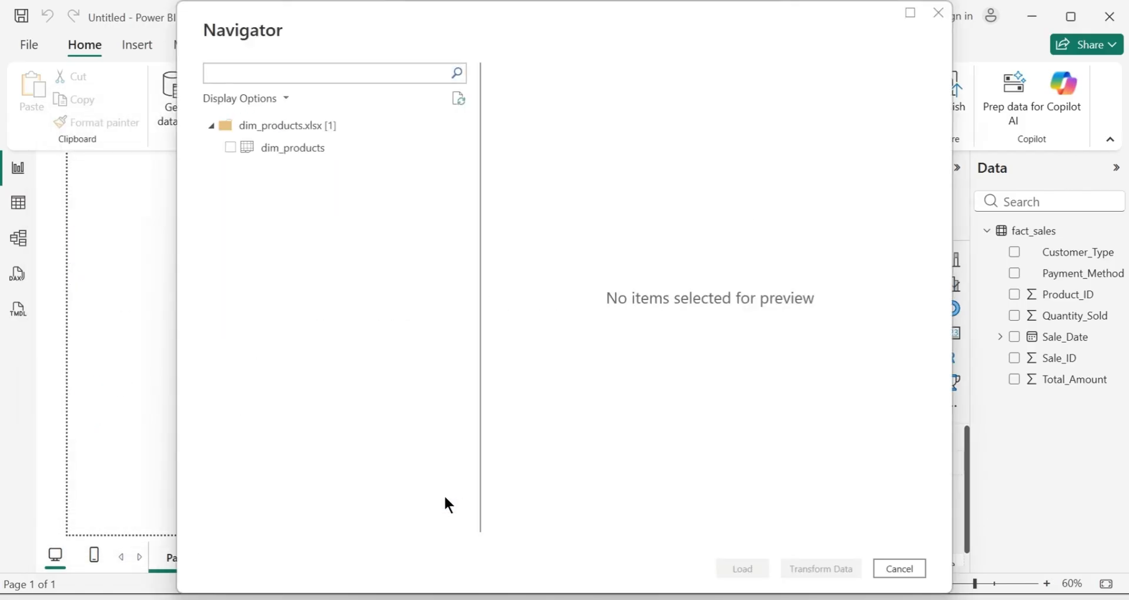
Select the dim_products table in the workbook and open it for transformation in the query editor
drag(570, 19, 708, 25)
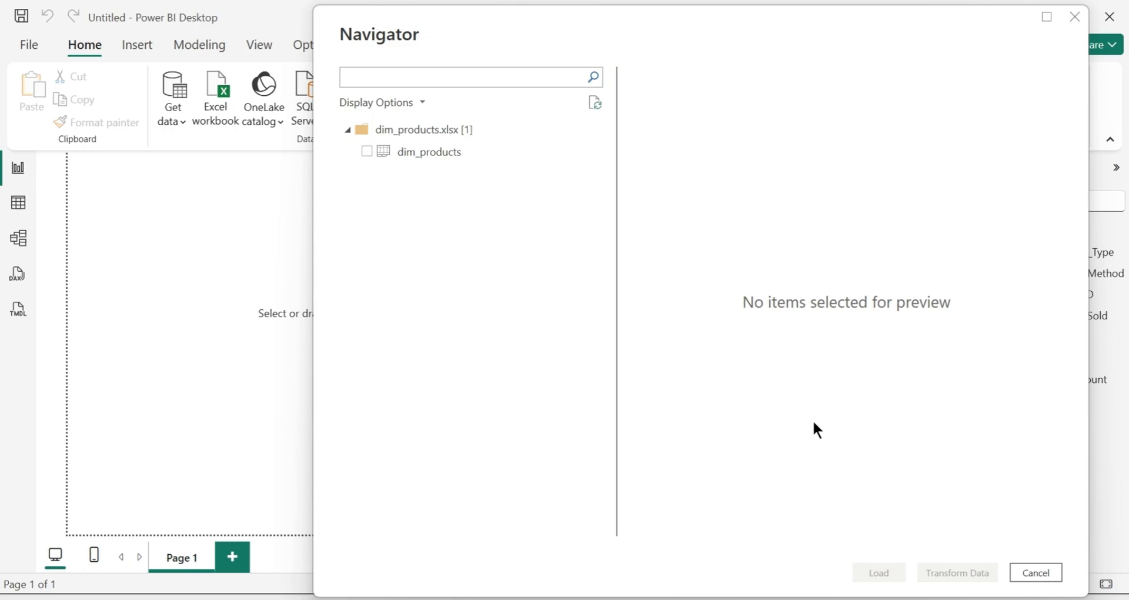
click(366, 152)
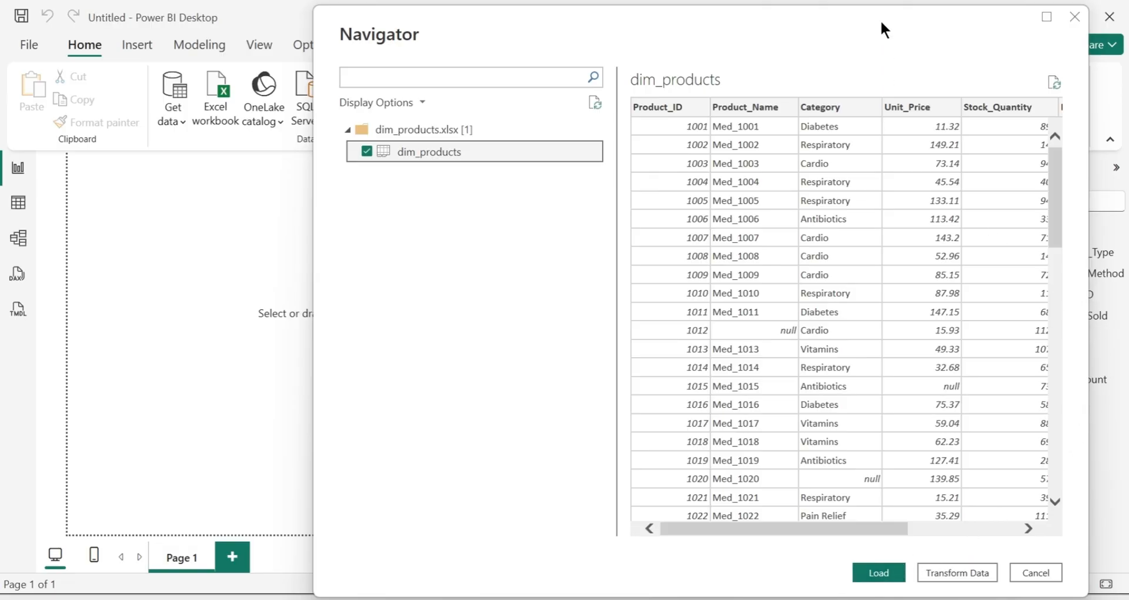
drag(880, 20, 586, 41)
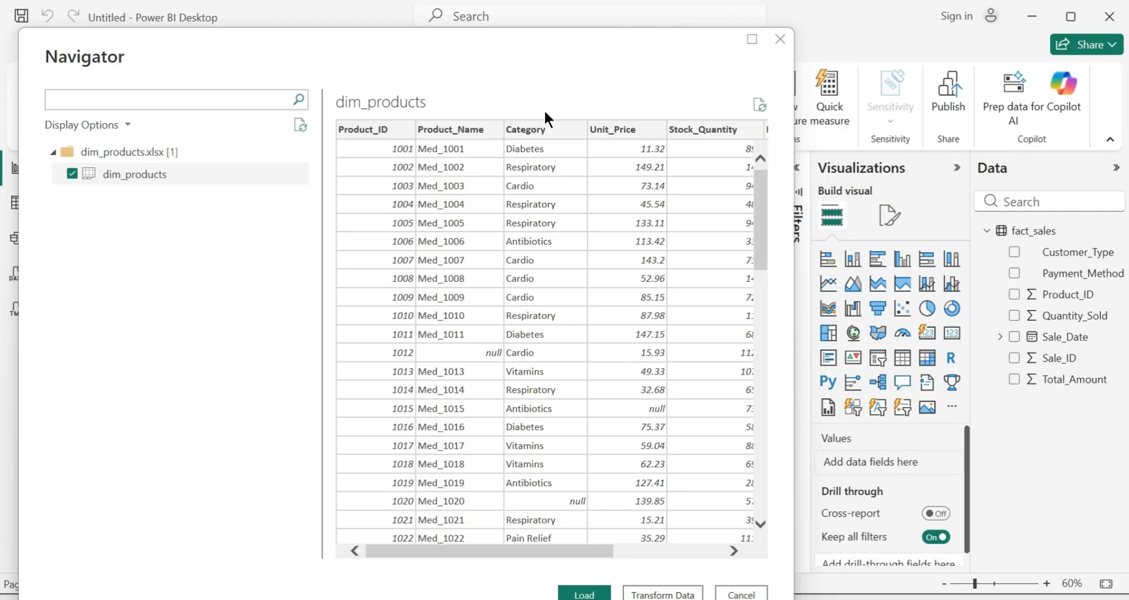
drag(559, 59, 803, 33)
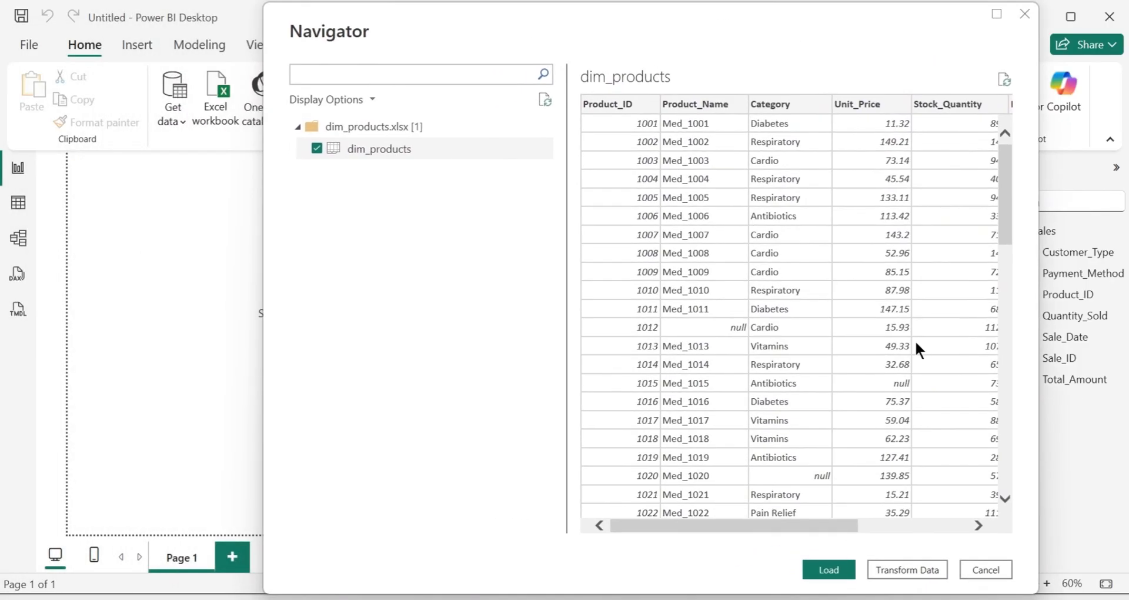
click(912, 570)
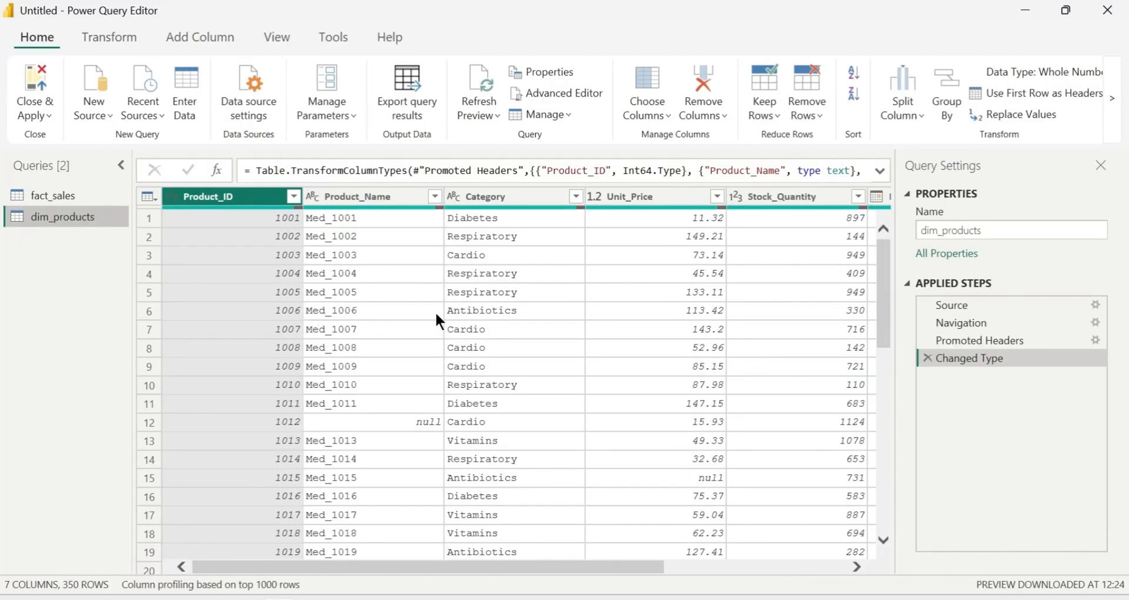
Filter out the null values in the Product_ID and Product_Name columns of dim_products
click(292, 197)
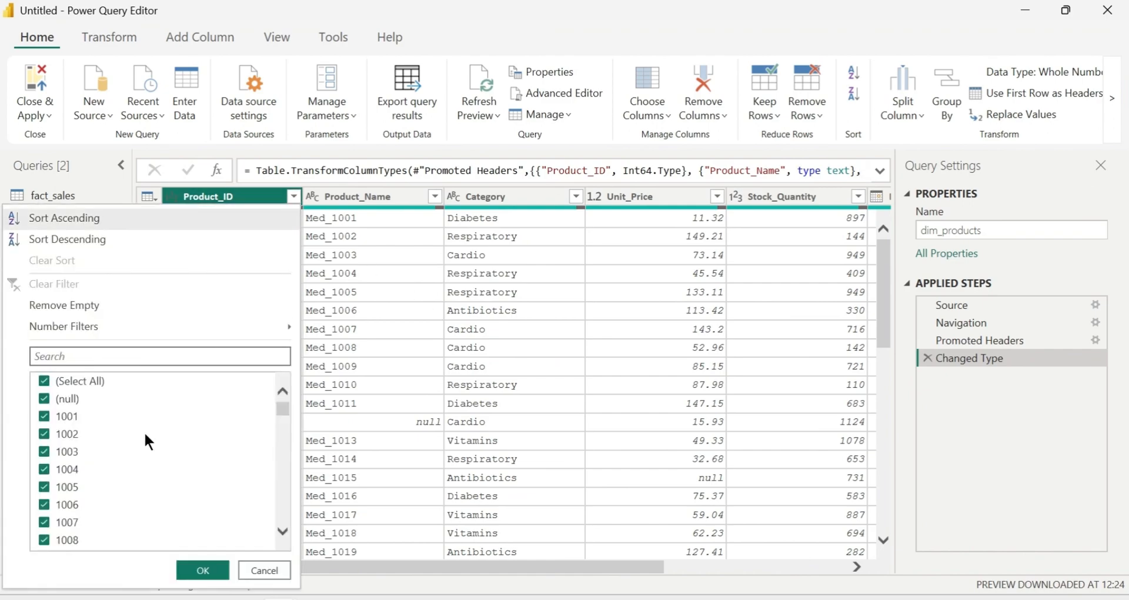
click(44, 401)
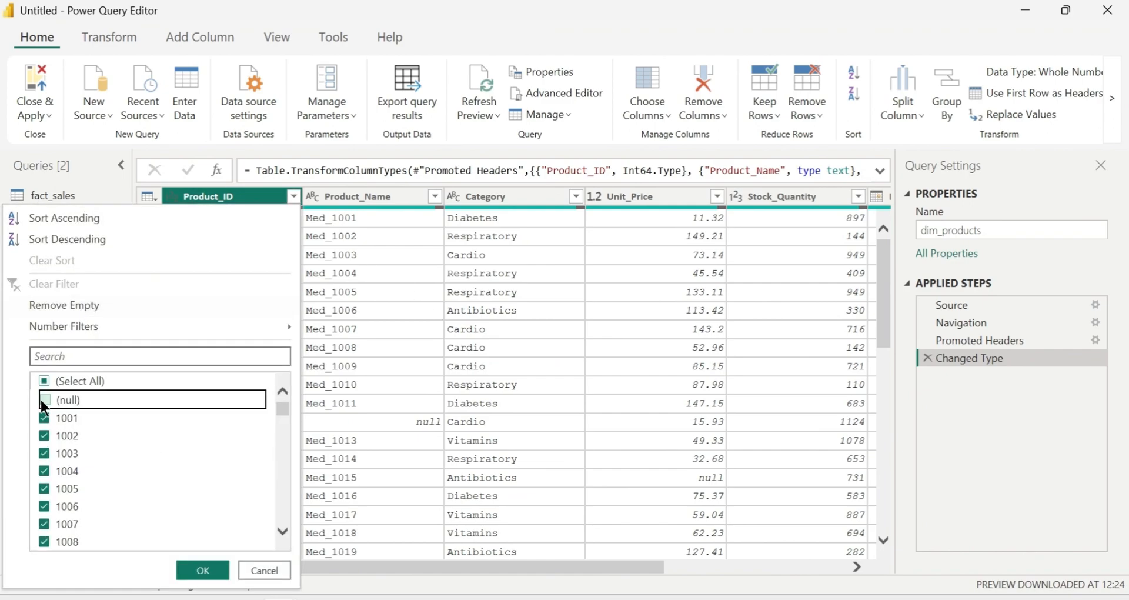
click(202, 571)
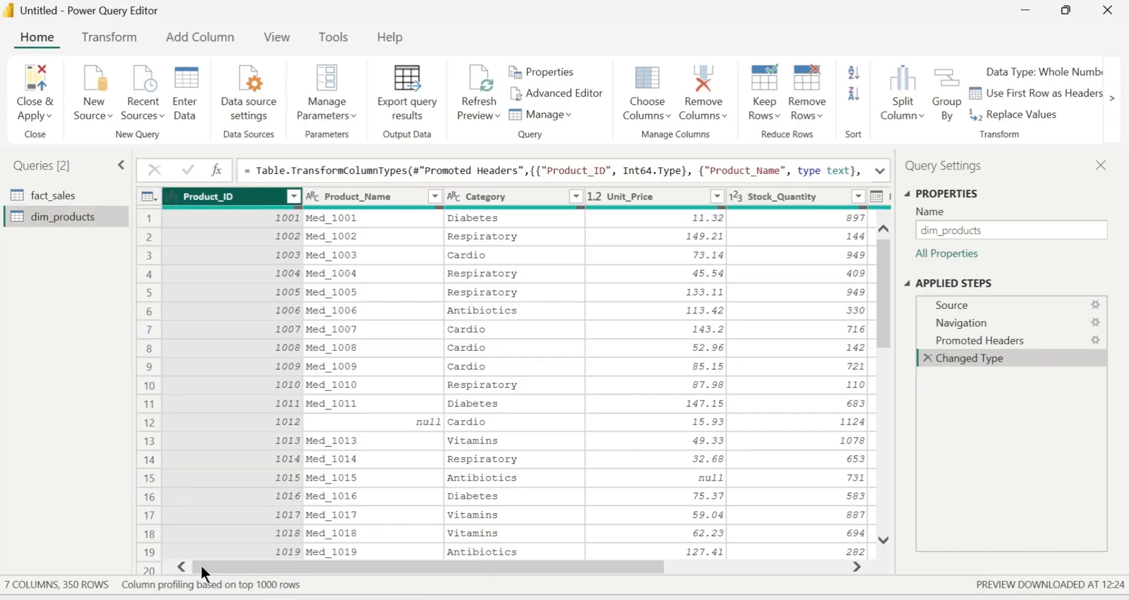
click(434, 194)
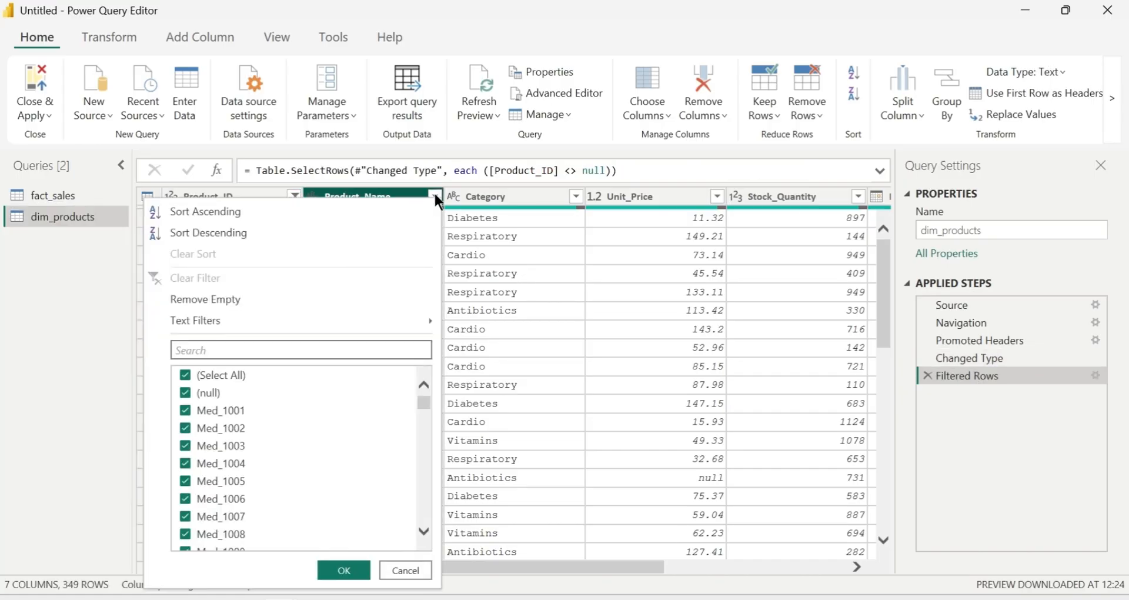
click(187, 394)
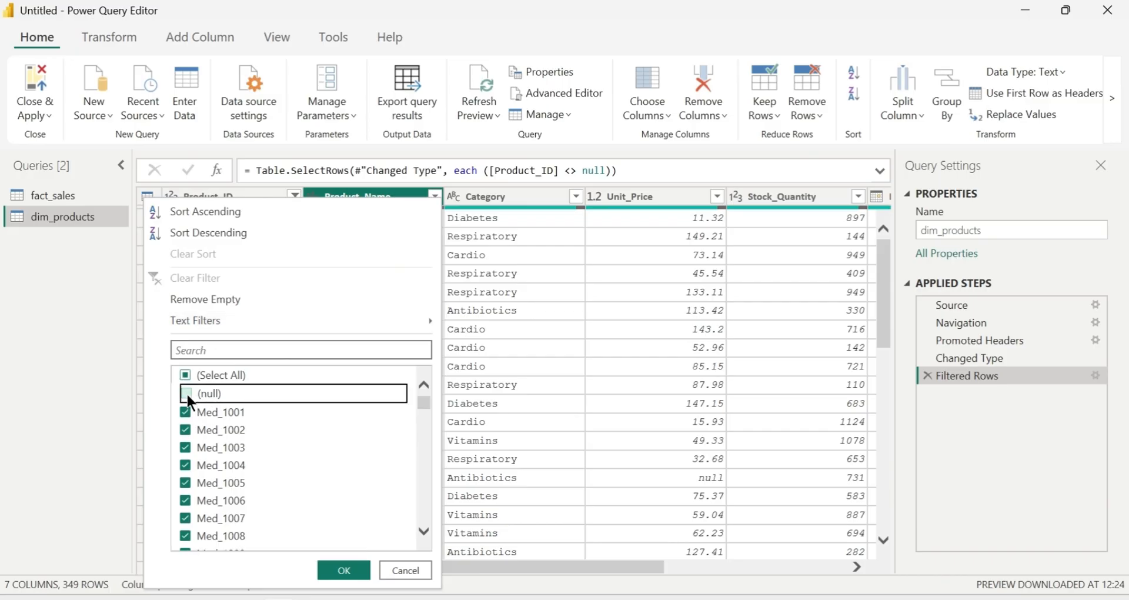
click(330, 566)
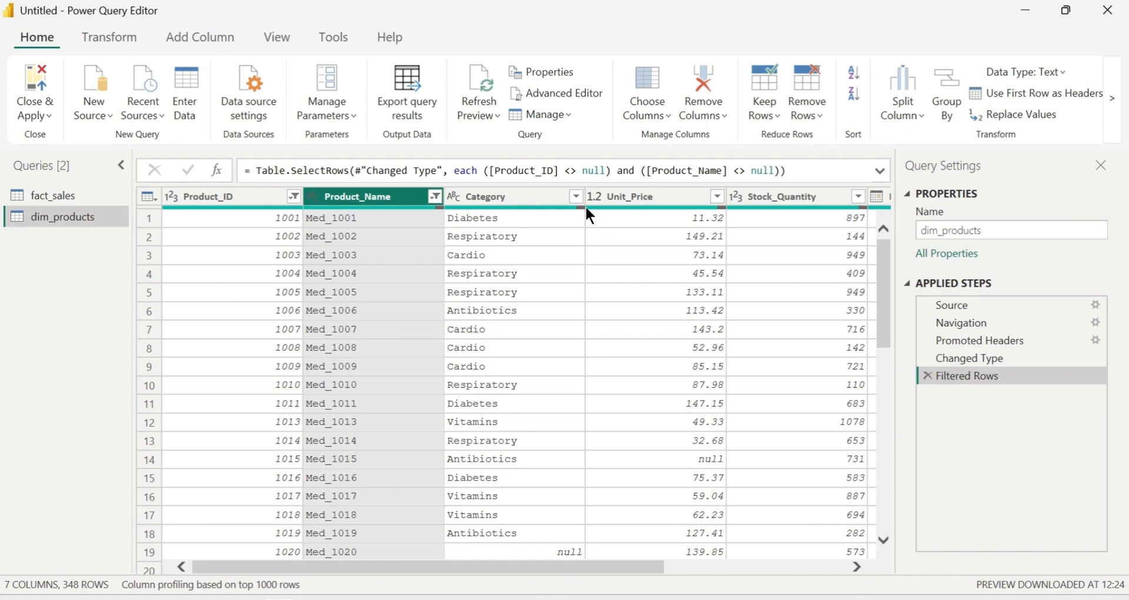
Exclude the null values from the Category and Unit_Price columns
click(574, 195)
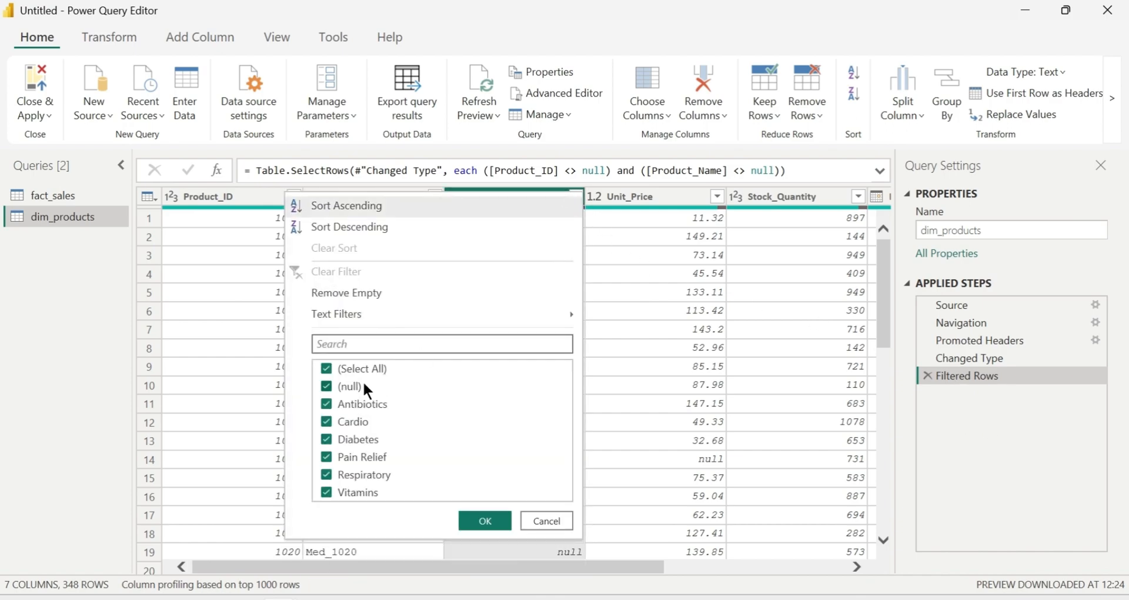
click(327, 387)
click(480, 520)
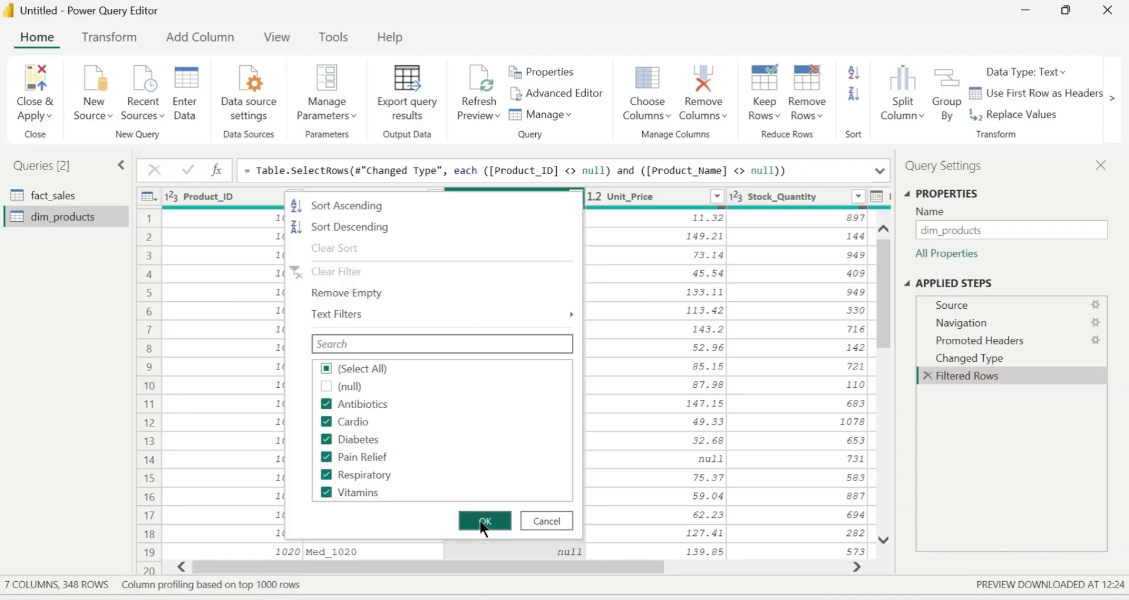
drag(371, 566, 544, 556)
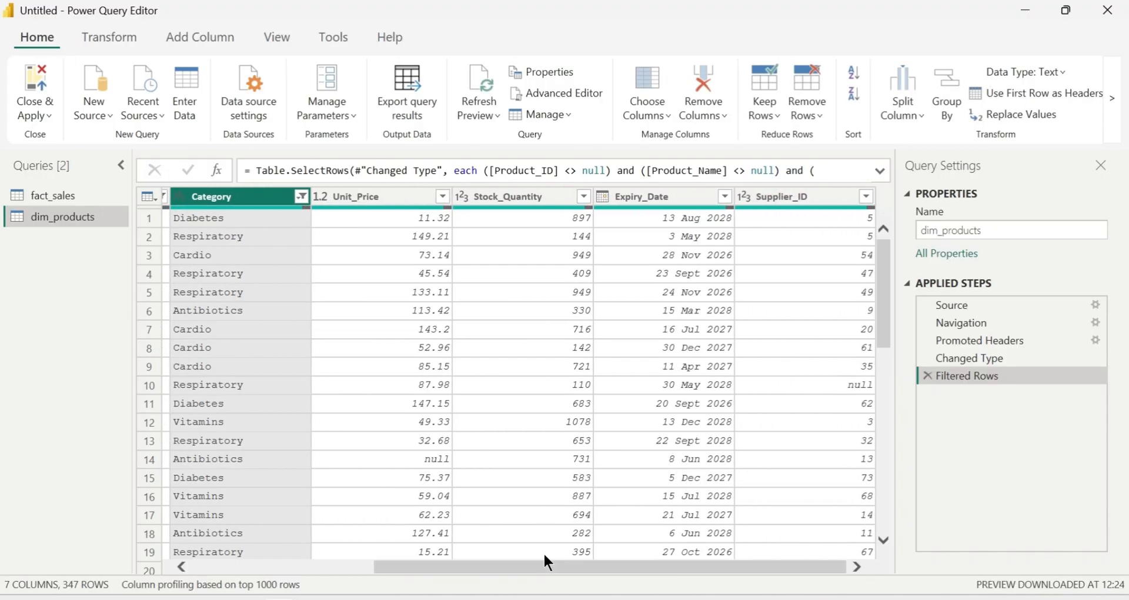
click(443, 197)
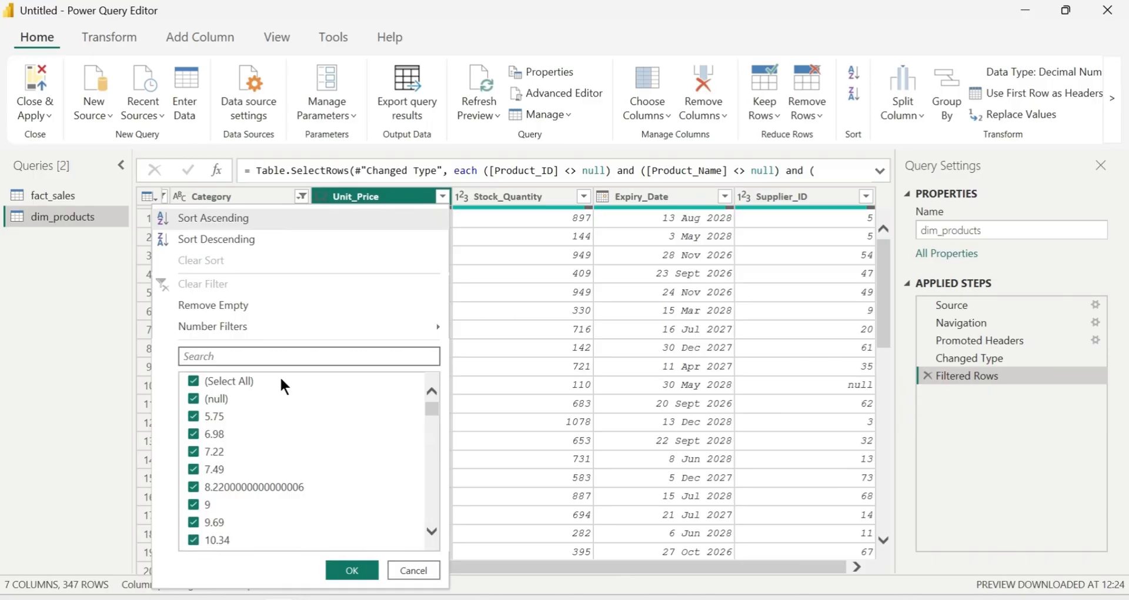
click(196, 398)
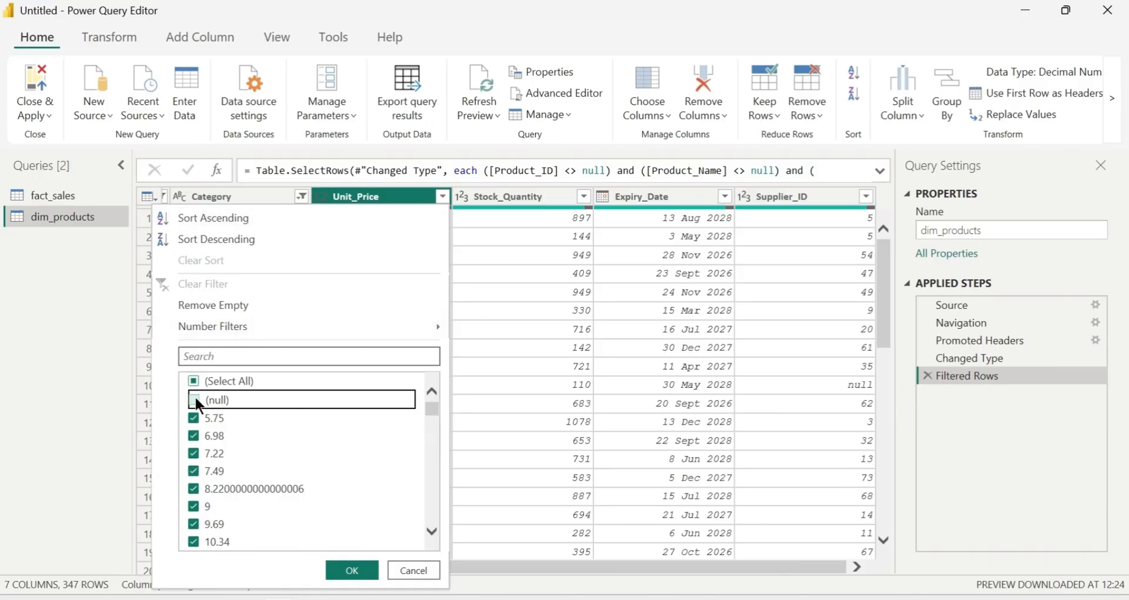
click(352, 570)
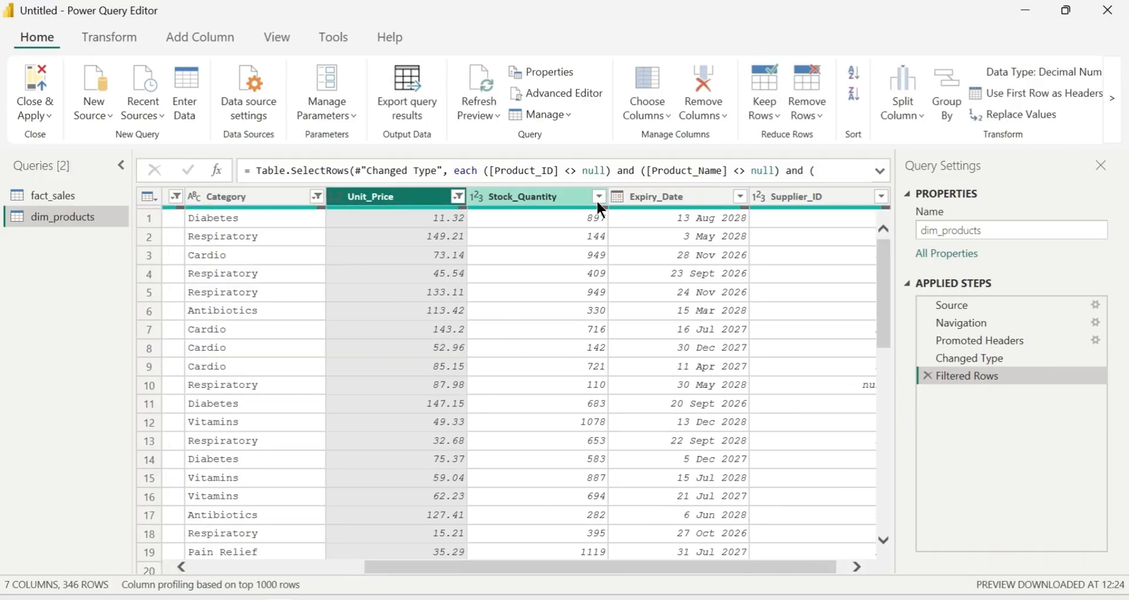
Exclude the null values from the Stock_Quantity column
click(599, 196)
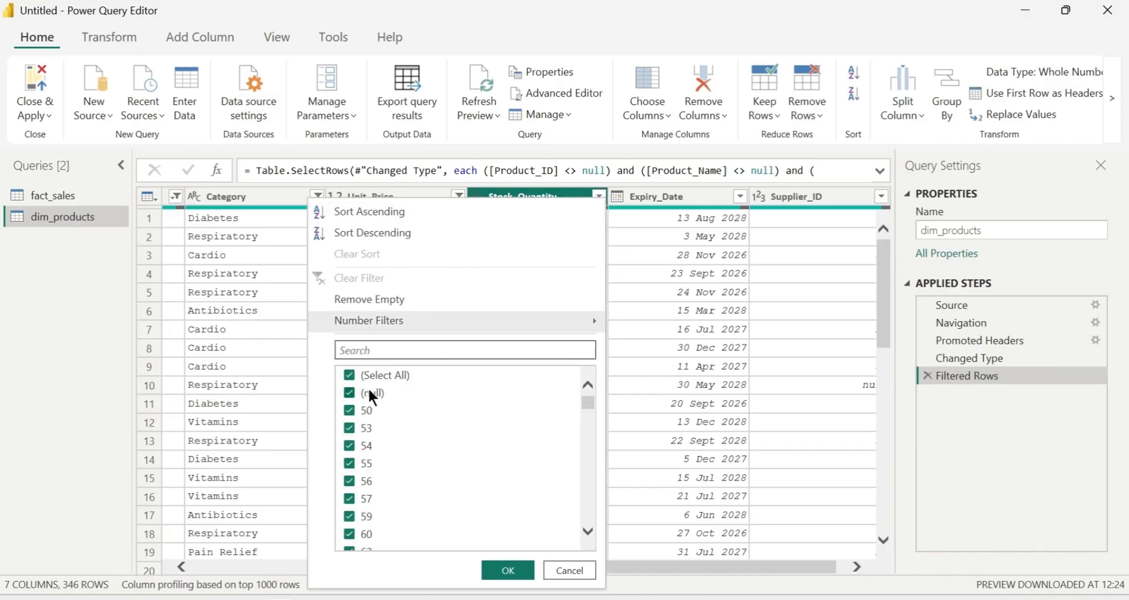
click(351, 393)
click(507, 570)
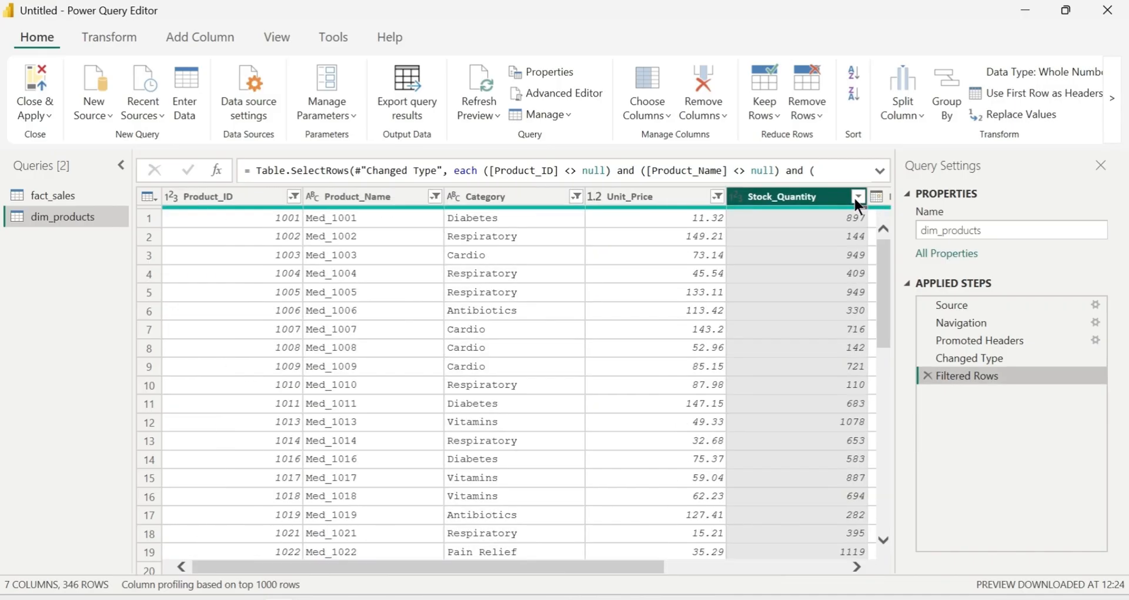
click(858, 198)
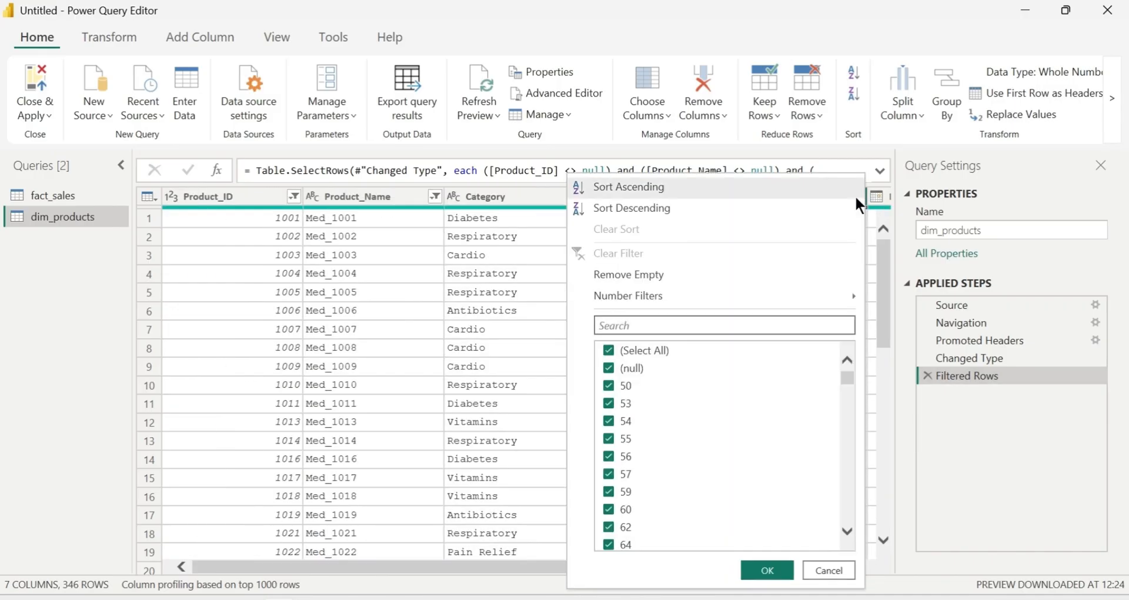
click(609, 369)
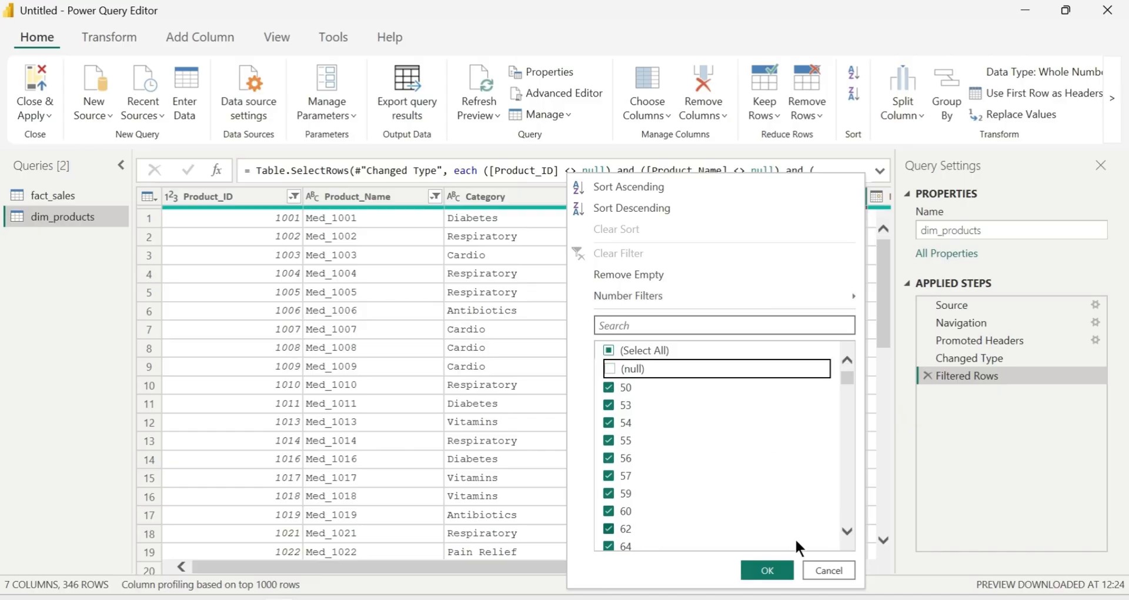
click(767, 570)
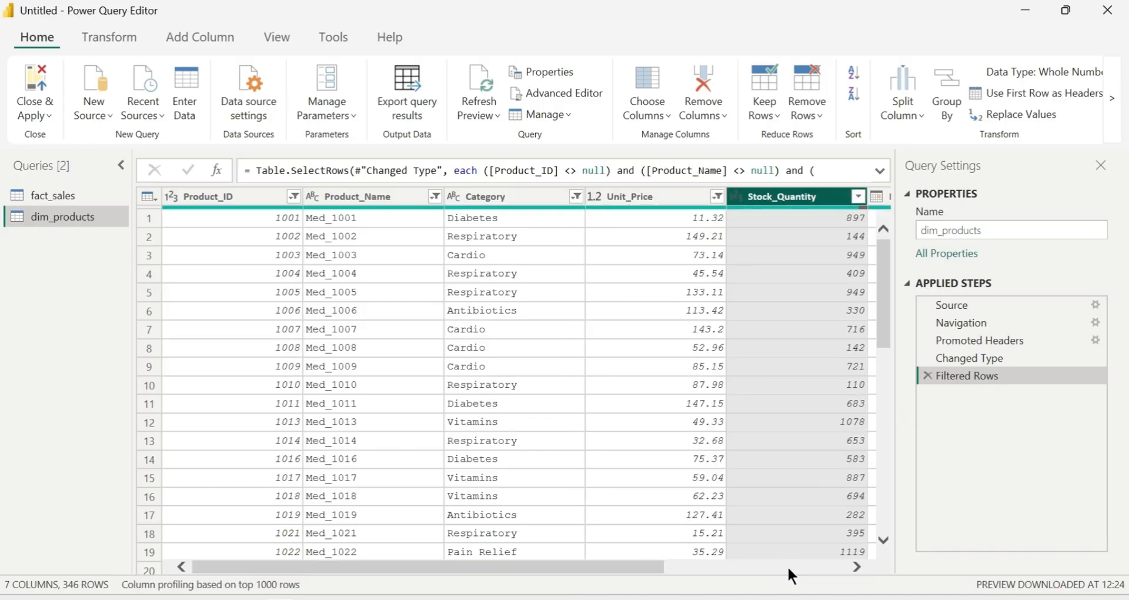
Check the filter values of the Expiry_Date column for nulls and leave its filter unchanged
drag(389, 567, 458, 568)
click(864, 195)
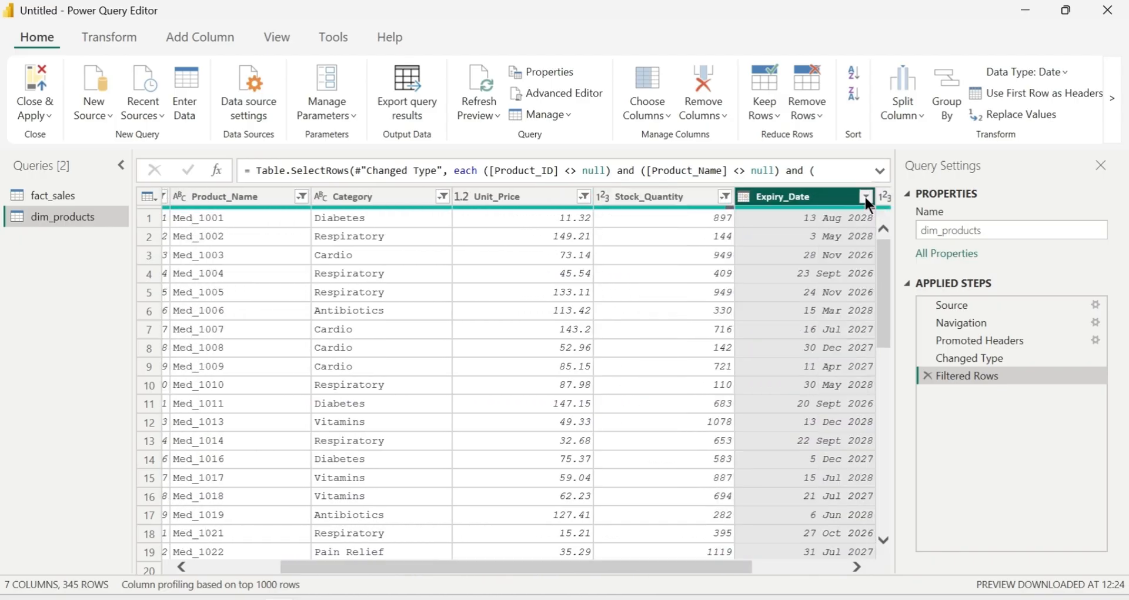
click(865, 195)
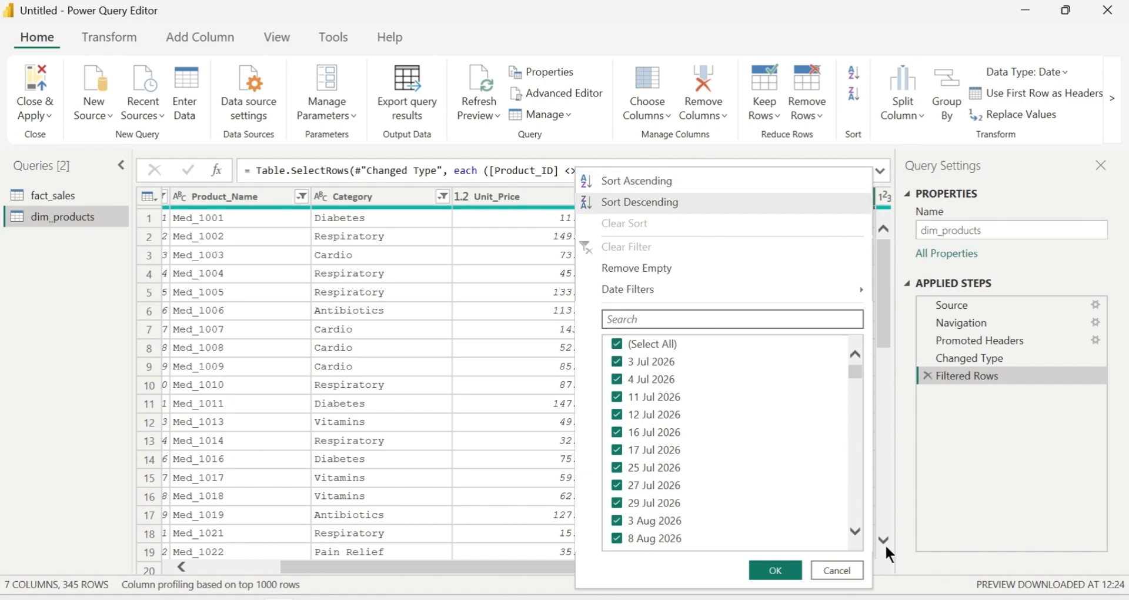
click(837, 576)
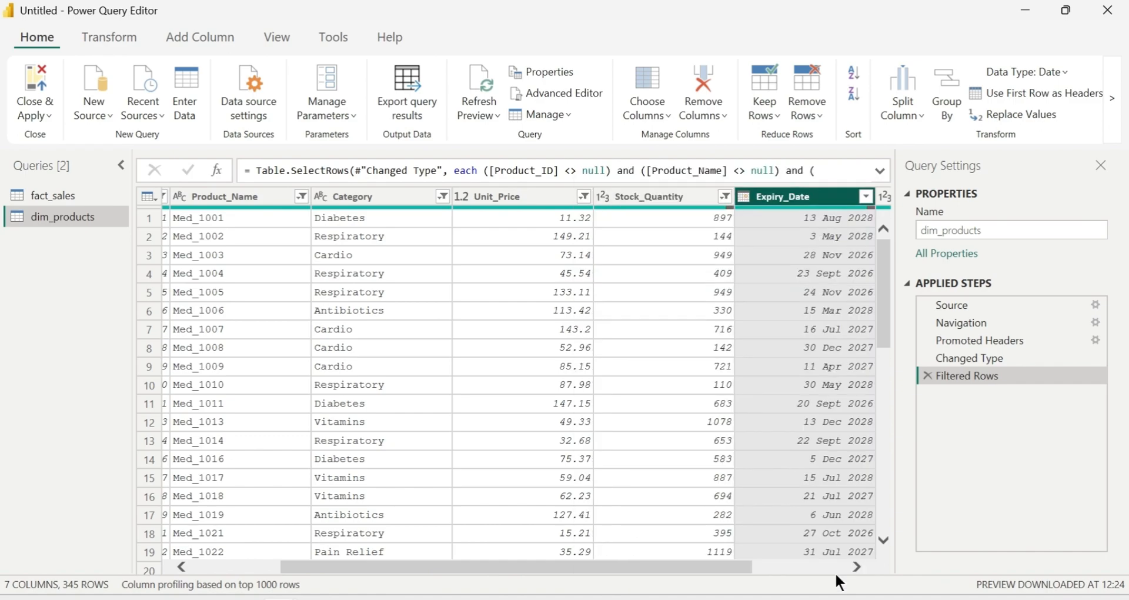
Exclude the null values from the Supplier_ID column
drag(381, 565, 493, 553)
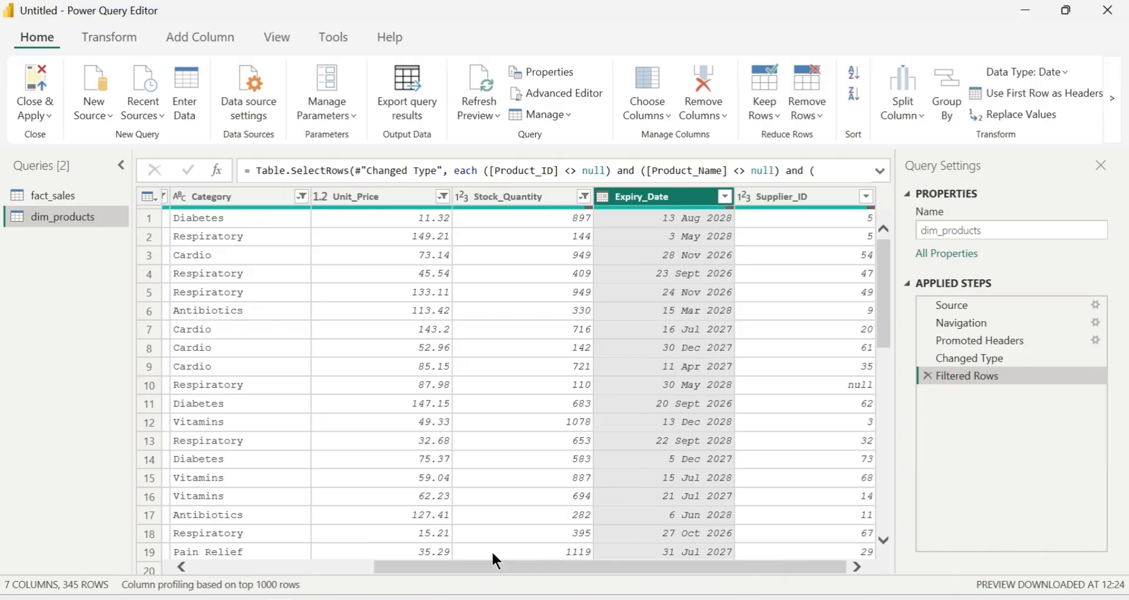
click(867, 196)
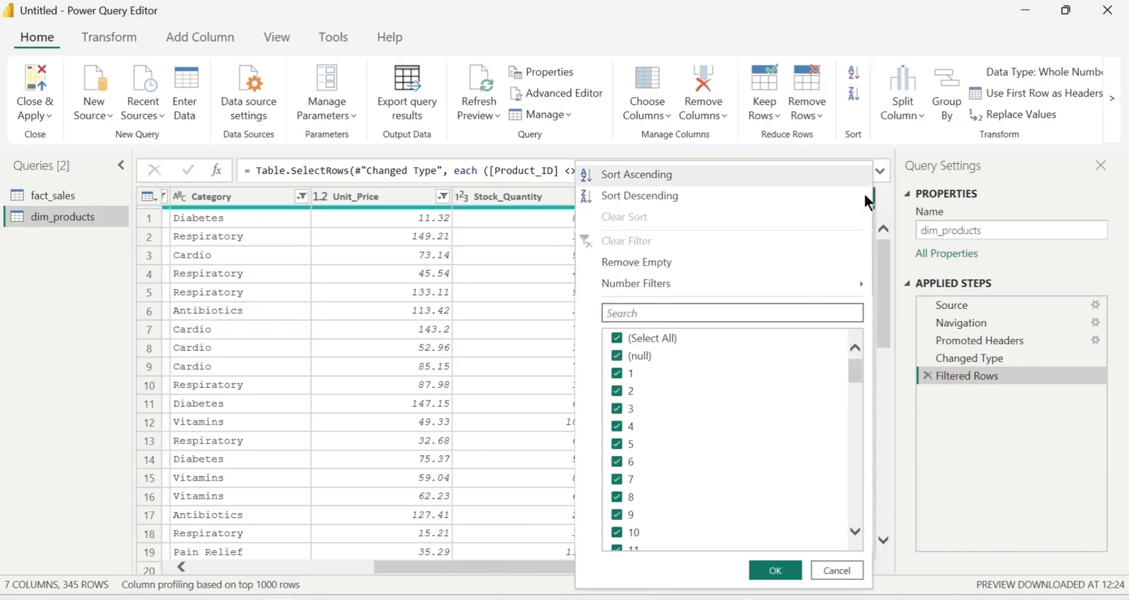
click(618, 356)
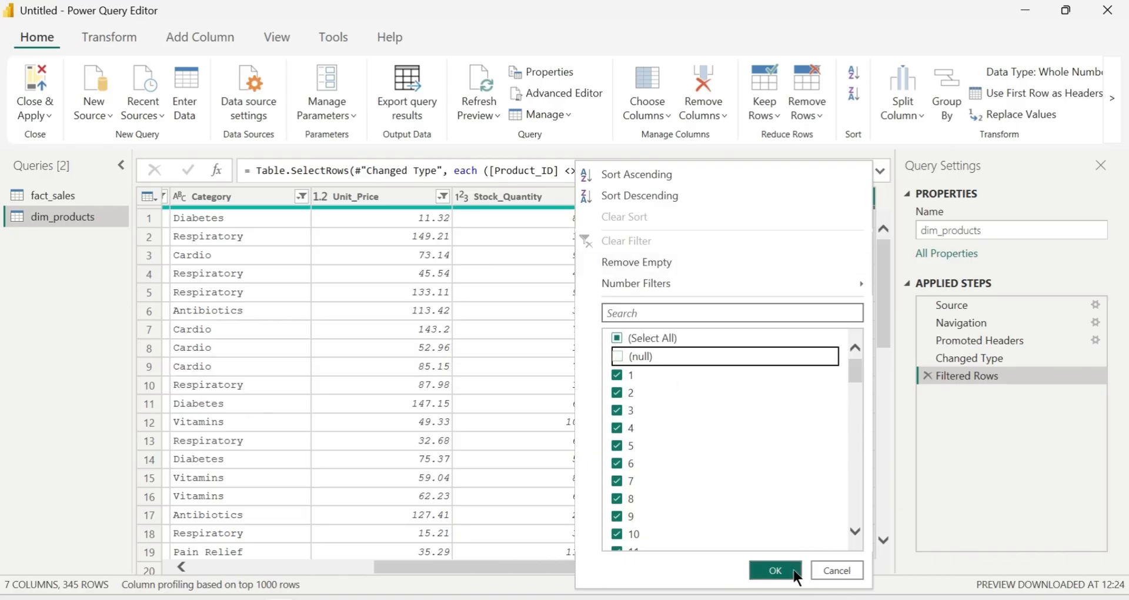
click(775, 570)
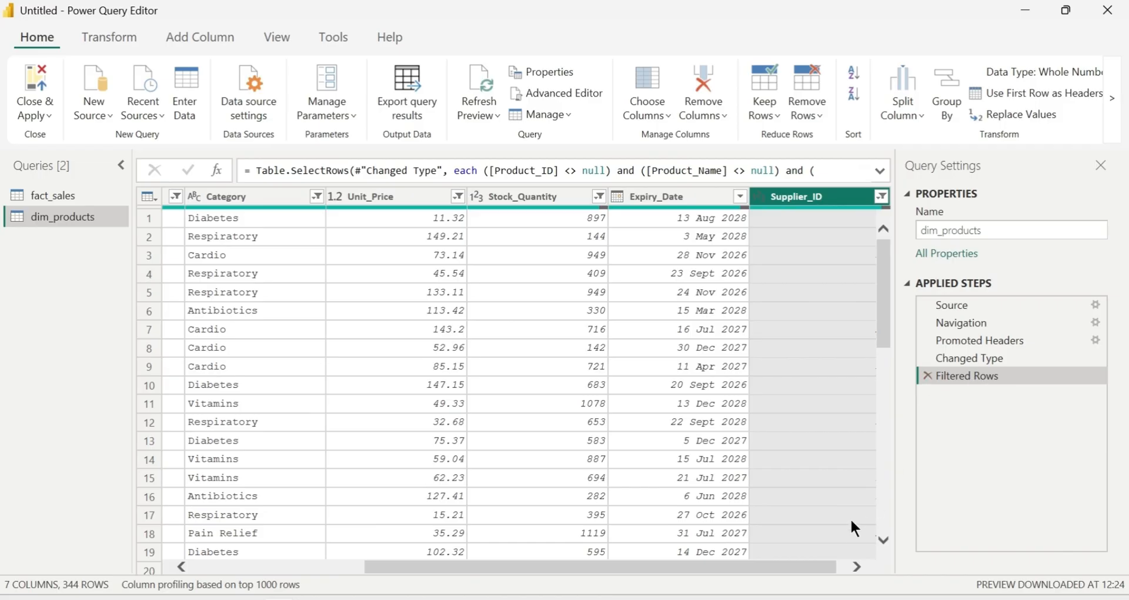
drag(814, 564, 339, 573)
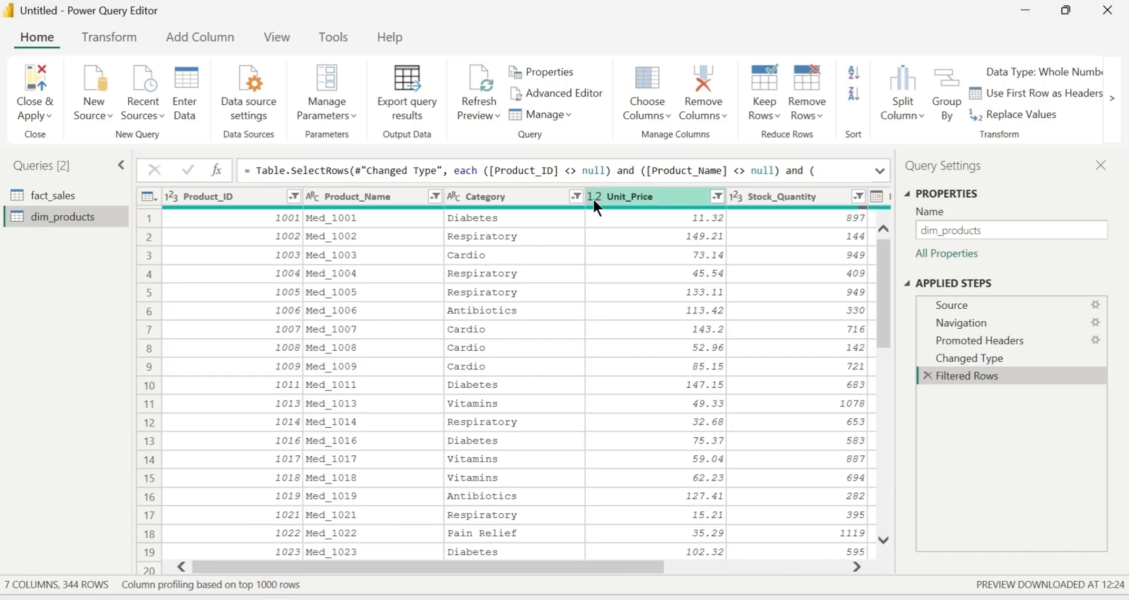
drag(371, 563, 646, 557)
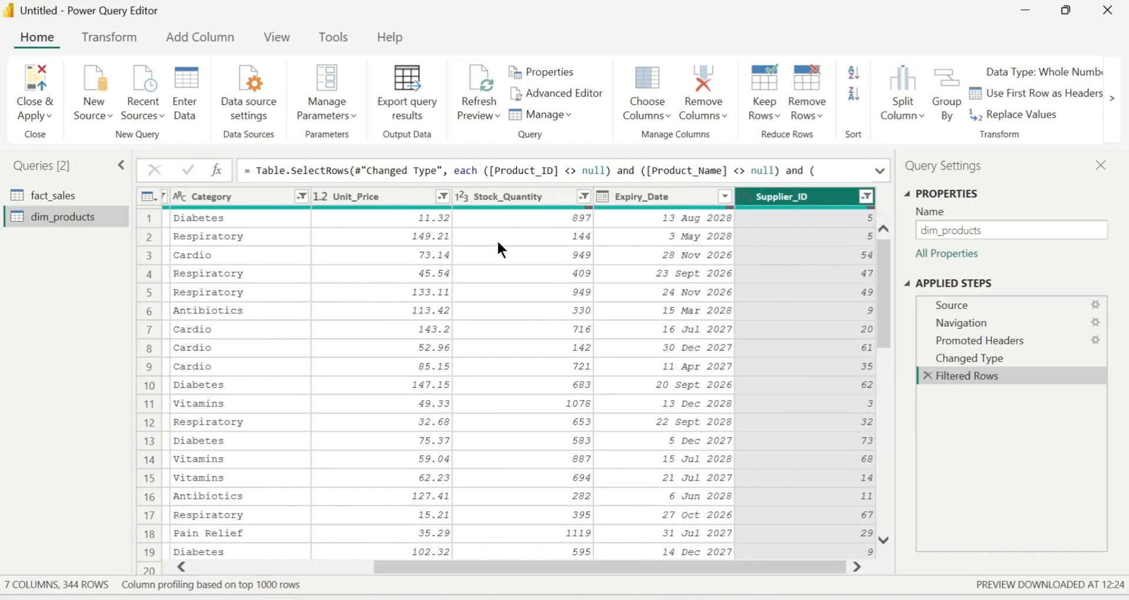
Review the Expiry_Date column and check the filter values of the Category column, leaving its filter unchanged
click(676, 199)
scroll(677, 199, down, 1)
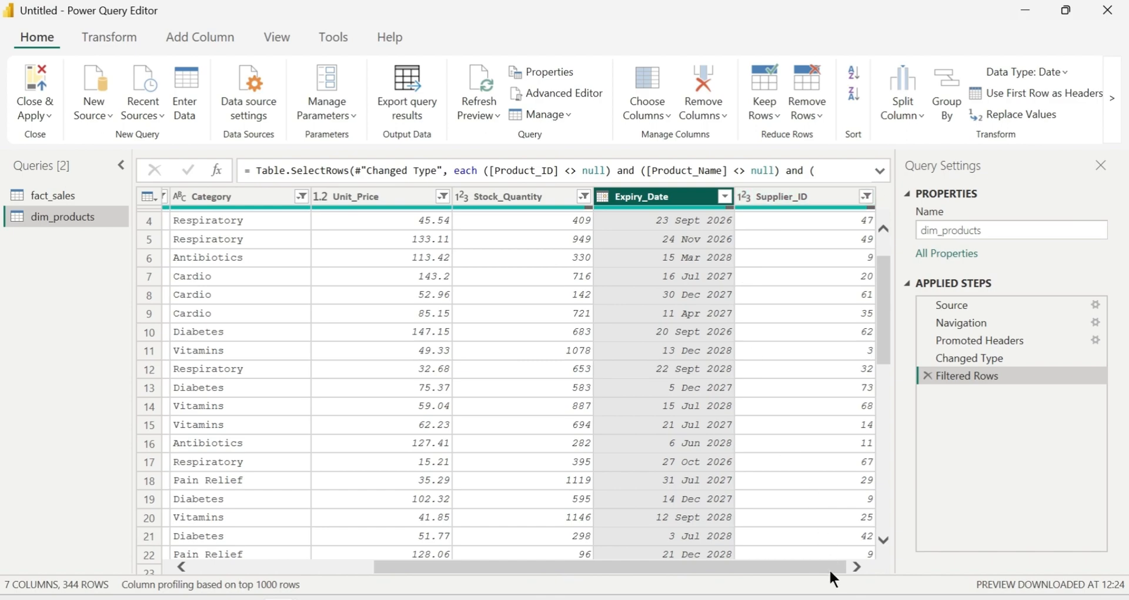
drag(834, 569, 547, 594)
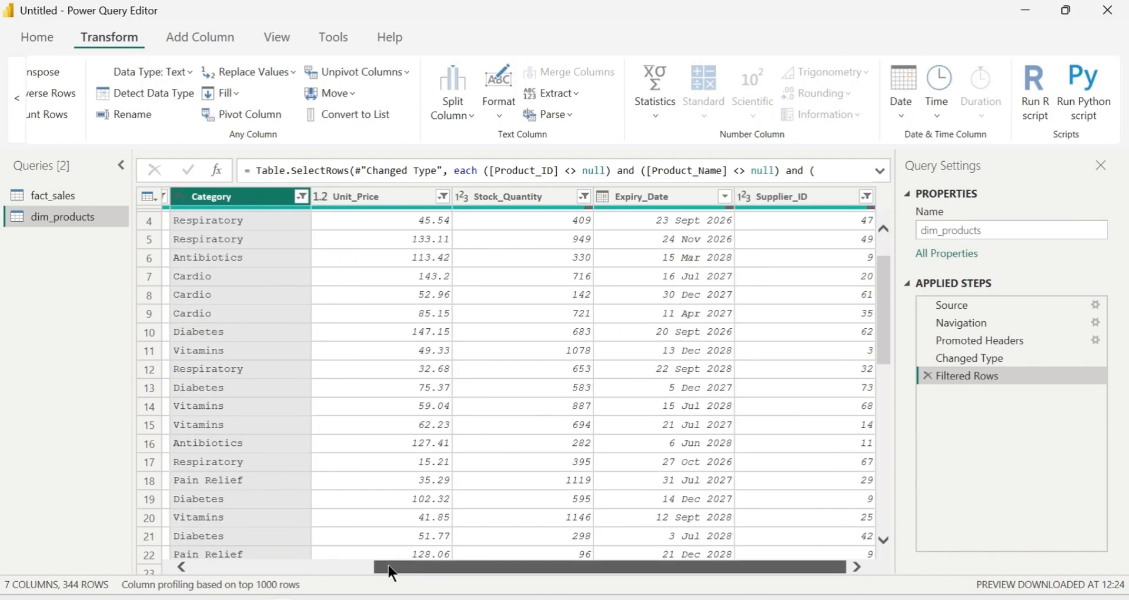
drag(388, 565, 200, 563)
click(574, 196)
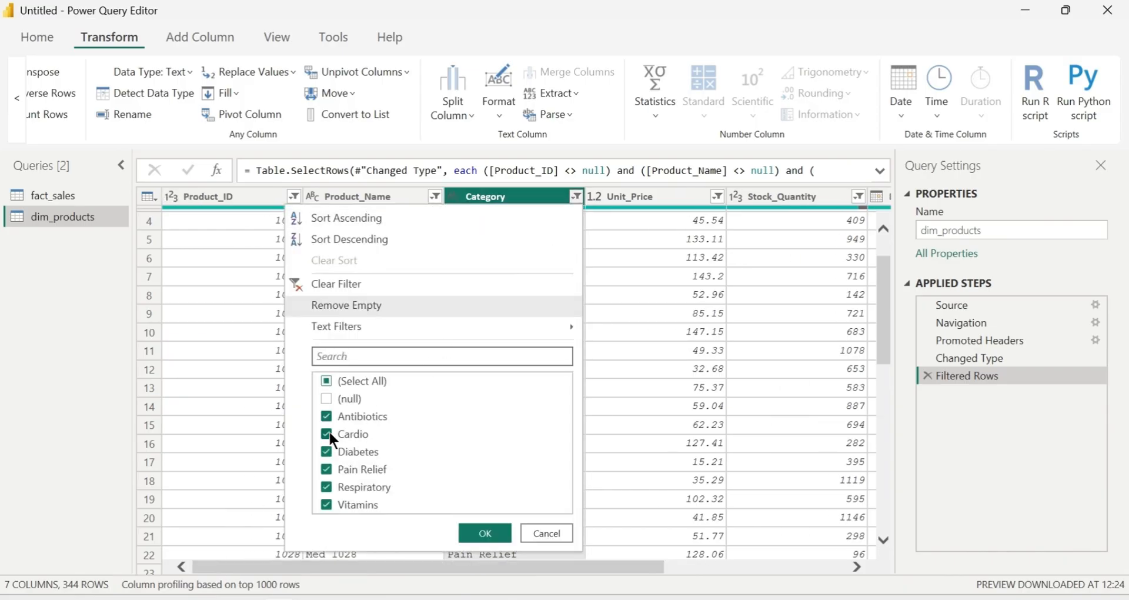
click(486, 533)
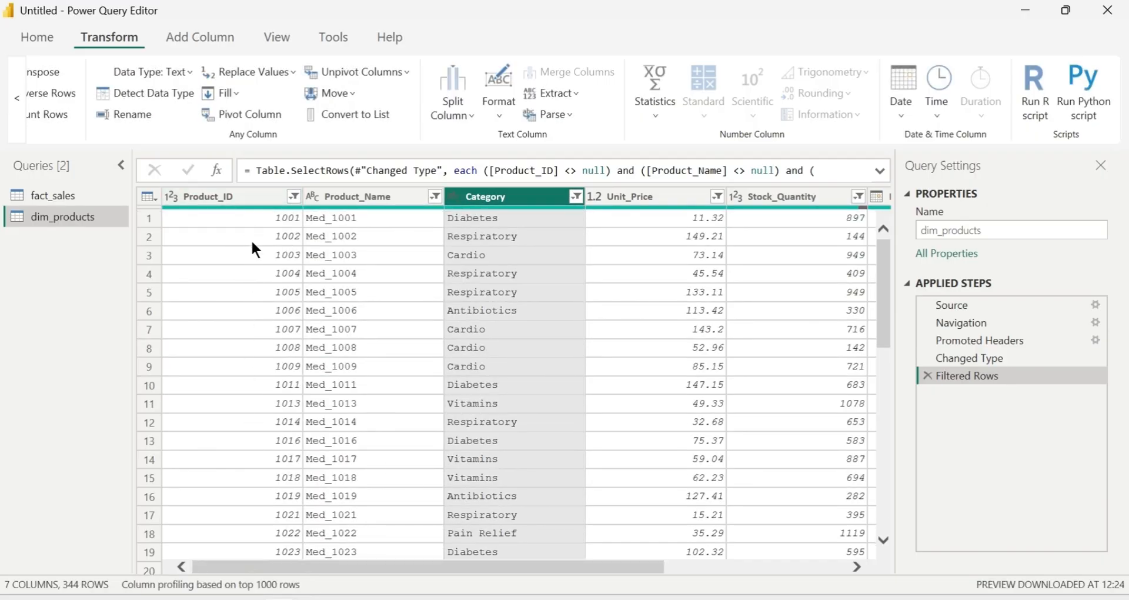
Remove duplicate rows from dim_products based on all columns from Product_ID to Supplier_ID
click(241, 197)
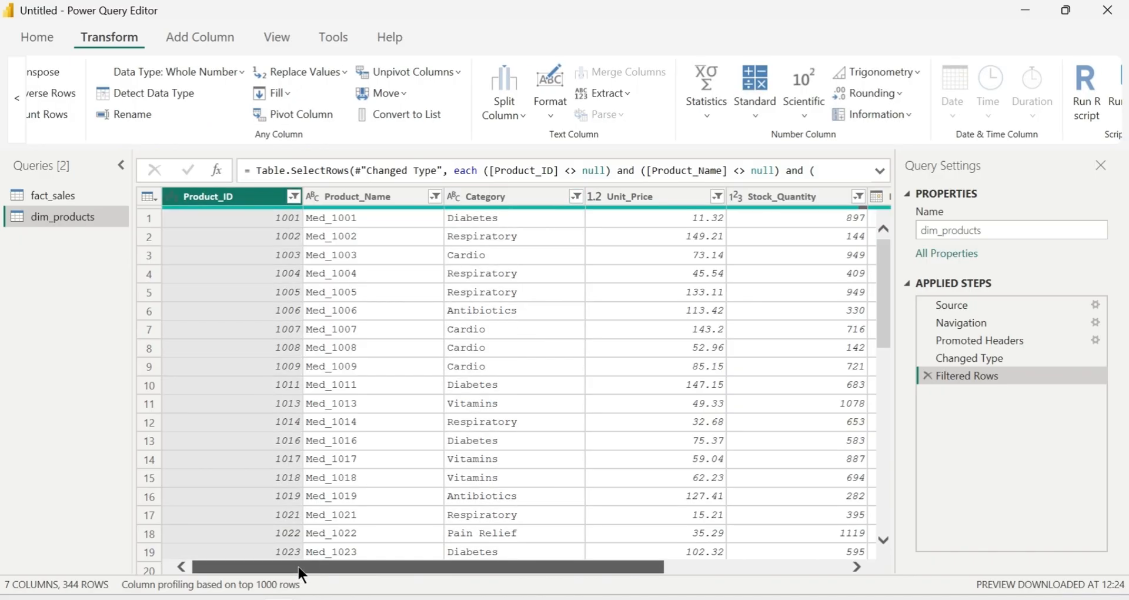
drag(369, 569, 792, 560)
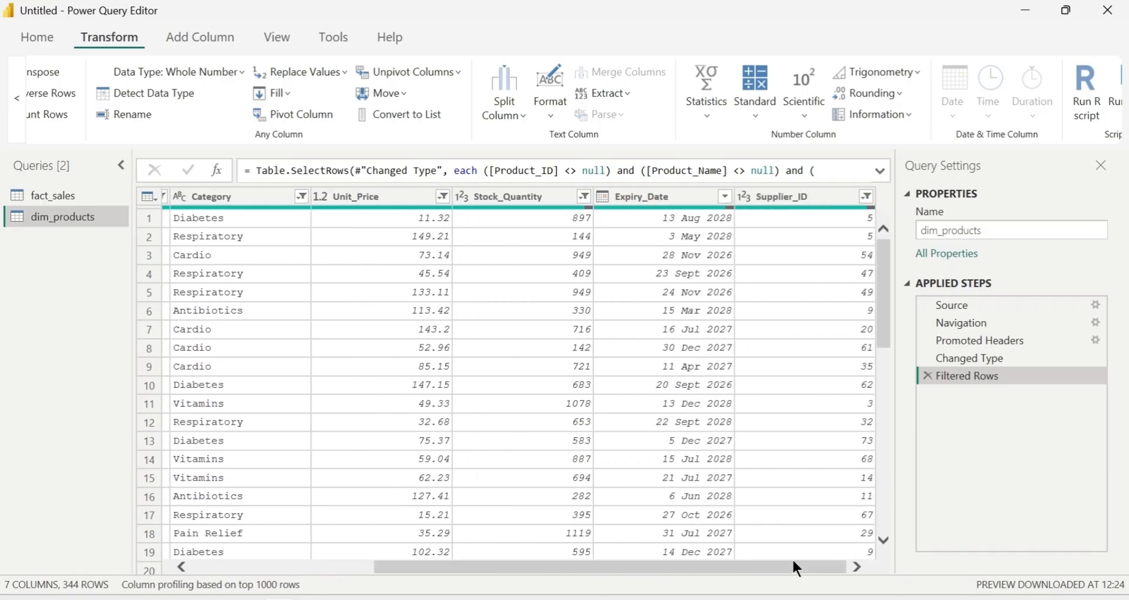
shift+click(813, 197)
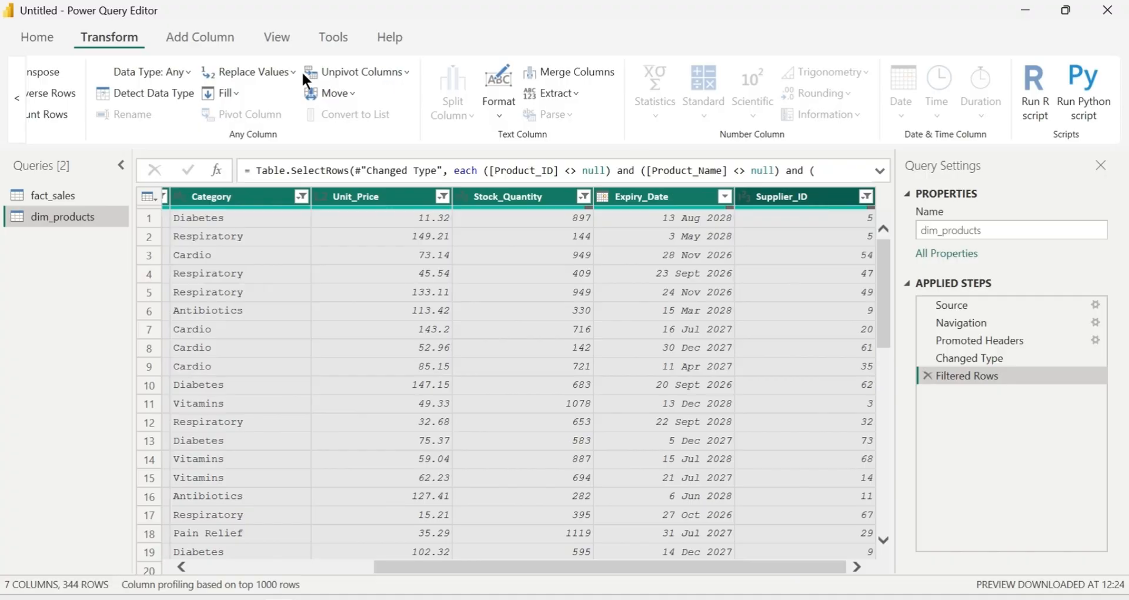
click(36, 37)
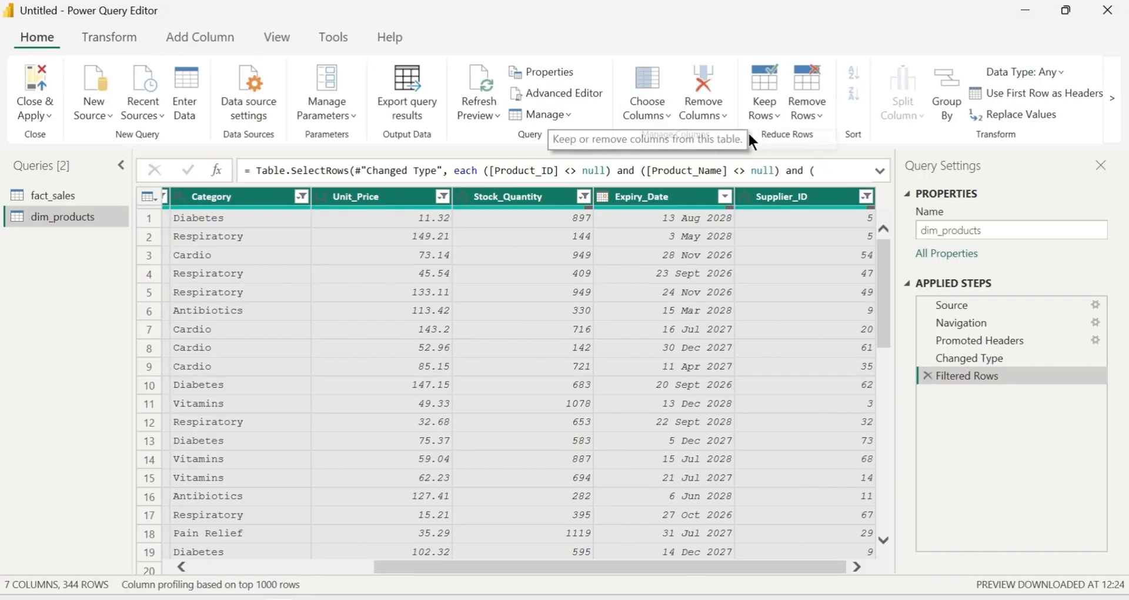
click(817, 105)
click(873, 219)
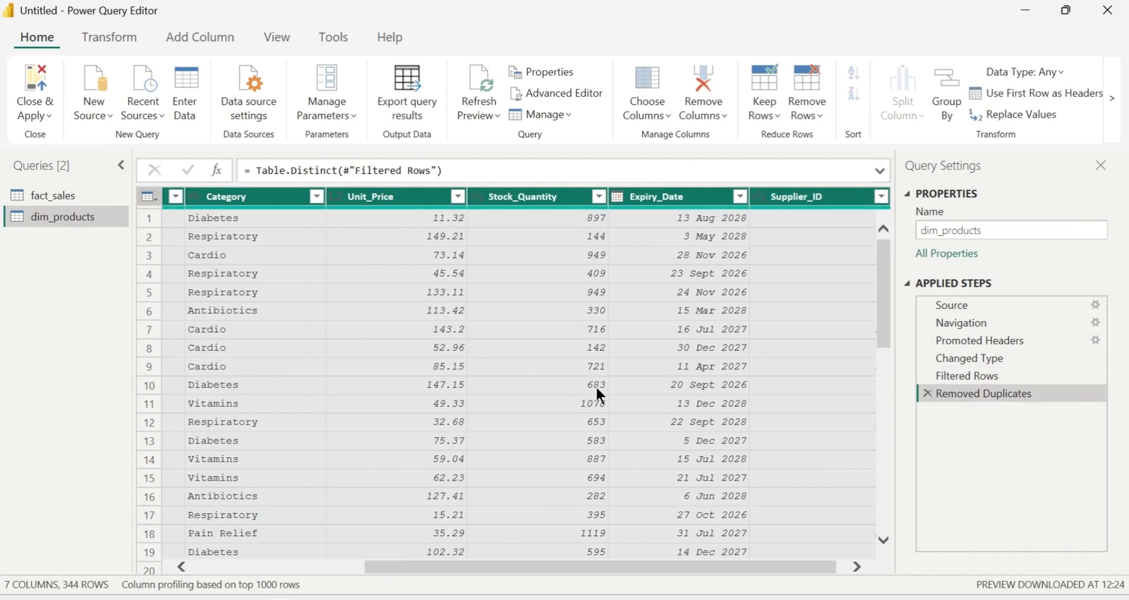
Apply the query changes and close the Power Query Editor, check the dim_products field list, and collapse both tables
click(49, 116)
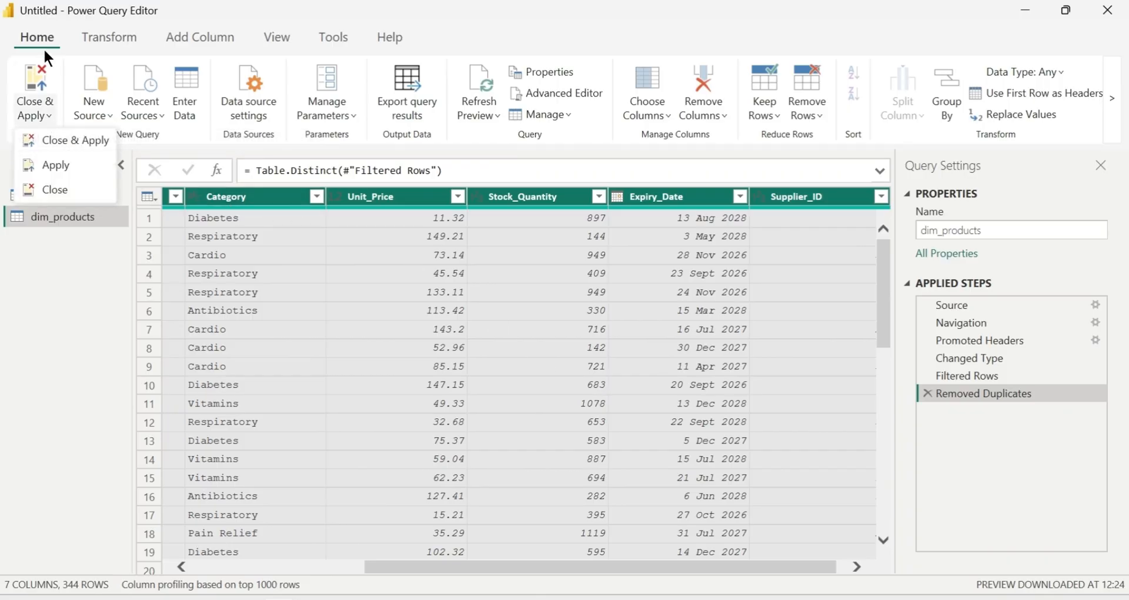
click(55, 140)
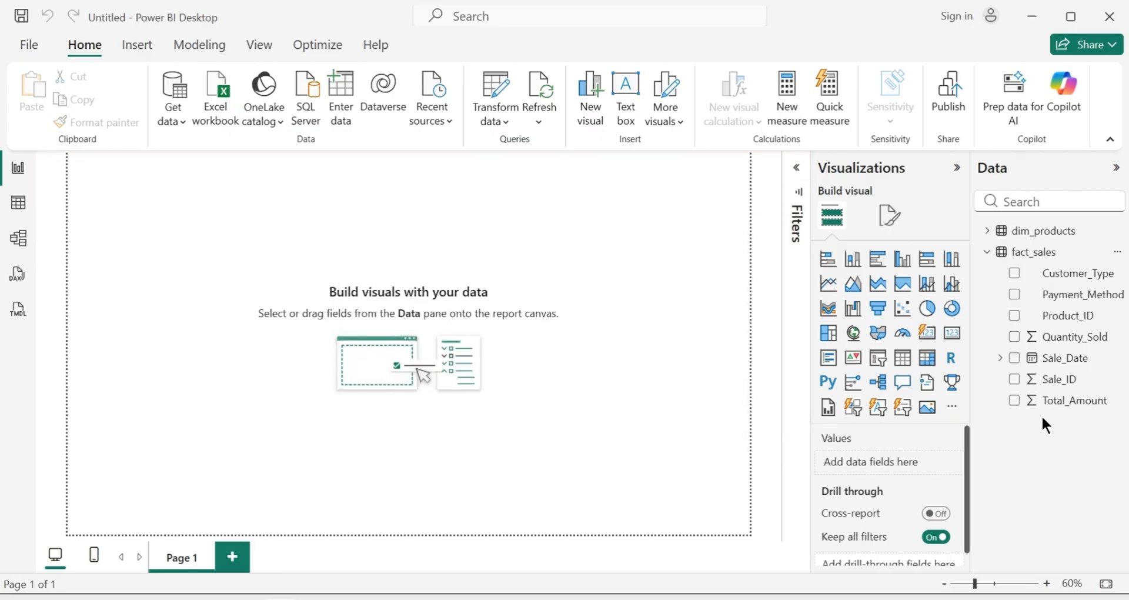
click(987, 235)
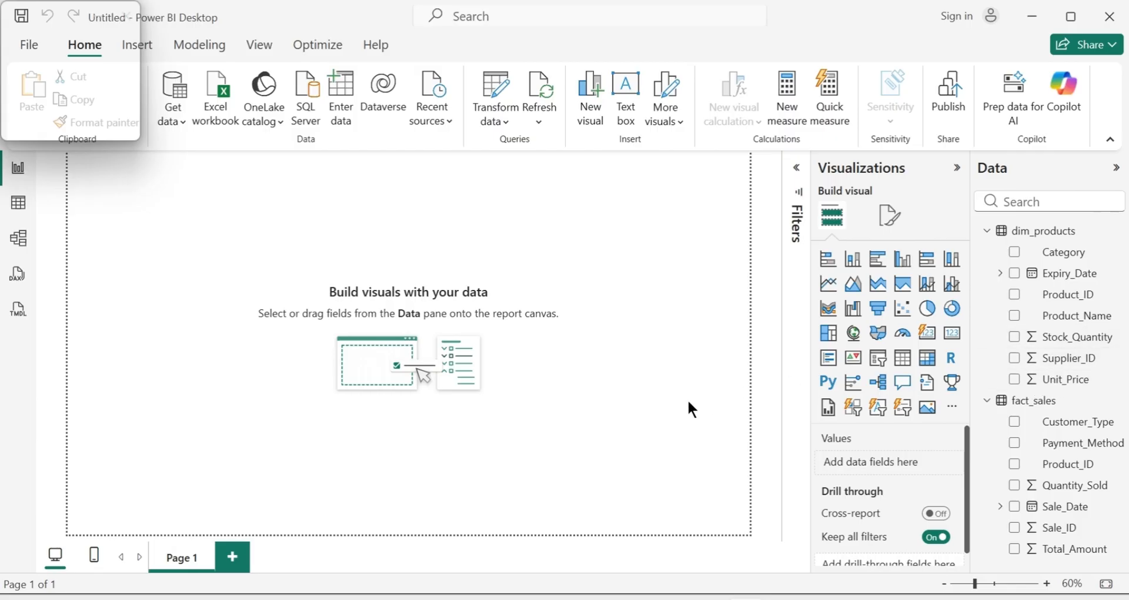
click(988, 233)
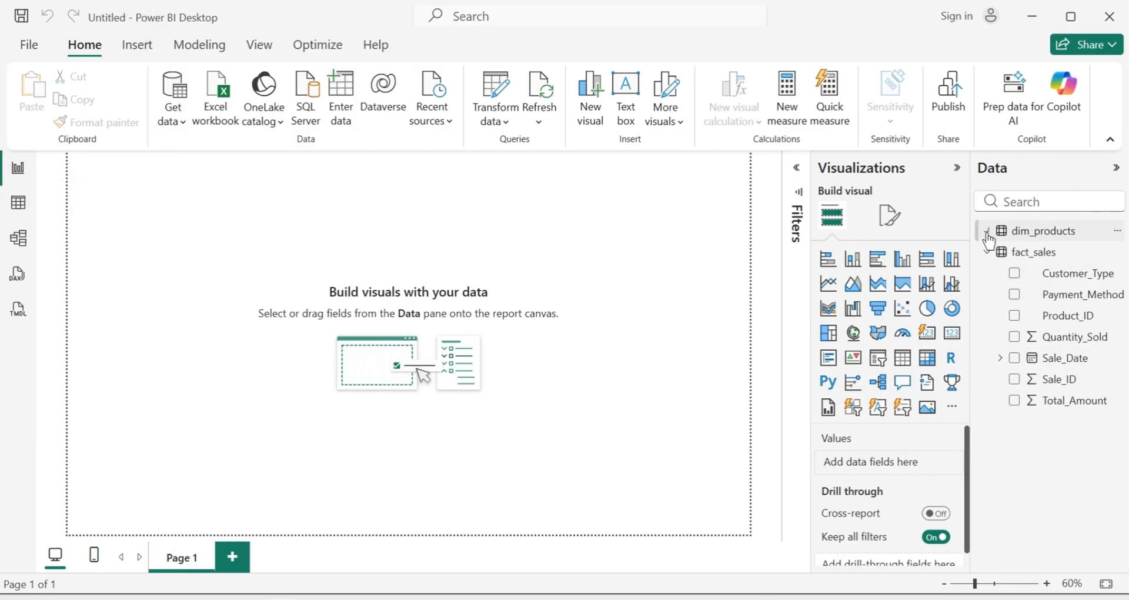
click(988, 253)
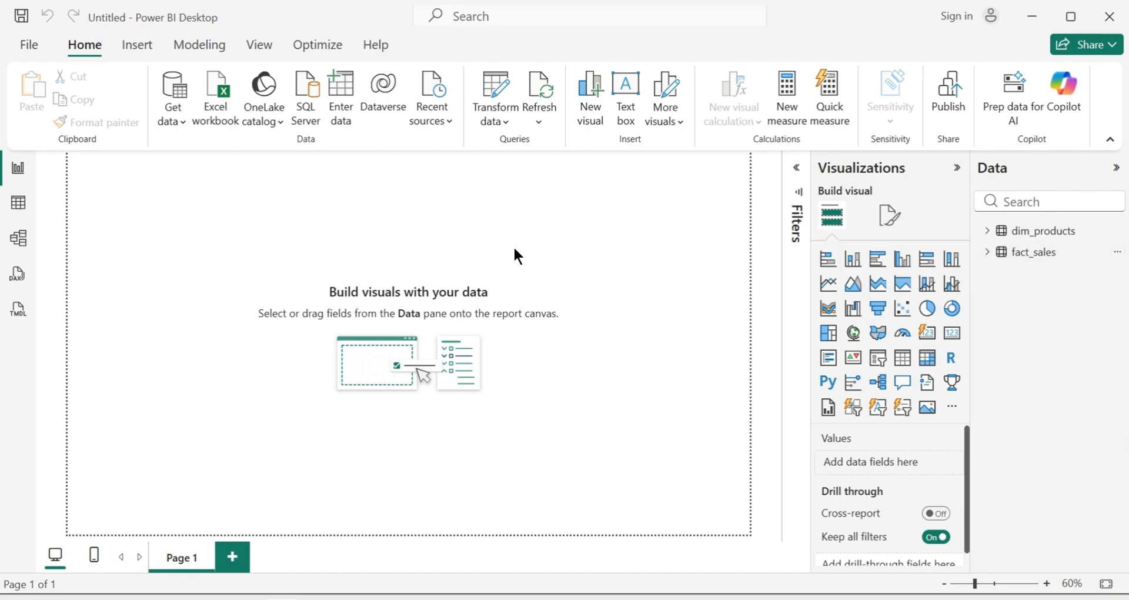
Open the dim_suppliers Excel workbook from the Desktop folder as a new data source
click(137, 50)
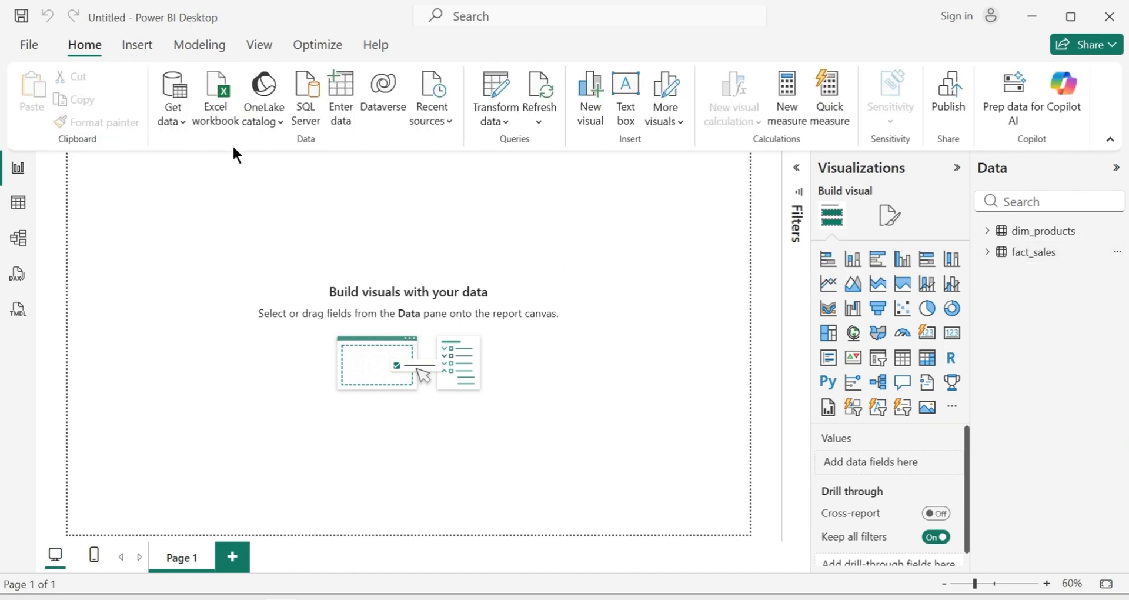
click(222, 101)
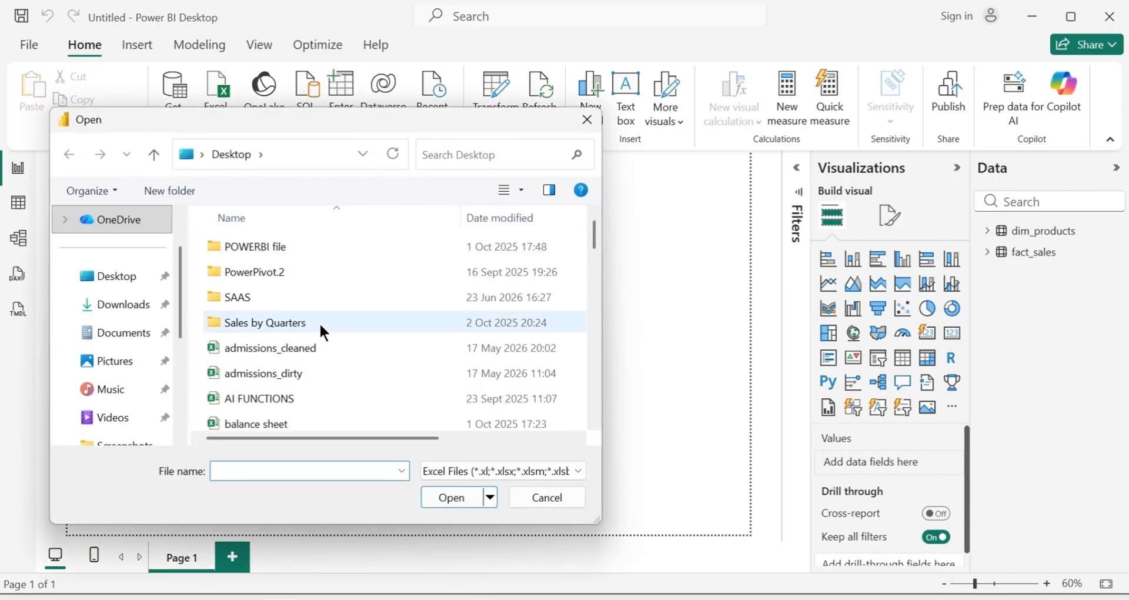
click(123, 290)
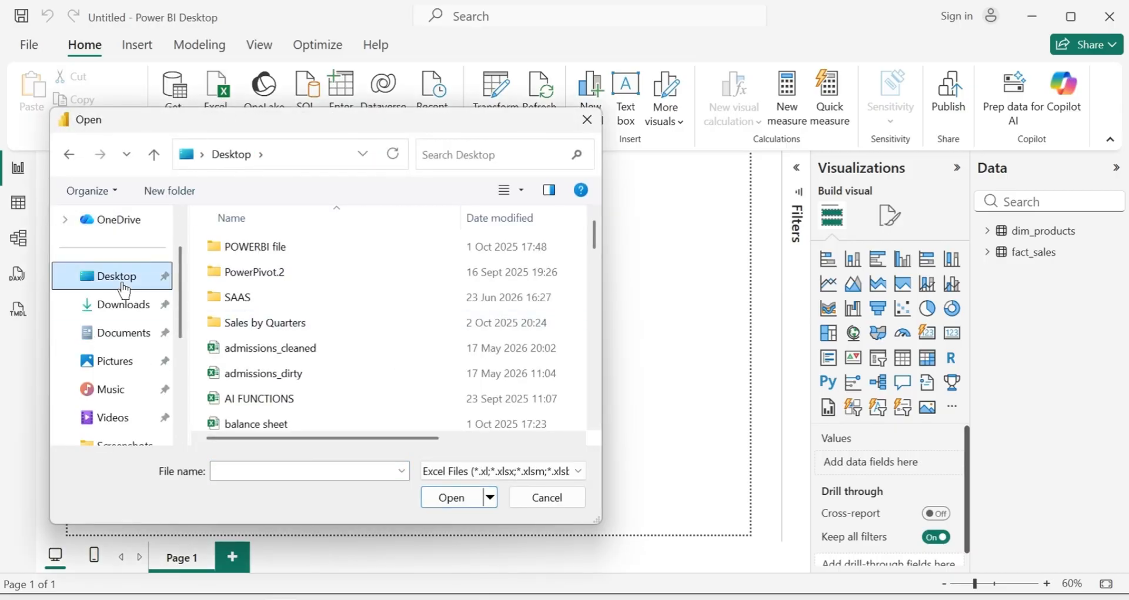
scroll(389, 329, down, 5)
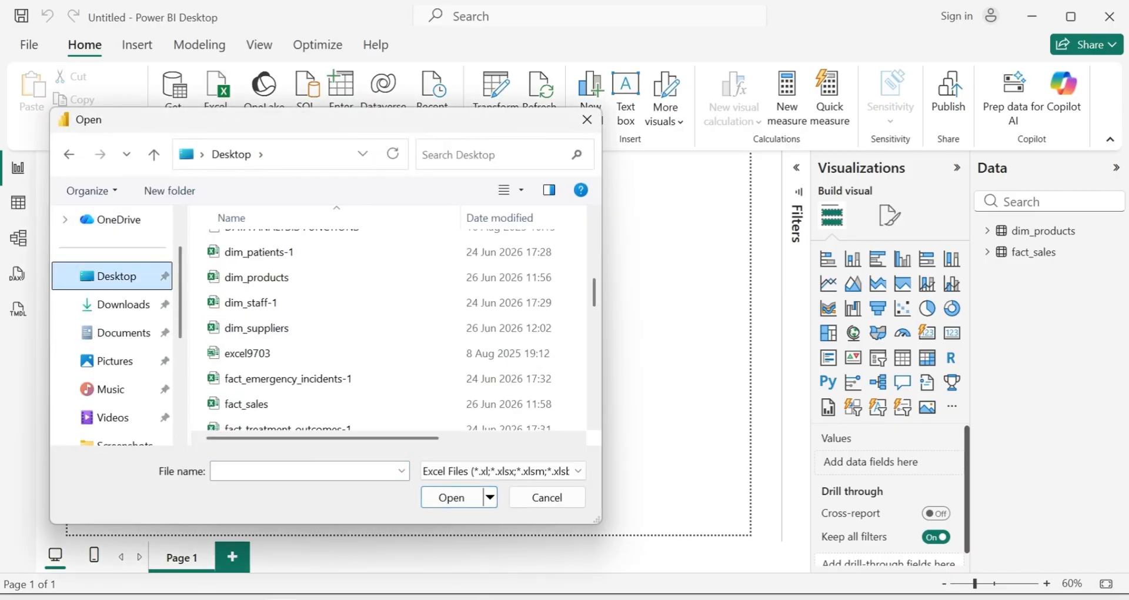
click(308, 330)
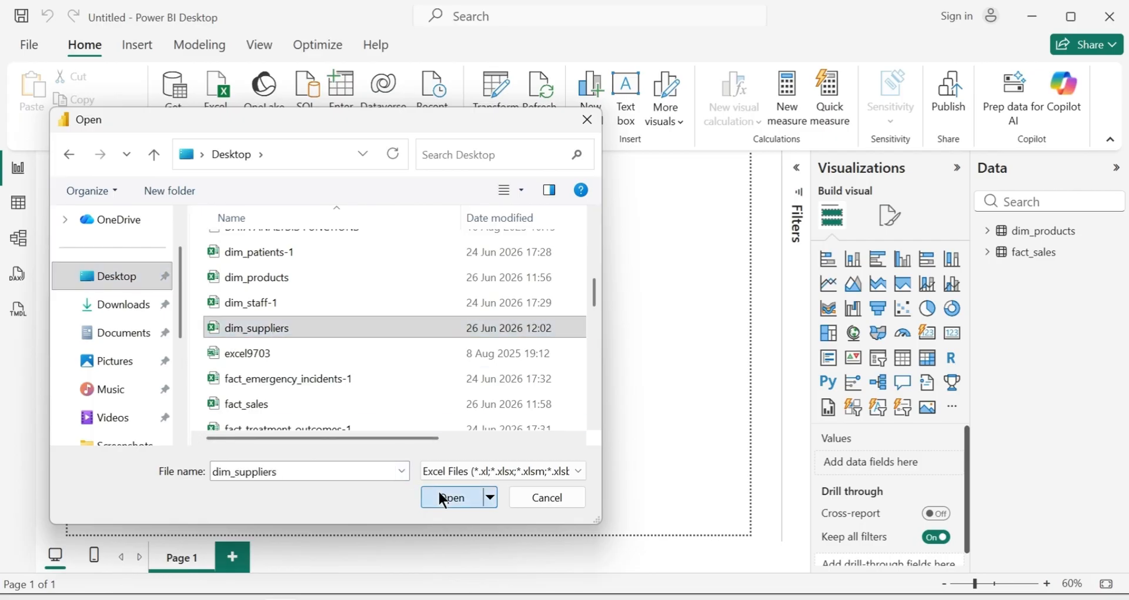
click(439, 492)
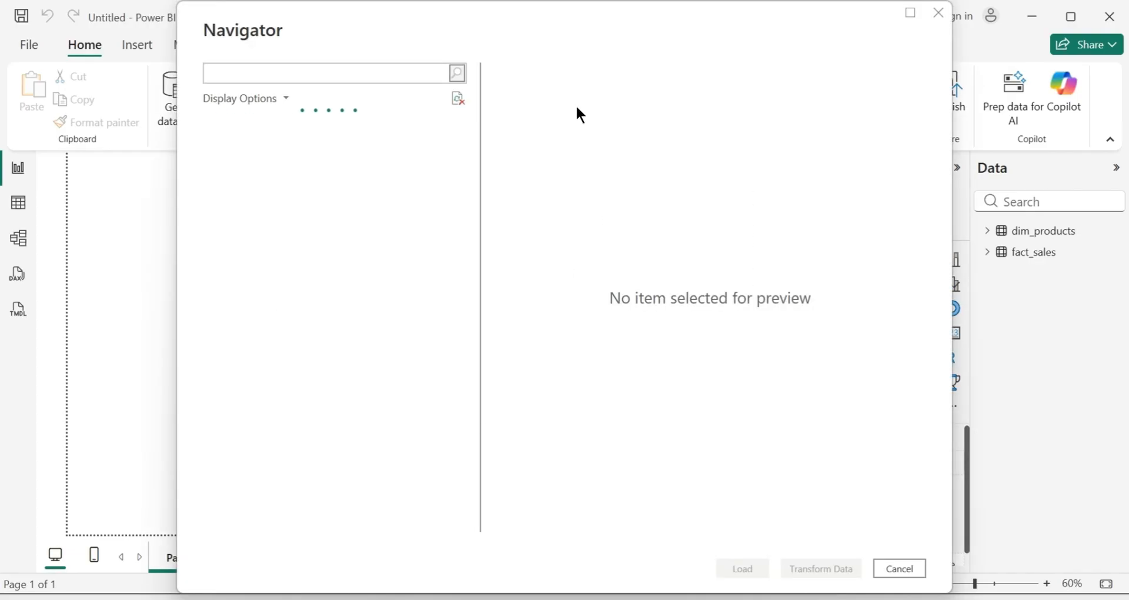
Select the dim_suppliers sheet and open it in the Power Query Editor for transformation
drag(556, 45, 688, 40)
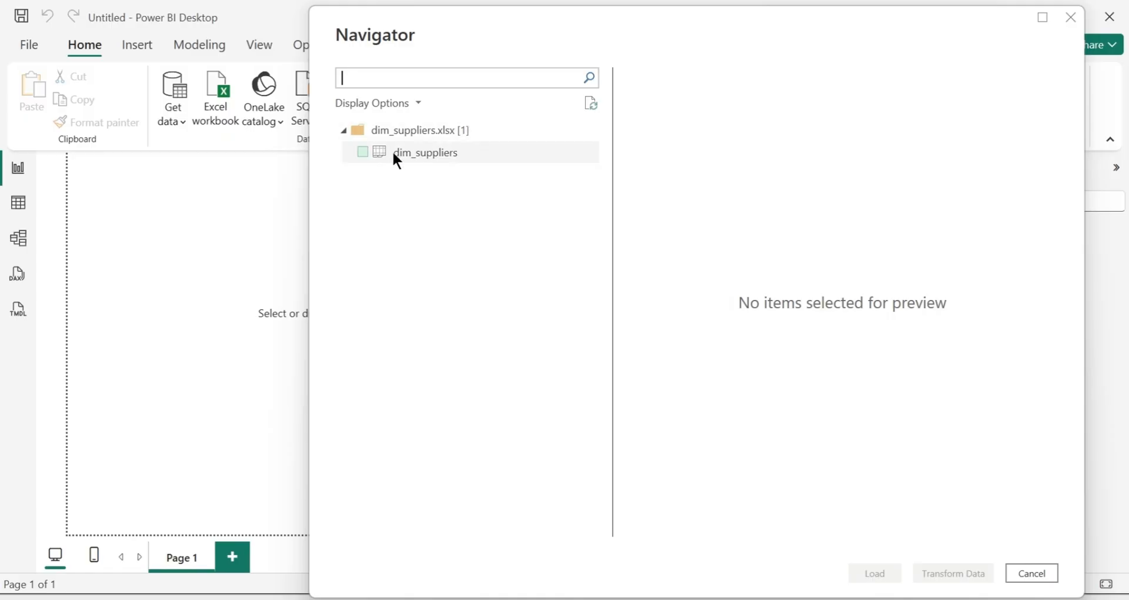
click(364, 151)
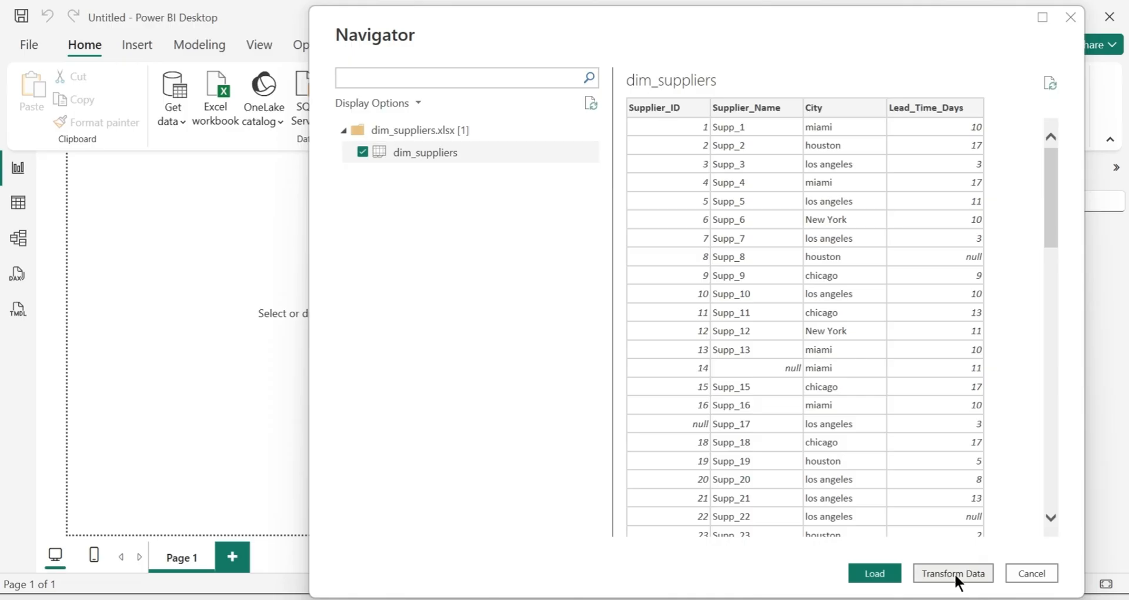
click(954, 574)
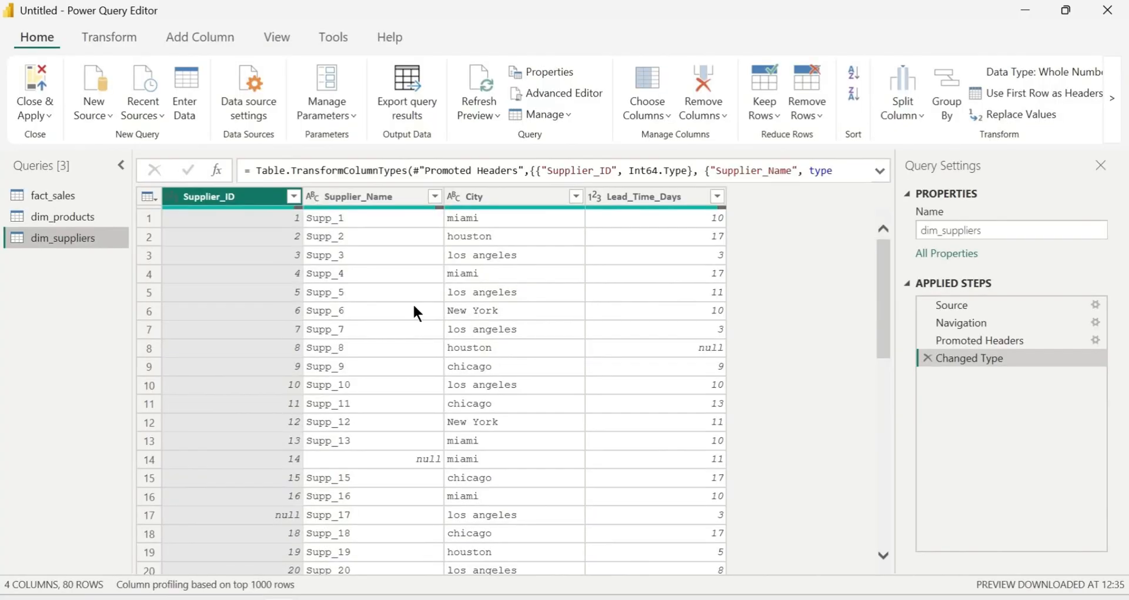
Exclude the null values from the Supplier_ID and Supplier_Name columns of dim_suppliers
click(294, 197)
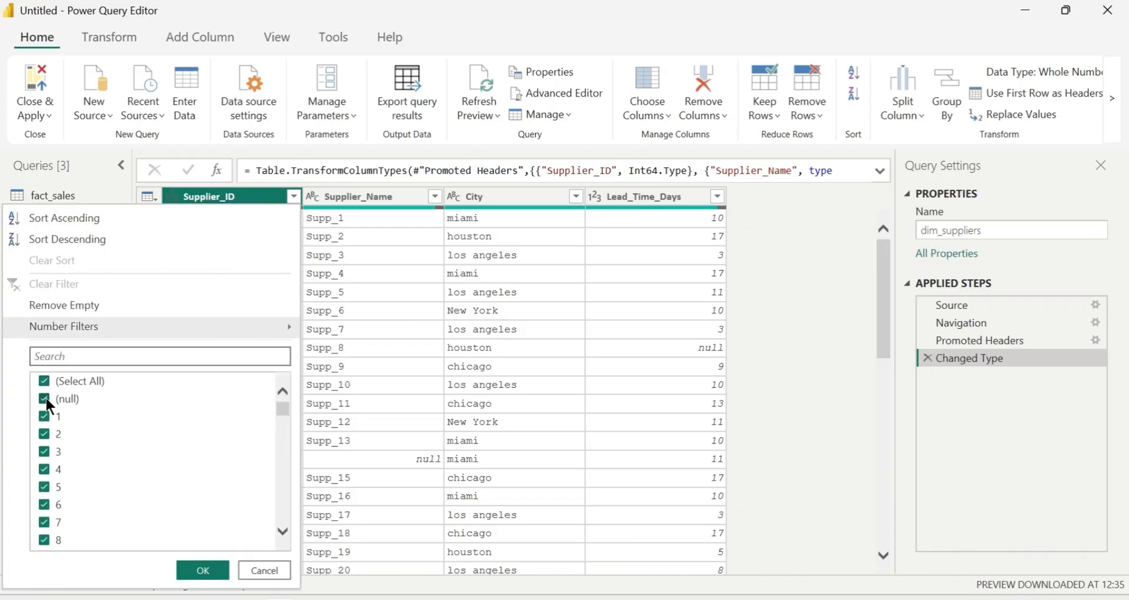
click(45, 398)
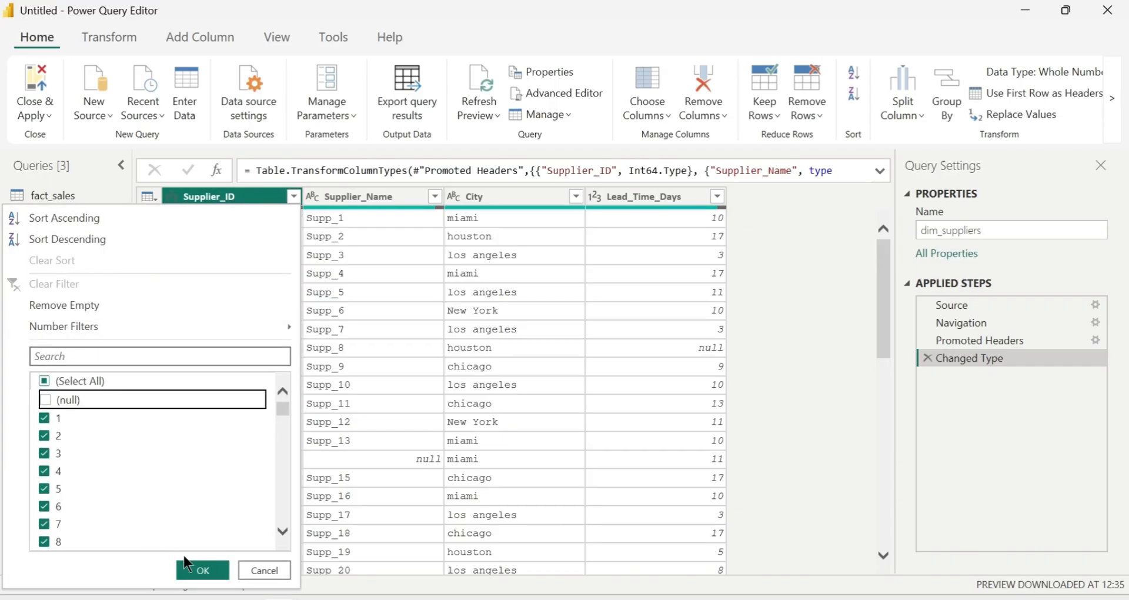
click(203, 570)
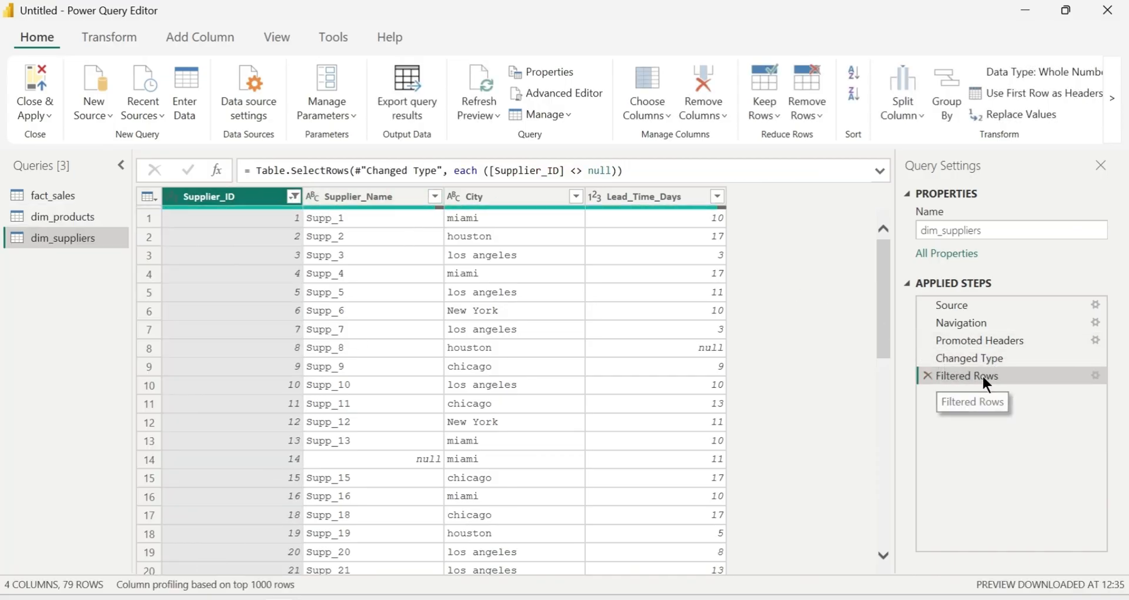
click(434, 196)
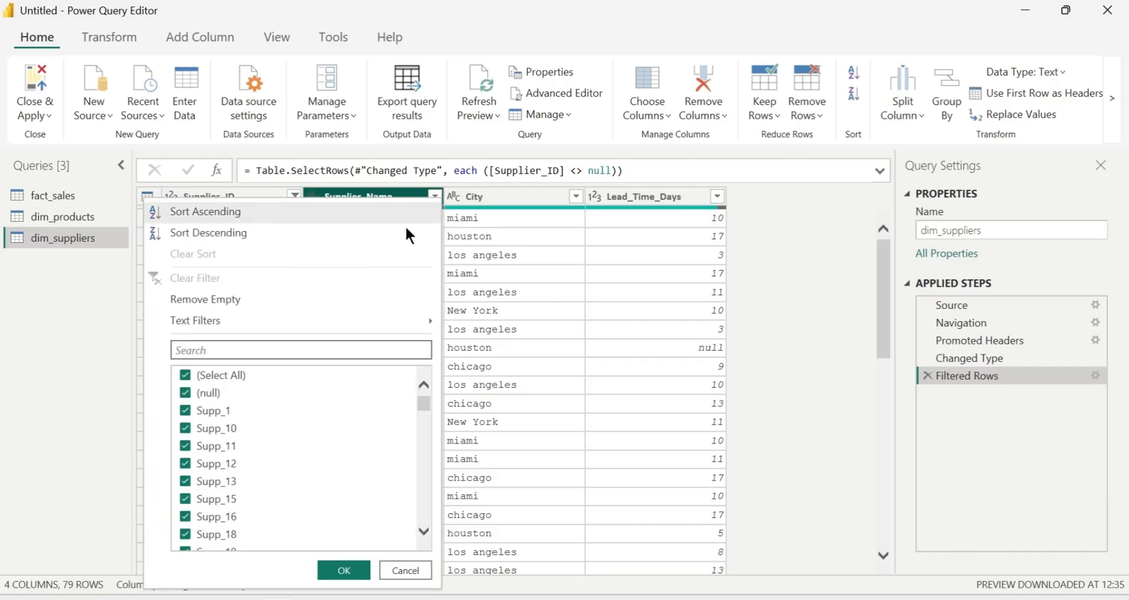
click(186, 393)
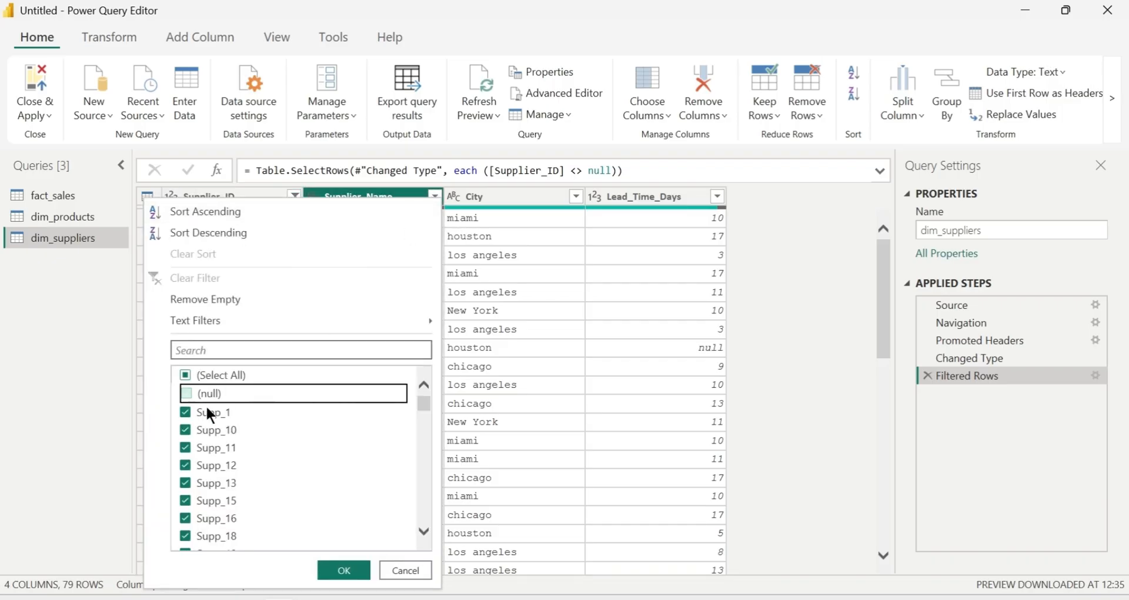
click(342, 570)
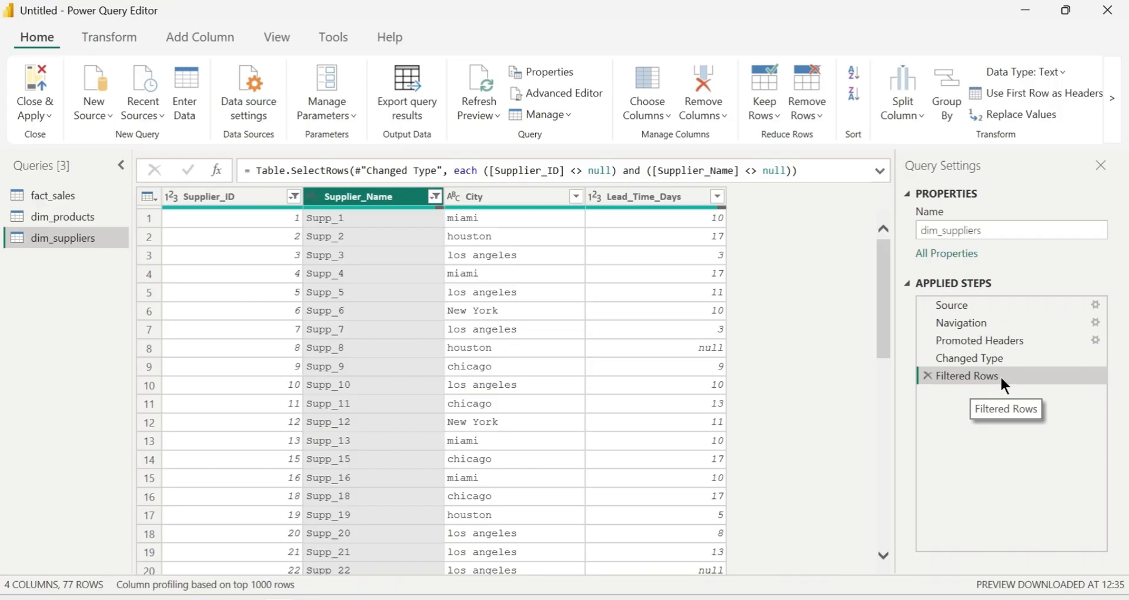
Check the City column's filter values without changing them, and exclude the null values from the Lead_Time_Days column
click(577, 197)
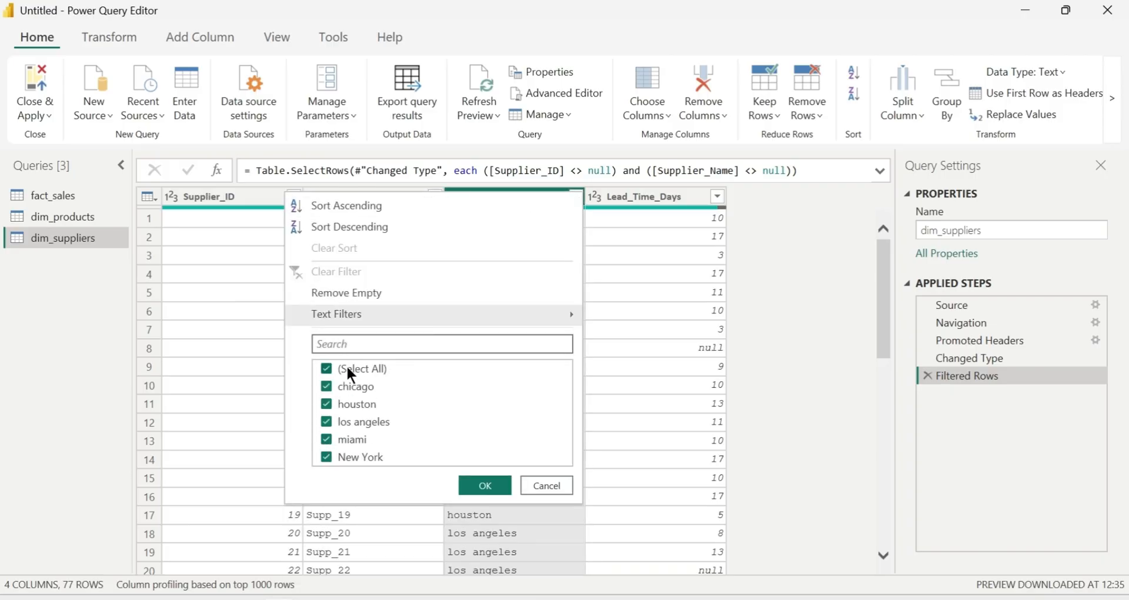
click(501, 486)
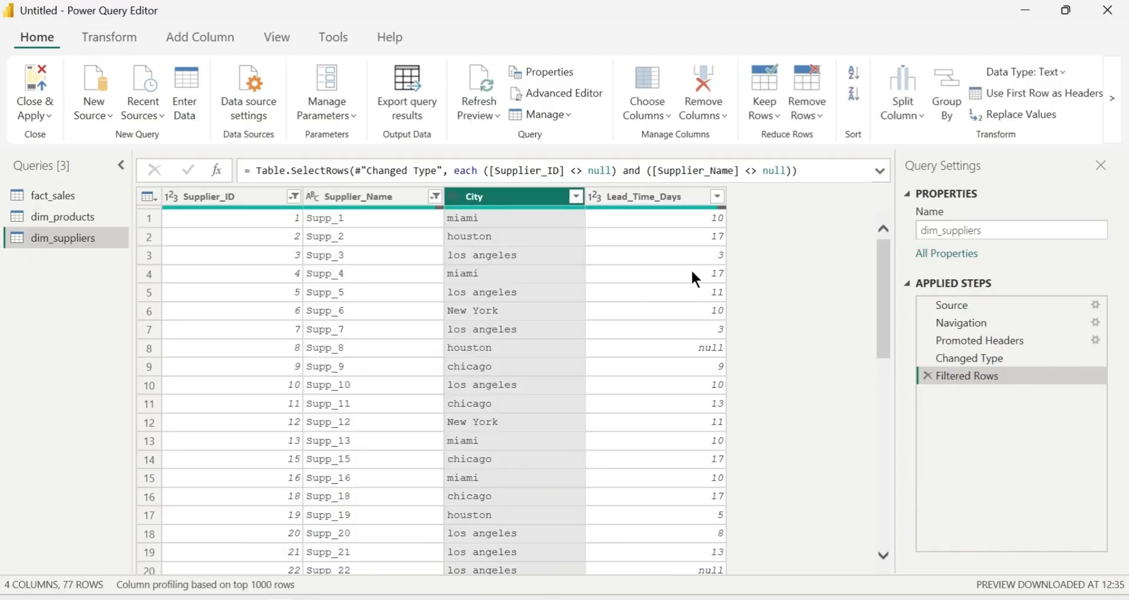
click(718, 197)
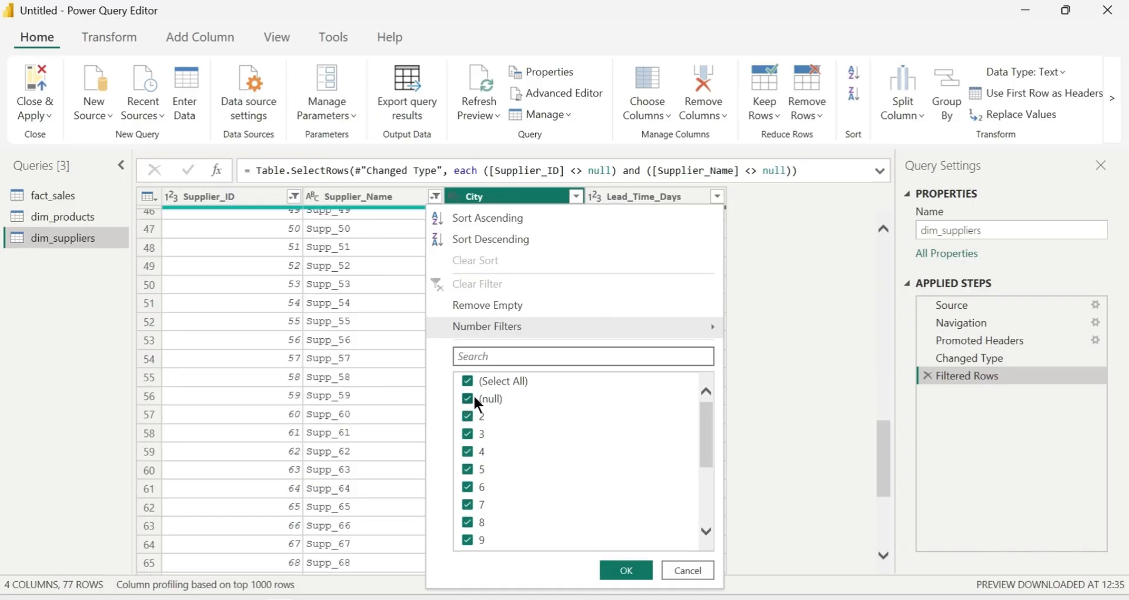
click(468, 399)
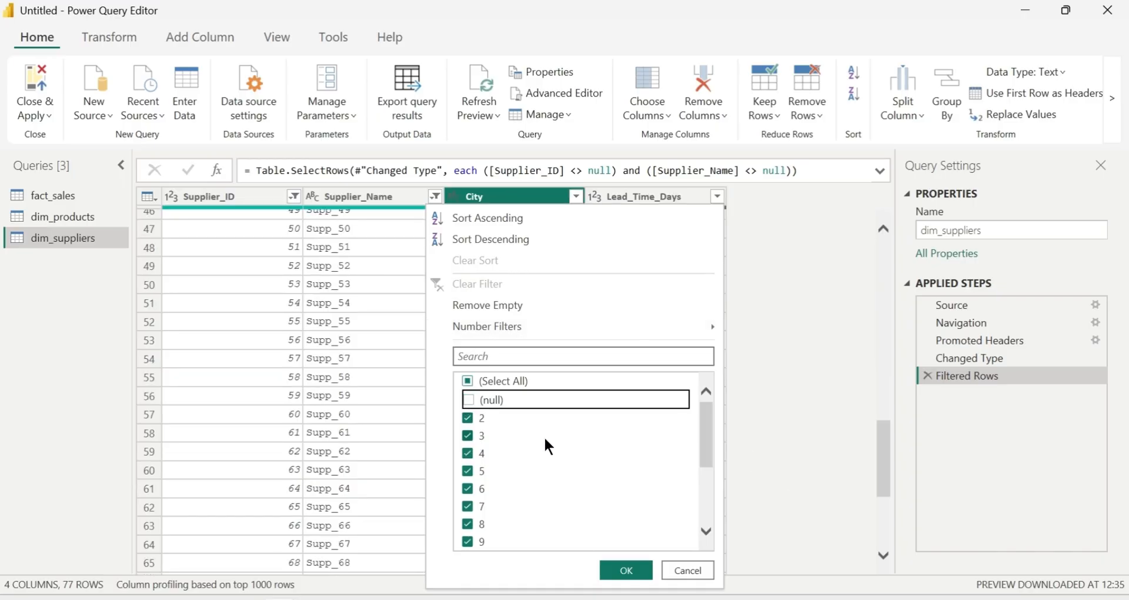
key(Return)
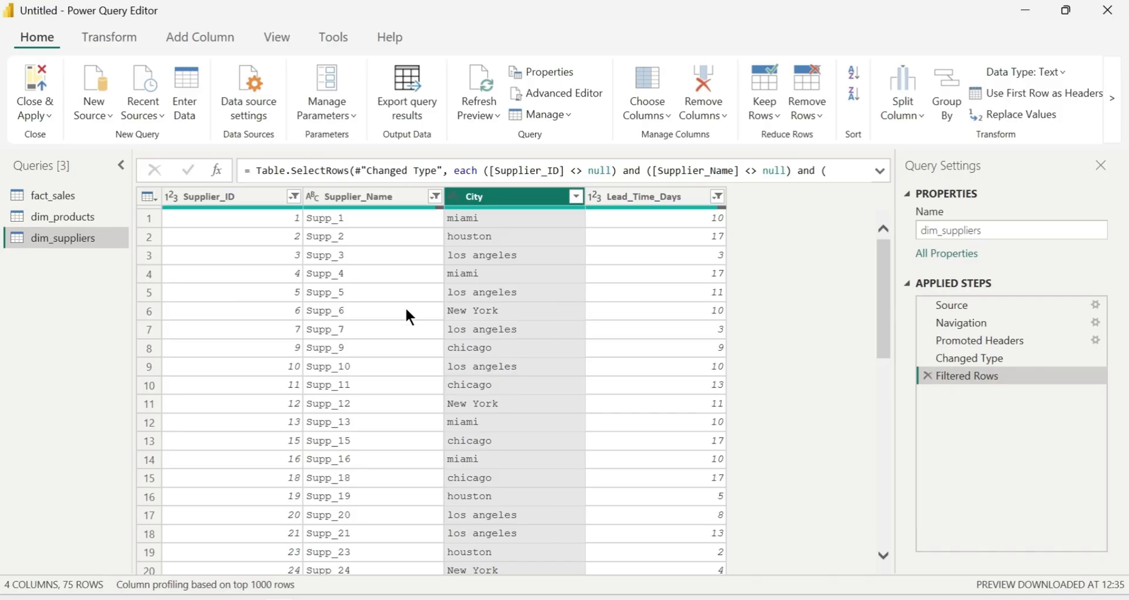
Check the City column's filter values and capitalize each word in the City column of dim_suppliers
click(577, 197)
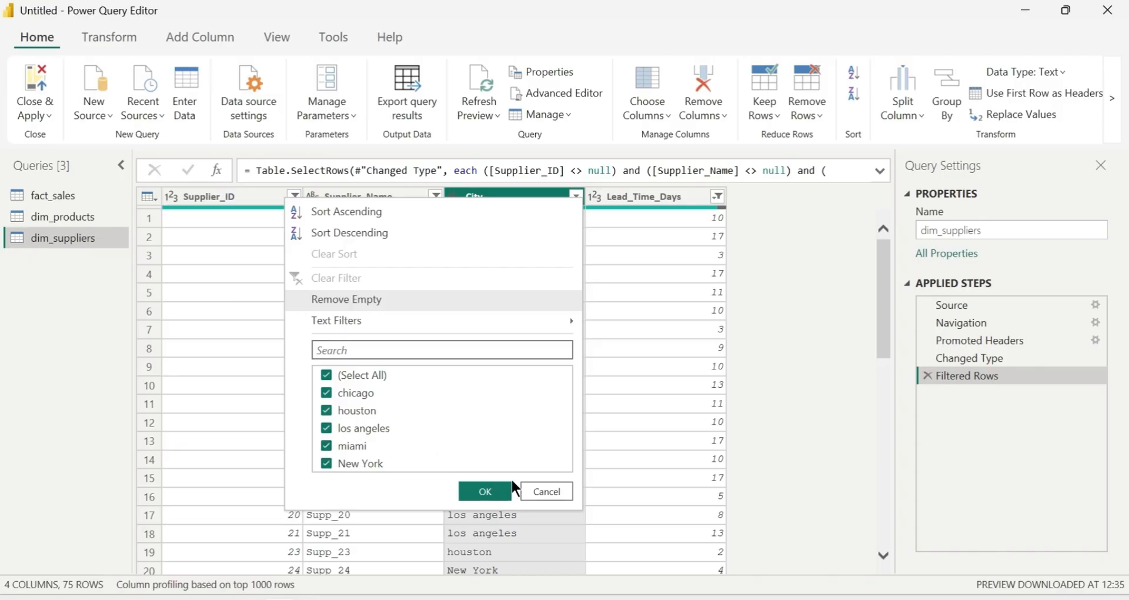
click(555, 499)
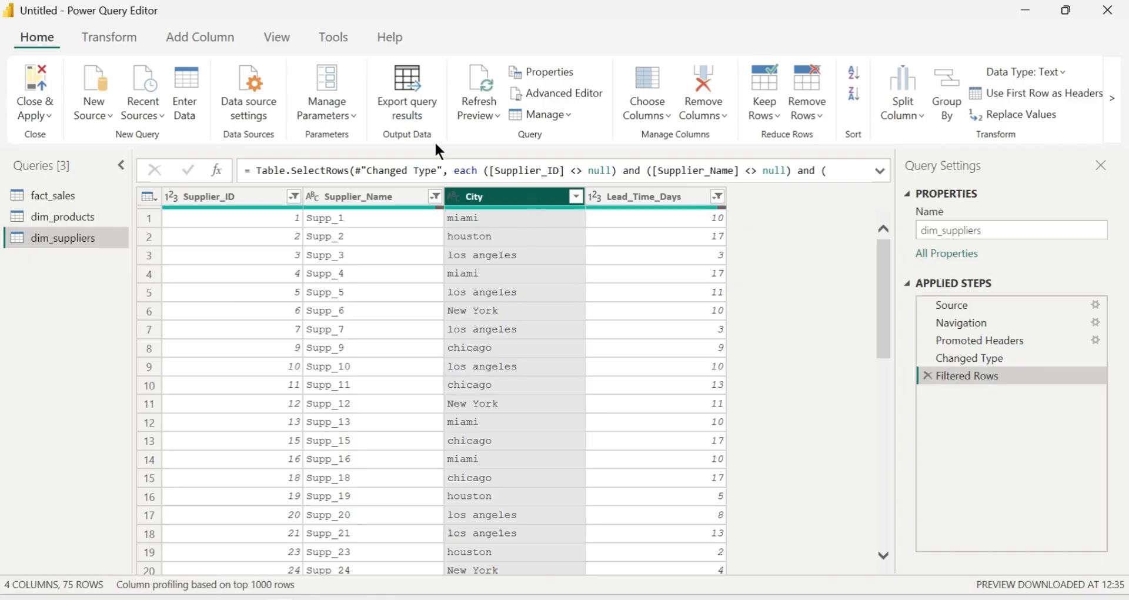
click(109, 36)
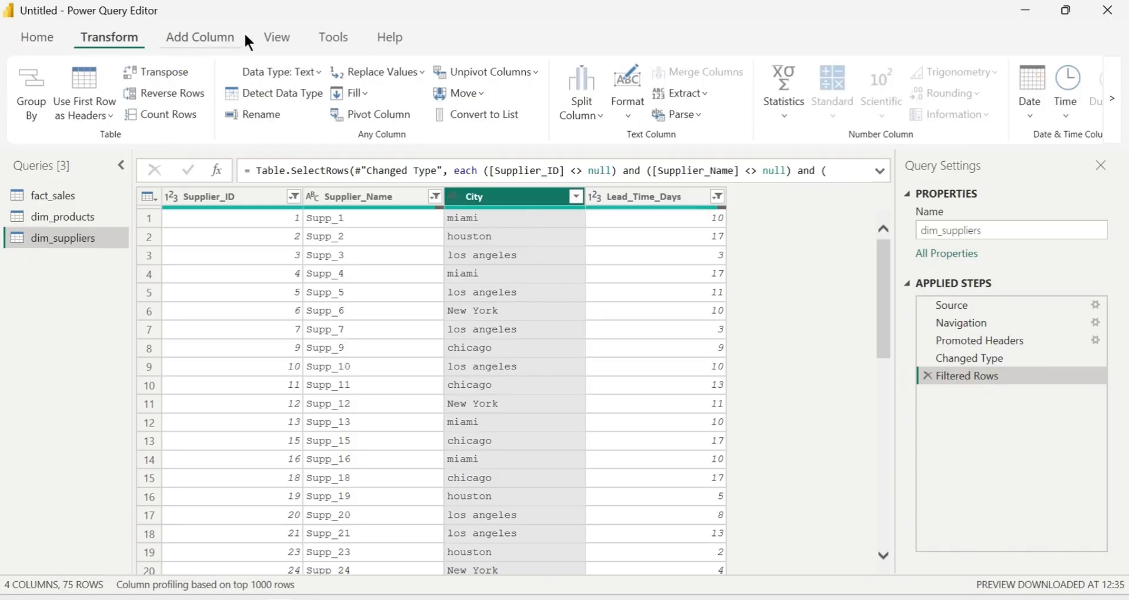
click(625, 116)
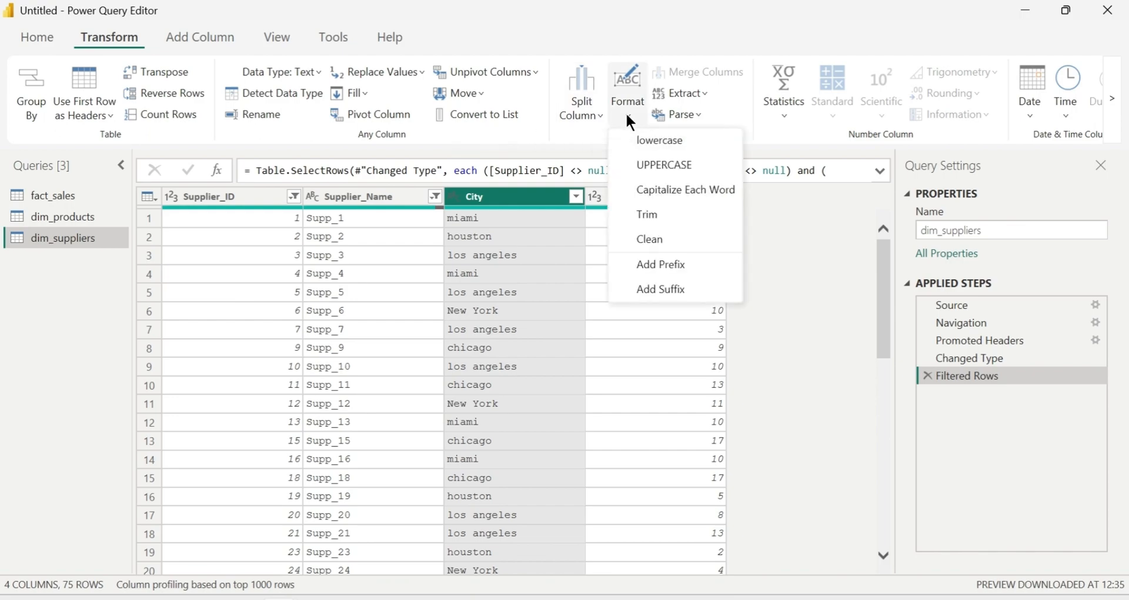
click(684, 188)
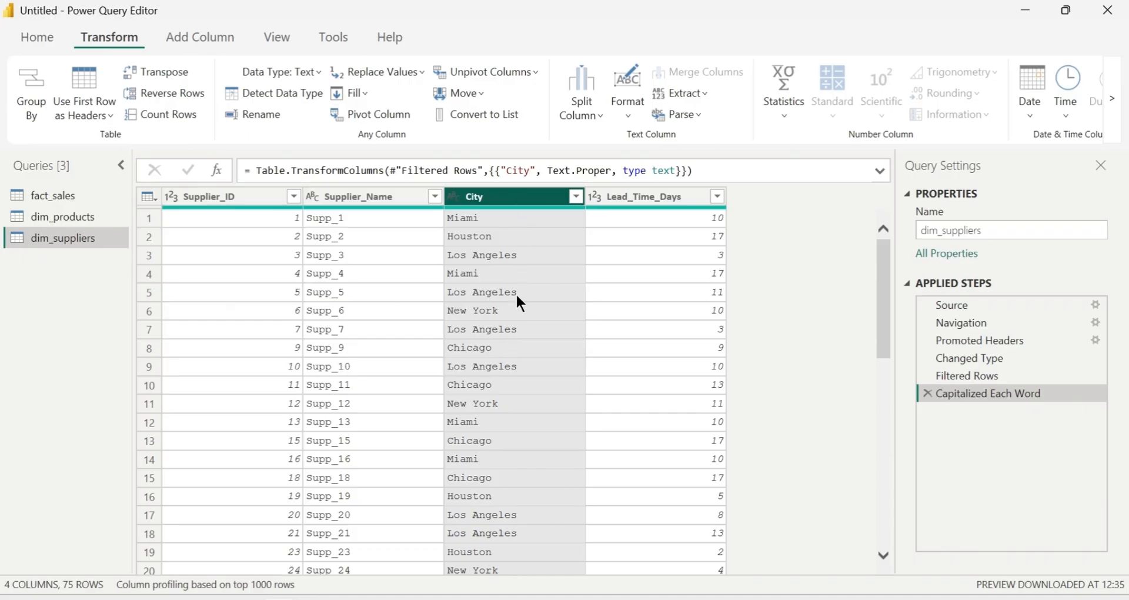
click(190, 36)
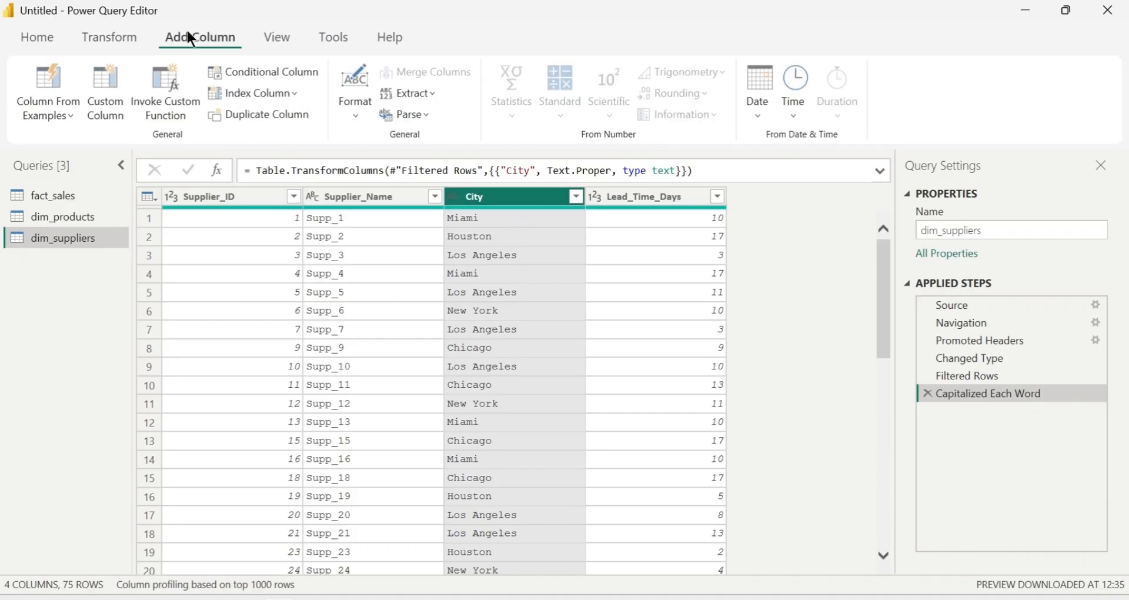
click(359, 120)
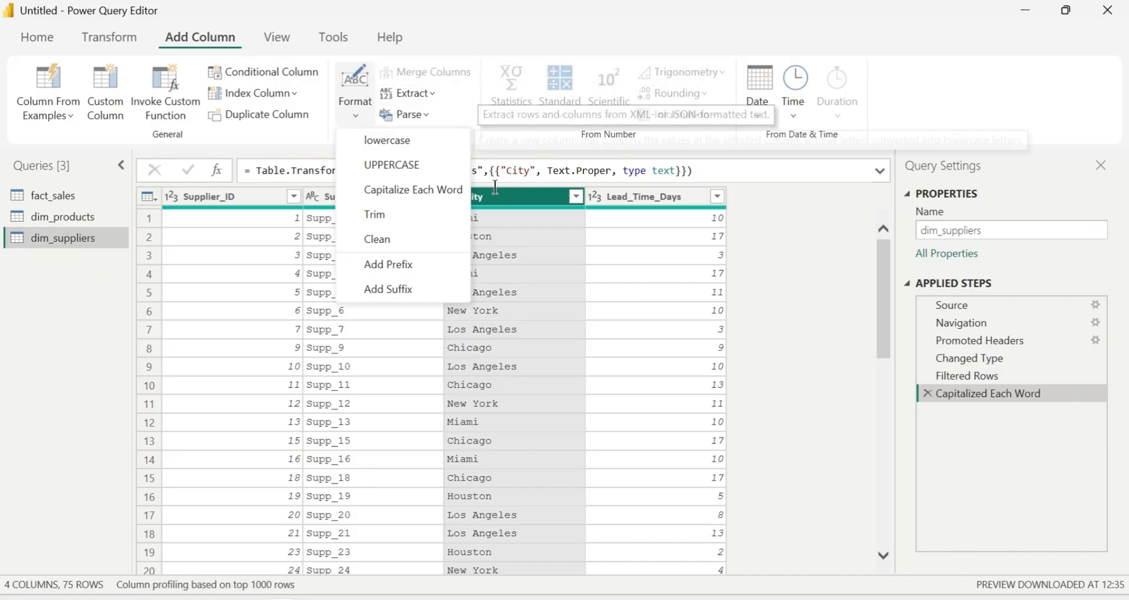
click(507, 207)
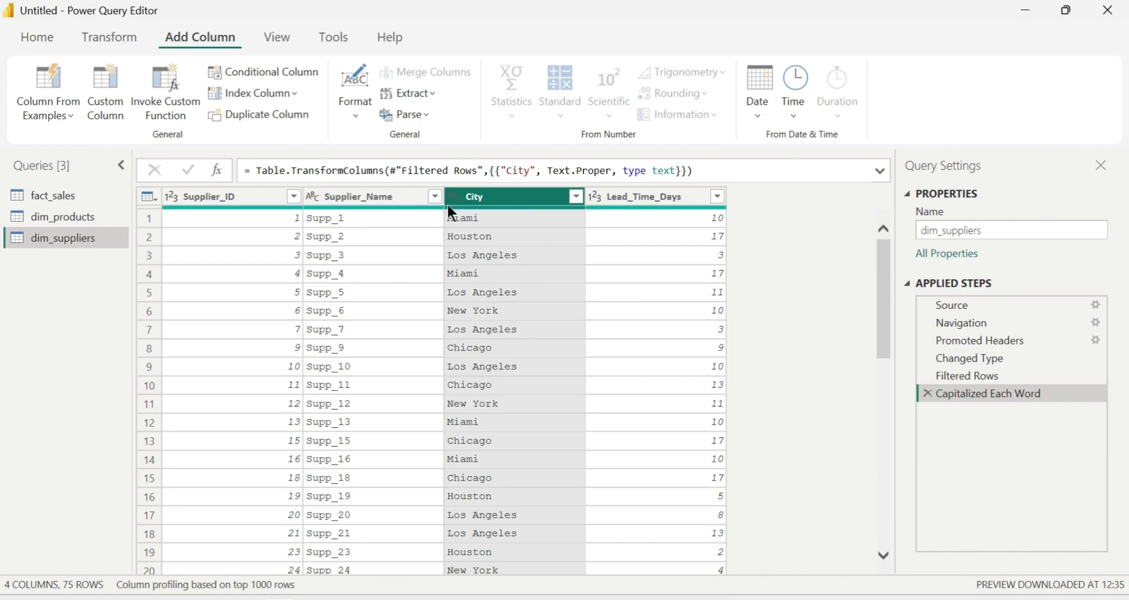
click(117, 42)
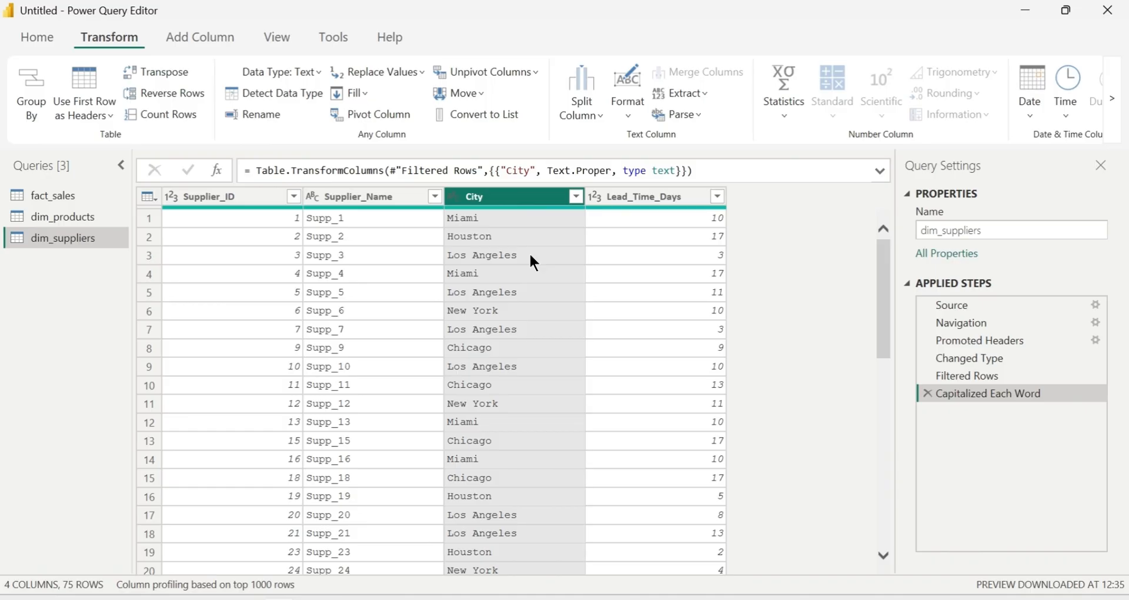
Remove duplicate rows across all columns from Supplier_ID to Lead_Time_Days in dim_suppliers, and close and apply the queries to Power BI
click(223, 203)
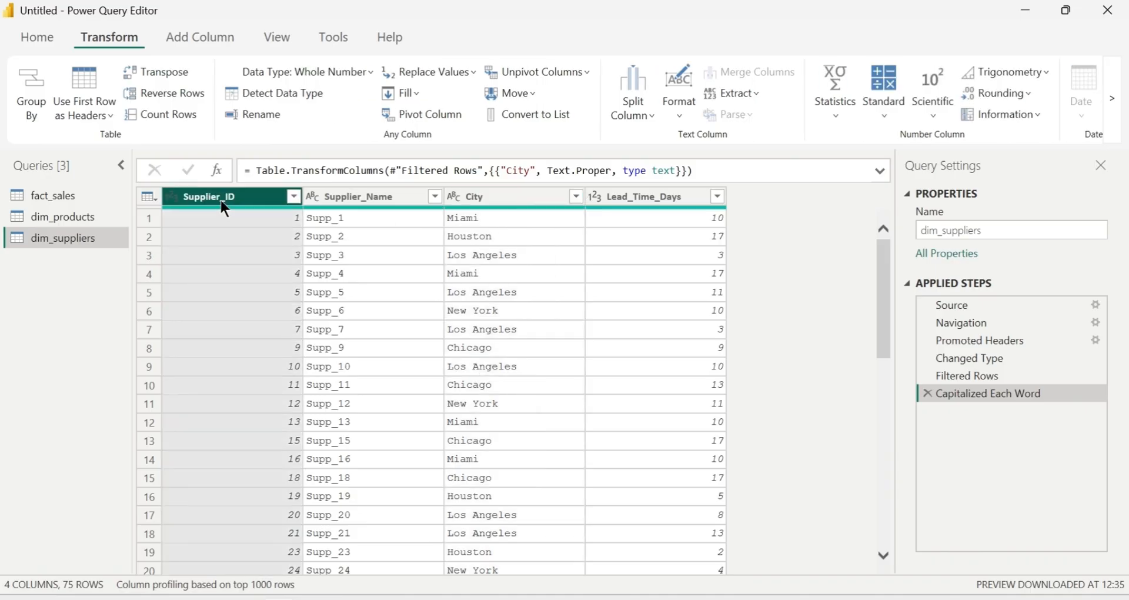
shift+click(685, 198)
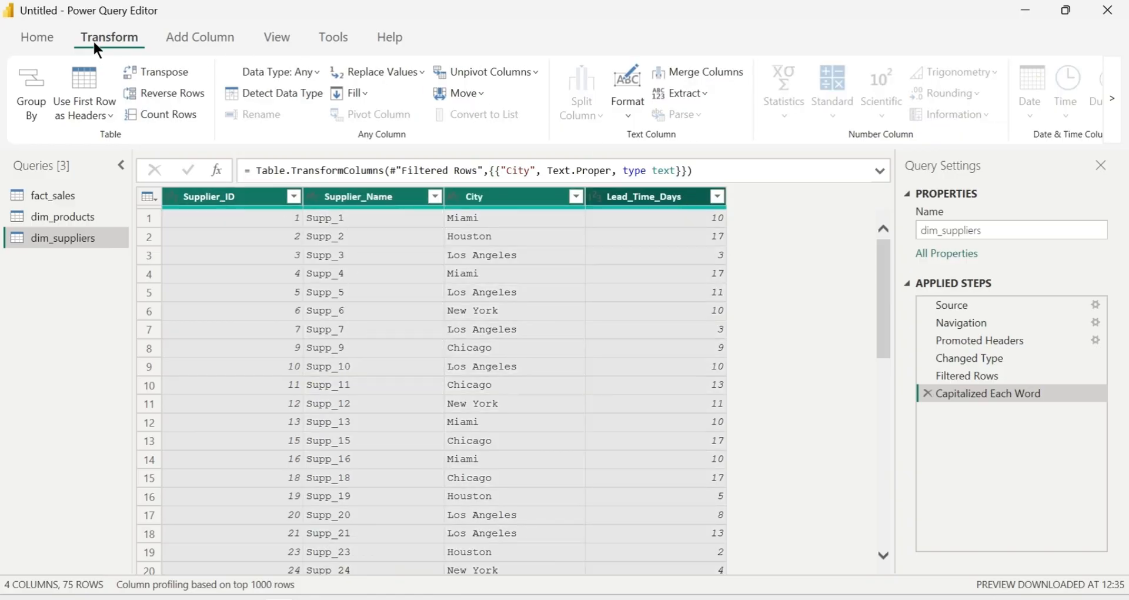
click(41, 44)
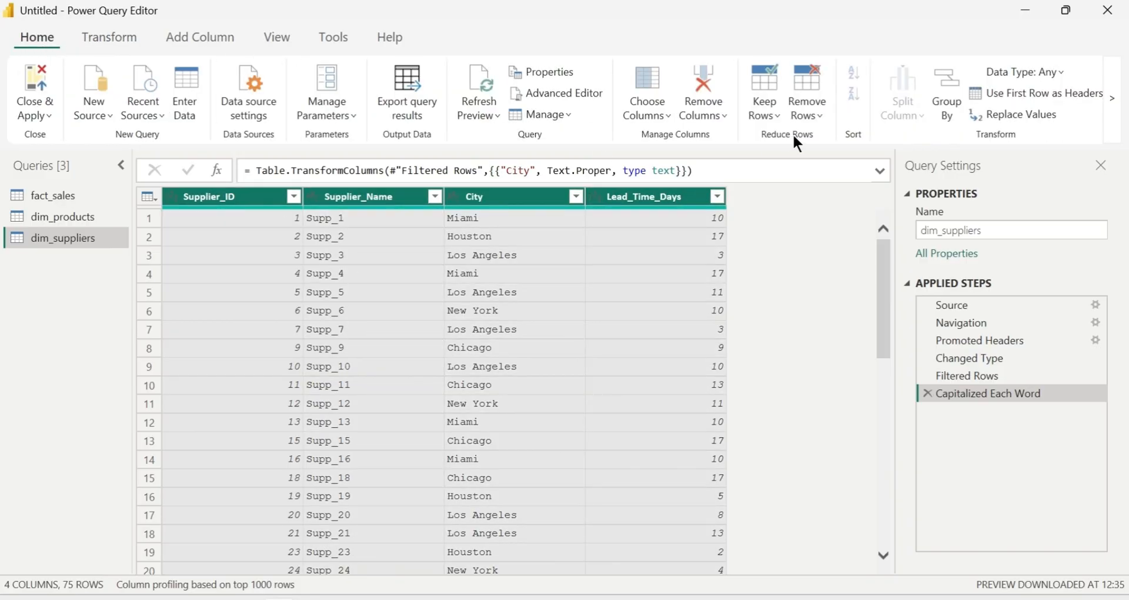
click(818, 113)
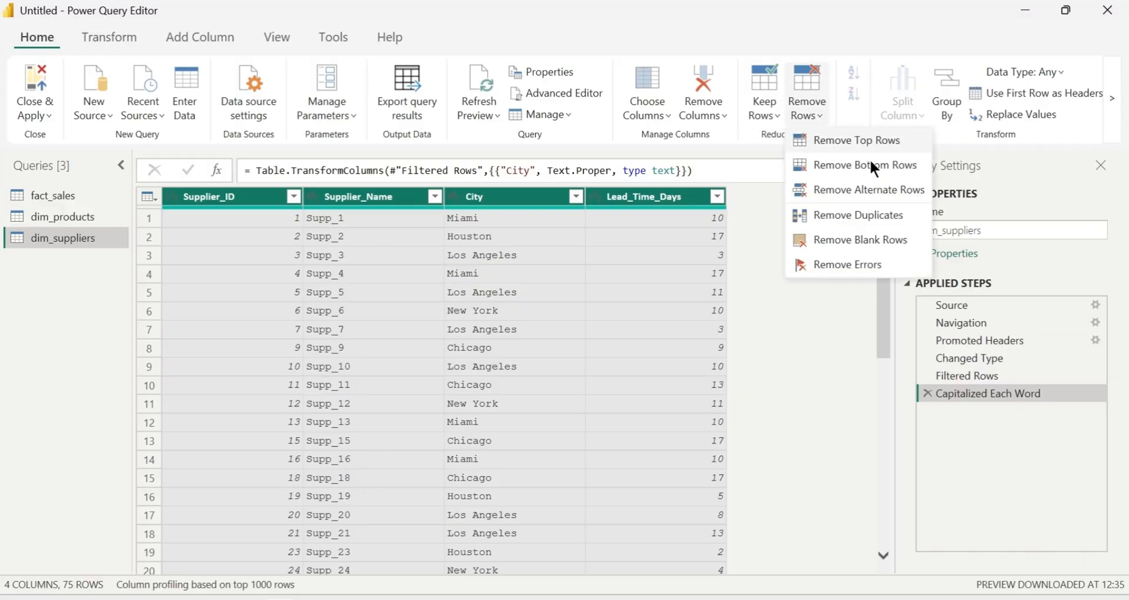
click(878, 216)
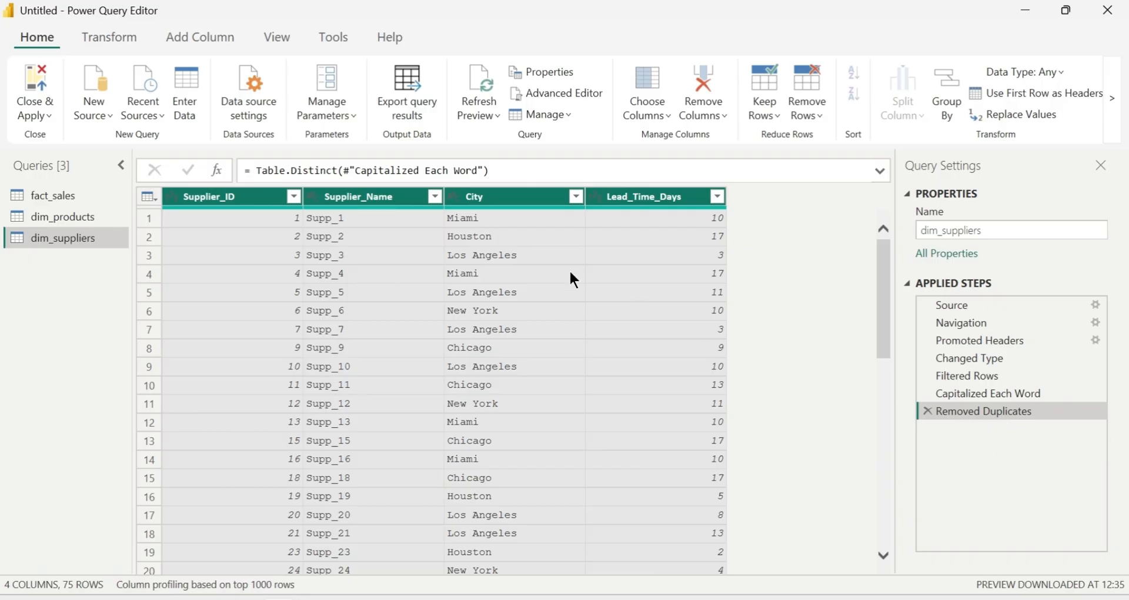
click(47, 116)
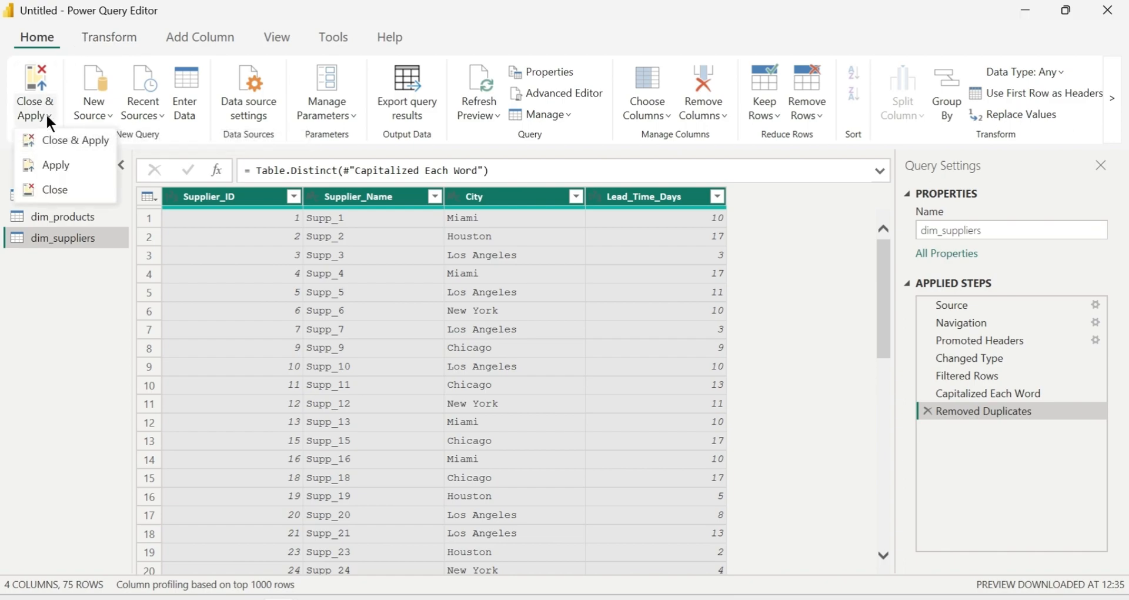
click(68, 139)
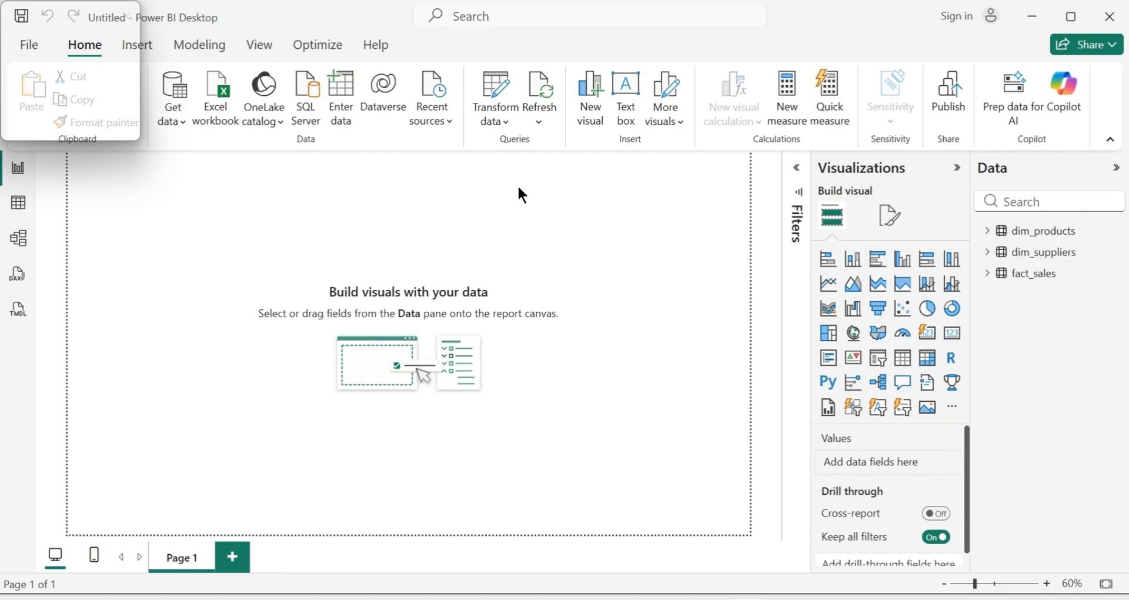
Review the loaded rows of the dim_products, dim_suppliers and fact_sales tables in Table view
click(19, 206)
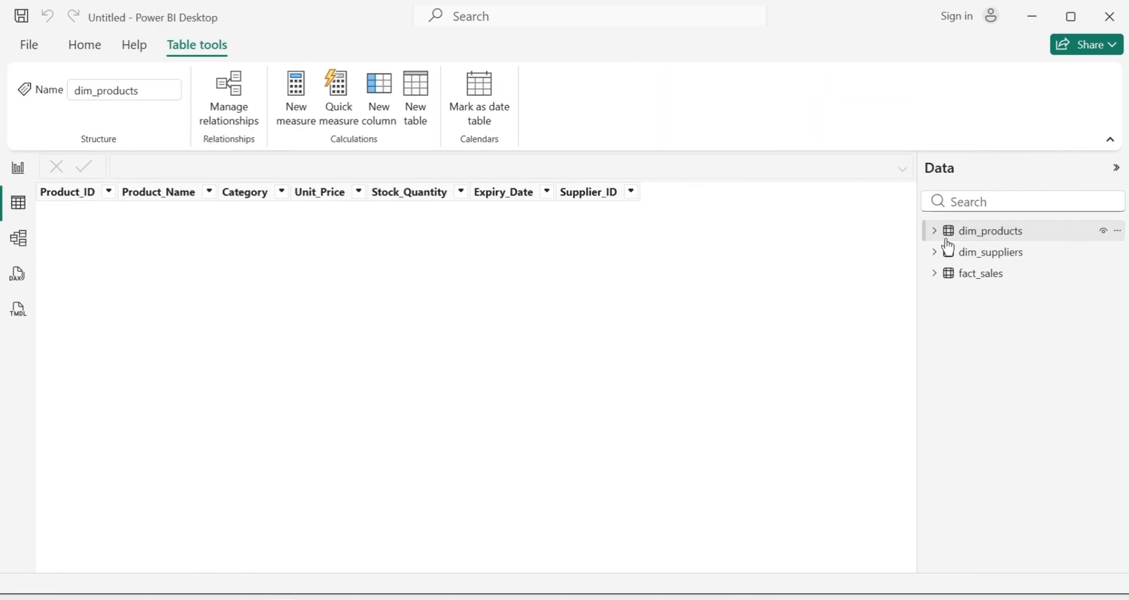
click(979, 233)
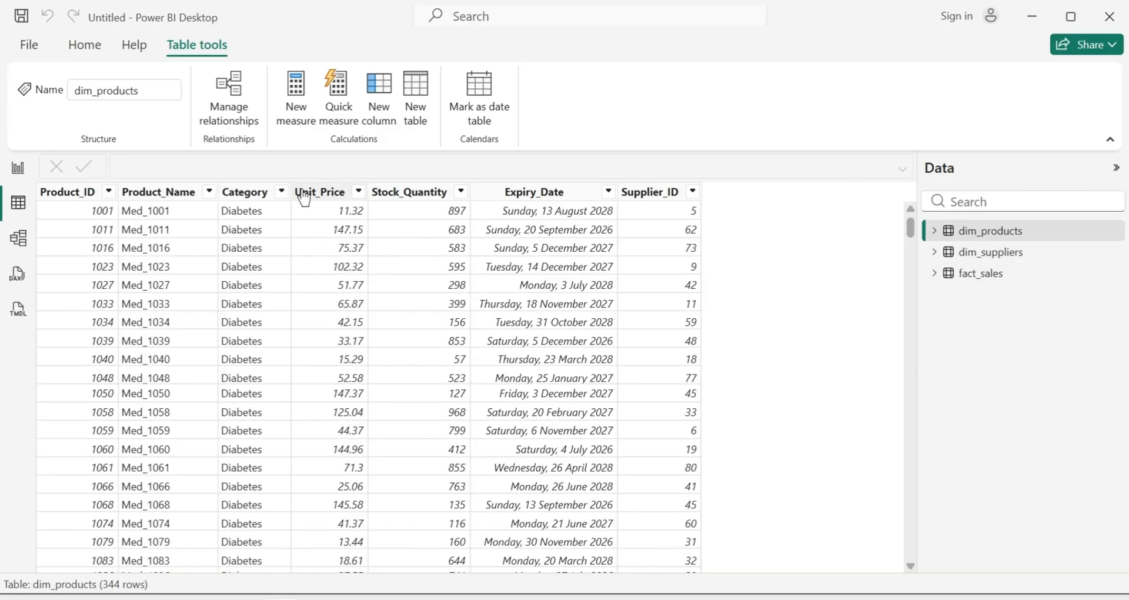
click(1001, 259)
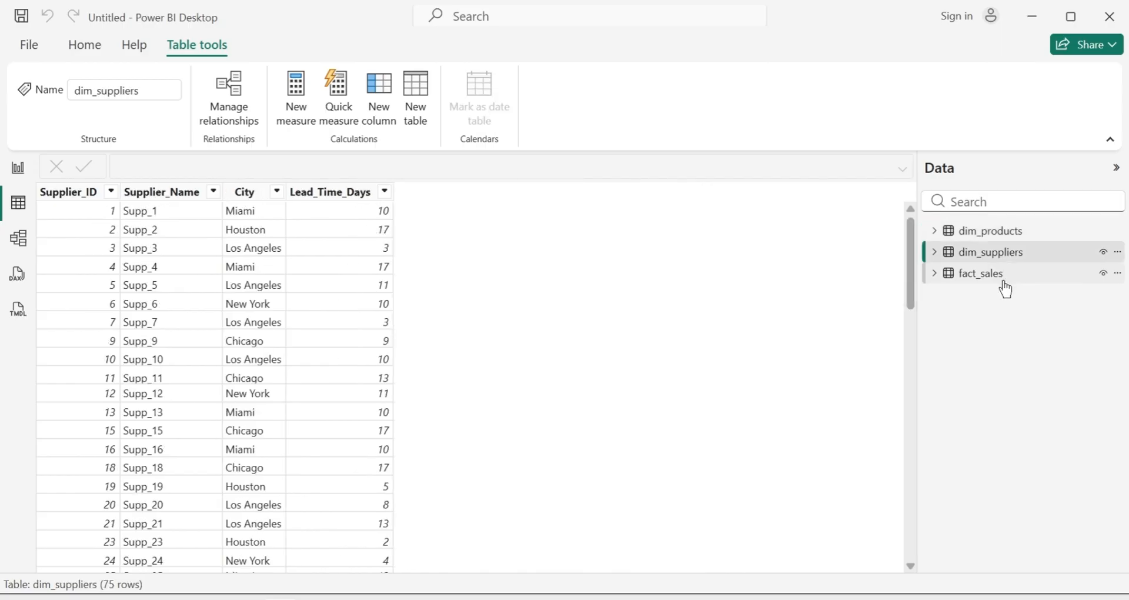
click(1006, 284)
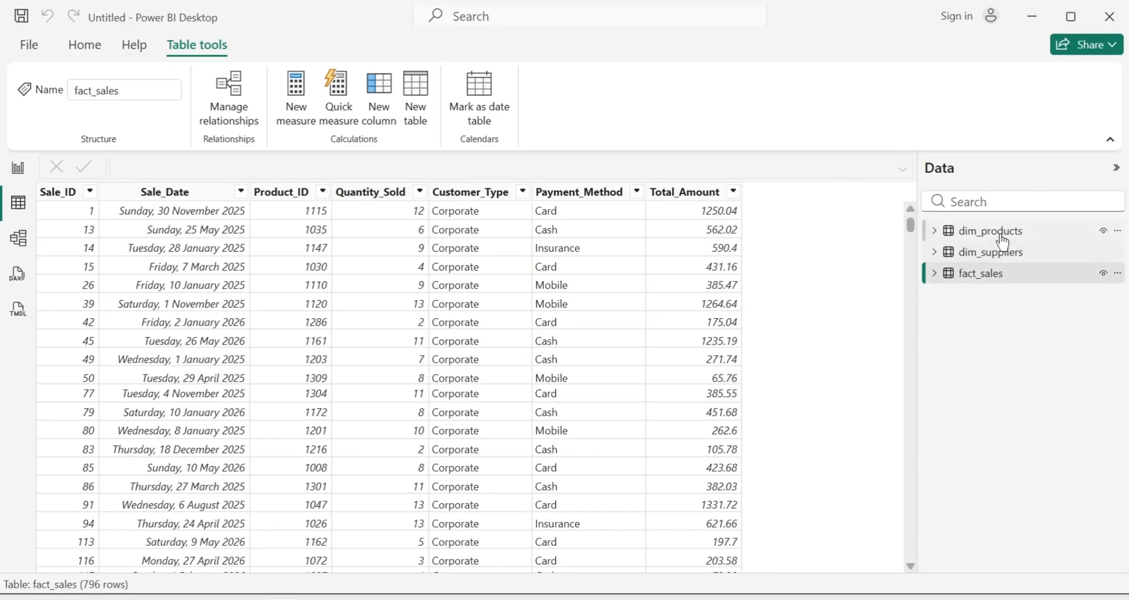
mouse_move(993, 236)
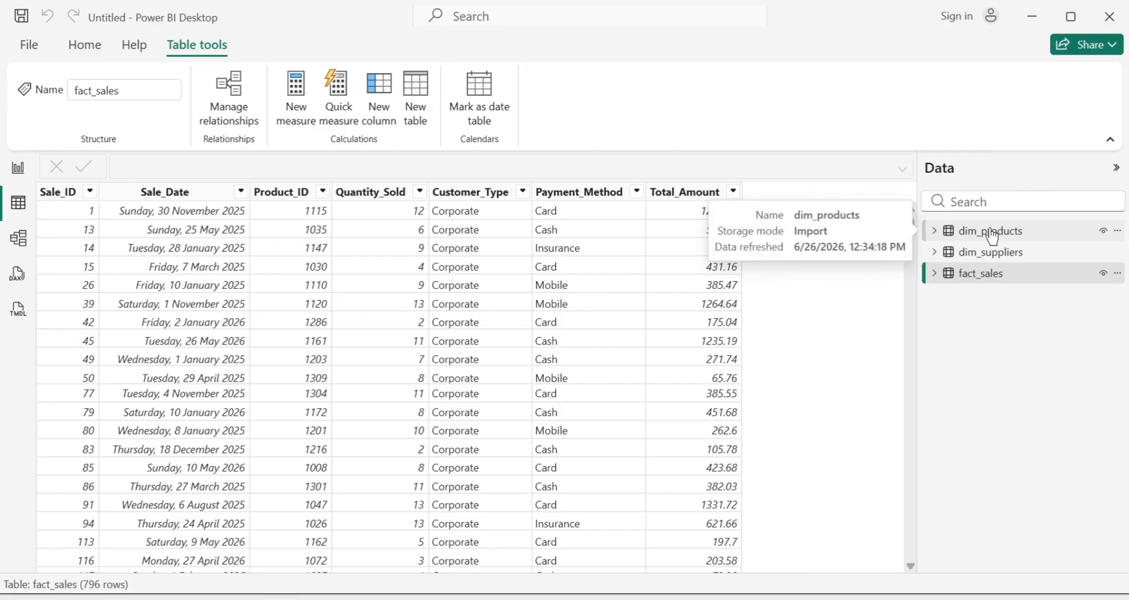
Arrange the model diagram by narrowing the fact_sales, dim_products and dim_suppliers cards and extending their heights to spread out the relationship lines
click(18, 247)
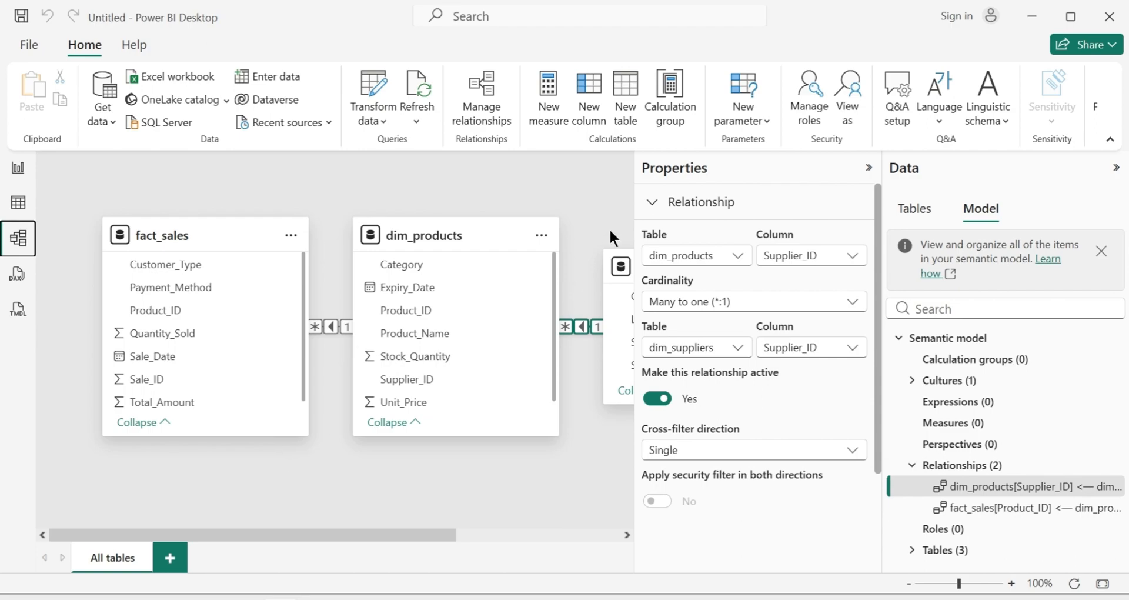
click(867, 169)
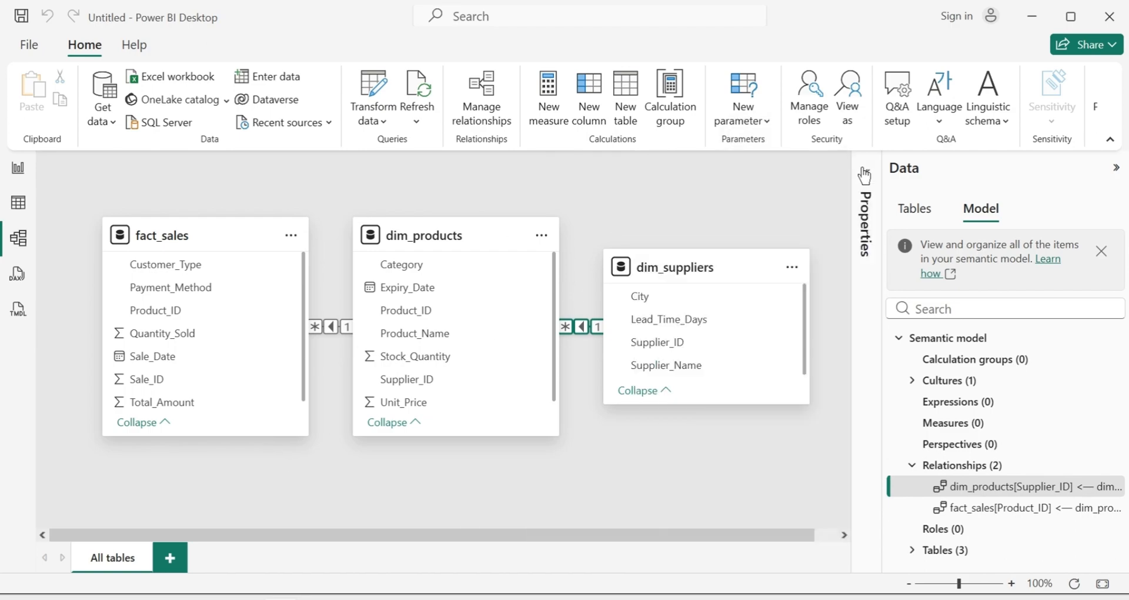
click(1119, 171)
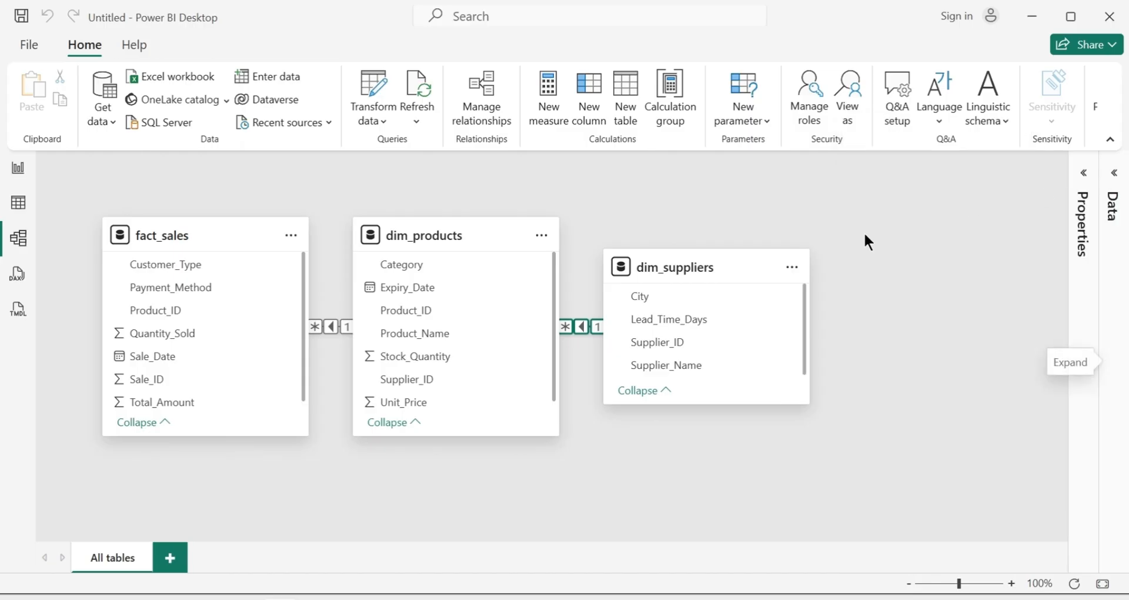
drag(601, 300, 713, 303)
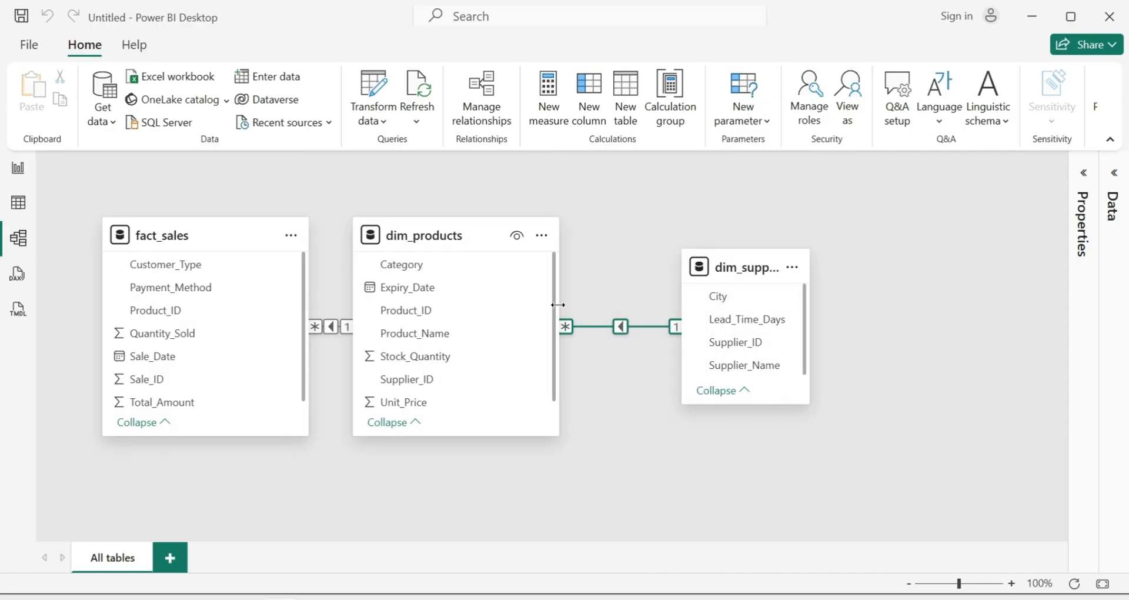
drag(558, 304, 488, 306)
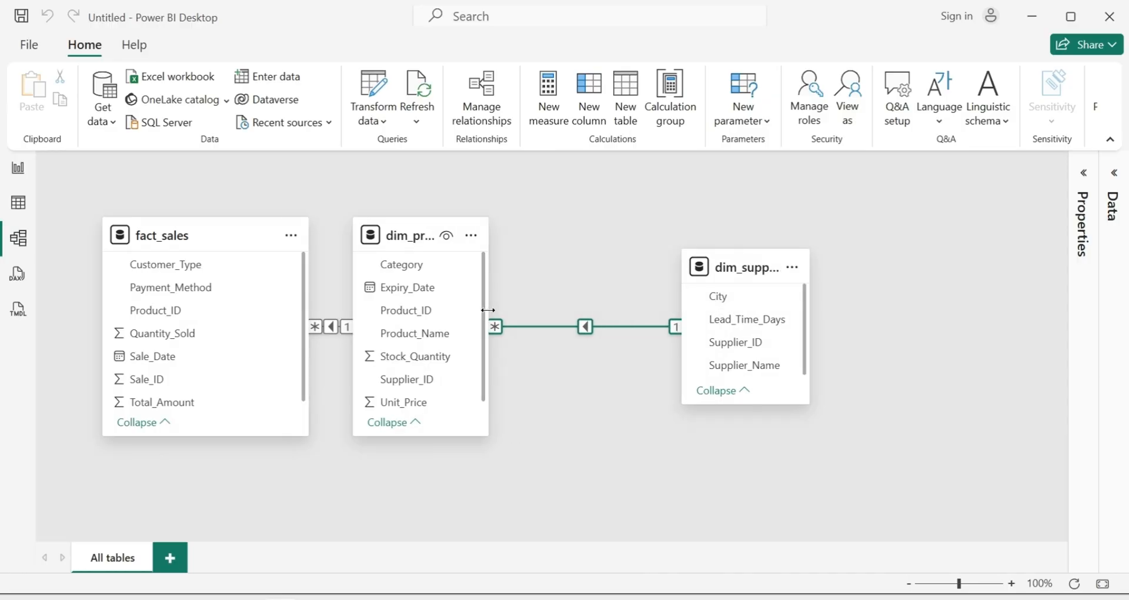
drag(307, 305, 236, 306)
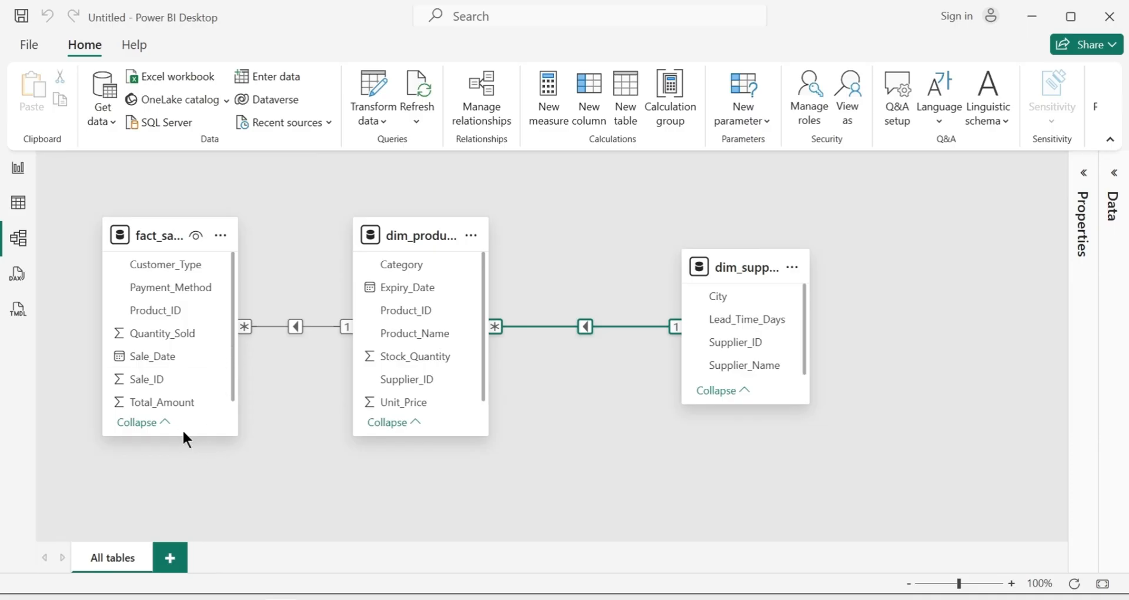
drag(183, 436, 185, 460)
drag(438, 436, 441, 459)
drag(795, 404, 784, 459)
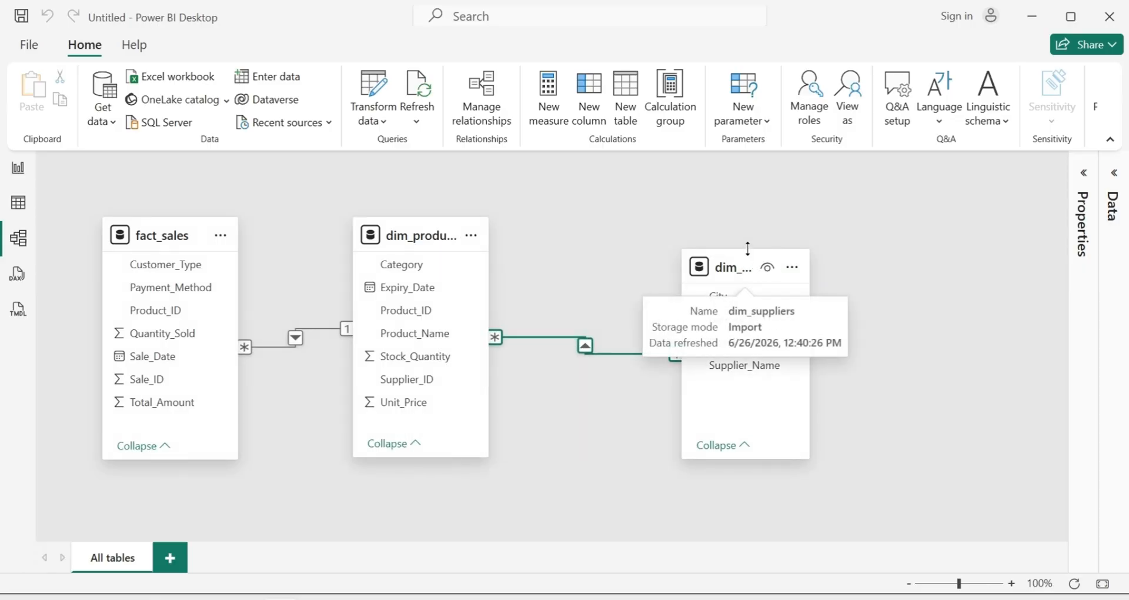
drag(746, 249, 741, 192)
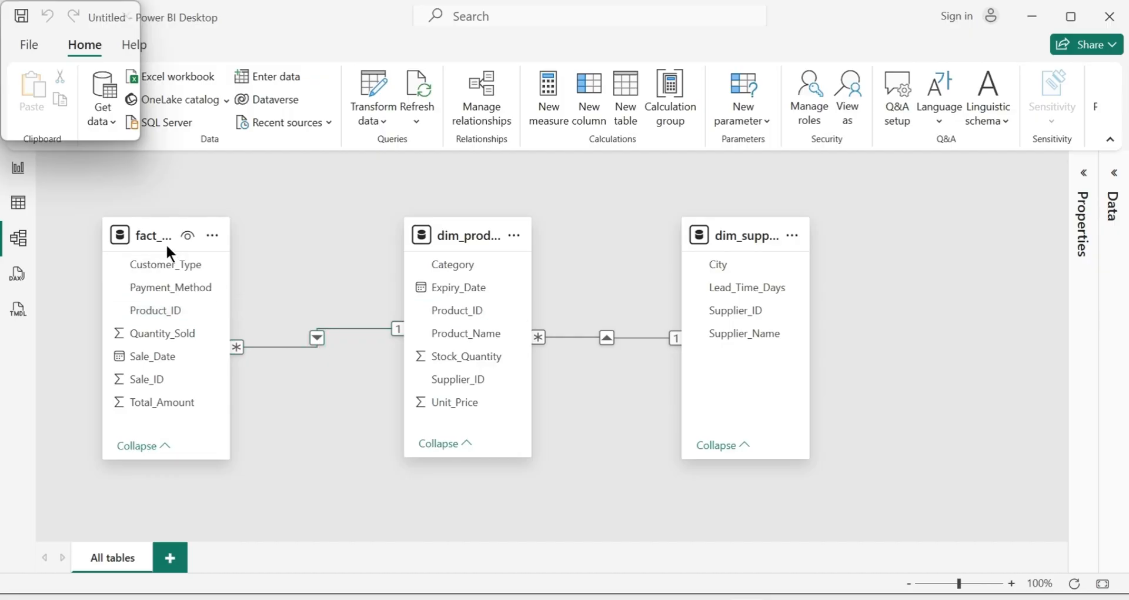
mouse_move(461, 238)
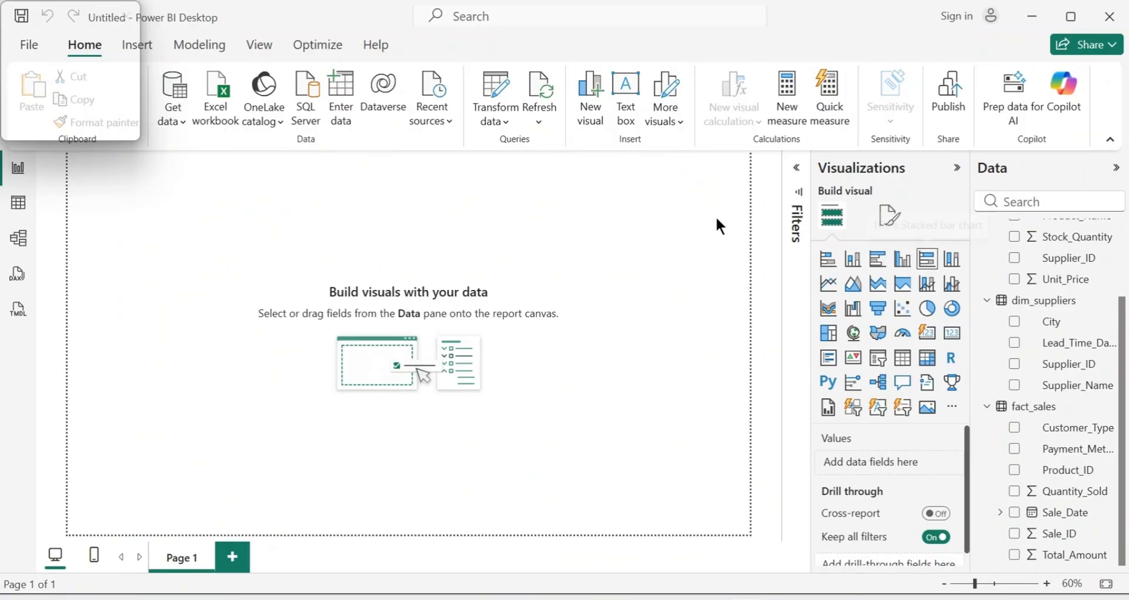
Check the Total_Amount column in fact_sales and add a card visual to report Page 1 showing the sum of Total_Amount
click(19, 202)
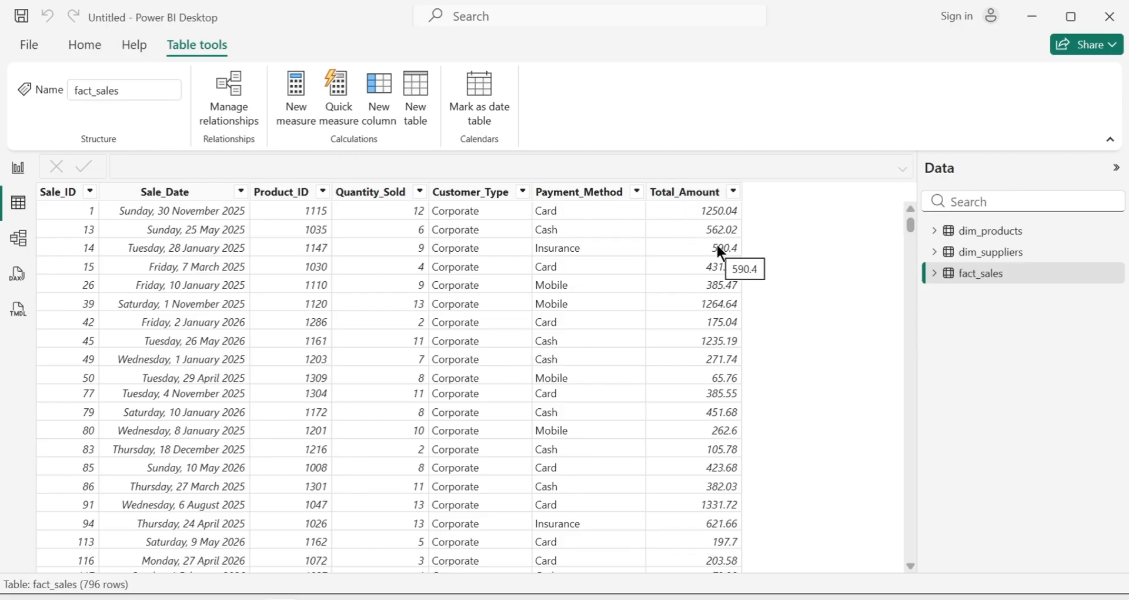
click(703, 194)
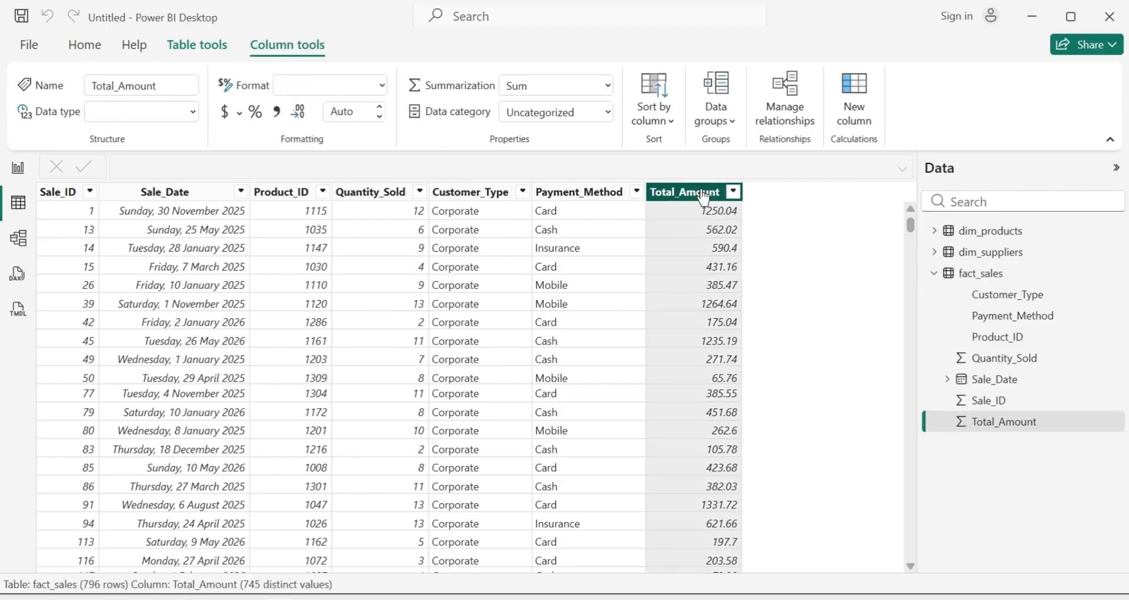
click(22, 172)
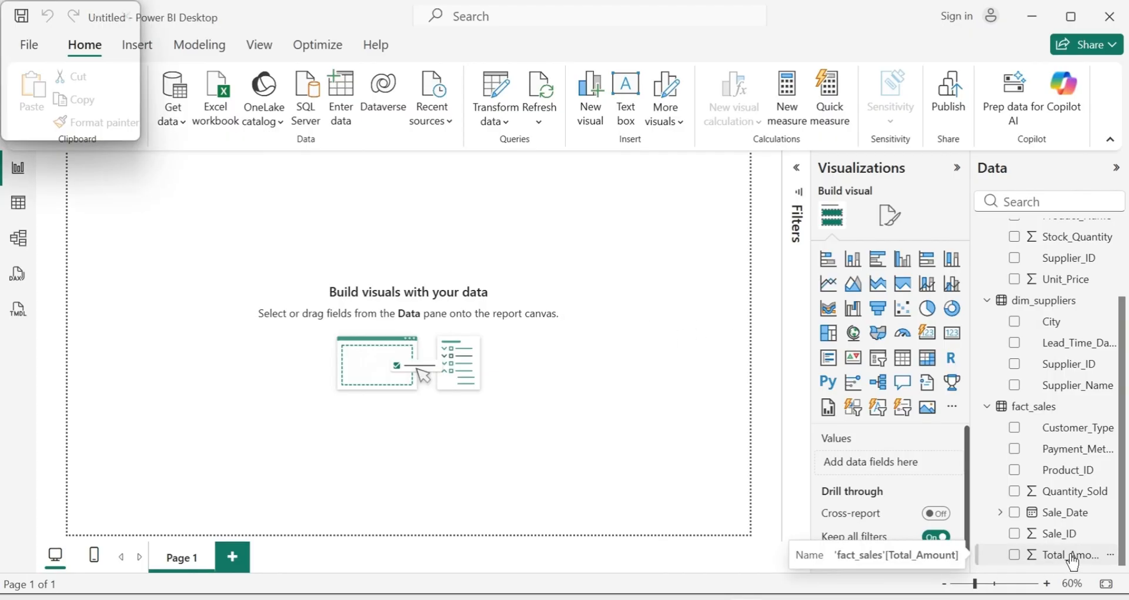
click(952, 340)
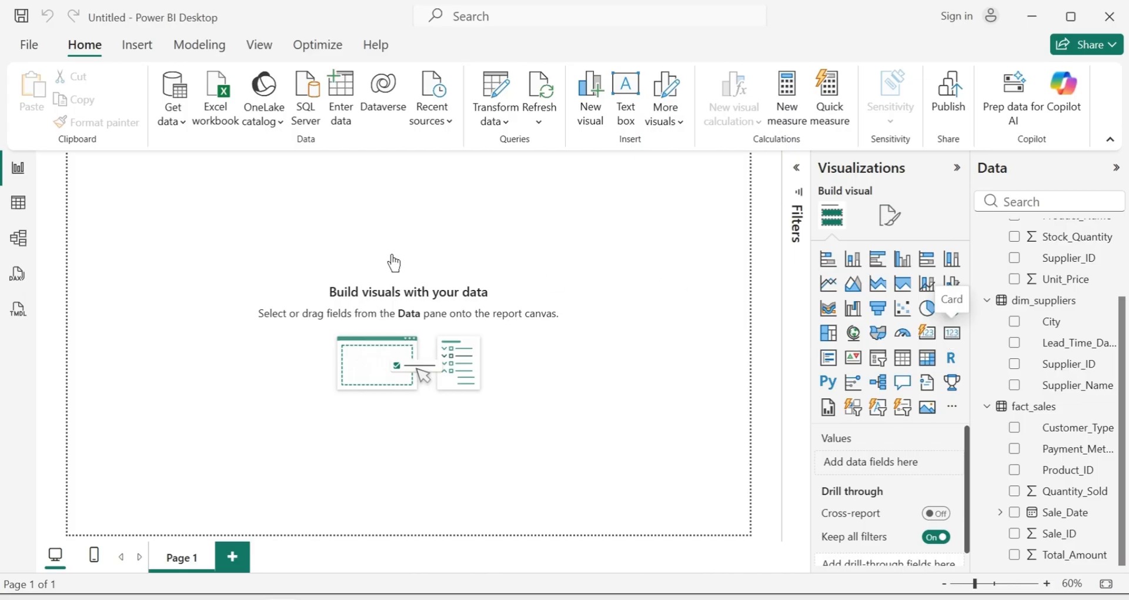
drag(104, 217, 595, 439)
drag(1068, 563, 593, 445)
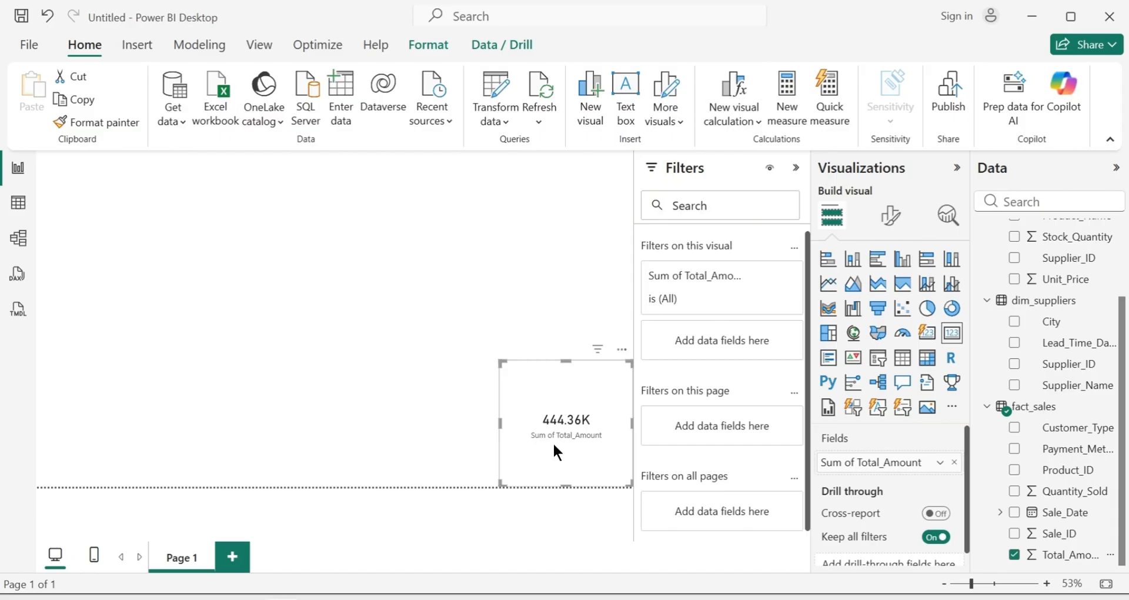
Move the Sum of Total_Amount card to the upper-left corner of the report page
drag(579, 394, 84, 132)
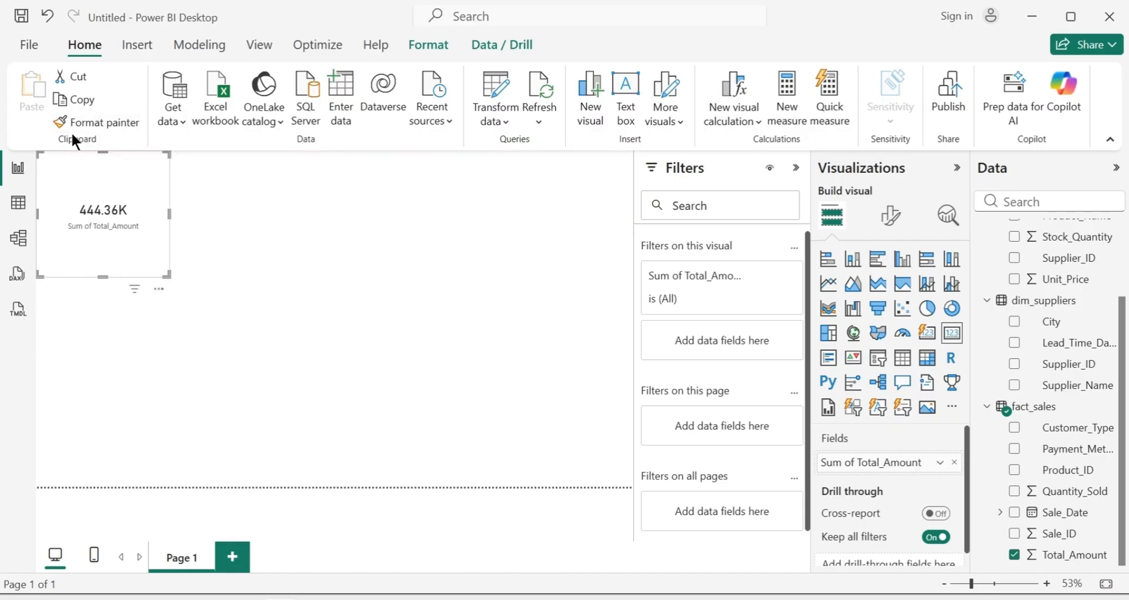
click(314, 293)
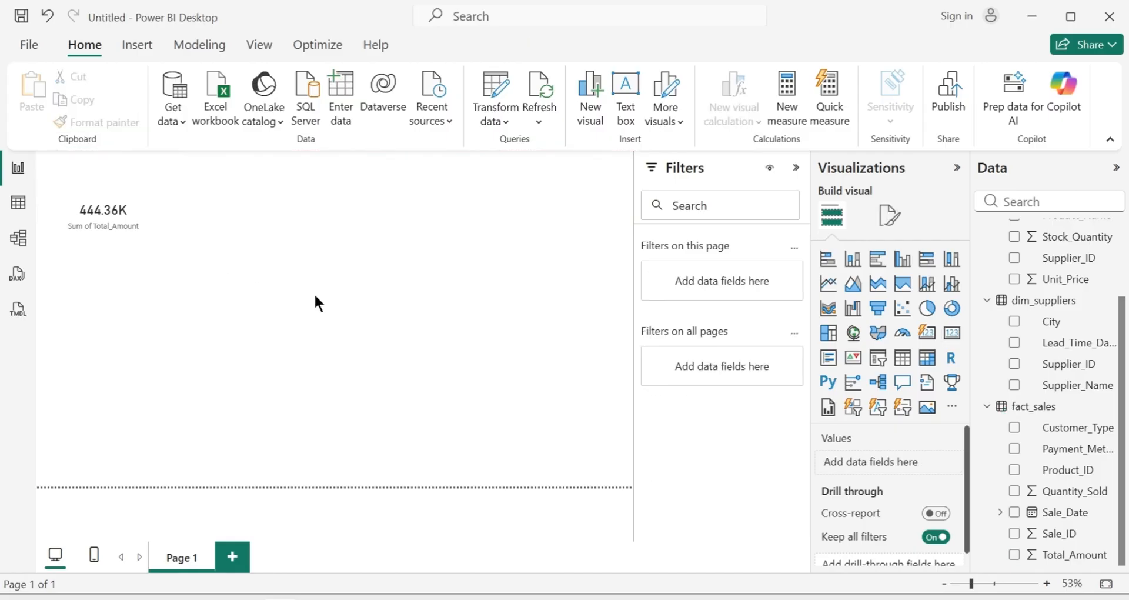
Create a measure in fact_sales defined as Total Revenue = SUM(fact_sales[Total_Amount])
scroll(1122, 341, up, 1)
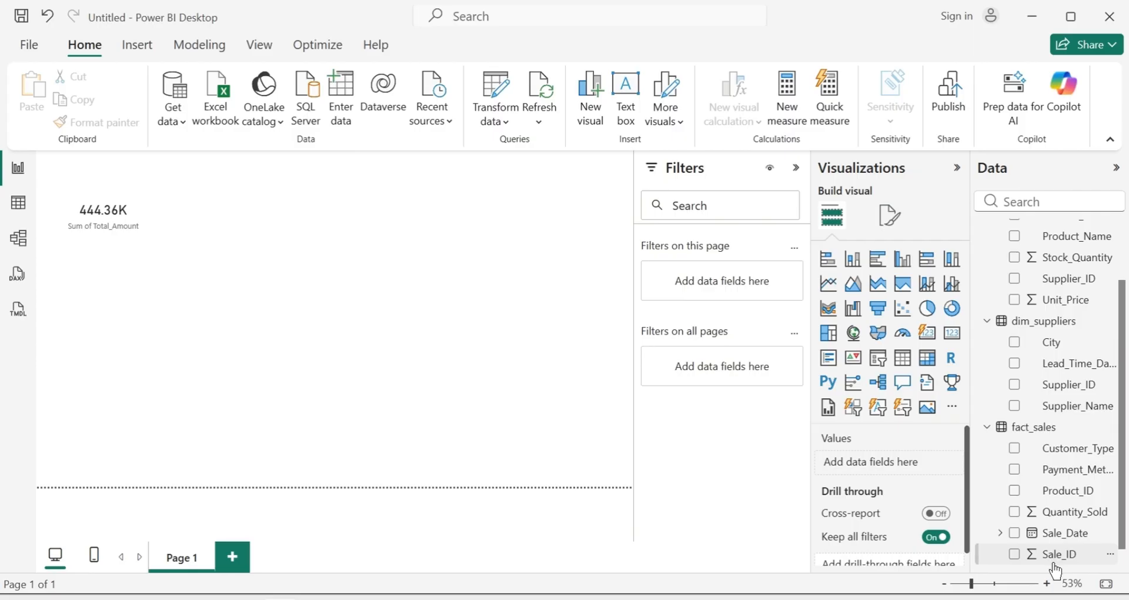
drag(1121, 482, 1122, 543)
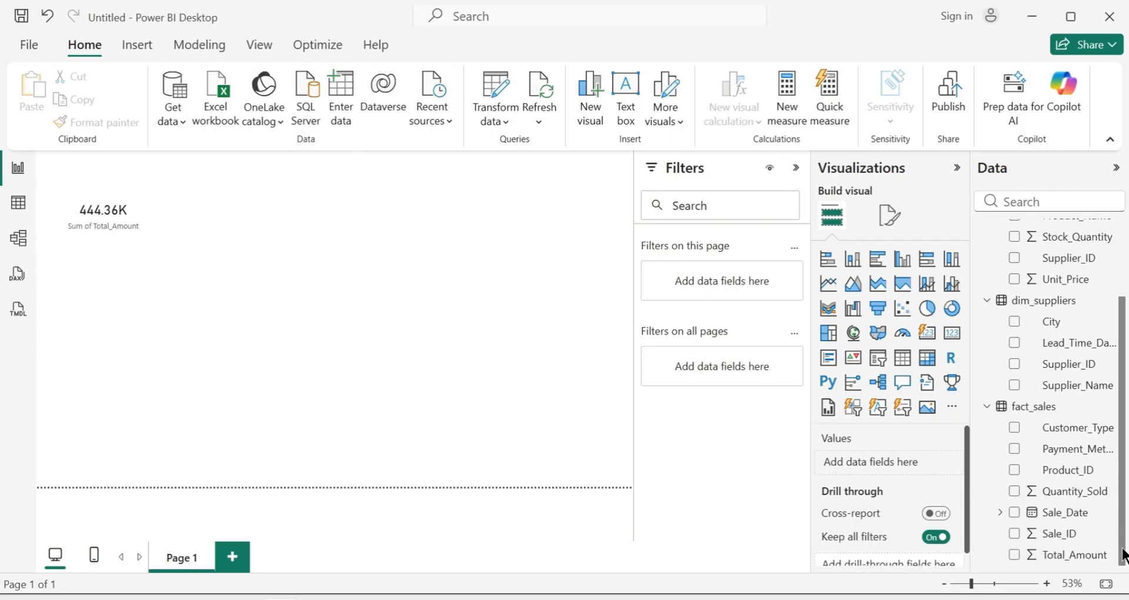
mouse_move(1063, 417)
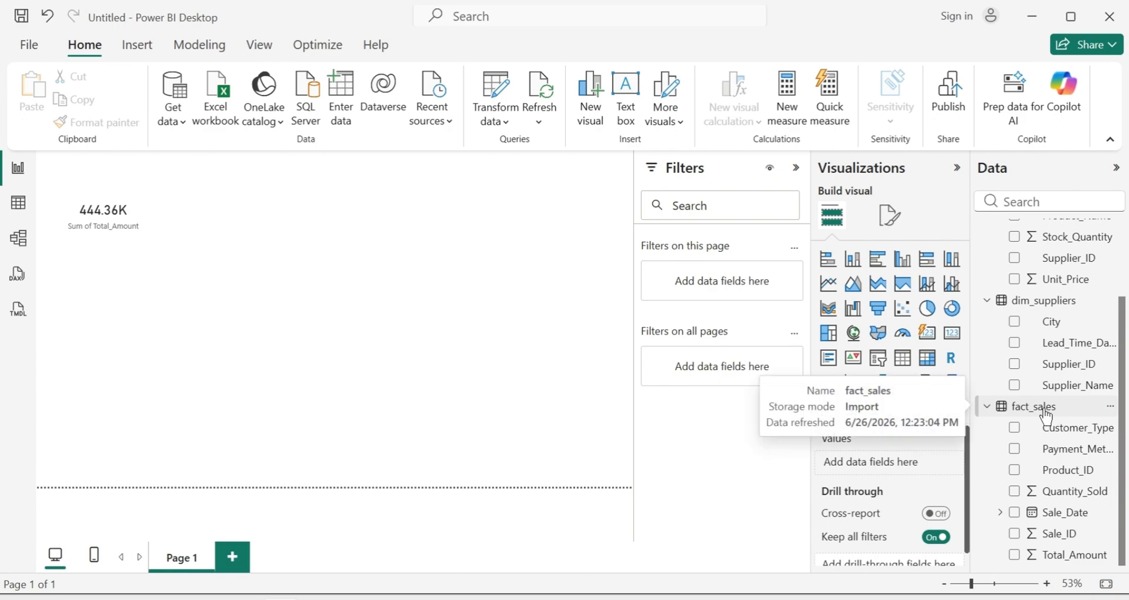
right_click(1043, 406)
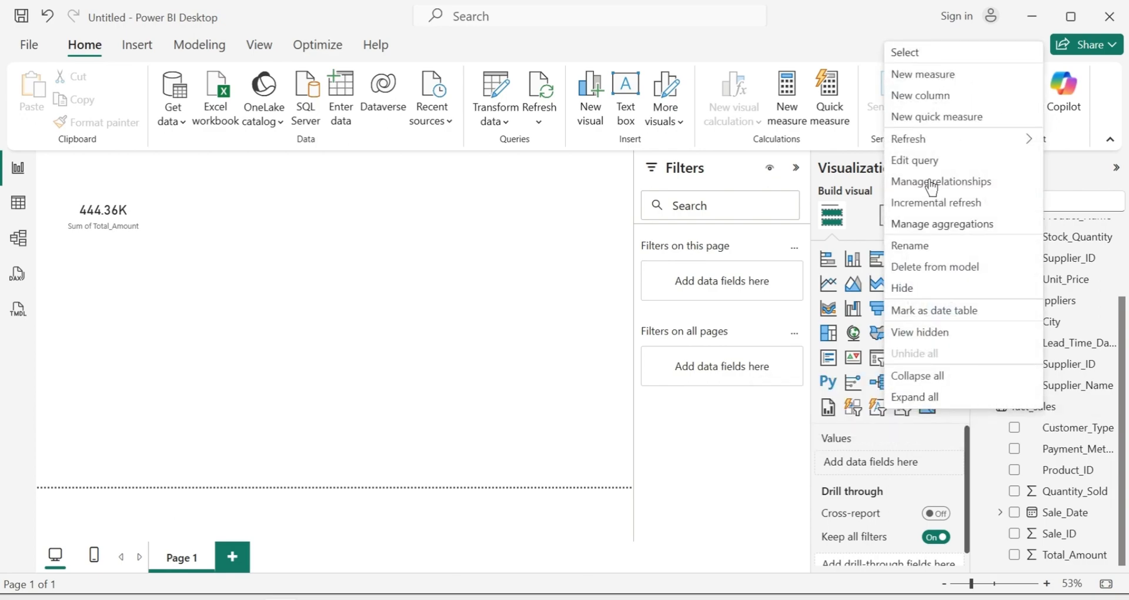
click(962, 74)
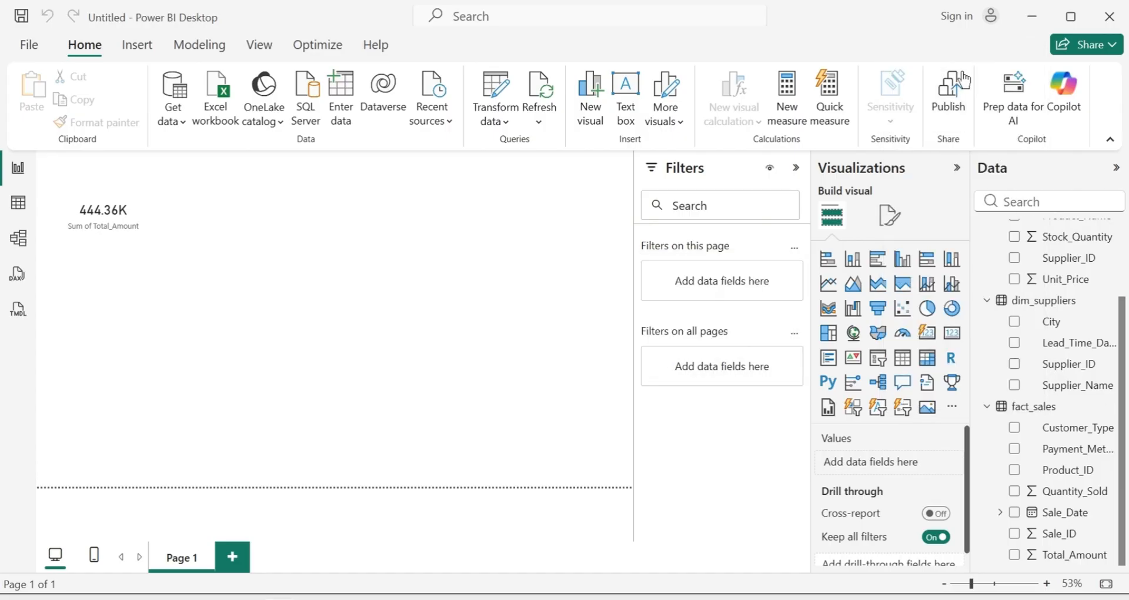
key(BackSpace)
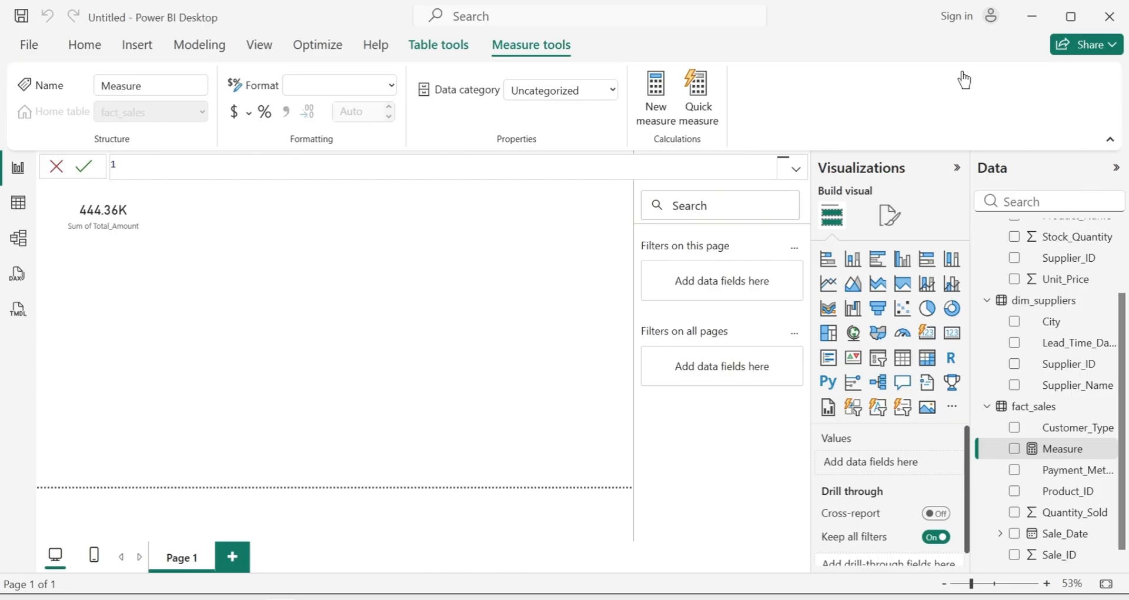
text(Total Revenue = SUM)
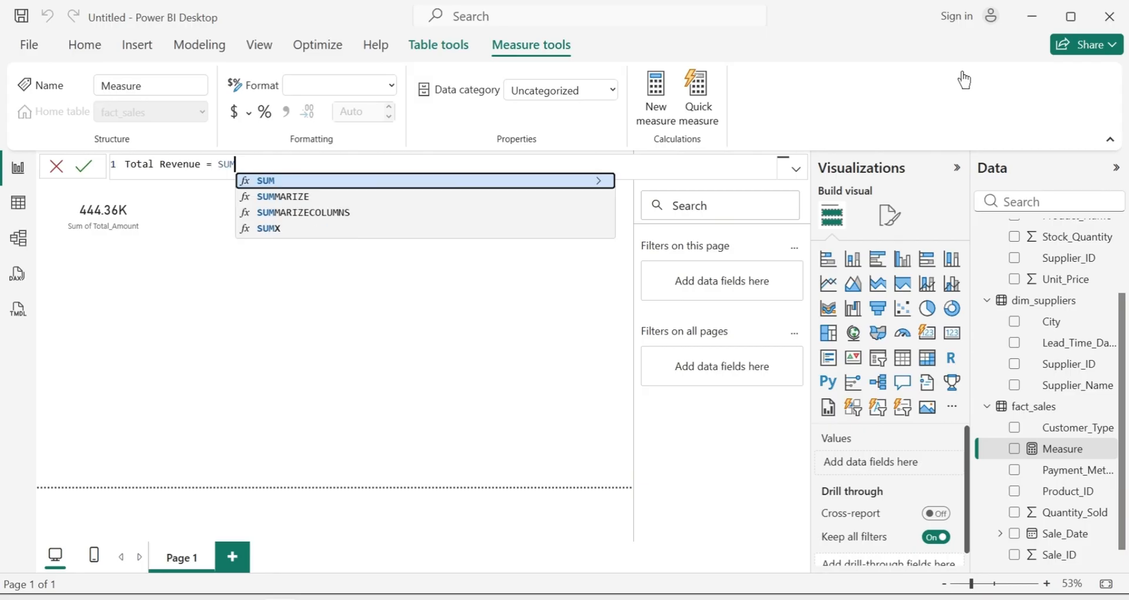
text(()
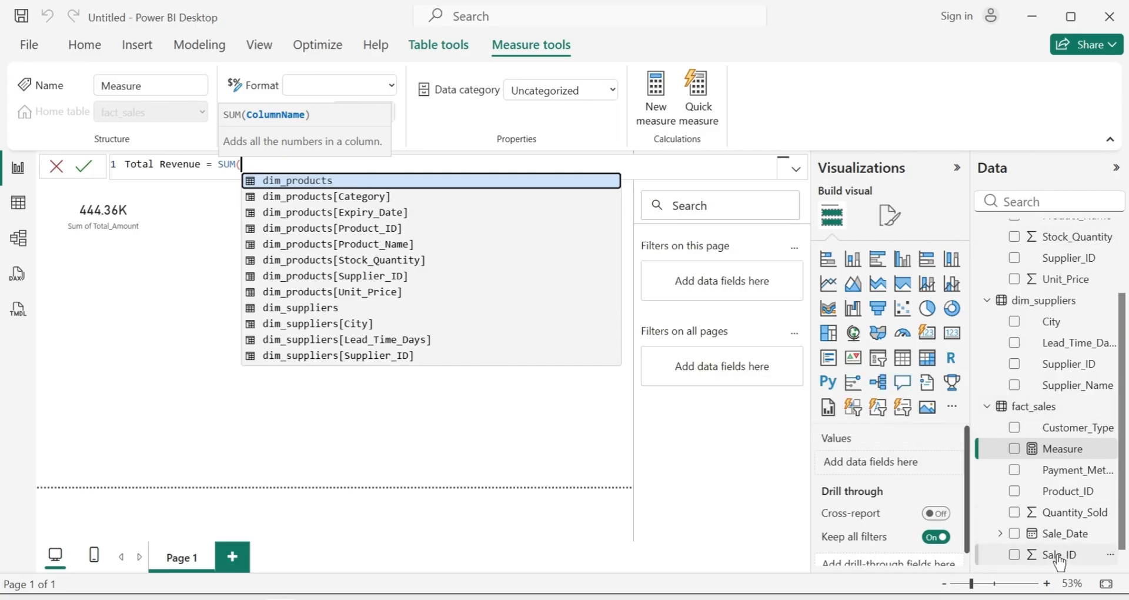
scroll(1116, 526, down, 1)
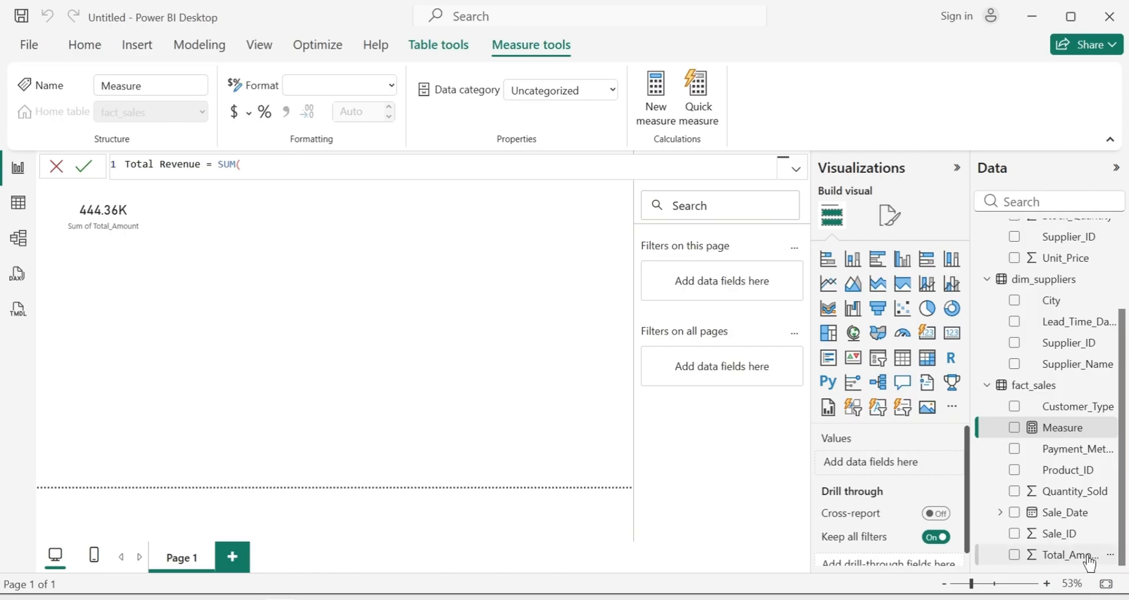
click(259, 167)
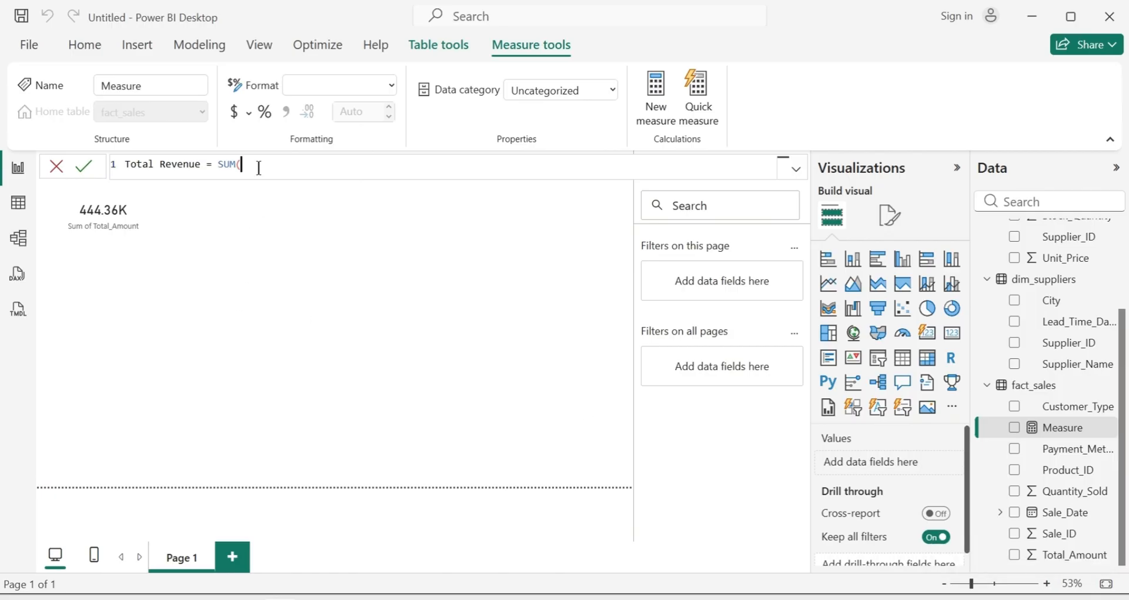
text(FACT)
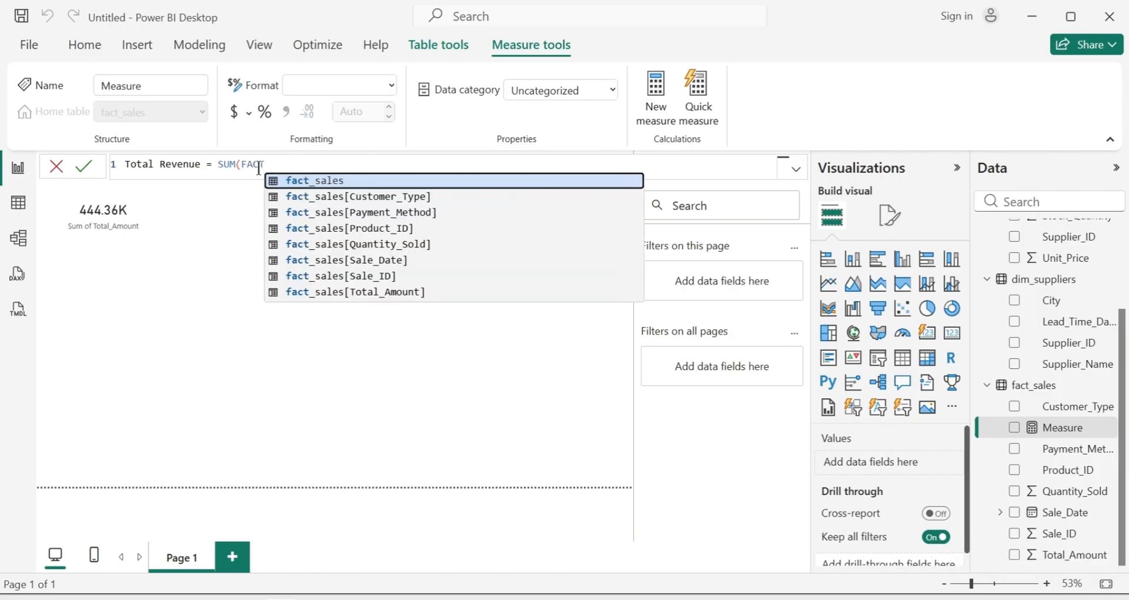
click(380, 292)
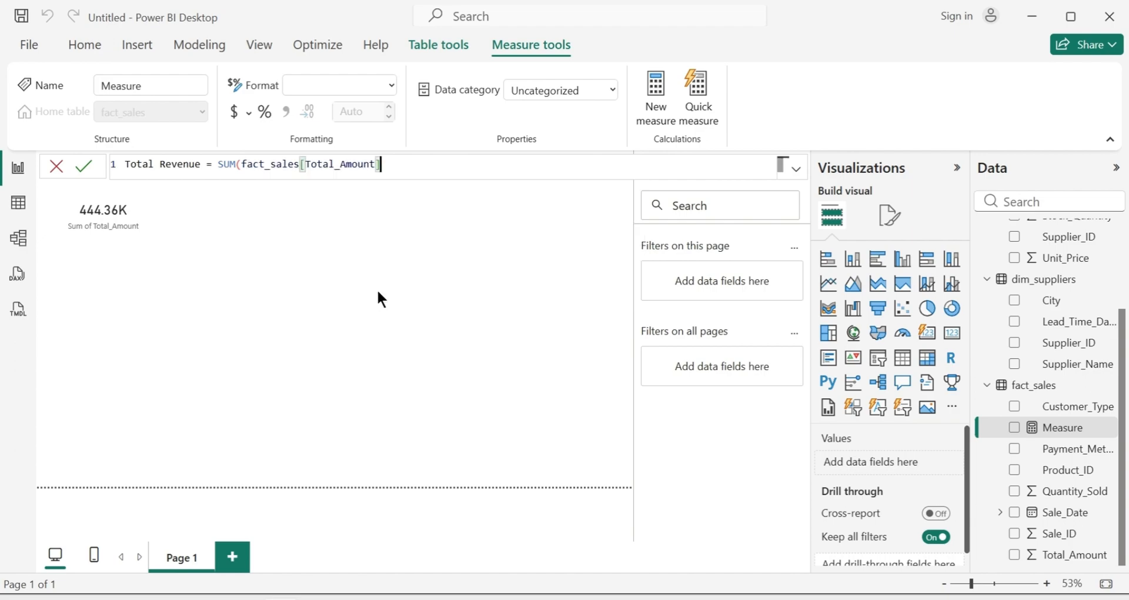
text())
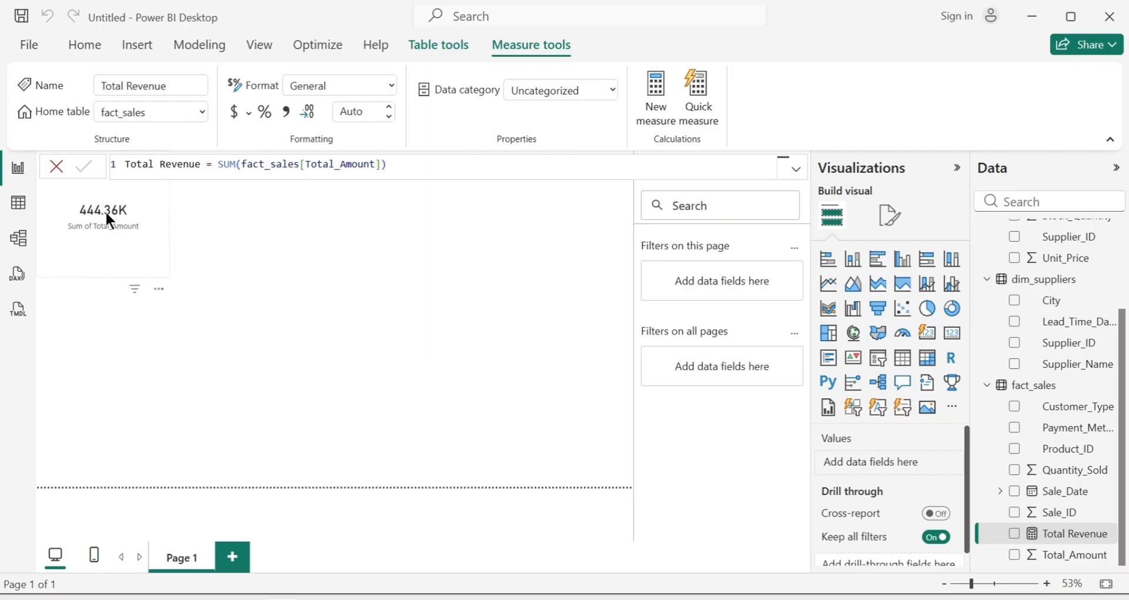
Add a second card visual showing the Total Revenue measure, placed along the page's upper edge well to the right of the Sum of Total_Amount card
click(956, 340)
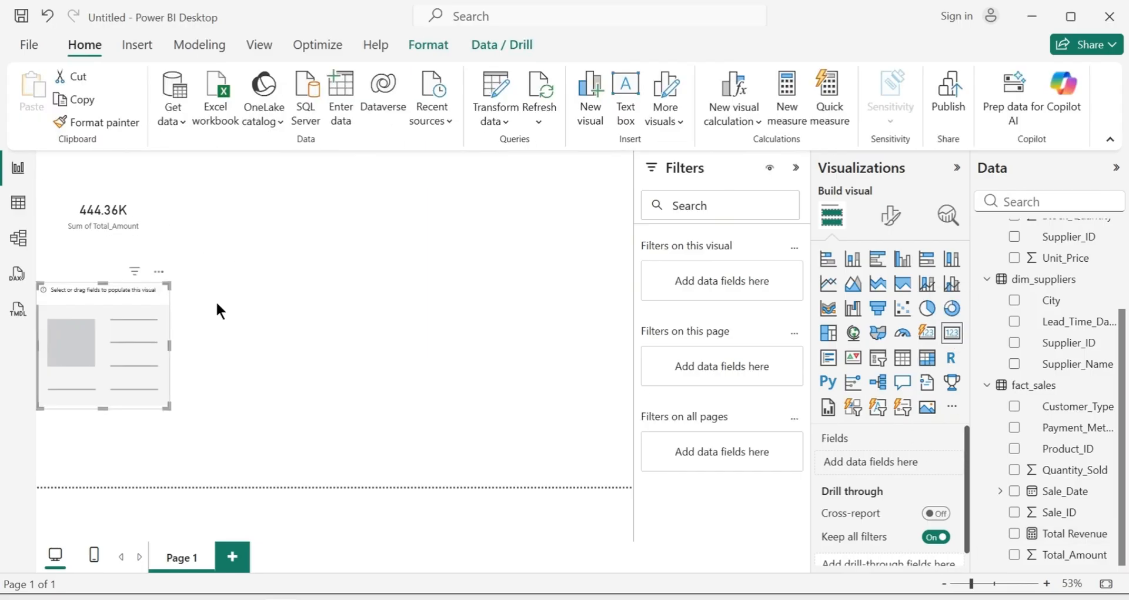
drag(51, 350, 561, 161)
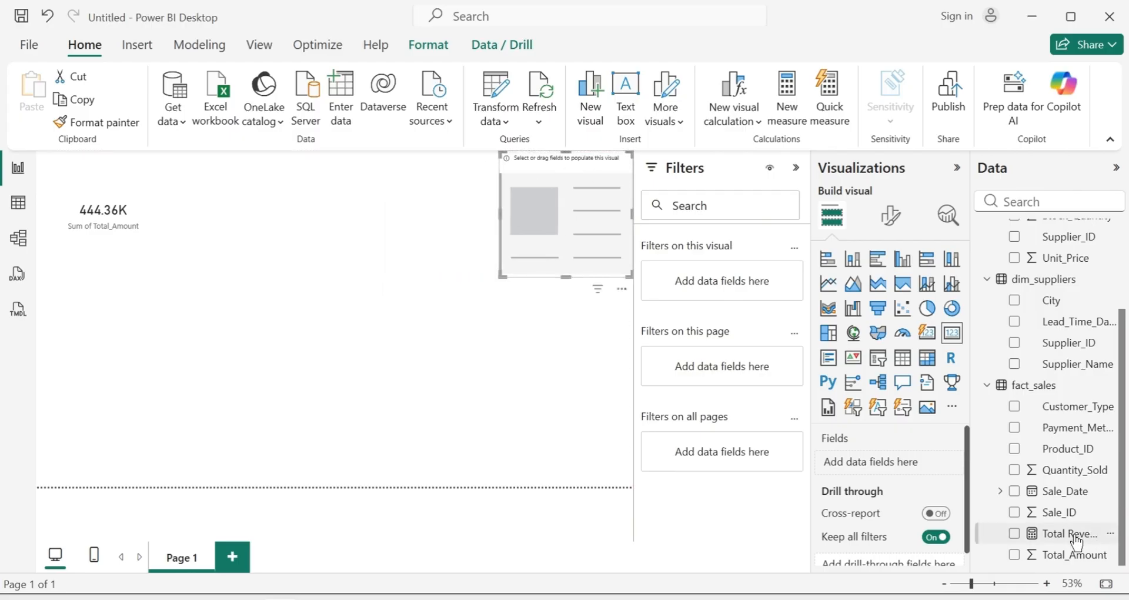
drag(1076, 535, 616, 229)
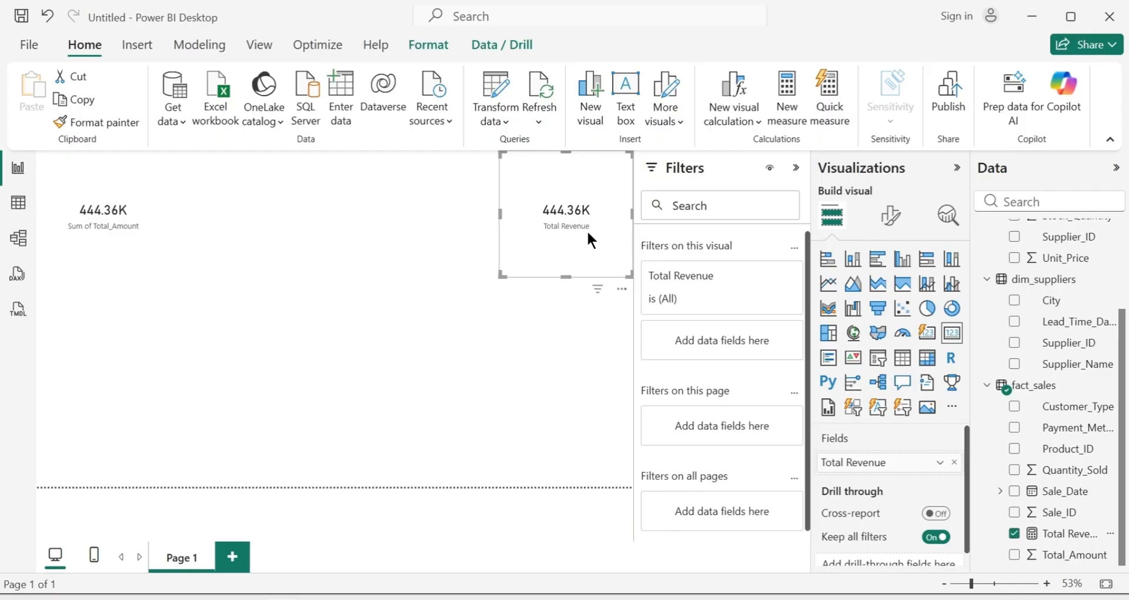
click(476, 357)
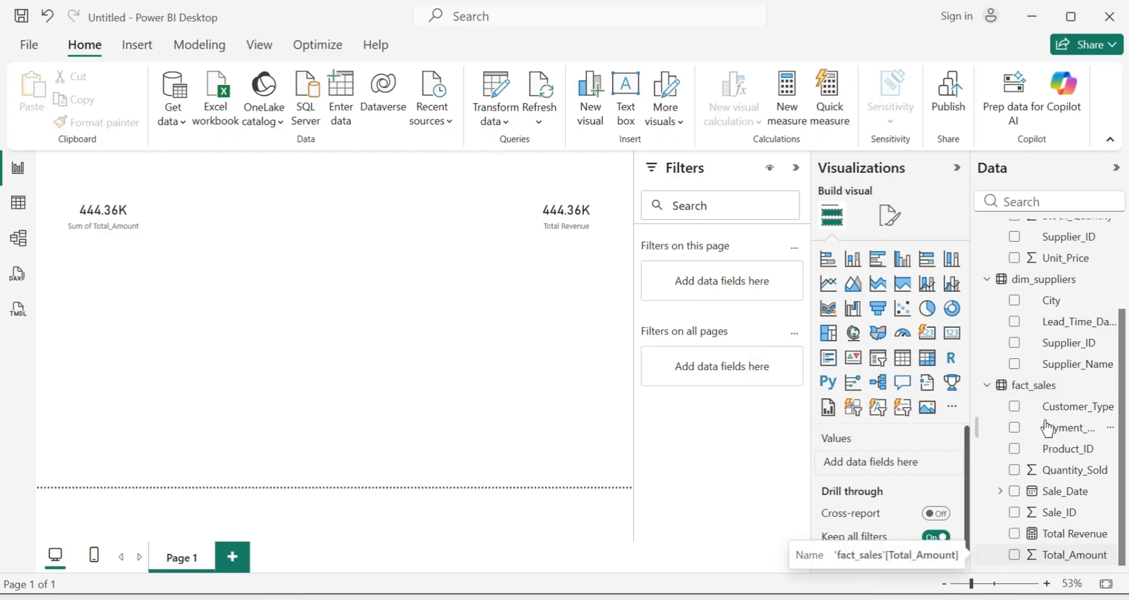
Create a measure in fact_sales defined as Average Revenue = AVERAGE(fact_sales[Total_Amount])
right_click(1061, 390)
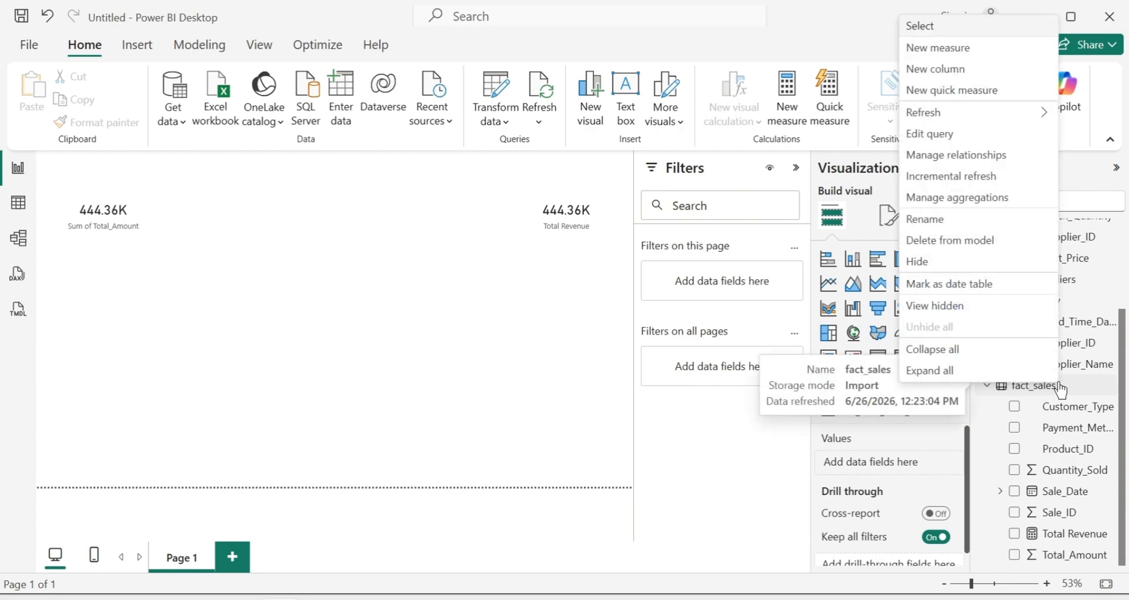
click(950, 53)
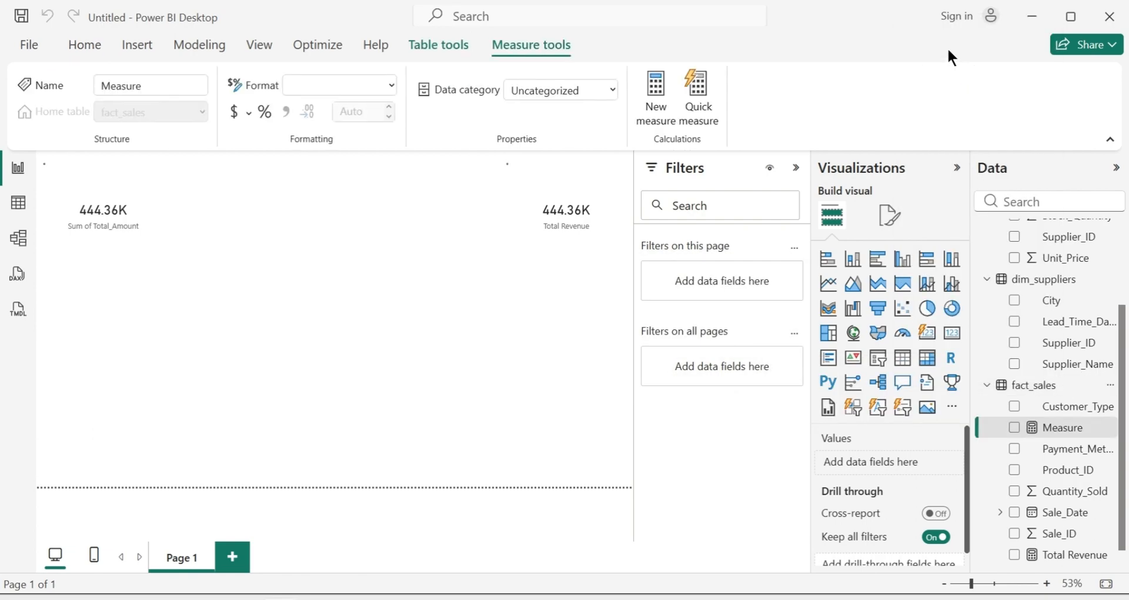
key(BackSpace)
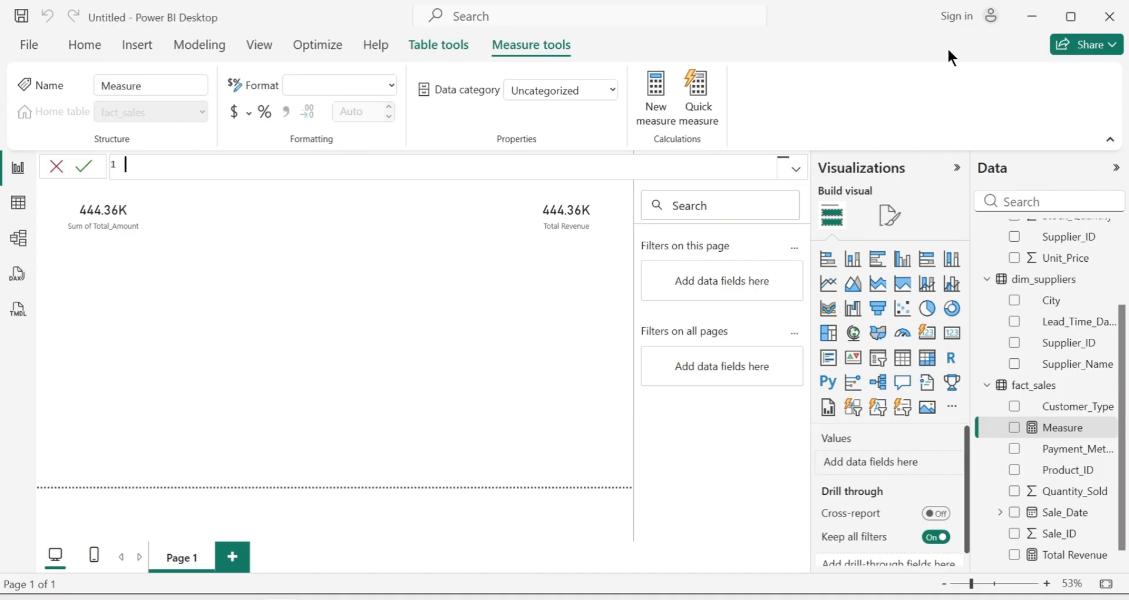
text(Average Revenue =)
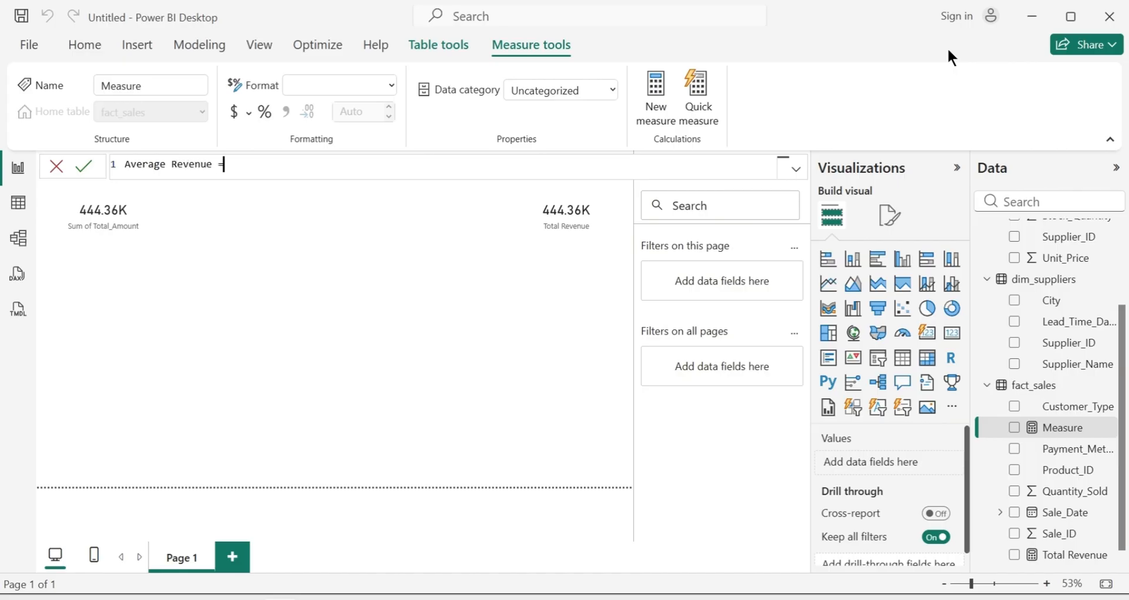
text( VAERAGE)
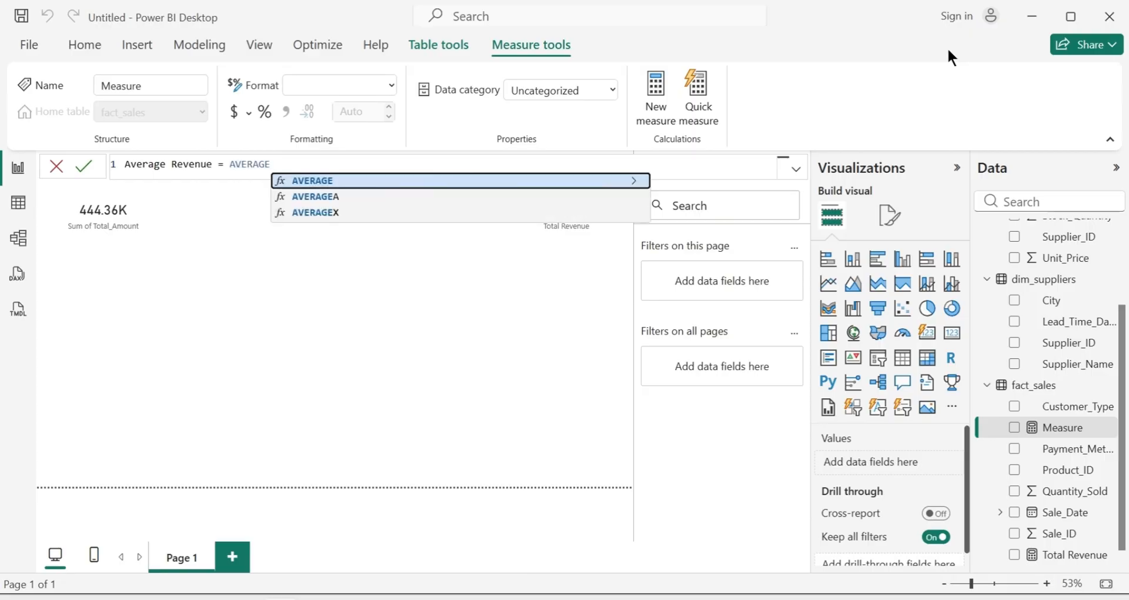
key(Tab)
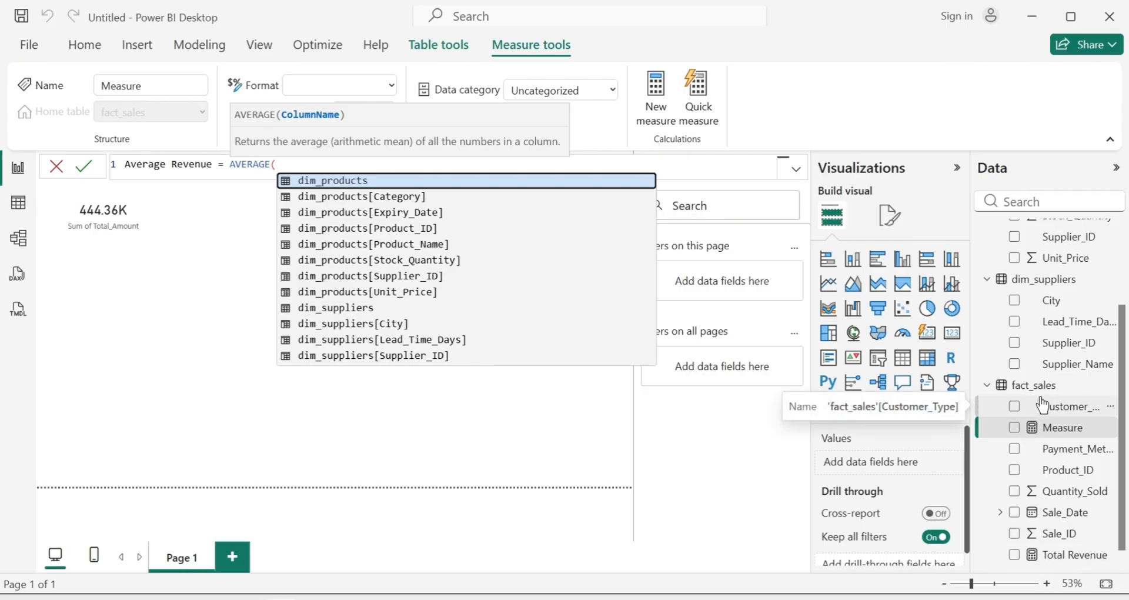
text(FACT)
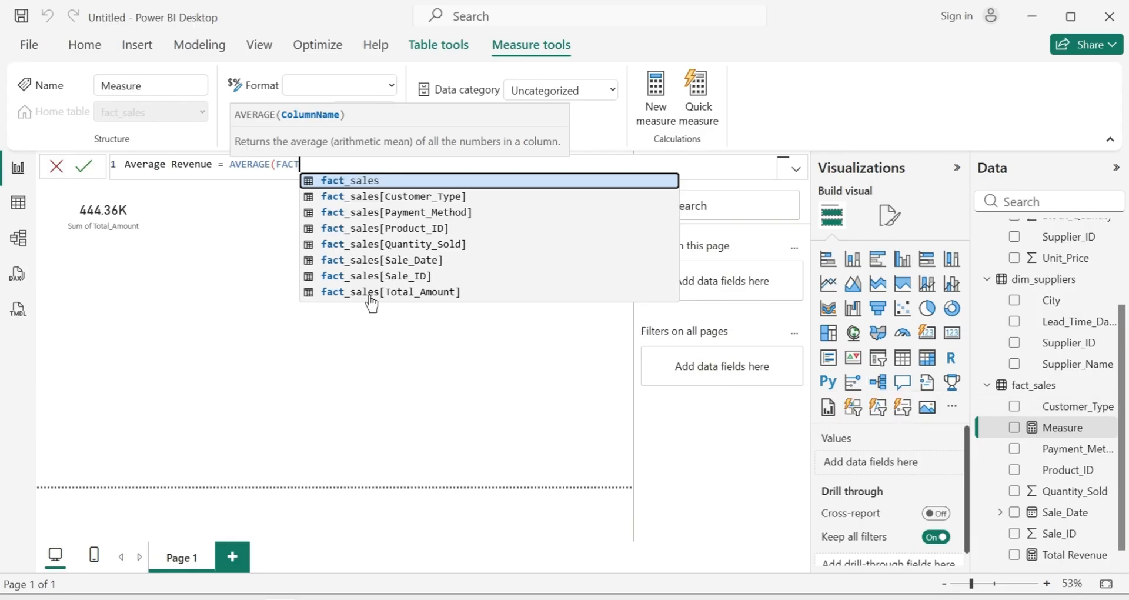
click(441, 293)
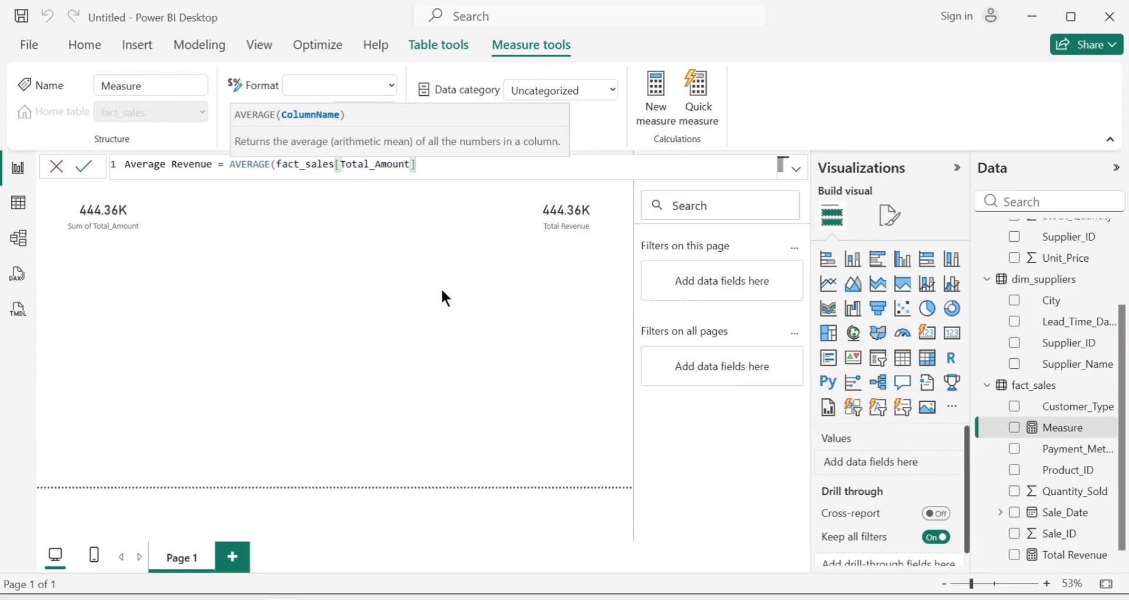
text())
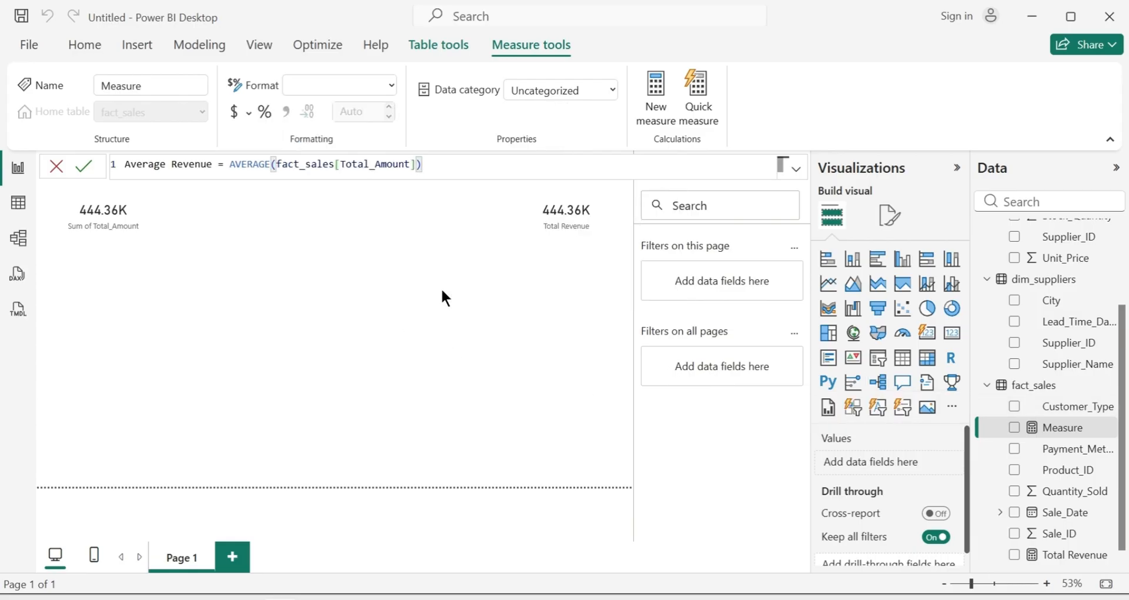
key(Return)
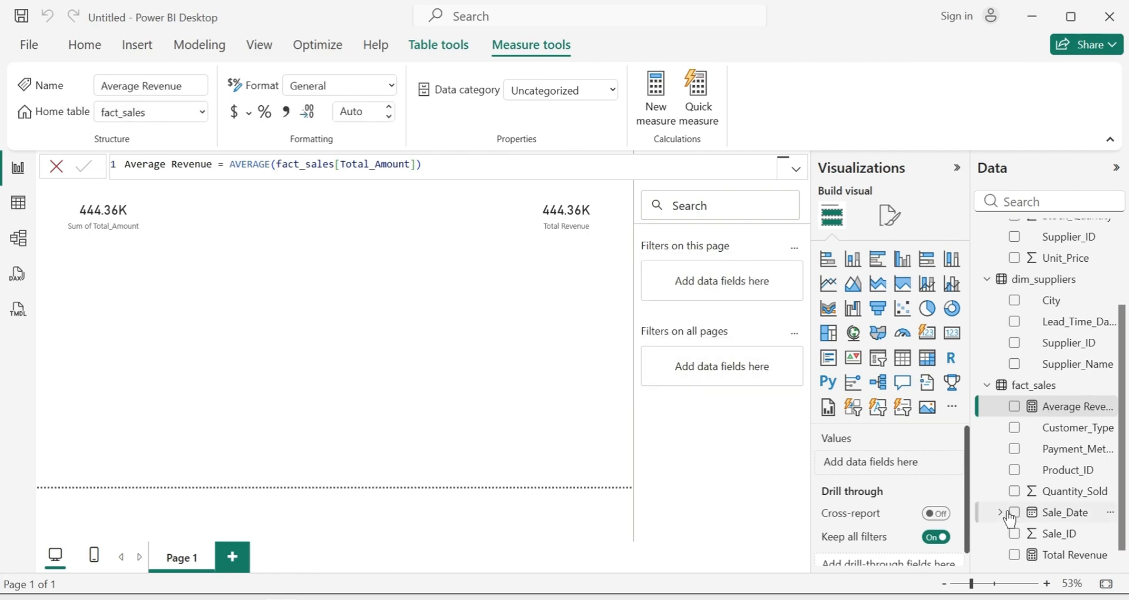
Move the Total Revenue card directly below the Sum of Total_Amount card at the page's left edge
click(1070, 415)
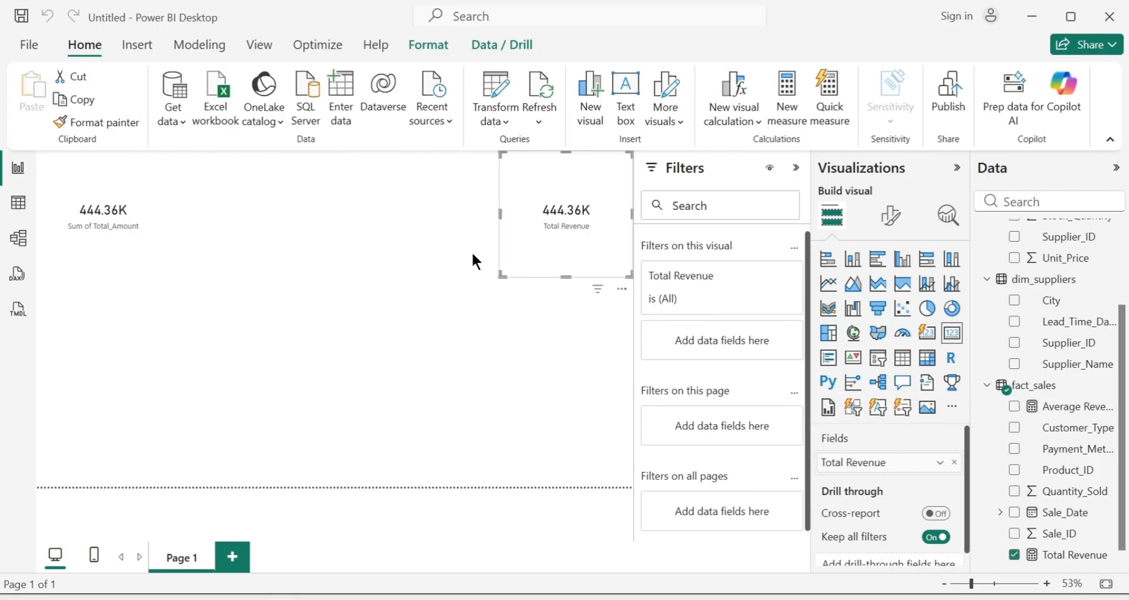
drag(578, 251, 111, 364)
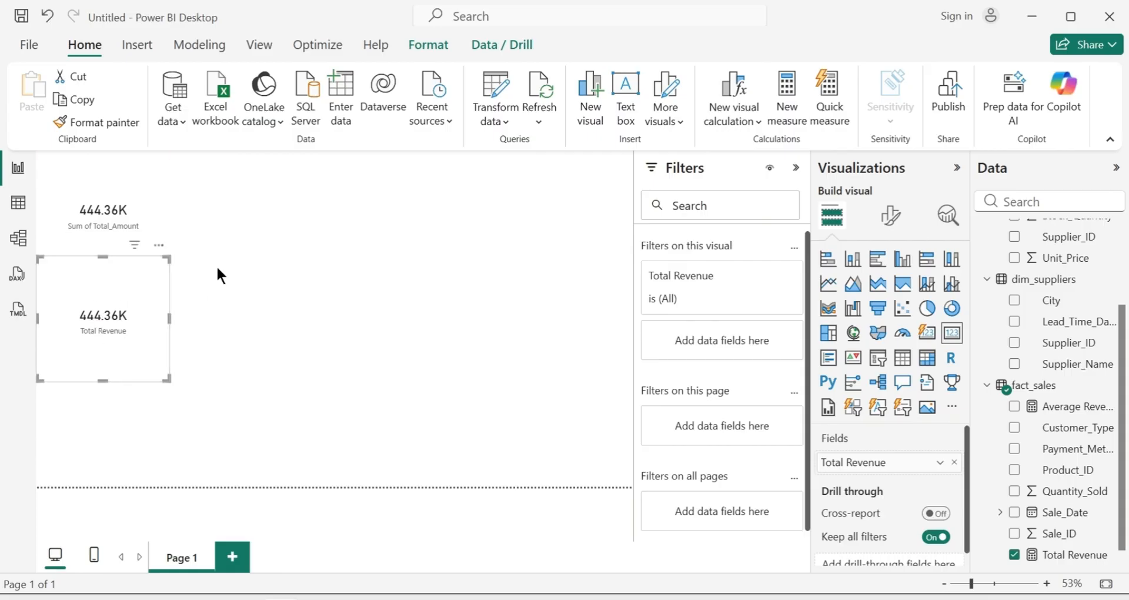
click(237, 314)
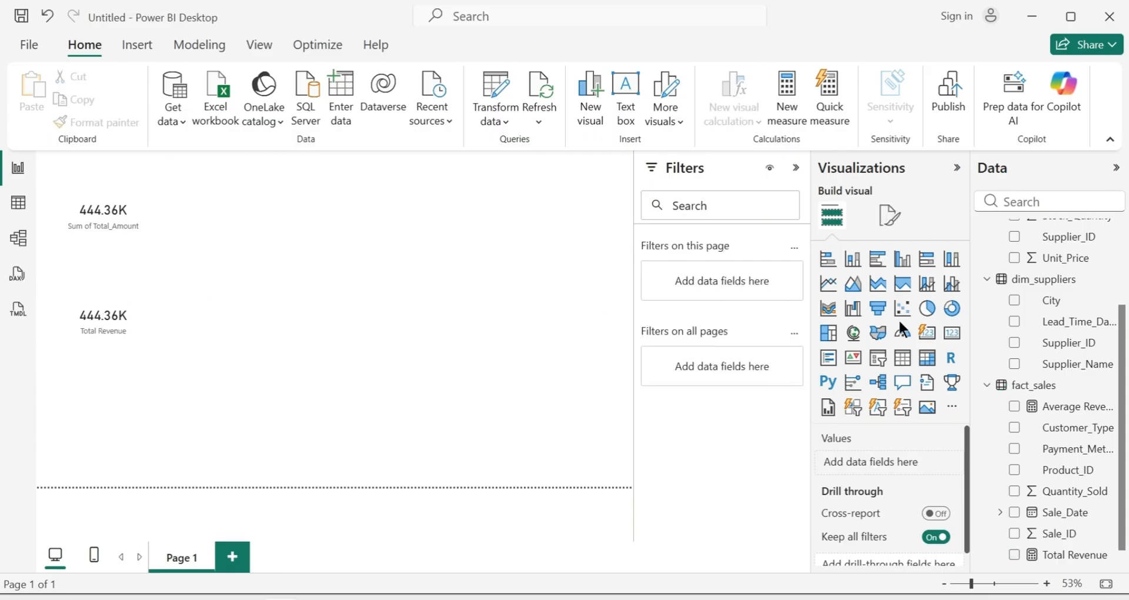
Add a card visual showing the Average Revenue measure, placed to the right of the Sum of Total_Amount card
click(953, 340)
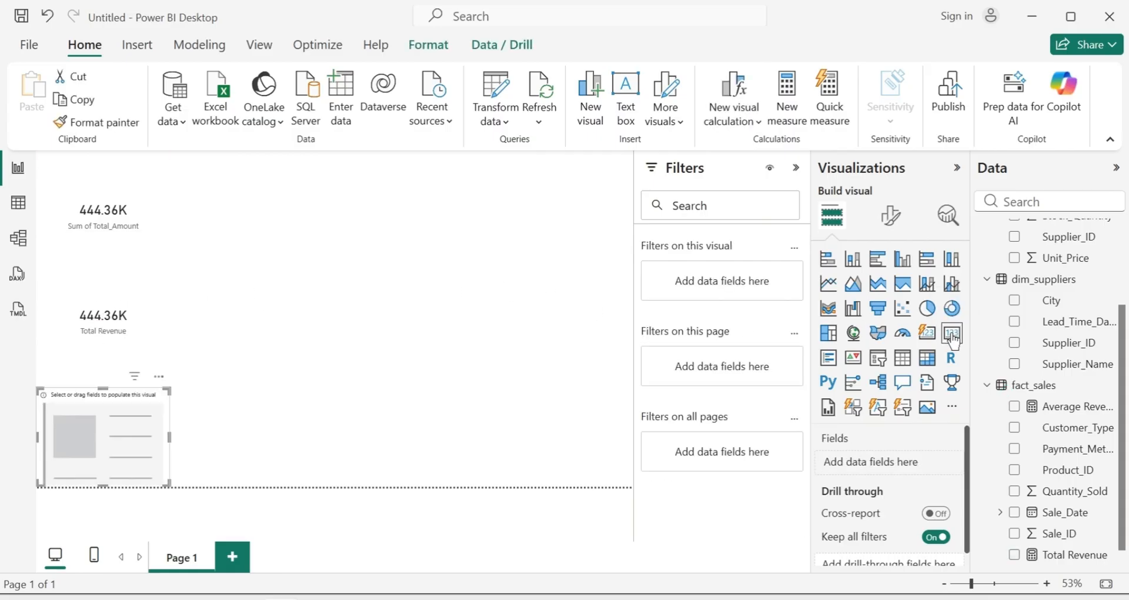
drag(81, 441, 274, 189)
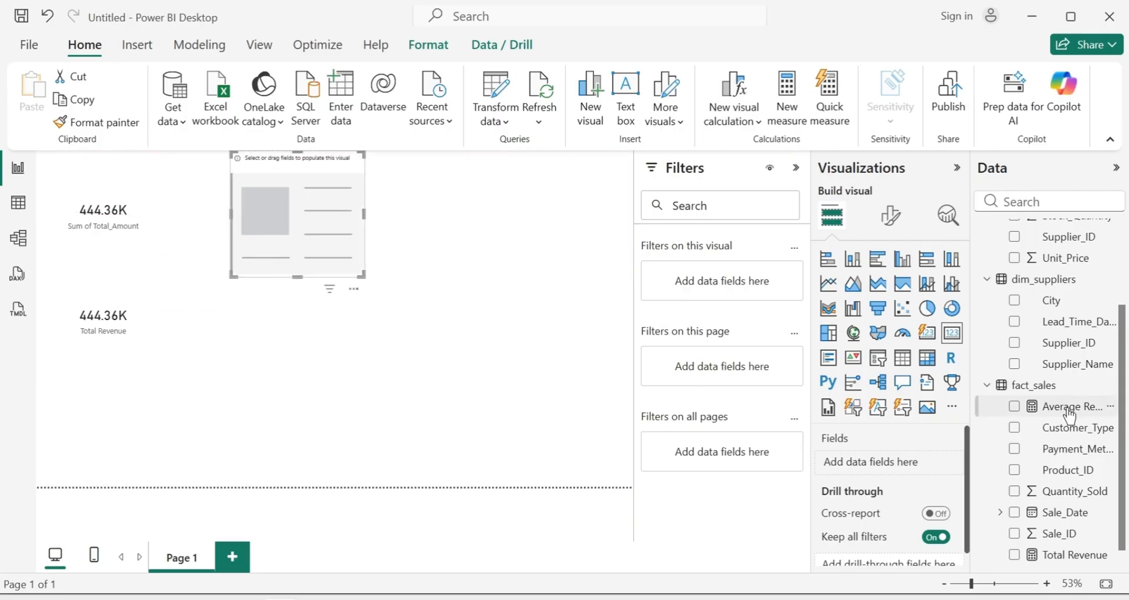
drag(1070, 415, 326, 217)
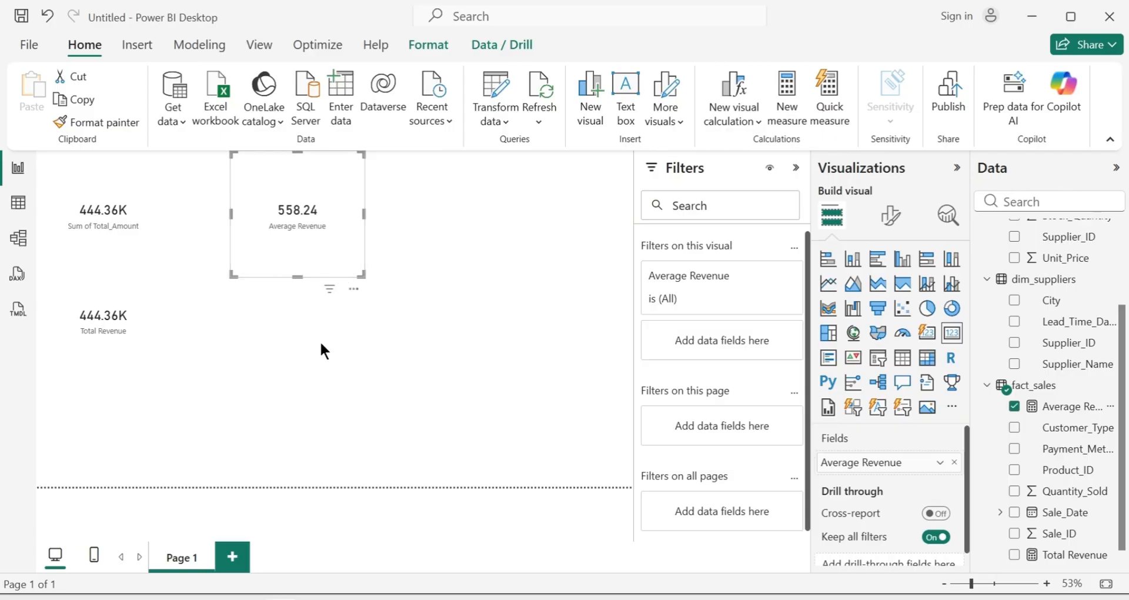
Review the fact_sales table data, and create a measure in fact_sales defined as Average Revenue 2 = [Total Revenue]
click(343, 372)
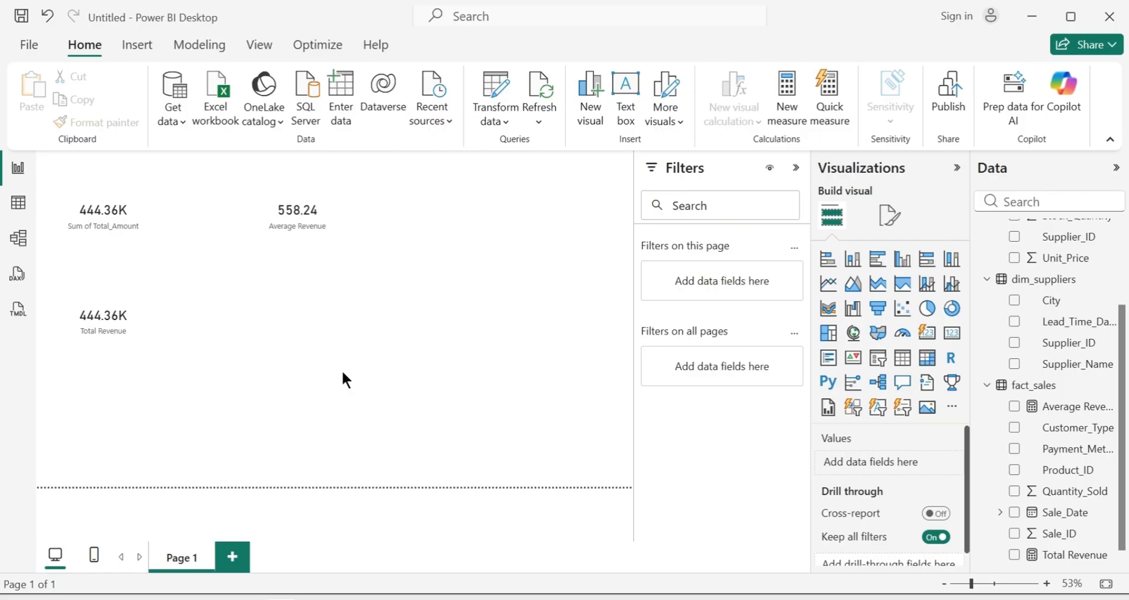
click(22, 203)
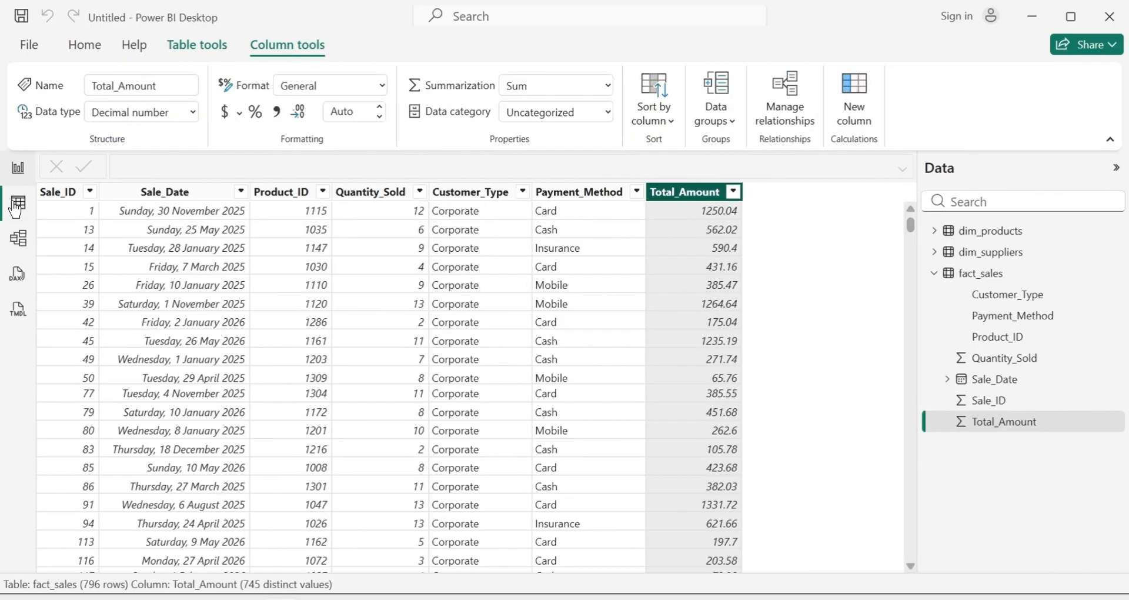
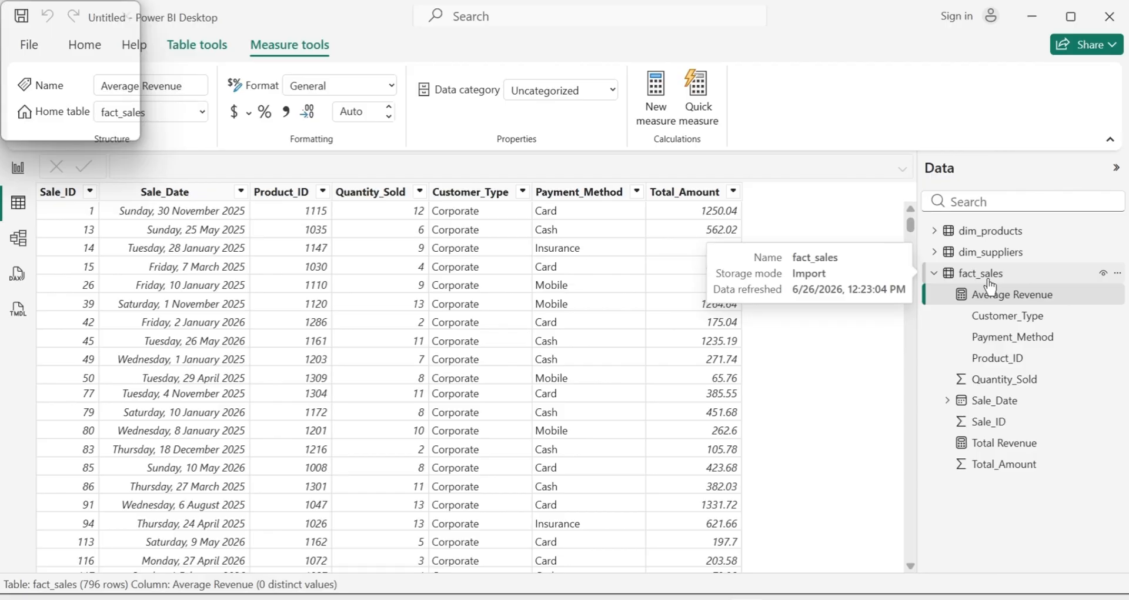
click(18, 167)
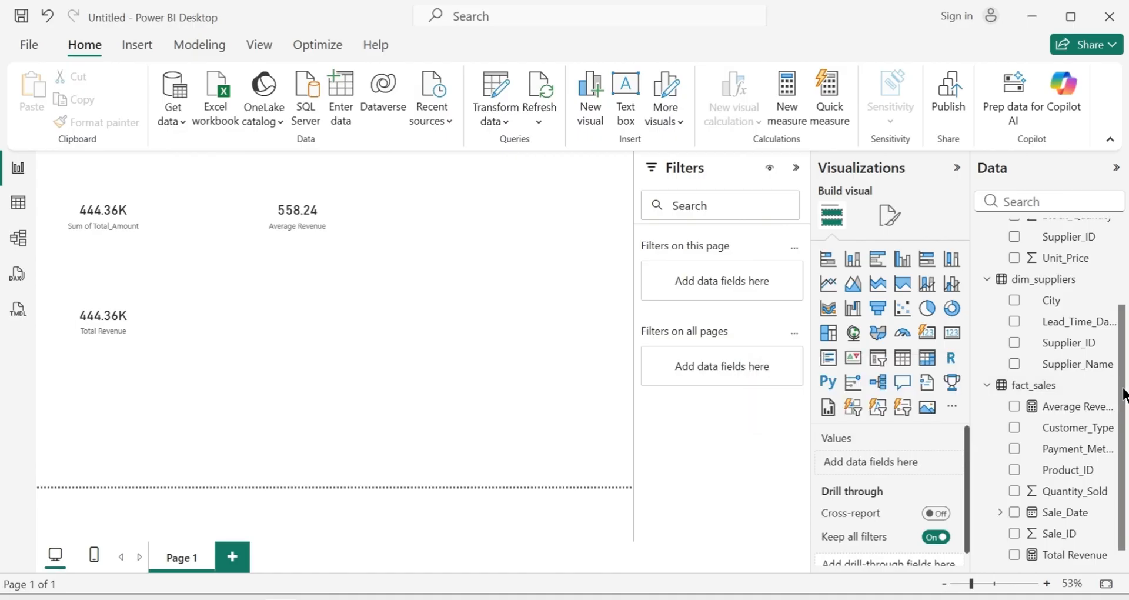
scroll(1123, 442, down, 1)
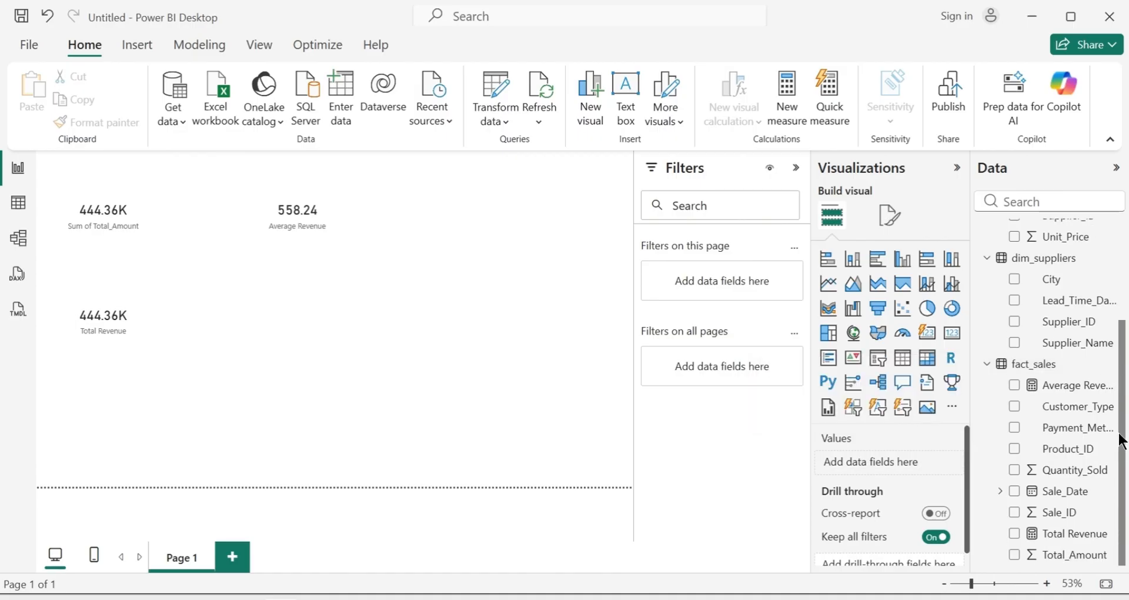
right_click(1047, 365)
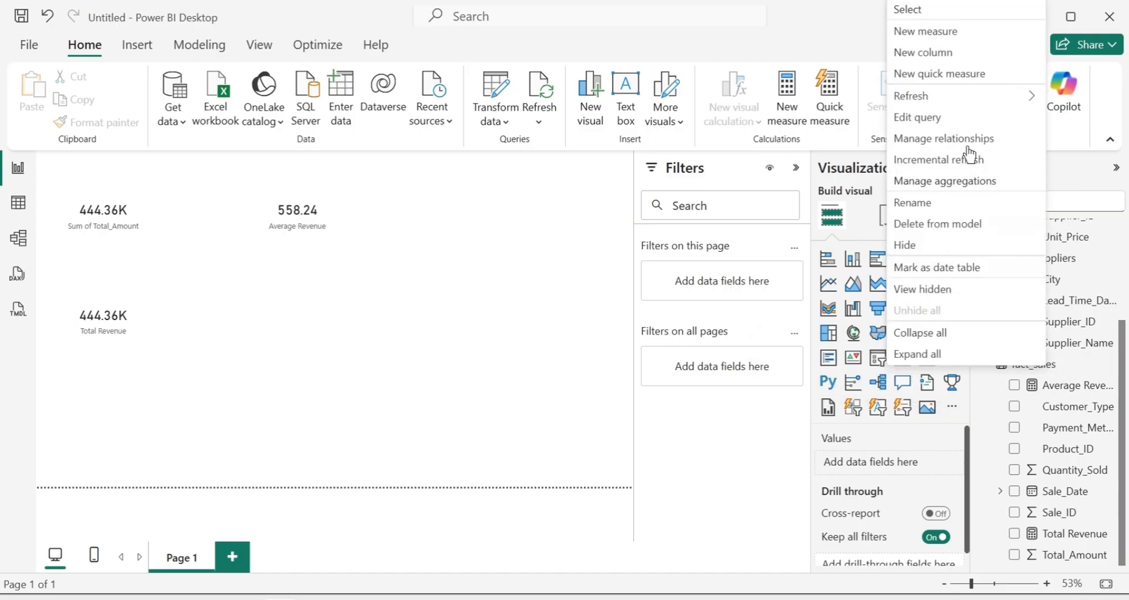
click(962, 41)
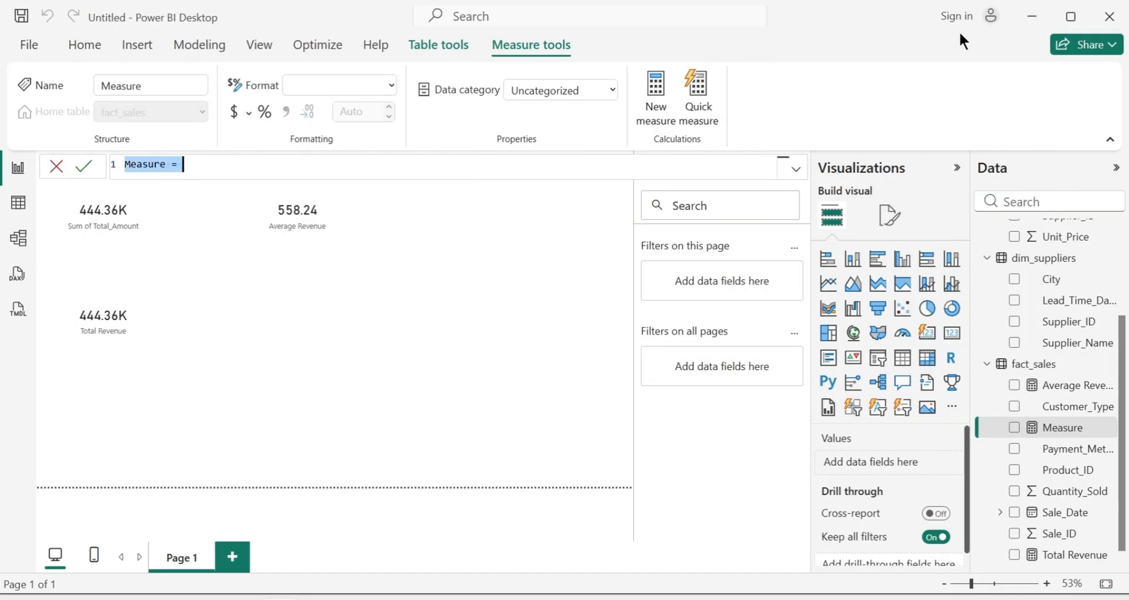
text(Av)
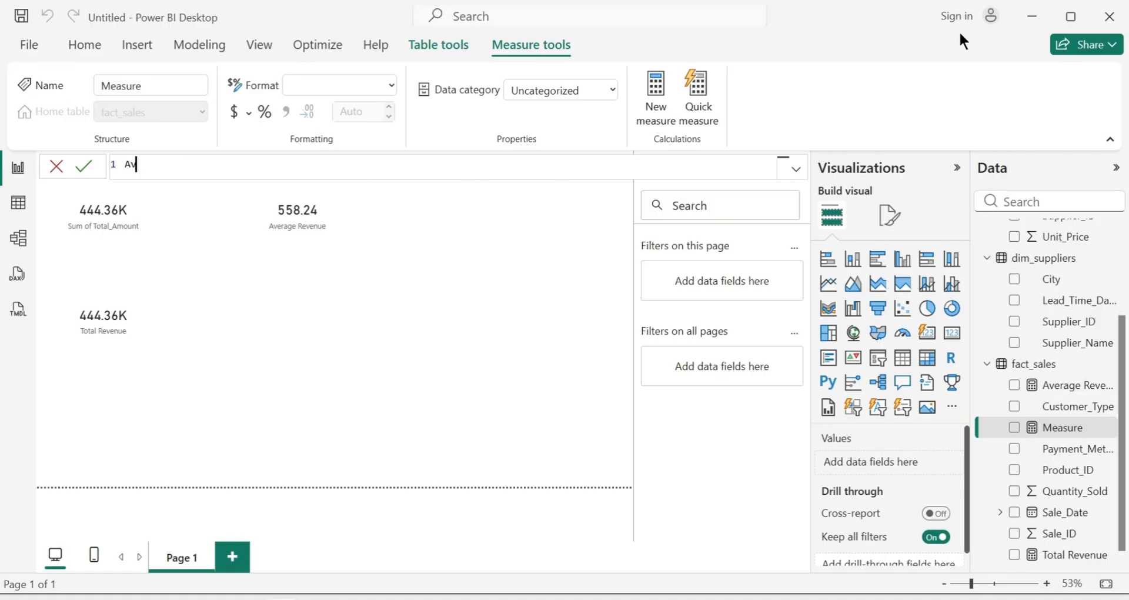
text(erage Revenue 2 =)
text([)
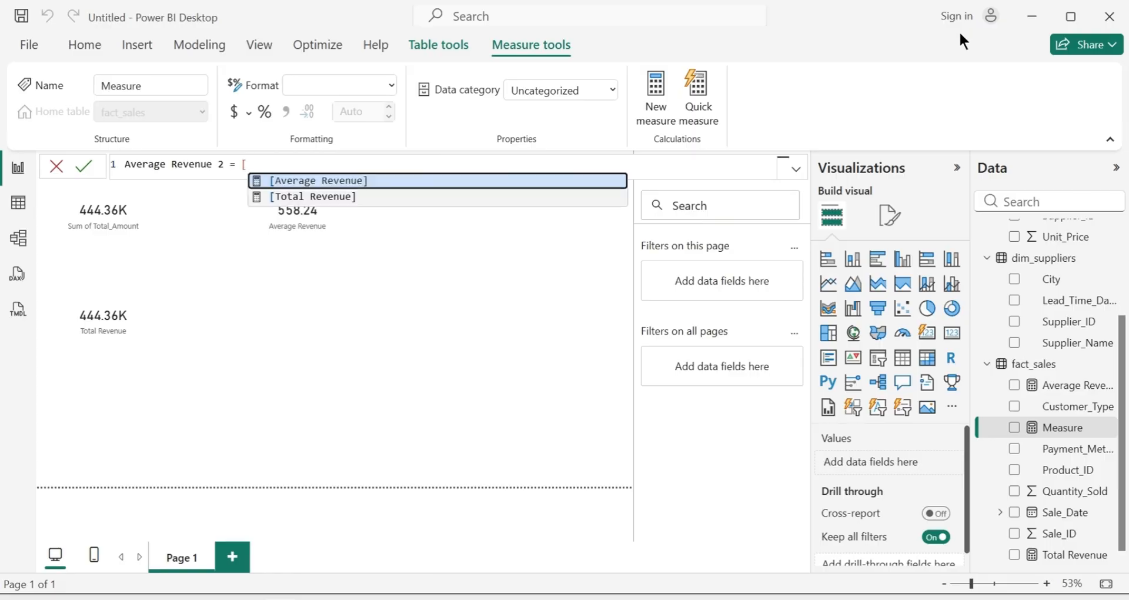
click(352, 198)
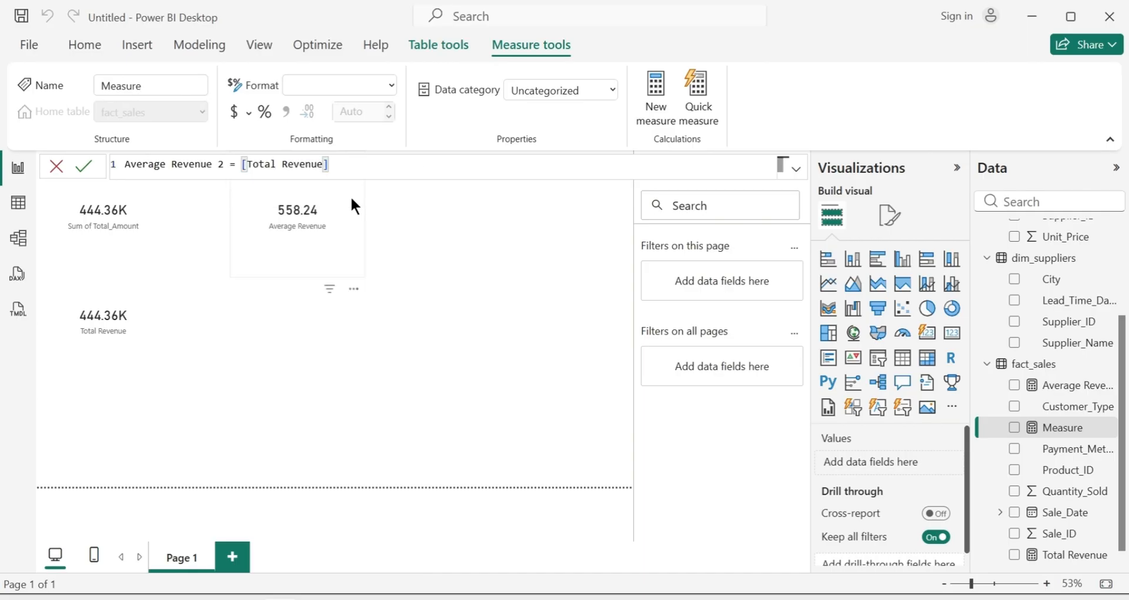
key(Return)
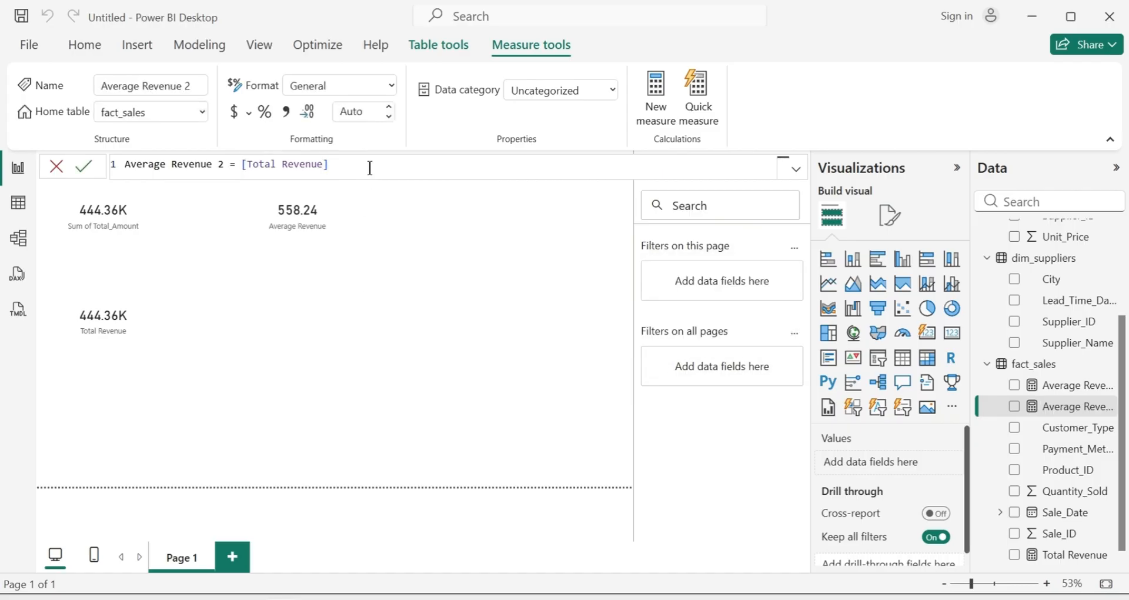
Extend the Average Revenue 2 formula so that [Total Revenue] is divided by COUNTROWS(fact_sales)
text(/)
text(COUNTR)
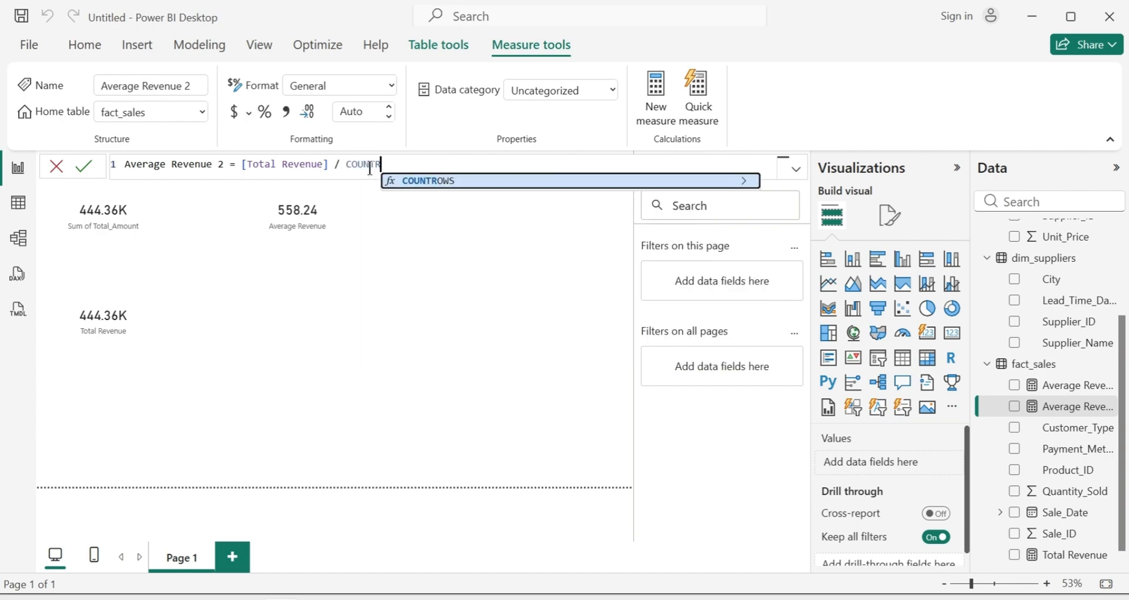
text(OWS()
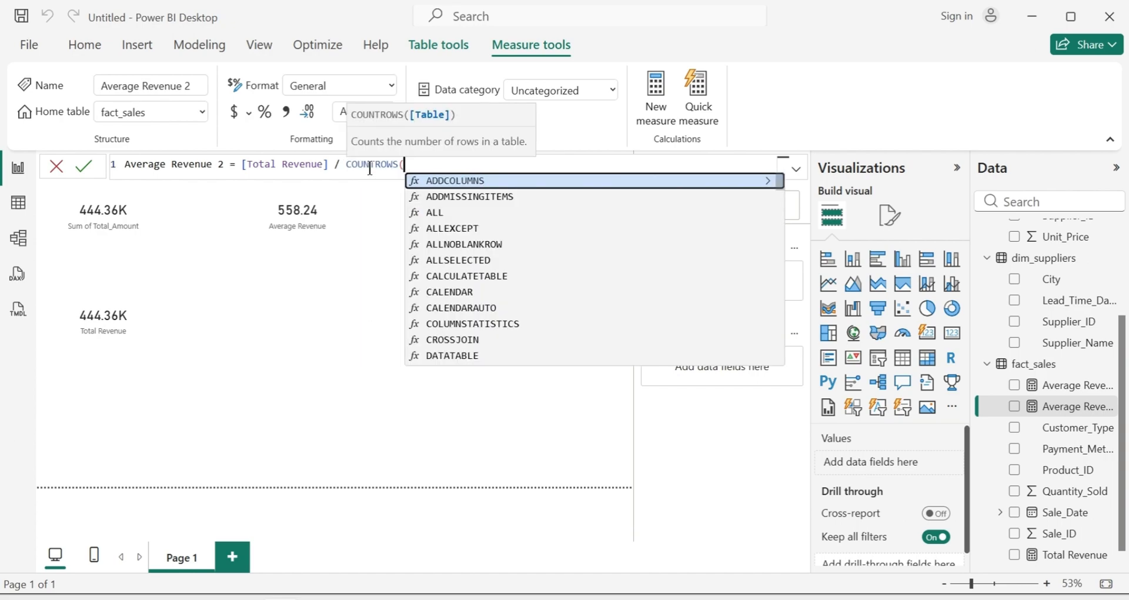
text(FACT)
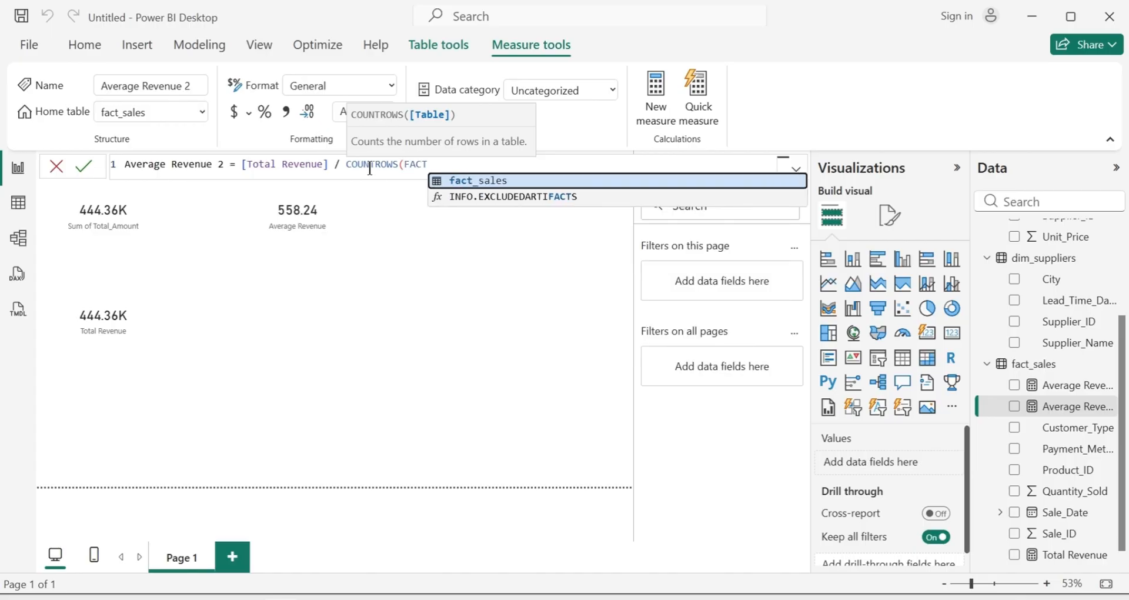
key(Tab)
text())
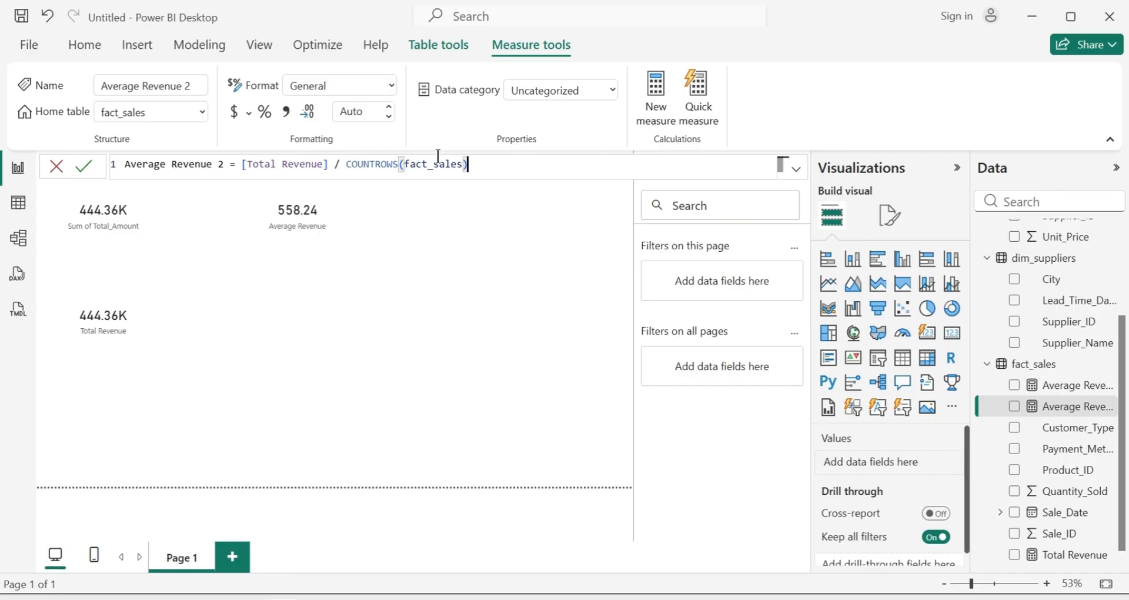
click(387, 253)
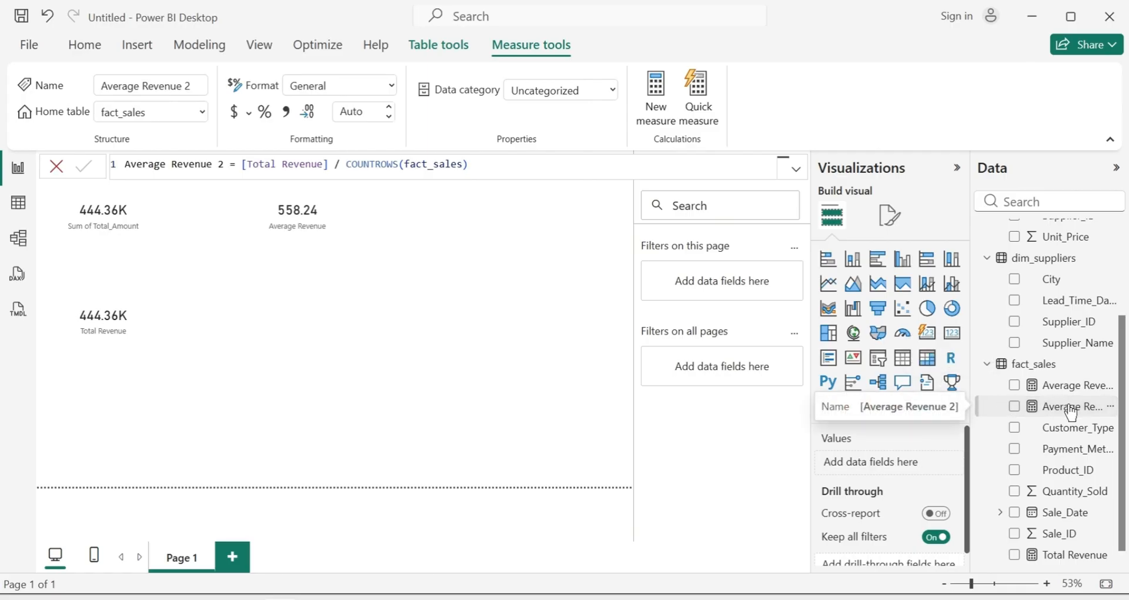
Add a card visual showing the Average Revenue 2 measure, placed below the Average Revenue card and made slightly taller
click(953, 340)
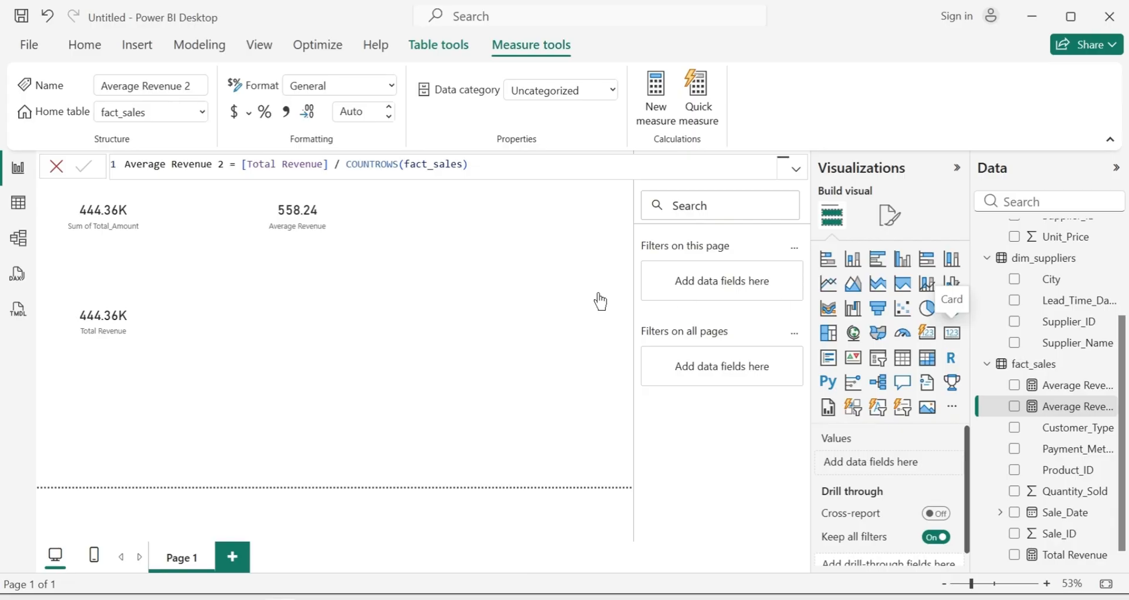
drag(78, 419, 265, 289)
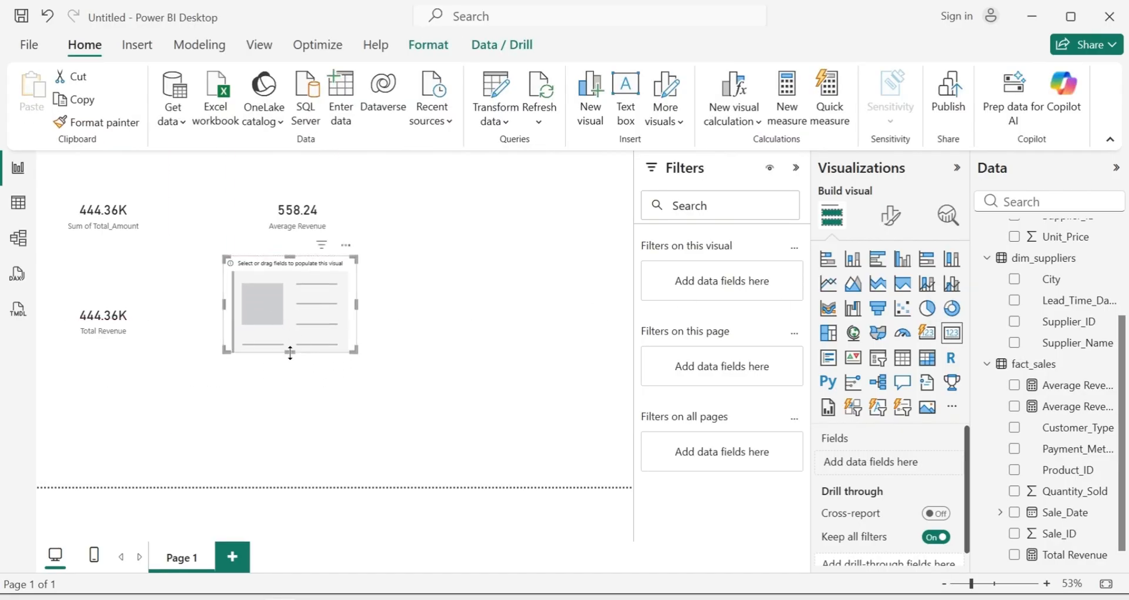
drag(290, 352, 291, 374)
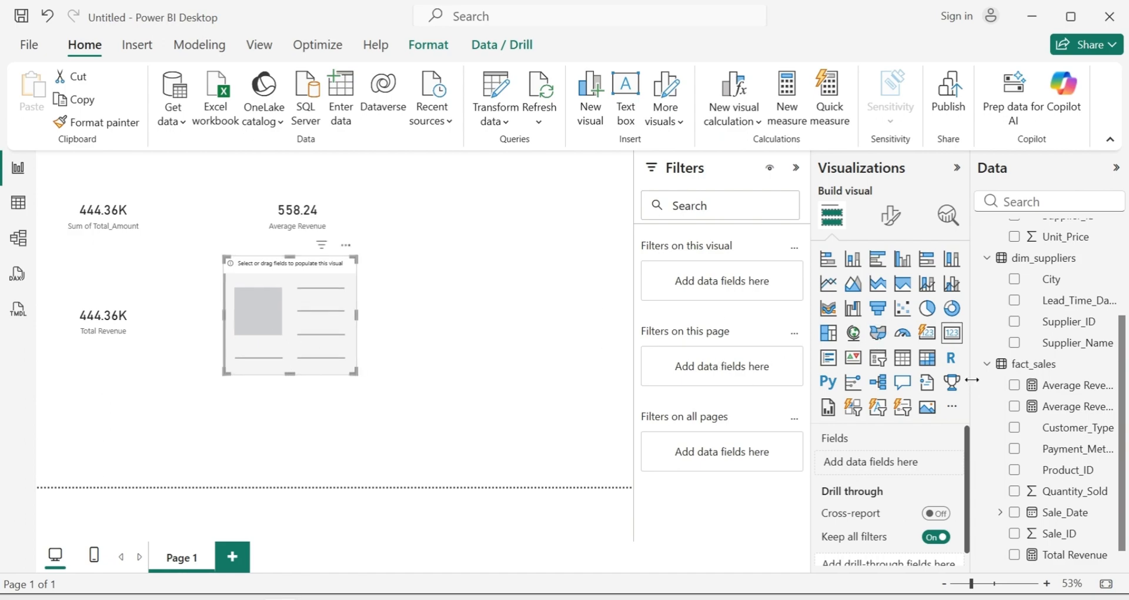
click(1015, 407)
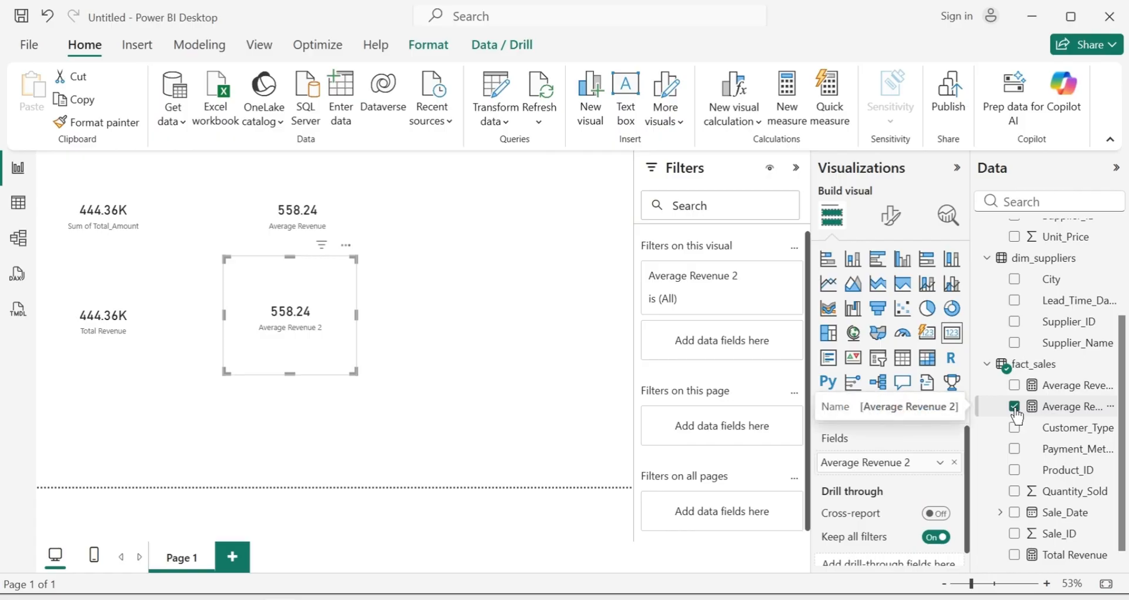
click(486, 342)
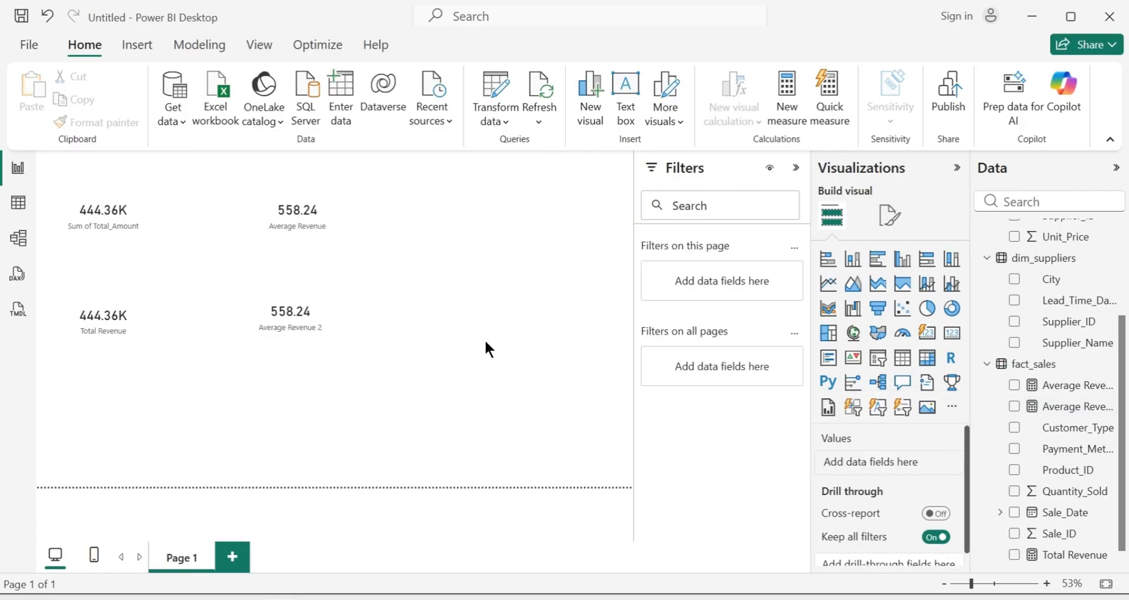
click(305, 227)
click(471, 283)
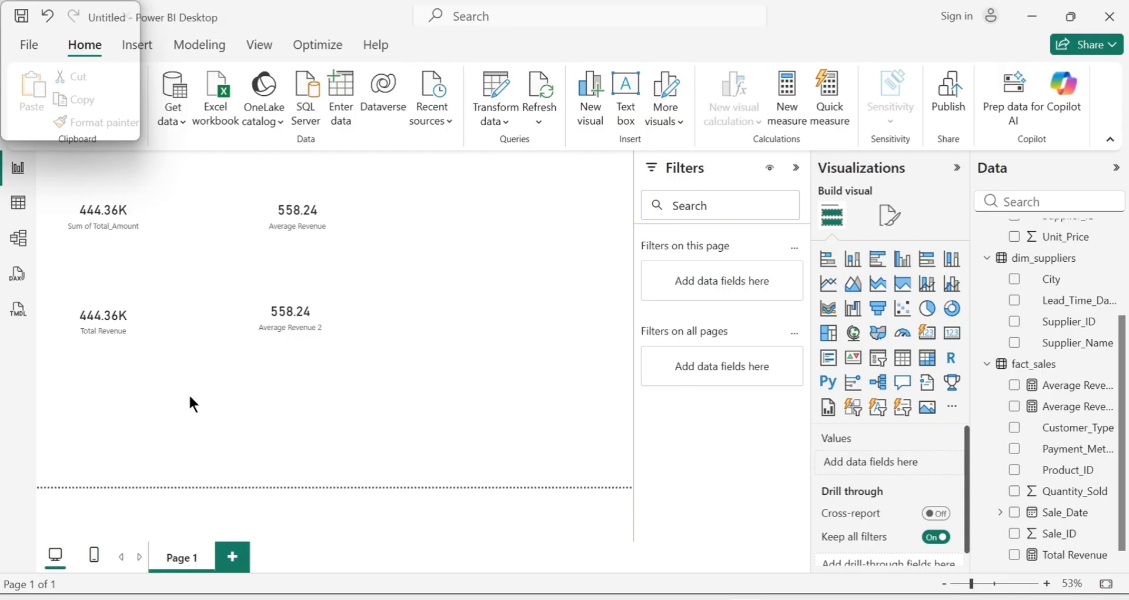
click(139, 279)
click(145, 417)
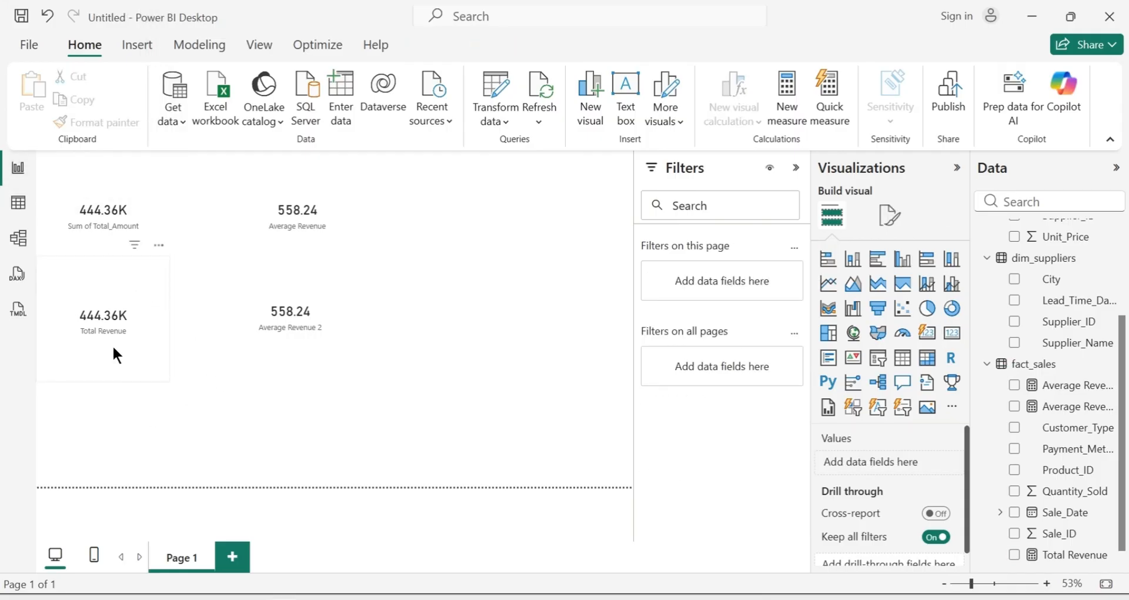
click(117, 354)
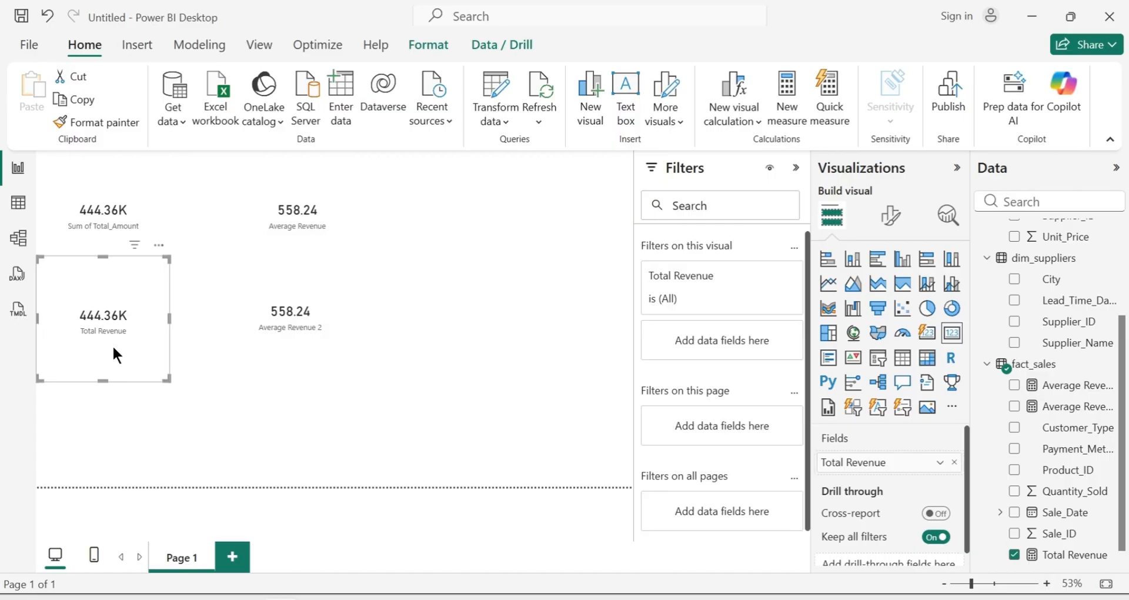
click(323, 425)
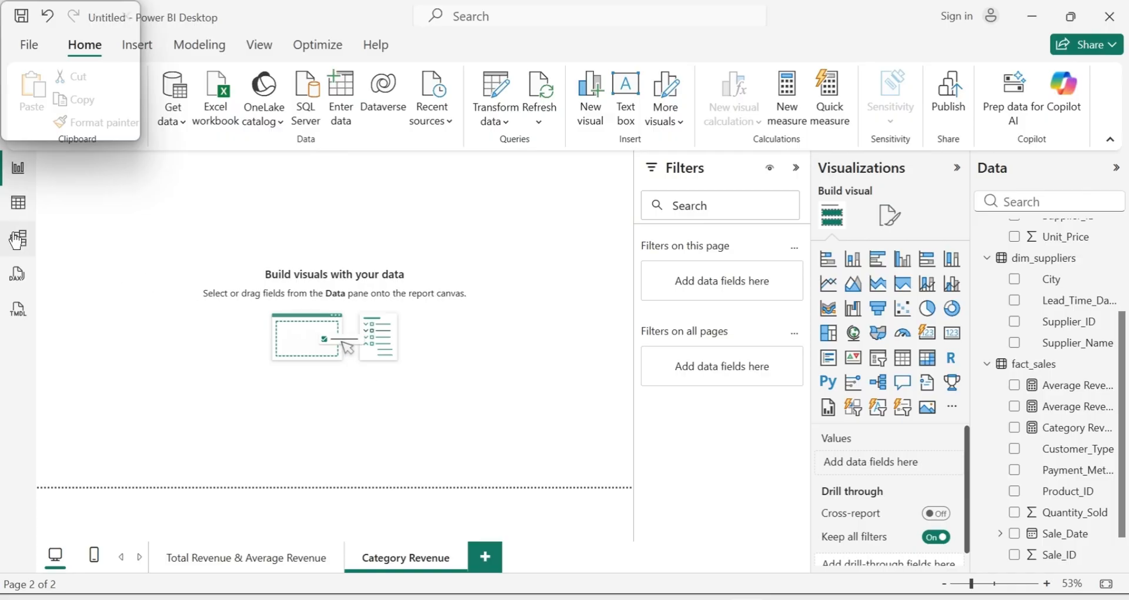
Examine the distinct values in the Category column of the dim_products table, and return to the report page
click(18, 205)
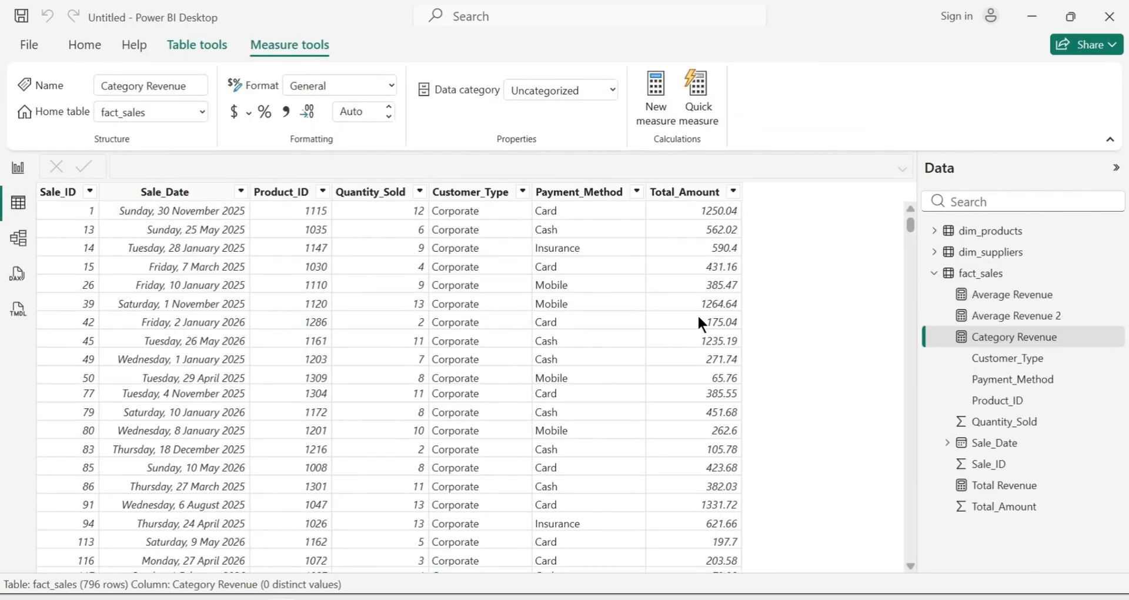
click(994, 232)
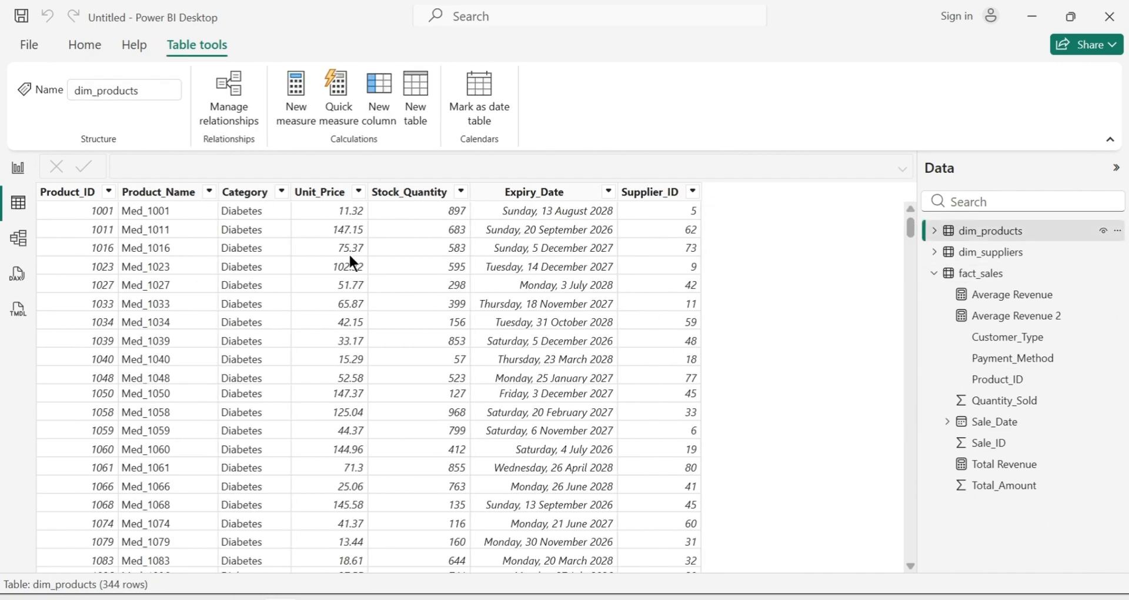
click(281, 192)
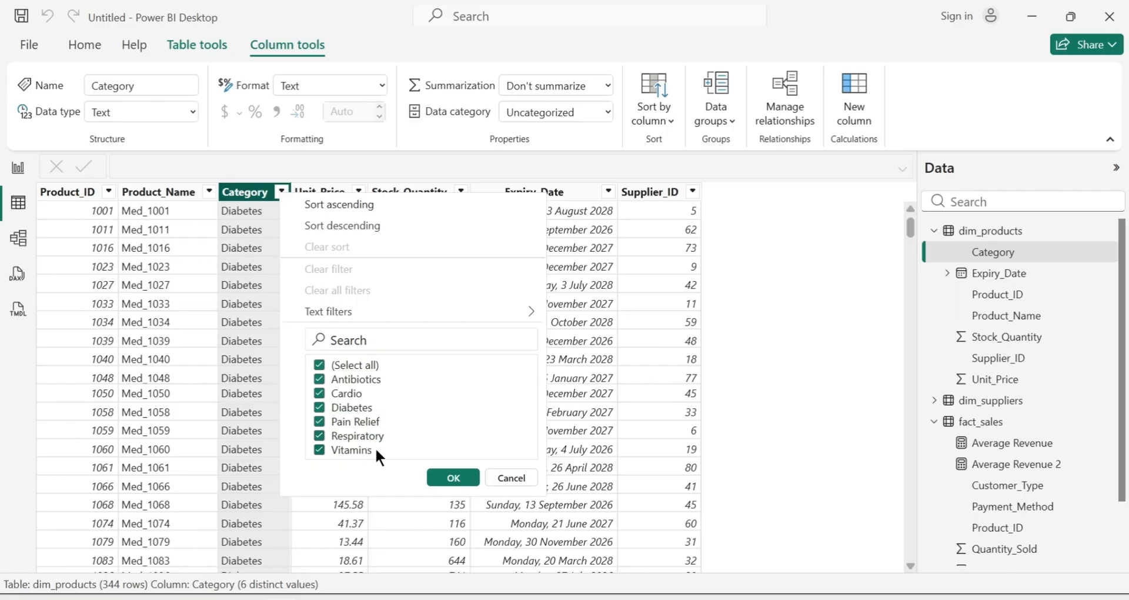
click(451, 477)
click(17, 169)
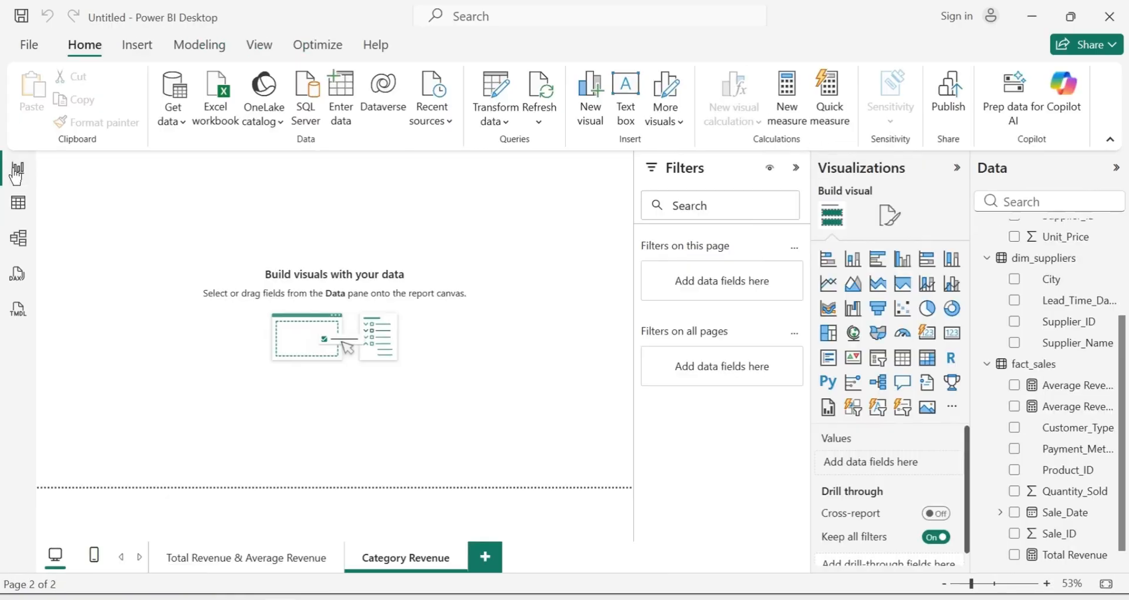
Add a matrix visual in the upper-left corner of the Category Revenue page, widened to about double and made slightly taller
click(934, 367)
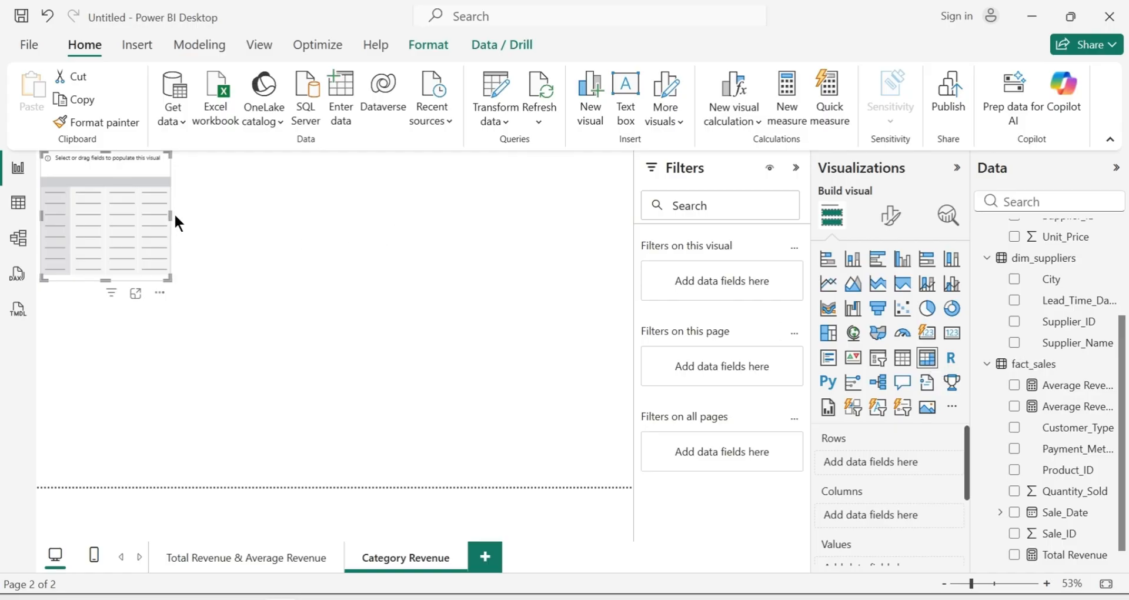
drag(177, 212, 304, 215)
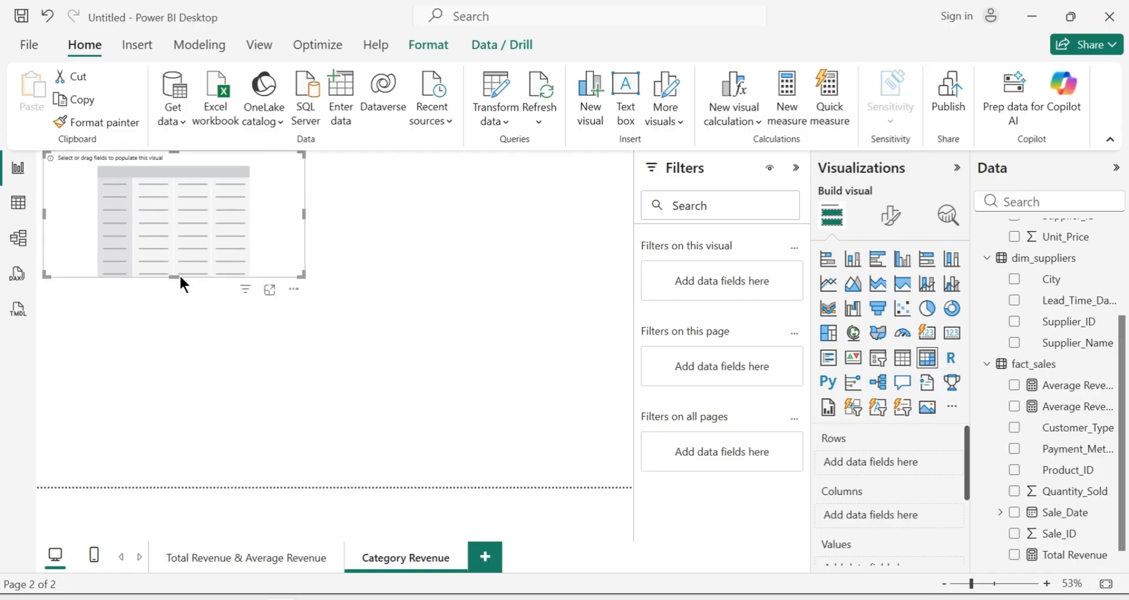
drag(175, 277, 175, 306)
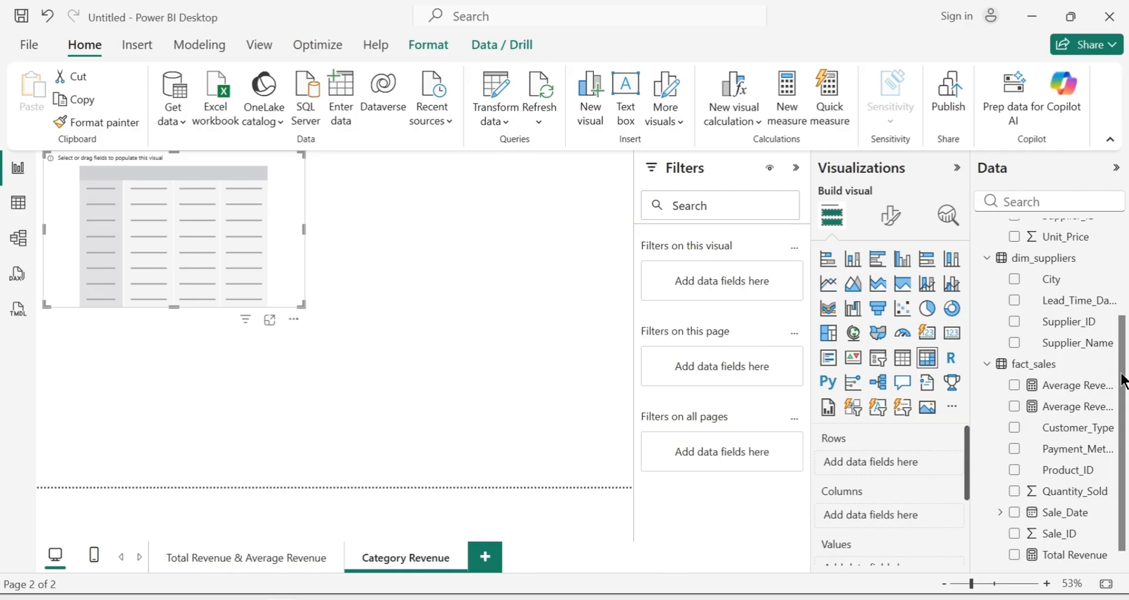
Set the Category field from dim_products as the rows of the matrix
drag(1124, 379, 1117, 282)
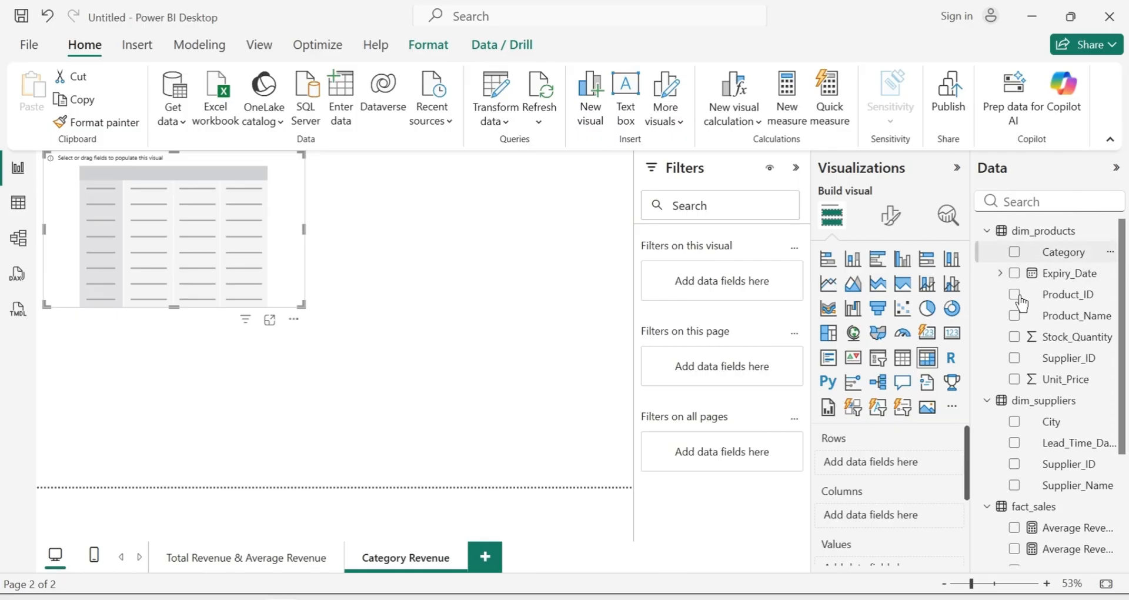
drag(1063, 252, 912, 469)
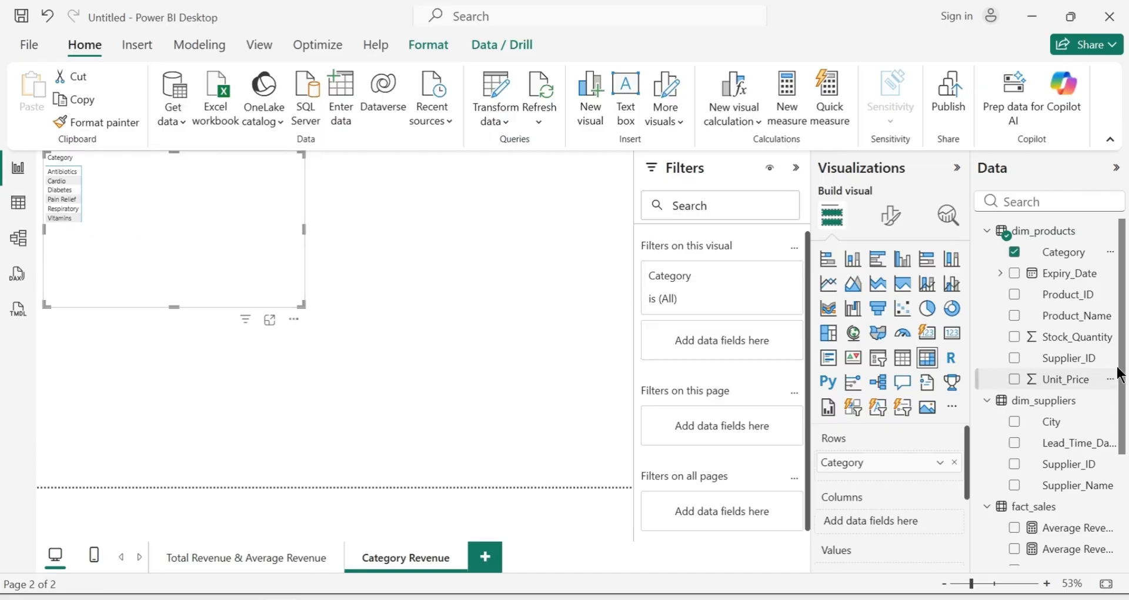
scroll(1121, 371, down, 5)
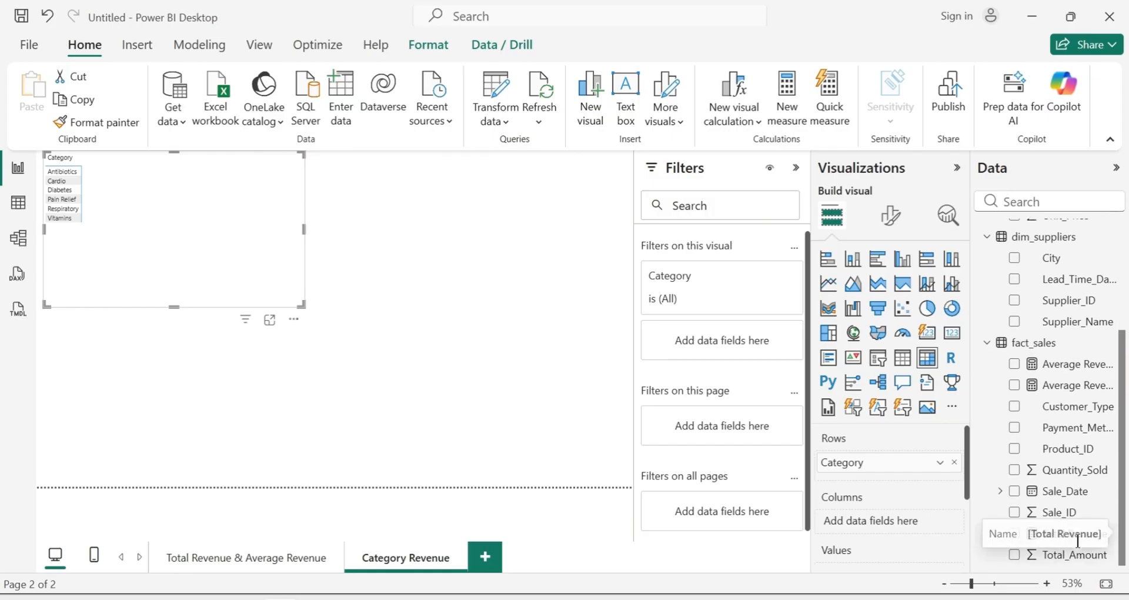
Add the Total Revenue measure from fact_sales to the values of the category matrix
drag(967, 483, 963, 509)
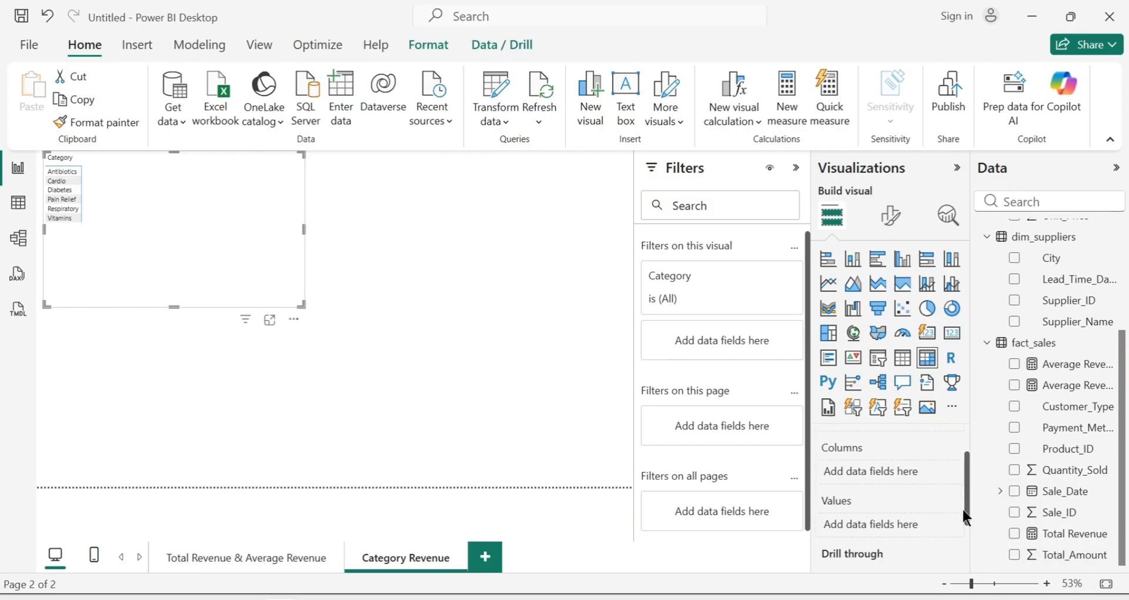
drag(1015, 534, 918, 522)
click(329, 348)
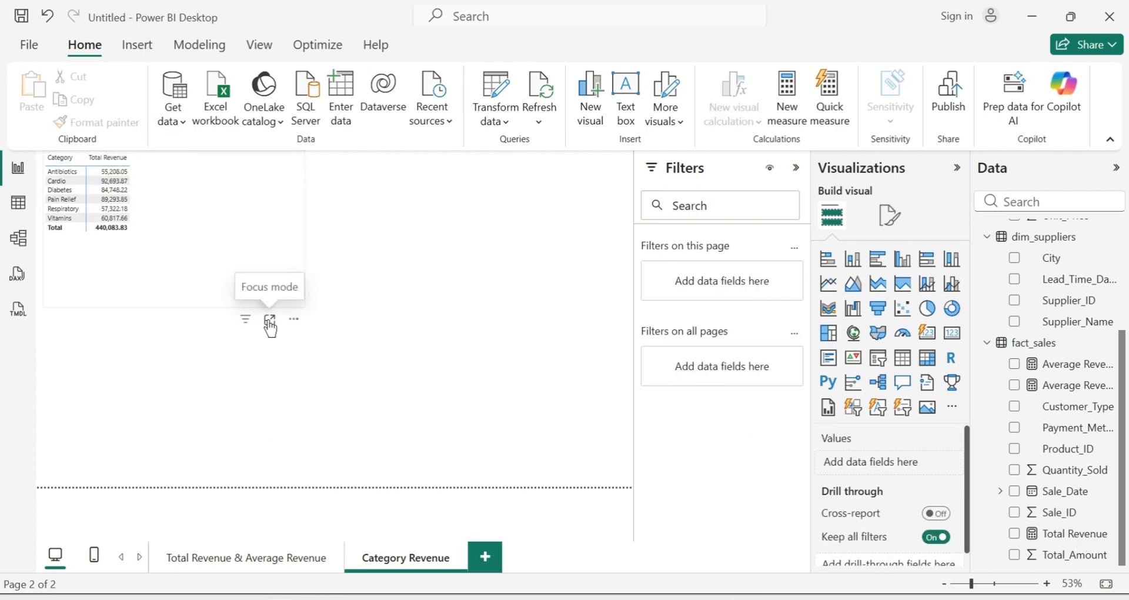
Open the matrix in focus mode and sort it by Total Revenue, trying both directions and ending in ascending order
click(270, 320)
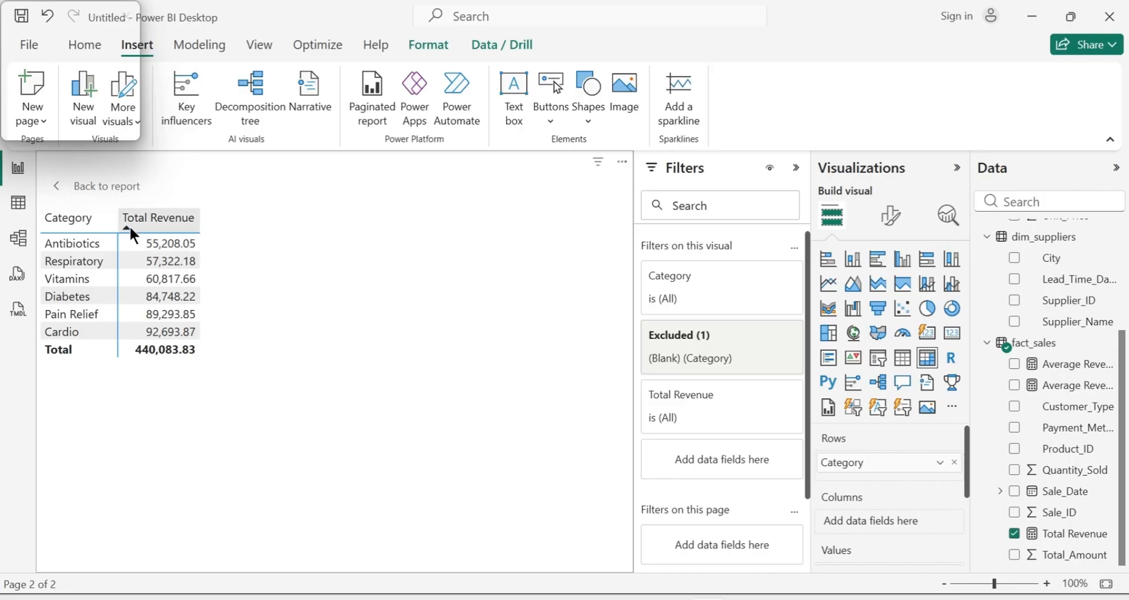
click(129, 234)
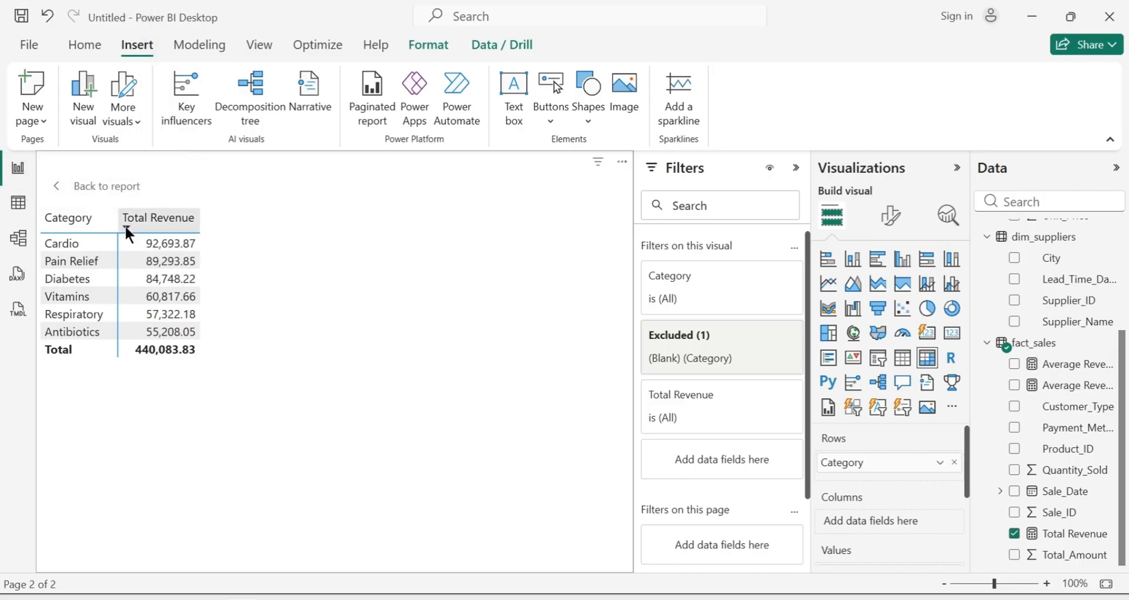
click(126, 229)
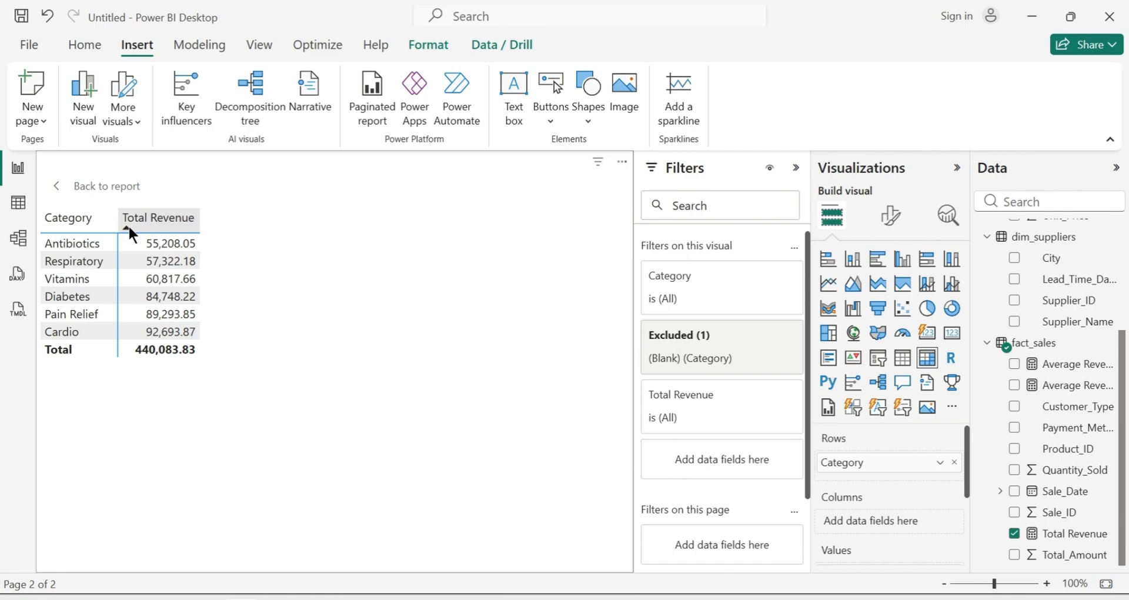
click(130, 235)
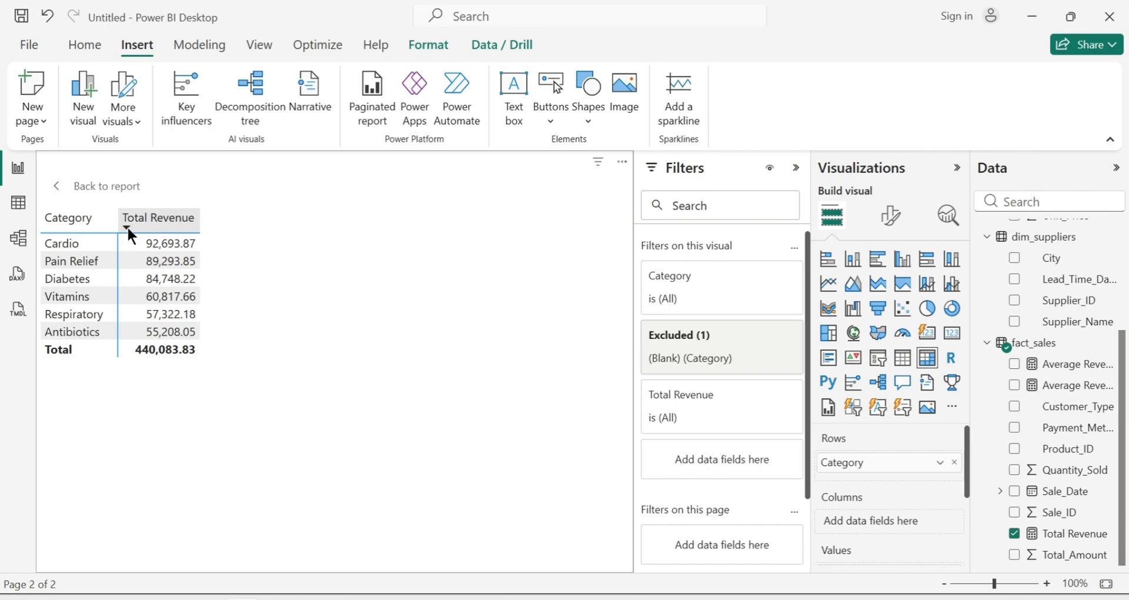
click(129, 231)
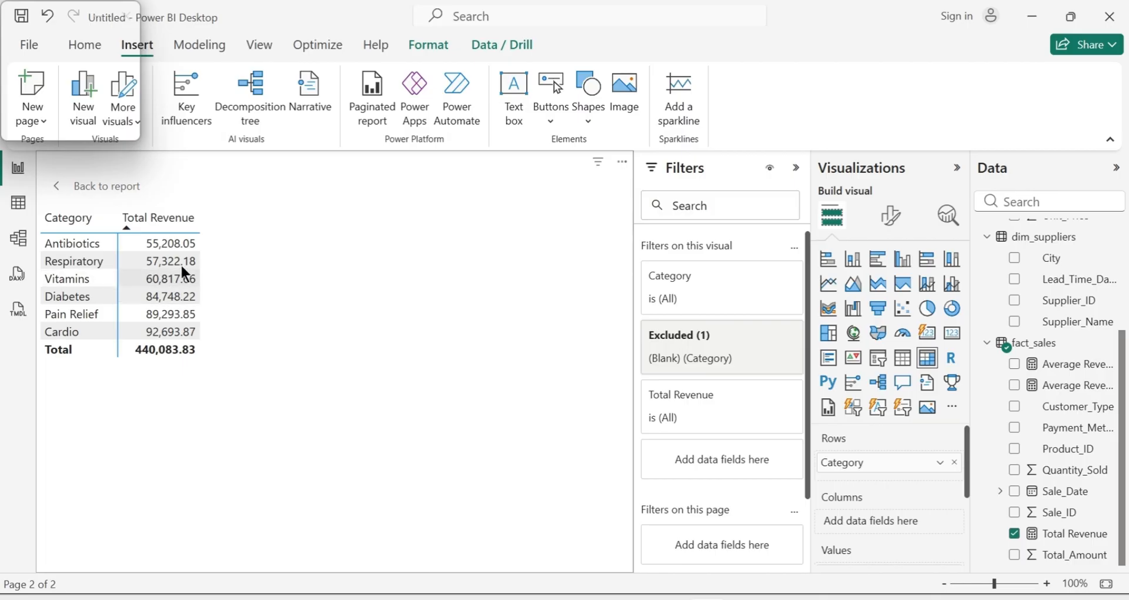
Preview the matrix as a stacked column chart, return to the report page, and change the visual back to a matrix
click(850, 264)
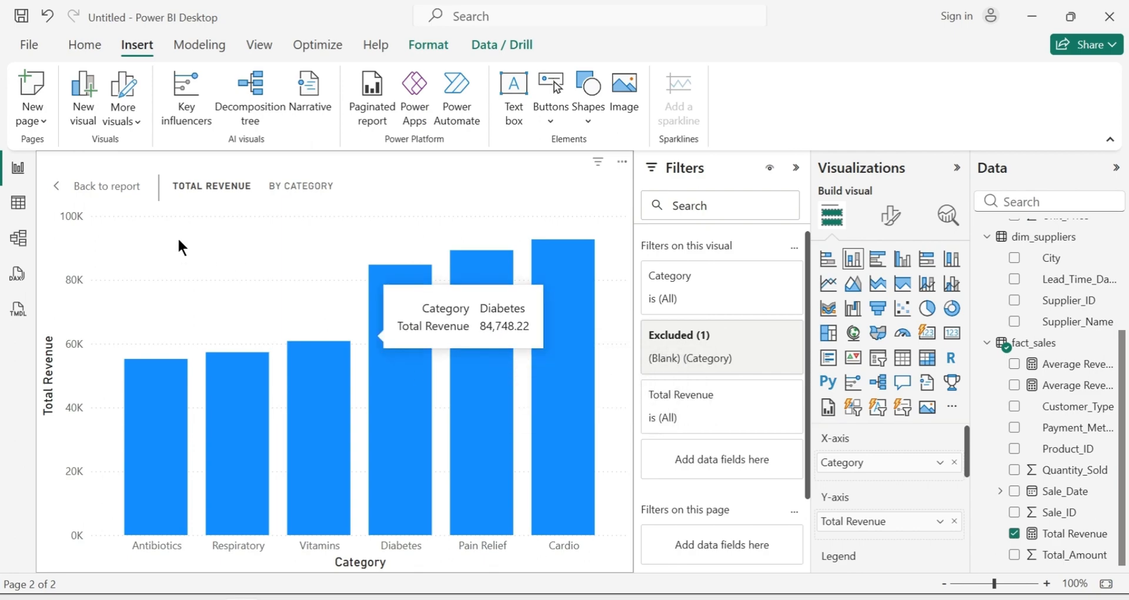
click(101, 186)
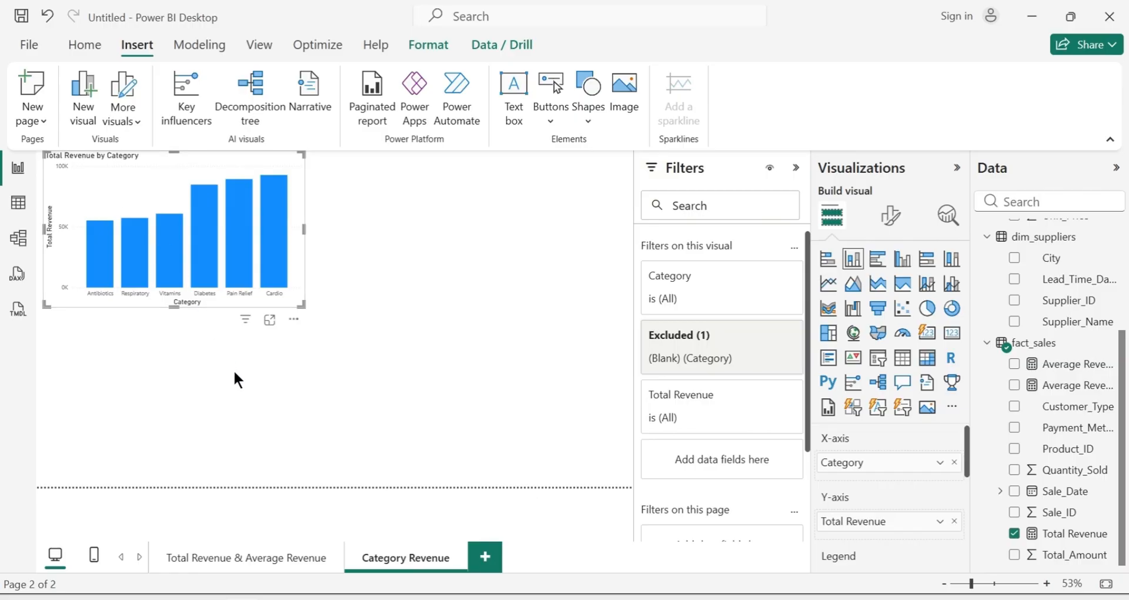
click(927, 358)
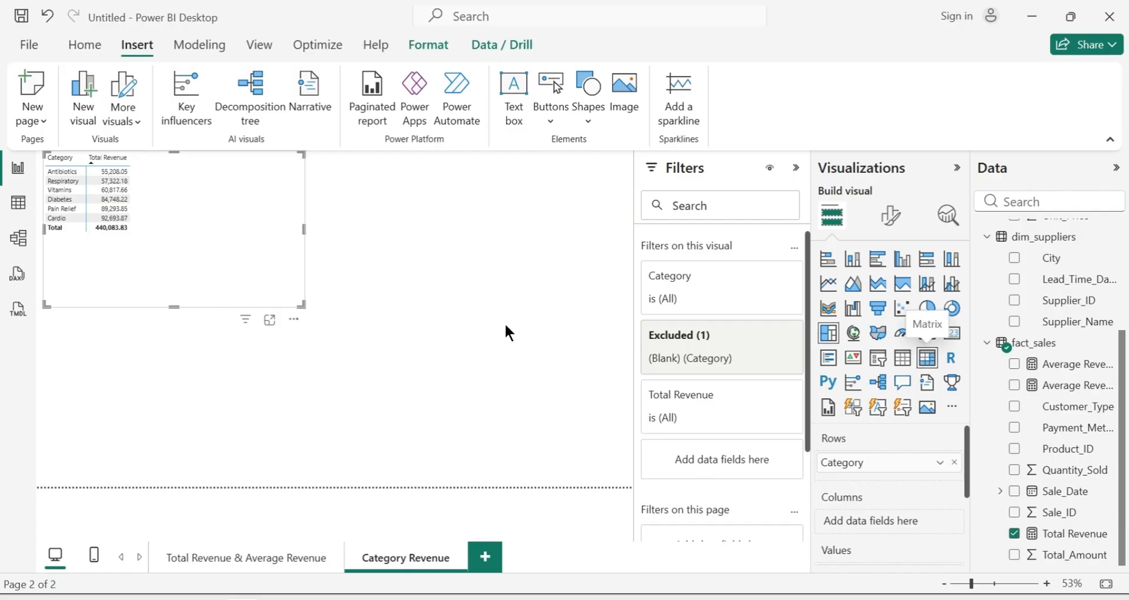
click(235, 366)
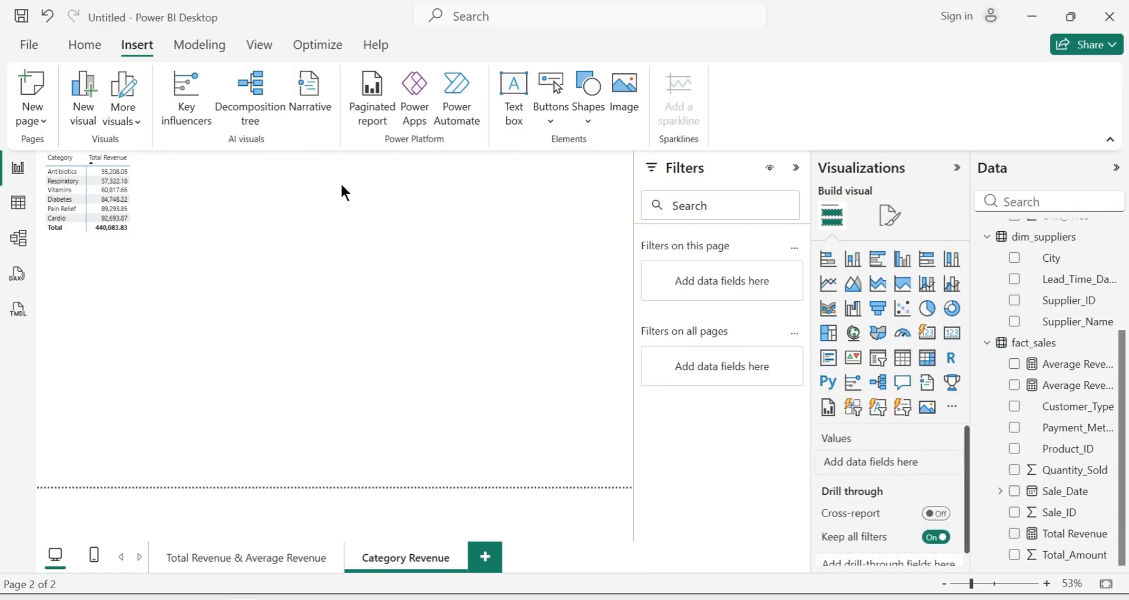
Examine the dim_products and fact_sales tables and their fields in the table view, and return to the report page
mouse_move(80, 193)
click(18, 203)
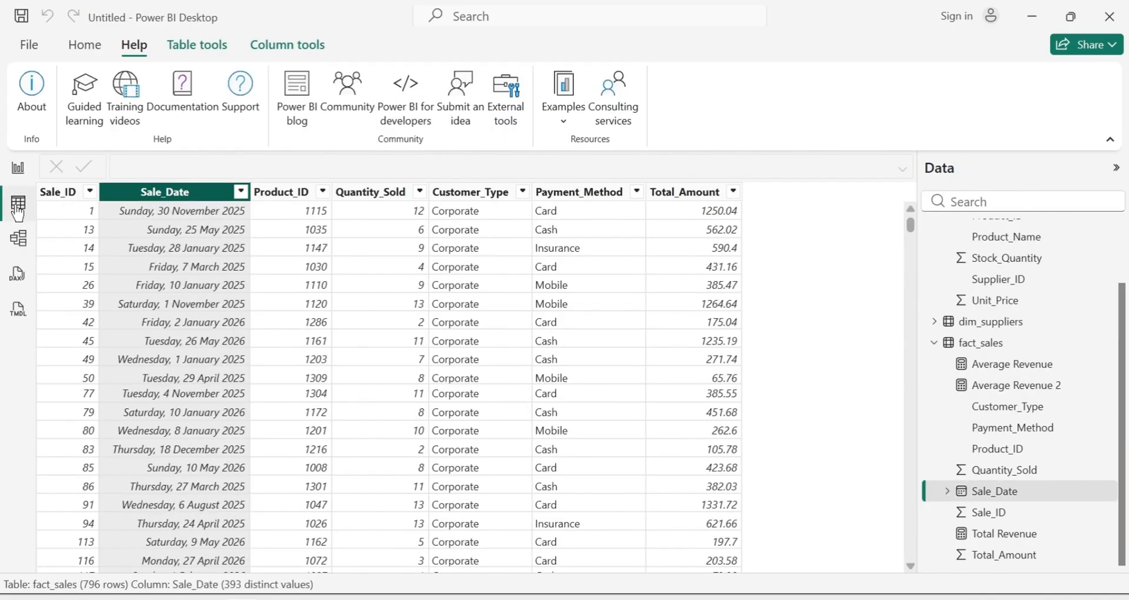
scroll(1118, 340, up, 2)
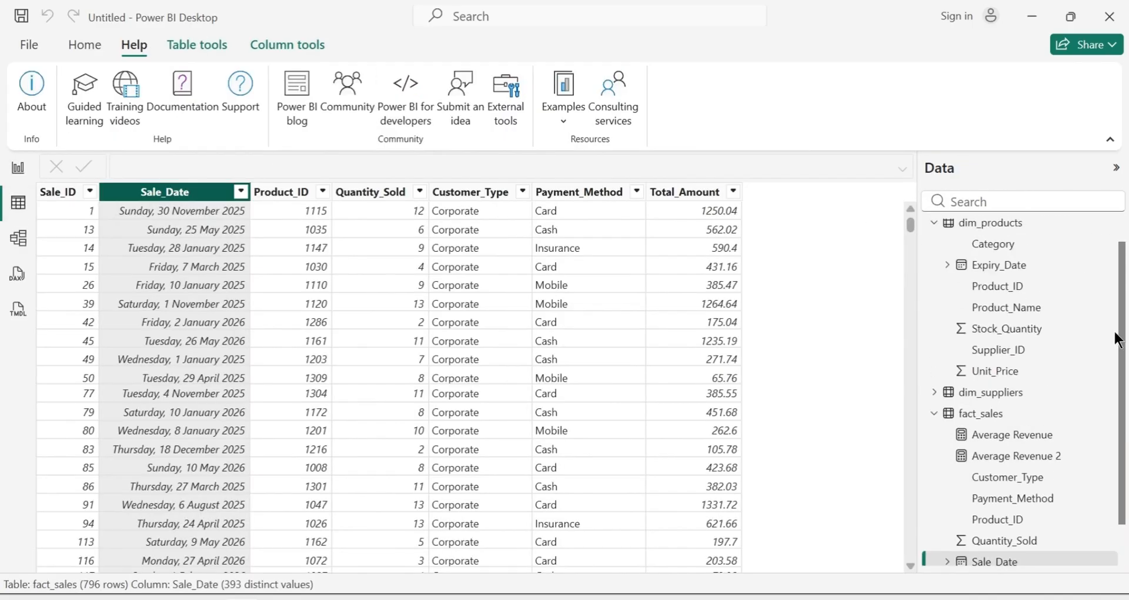
drag(1116, 333, 1116, 274)
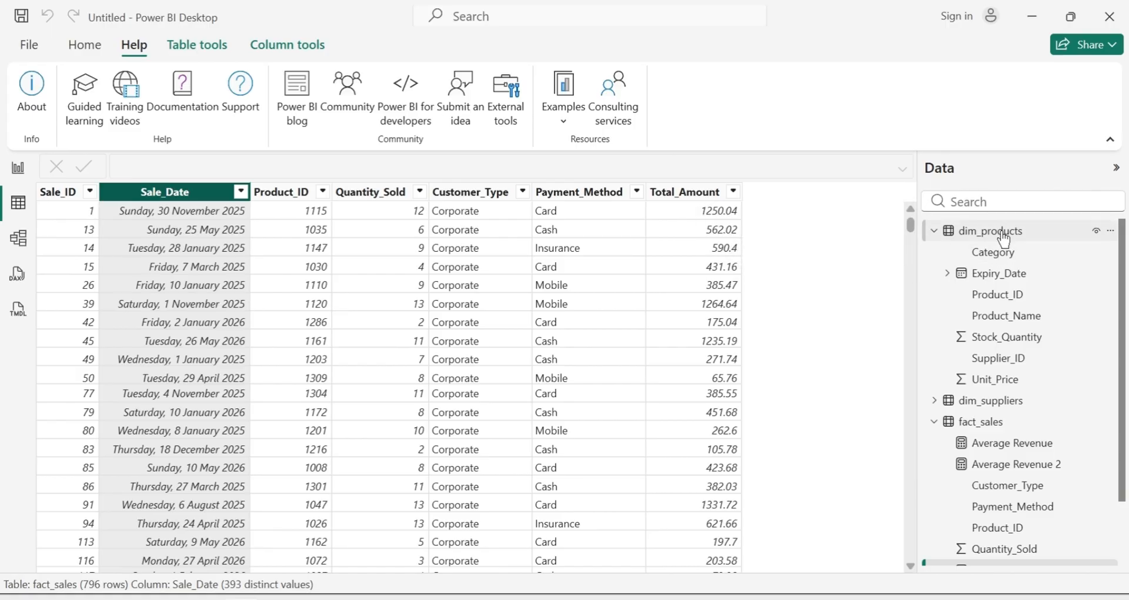
drag(1125, 287, 1124, 469)
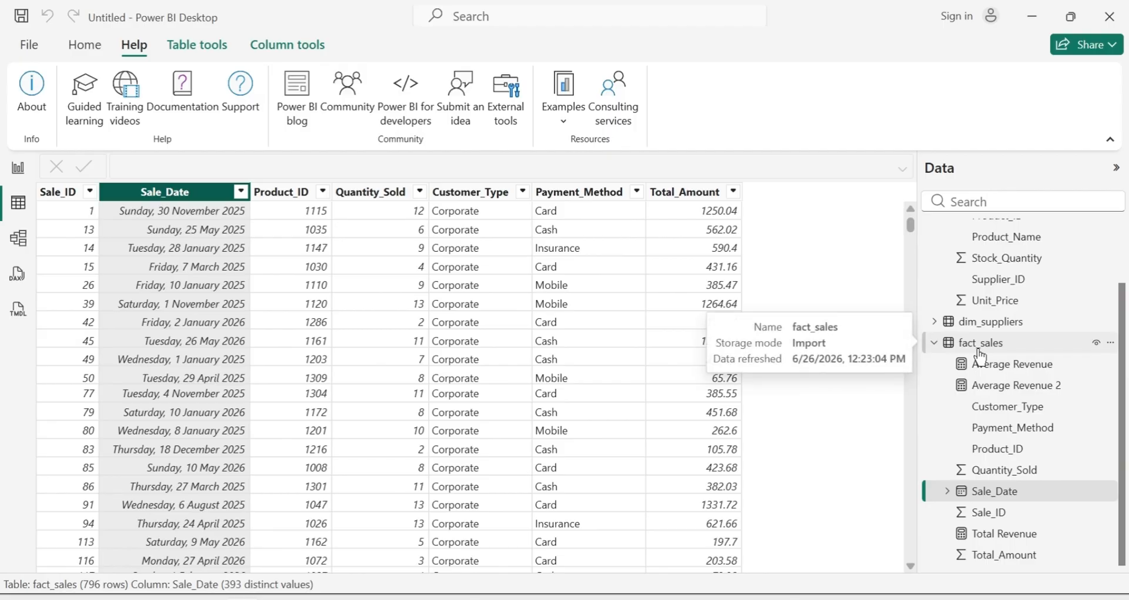
click(18, 168)
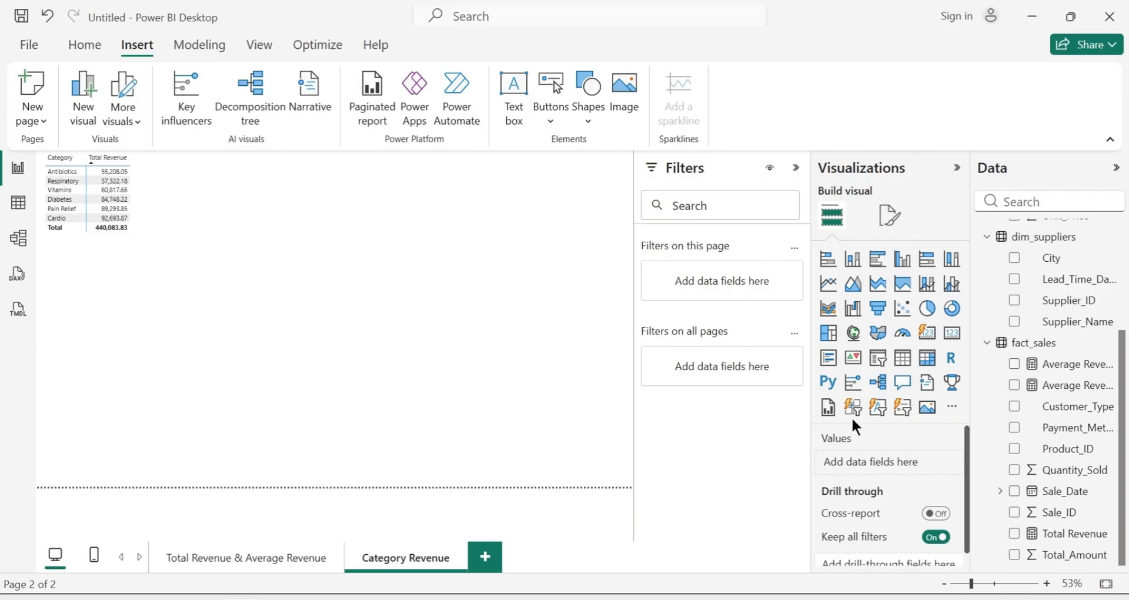
Create the fact_sales measure Antibiotics Revenue = CALCULATE([Total Revenue], dim_products[Category] = "Antibiotics")
right_click(1053, 356)
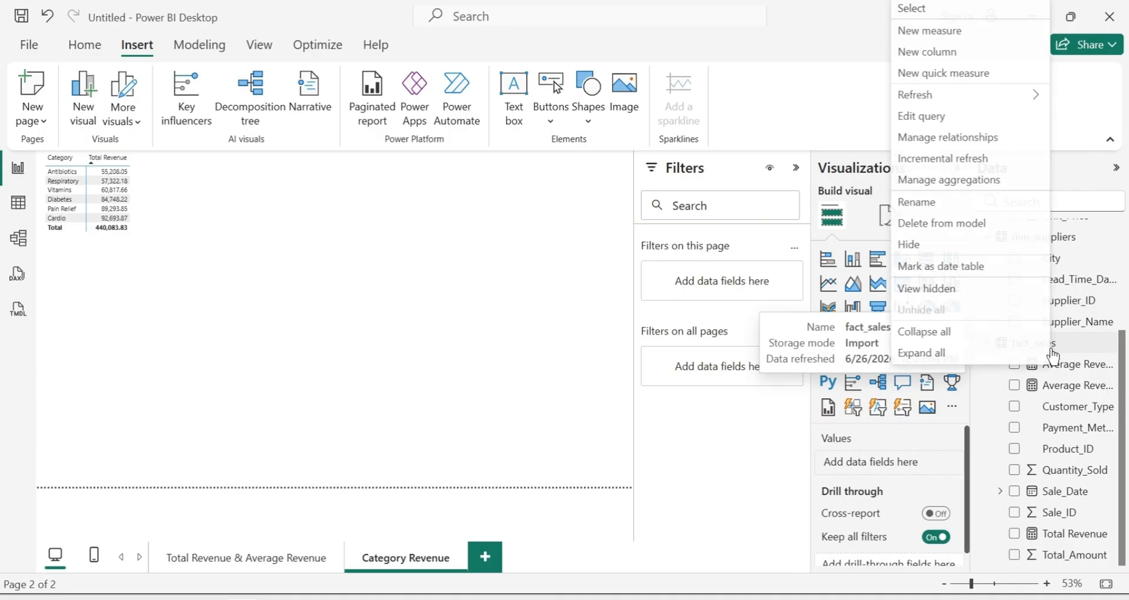
click(936, 35)
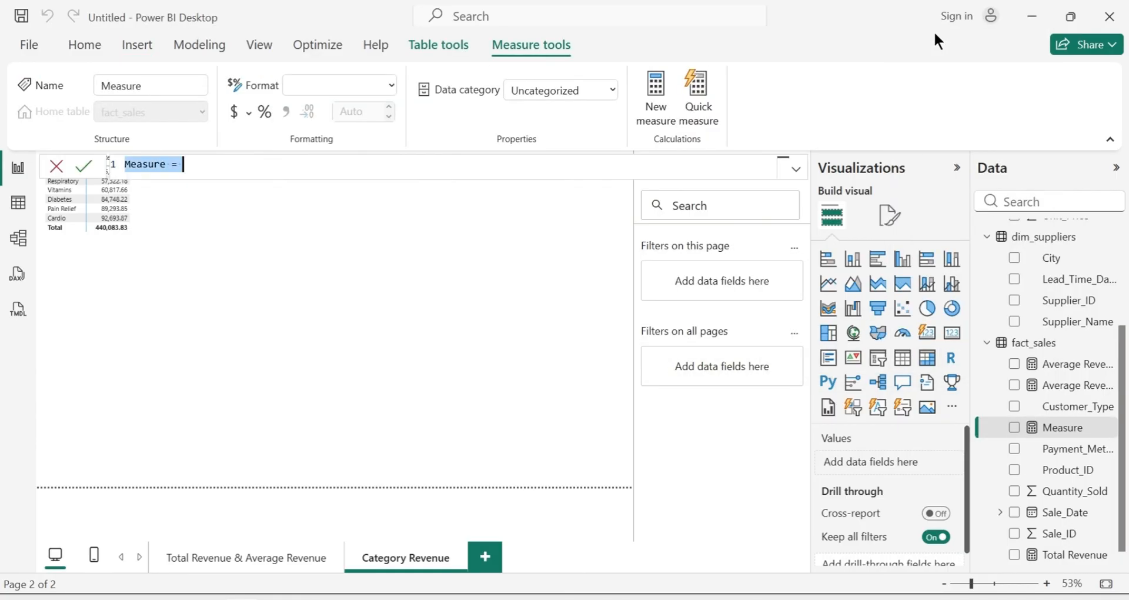
key(BackSpace)
text(Ant)
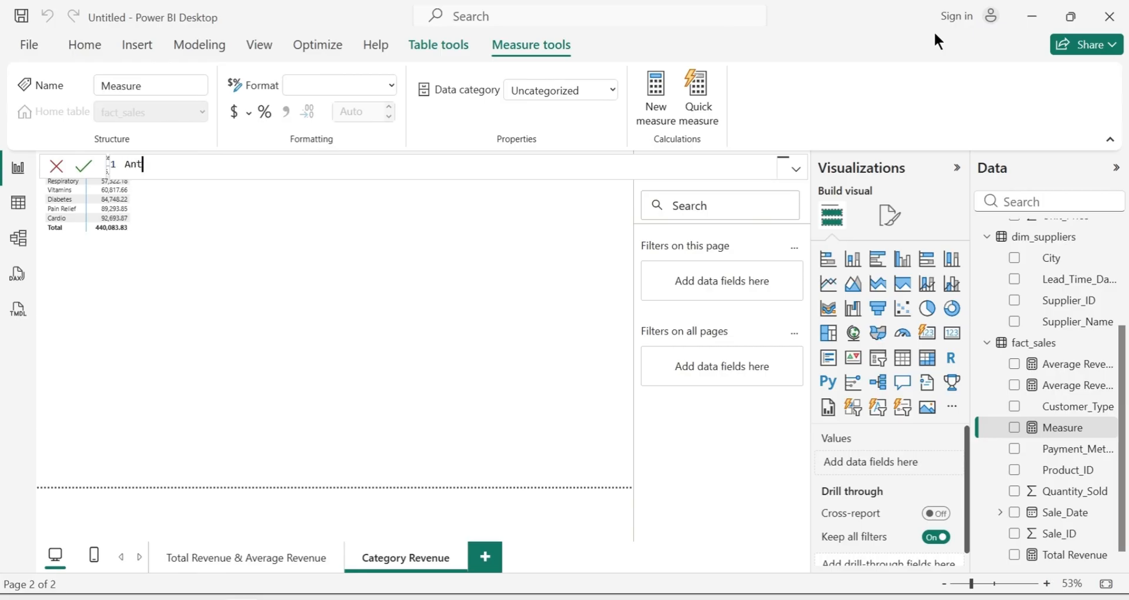
text(ibiotics Revenue =)
text(CALCULAT)
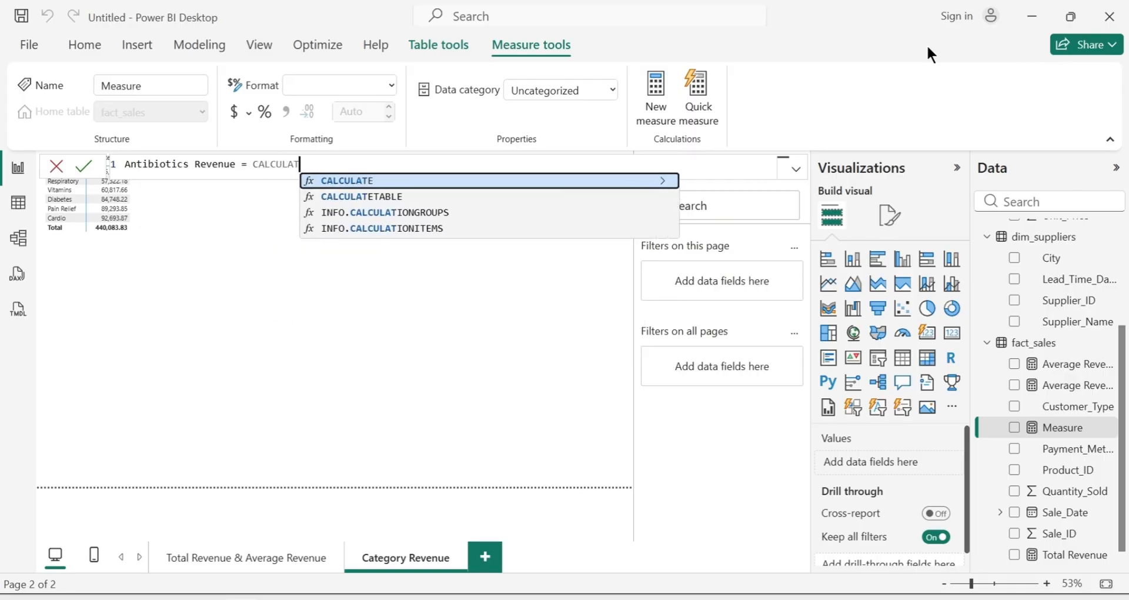
text(E()
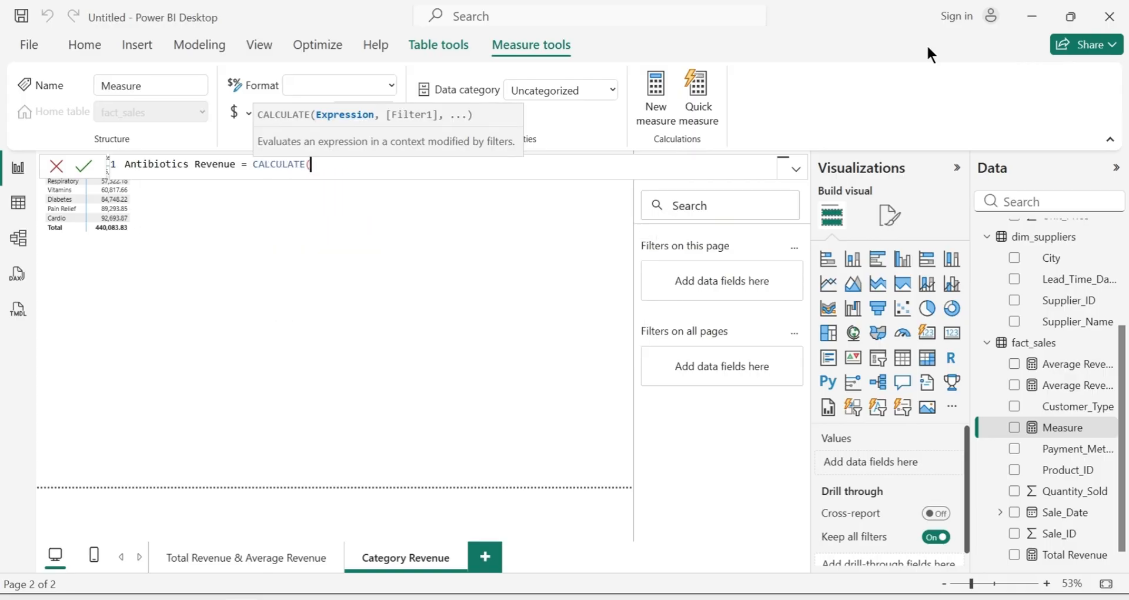
text([)
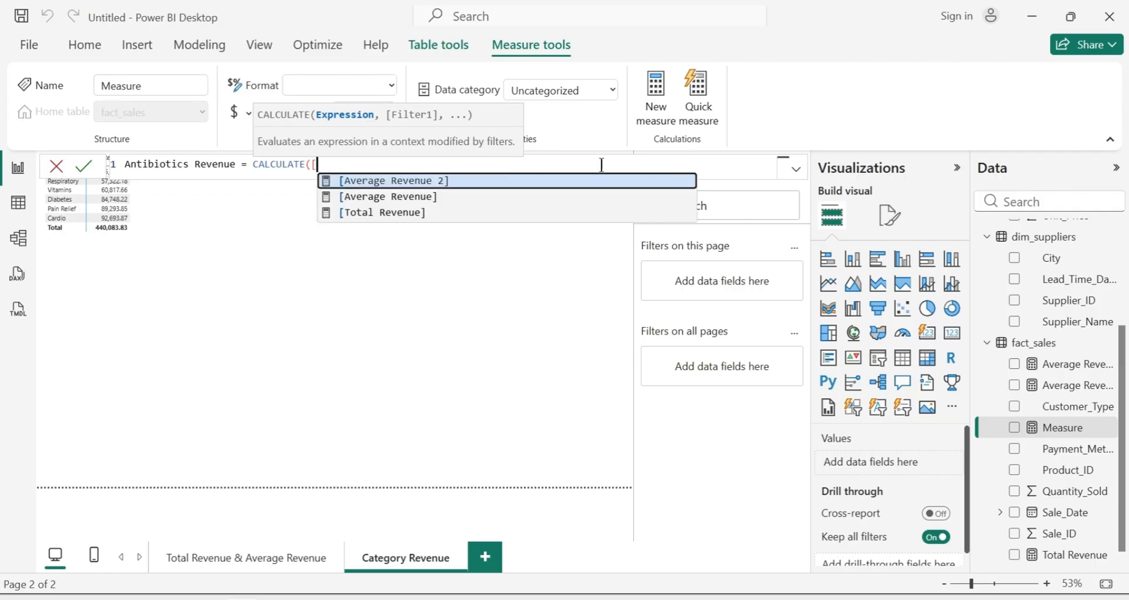
click(415, 210)
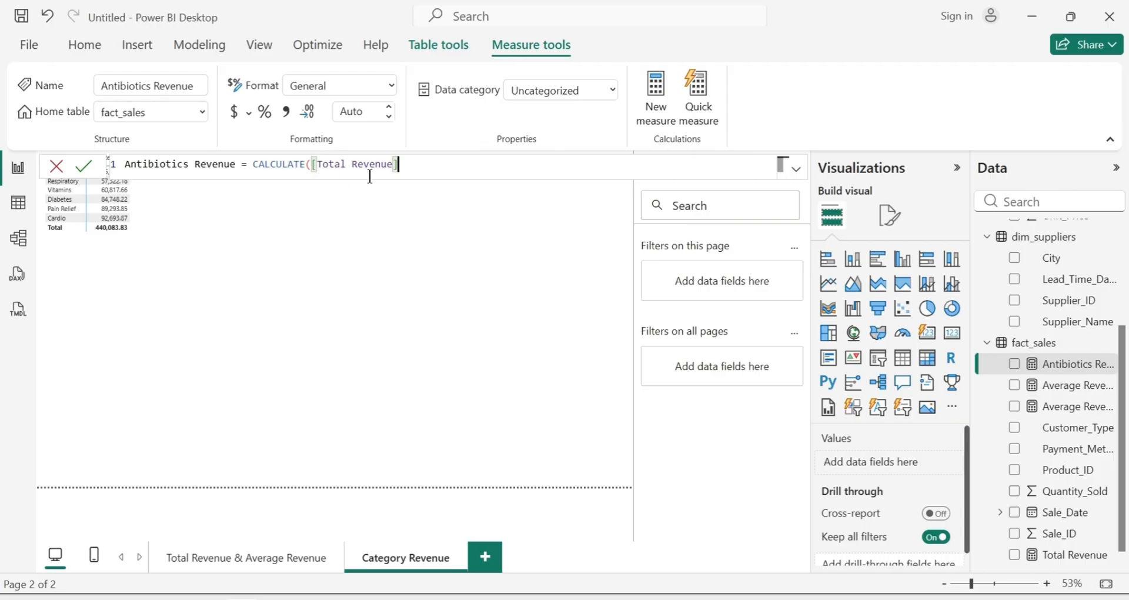
text(,)
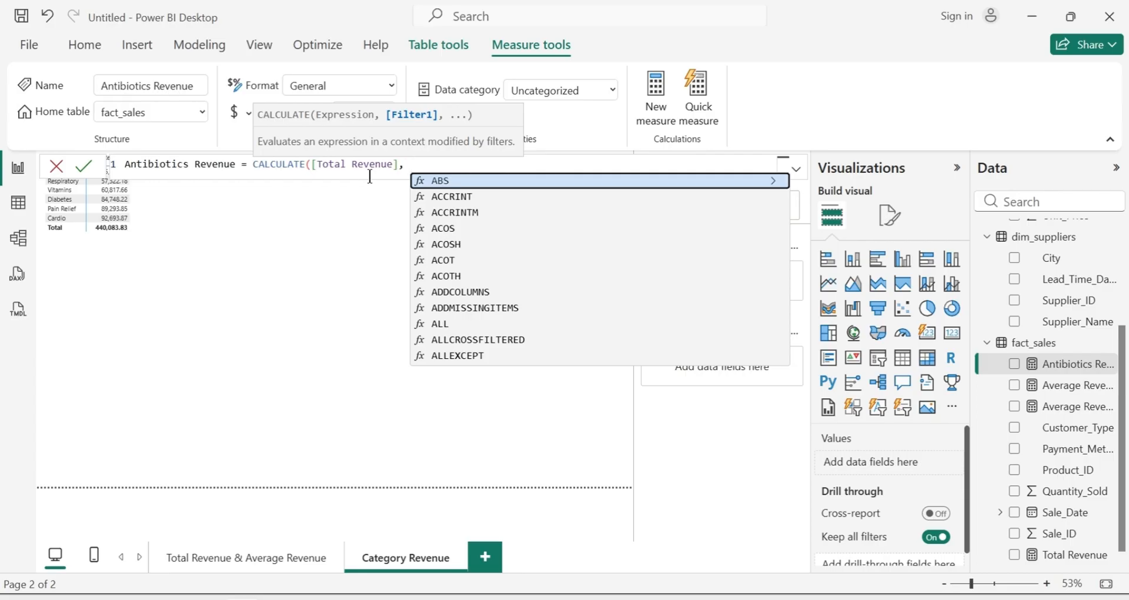
text(DIM)
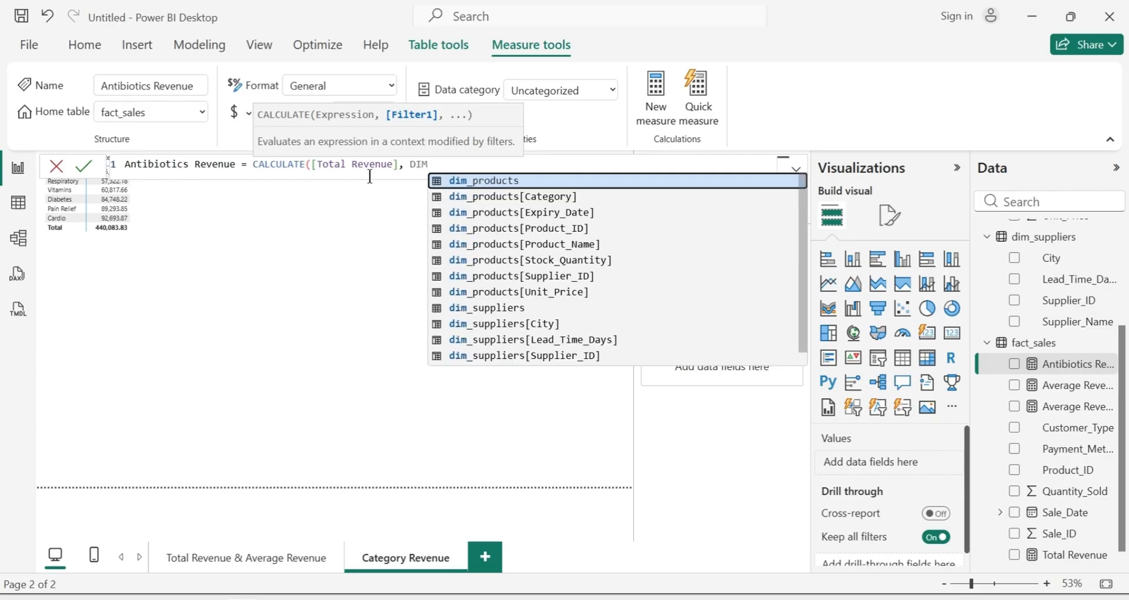
click(525, 198)
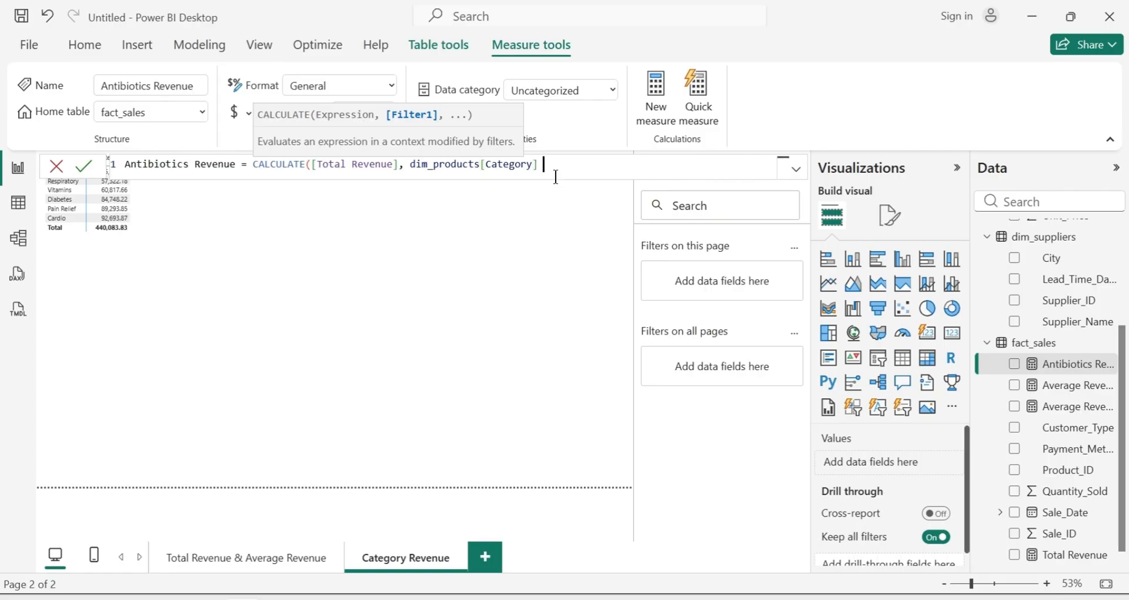
text(= "Antibiotics"))
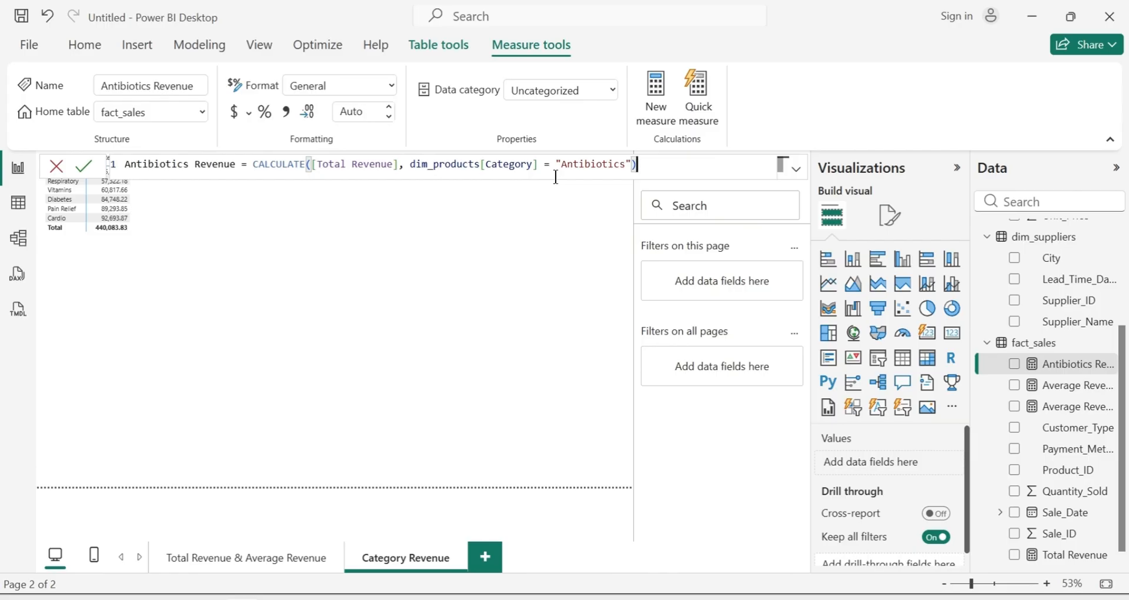
key(Return)
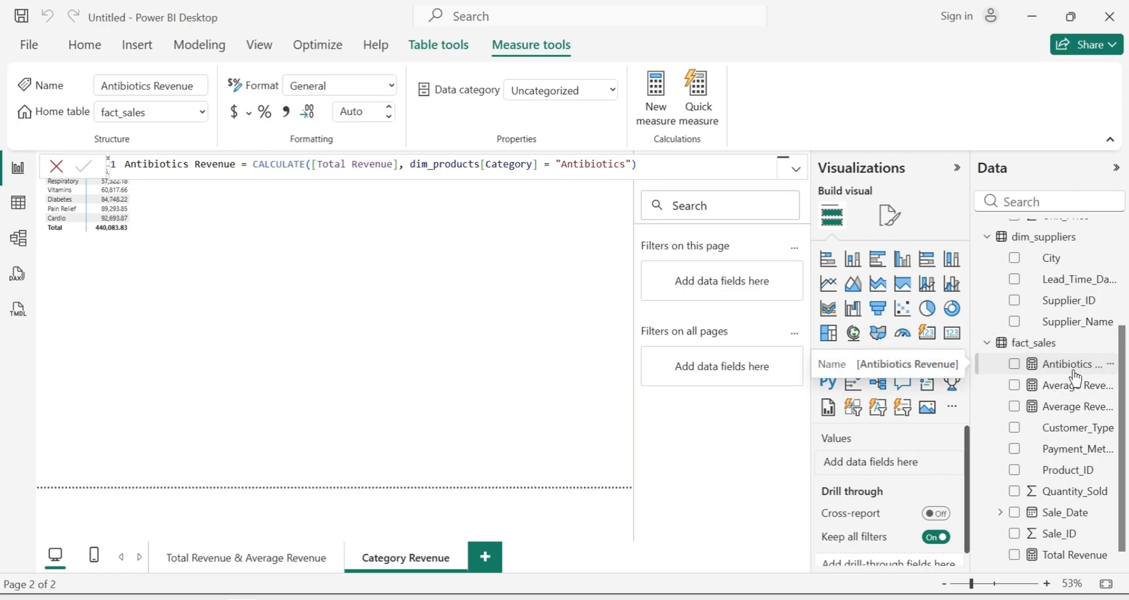
Add a card visual showing the Antibiotics Revenue measure, shrunk to about half width and placed beside the matrix columns
click(464, 380)
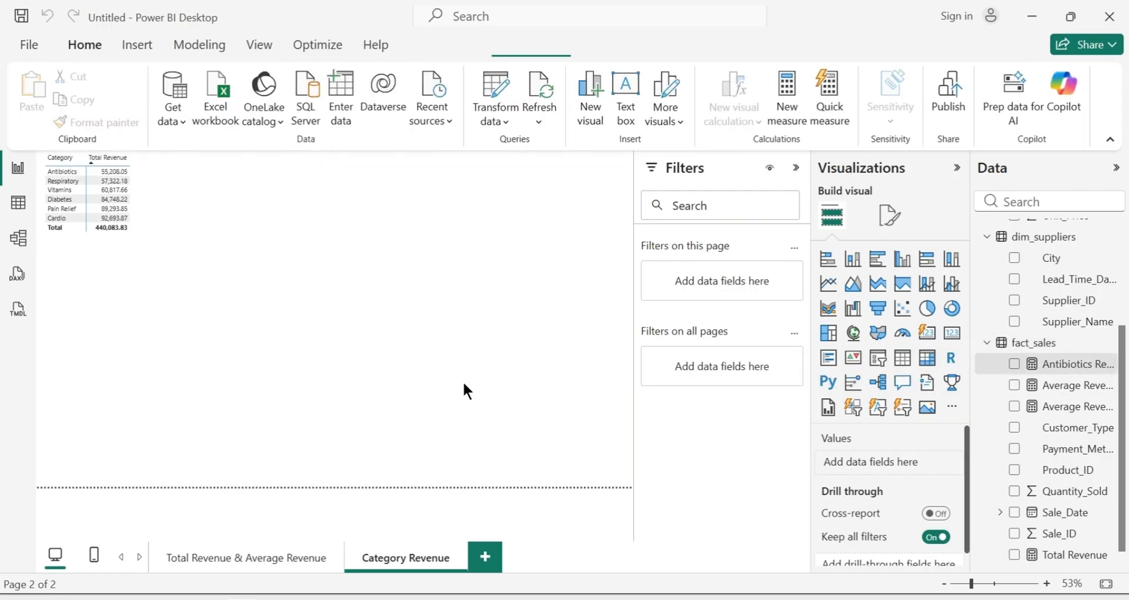
click(949, 341)
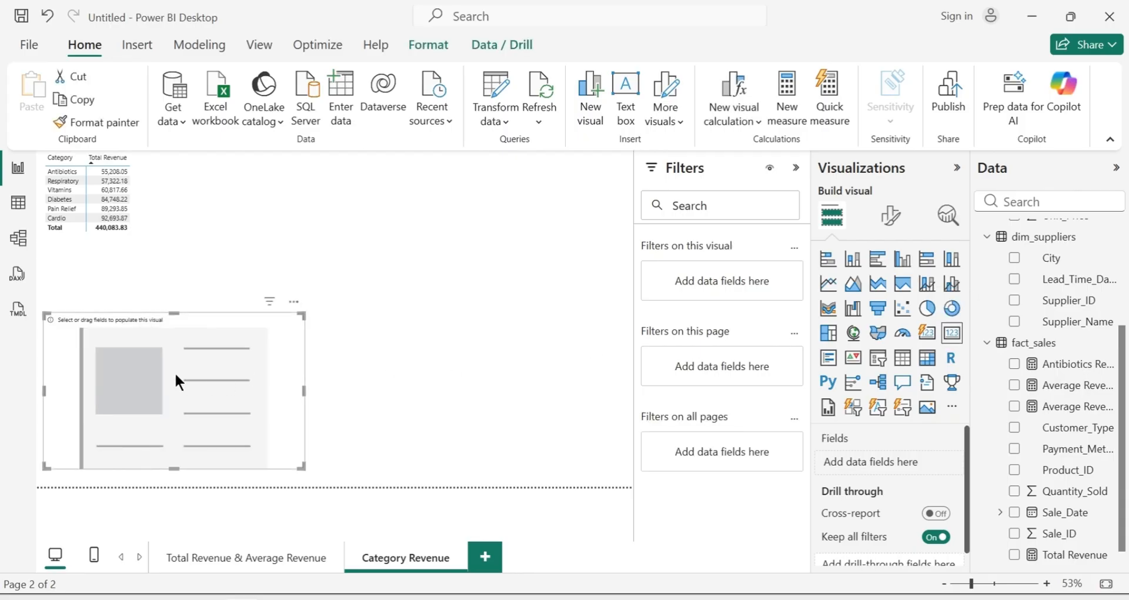
drag(175, 372, 281, 200)
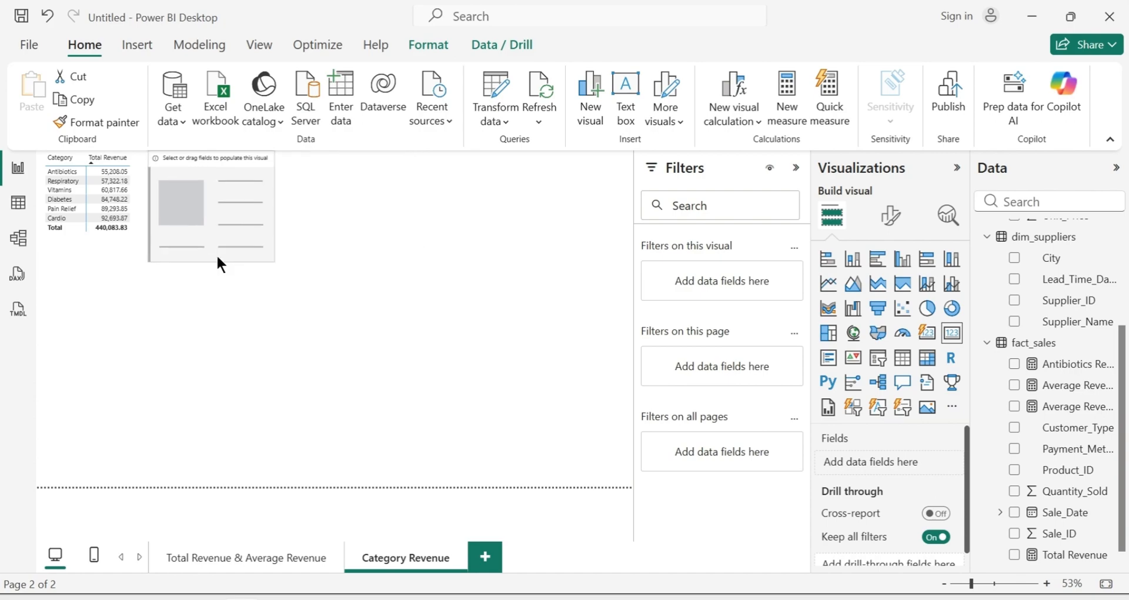
drag(217, 255, 218, 263)
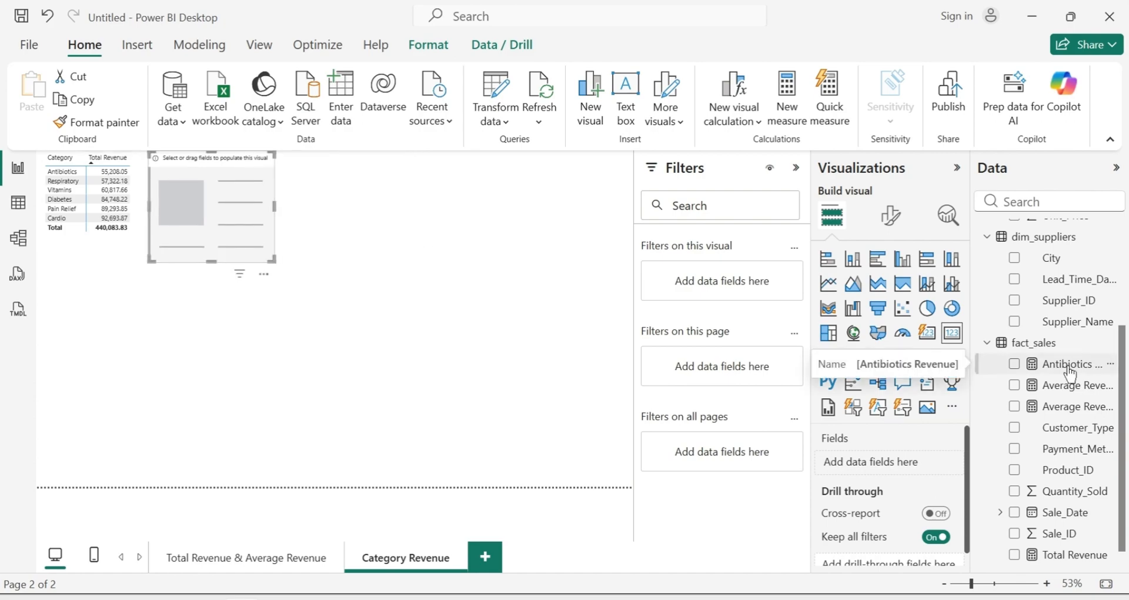
drag(1062, 373, 222, 207)
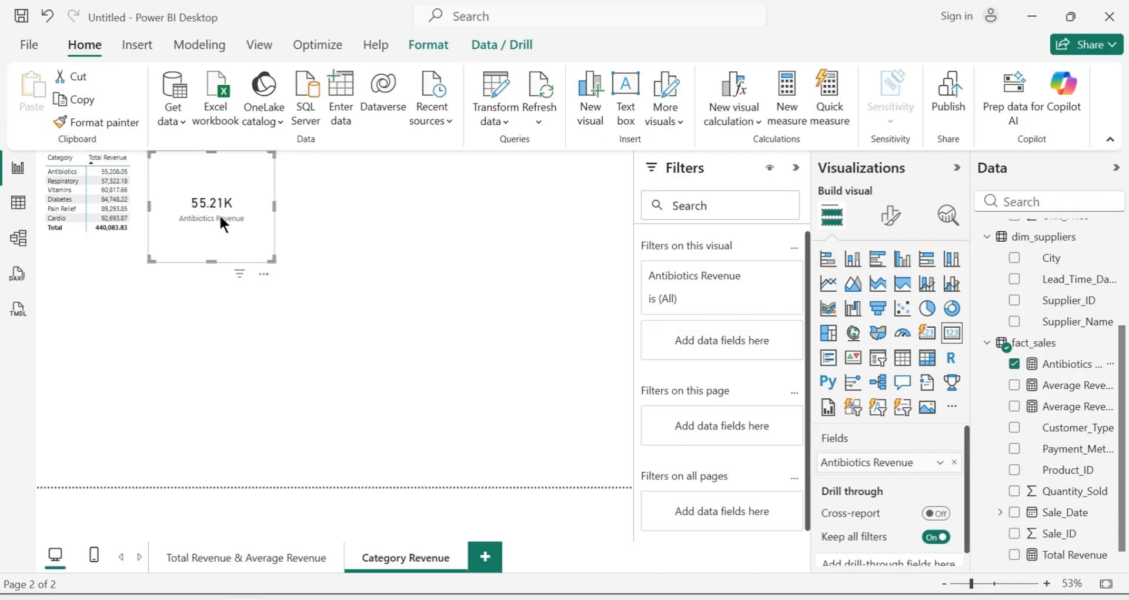
Format the Antibiotics Revenue measure as a decimal number with 3 decimal places
click(1066, 365)
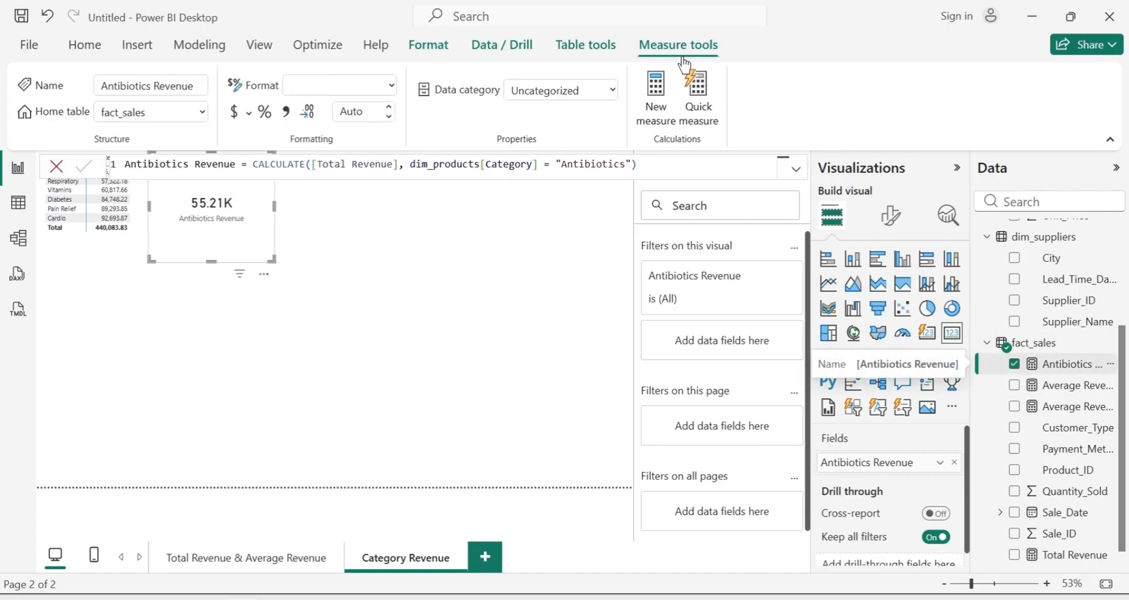
click(306, 113)
click(390, 107)
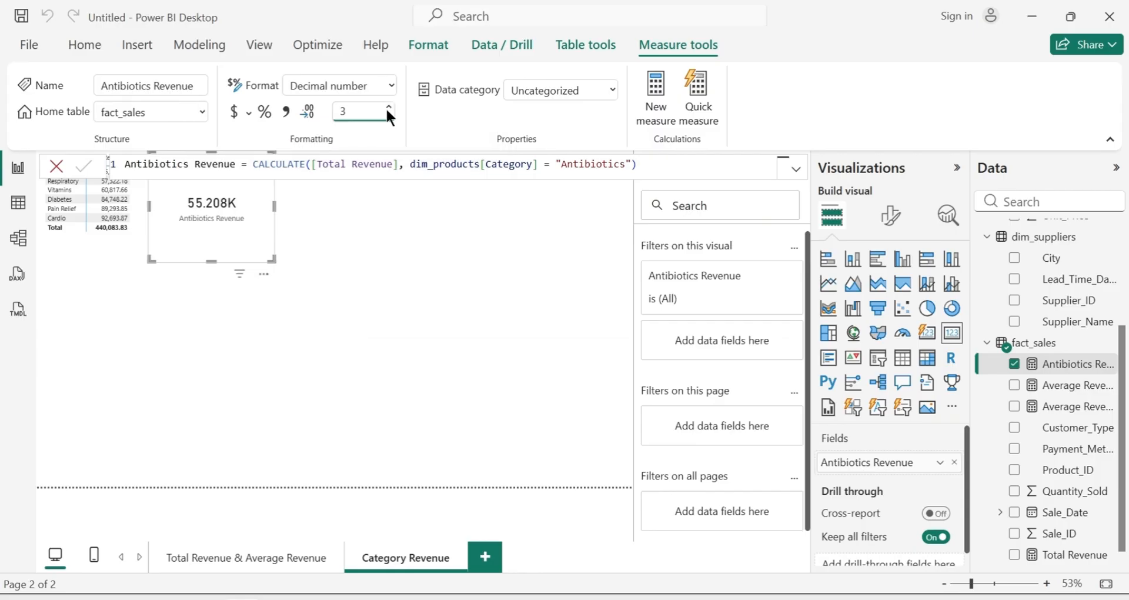
Try 5 decimal places on the Antibiotics Revenue measure and compare the card with the matrix's Antibiotics row
click(389, 108)
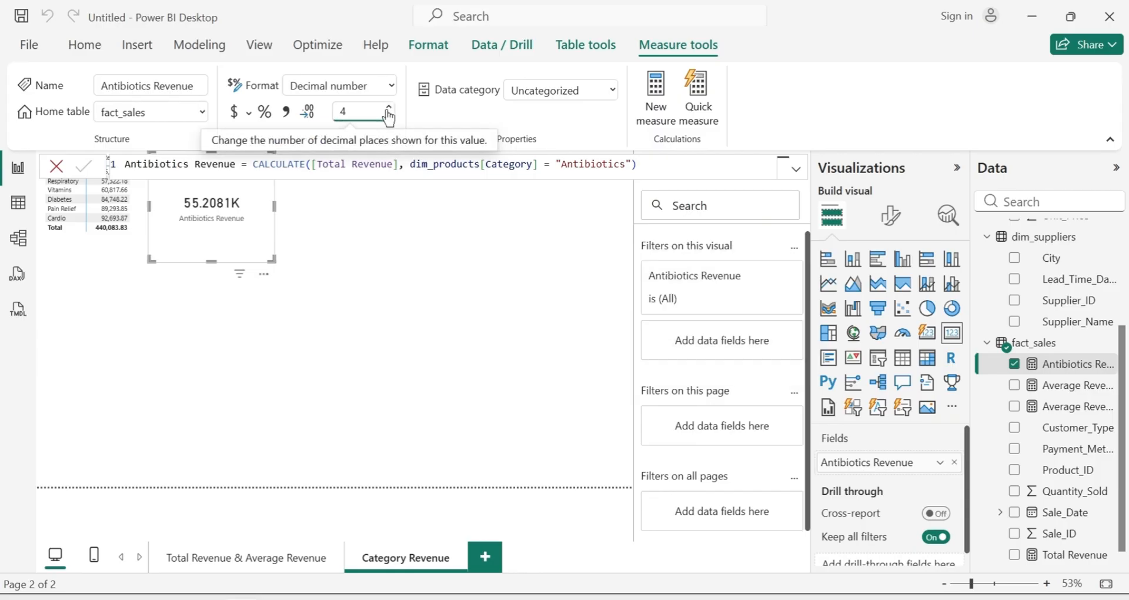
click(389, 107)
click(233, 302)
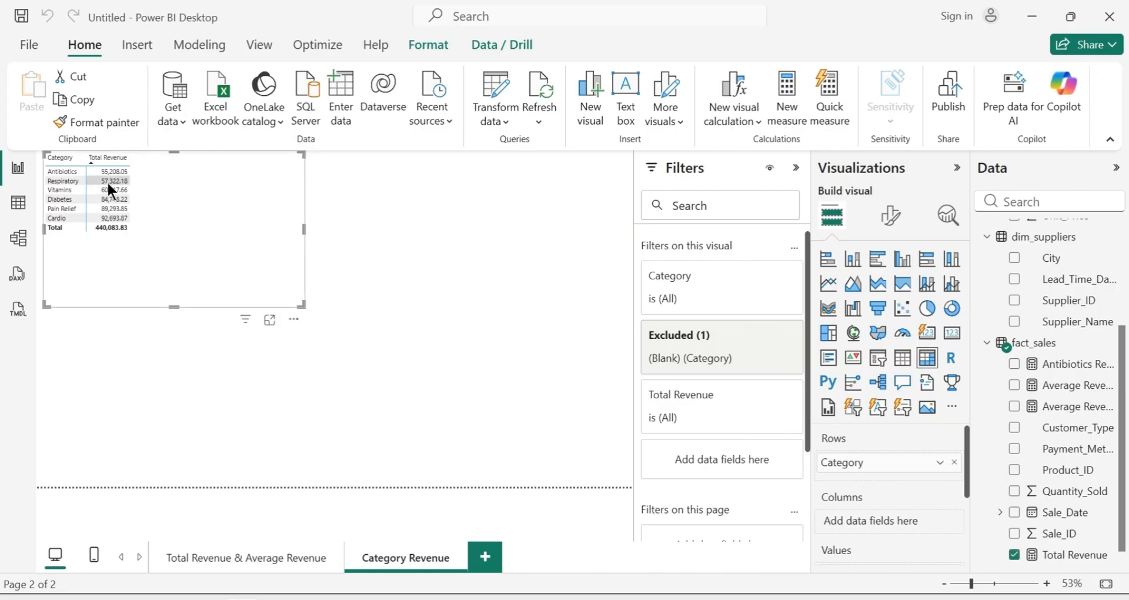
click(263, 415)
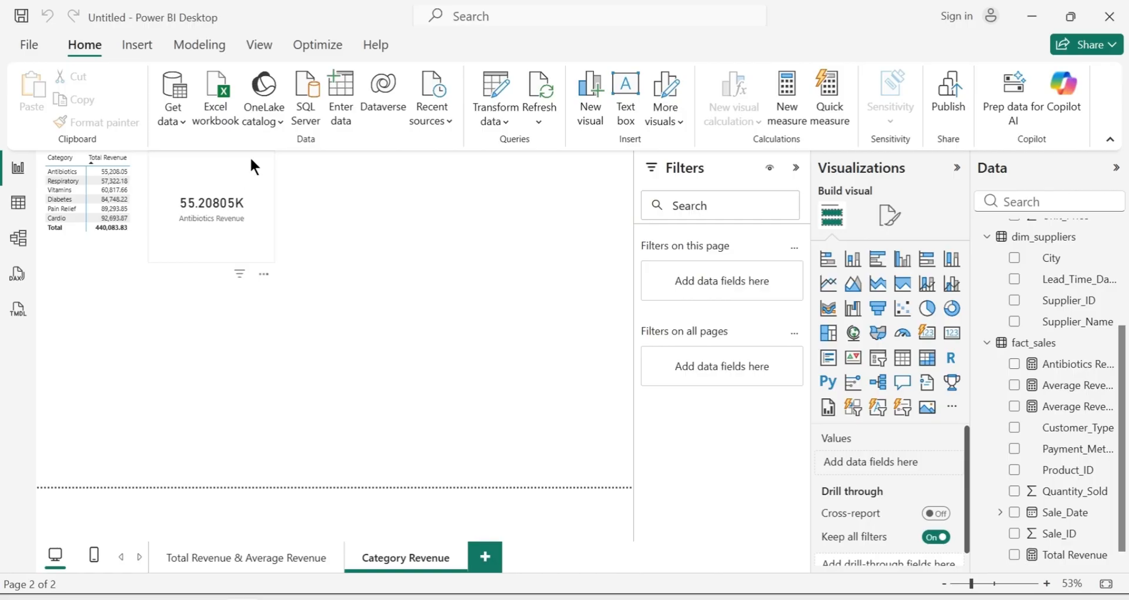
click(1015, 364)
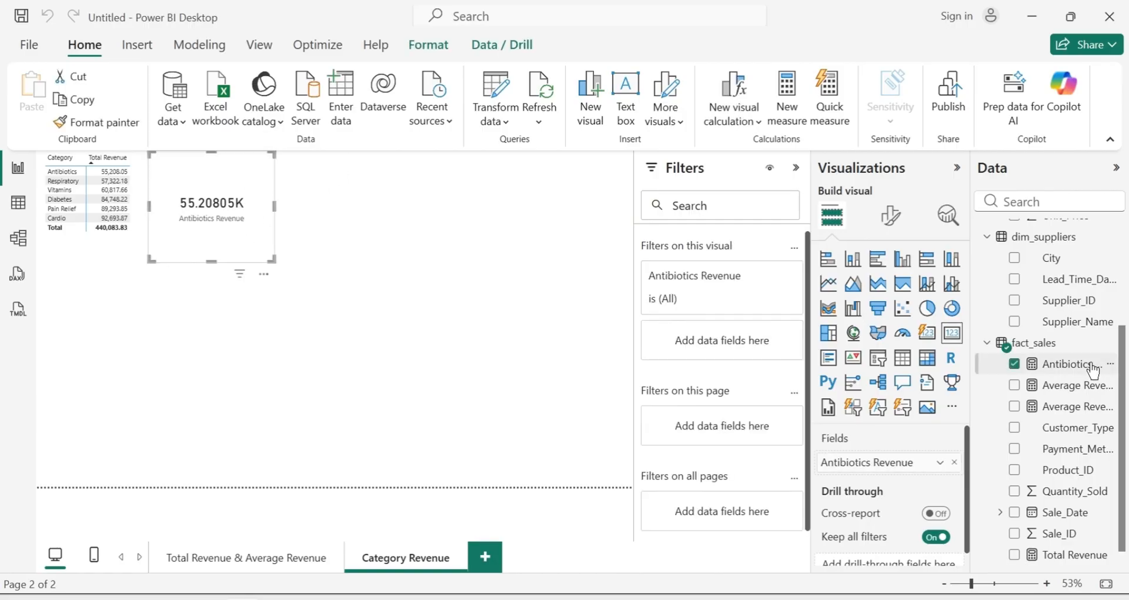
click(206, 376)
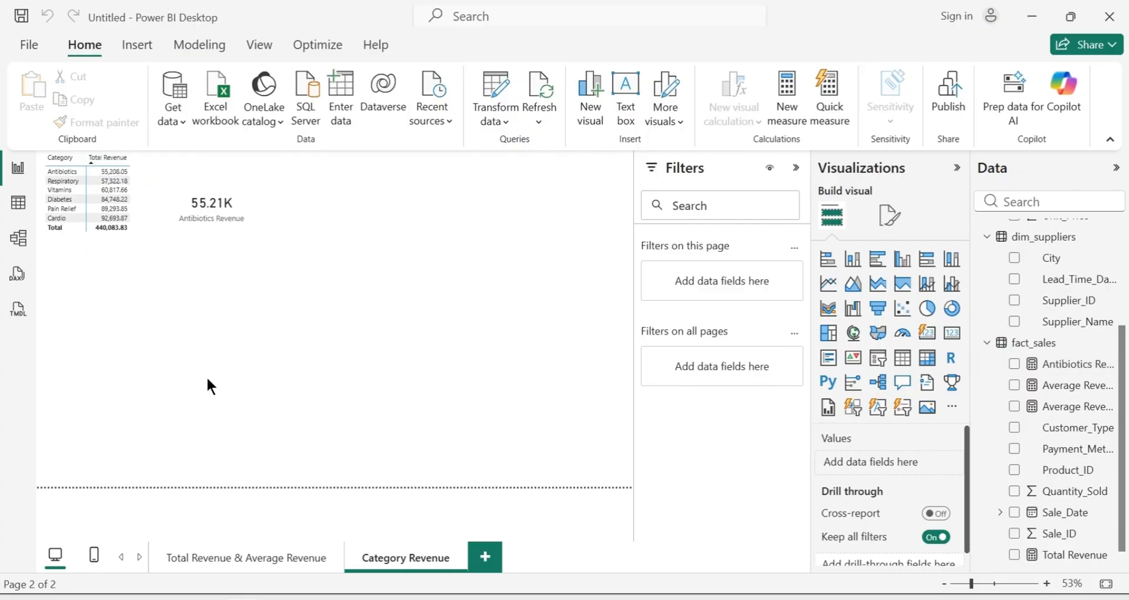
Create the fact_sales measure Respiratory Revenue = CALCULATE([Total Revenue], dim_products[Category] = "Respiratory")
right_click(1059, 348)
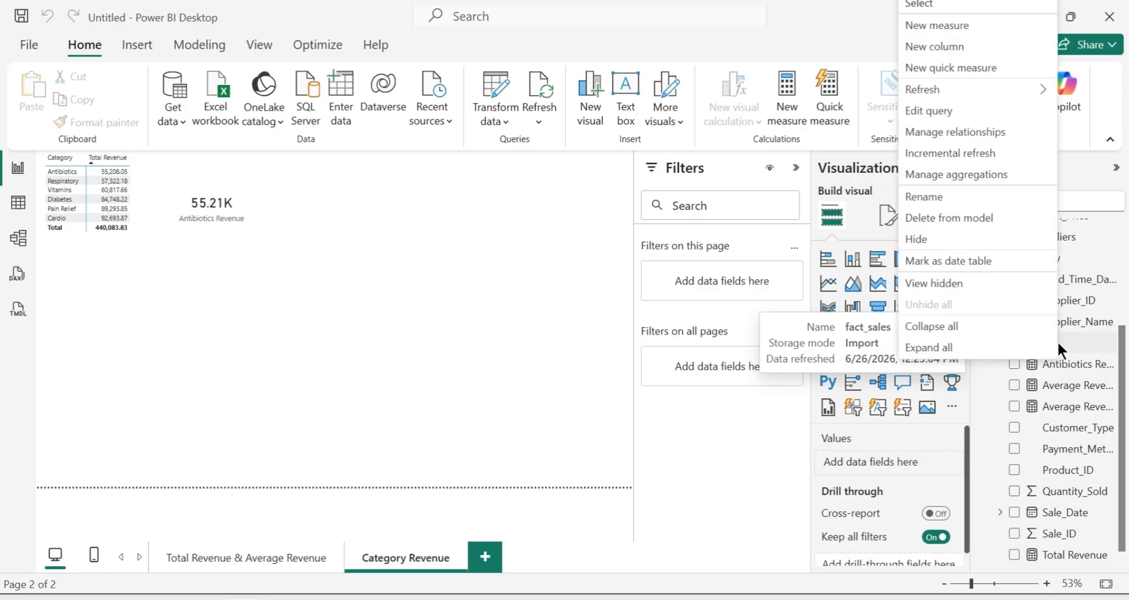
click(989, 34)
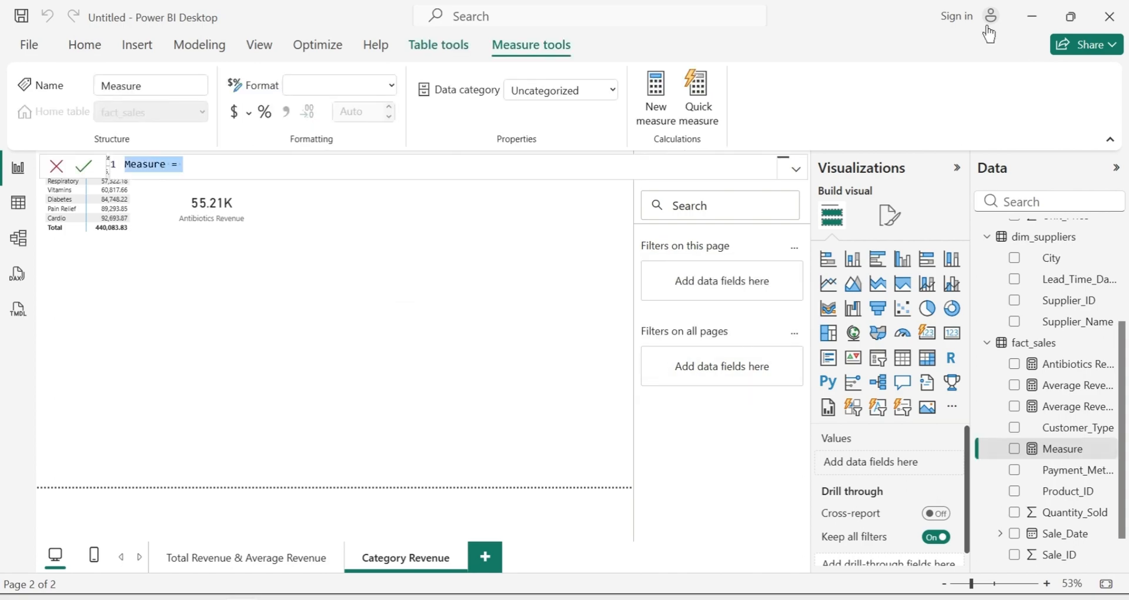
key(BackSpace)
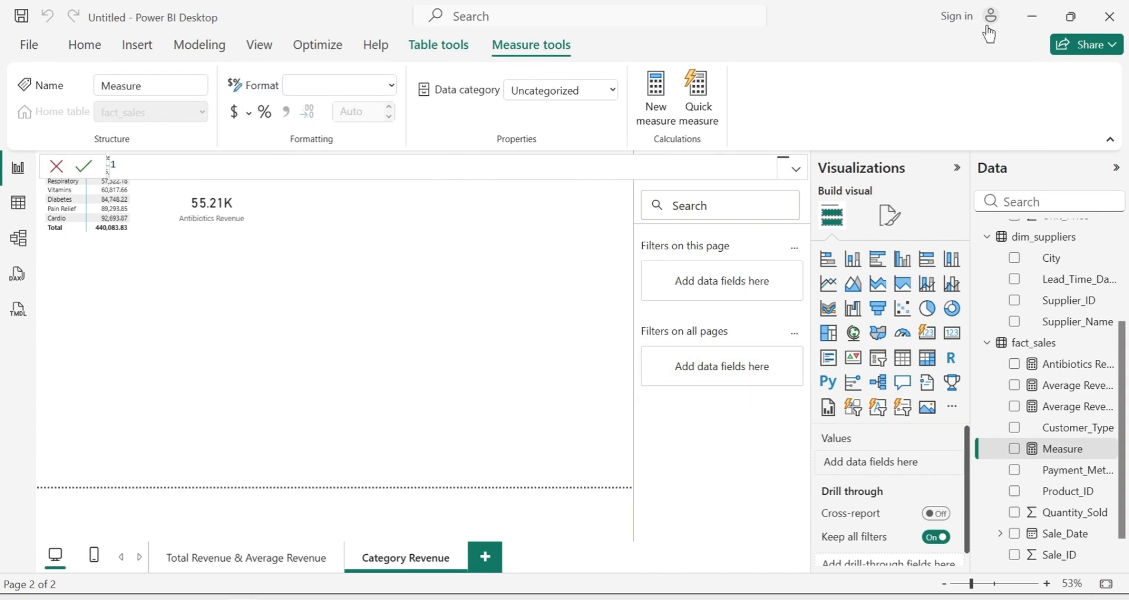
text(Respiratory Revenue = )
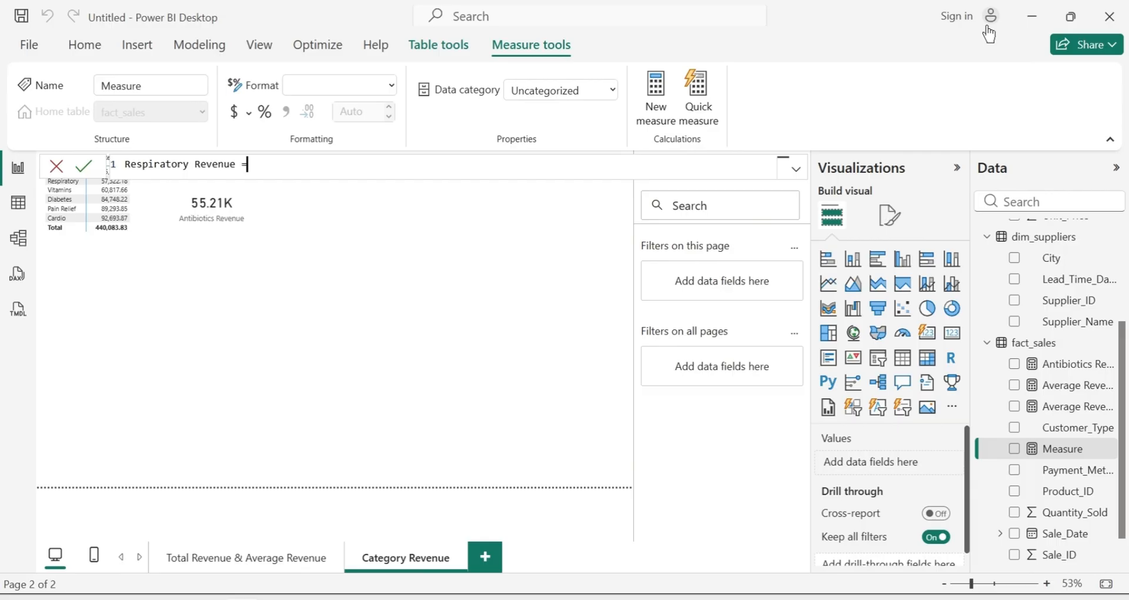
text(CALCULATE)
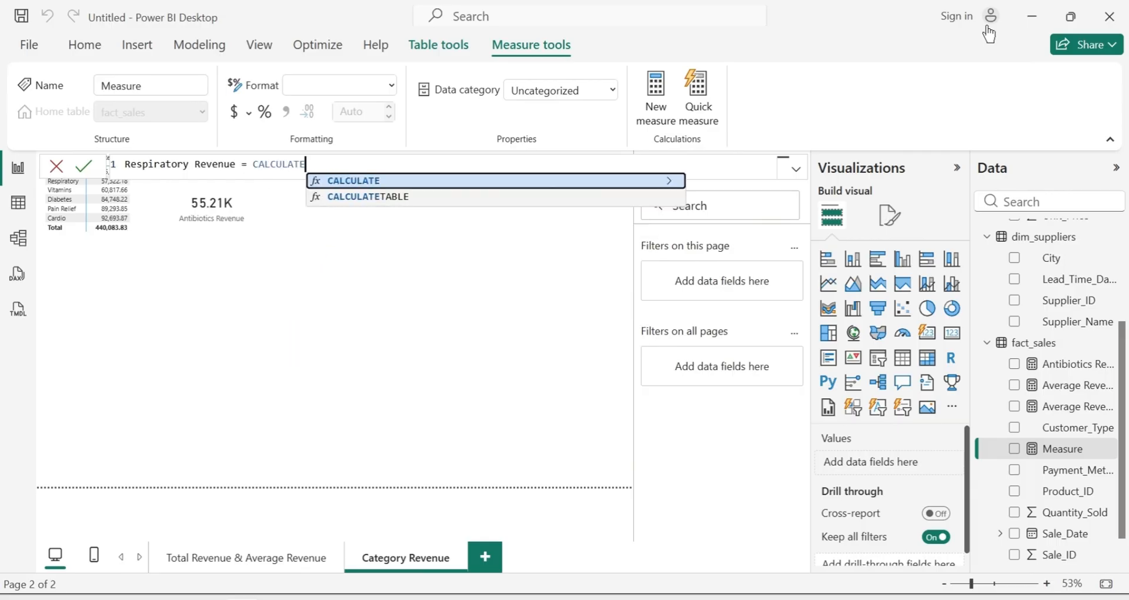
text(()
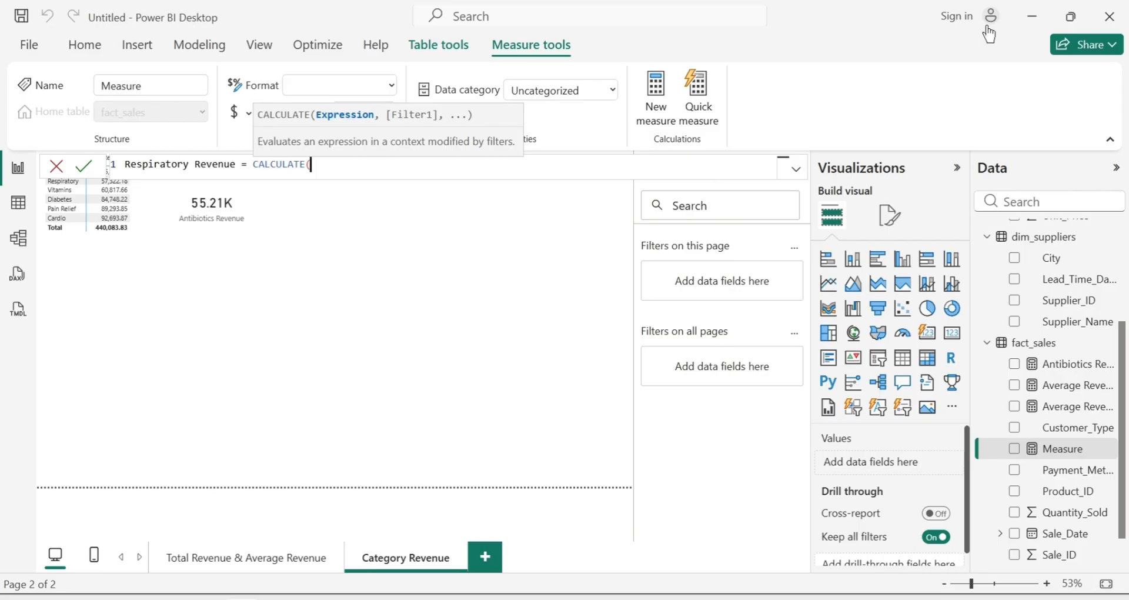
text([)
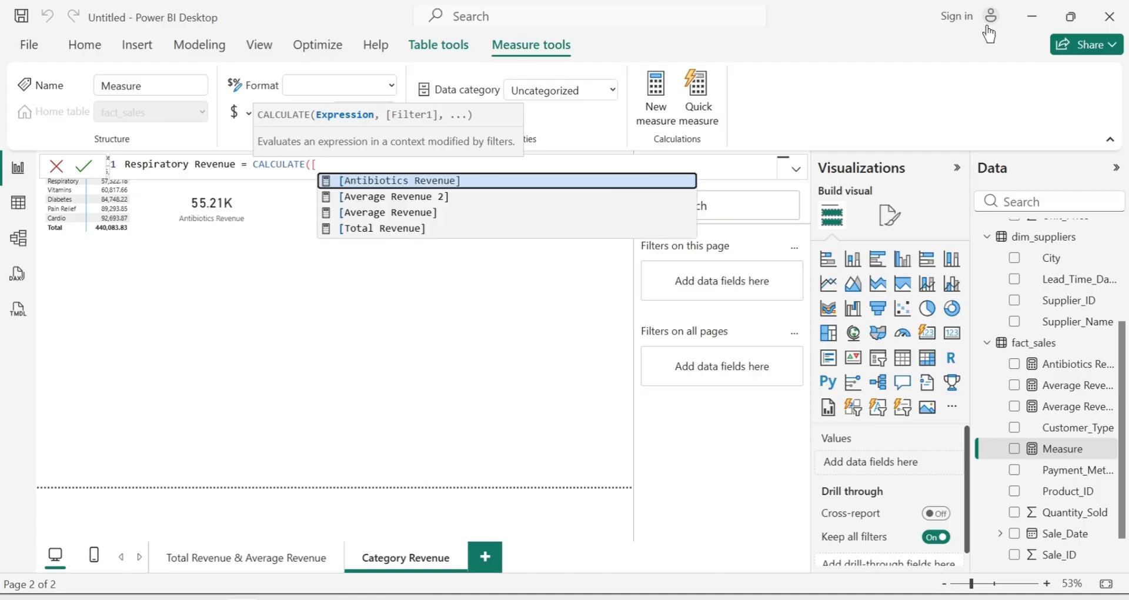
click(410, 233)
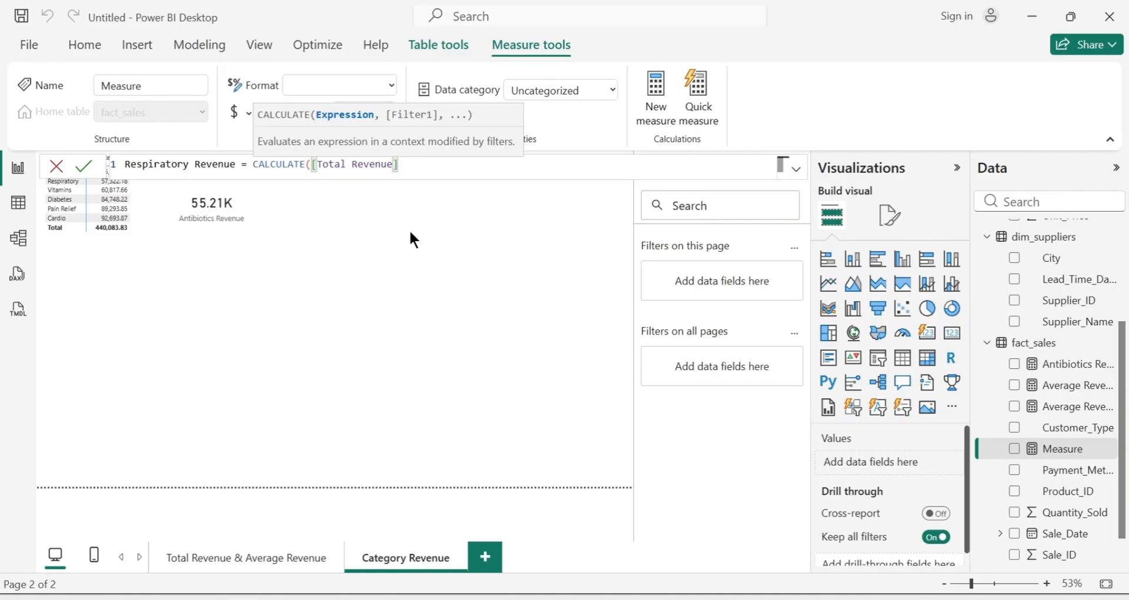
text(,)
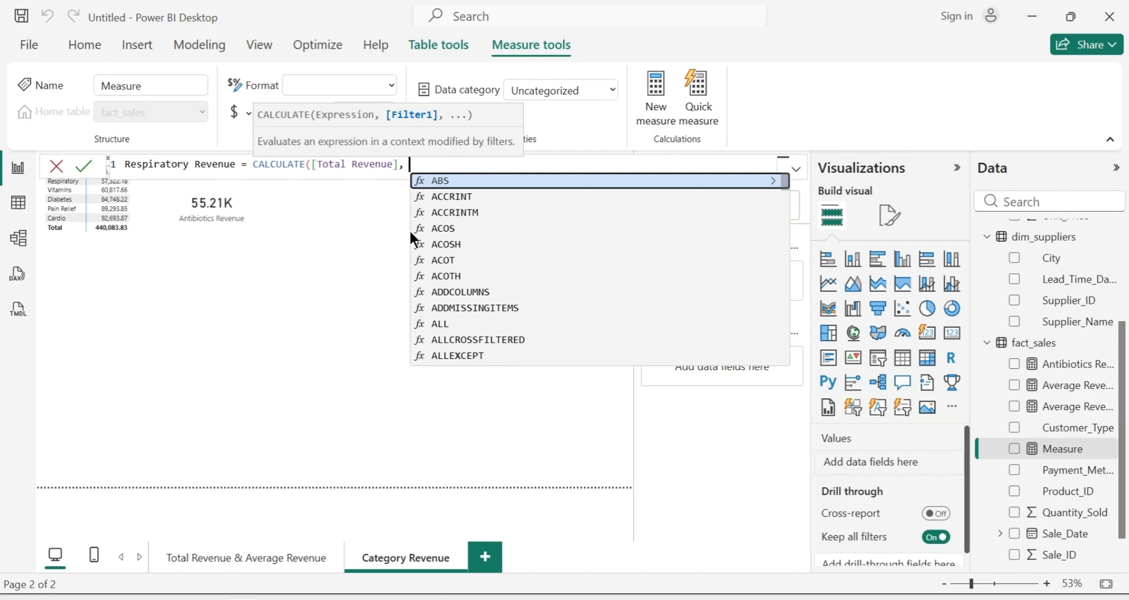
text(DIM)
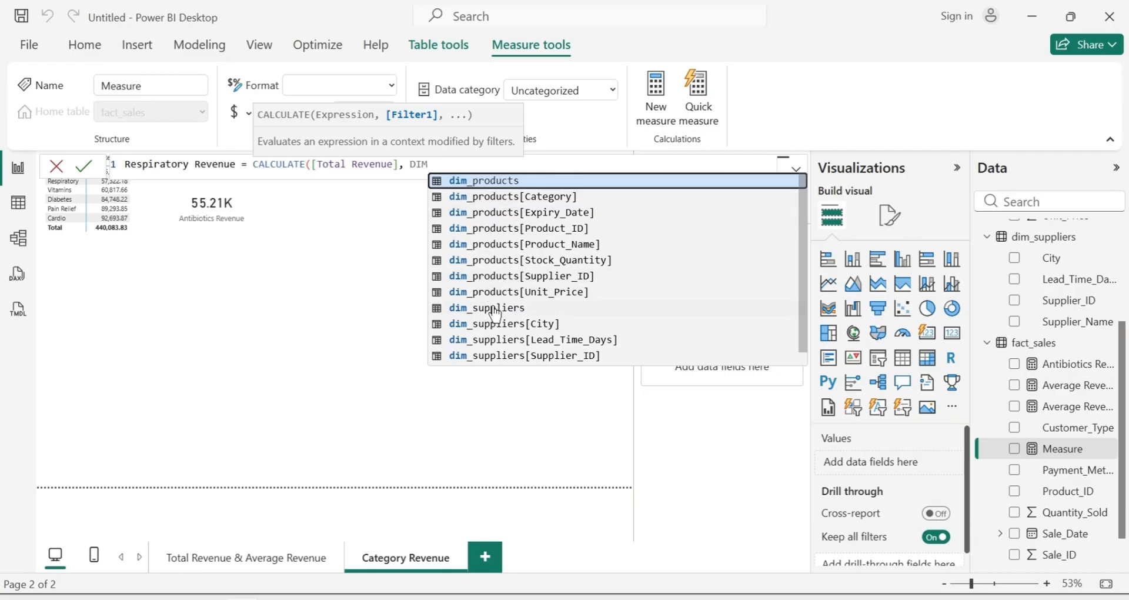
click(562, 203)
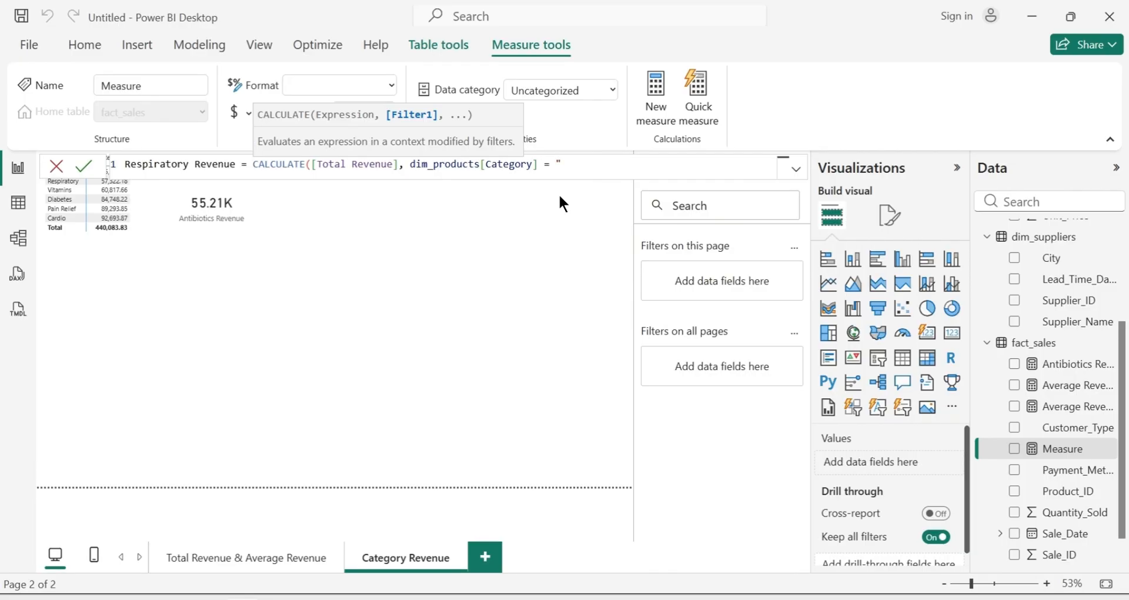
text(= "Respiratory"))
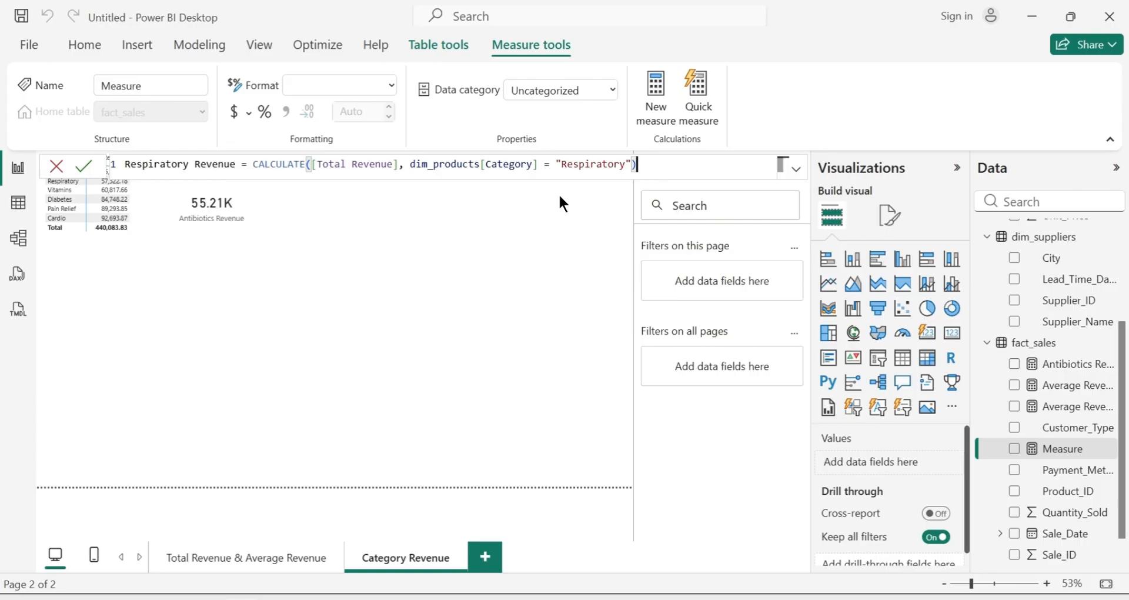
key(Return)
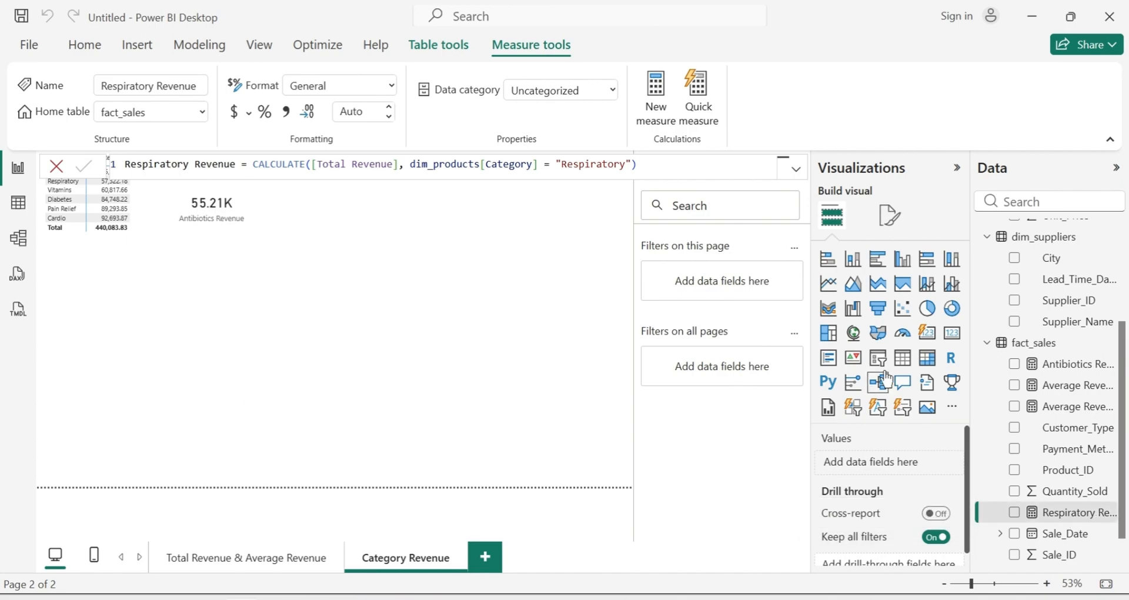
Add a card visual showing the Respiratory Revenue measure, reduced in width and height and centred beneath the Antibiotics Revenue card
click(957, 342)
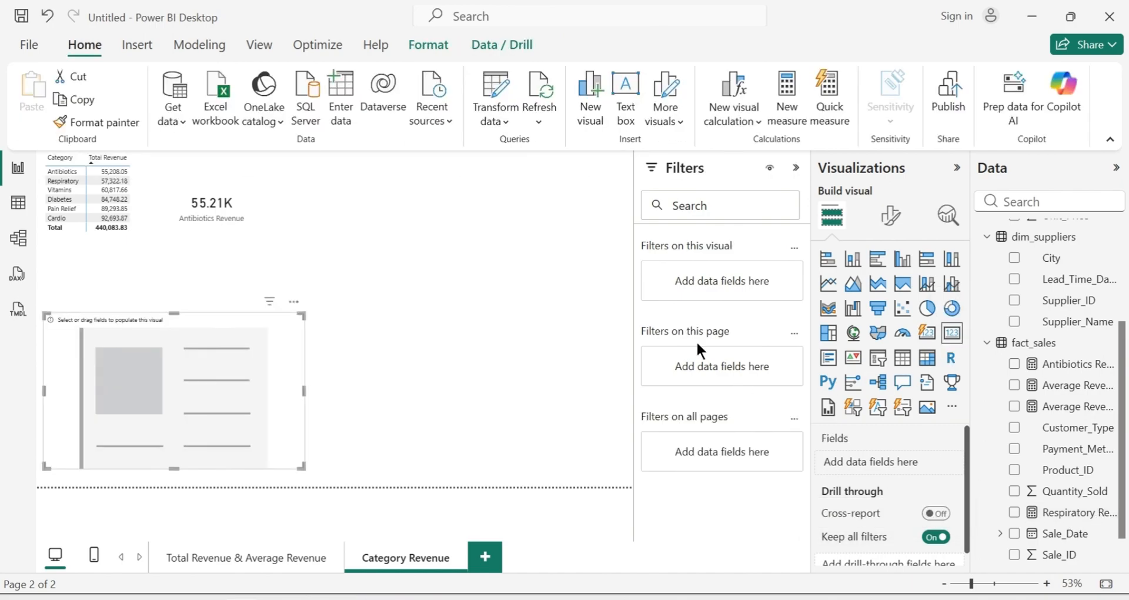
drag(220, 379, 329, 318)
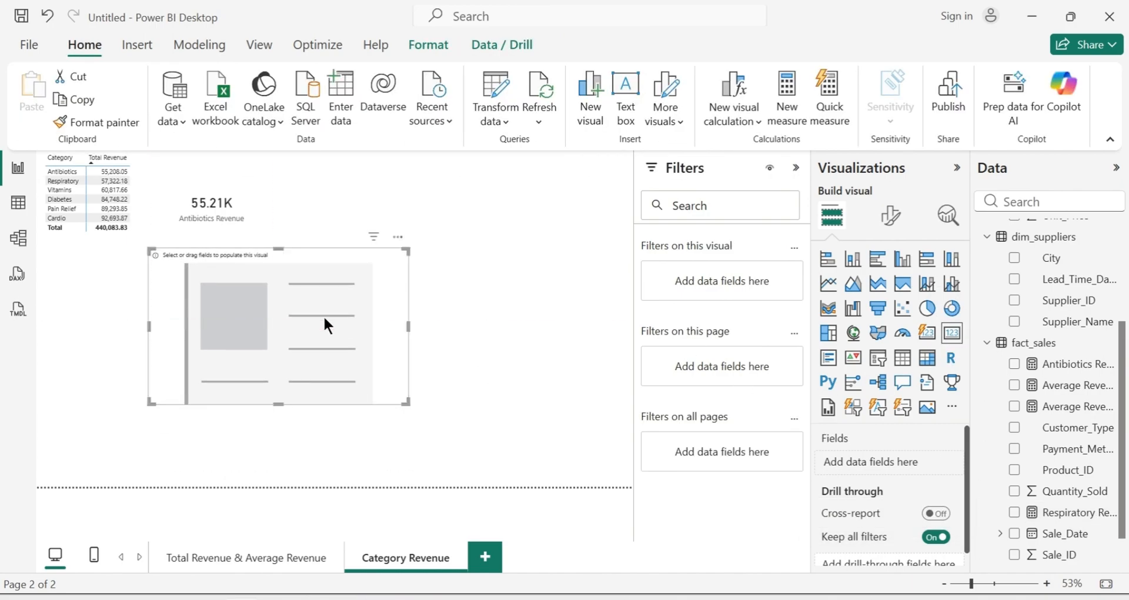
drag(408, 325, 304, 325)
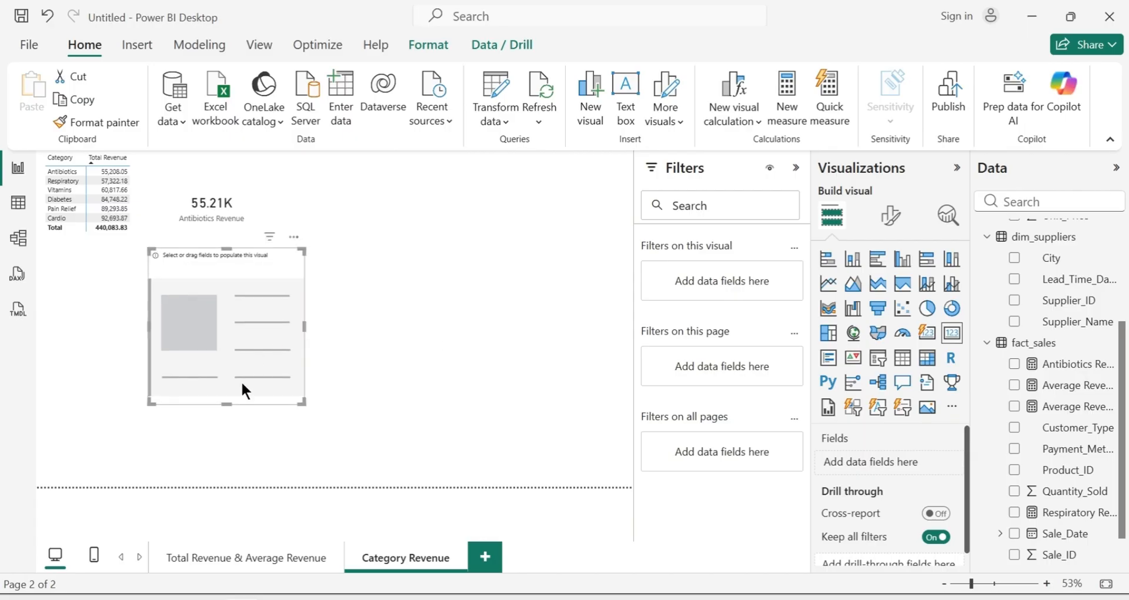
drag(230, 395, 239, 347)
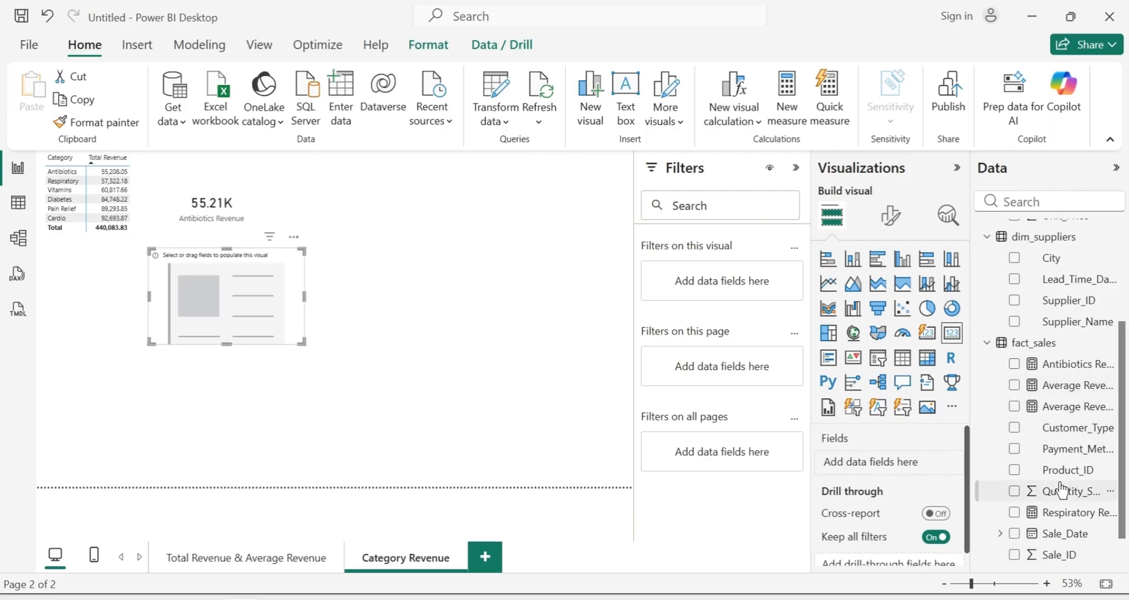
drag(1070, 524, 257, 288)
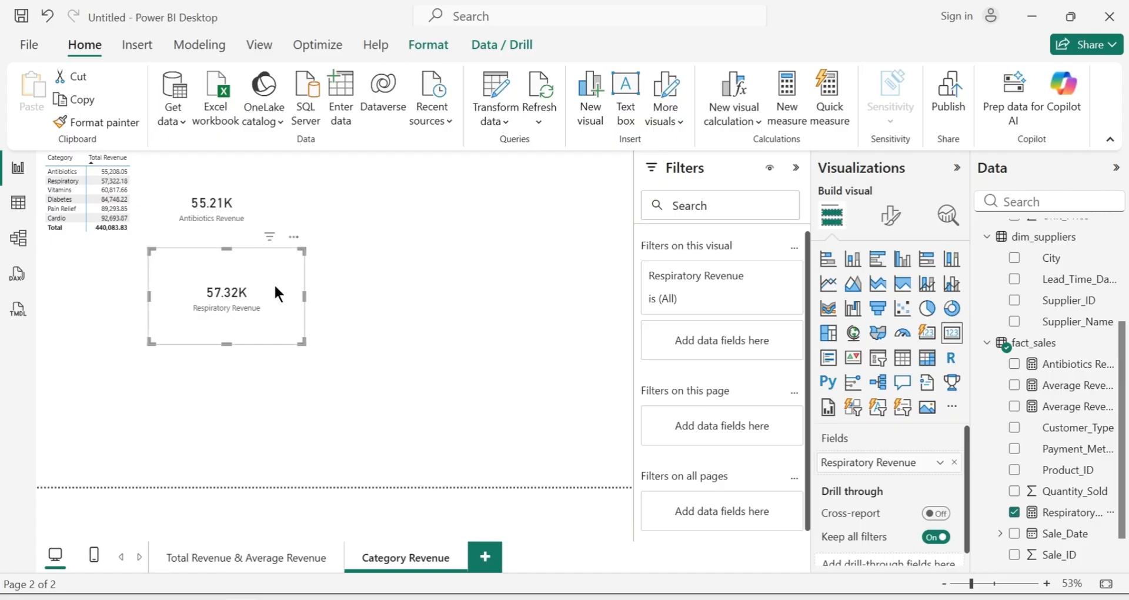
drag(274, 283, 260, 284)
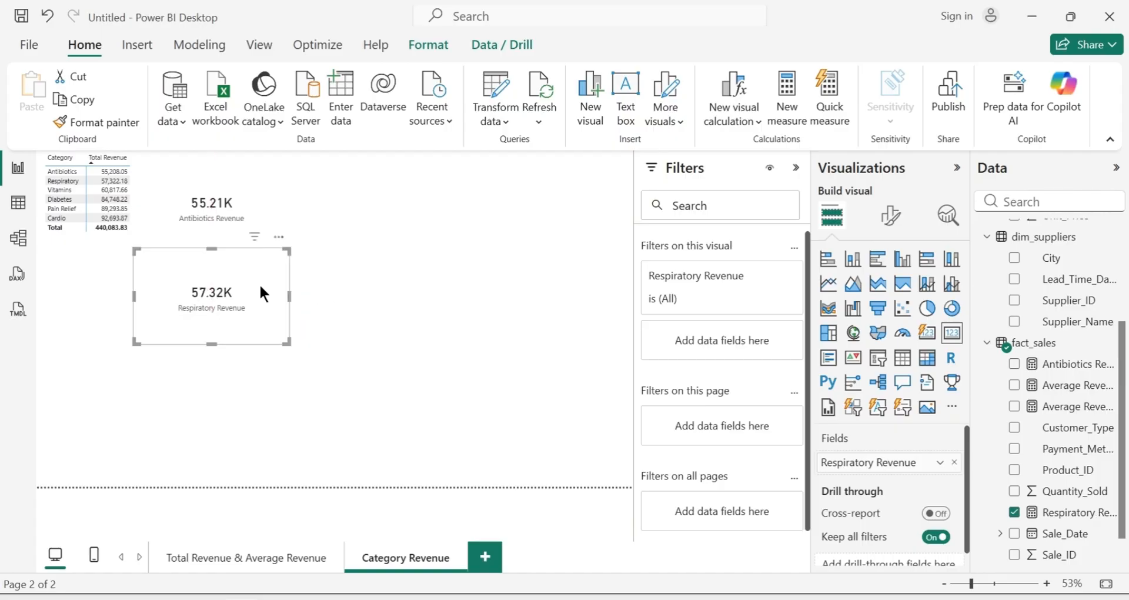
click(280, 163)
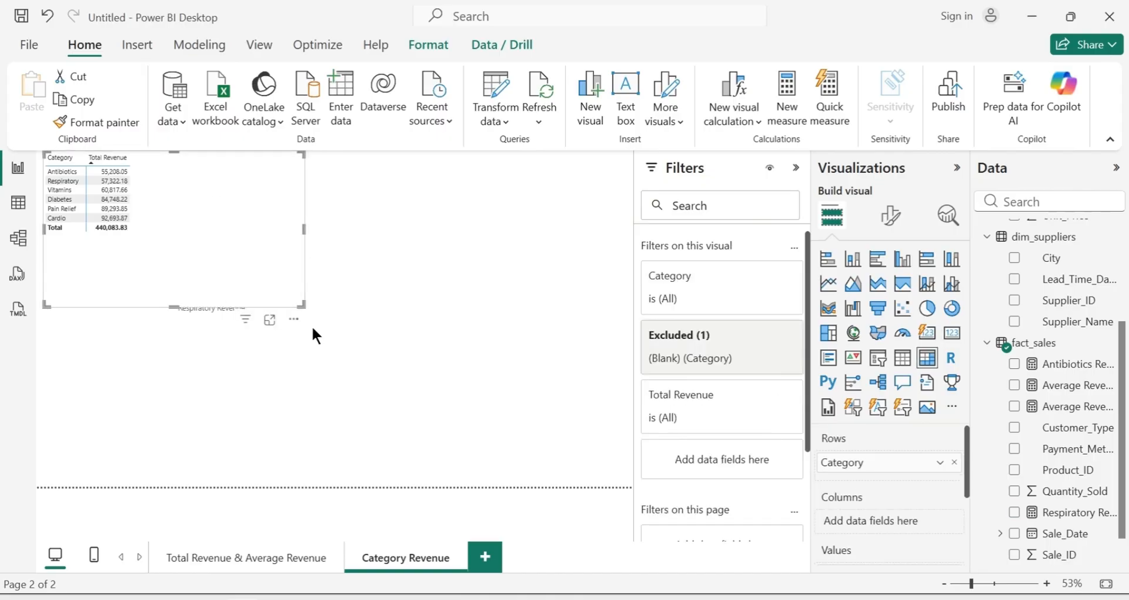
click(274, 398)
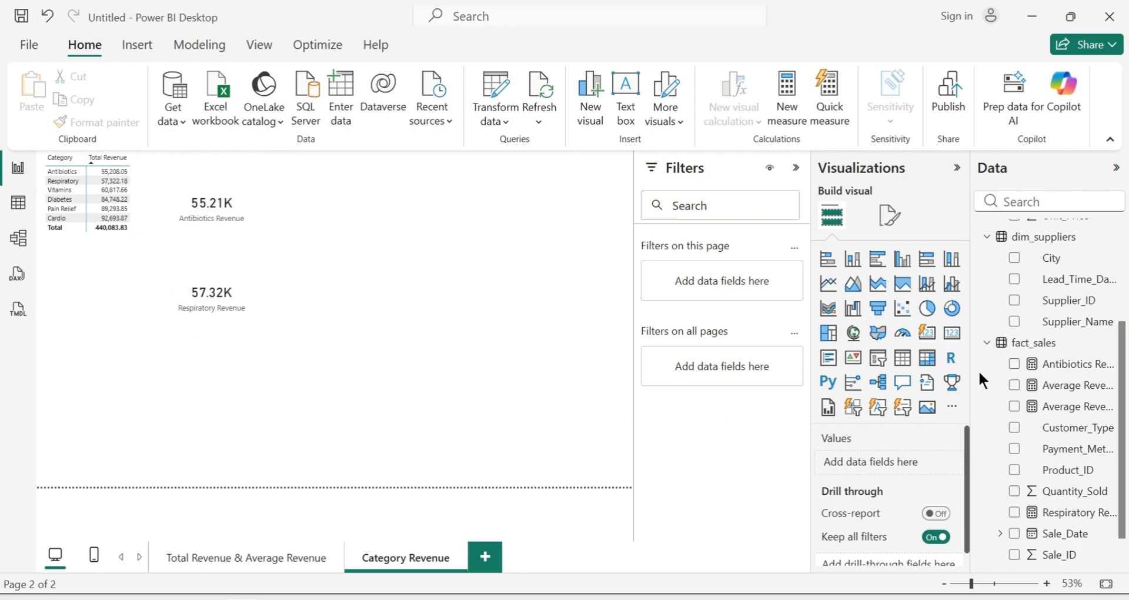
Create the fact_sales measure Vitamins Revenue = CALCULATE([Total Revenue], dim_products[Category] = "Vitamins")
right_click(1050, 353)
click(943, 27)
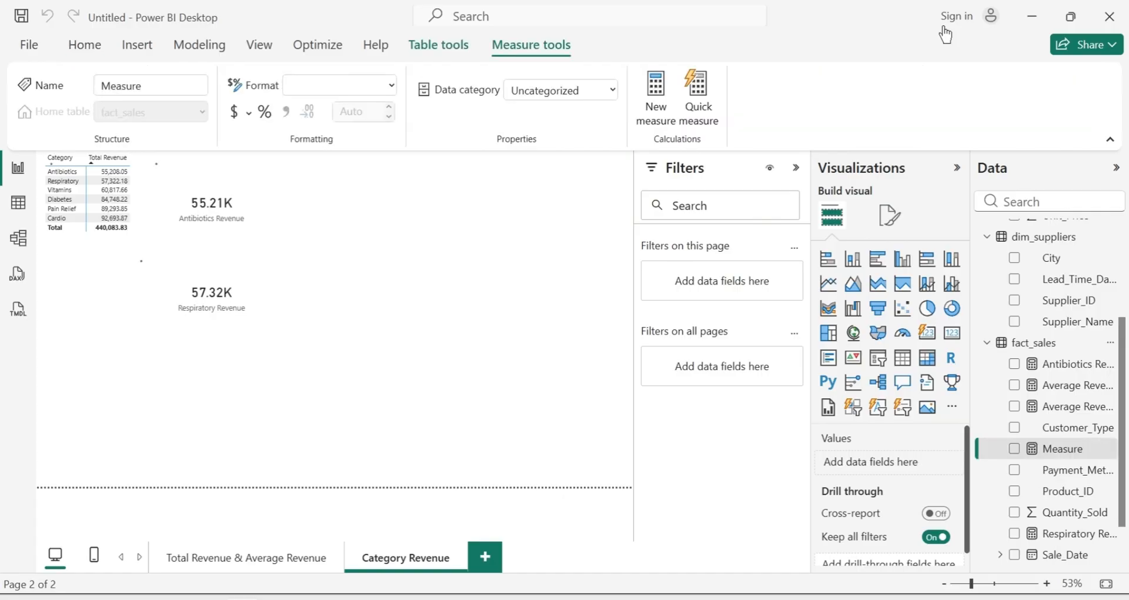
key(BackSpace)
text(V)
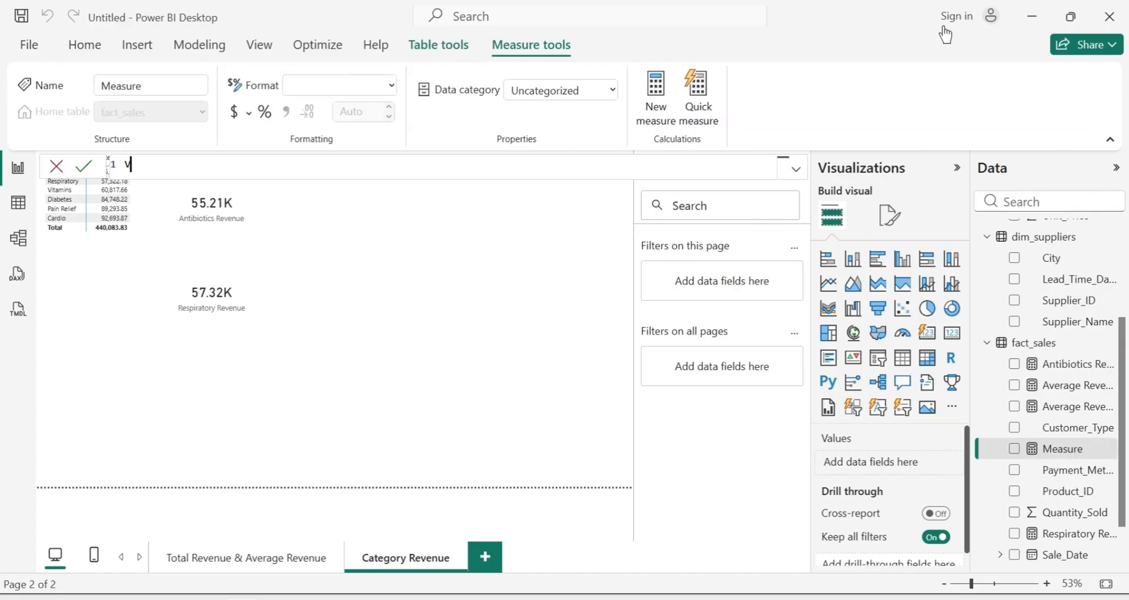
text(itamins Revenue = CALCULATE()
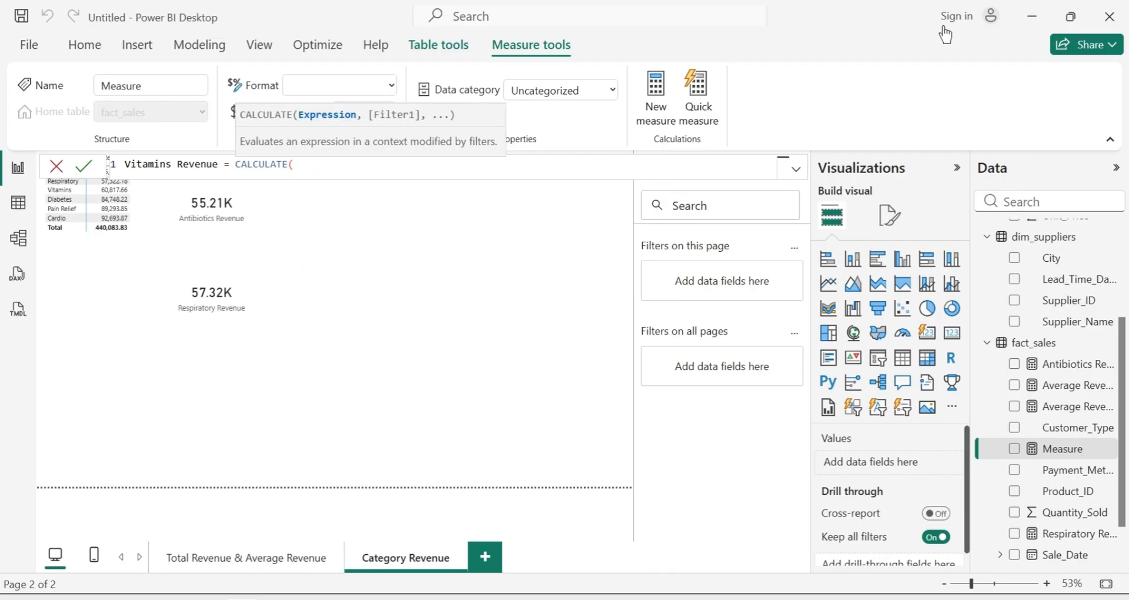
text([)
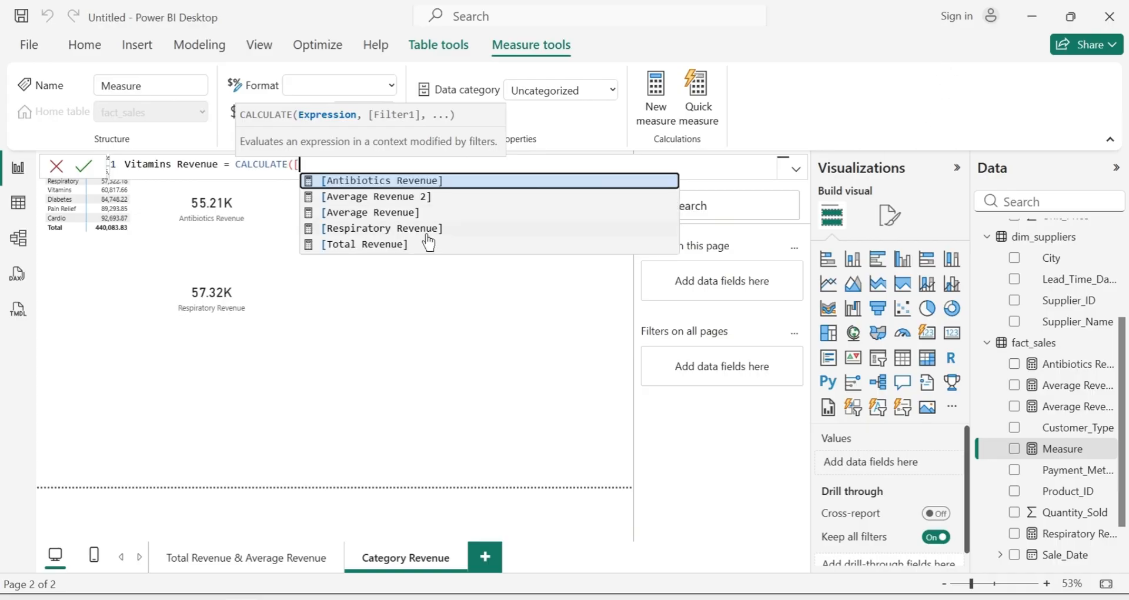
click(389, 245)
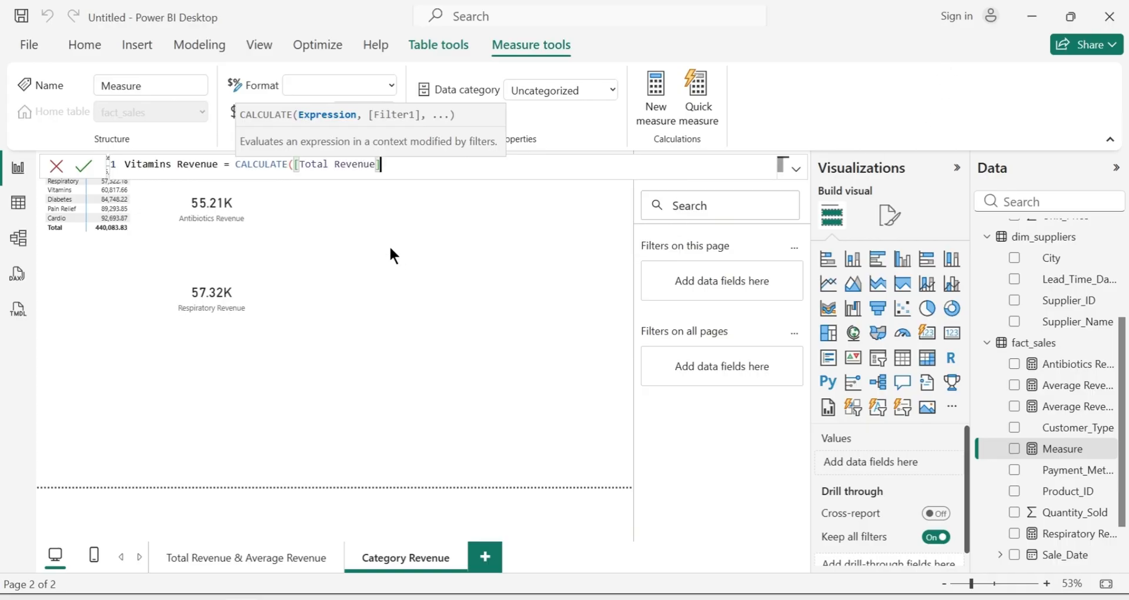
text(,)
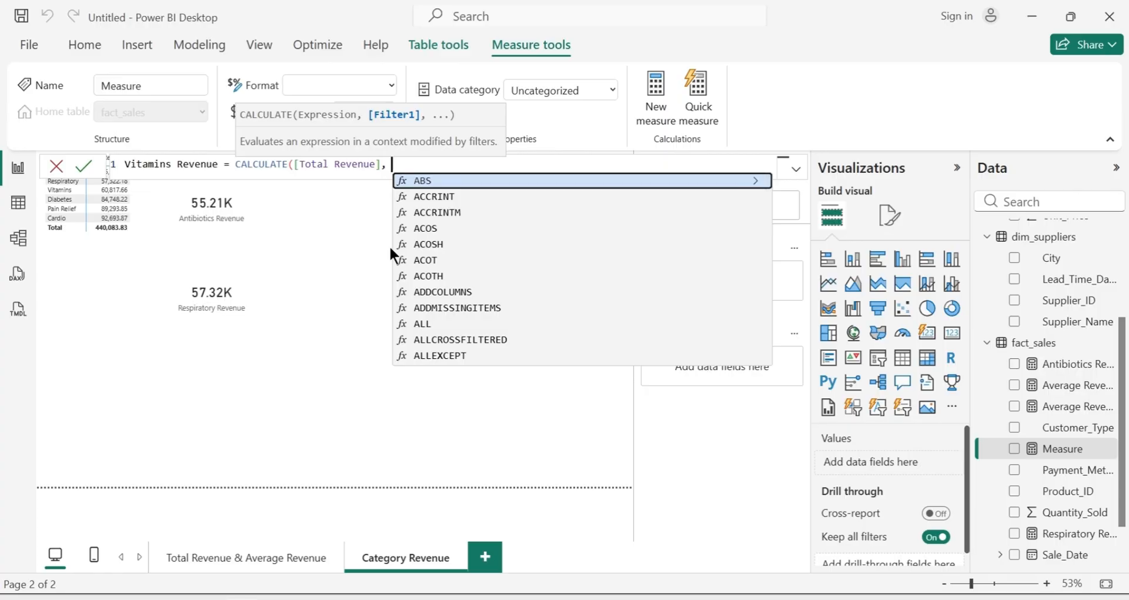
text( DIM)
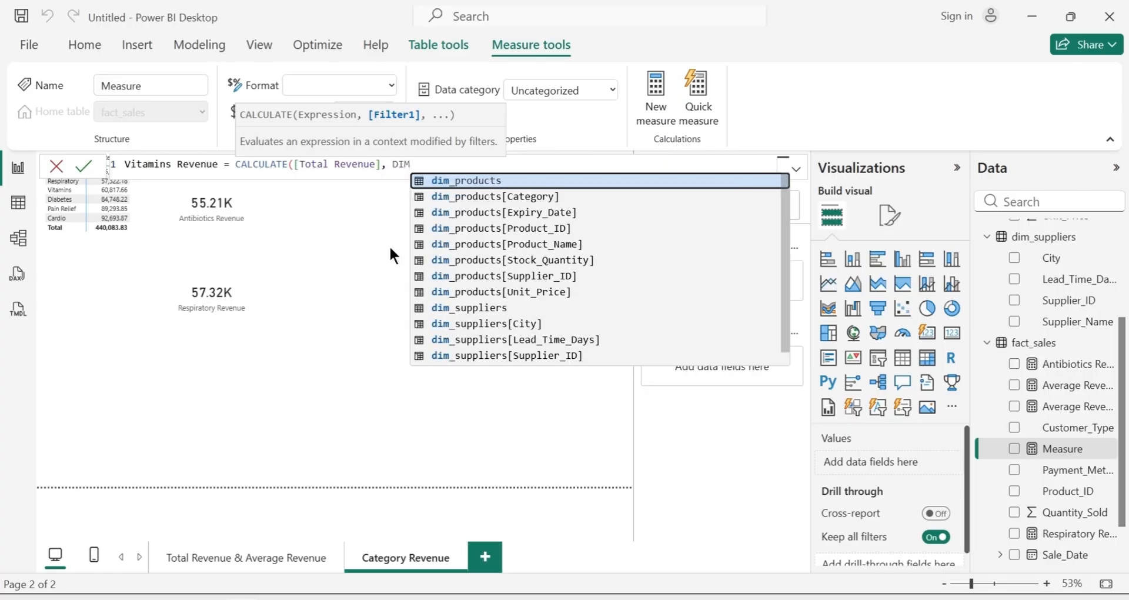
click(533, 198)
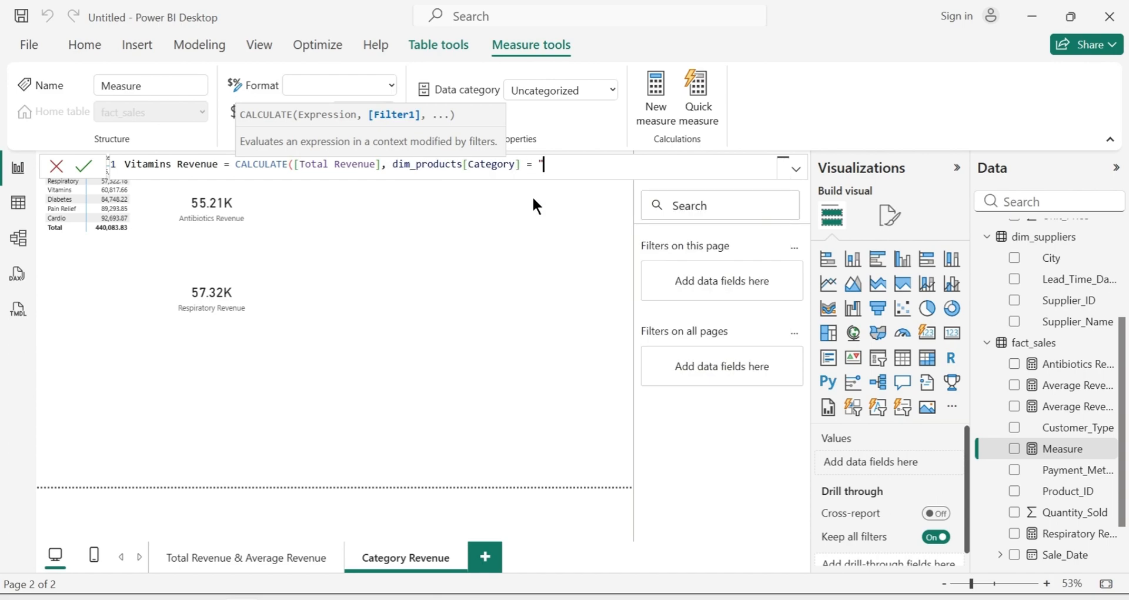
text(= "Vitamins"))
key(Return)
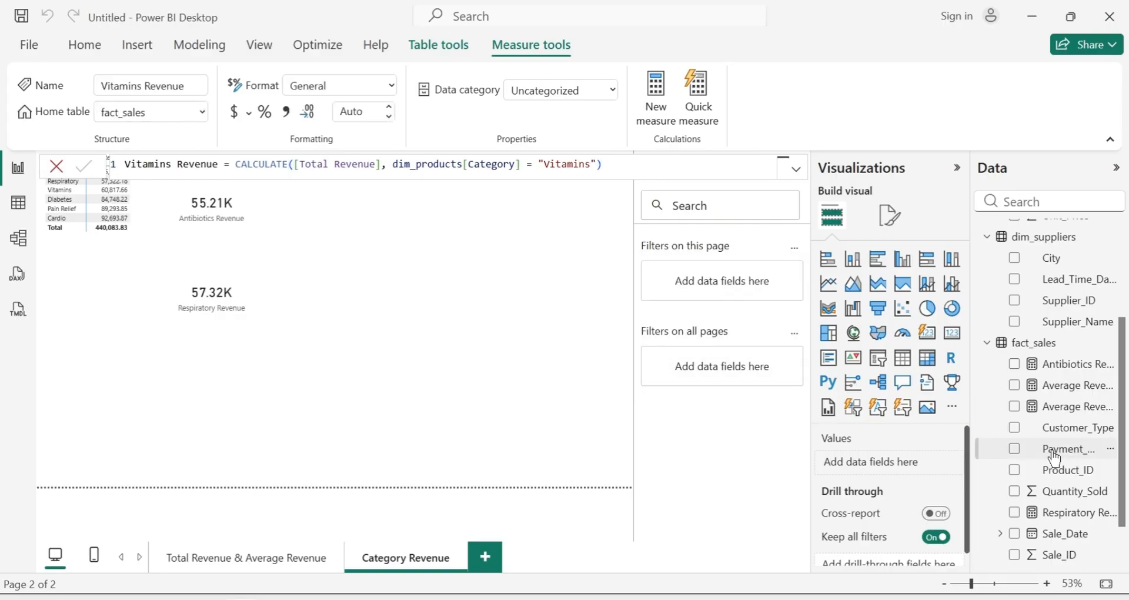
Duplicate the Respiratory Revenue card, place the copy directly beneath it, and replace its field with the Vitamins Revenue measure
scroll(1121, 421, down, 1)
scroll(1121, 421, down, 1)
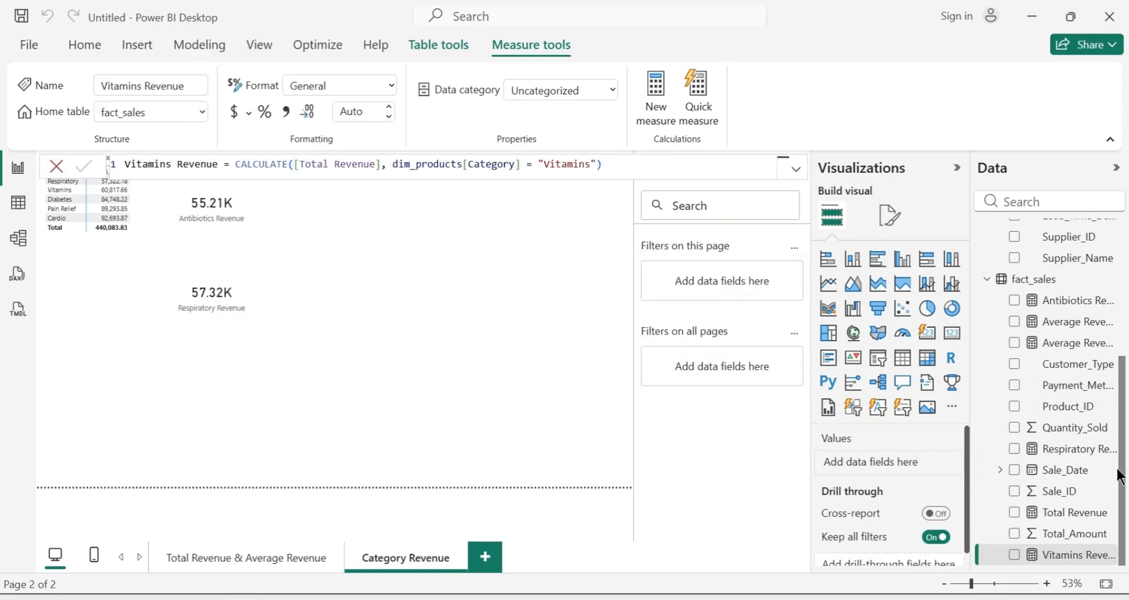
click(245, 336)
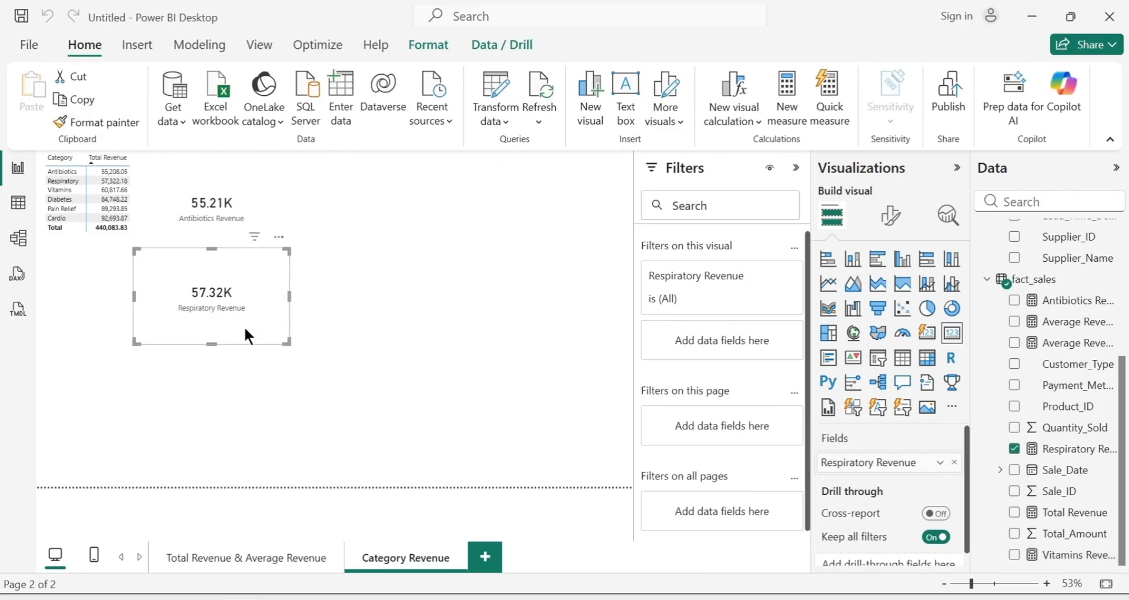
key(ctrl+c)
key(ctrl+v)
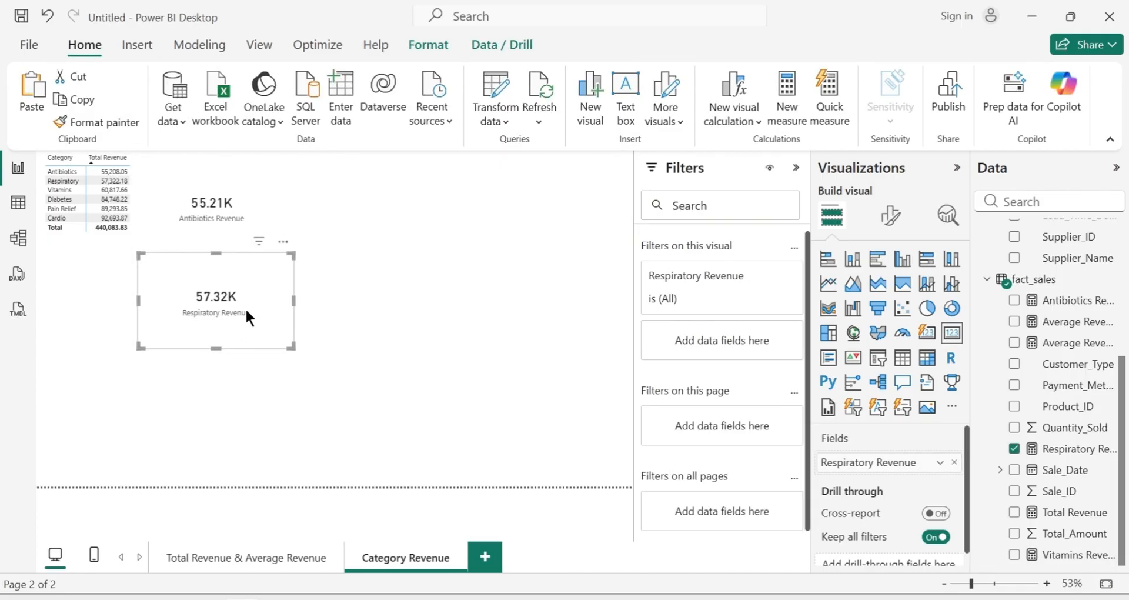
drag(247, 275, 243, 382)
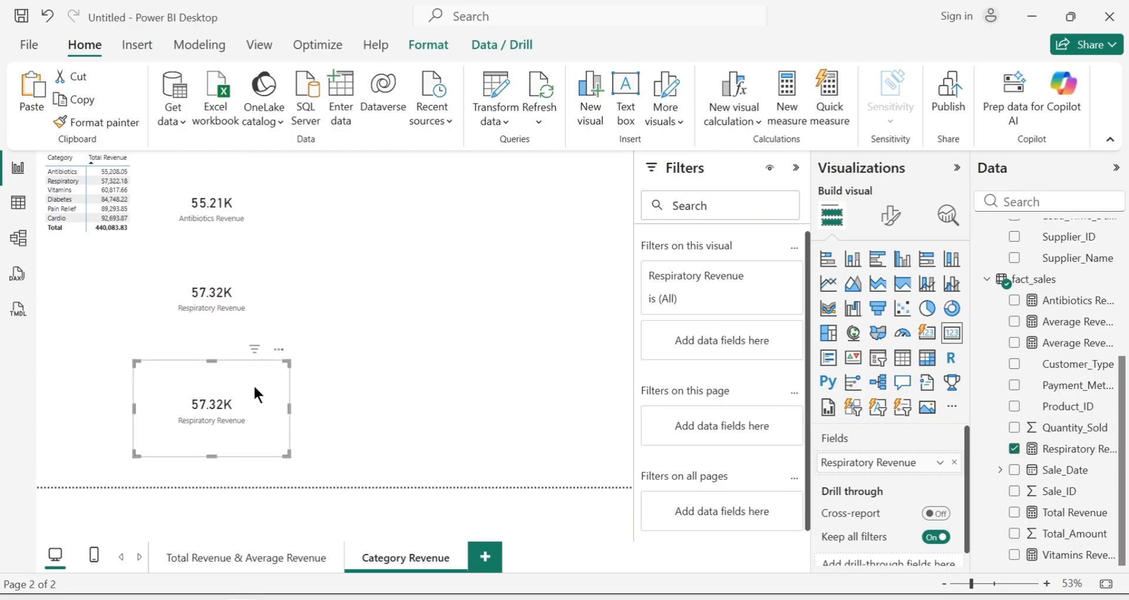
click(1016, 449)
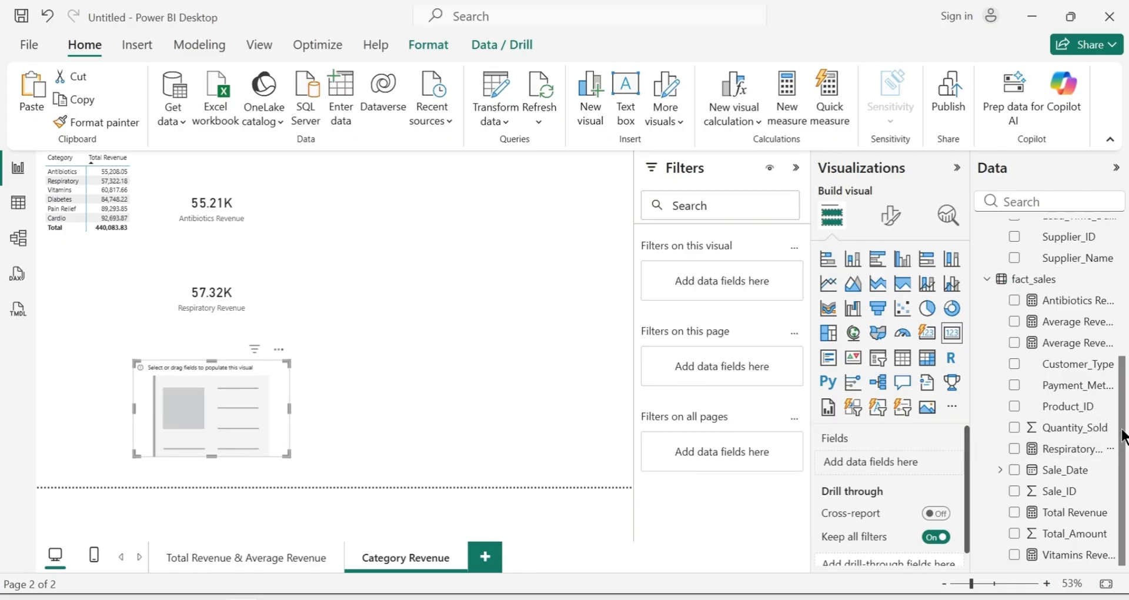
click(1015, 555)
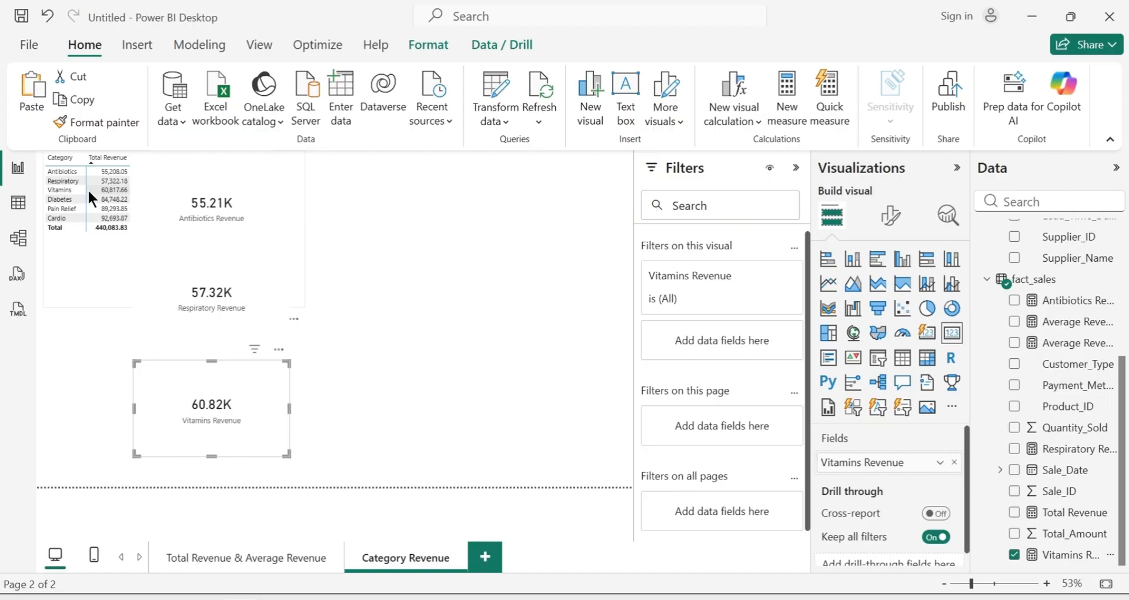
click(403, 287)
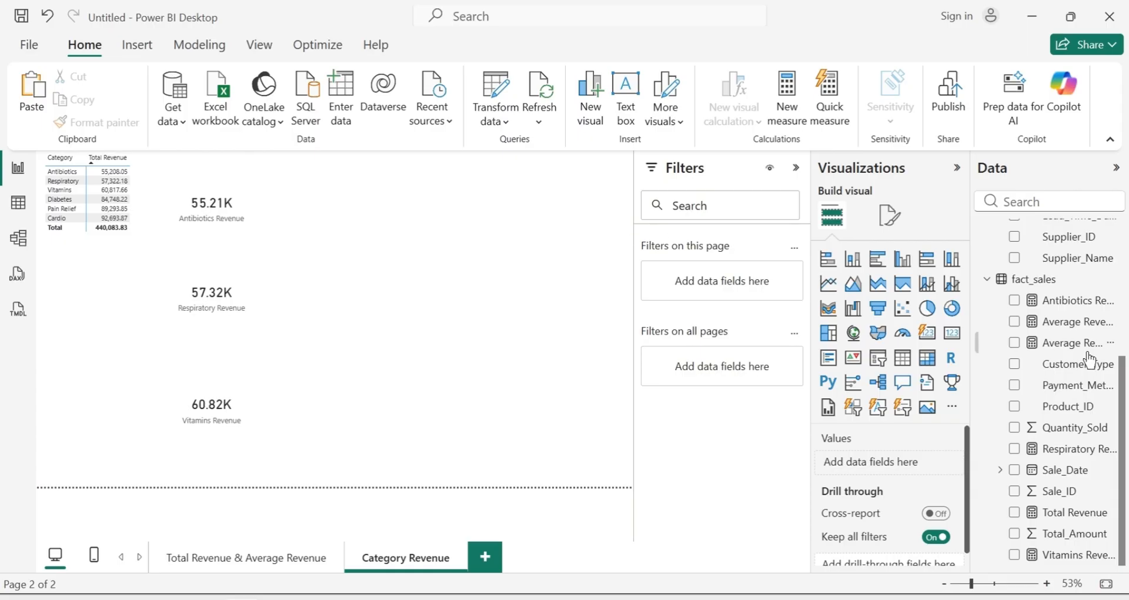
Create the fact_sales measure Diabetes Revenue = CALCULATE([Total Revenue], dim_products[Category] = "Diabetes")
right_click(1049, 280)
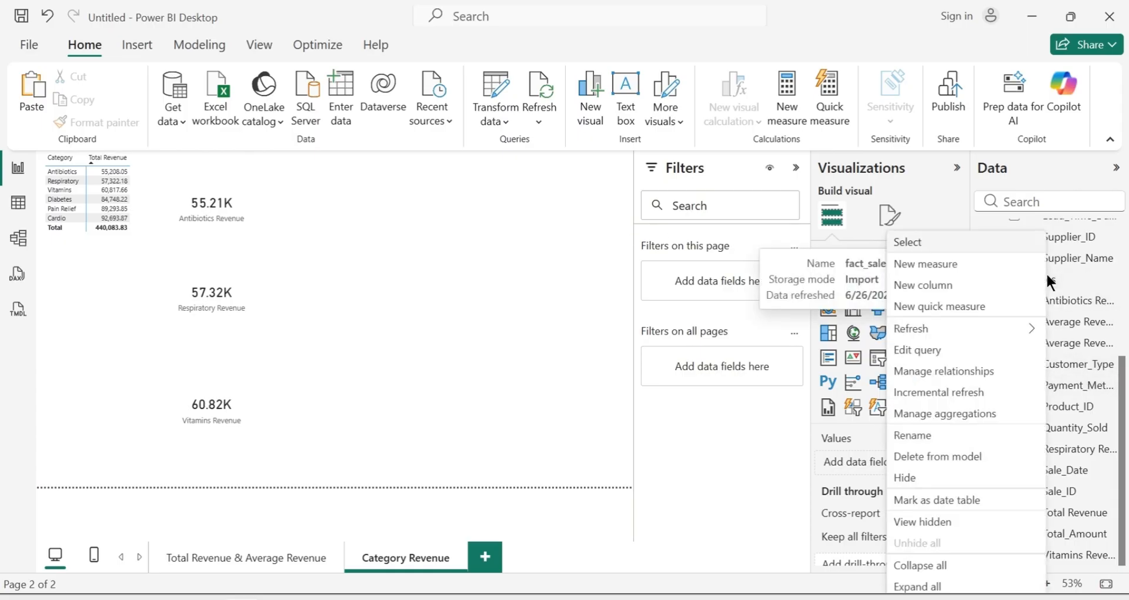
click(957, 259)
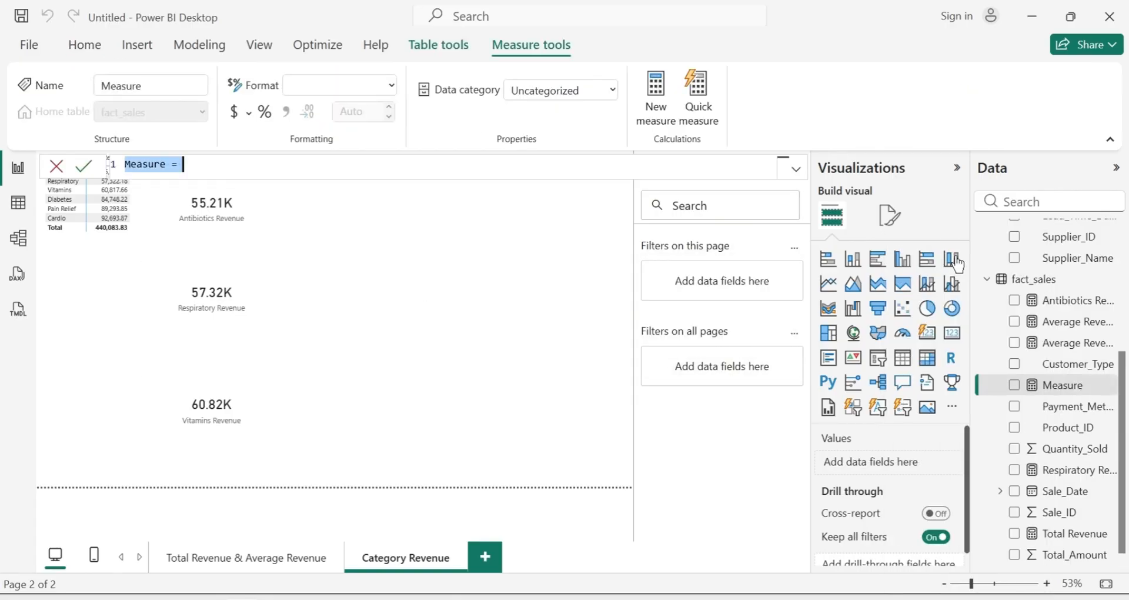
text(Dia)
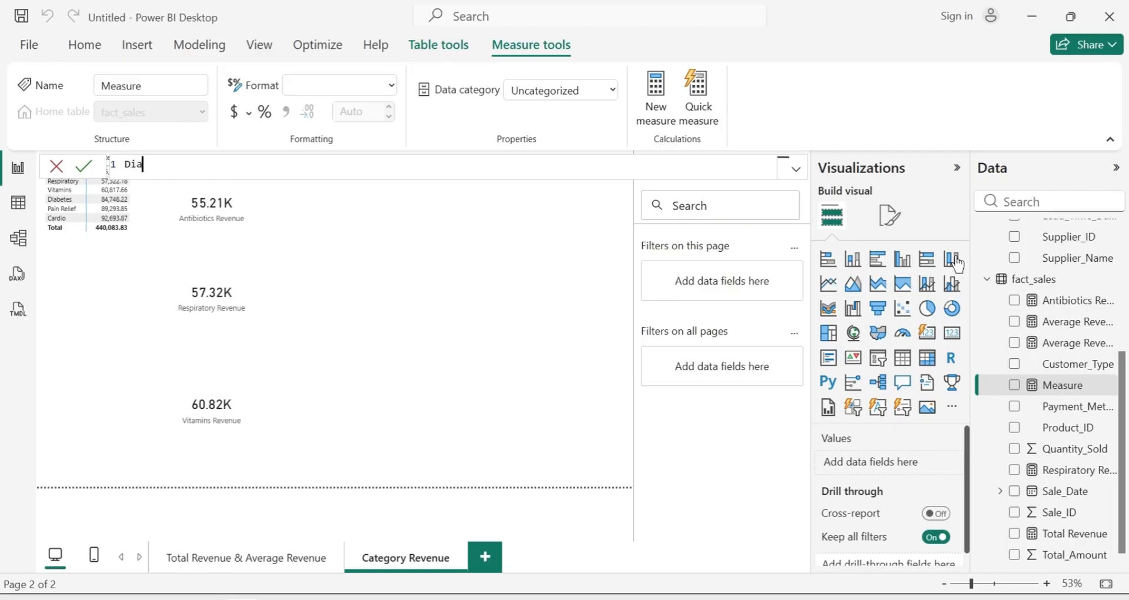
text(betes Revenue = CALCULAT)
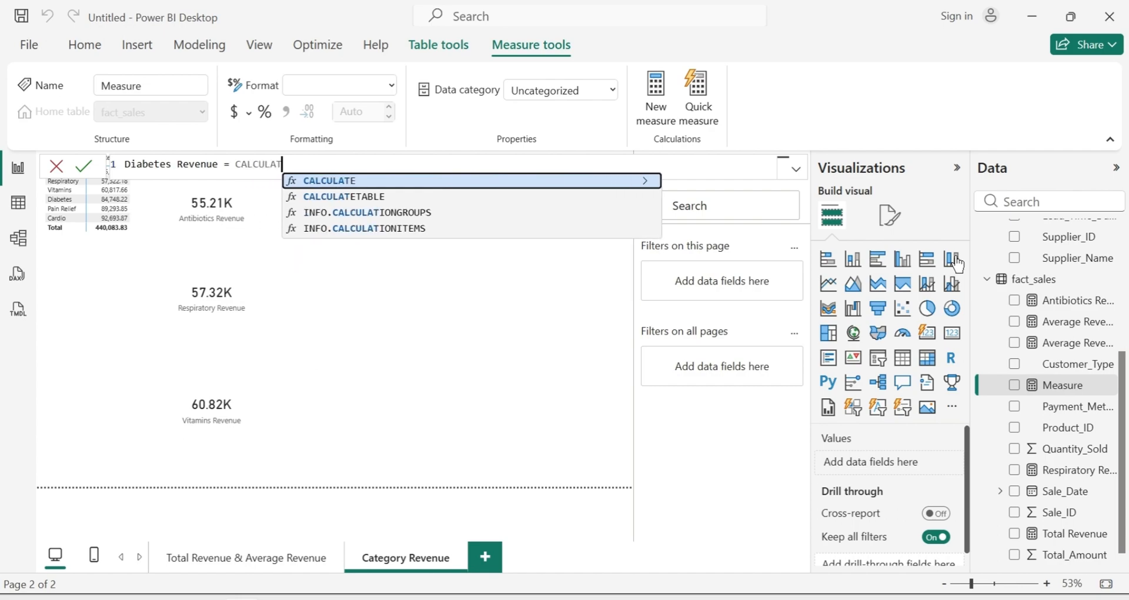
text(E([)
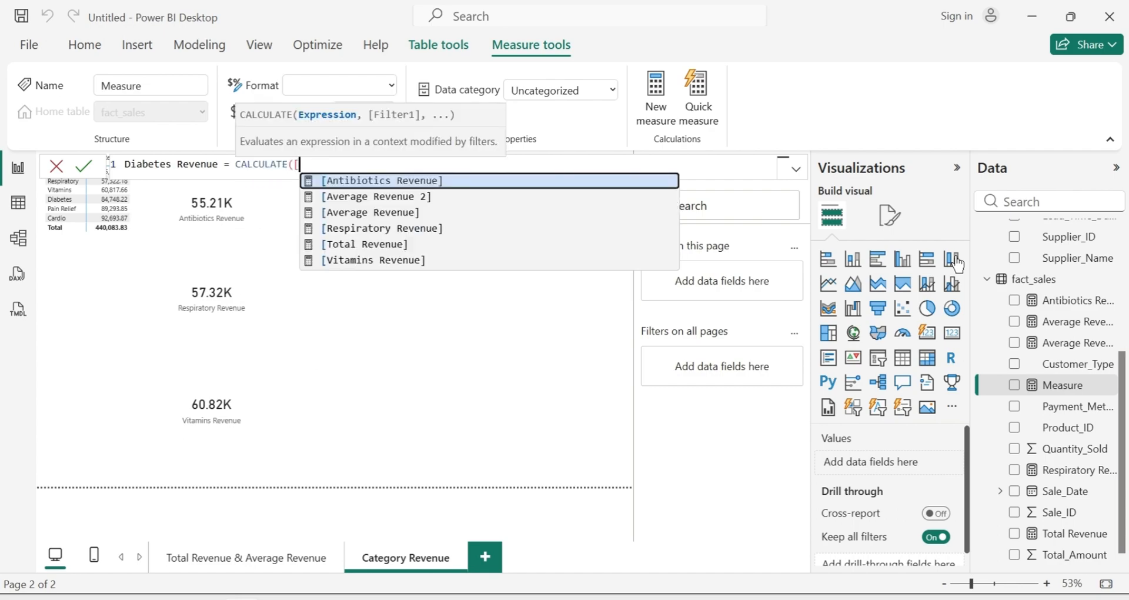
click(378, 244)
text(,)
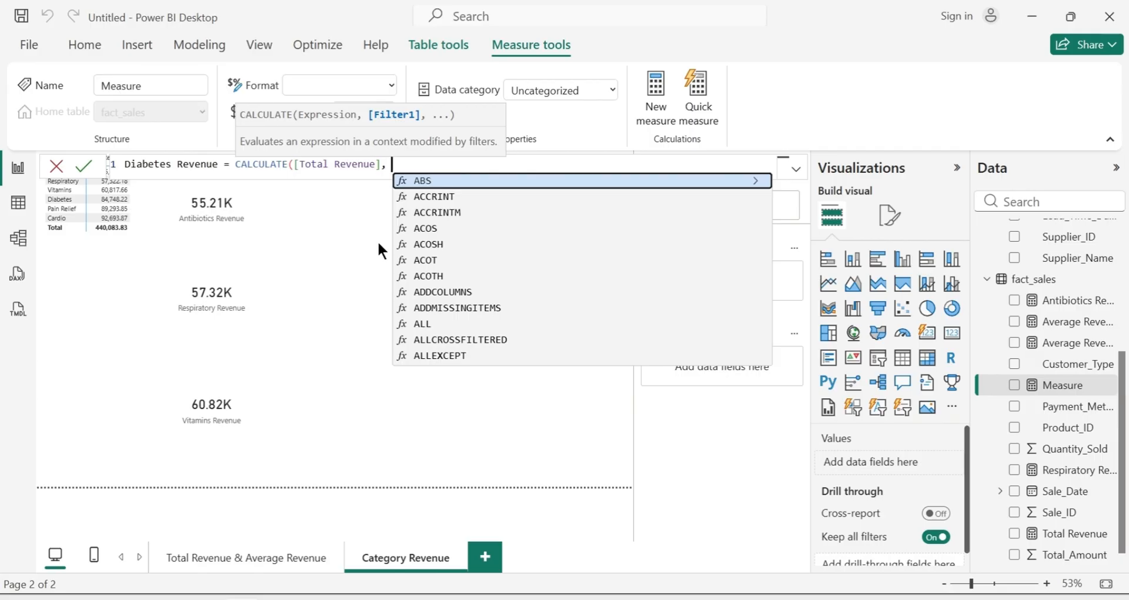
text(DIM)
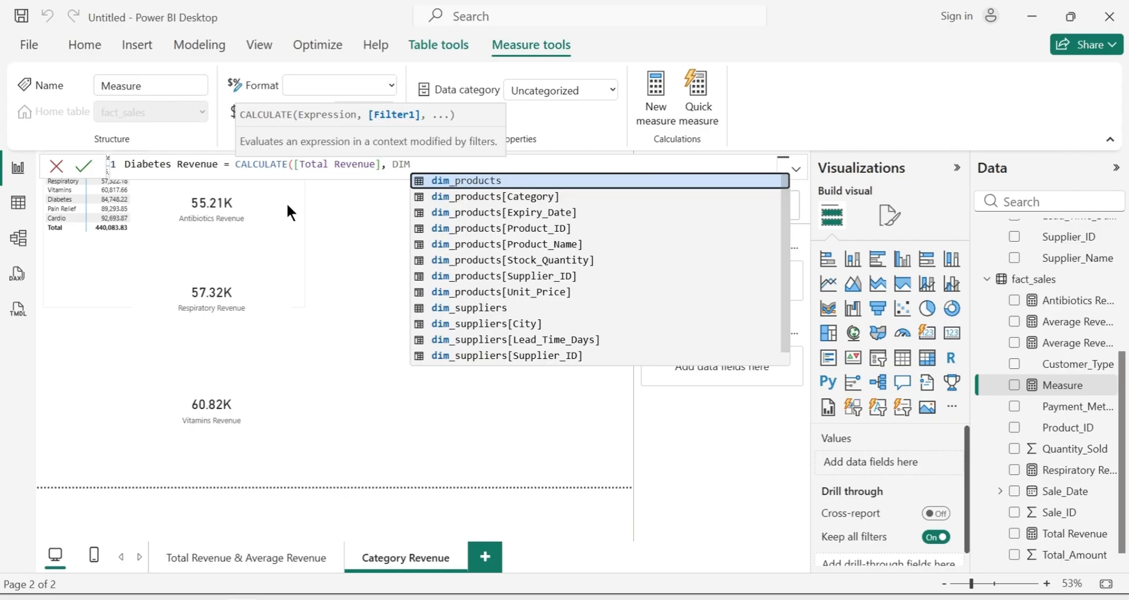
click(518, 197)
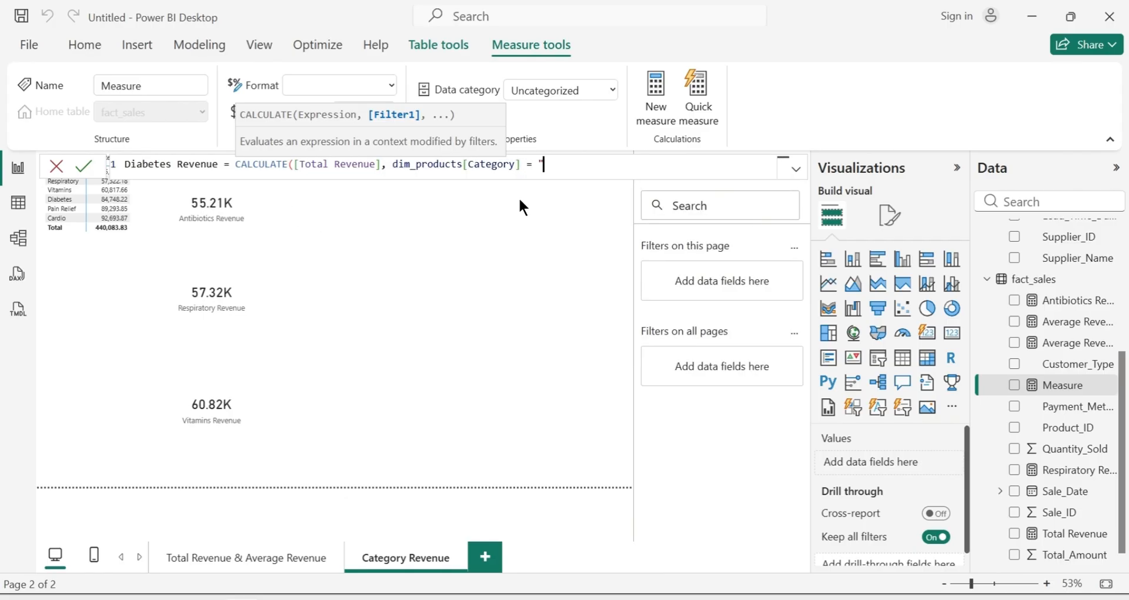
text(= "Diabetes"))
key(Return)
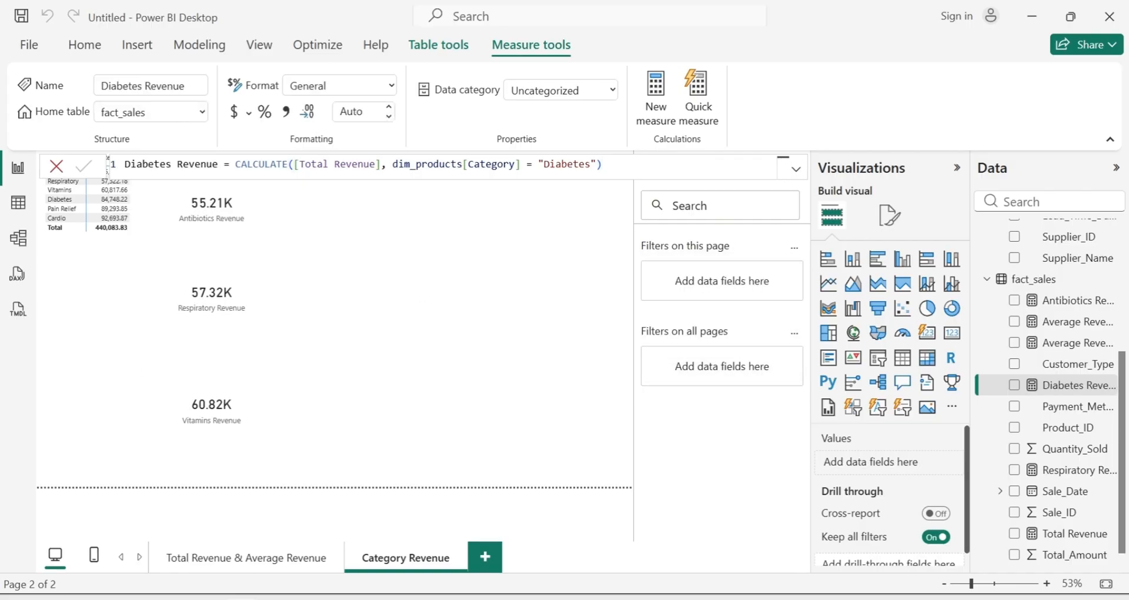
Duplicate the Vitamins Revenue card, place the copy to the right of the Antibiotics Revenue card, and replace its field with Diabetes Revenue
drag(1081, 385, 217, 436)
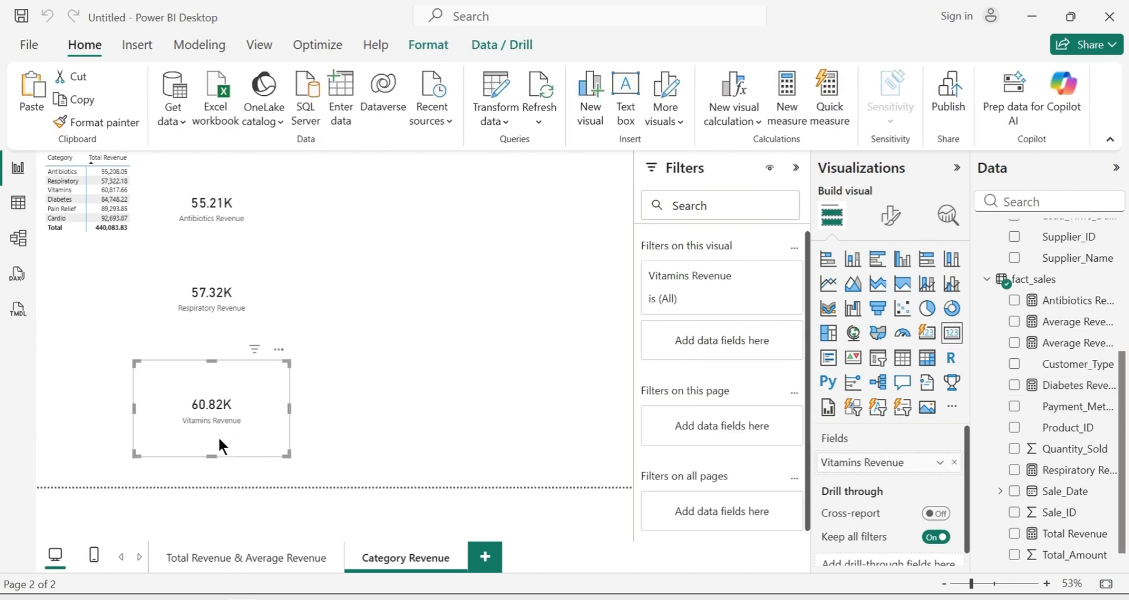
key(ctrl+v)
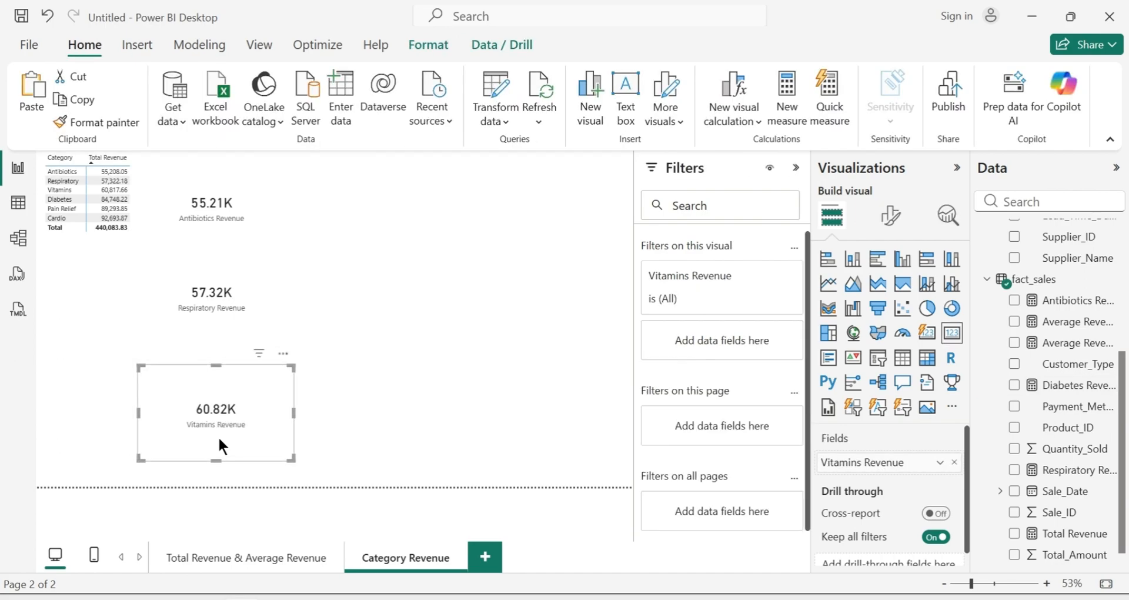
drag(229, 403, 414, 184)
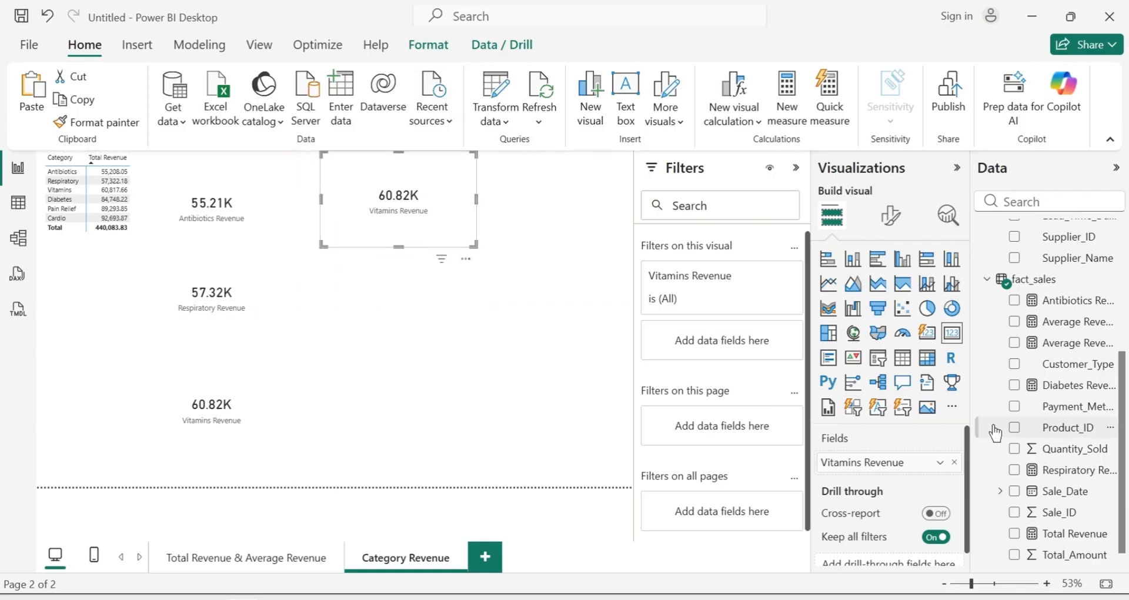
scroll(1119, 404, down, 1)
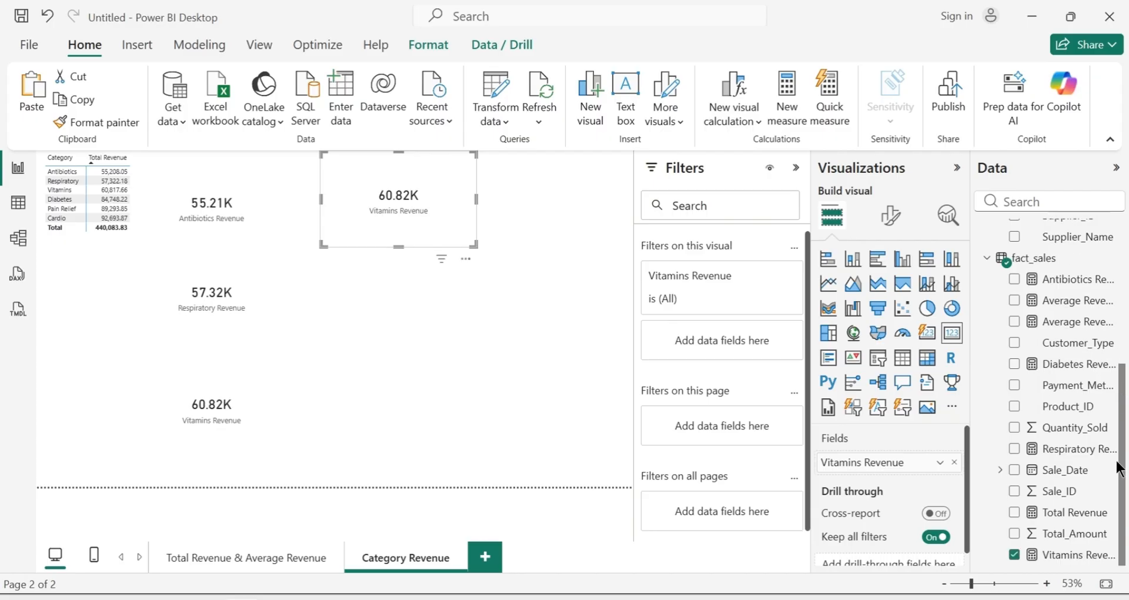
click(1015, 555)
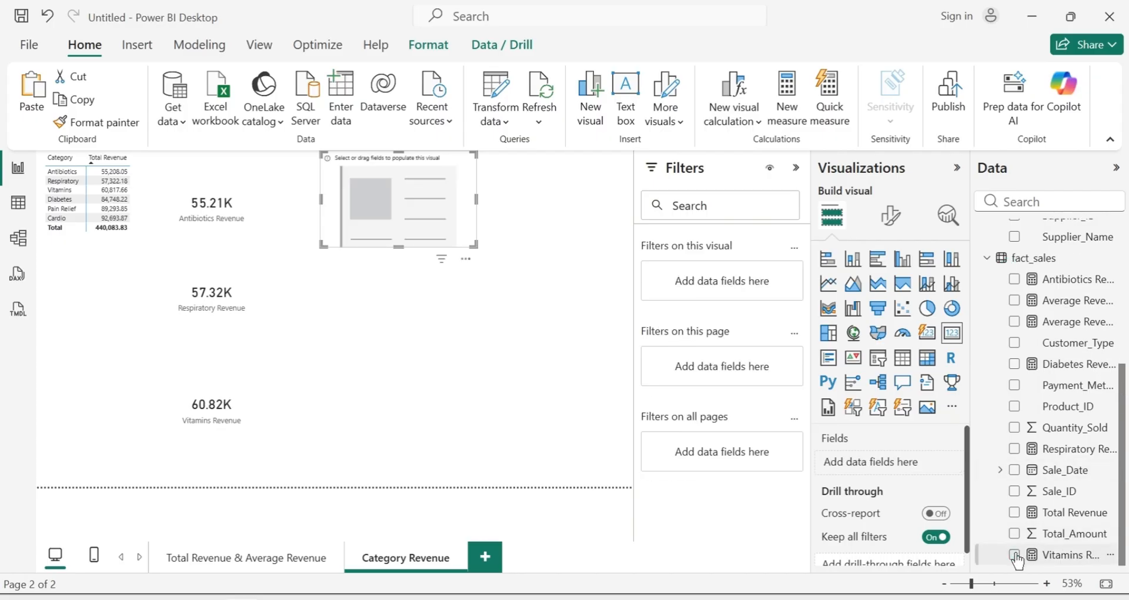
click(1015, 364)
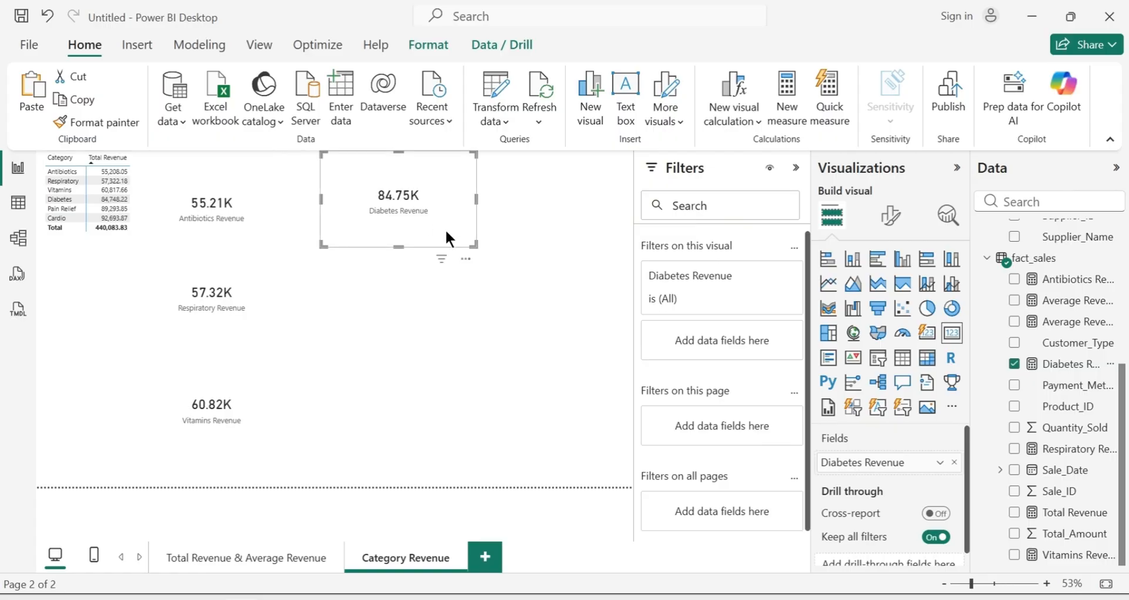
click(367, 295)
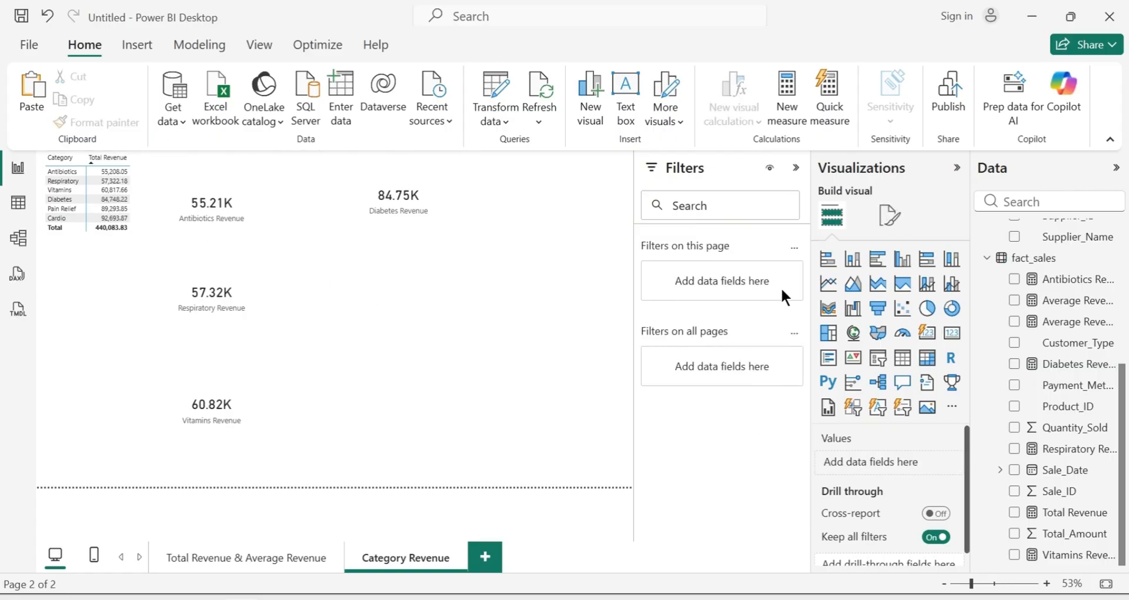
Create the fact_sales measure Pain Relief Revenue = CALCULATE([Total Revenue], dim_products[Category] = "Pain Relief")
right_click(1046, 268)
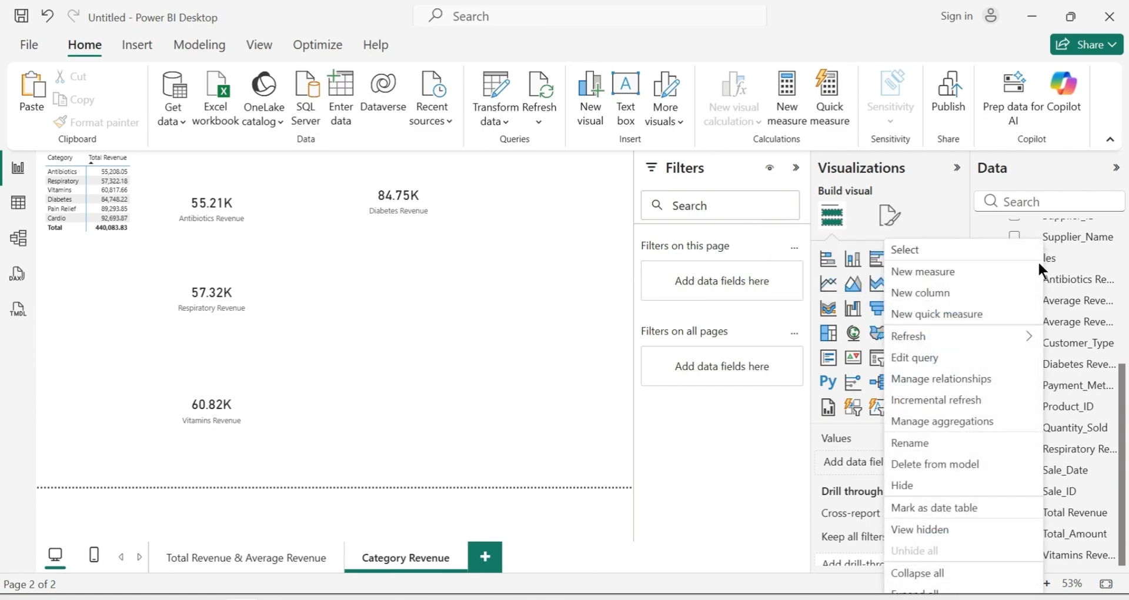
key(Escape)
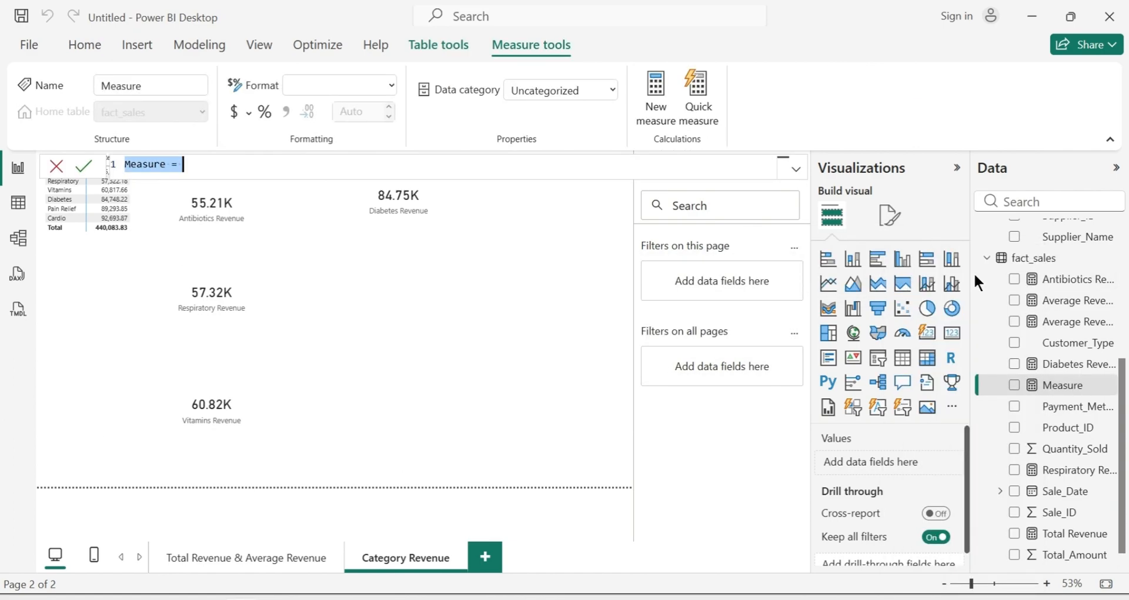
key(BackSpace)
text(Pa)
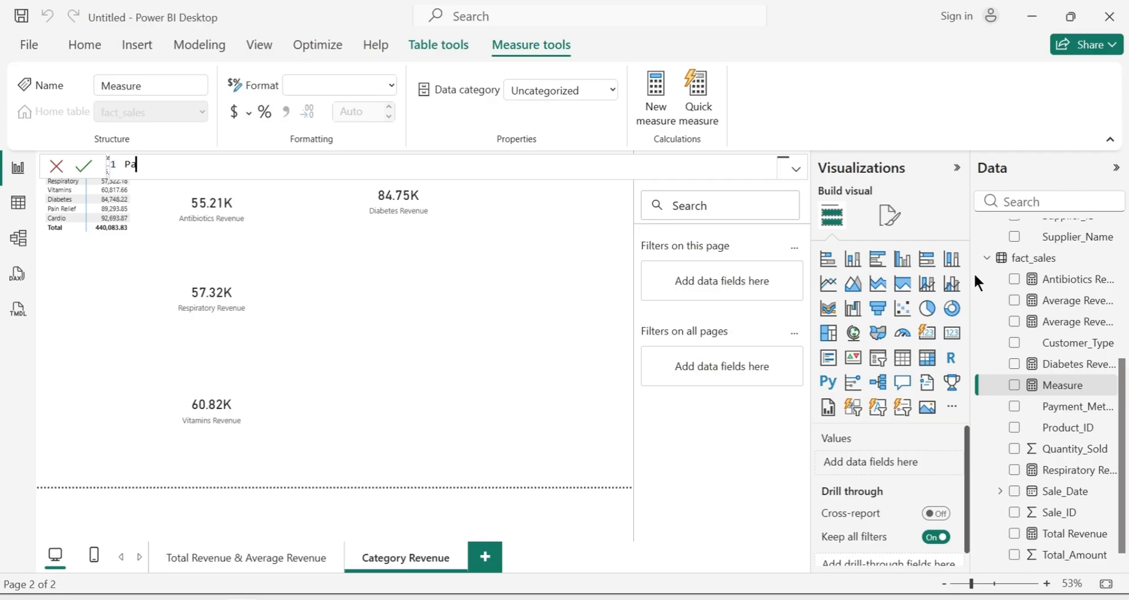
text(in Relief Revenue =)
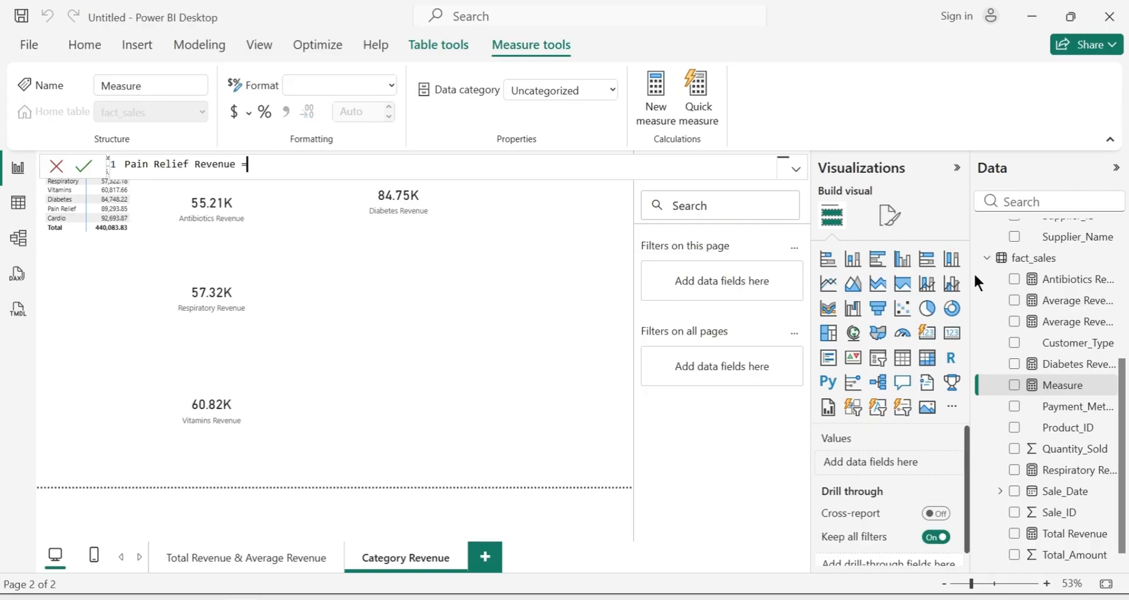
text( CALCULAT)
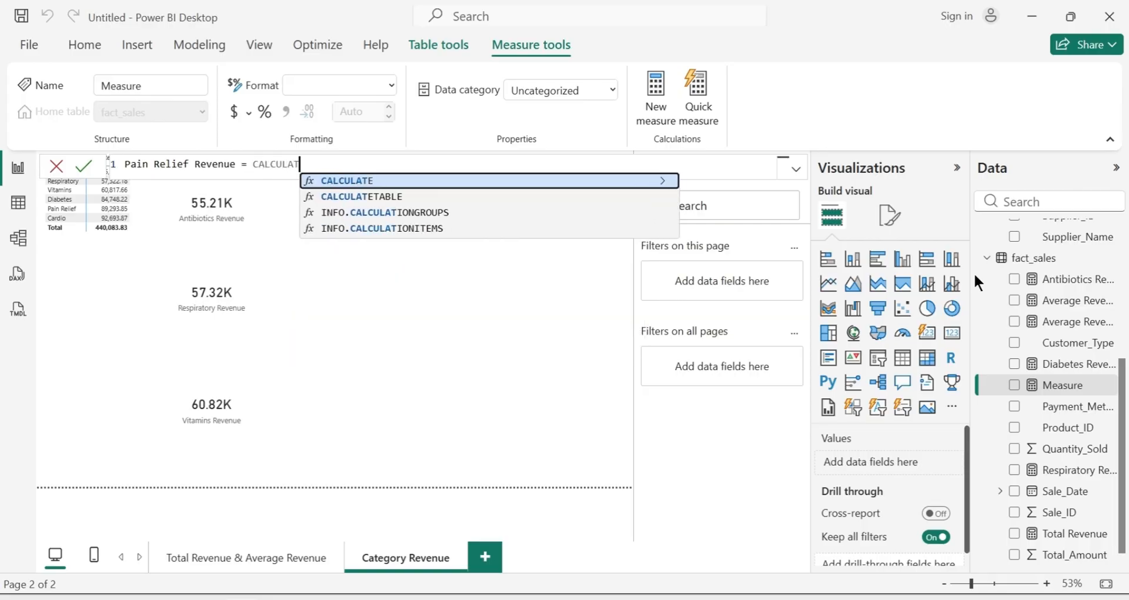
text(E([)
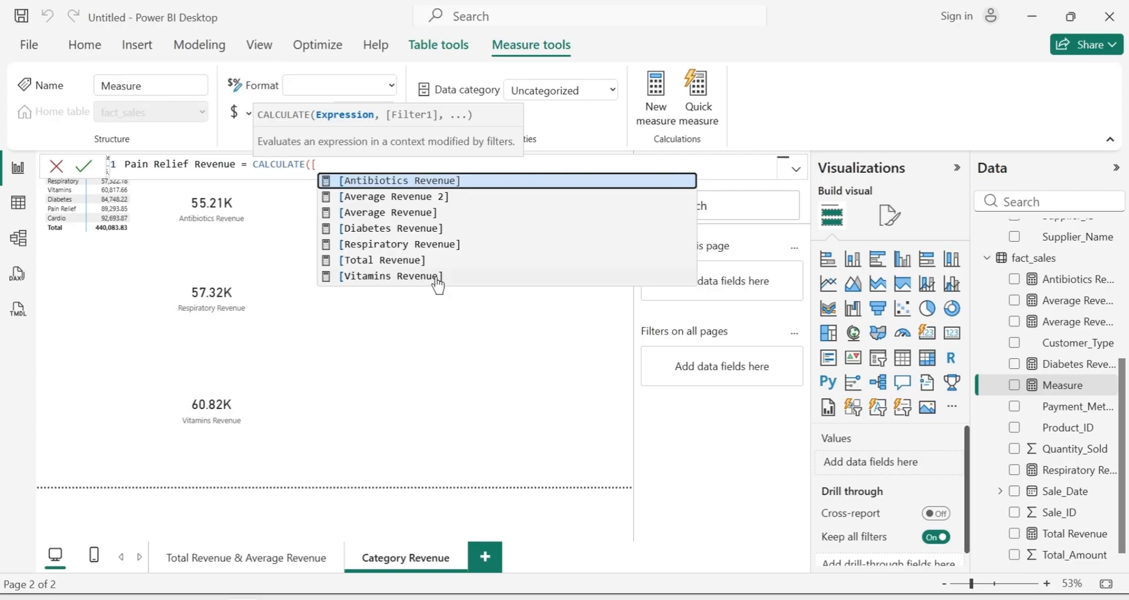
click(433, 260)
text(, )
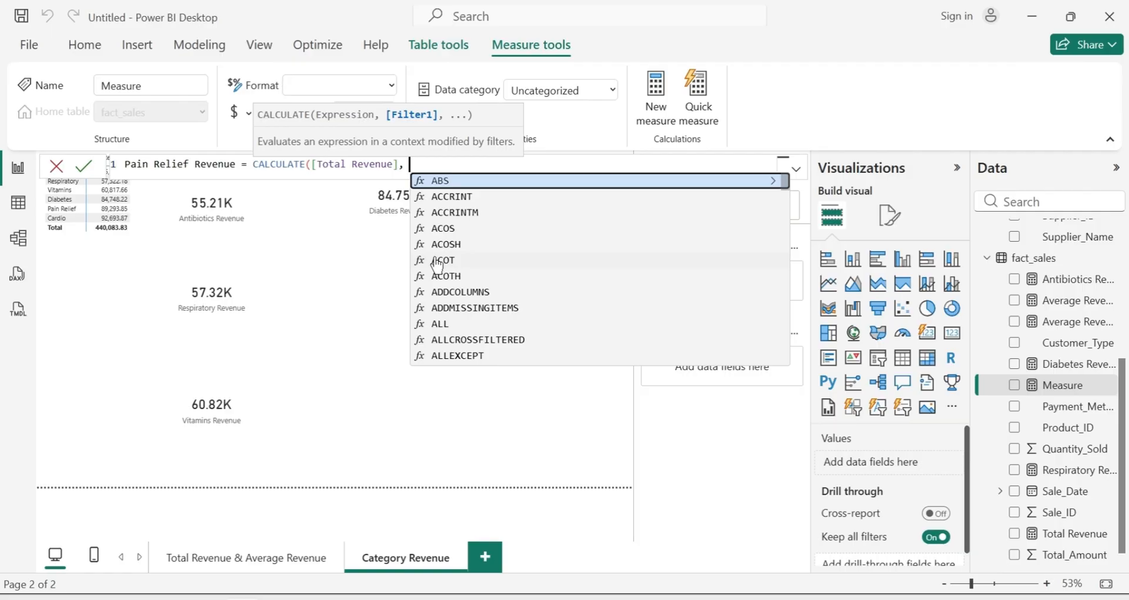
text(DIM)
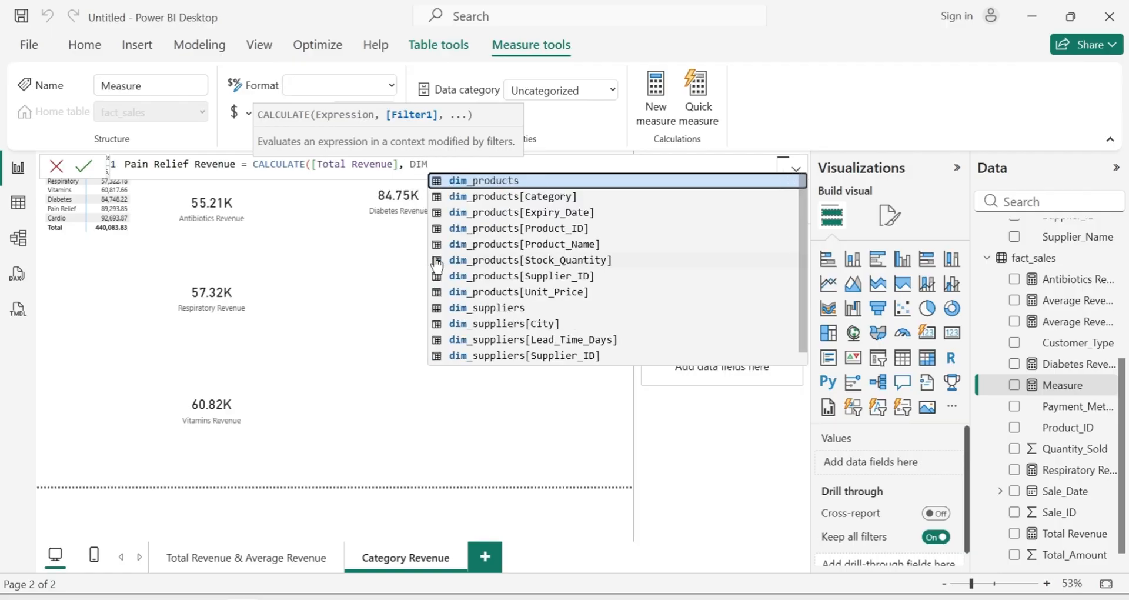
click(517, 197)
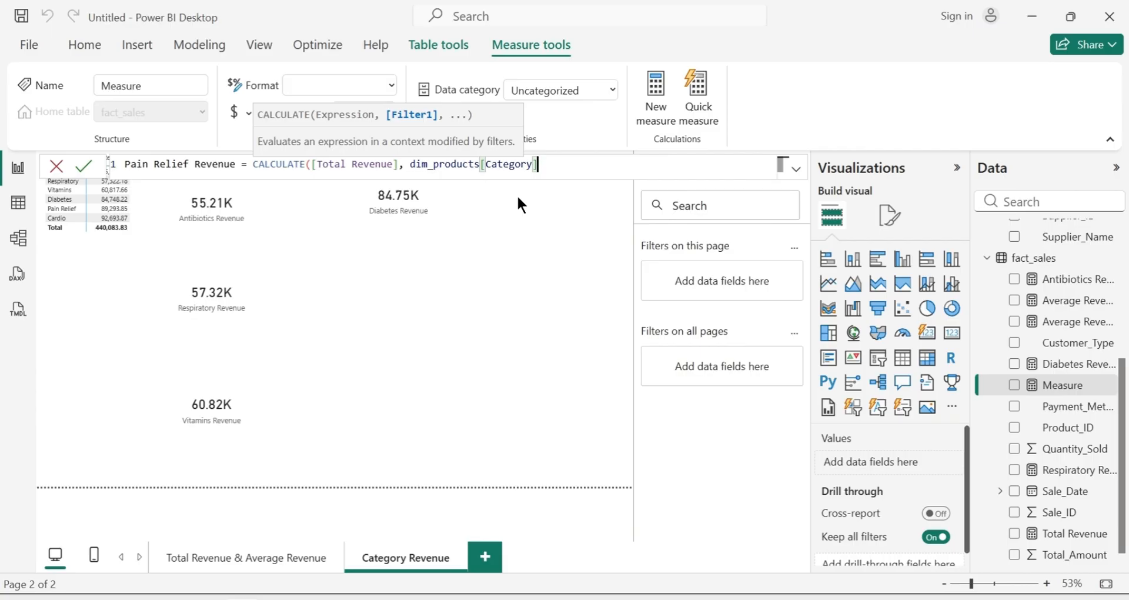
text(= "Pain Relief")
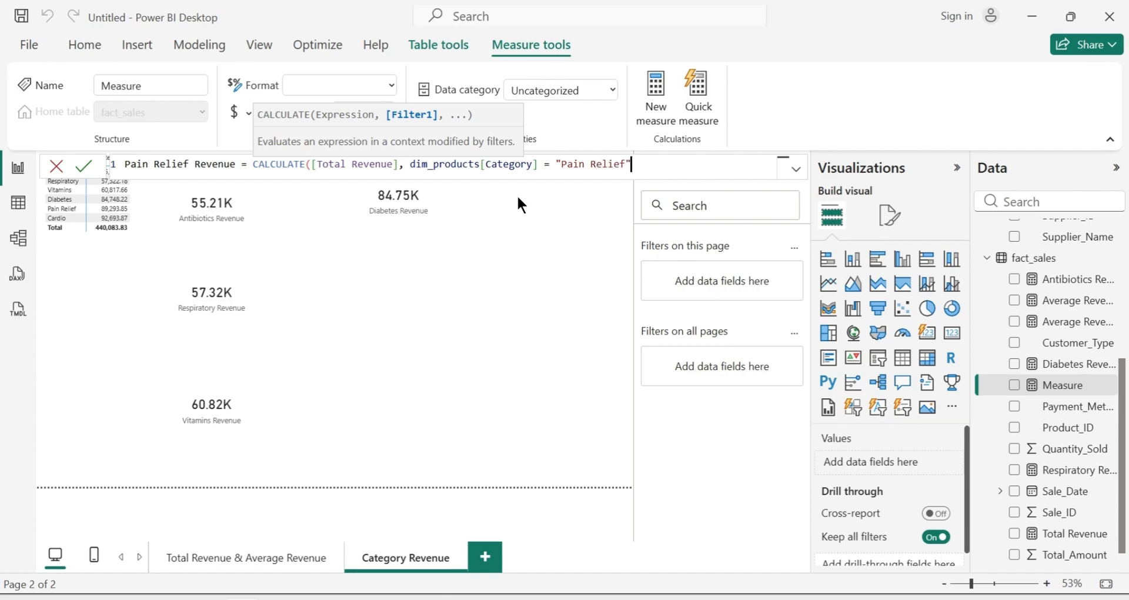
text())
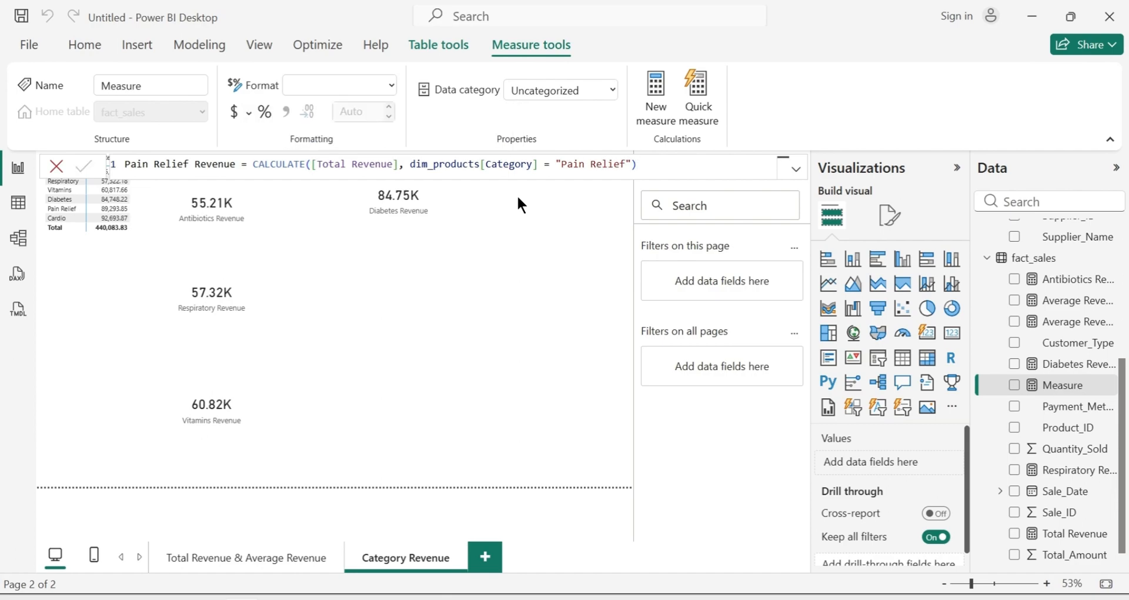
key(Return)
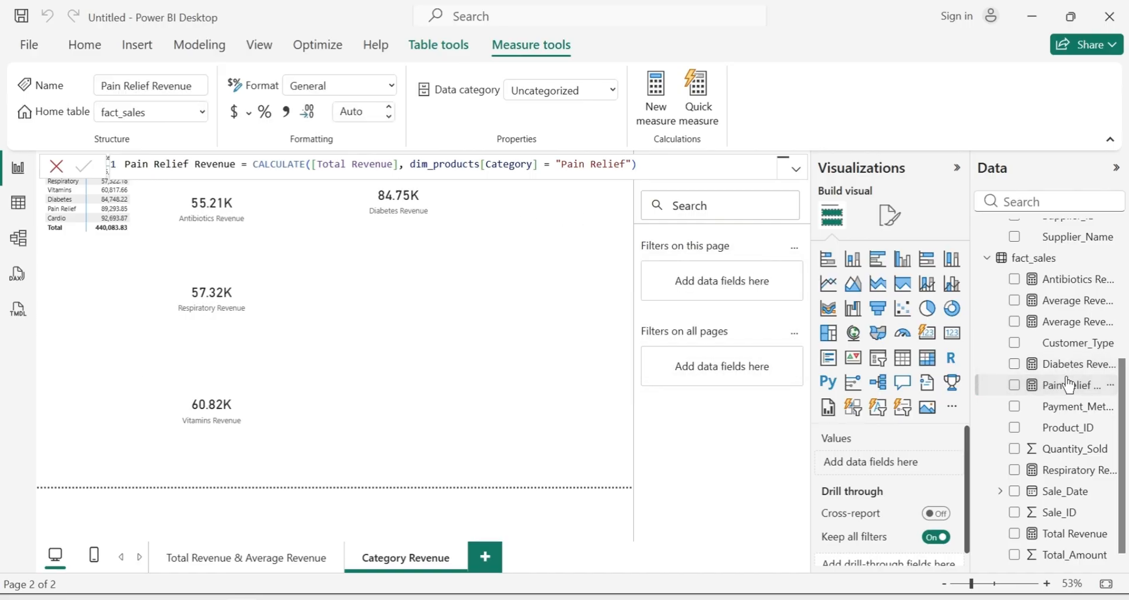
Duplicate the Diabetes Revenue card on the Category Revenue page
click(410, 240)
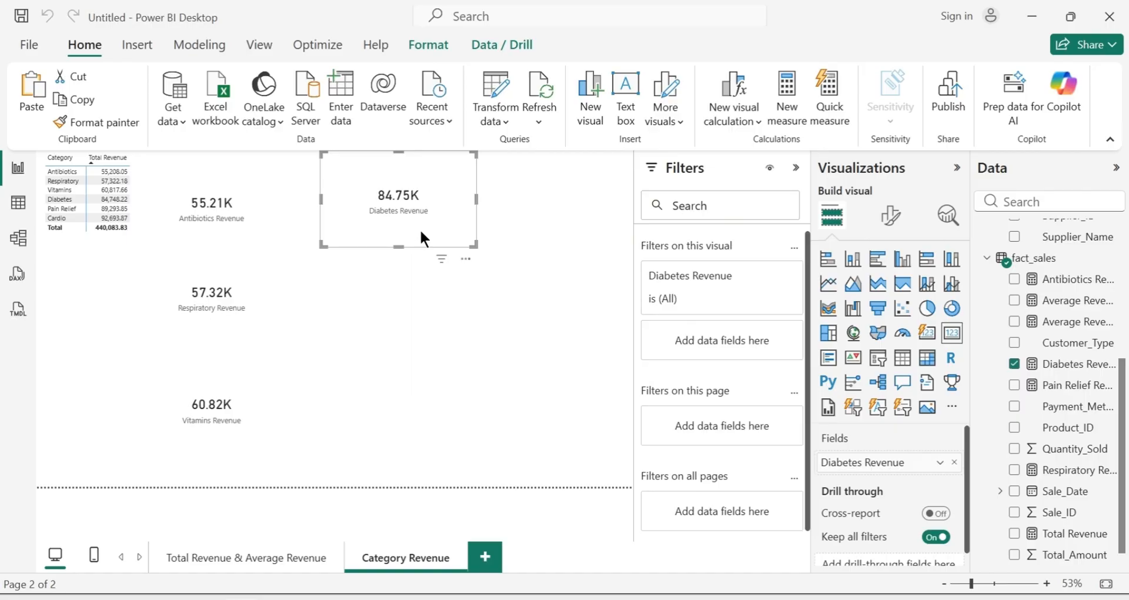
key(ctrl+v)
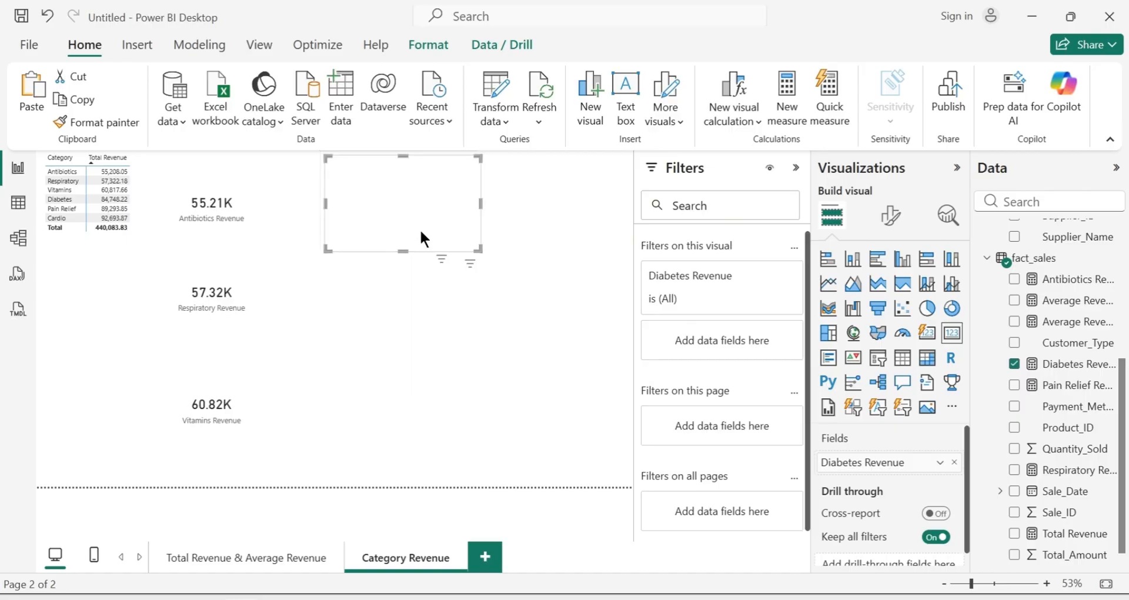
Place the copied Diabetes Revenue card below the original and replace its field with Pain Relief Revenue
drag(449, 184, 434, 283)
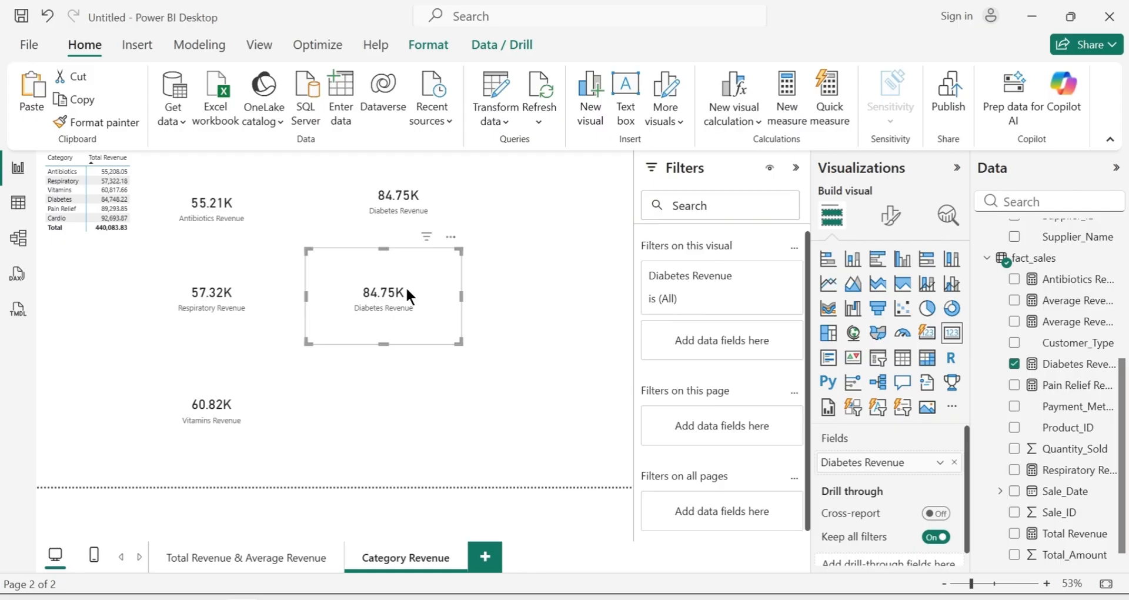
click(1015, 364)
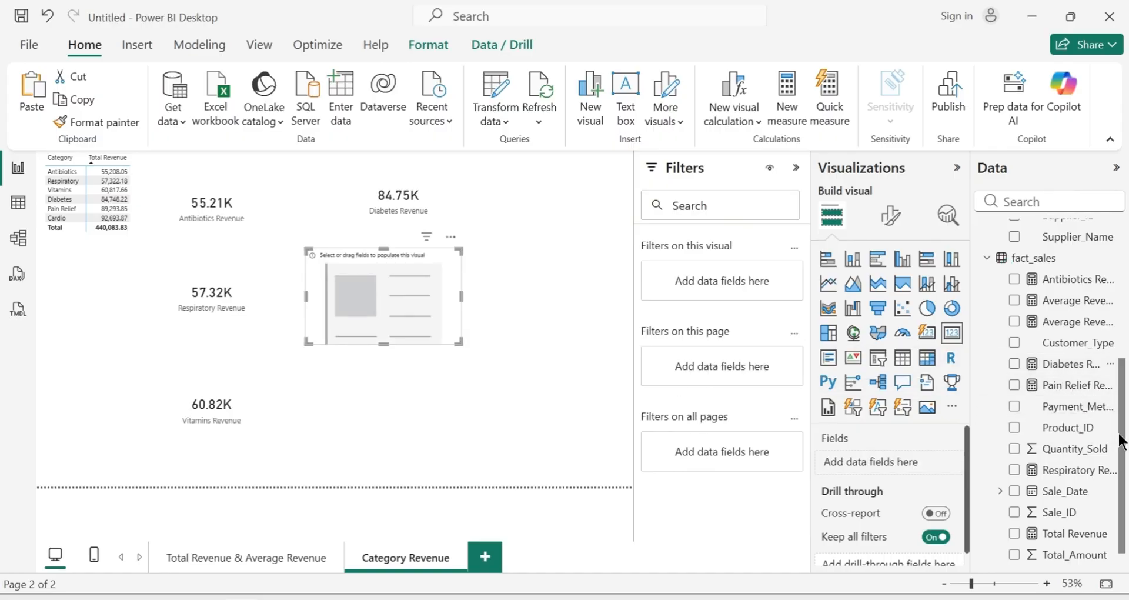
click(1015, 386)
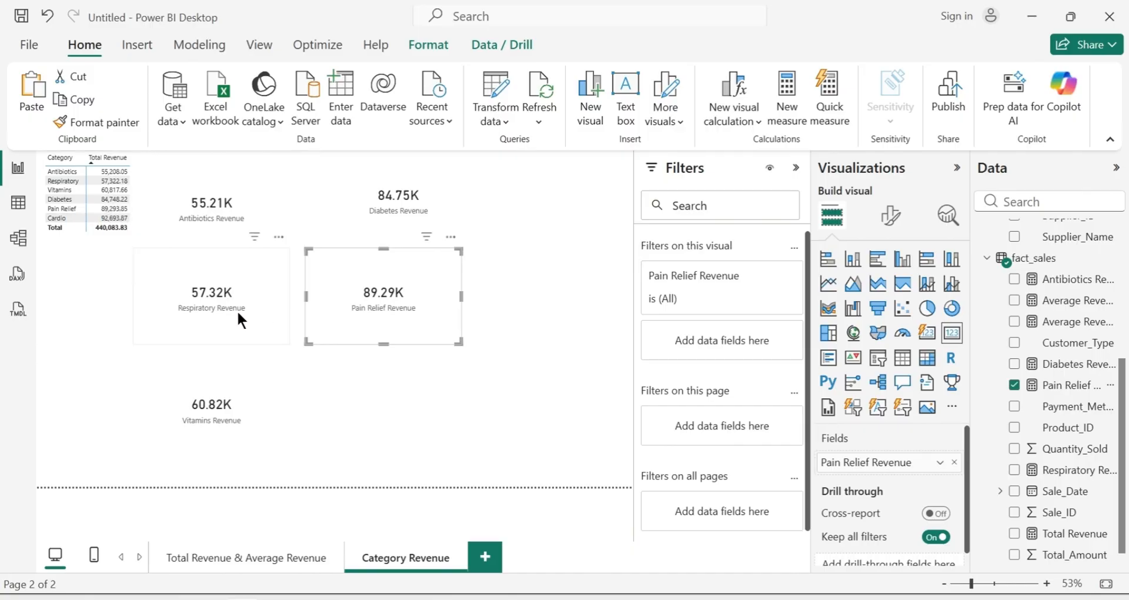
click(384, 397)
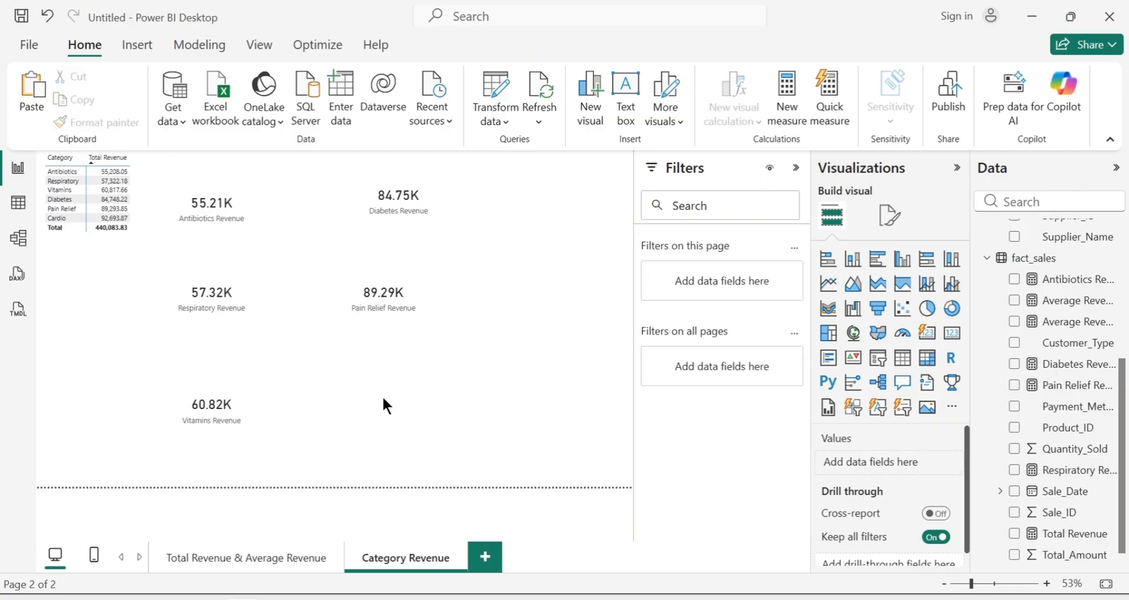
Create a measure in fact_sales: Cardio Revenue = CALCULATE([Total Revenue], dim_products[Category] = "Cardio")
right_click(1070, 264)
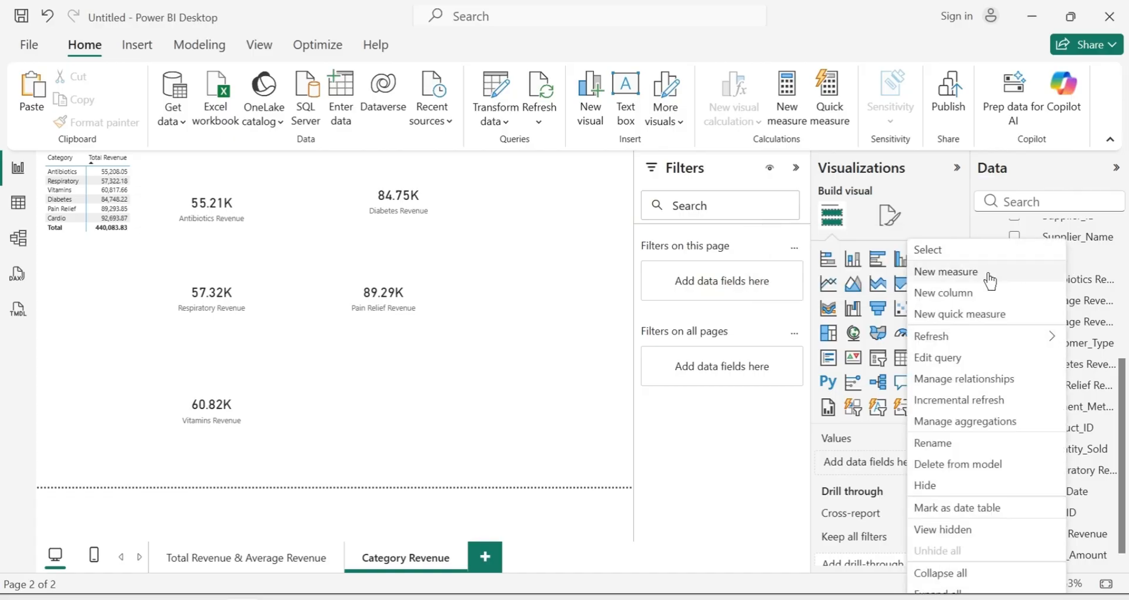
click(991, 277)
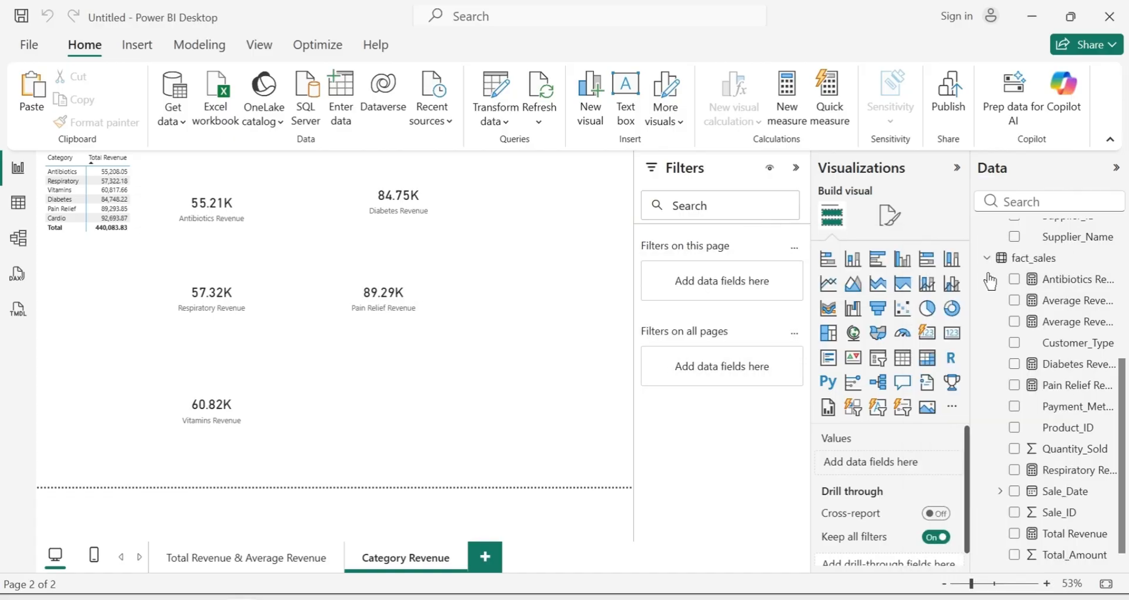
key(BackSpace)
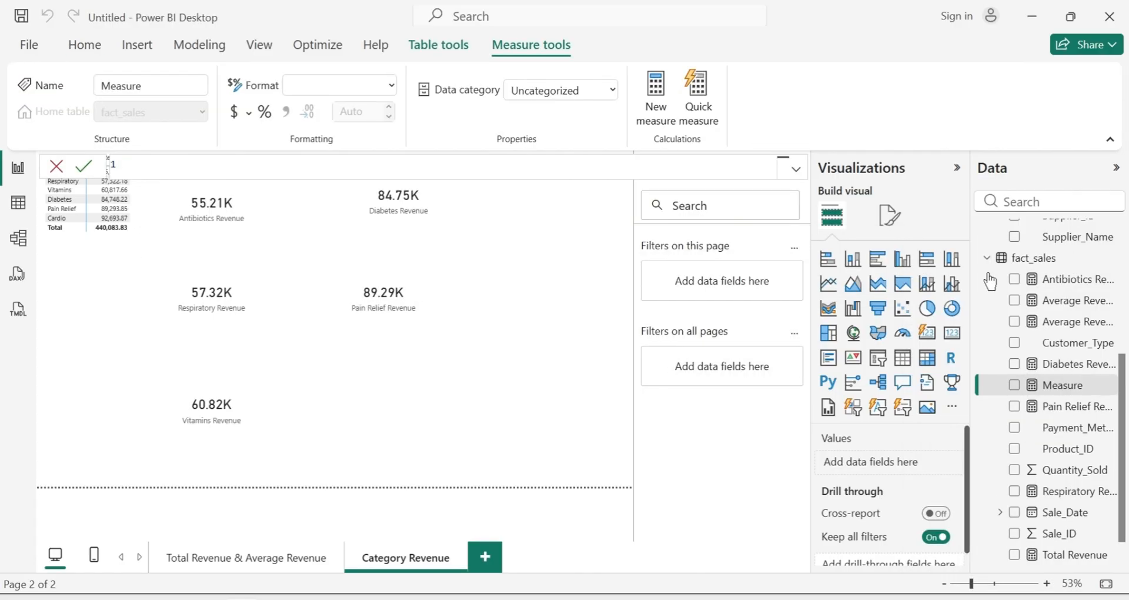
text(Cardio Revenue = CAL)
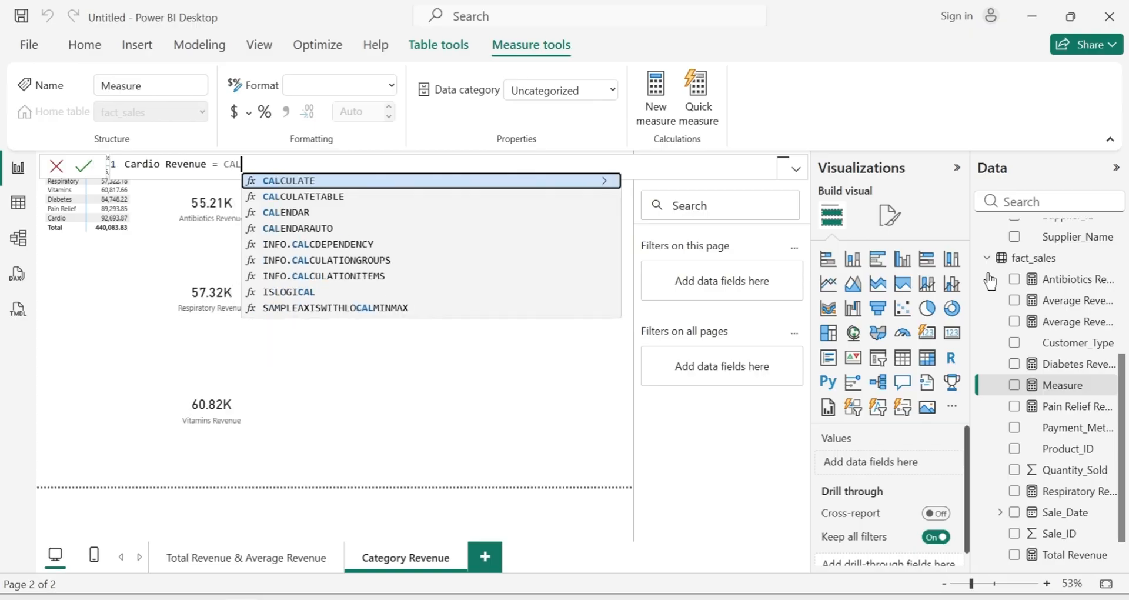
text(CULATE()
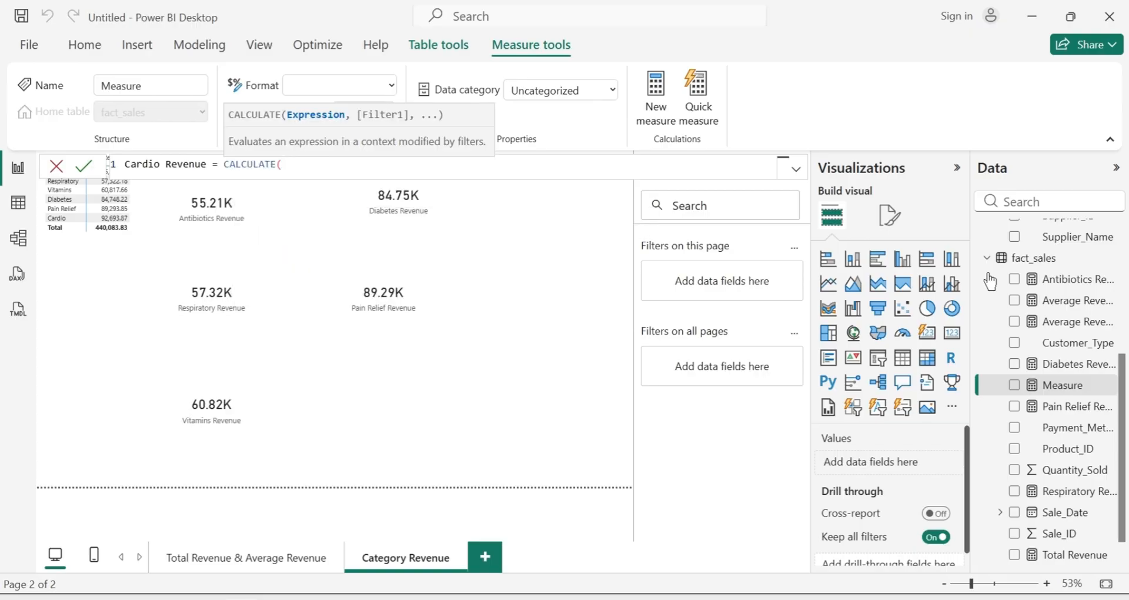
text([)
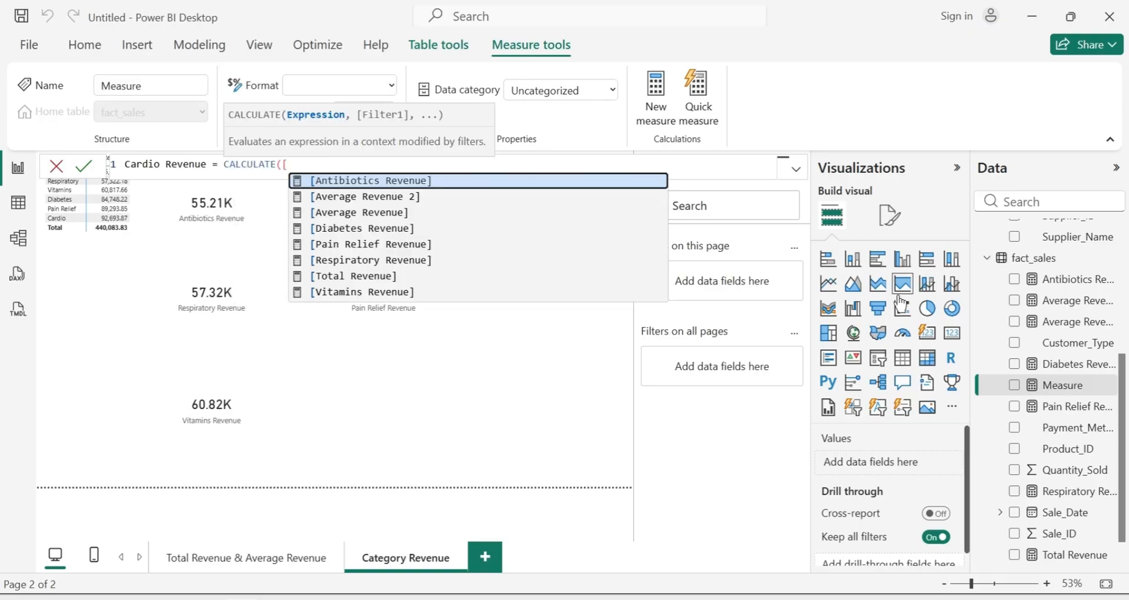
click(379, 276)
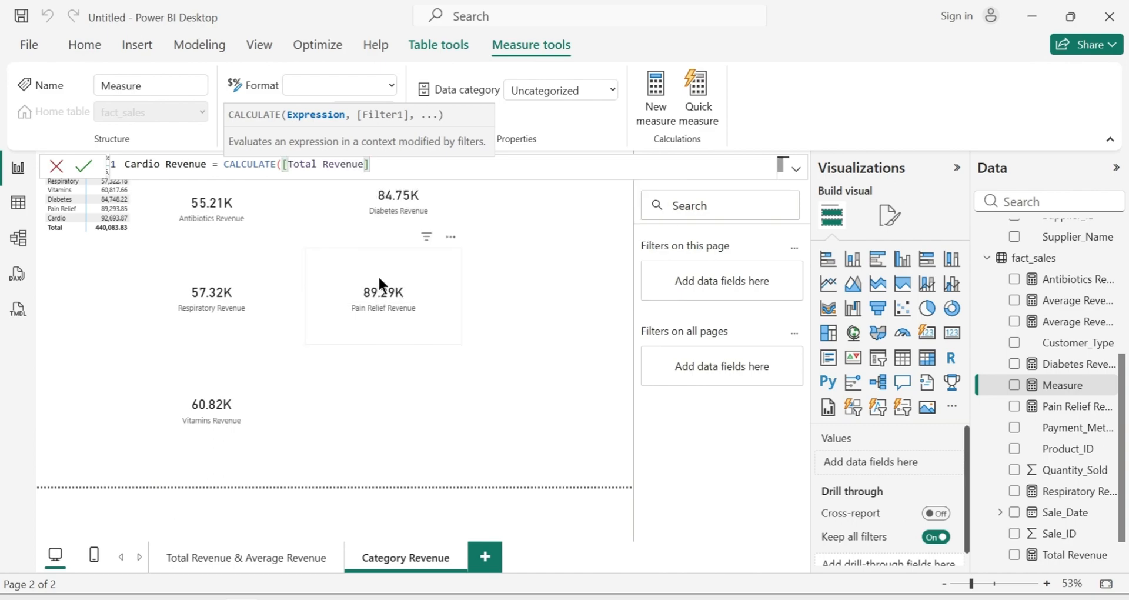
text(,)
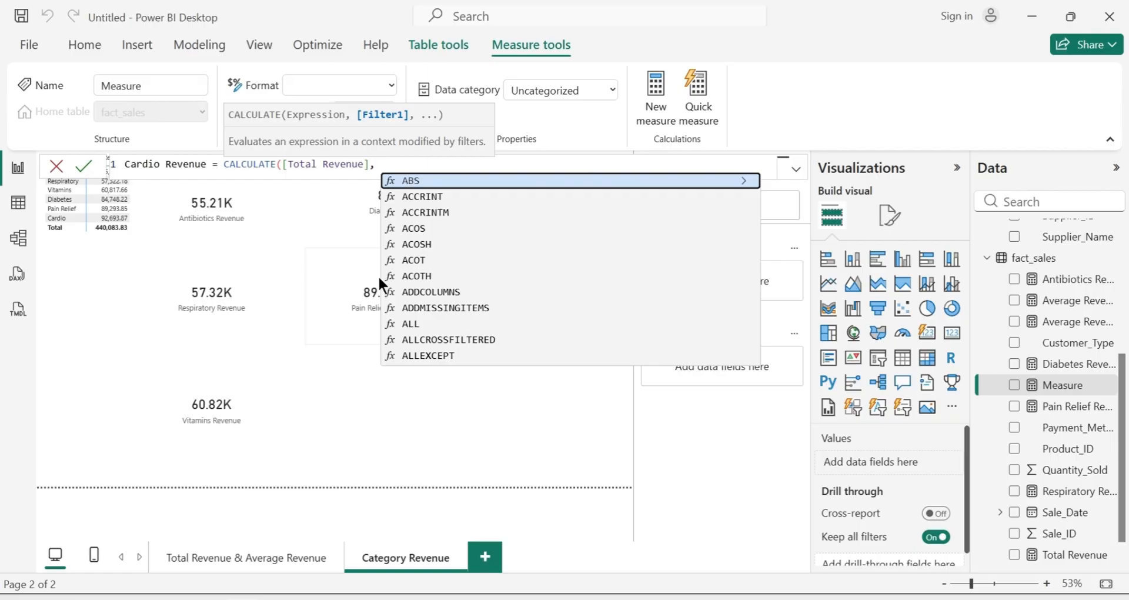
text( DIM)
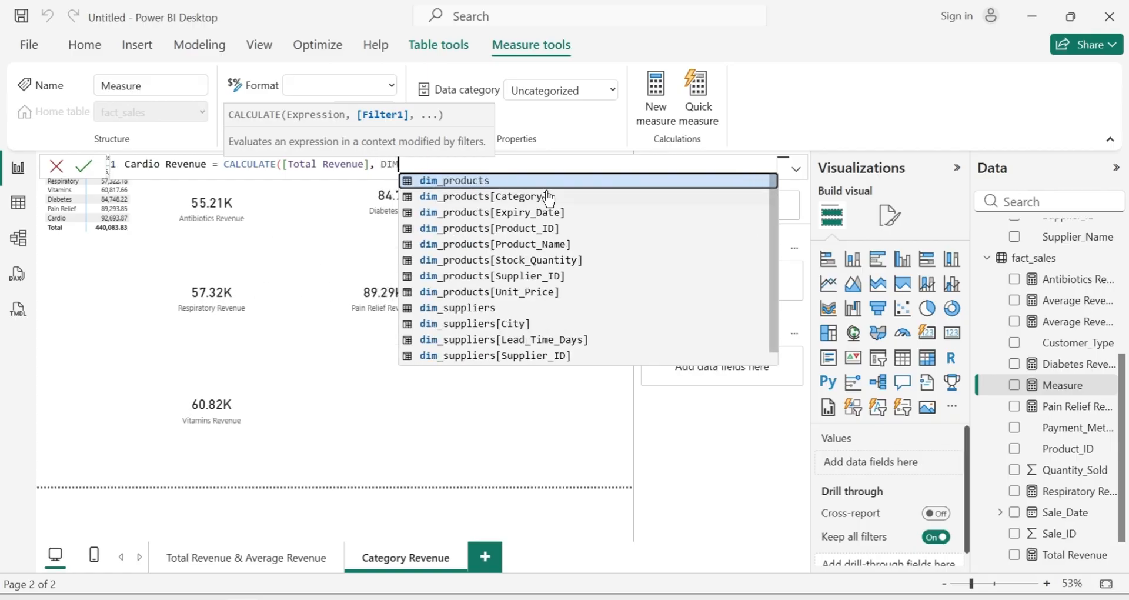
click(547, 198)
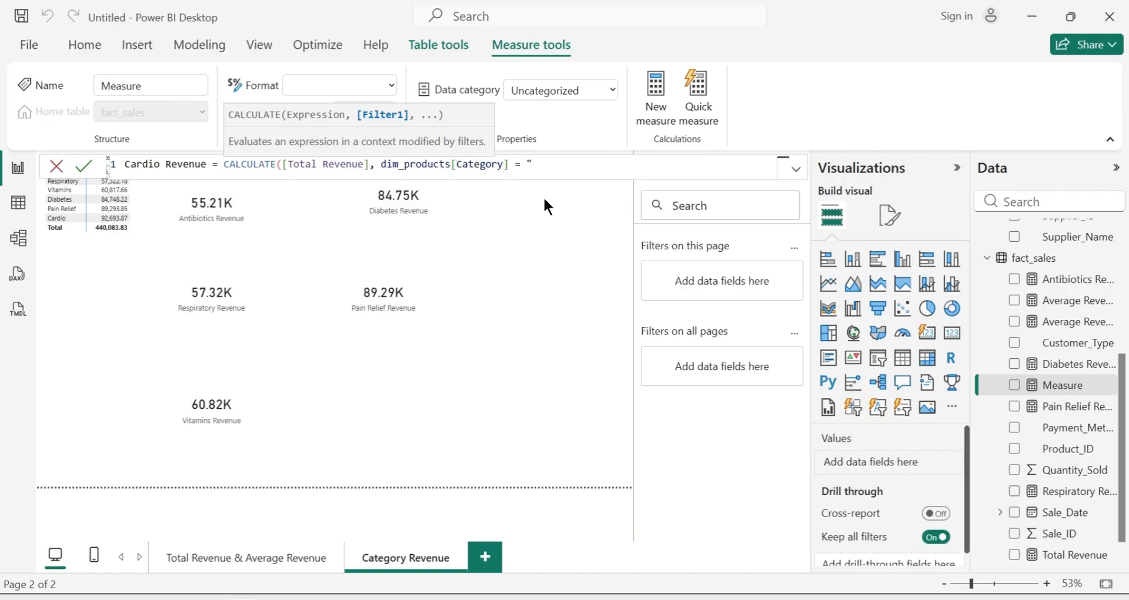
text(= "Cardio"))
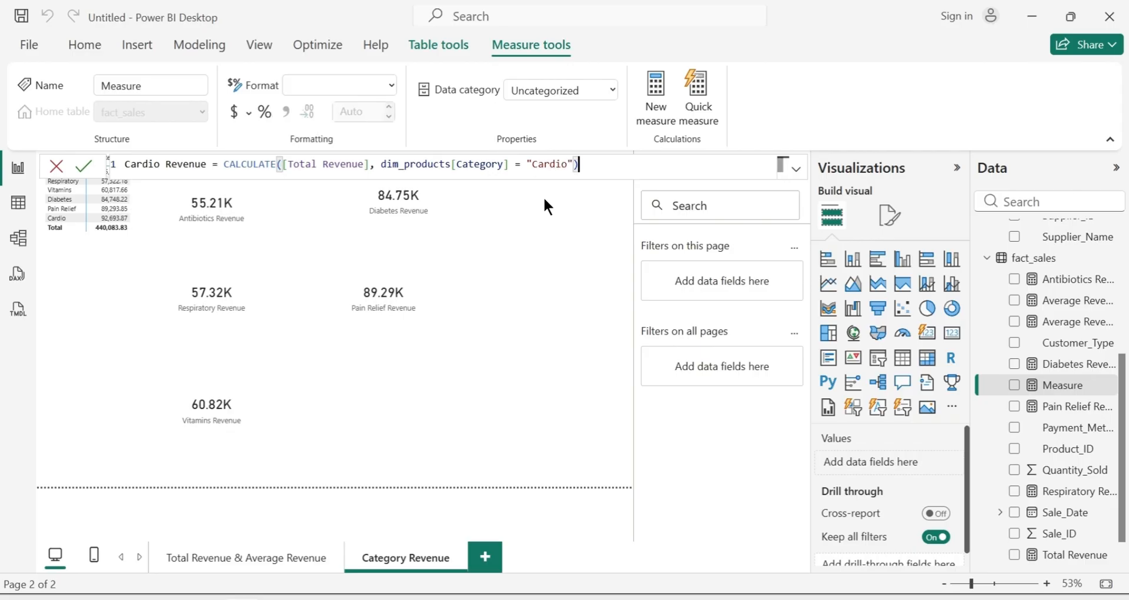
key(Return)
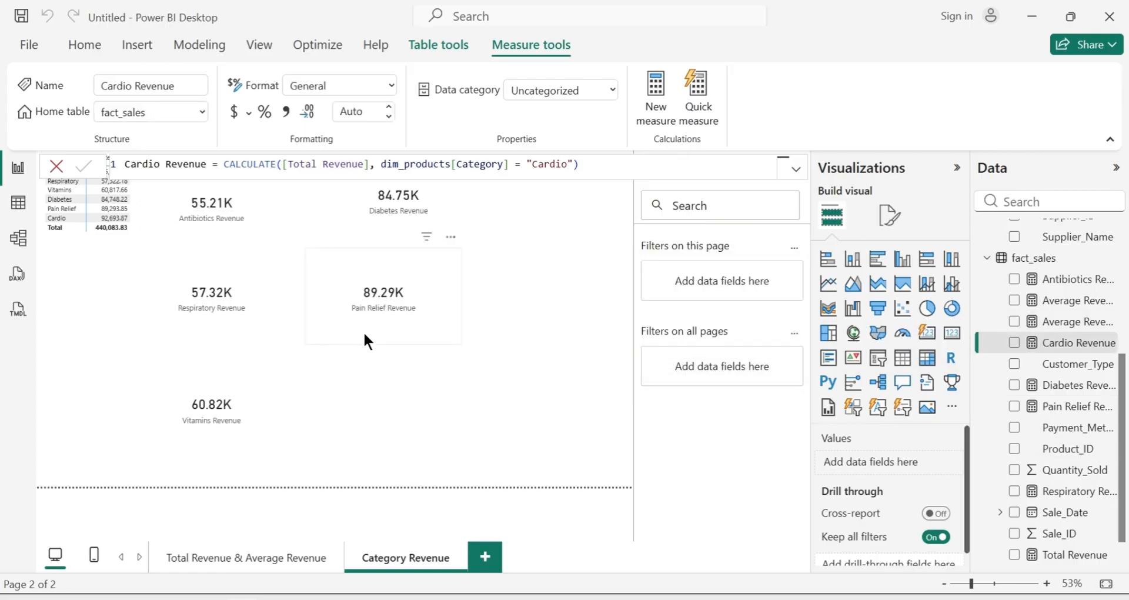
Duplicate the Pain Relief Revenue card, place the copy below it, and replace its field with Cardio Revenue
click(391, 328)
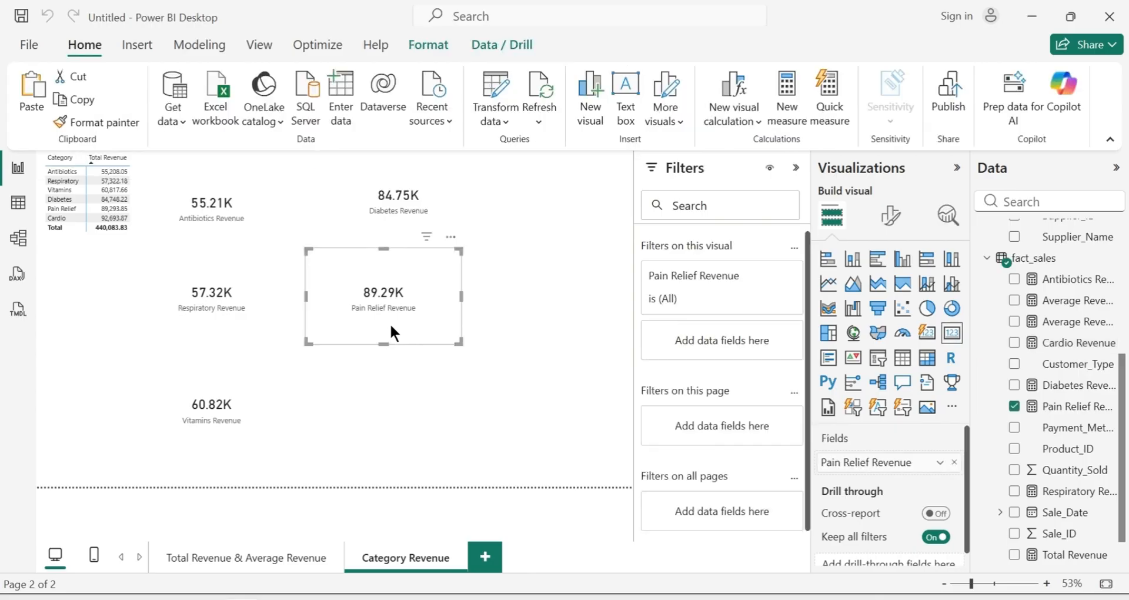
key(ctrl+c)
key(ctrl+v)
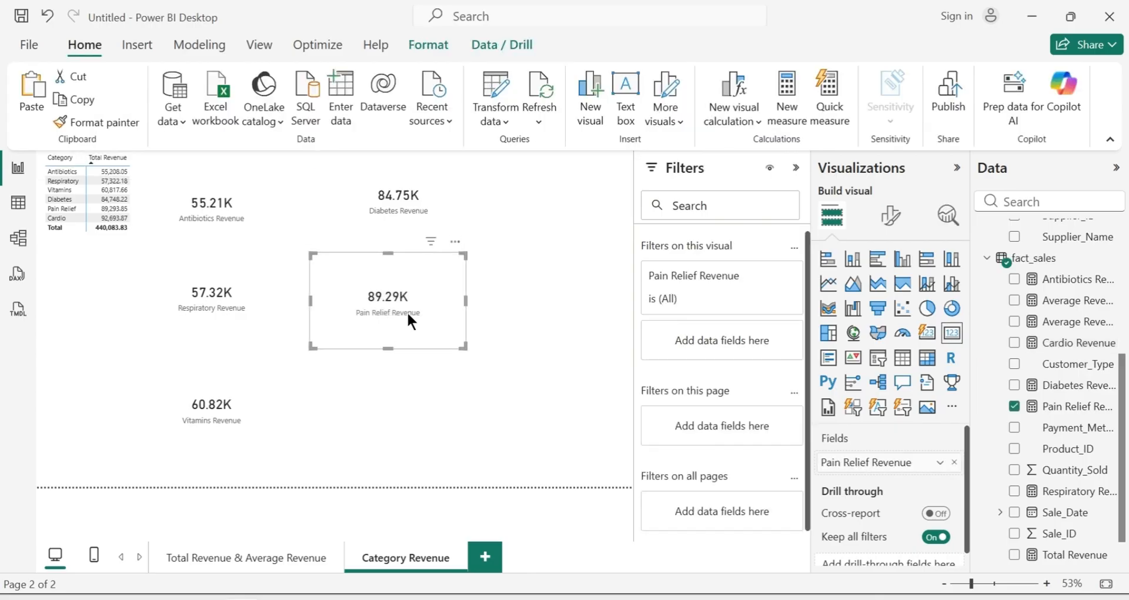
drag(429, 284, 429, 379)
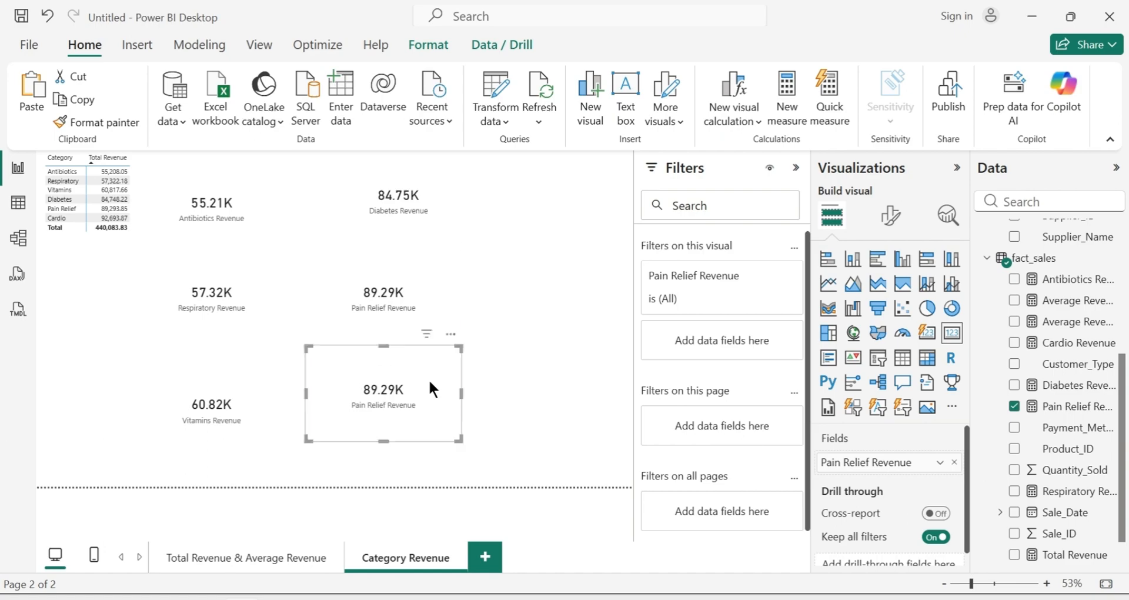
click(1015, 406)
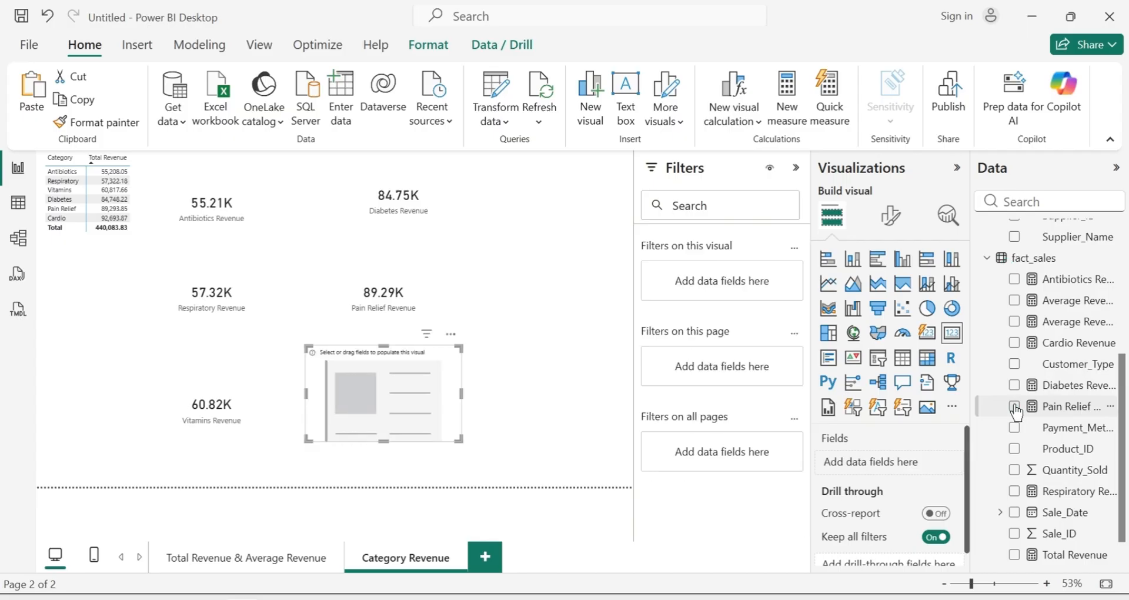
click(1015, 343)
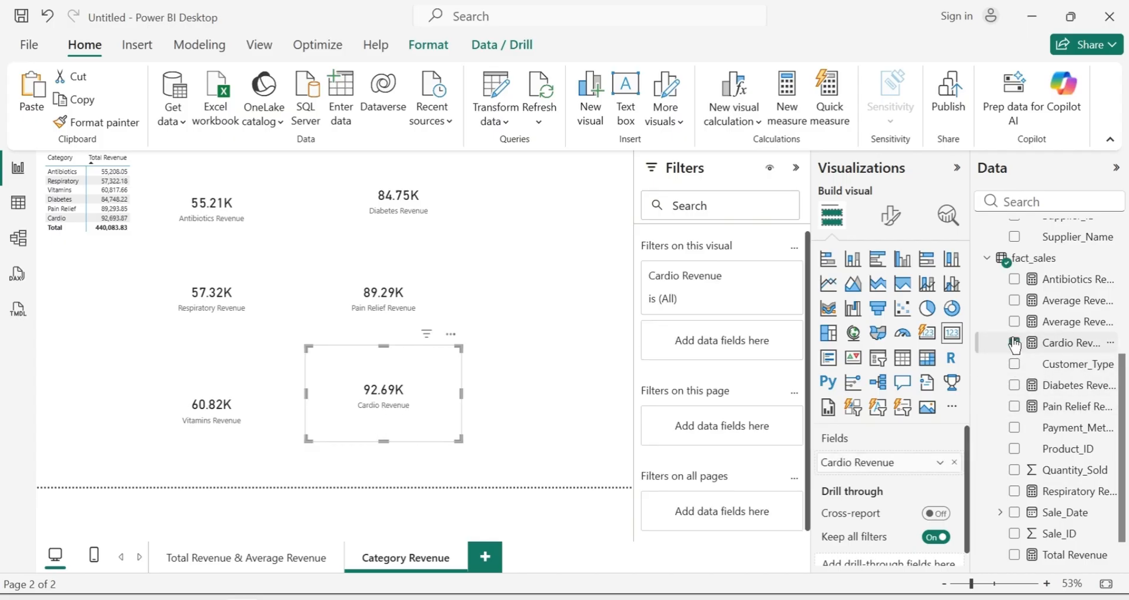
click(562, 435)
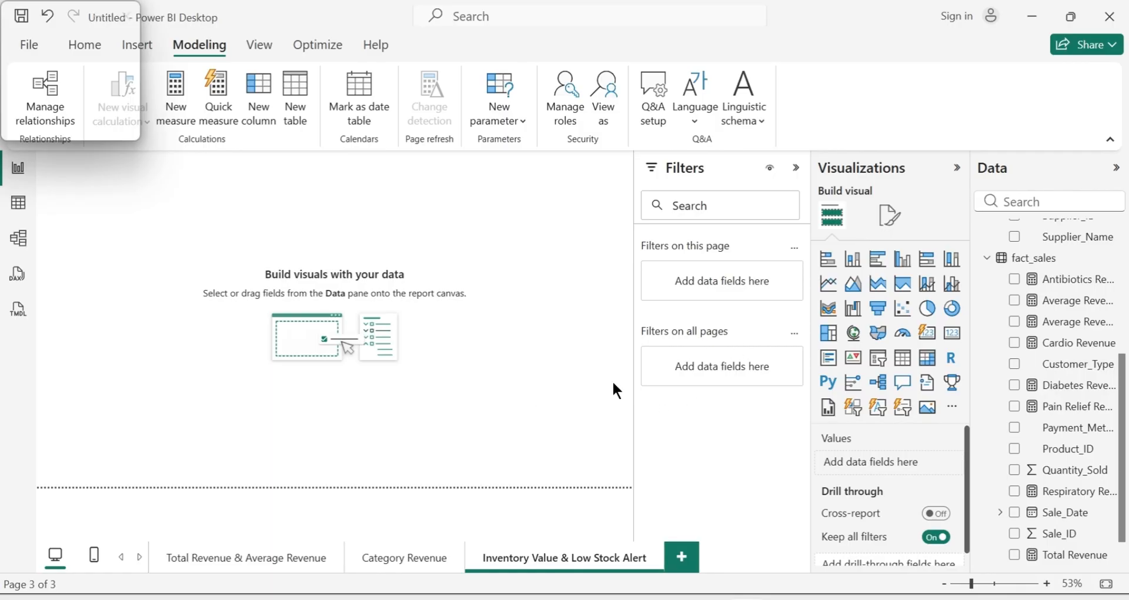
Examine the Unit_Price and Stock_Quantity columns of the dim_products table in the table view
click(17, 216)
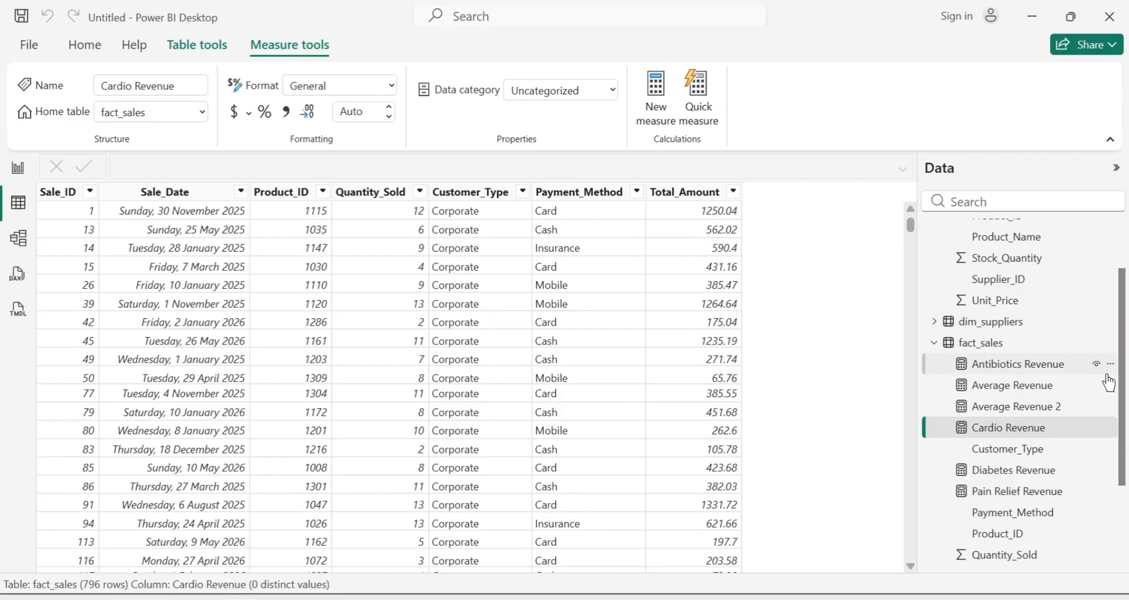
drag(1121, 391, 1124, 456)
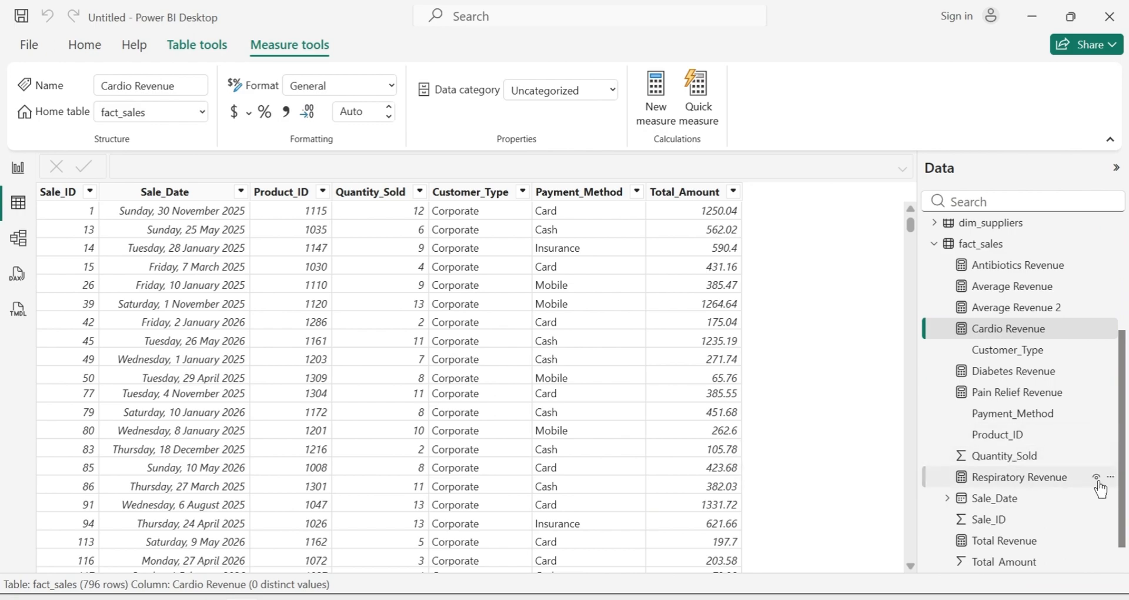
drag(1122, 502, 966, 237)
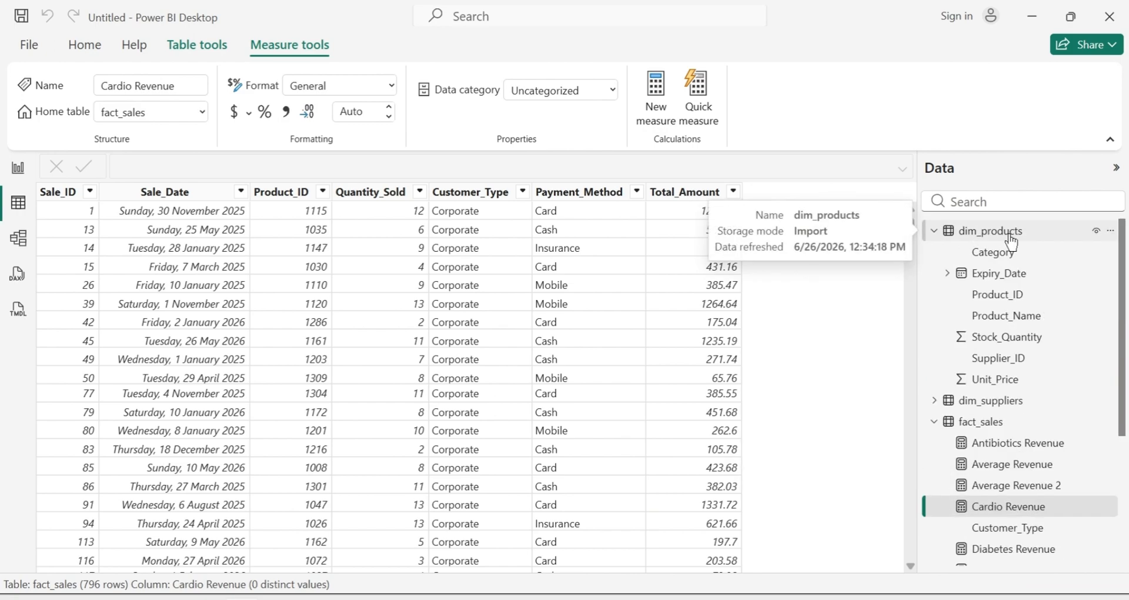
click(992, 231)
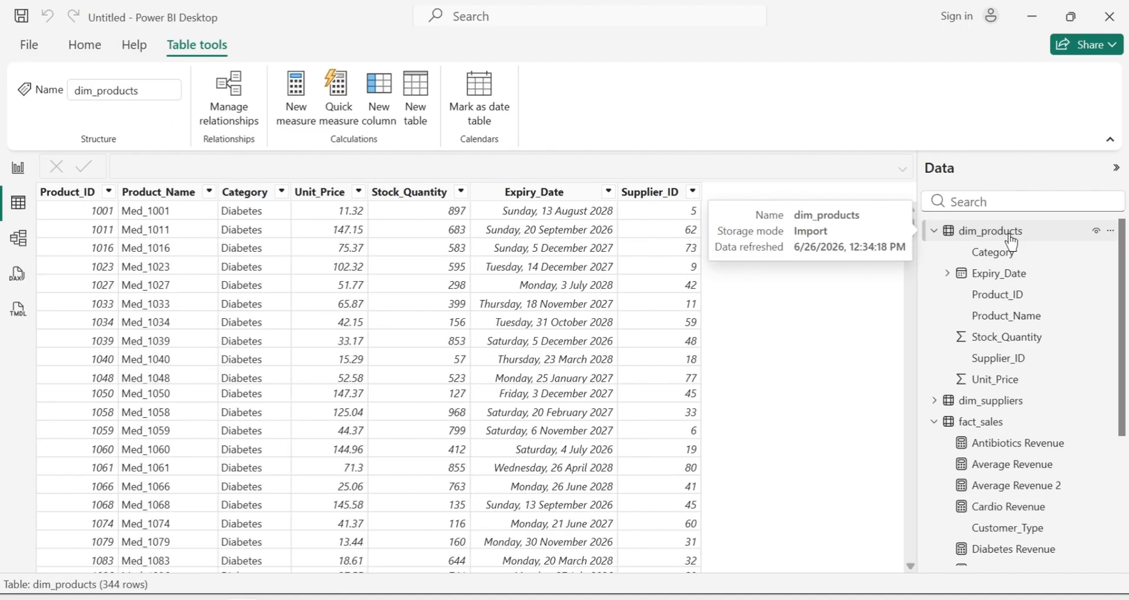
click(423, 199)
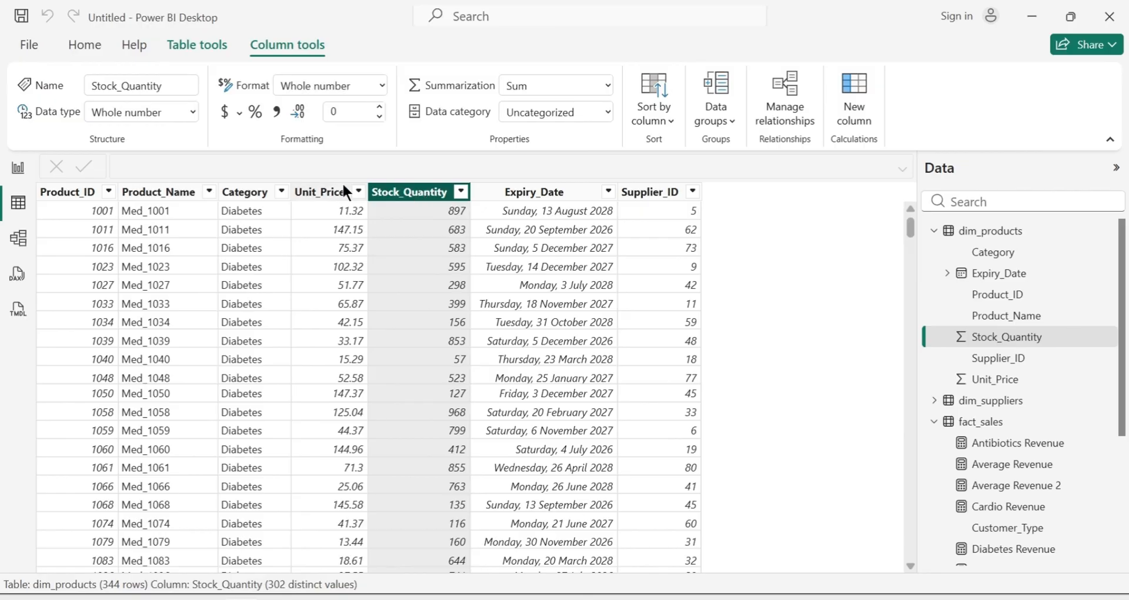
click(320, 197)
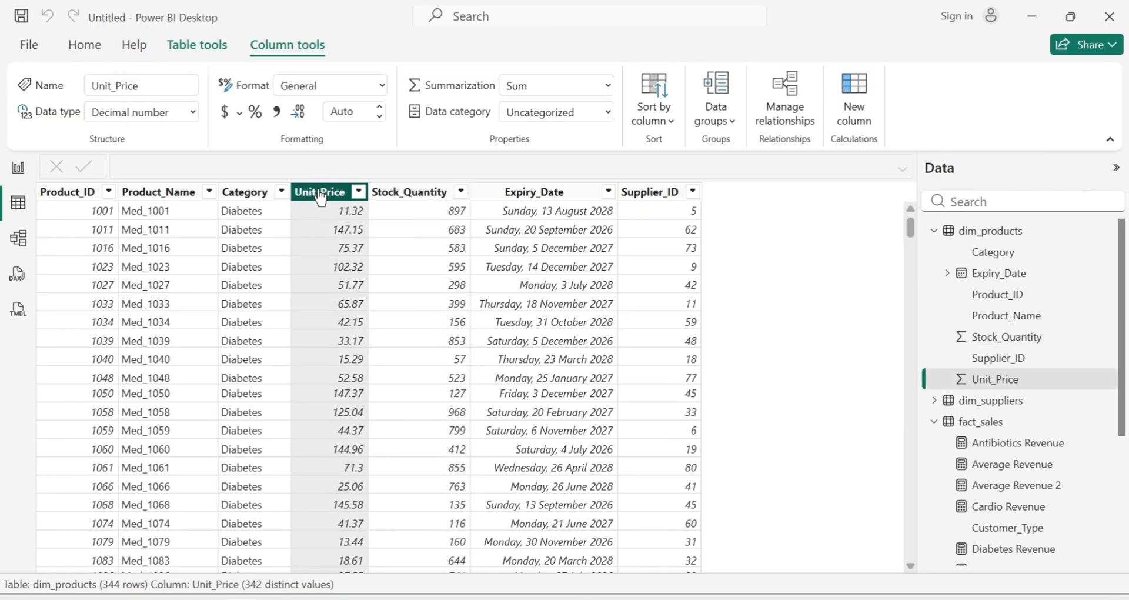
click(414, 197)
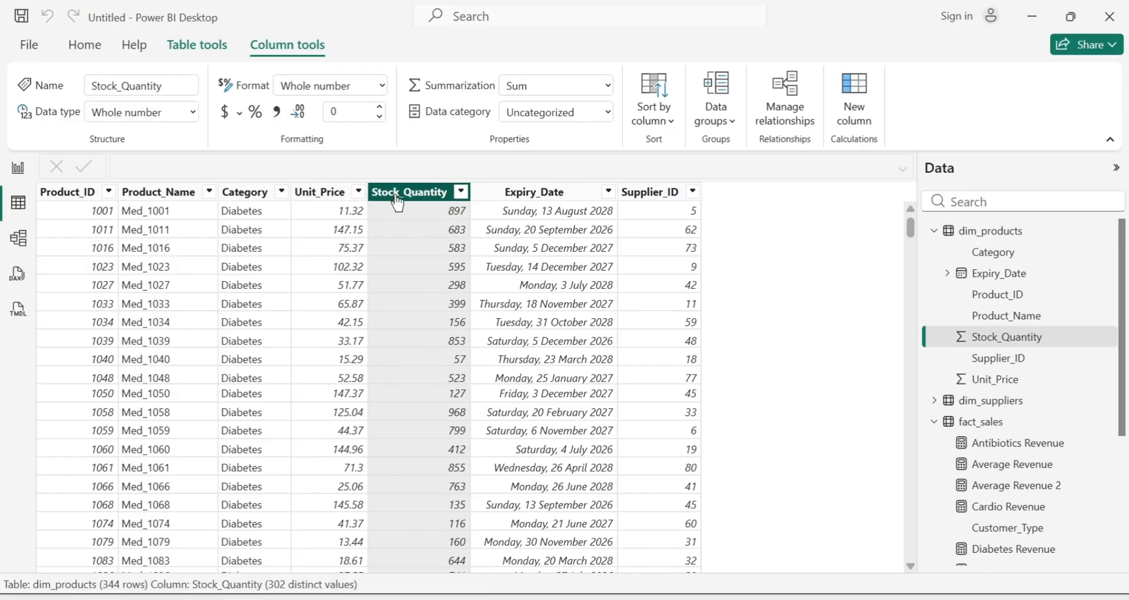
click(326, 197)
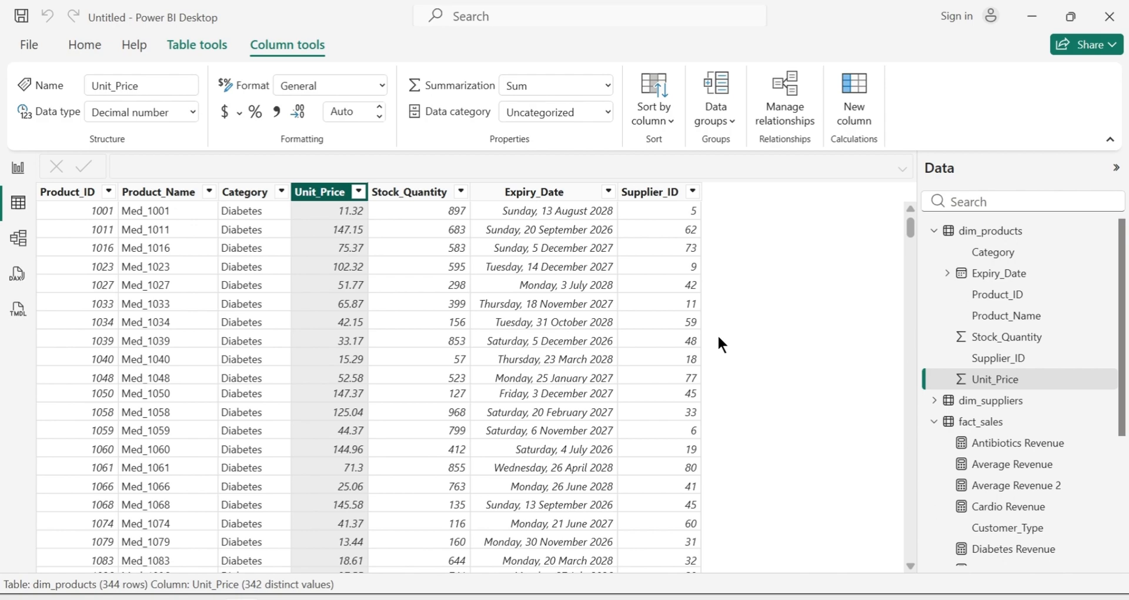
click(427, 200)
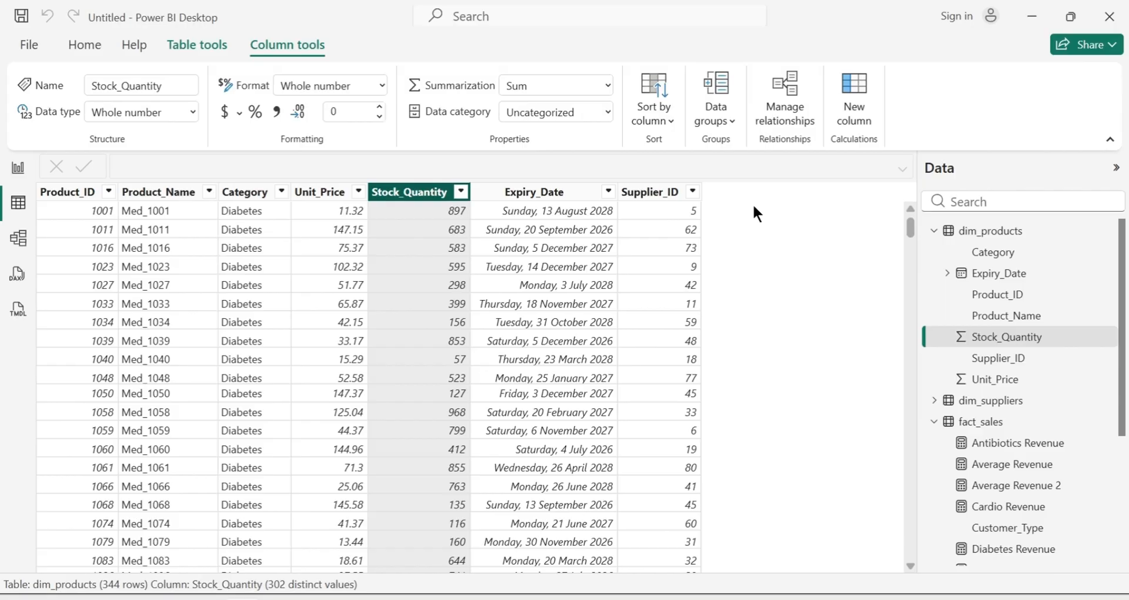
Add a calculated column to dim_products: Stock Value = dim_products[Stock_Quantity] * dim_products[Unit_Price]
click(192, 53)
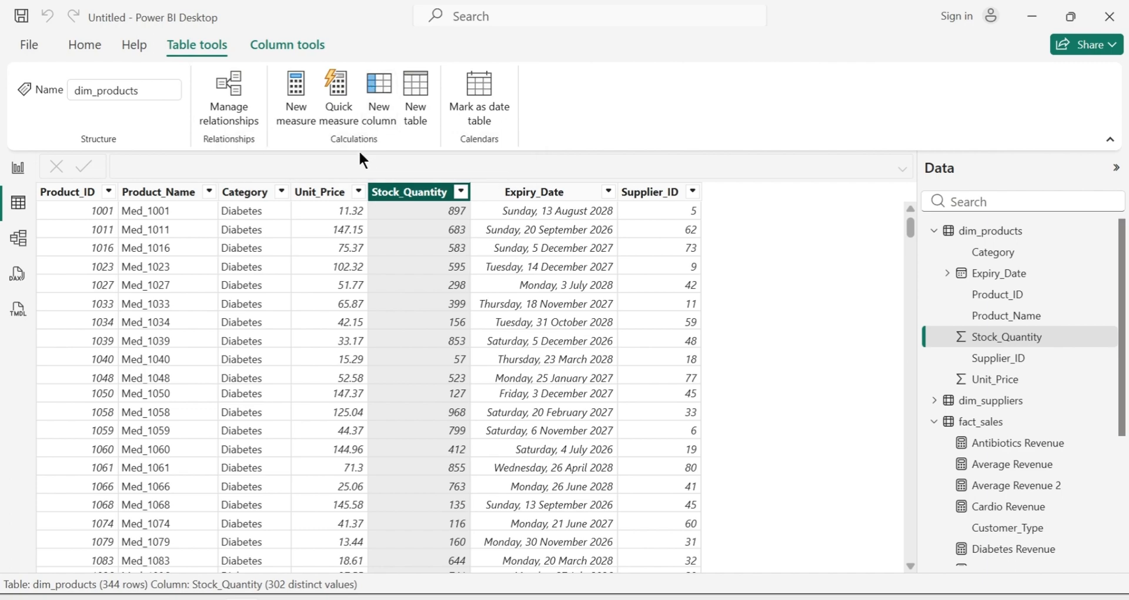
click(383, 94)
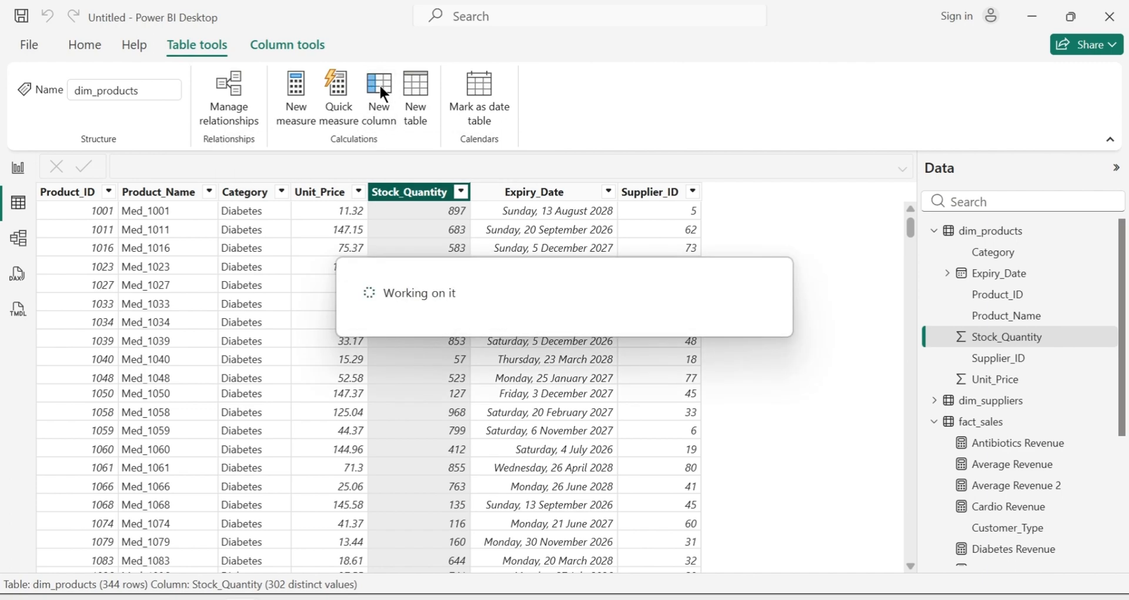
key(BackSpace)
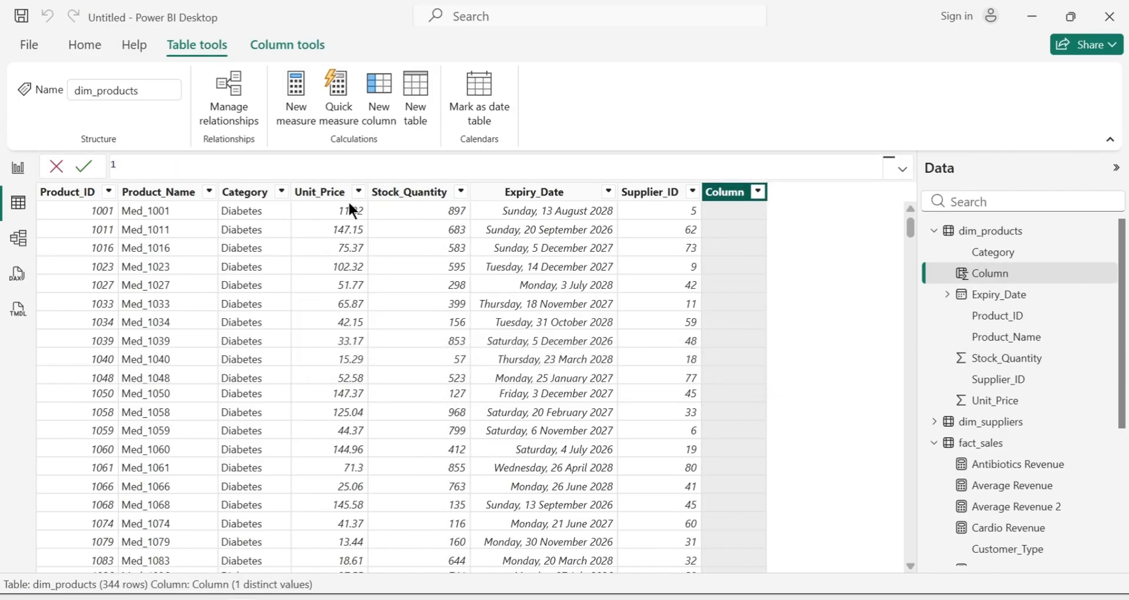
text(Stock Value =)
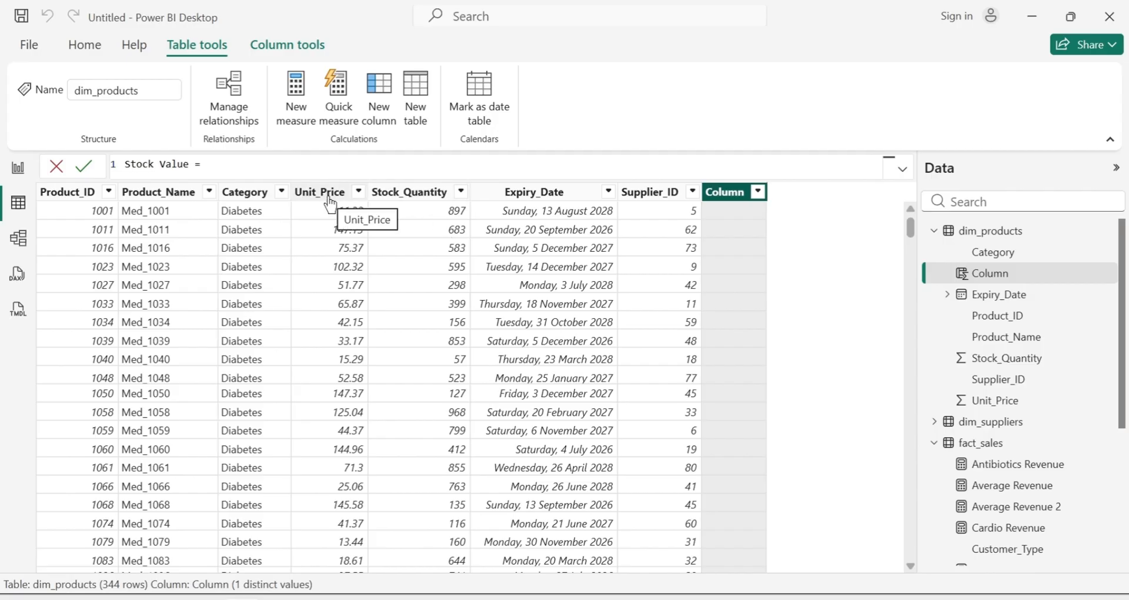
text(dim)
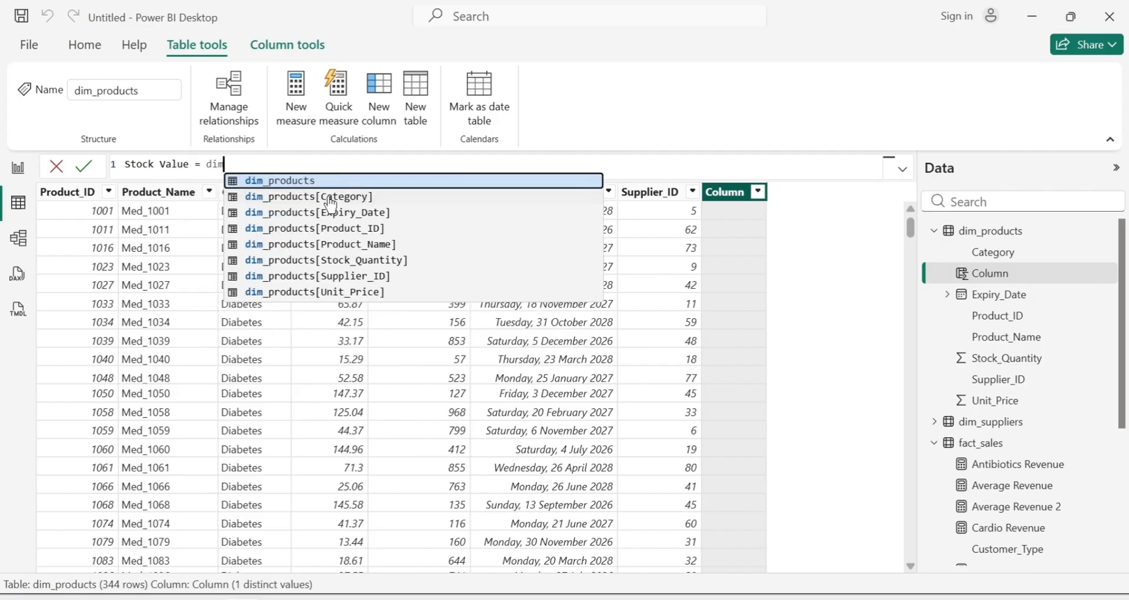
click(359, 259)
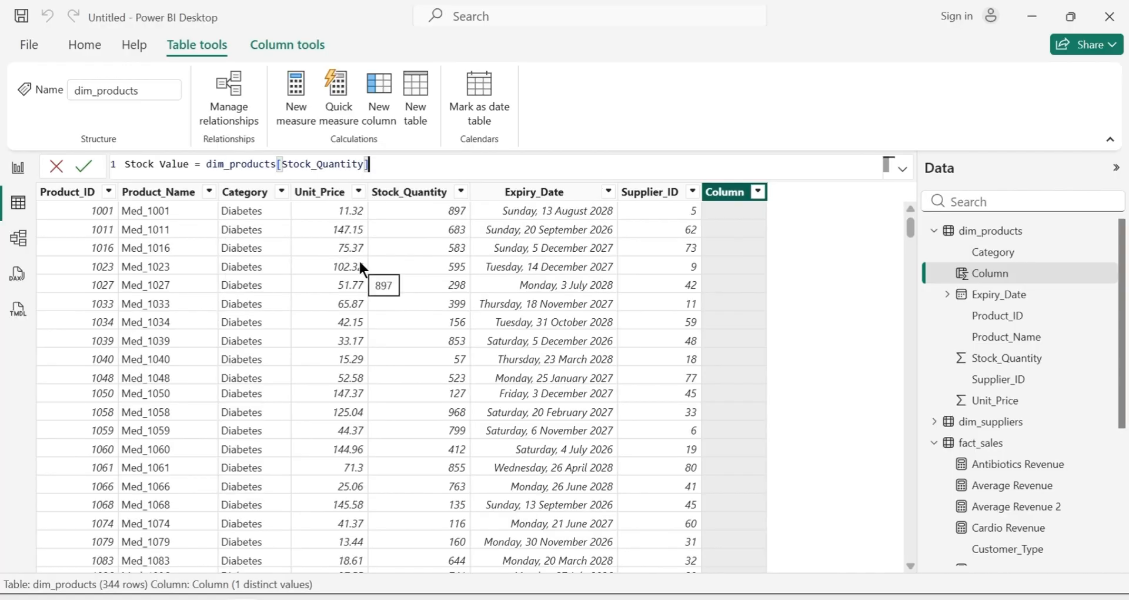
text(*)
text( di)
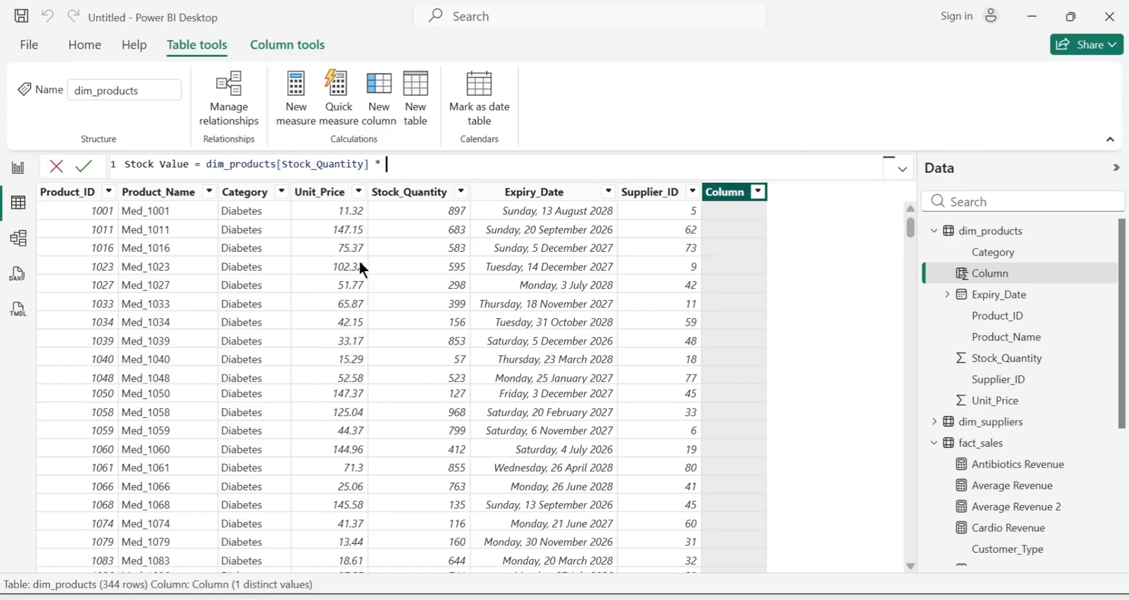
text(m)
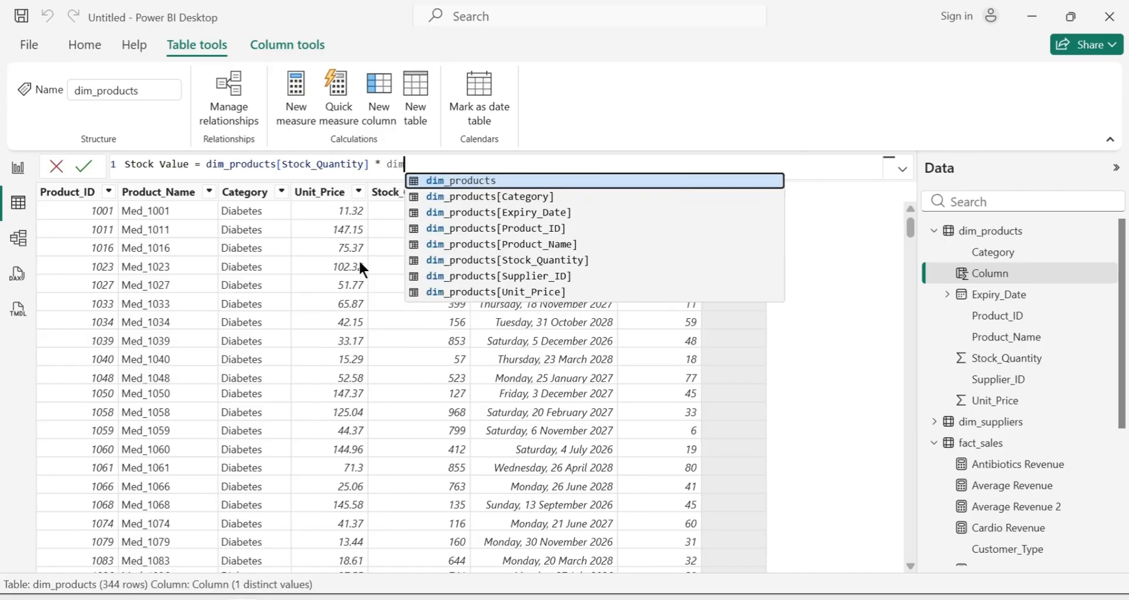
click(550, 291)
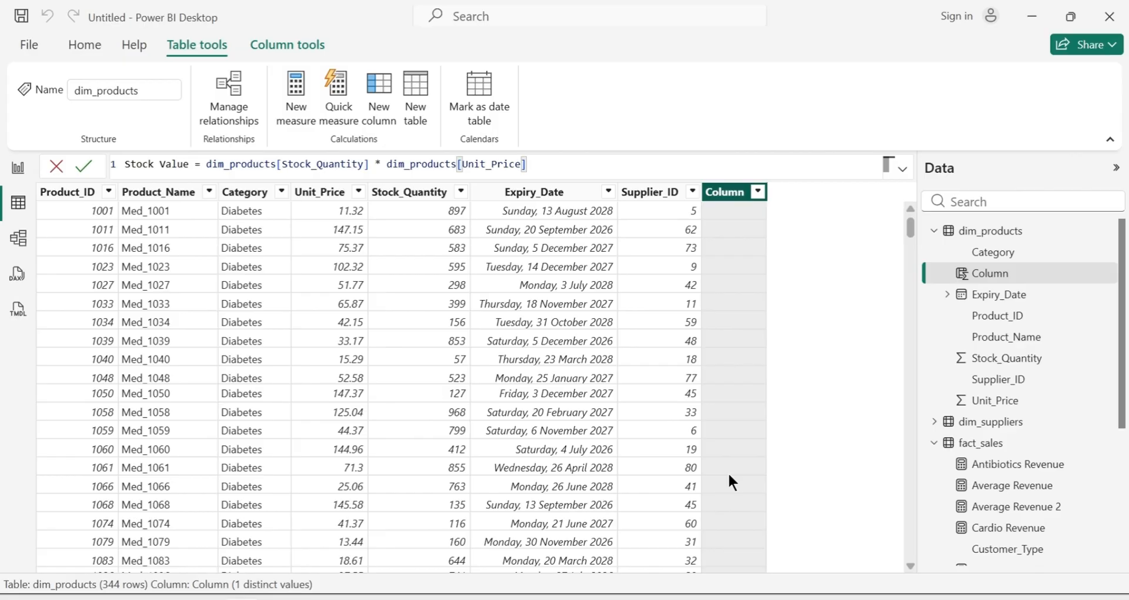
key(Return)
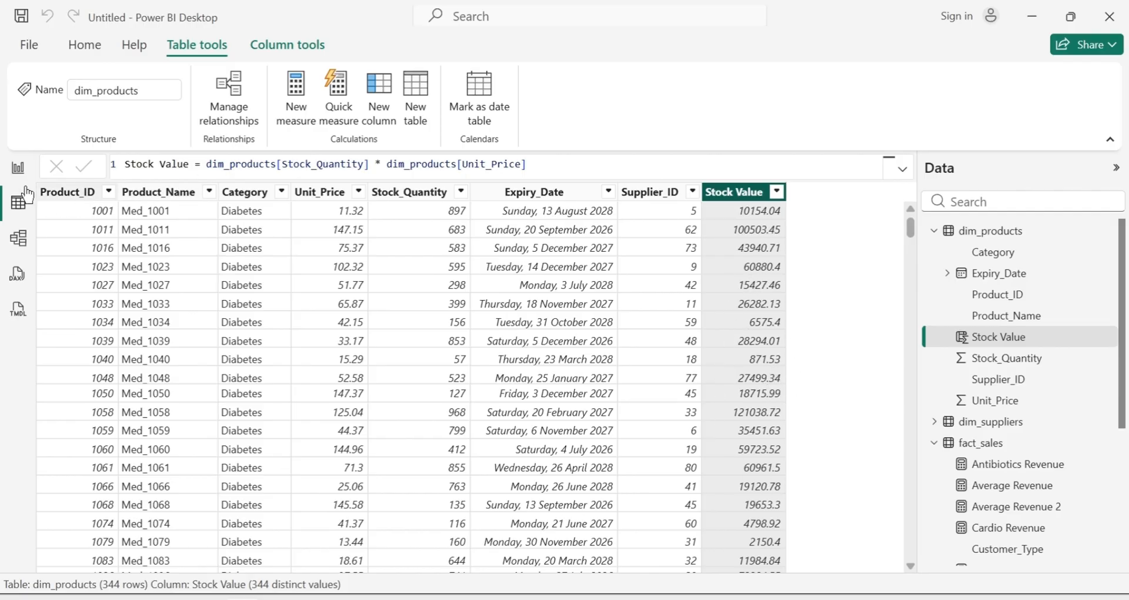
Add a card showing the sum of Stock Value to the Inventory Value & Low Stock Alert report page
click(18, 169)
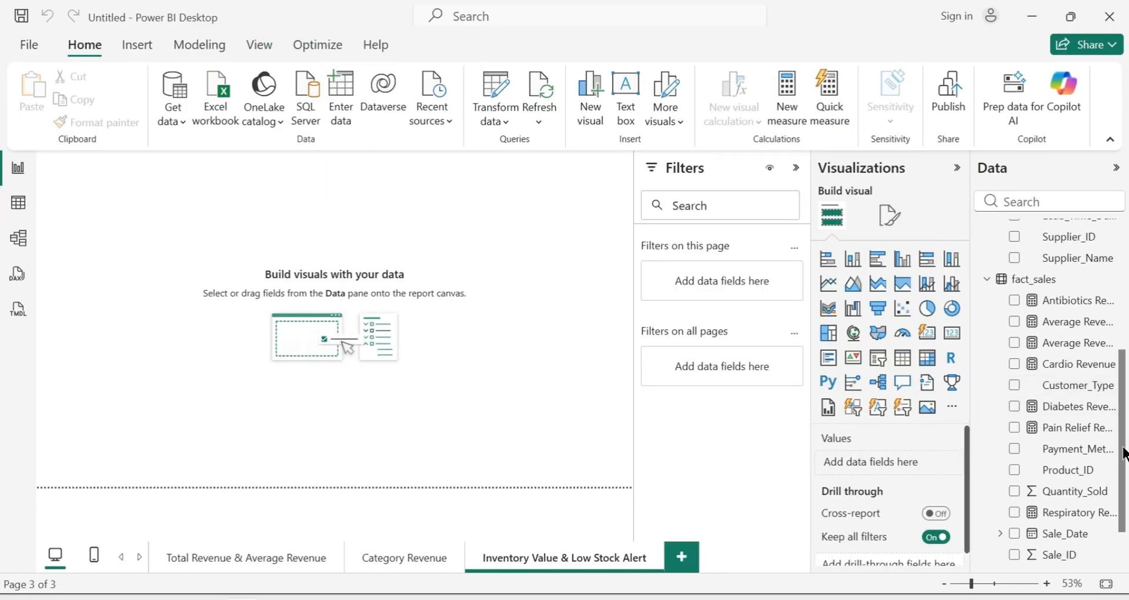
scroll(1122, 412, up, 5)
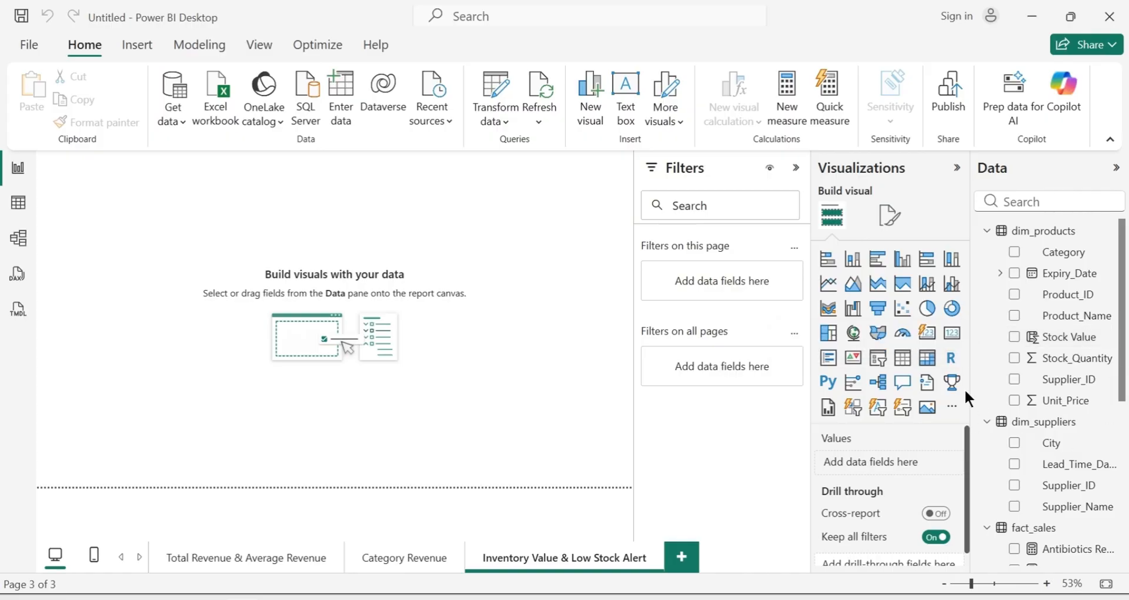
click(952, 344)
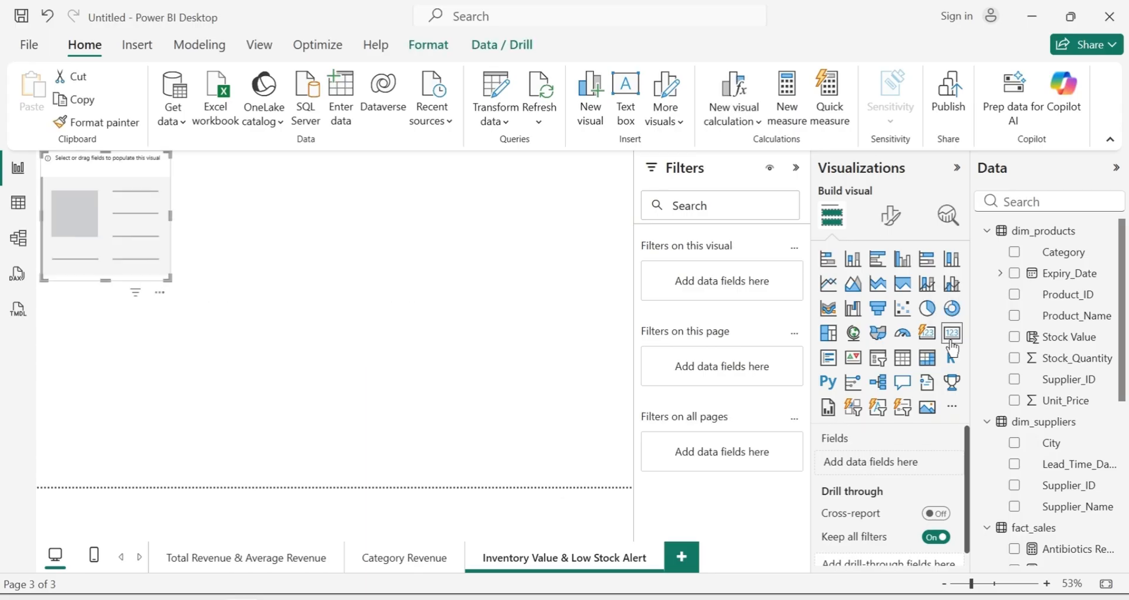
click(1014, 338)
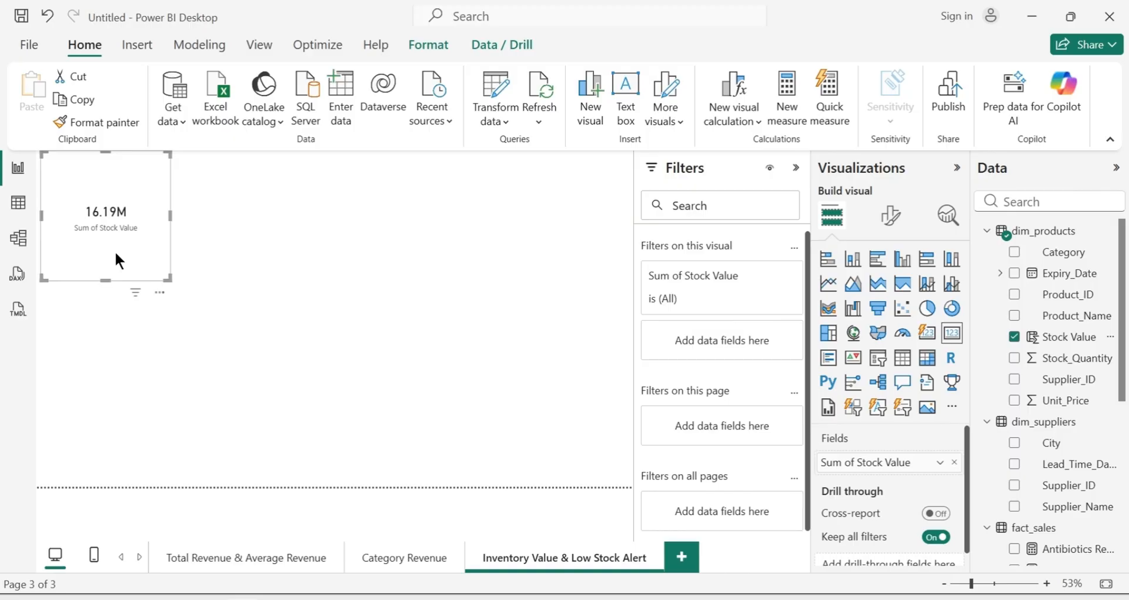
click(282, 295)
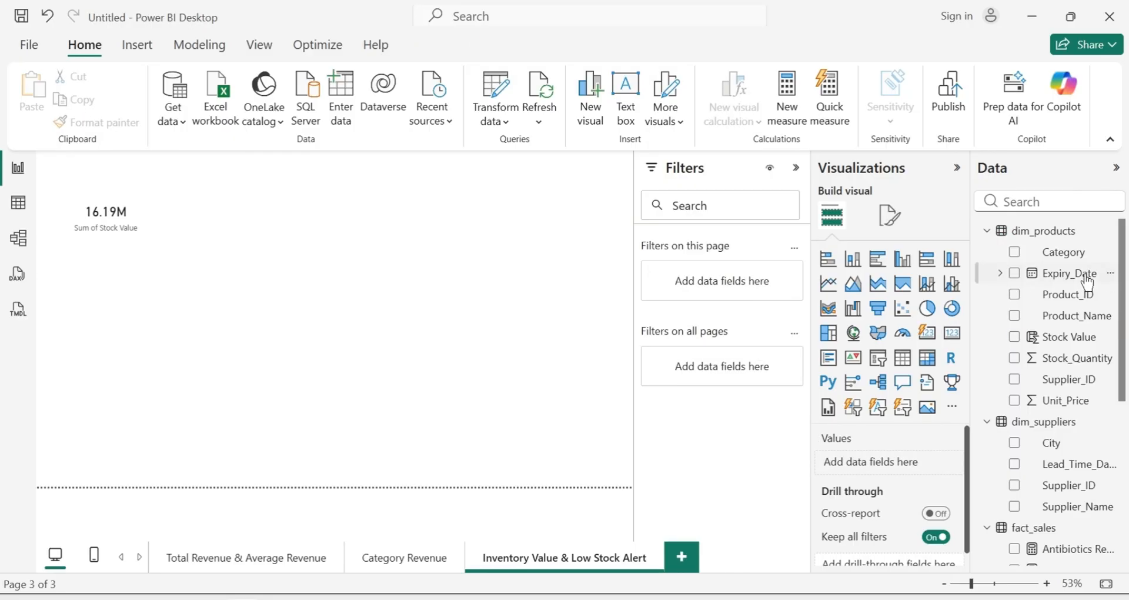
Create a measure in dim_products: Inventory Value = SUM(dim_products[Stock Value])
right_click(1041, 244)
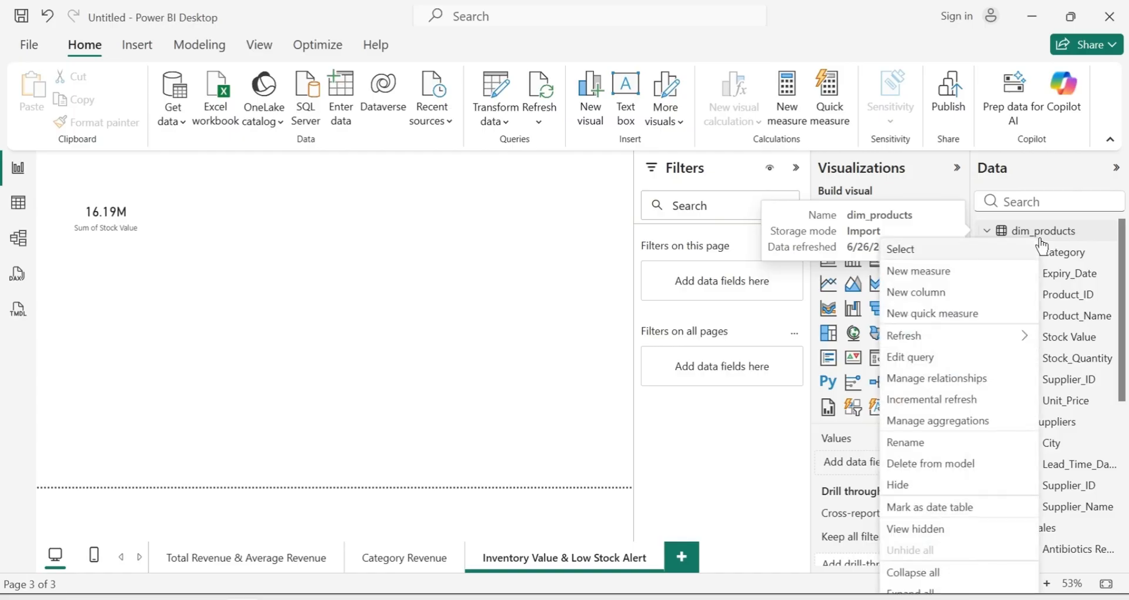
click(960, 283)
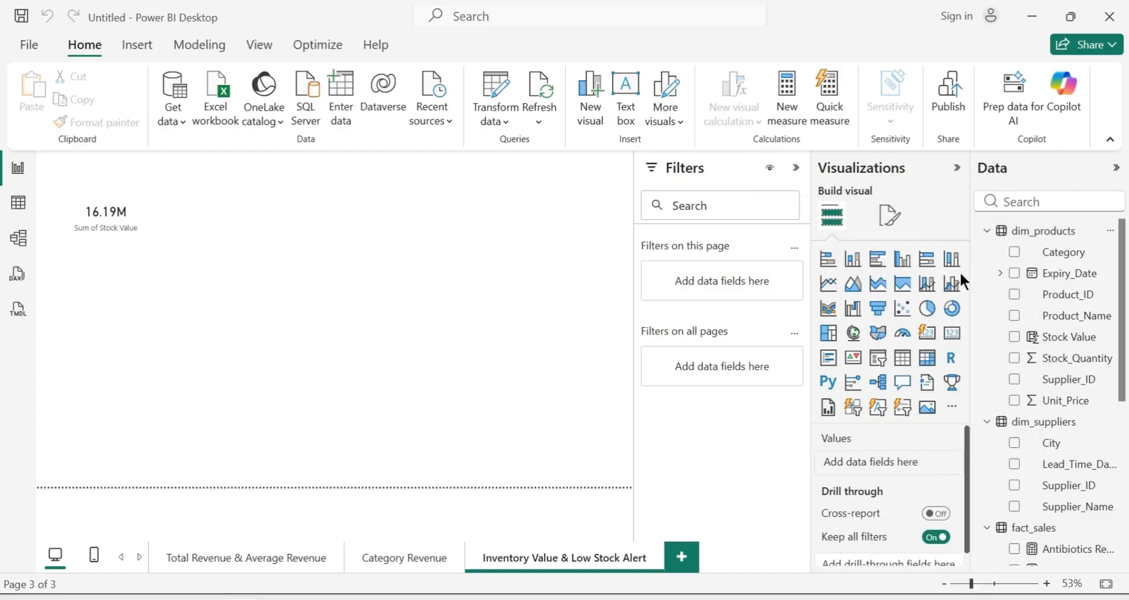
text(Inven)
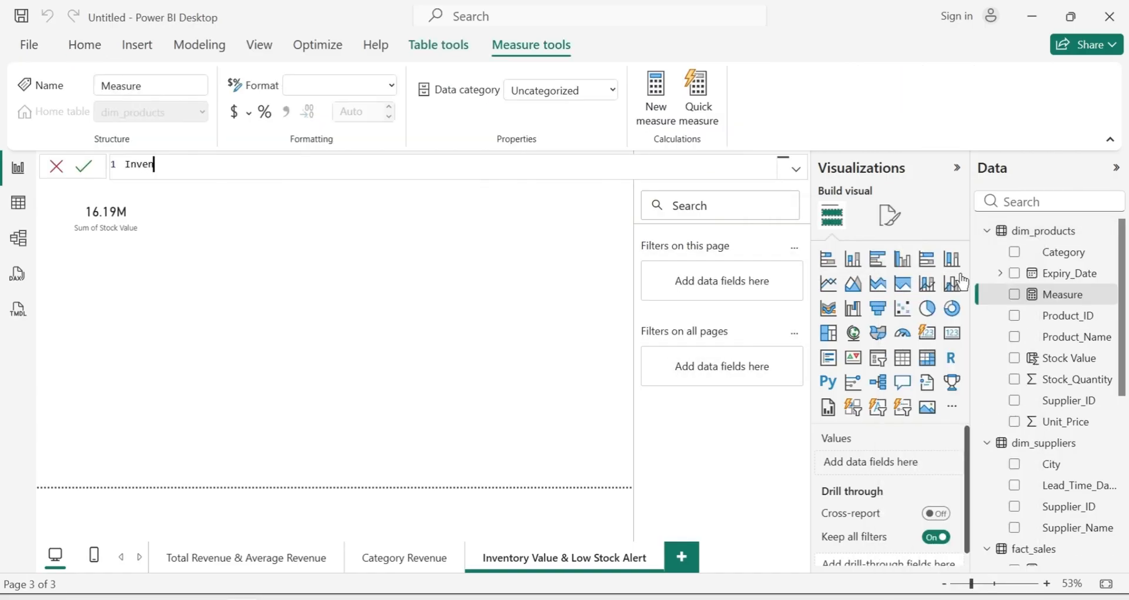
text(tory Value = SUM()
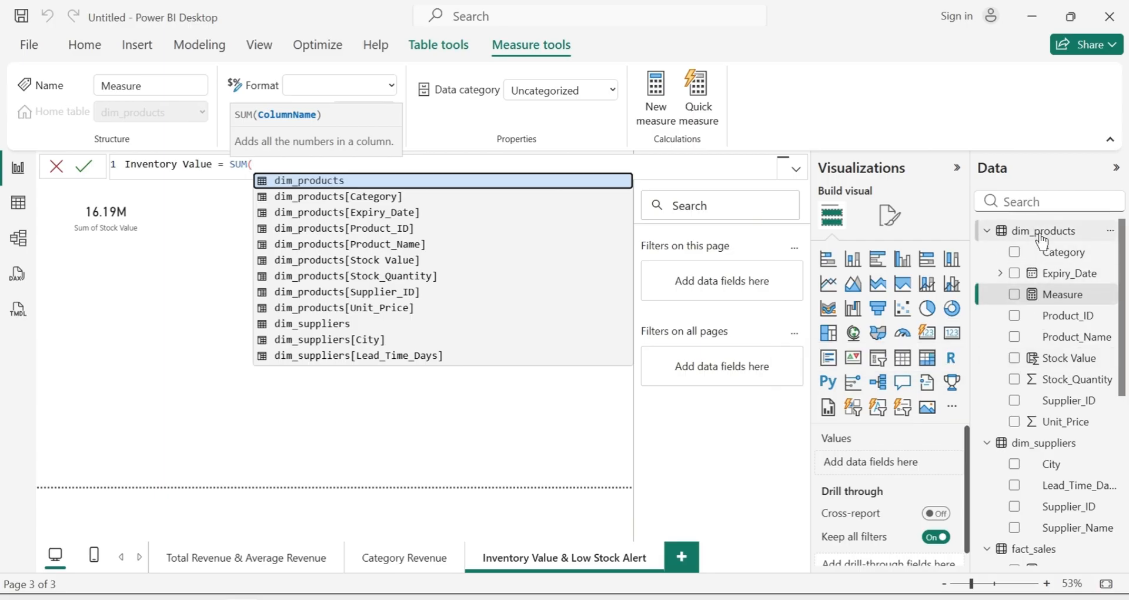
text(DIM)
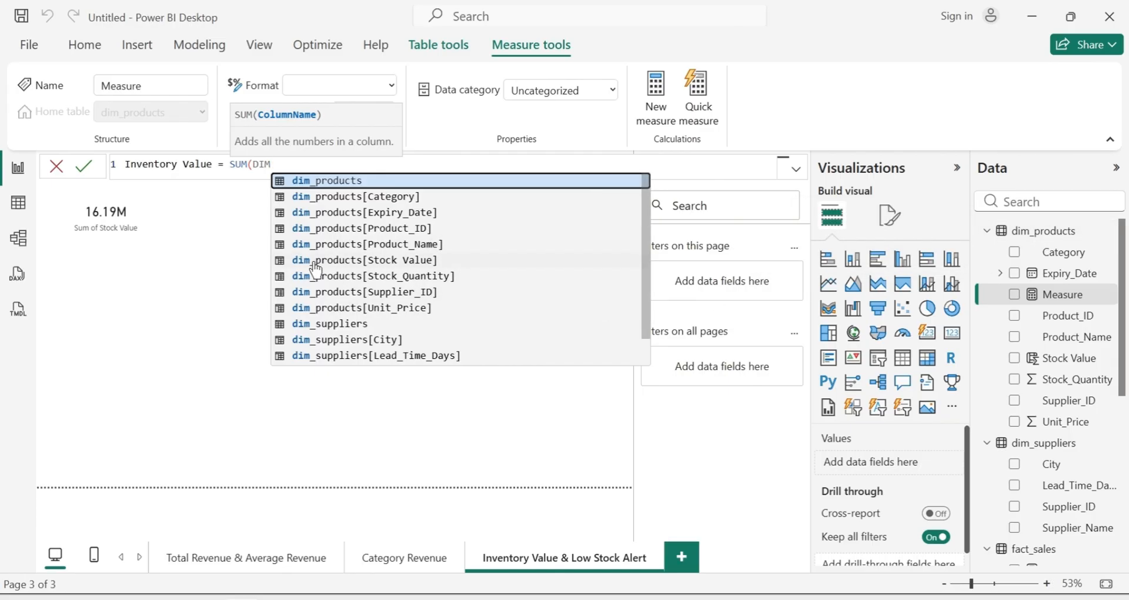
click(393, 269)
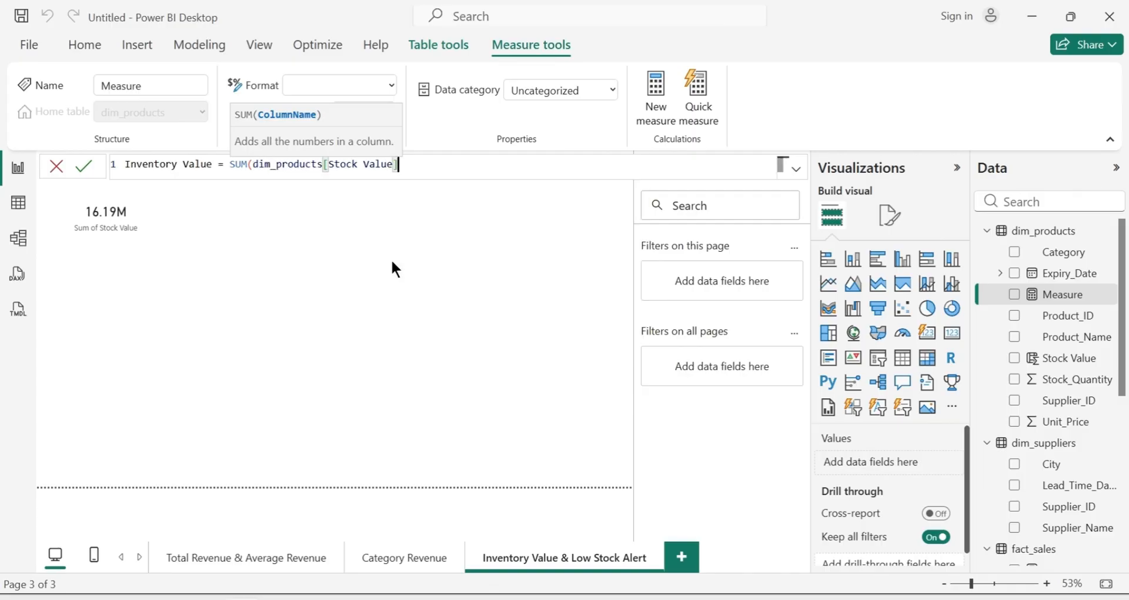
text())
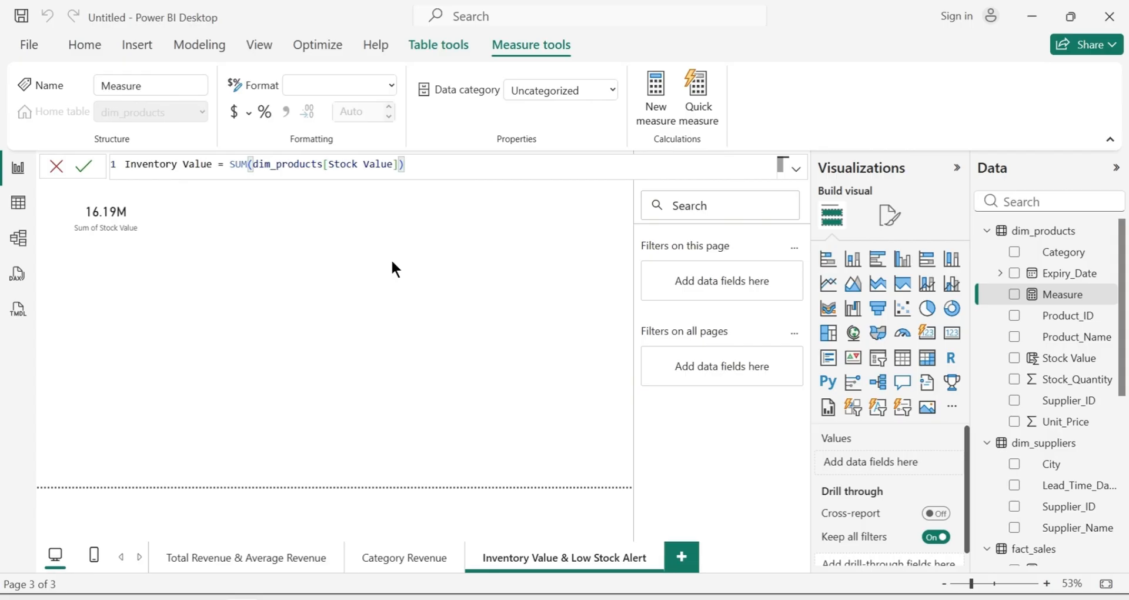
key(Return)
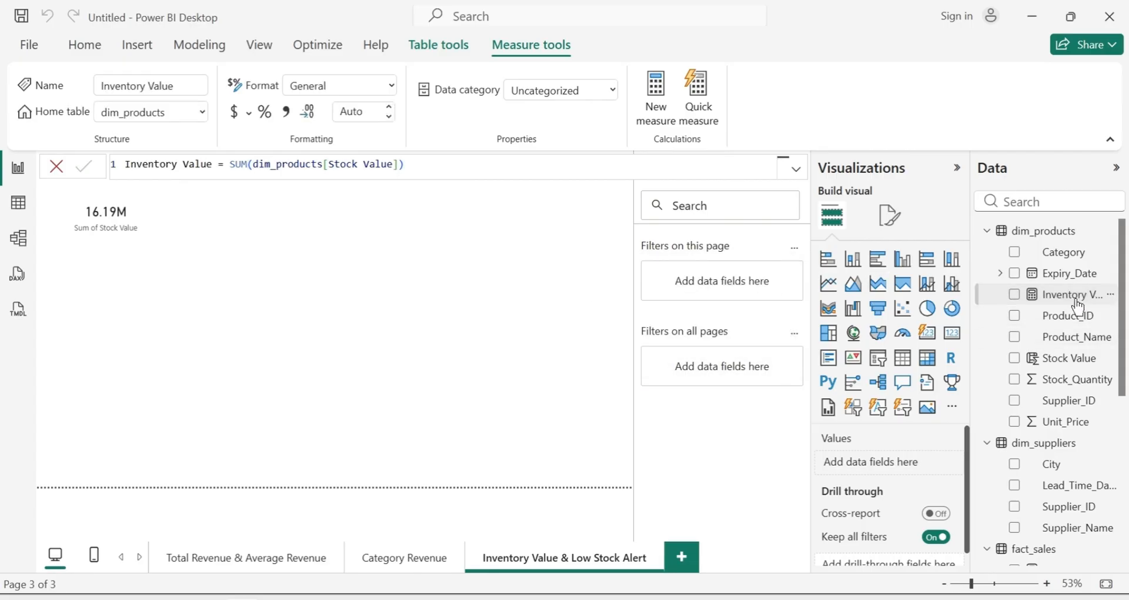
click(257, 285)
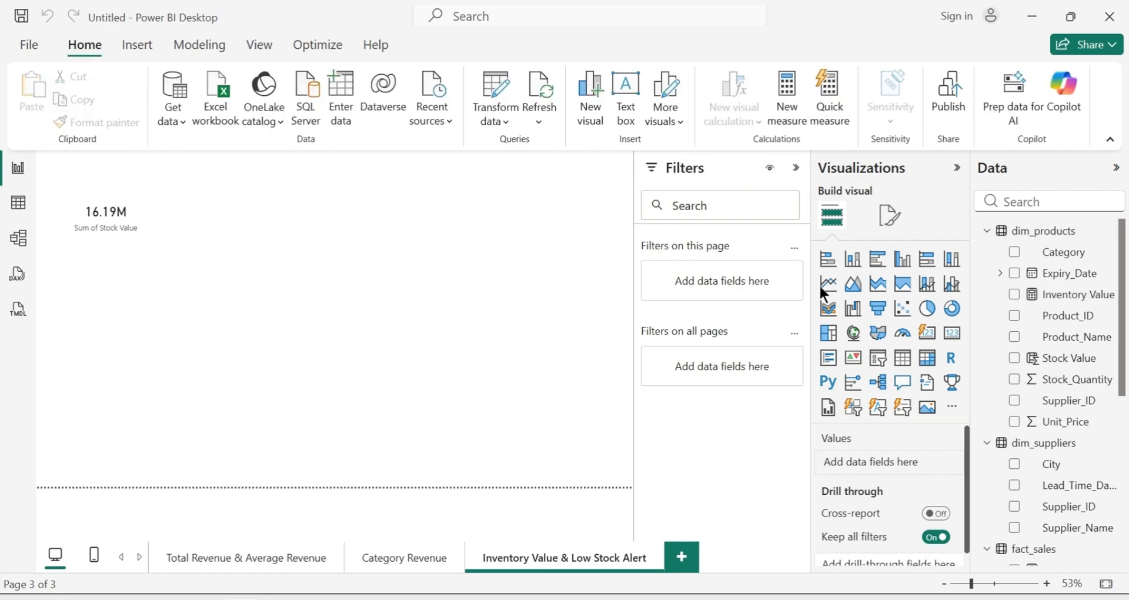
Add a second card below the Sum of Stock Value card and fill it with the Inventory Value measure
click(950, 334)
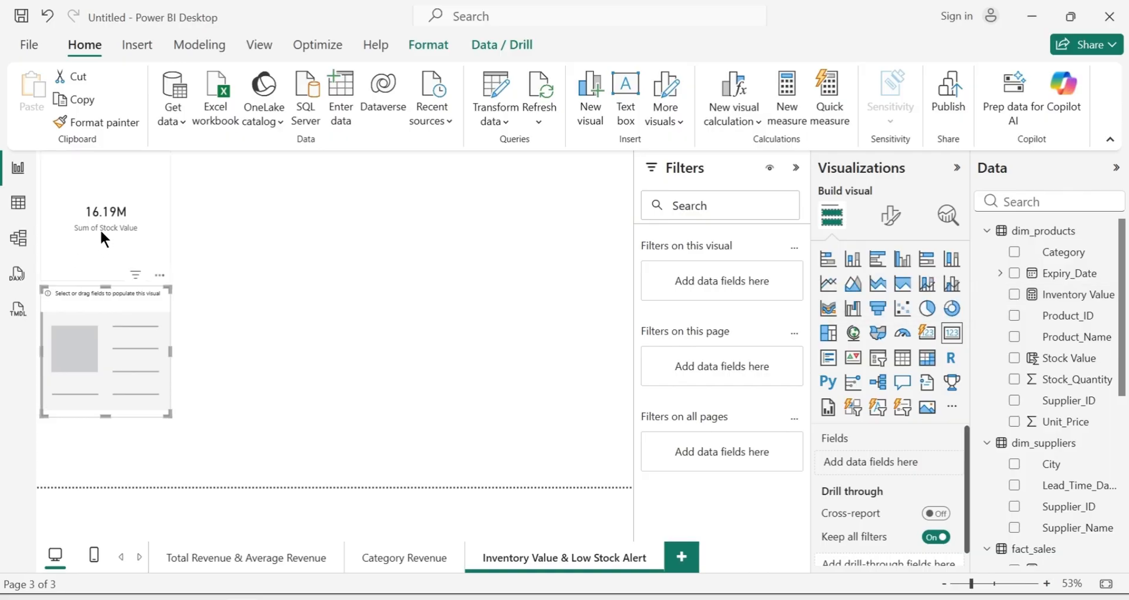
click(1014, 294)
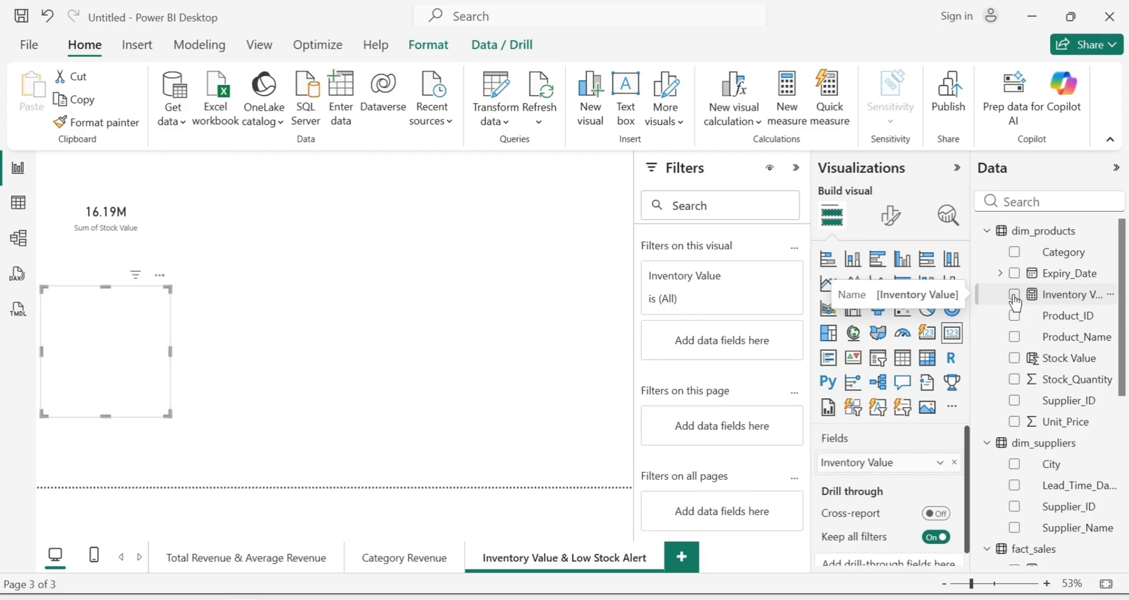
click(276, 336)
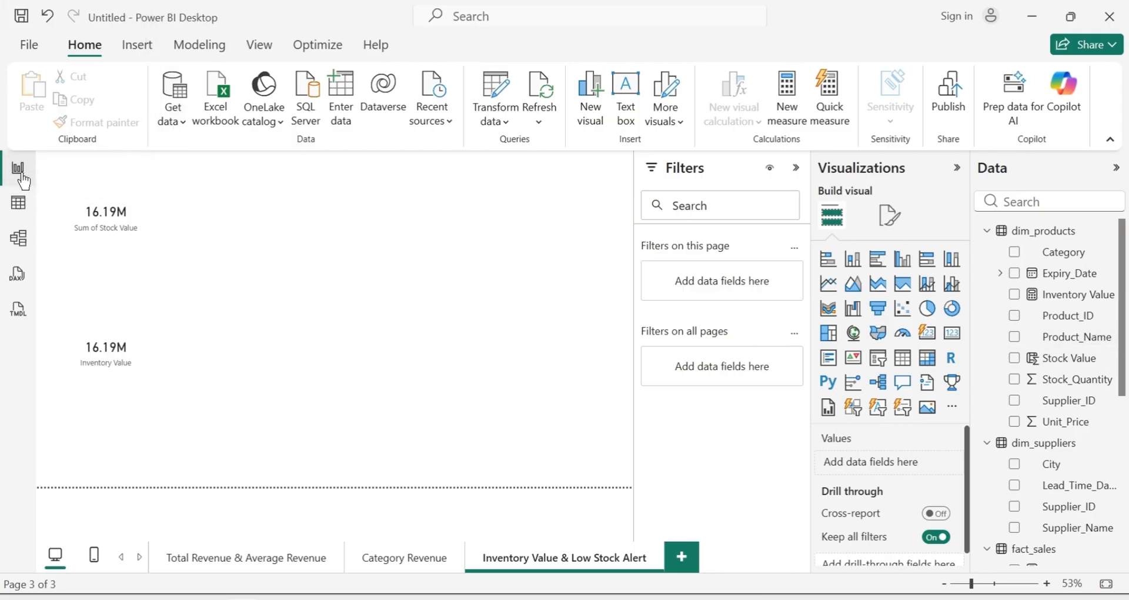
Examine the Stock Value column of dim_products in the table view, and return to the report page
click(19, 205)
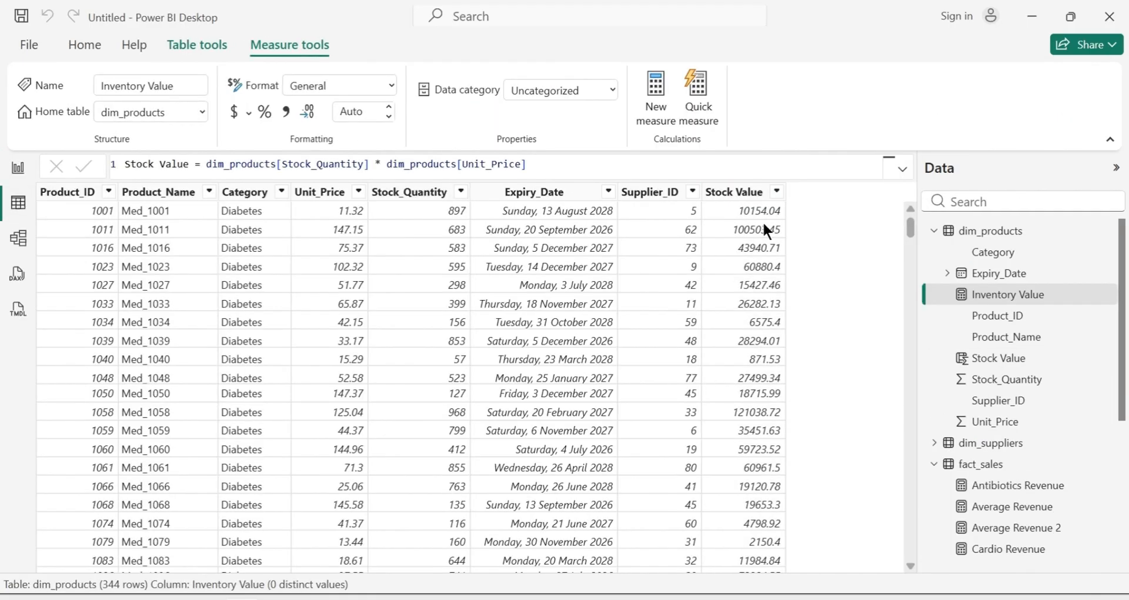
click(742, 200)
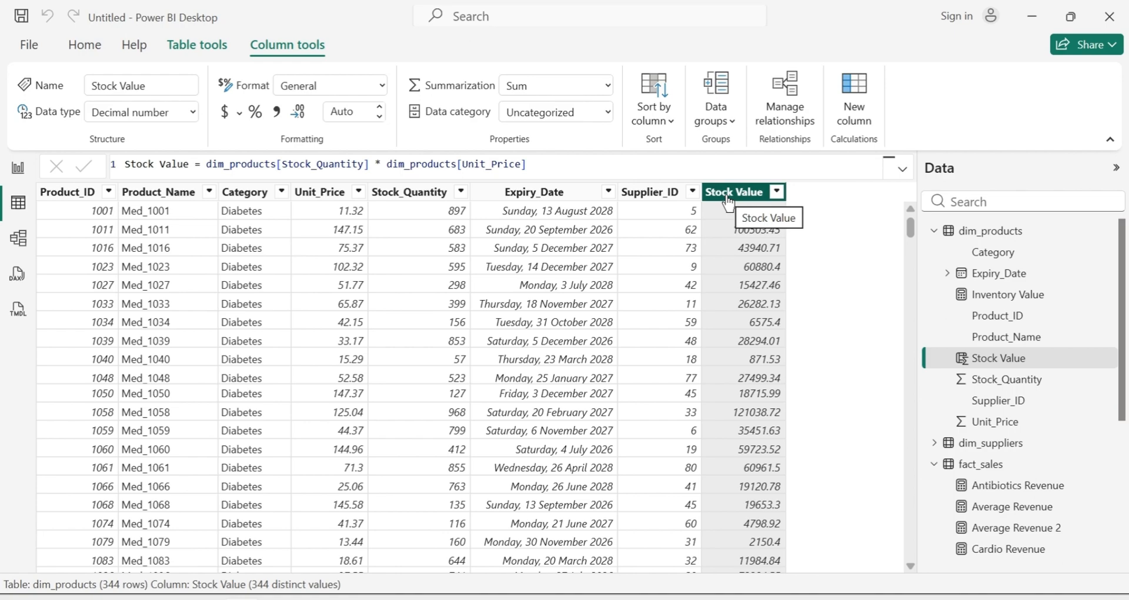
click(17, 171)
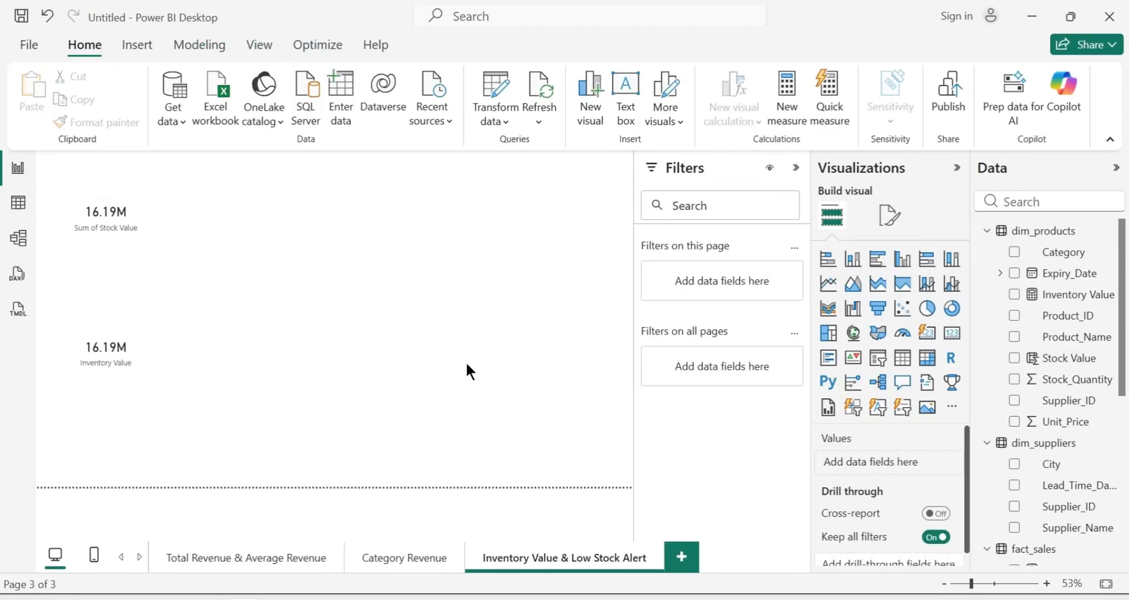
Create a measure in dim_products: Total Inventory Value = SUMX(dim_products, dim_products[Stock_Quantity] * dim_products[Unit_Price])
right_click(1057, 240)
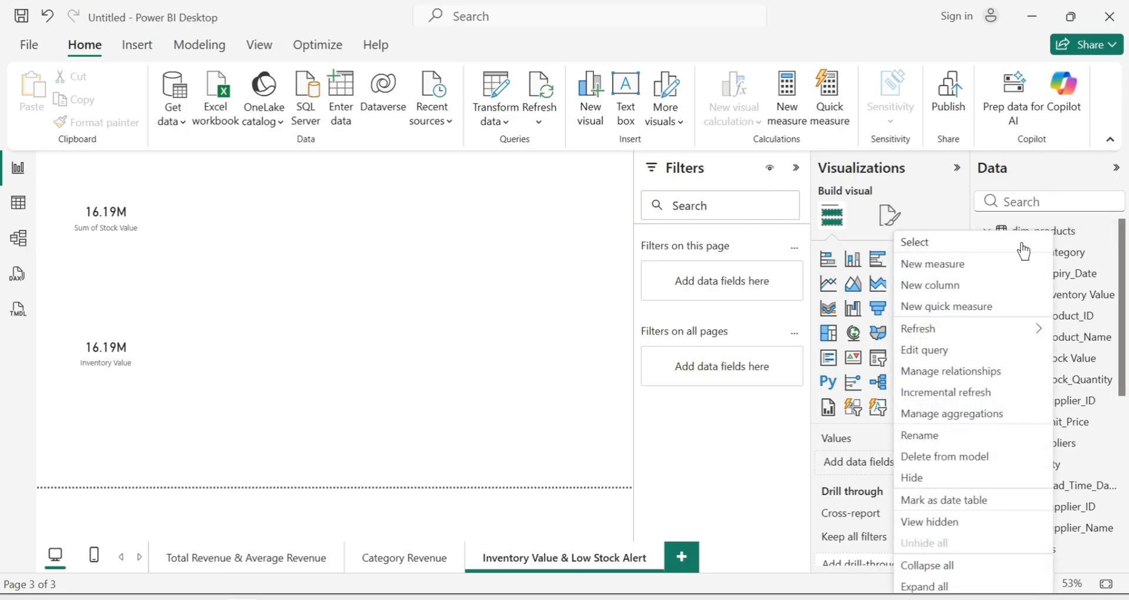
click(968, 274)
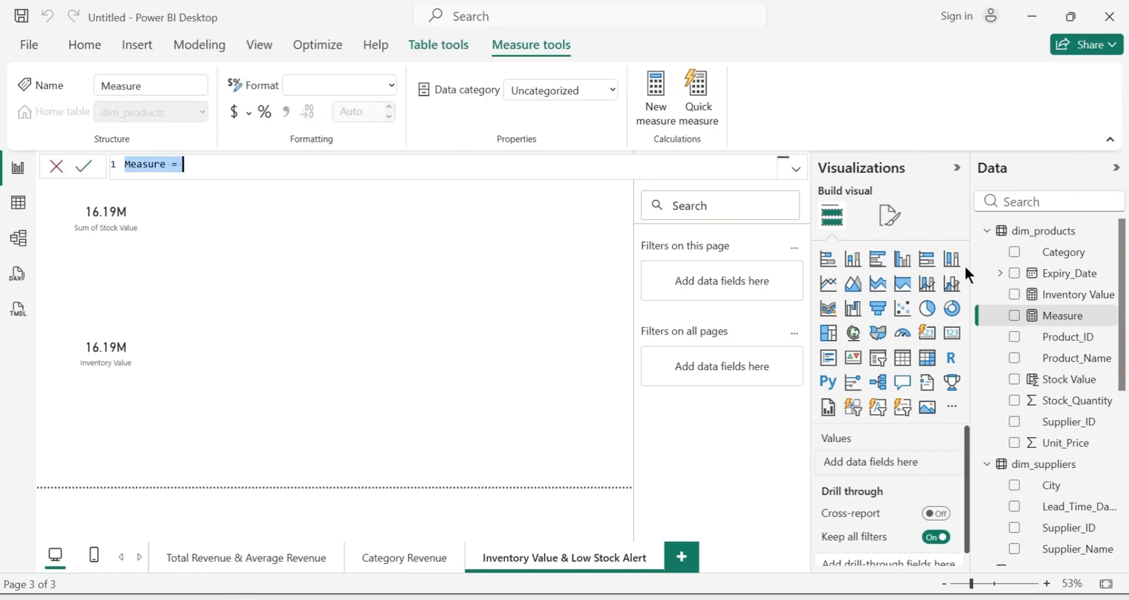
key(BackSpace)
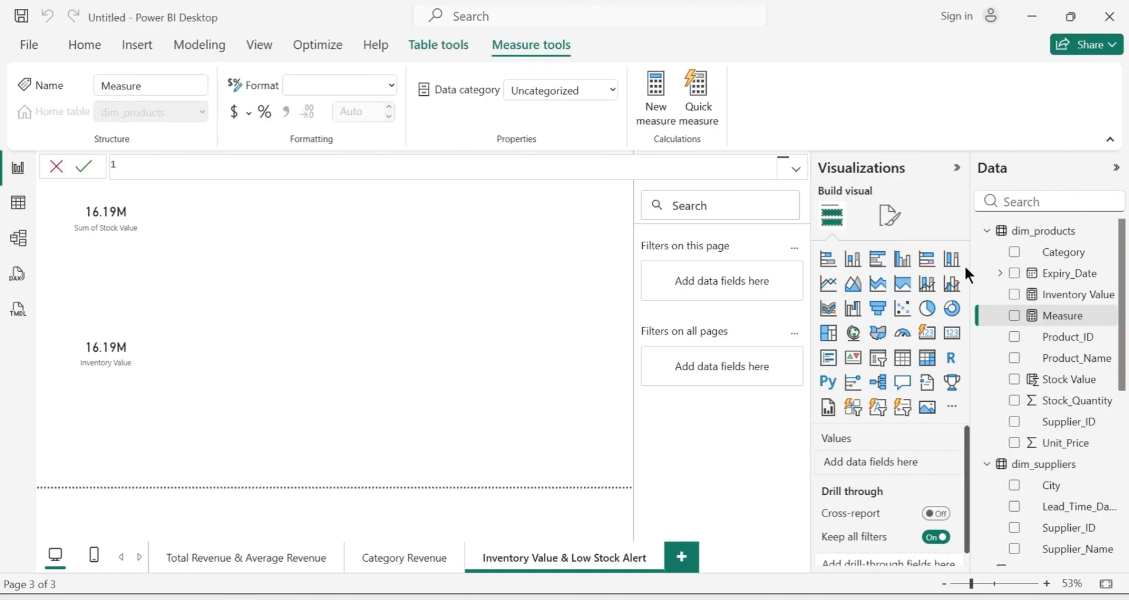
text(Total Inventory Valu)
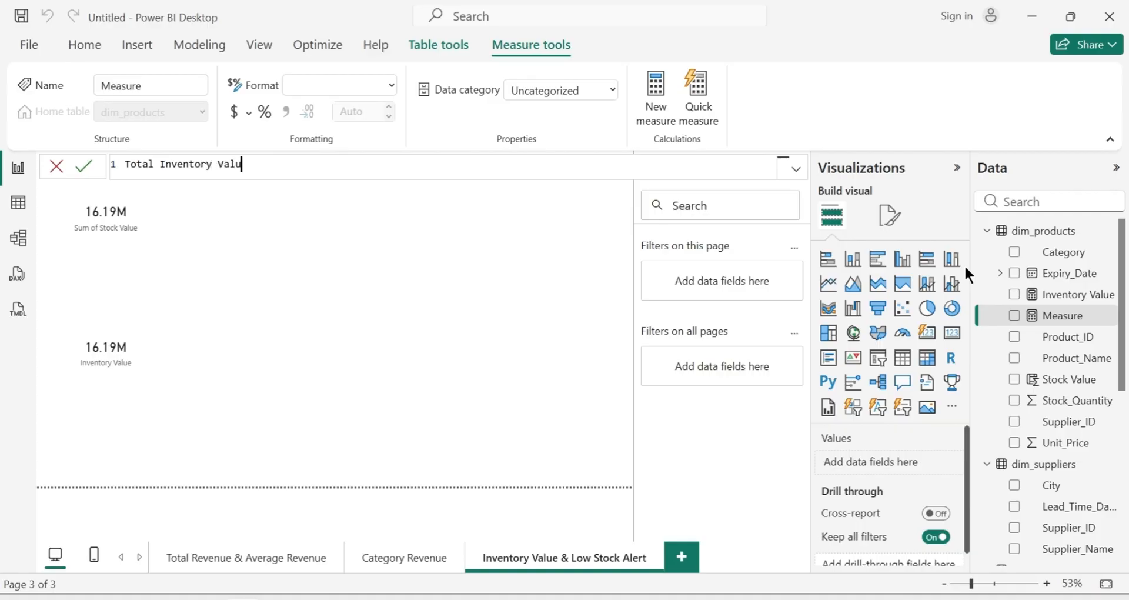
text(e = SUMX)
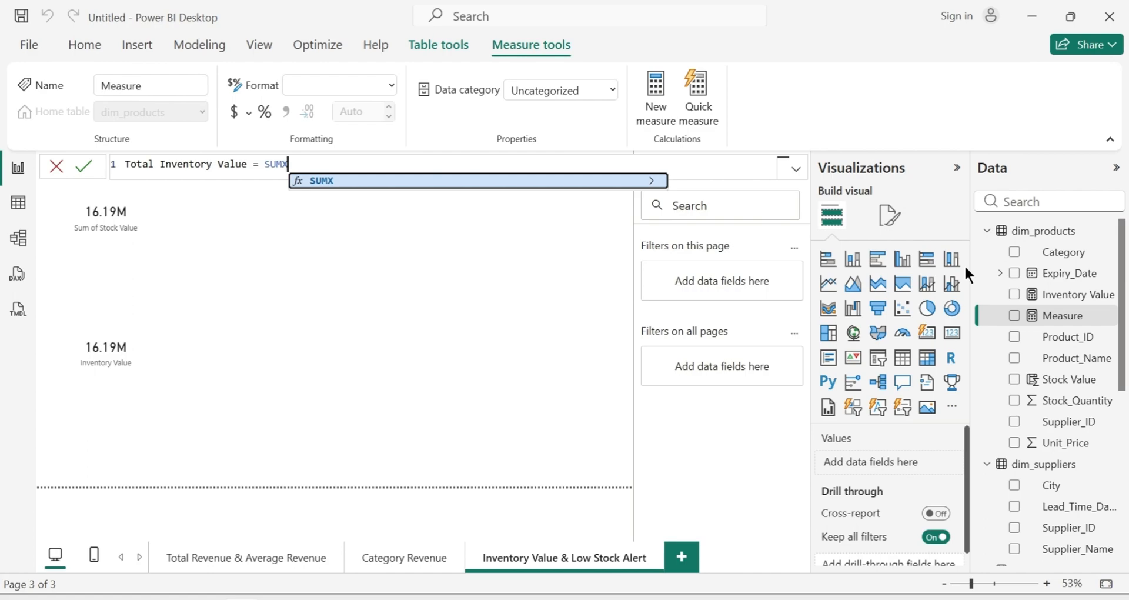
text(()
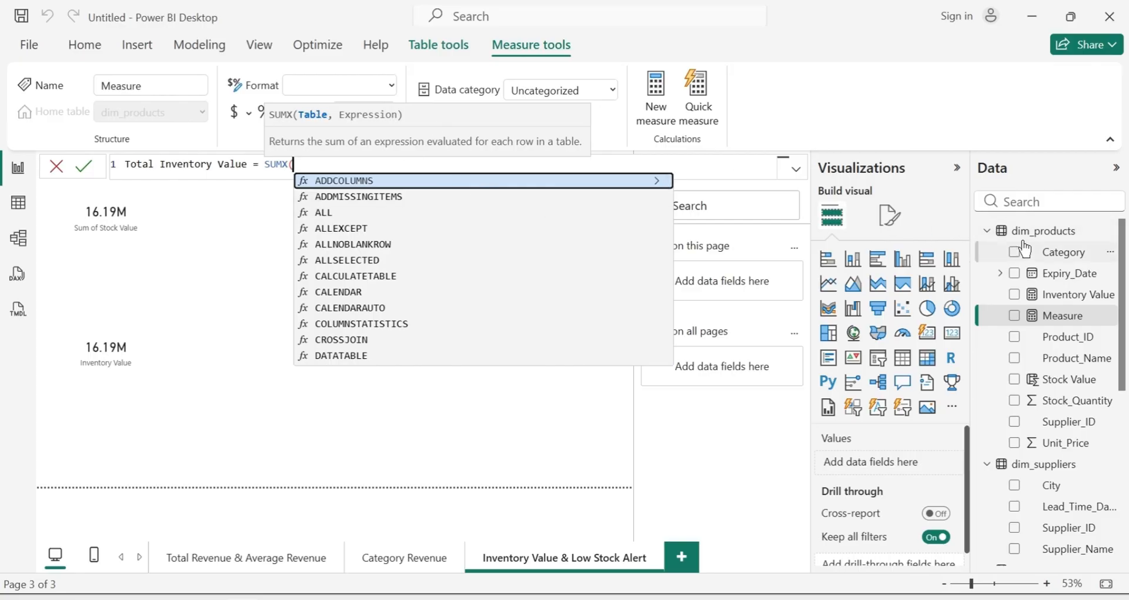
text(DIM)
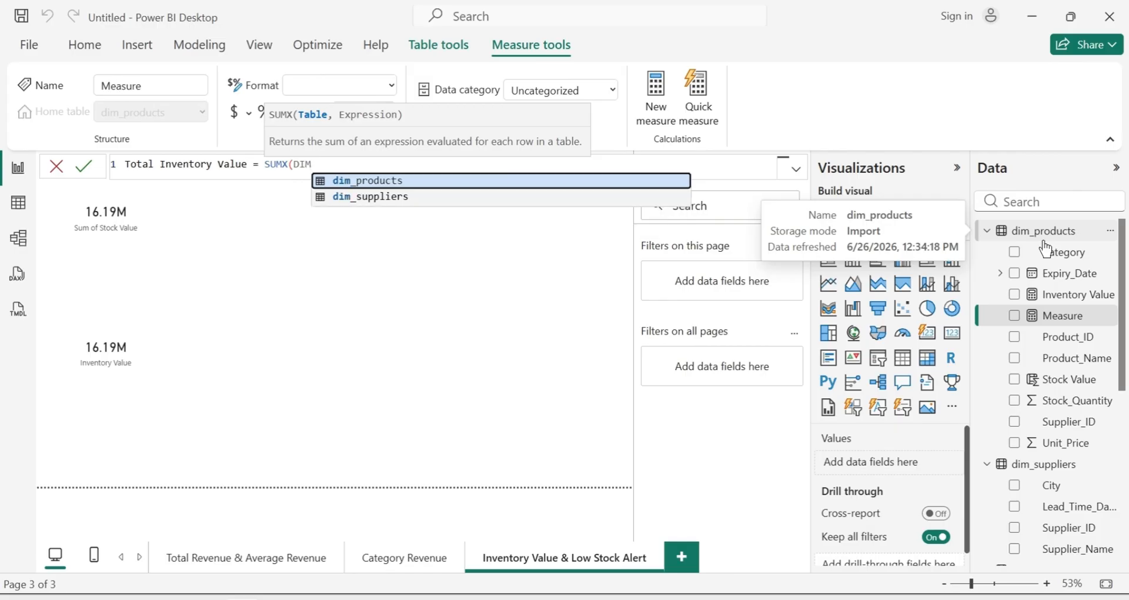
click(410, 181)
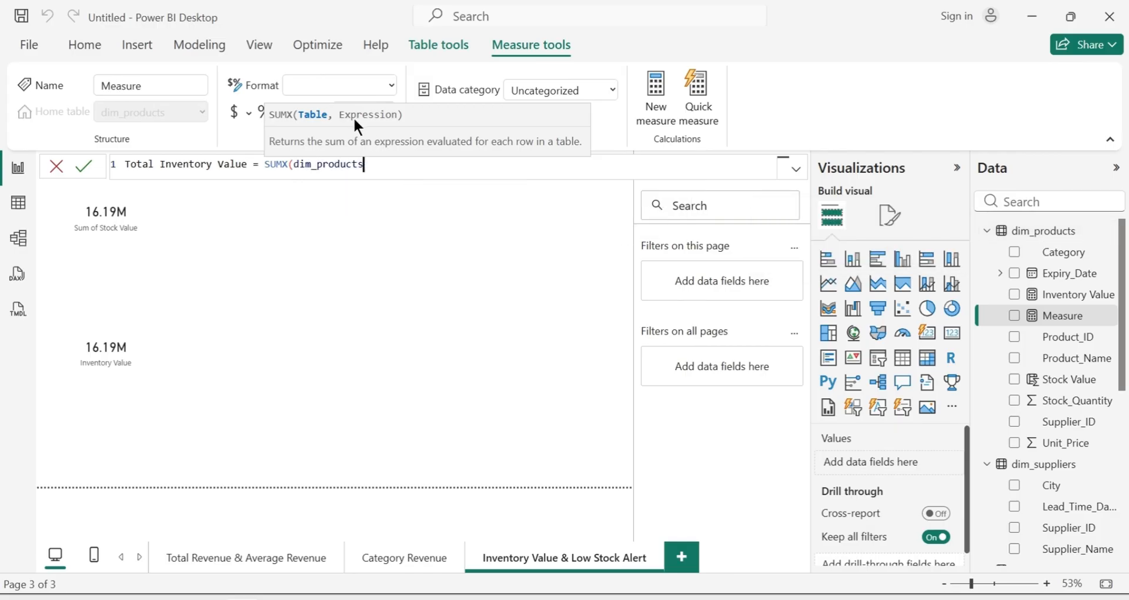
text(,)
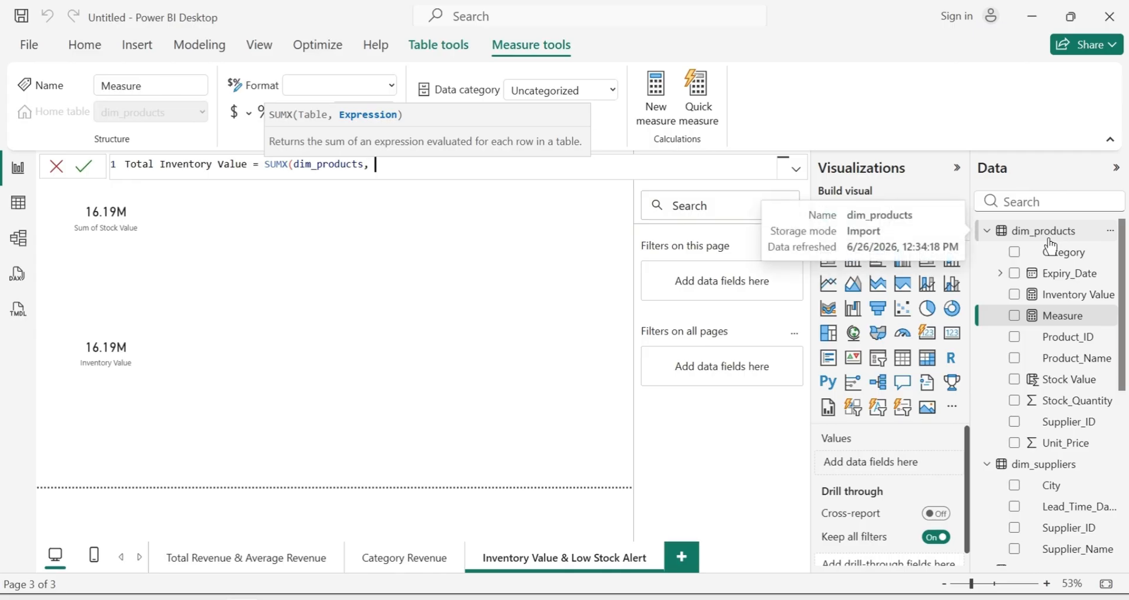
text(DIM)
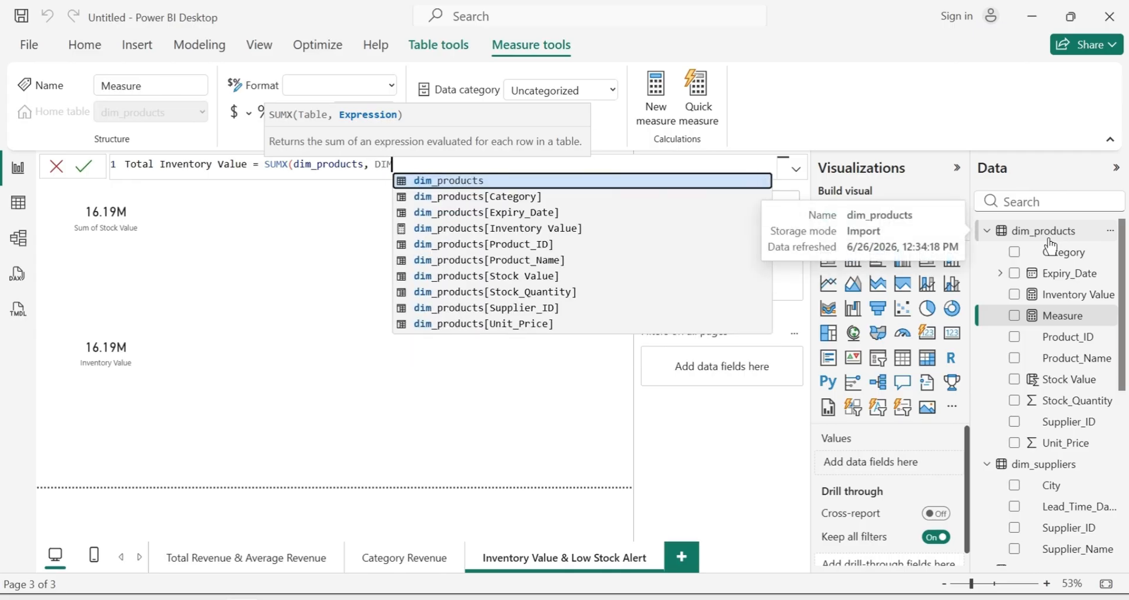
click(544, 292)
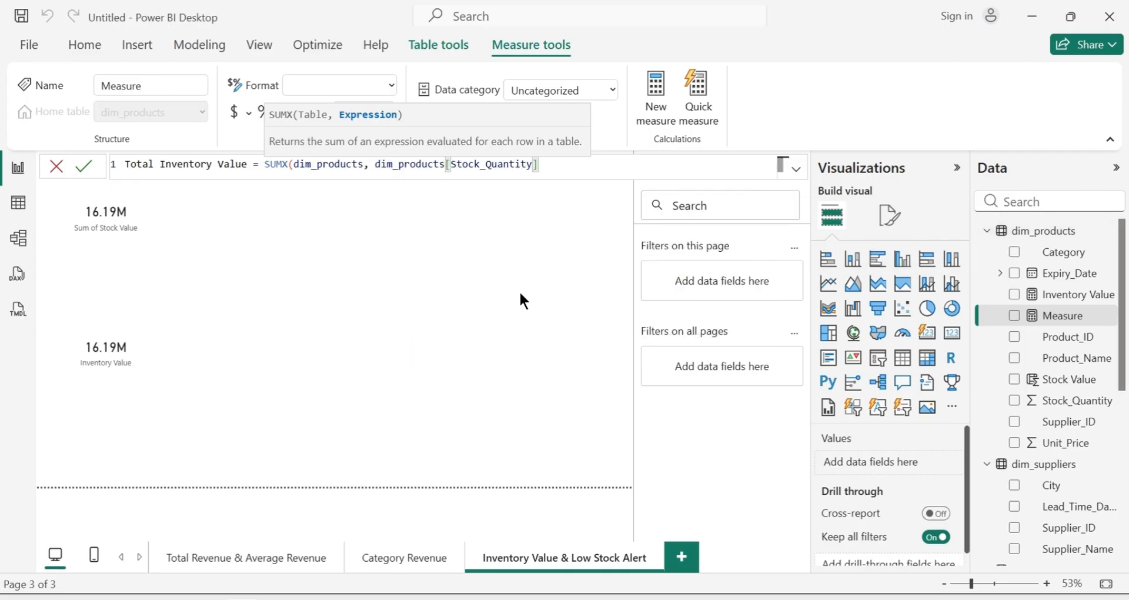
text(* DIM)
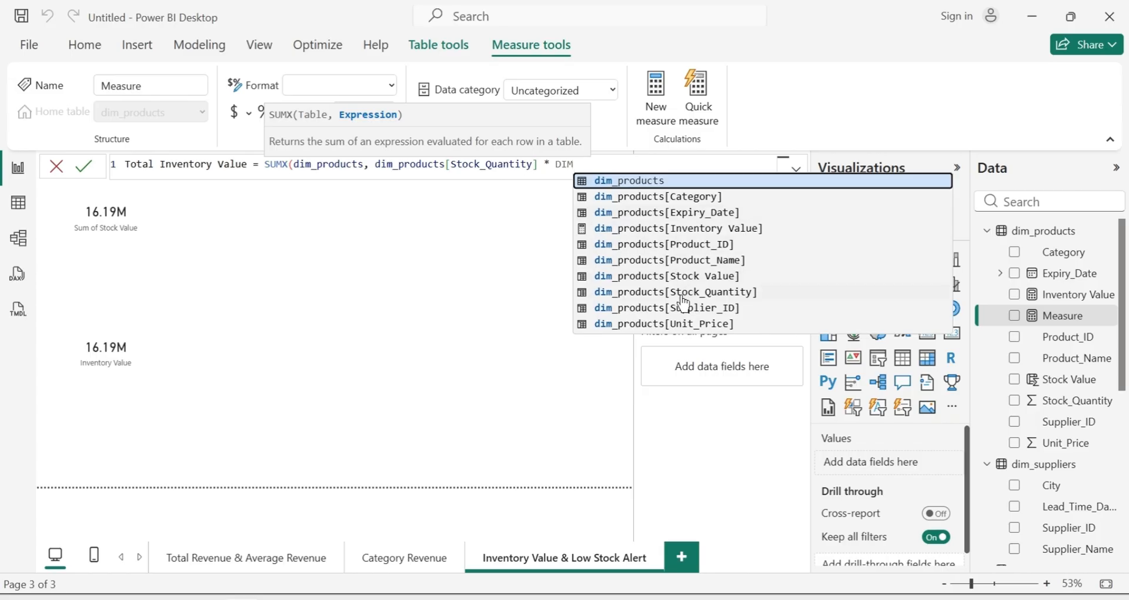
click(703, 329)
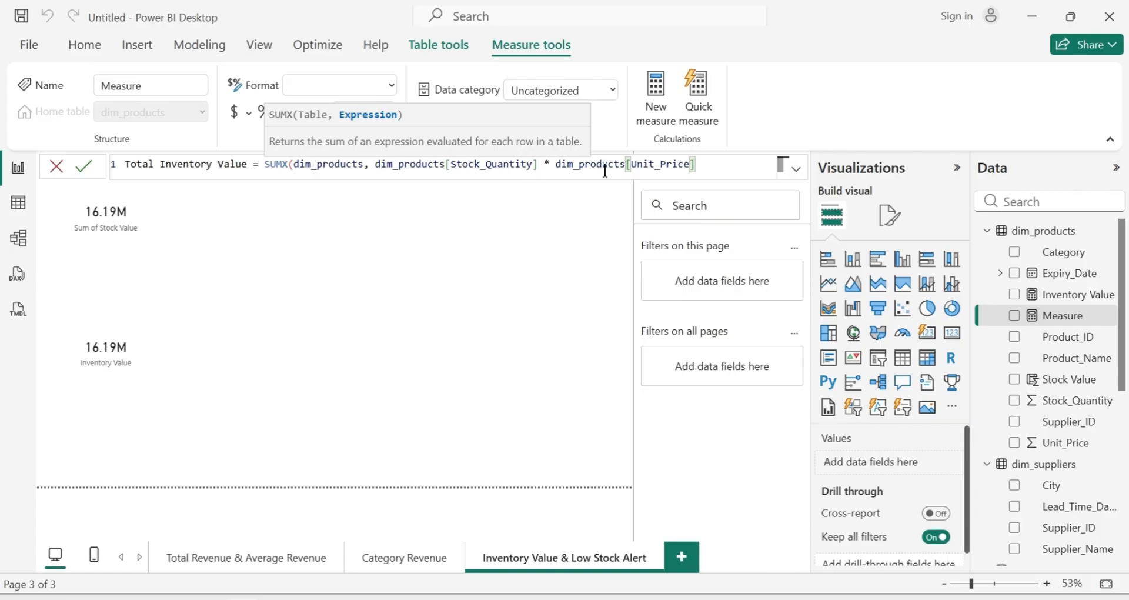
text())
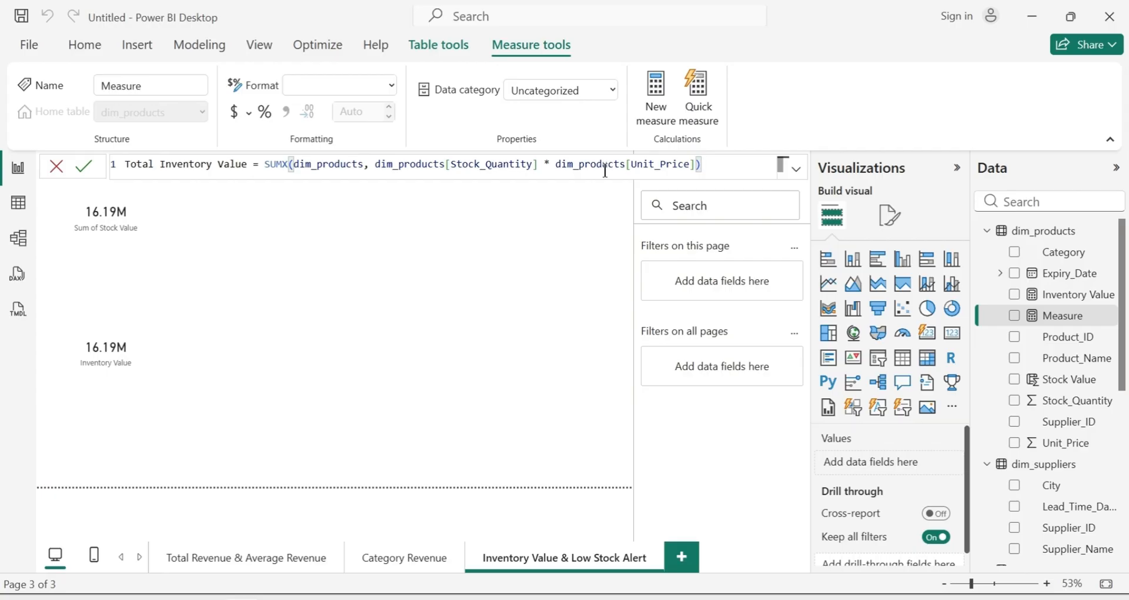
key(Return)
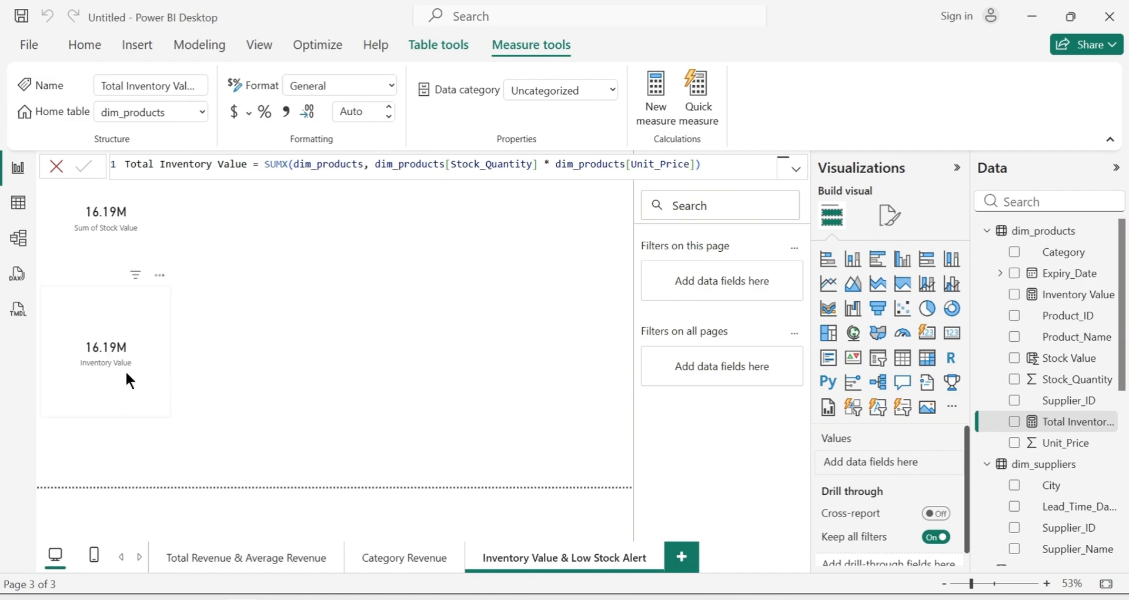
Move the Inventory Value card beside the Sum of Stock Value card, and add a third card next to it showing Total Inventory Value
click(292, 277)
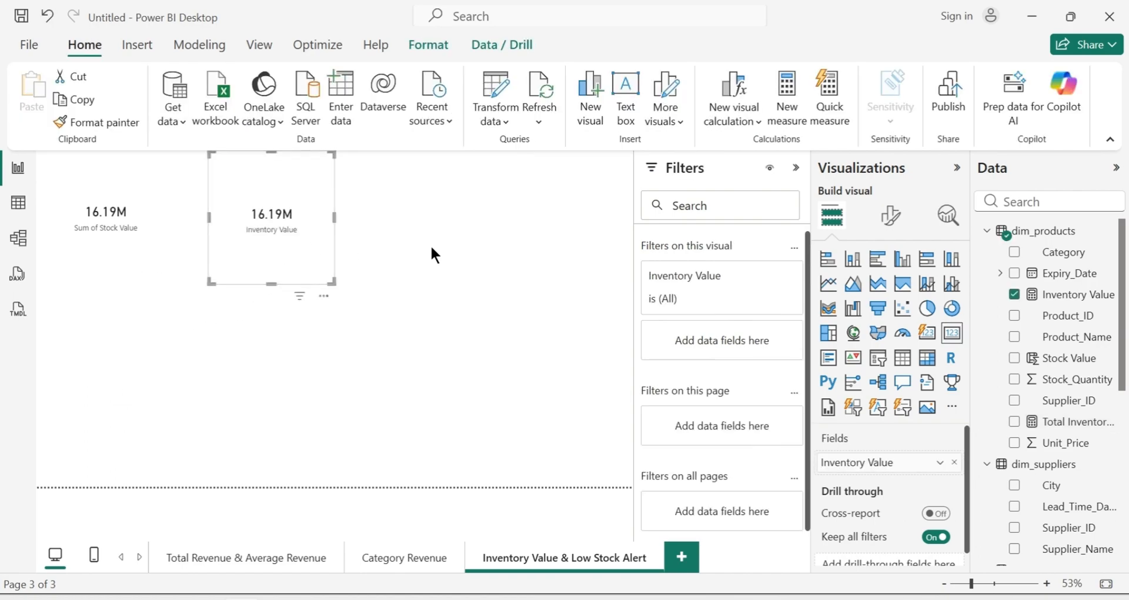
click(430, 245)
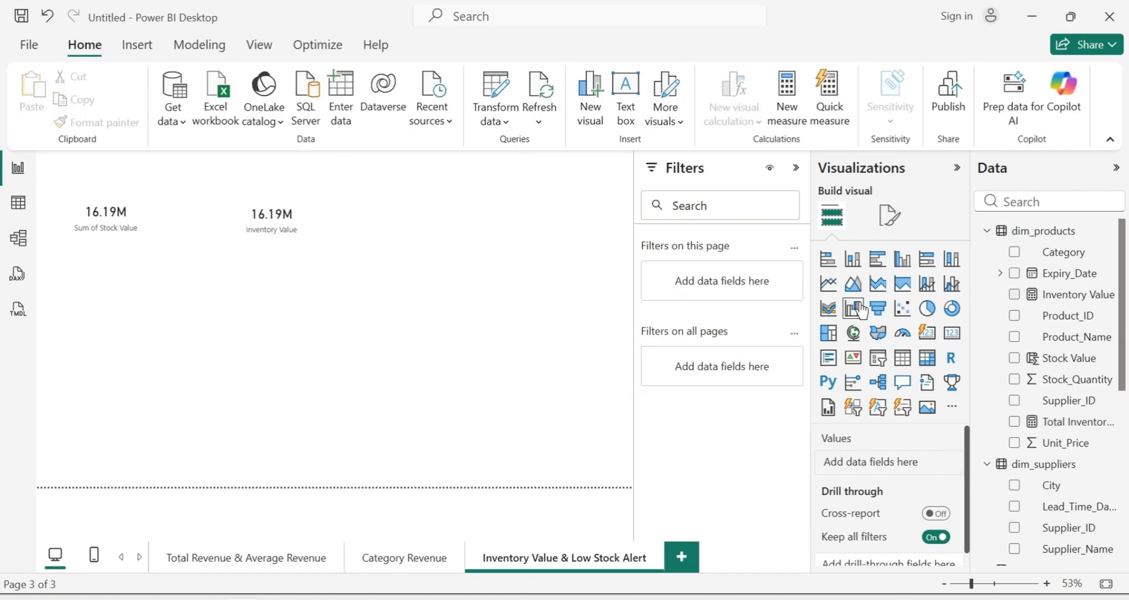
click(953, 341)
drag(125, 348, 445, 213)
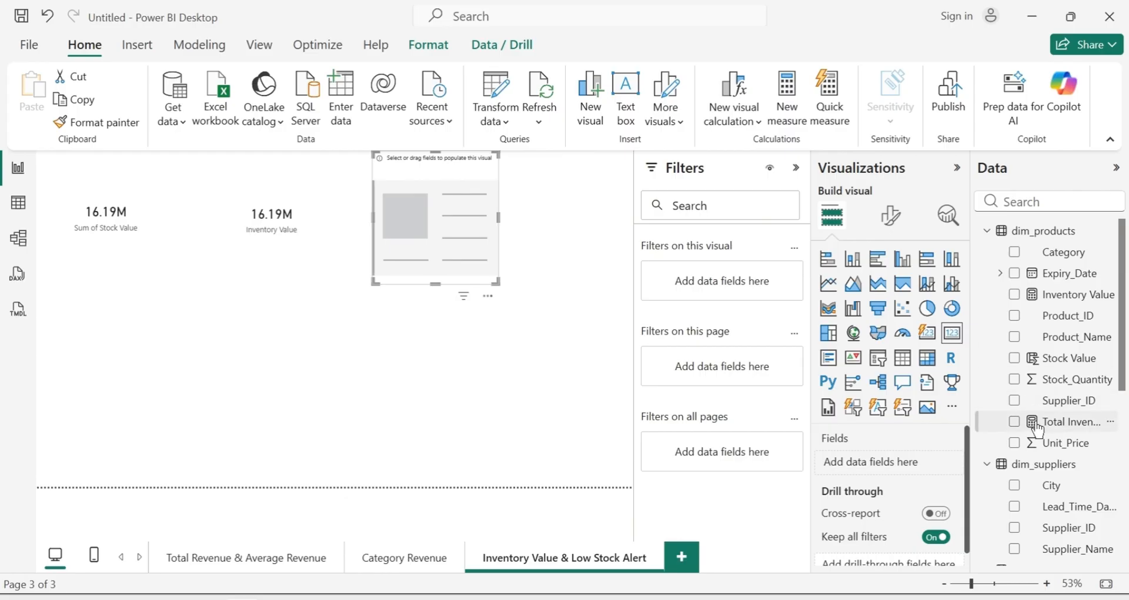
click(1013, 423)
click(359, 414)
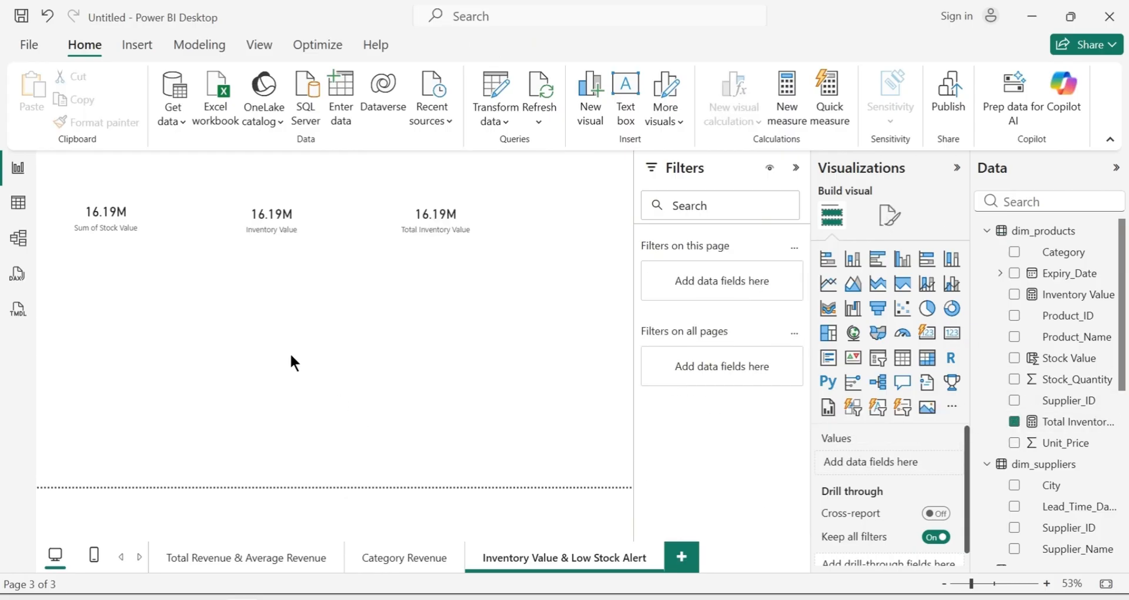
Compare the Sum of Stock Value, Inventory Value and Total Inventory Value cards and their assigned fields
click(127, 251)
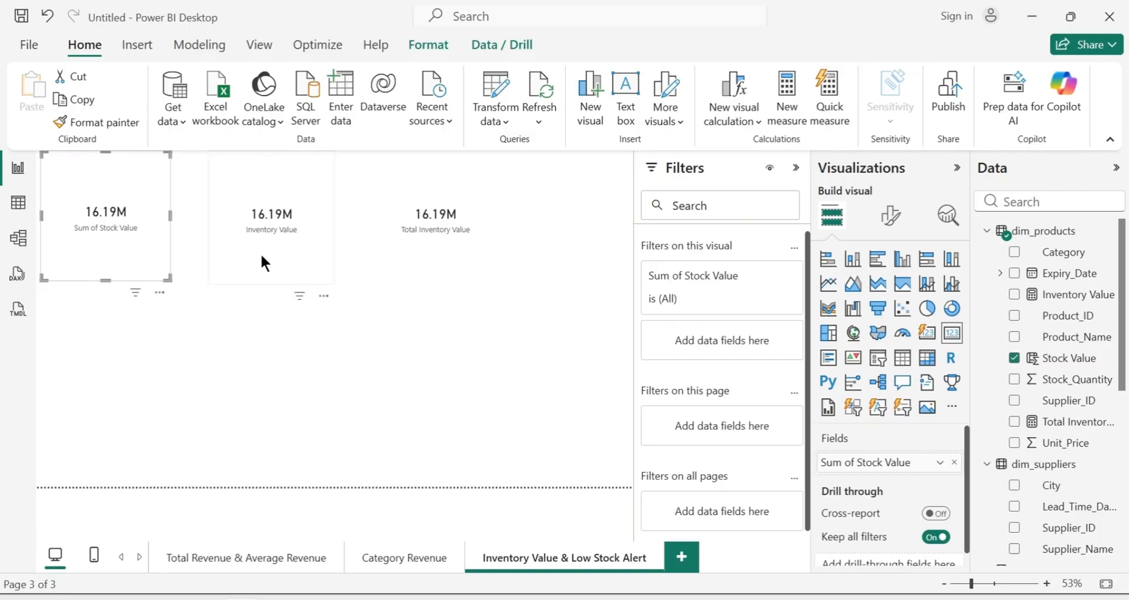
click(287, 252)
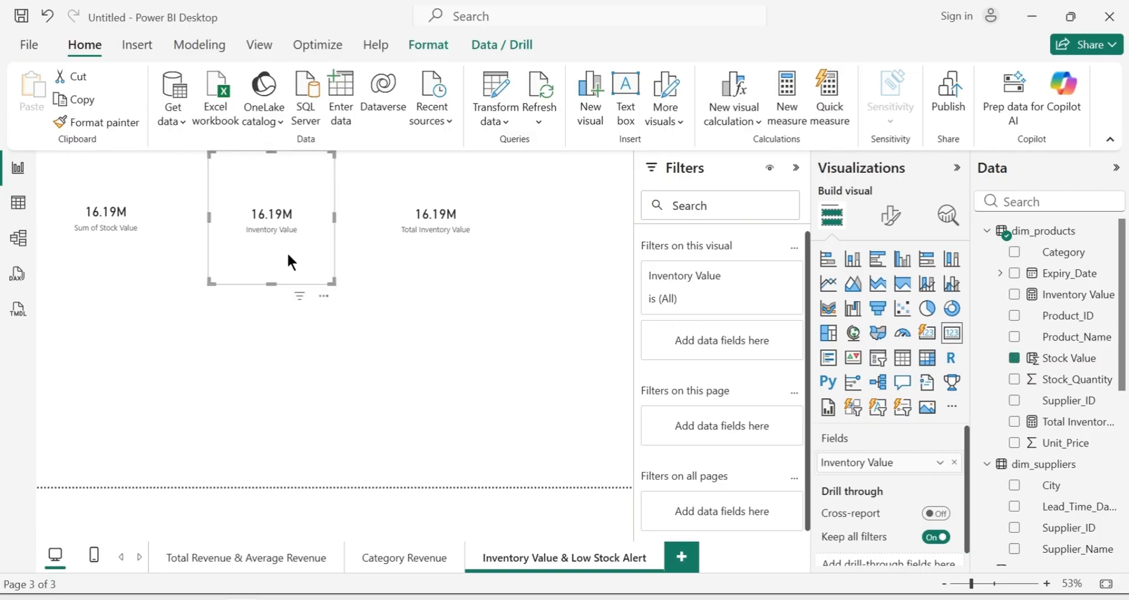
click(445, 257)
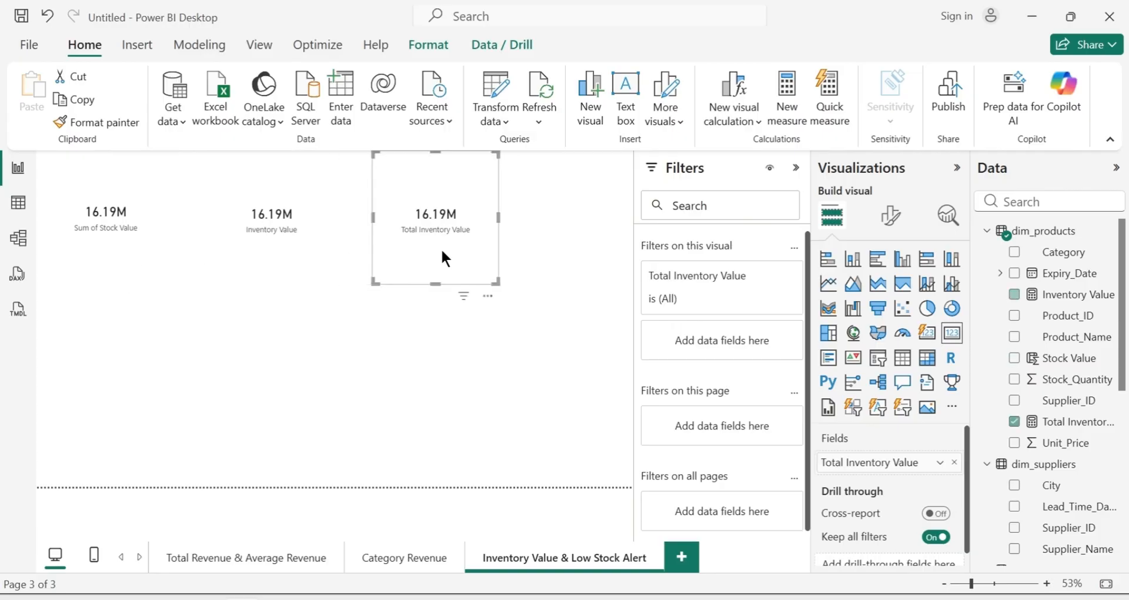
click(455, 379)
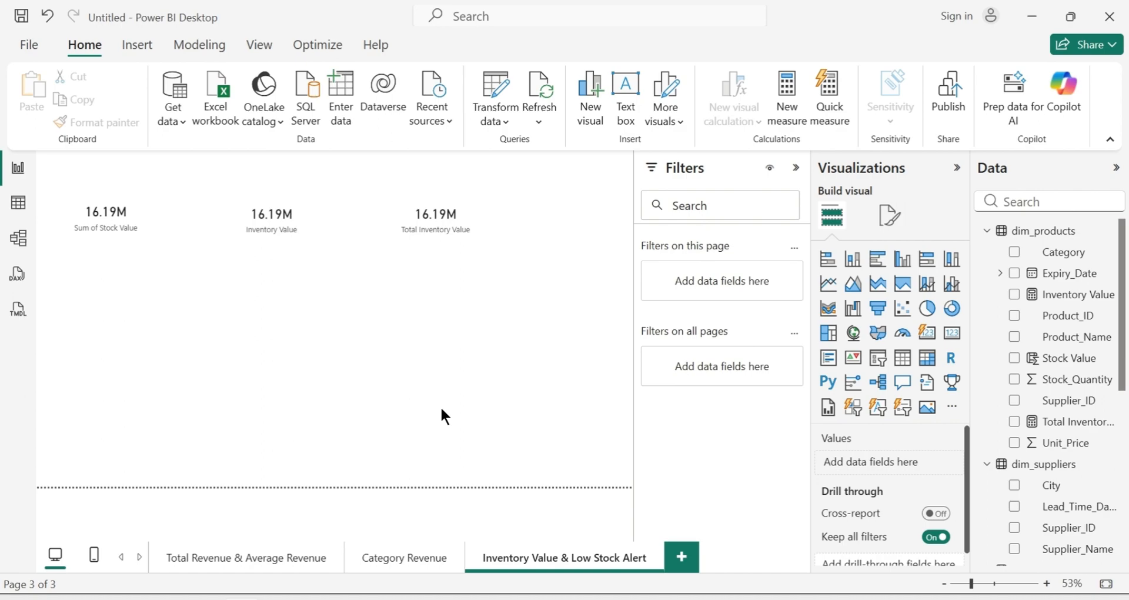
Examine the Stock_Quantity values of dim_products in the table view, and return to the report page
click(18, 204)
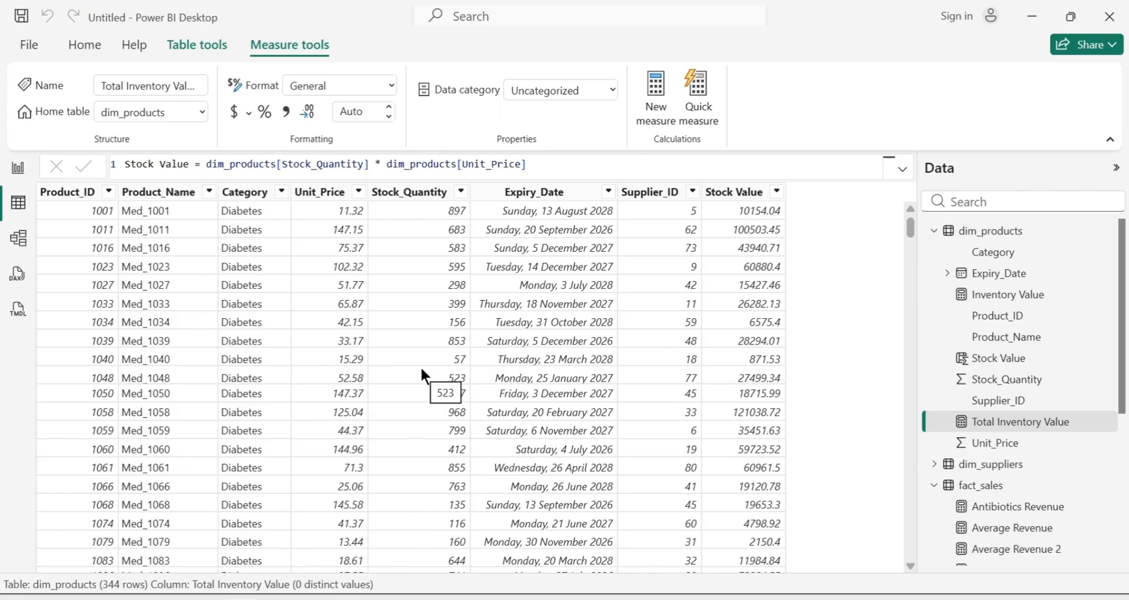
scroll(422, 366, down, 4)
scroll(421, 366, down, 5)
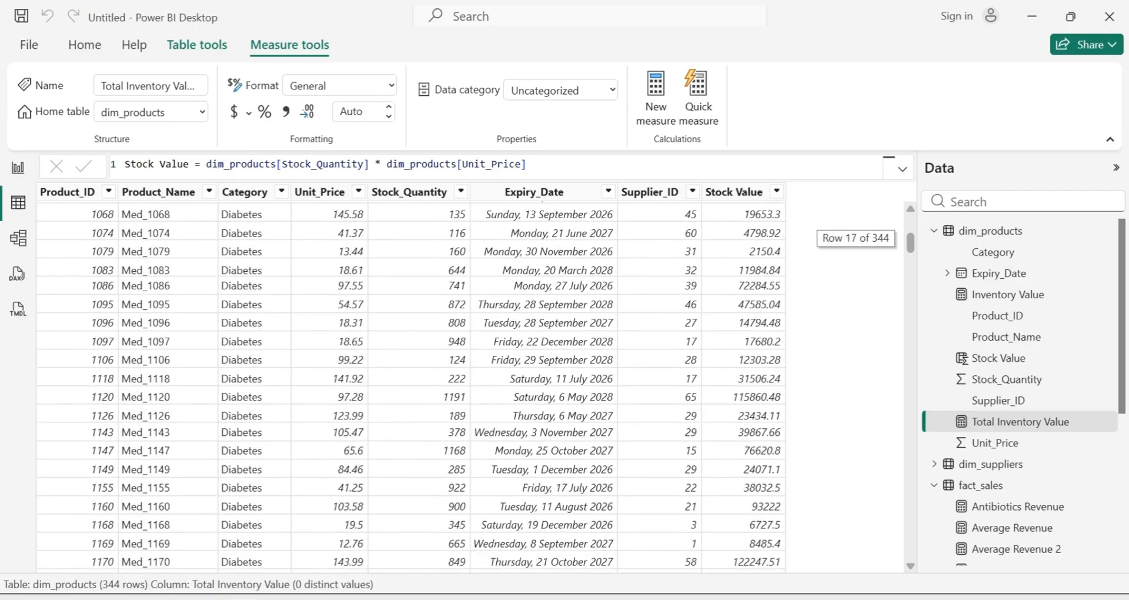
scroll(424, 351, down, 4)
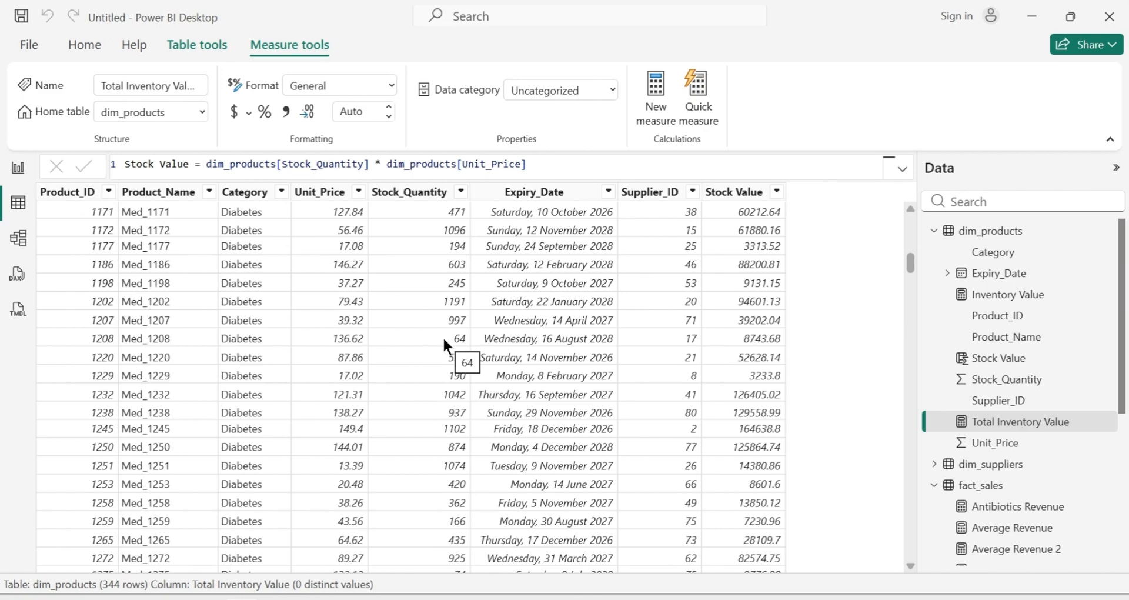
scroll(443, 336, down, 5)
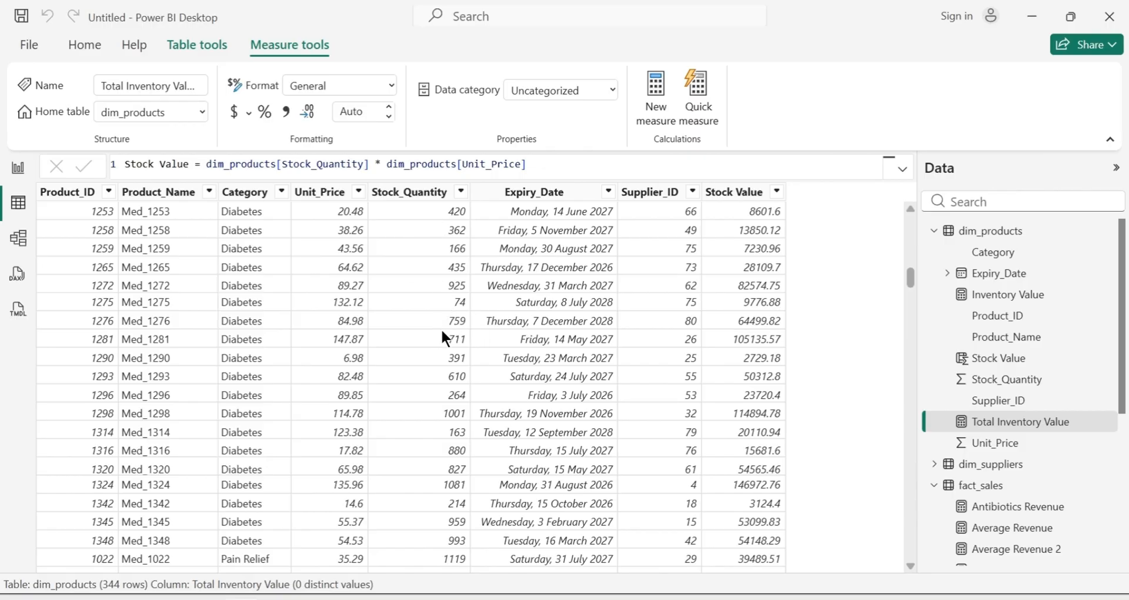
drag(911, 278, 911, 289)
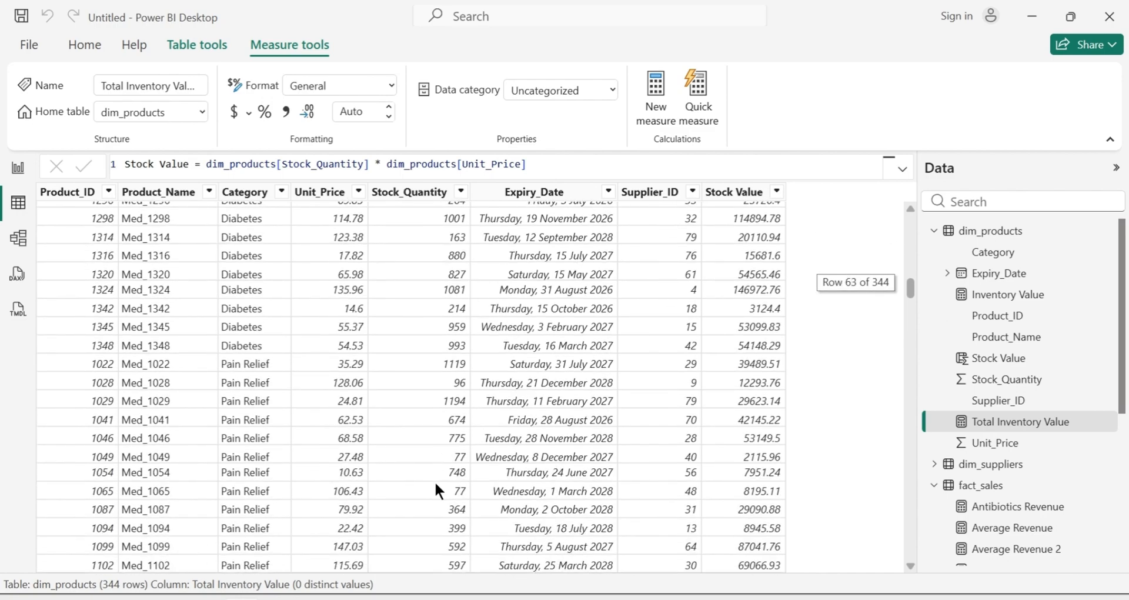
scroll(456, 432, down, 3)
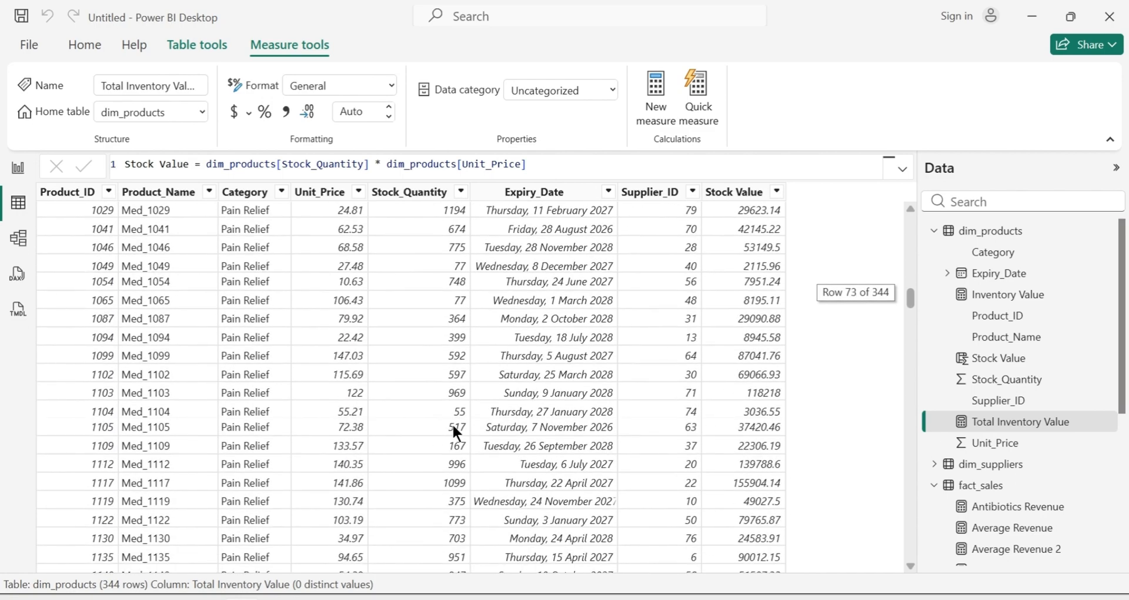
scroll(449, 416, up, 20)
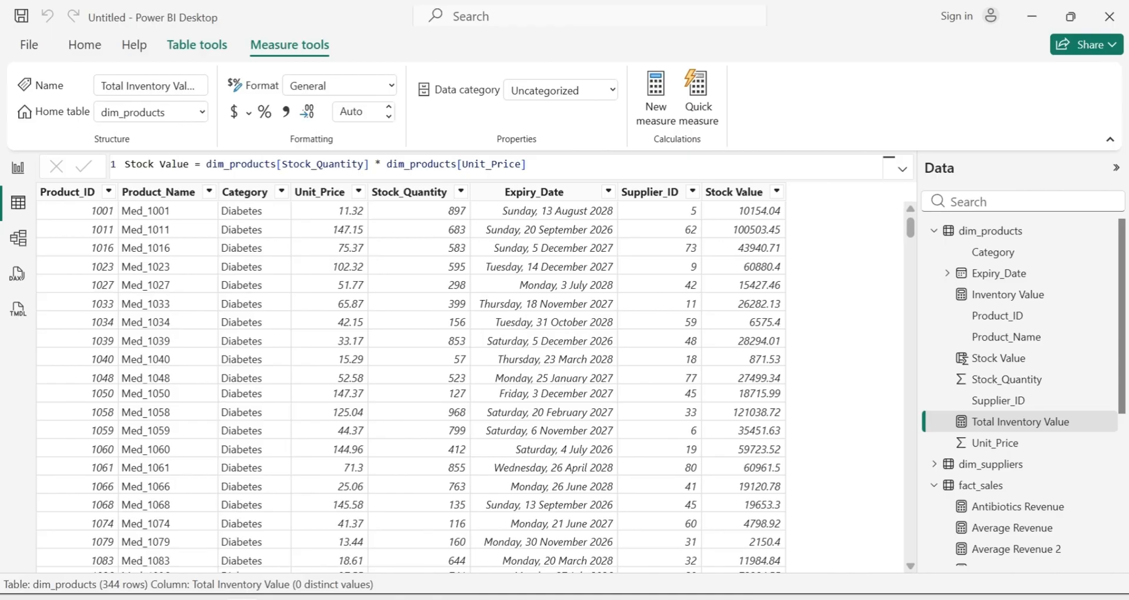
click(19, 168)
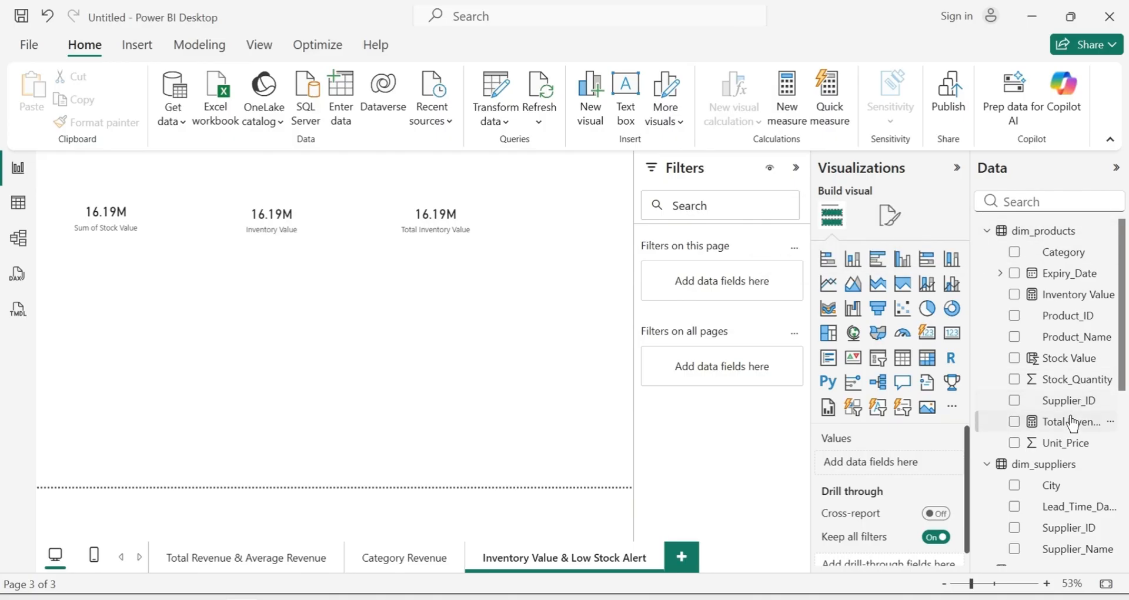
Create a measure in dim_products: Low Stock Alert = CALCULATE(COUNTROWS(dim_products), dim_products[Stock_Quantity] <100)
right_click(1054, 232)
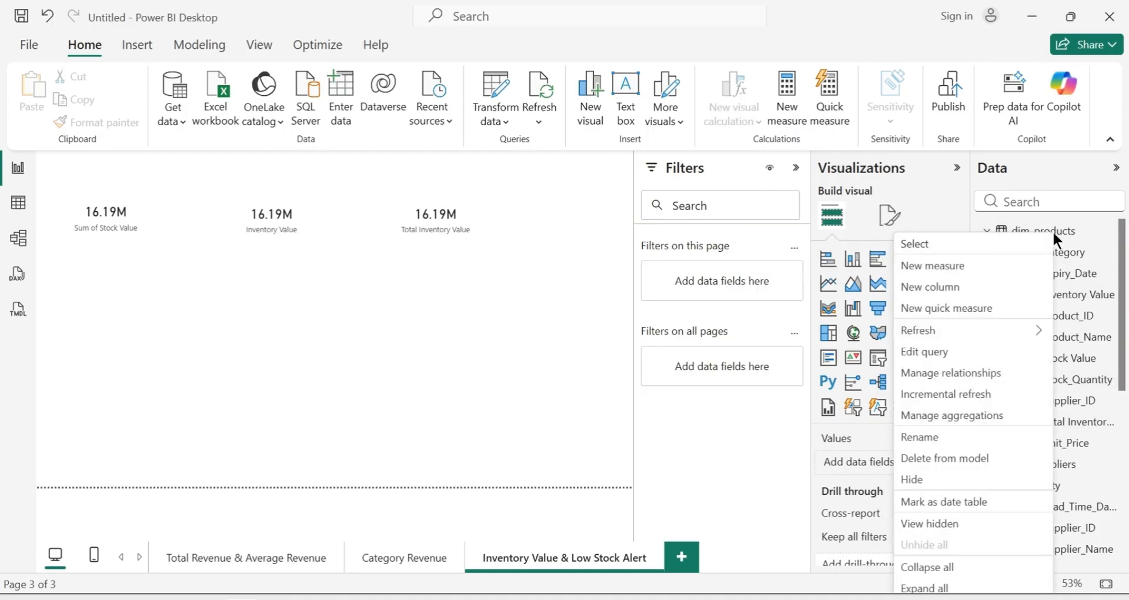
click(973, 266)
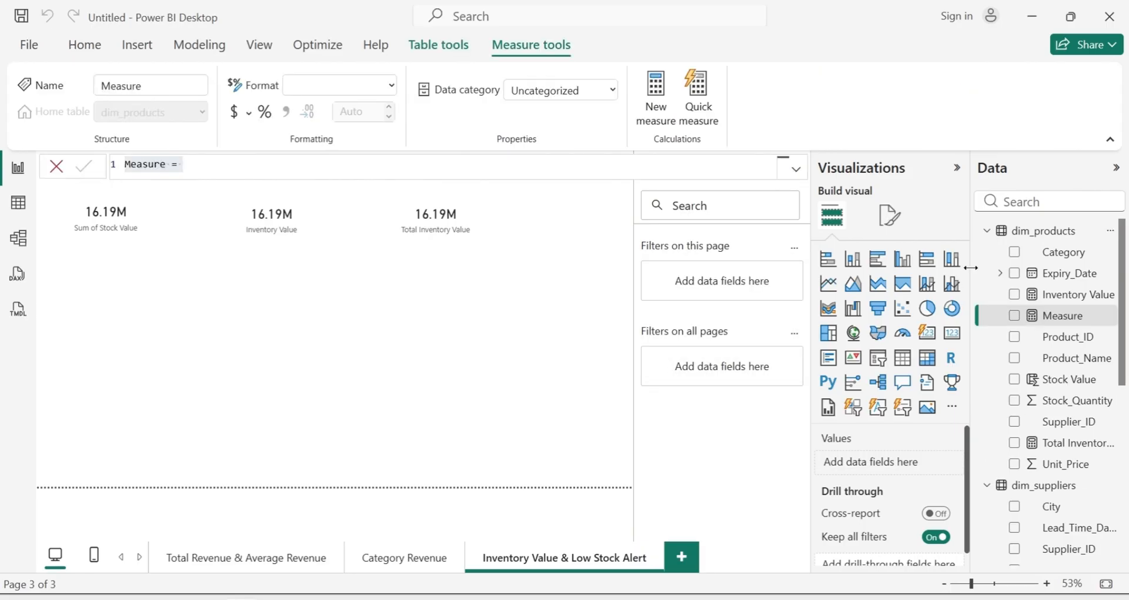
text(Low Stock Ale)
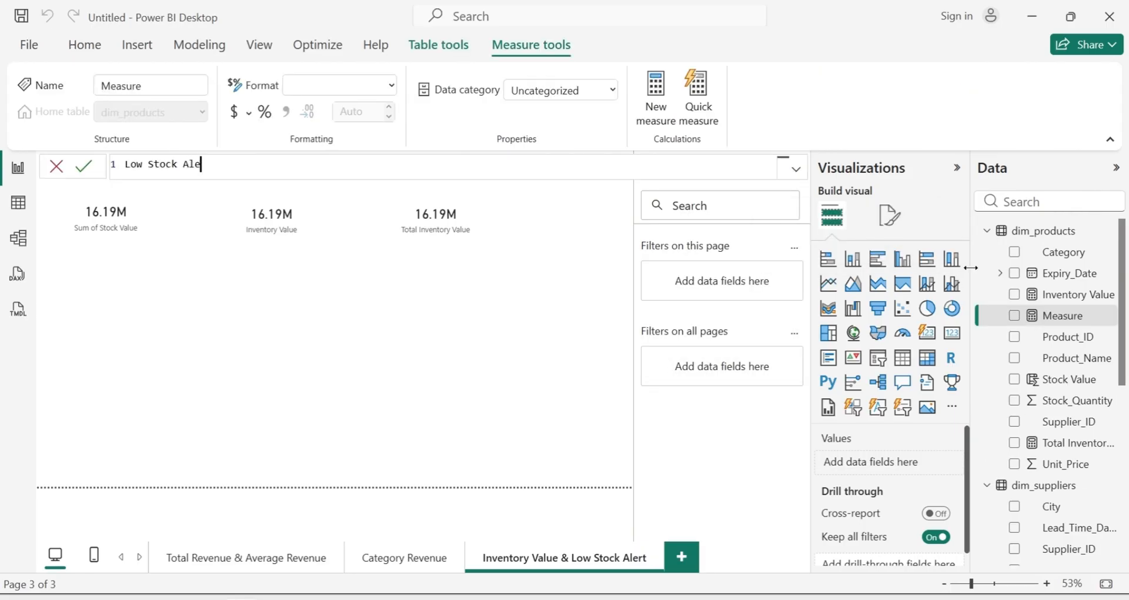
text(rt =)
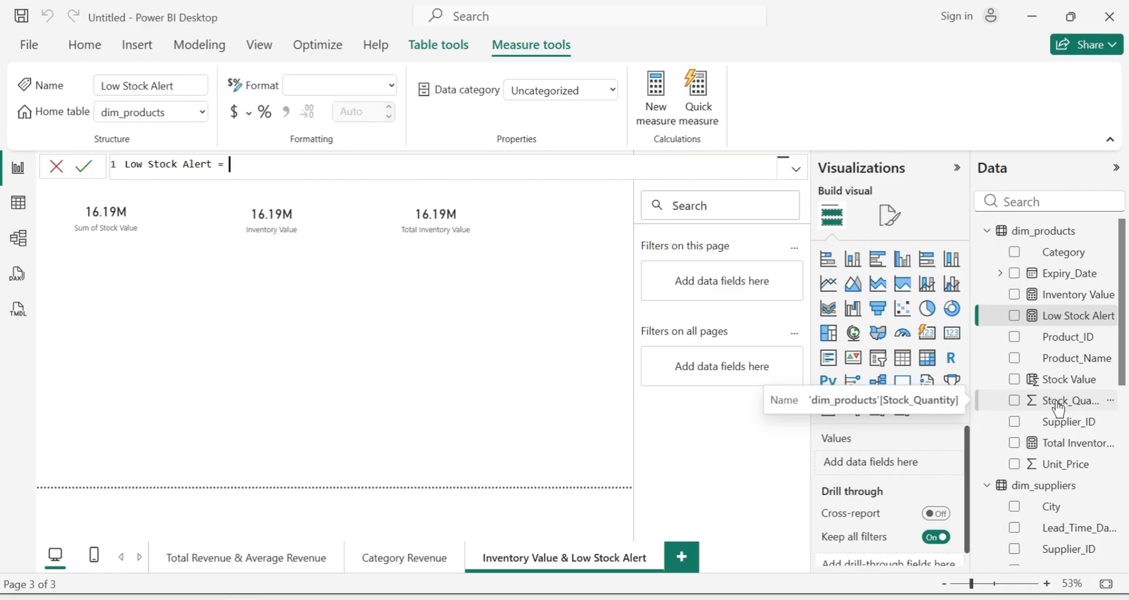
text(CALCULA)
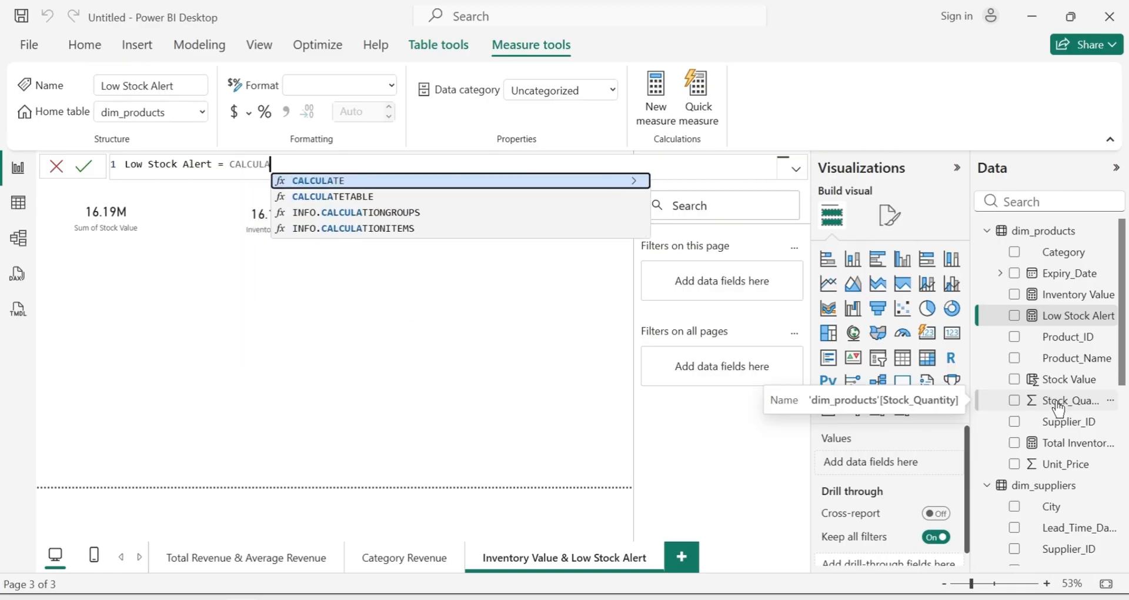
text(TE()
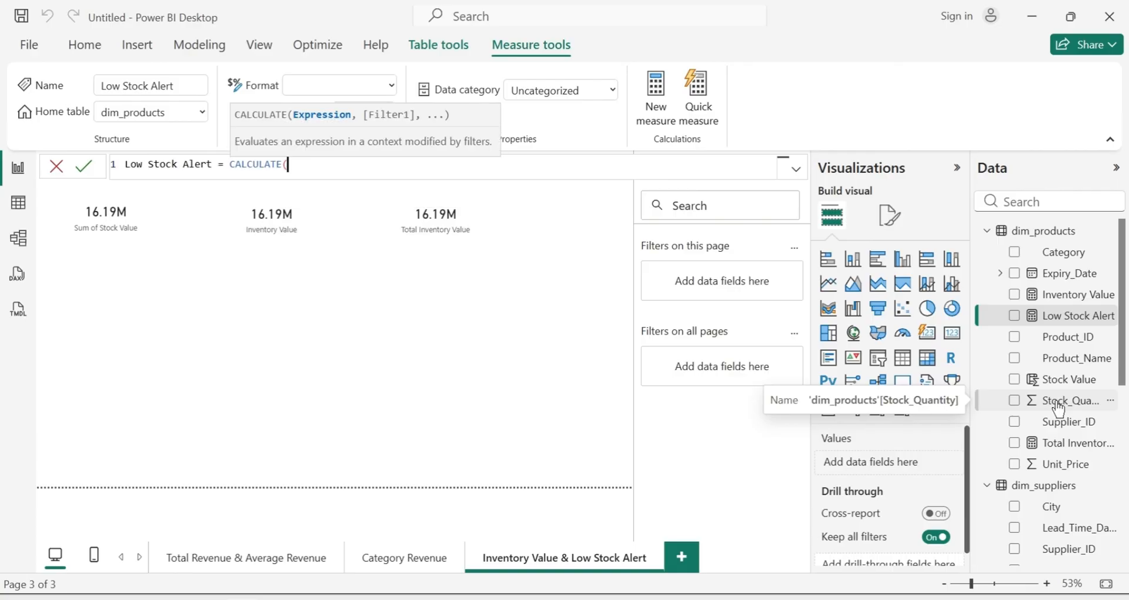
text(COUNTRO)
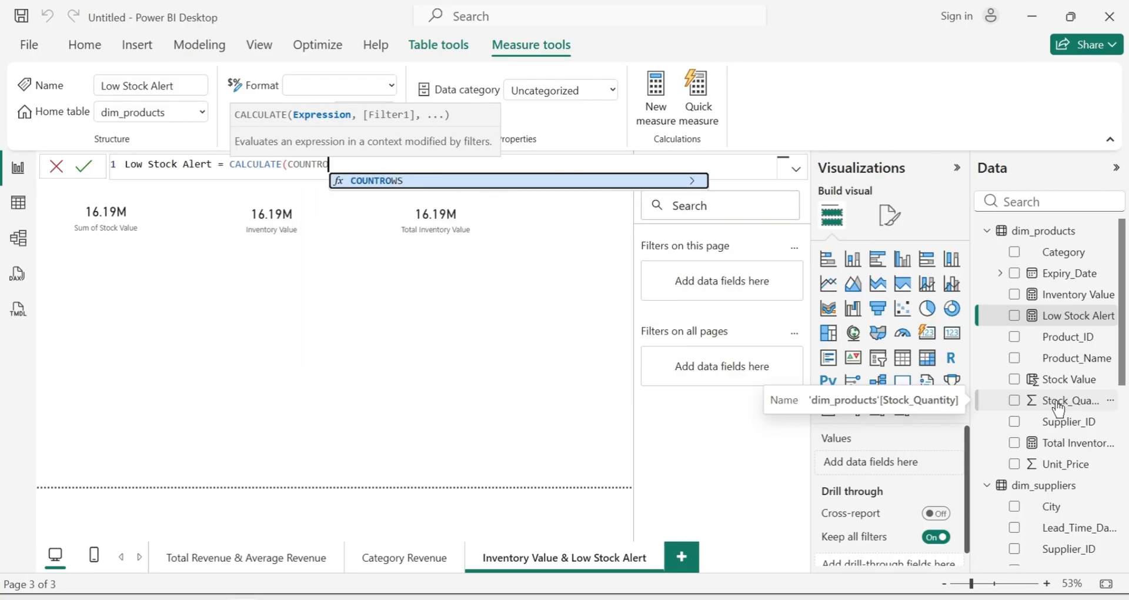
text(WS()
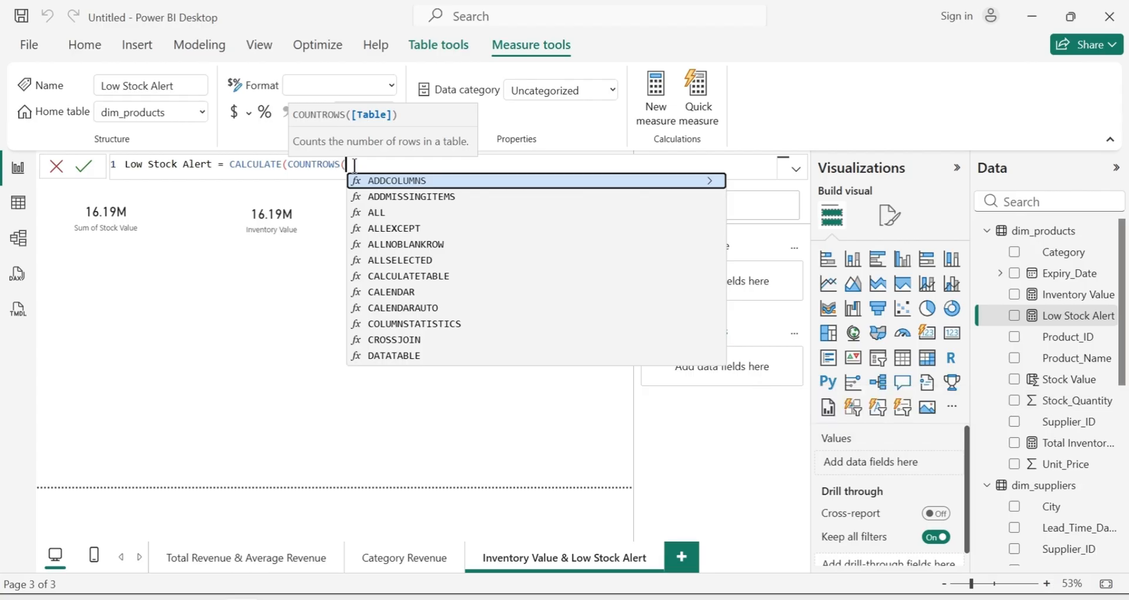
text(DIM)
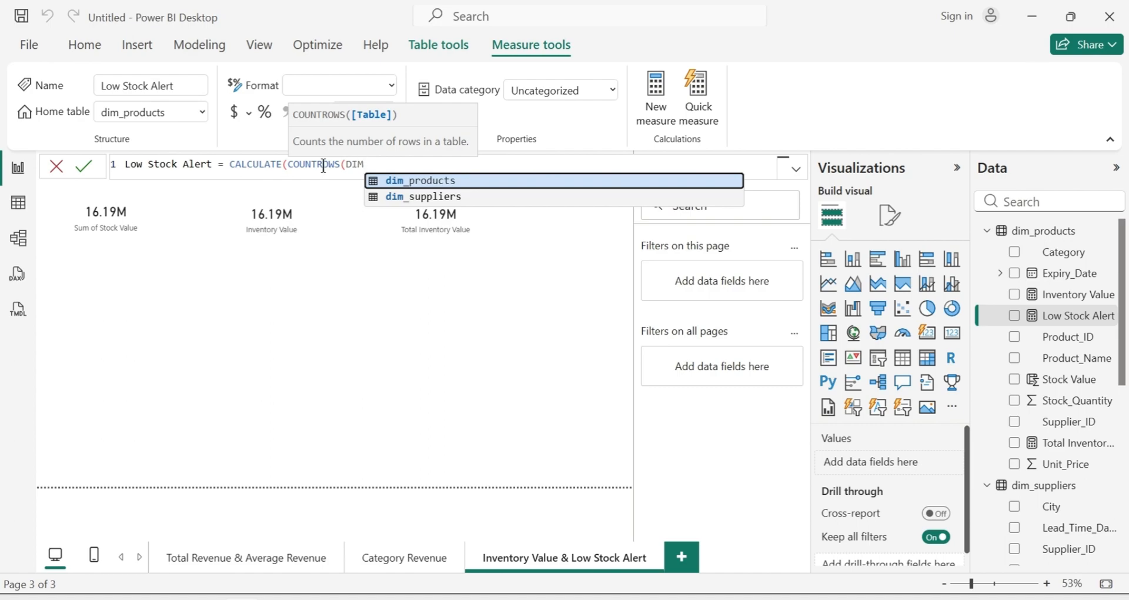
click(429, 183)
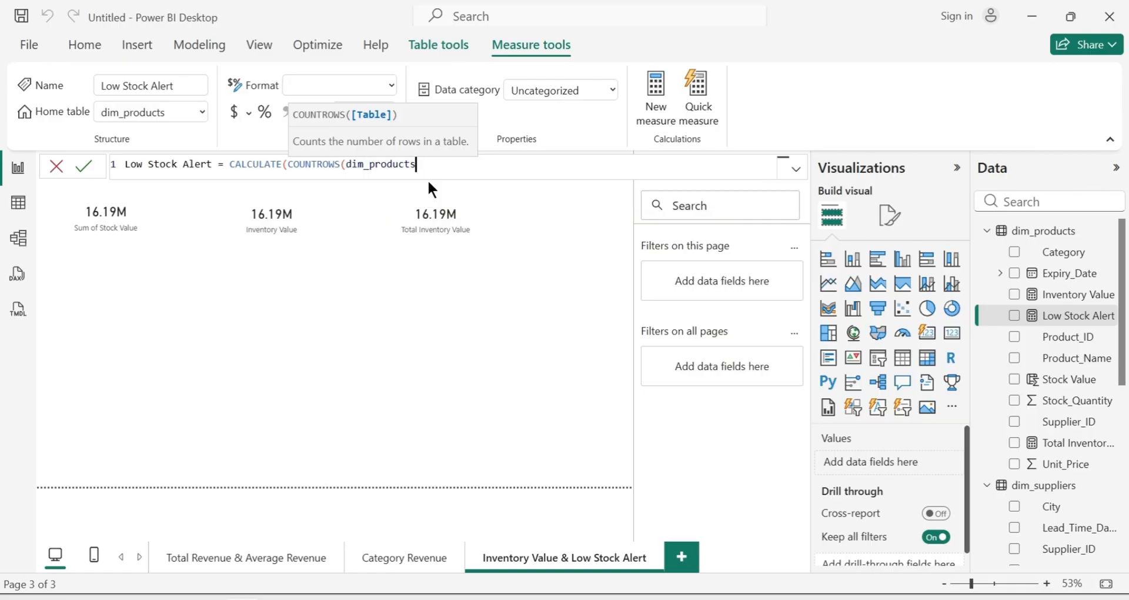
text(),)
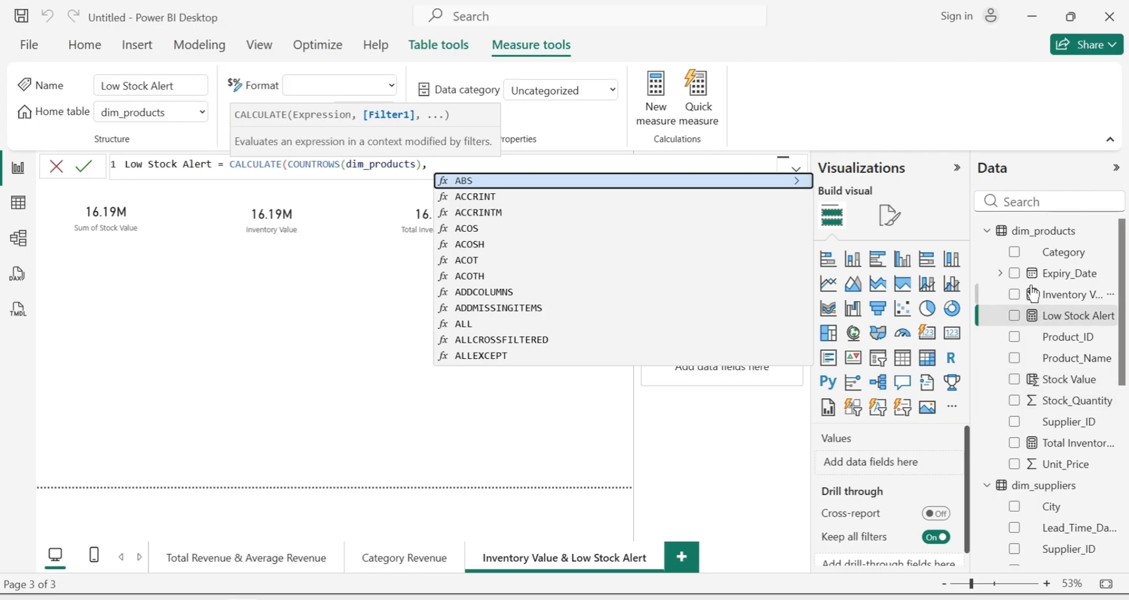
text(DIM)
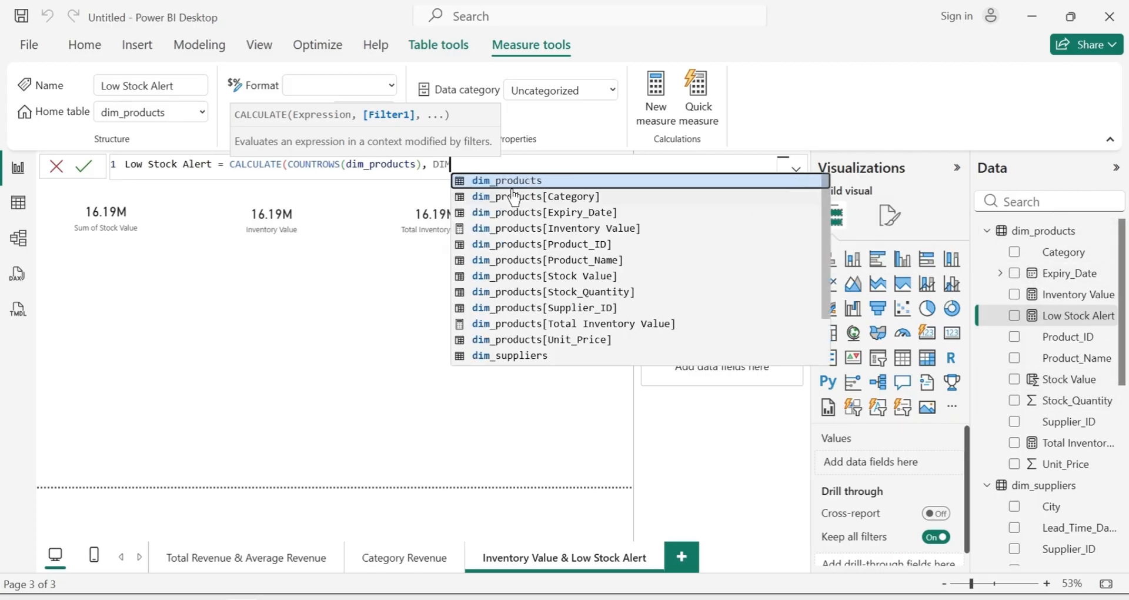
click(585, 293)
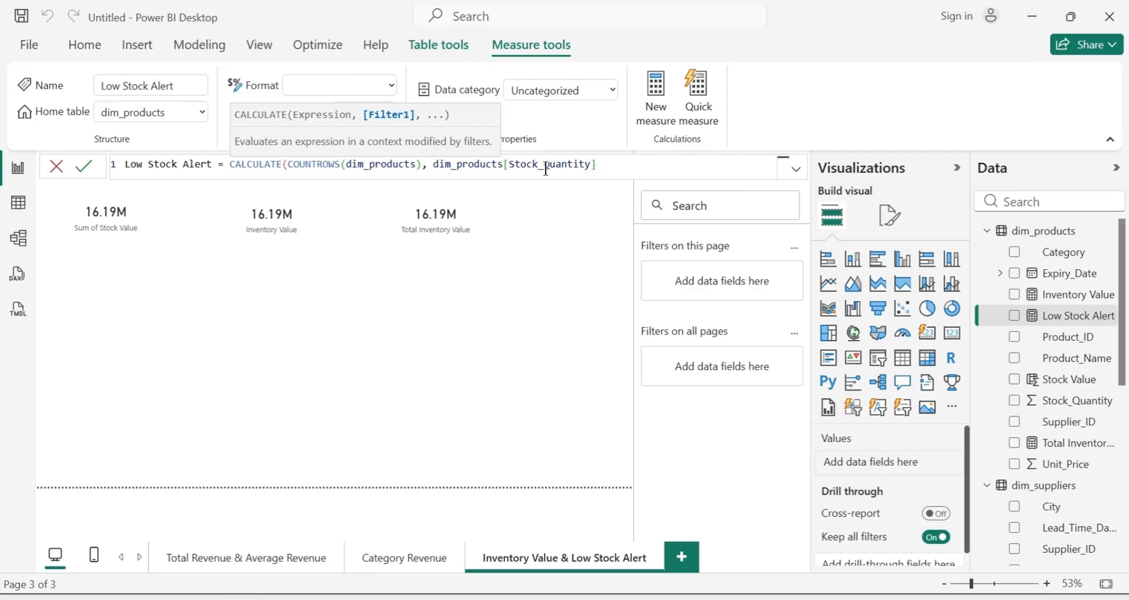
text(<100))
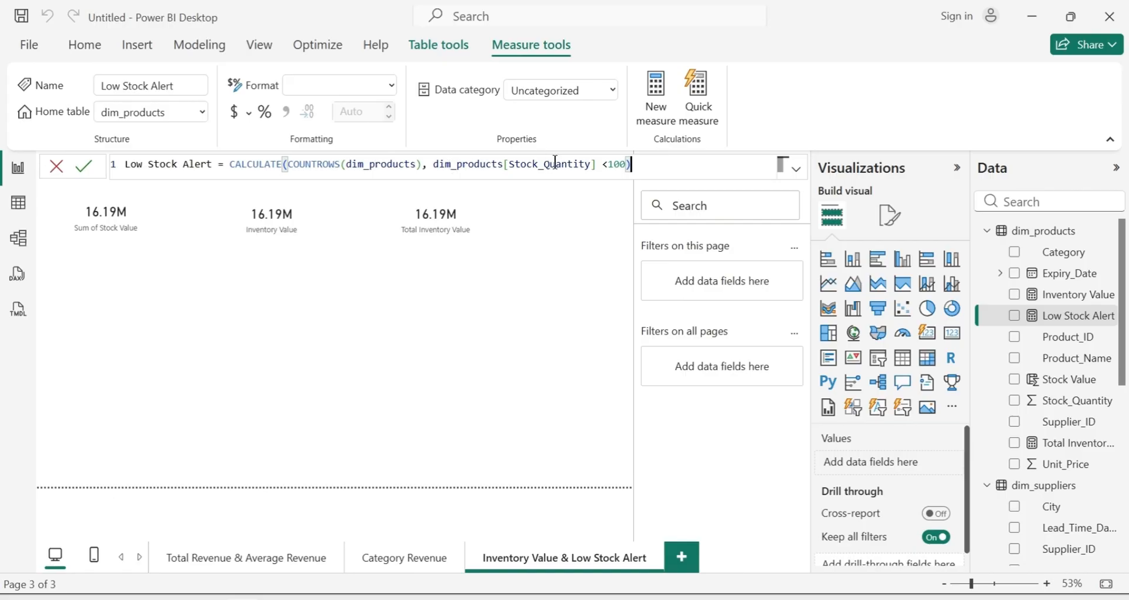
key(Return)
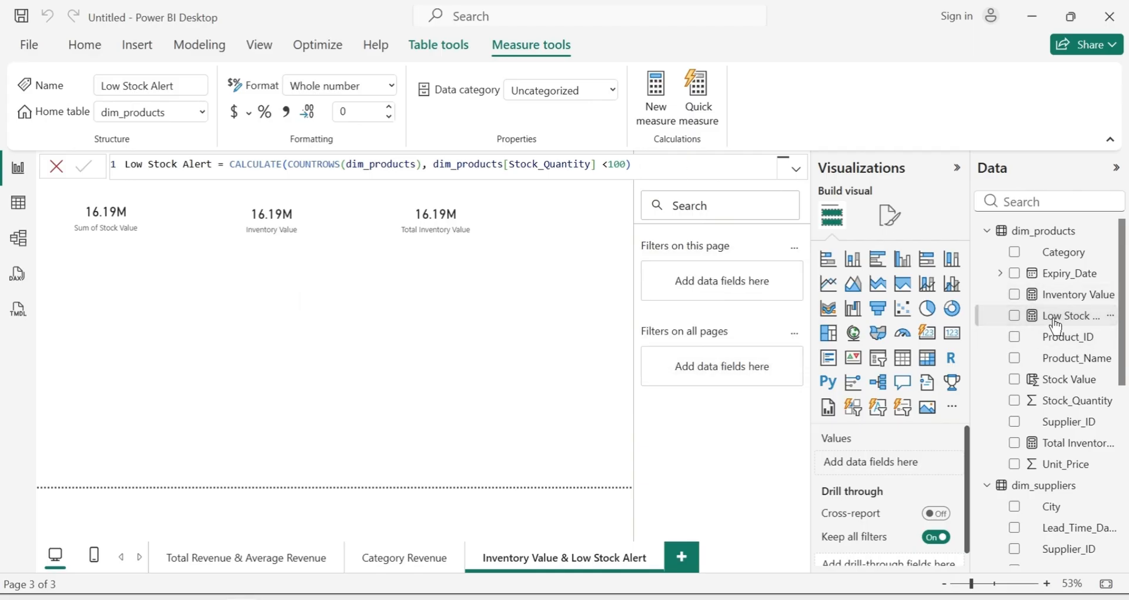
Add a card showing the Low Stock Alert measure and place it beside the Total Inventory Value card
click(952, 335)
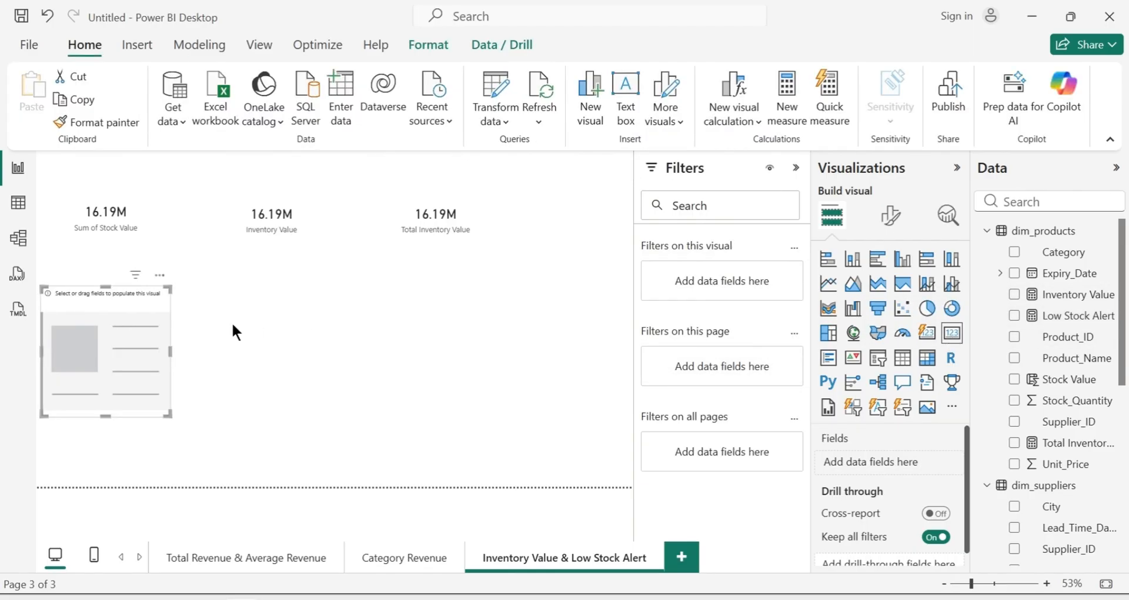
drag(83, 345, 574, 213)
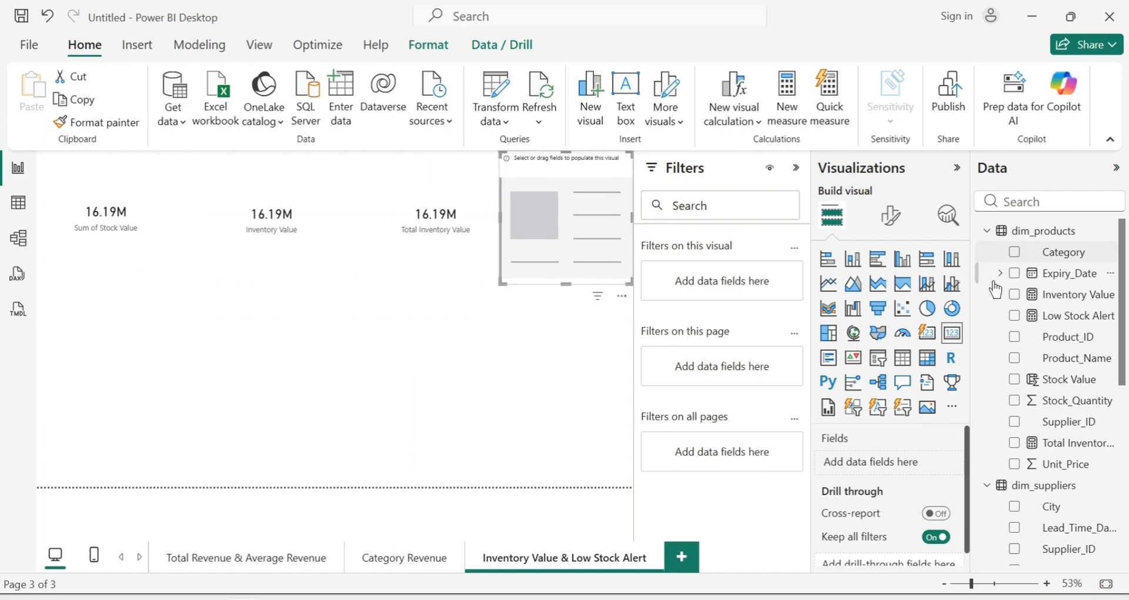
click(1016, 318)
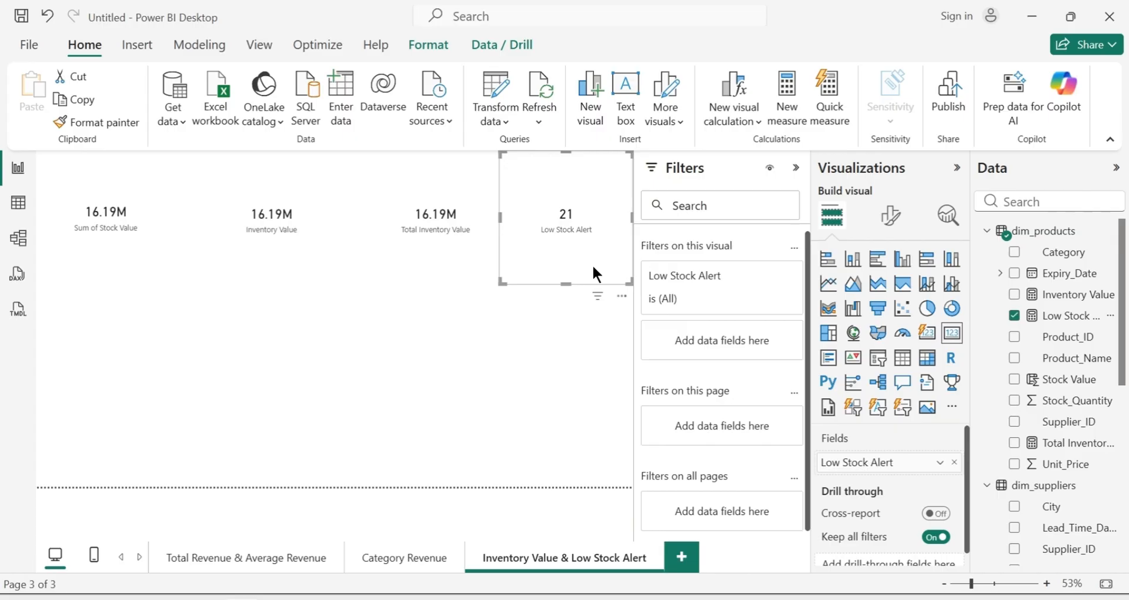
click(525, 328)
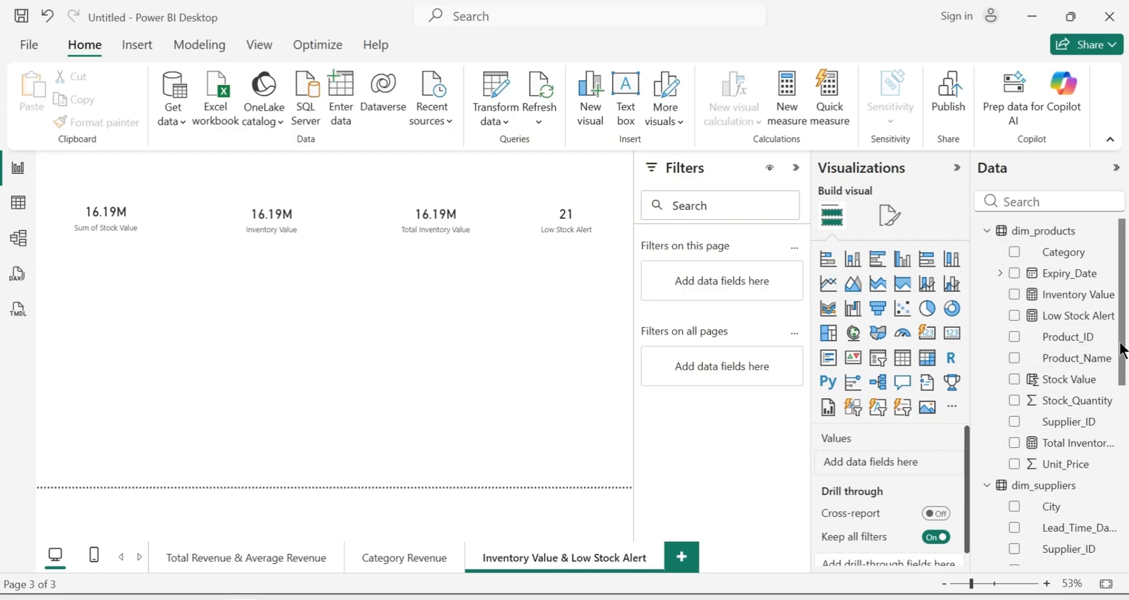
Create a measure in dim_products: Stock TurnOver = [Total Revenue] / [Total Inventory Value]
drag(1123, 350, 1124, 531)
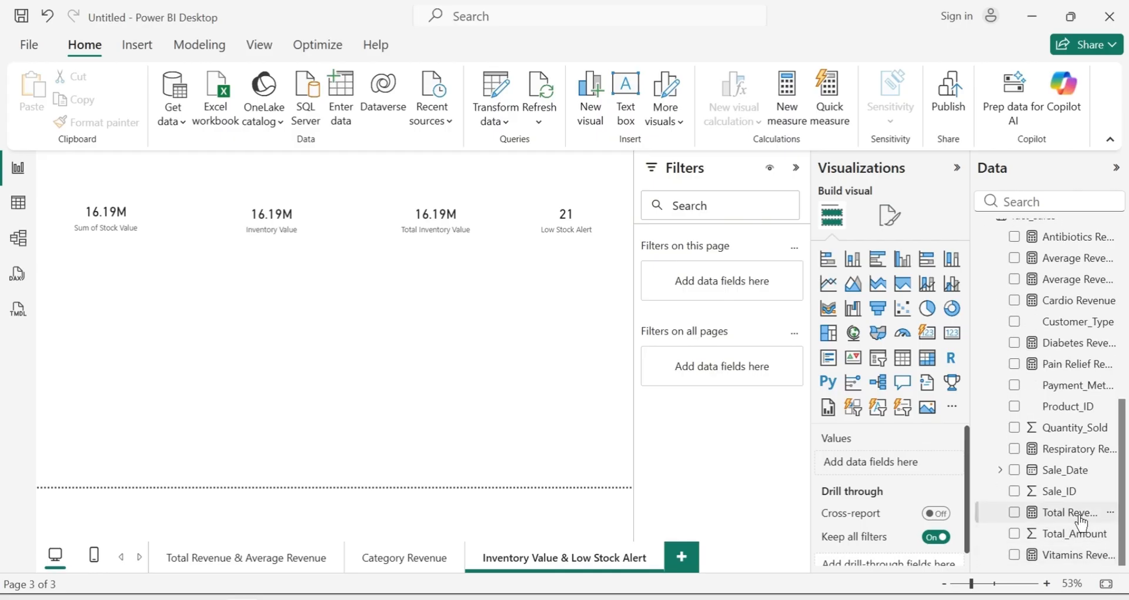
drag(1124, 516, 1124, 312)
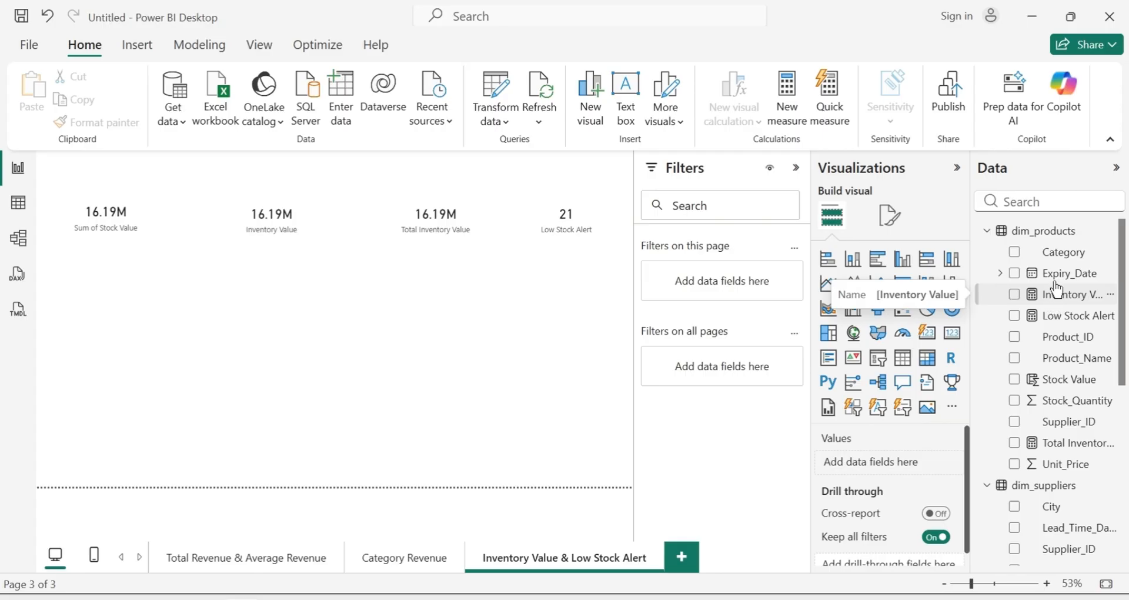
right_click(1047, 241)
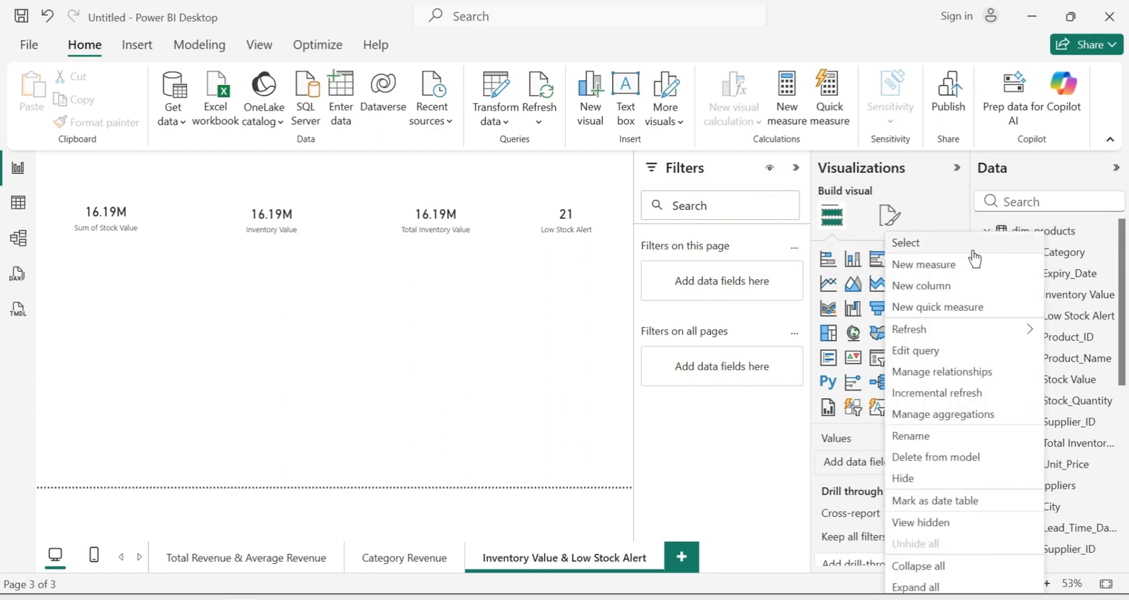
click(945, 270)
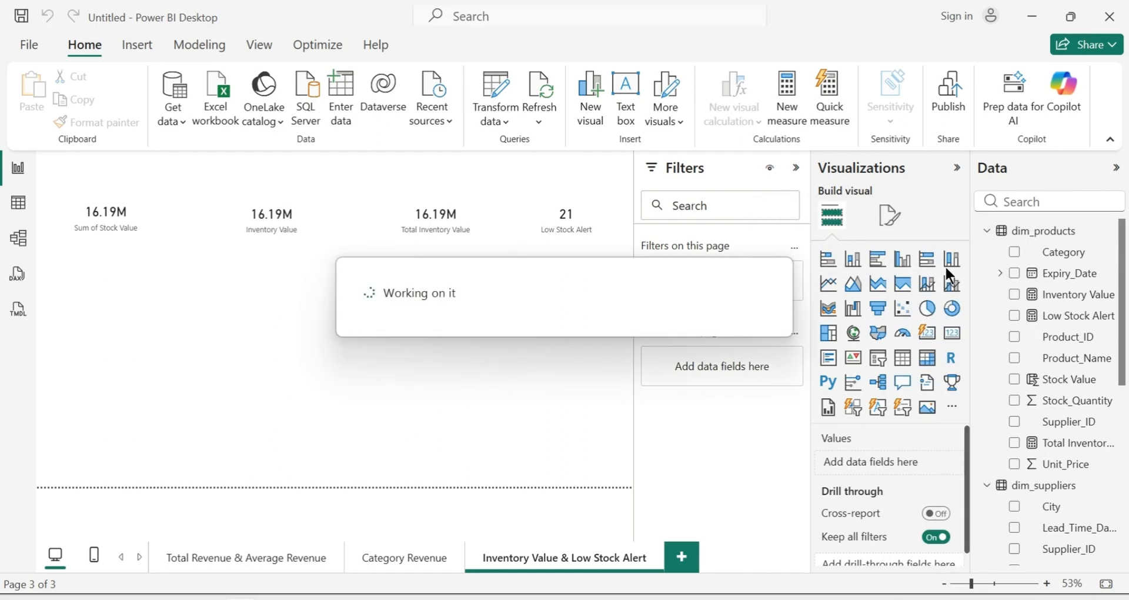
text(St)
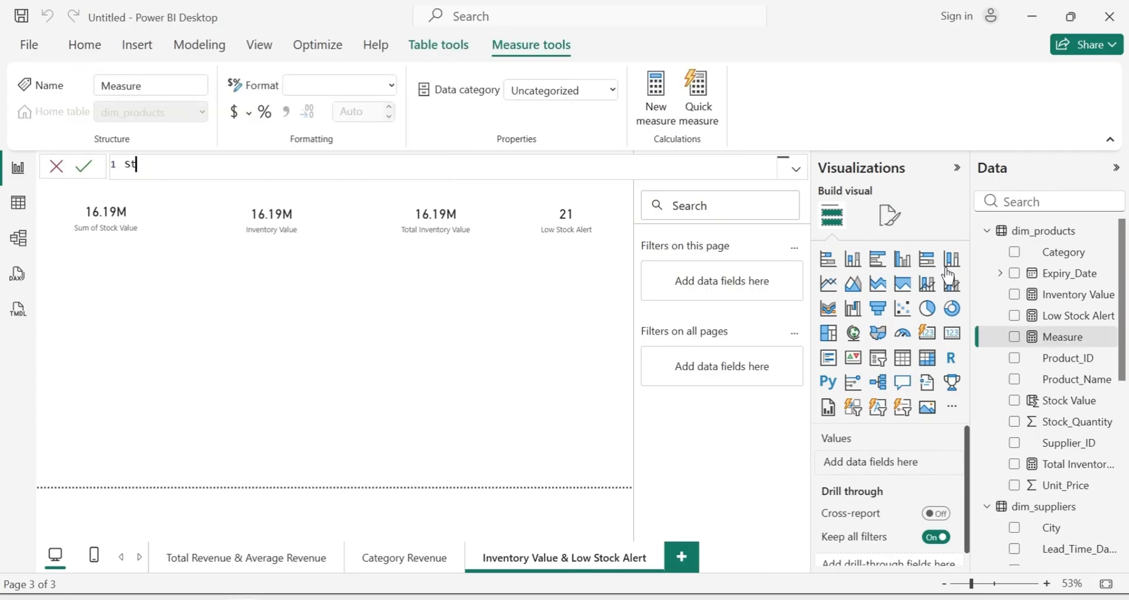
text(ock TurnOver = [)
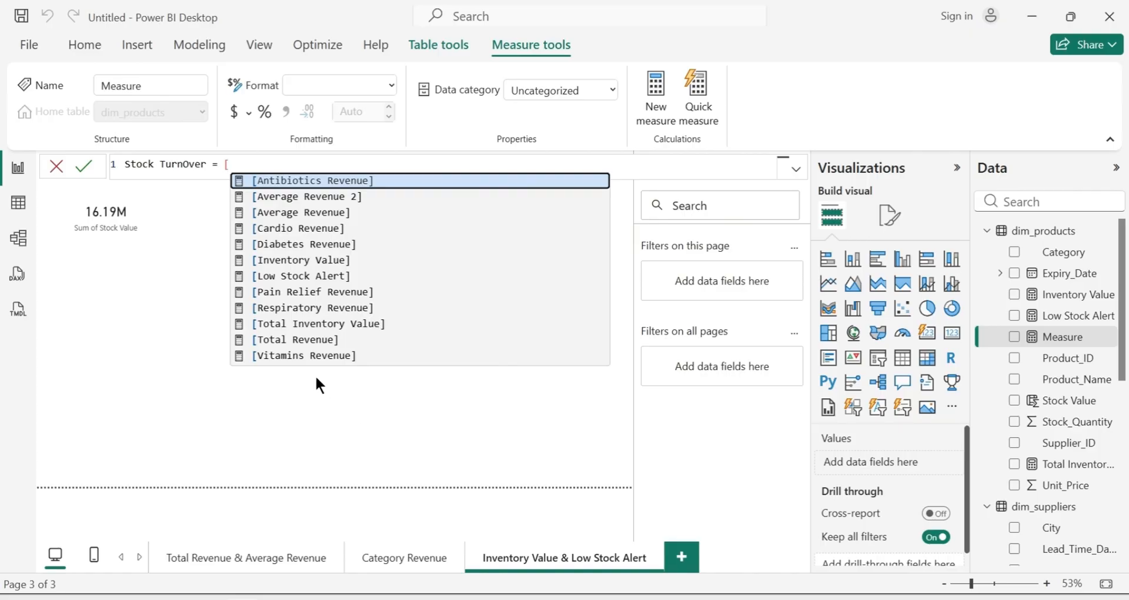
click(339, 344)
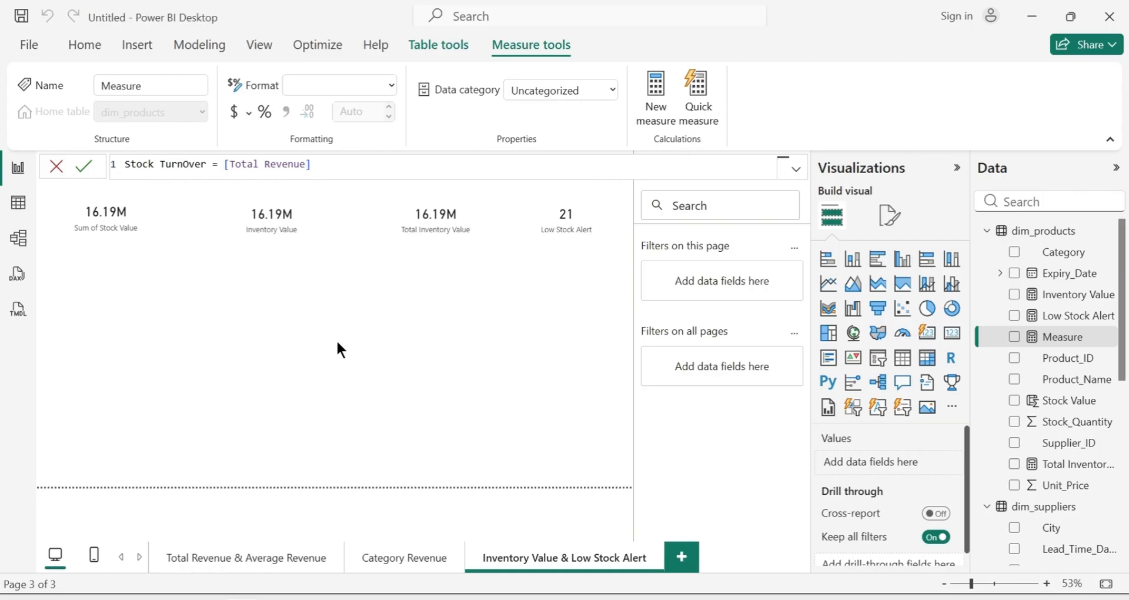
text(/ [)
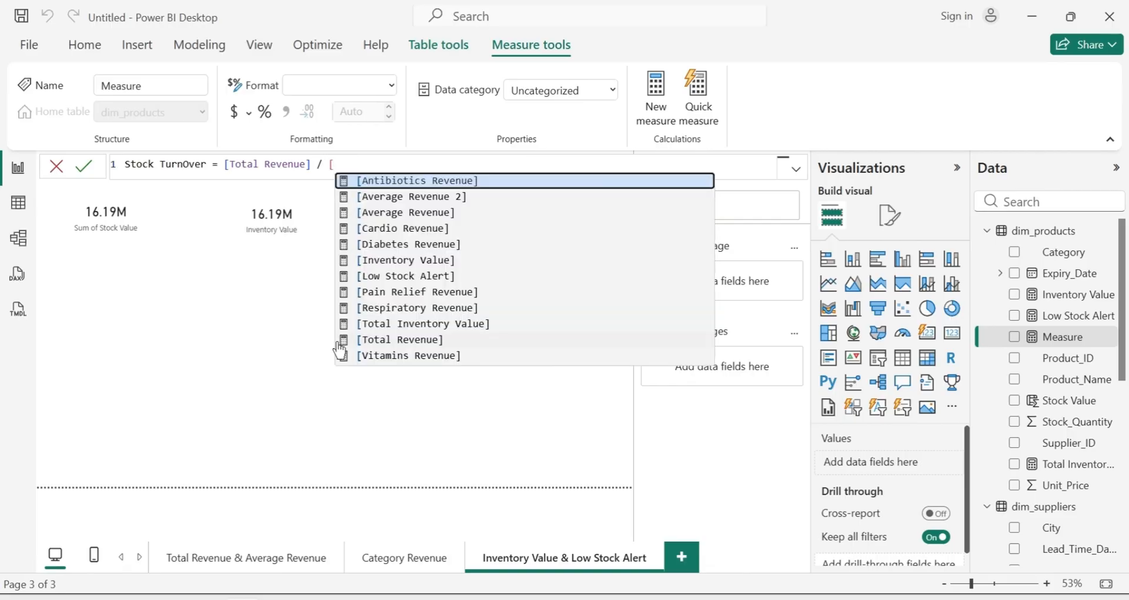
click(425, 323)
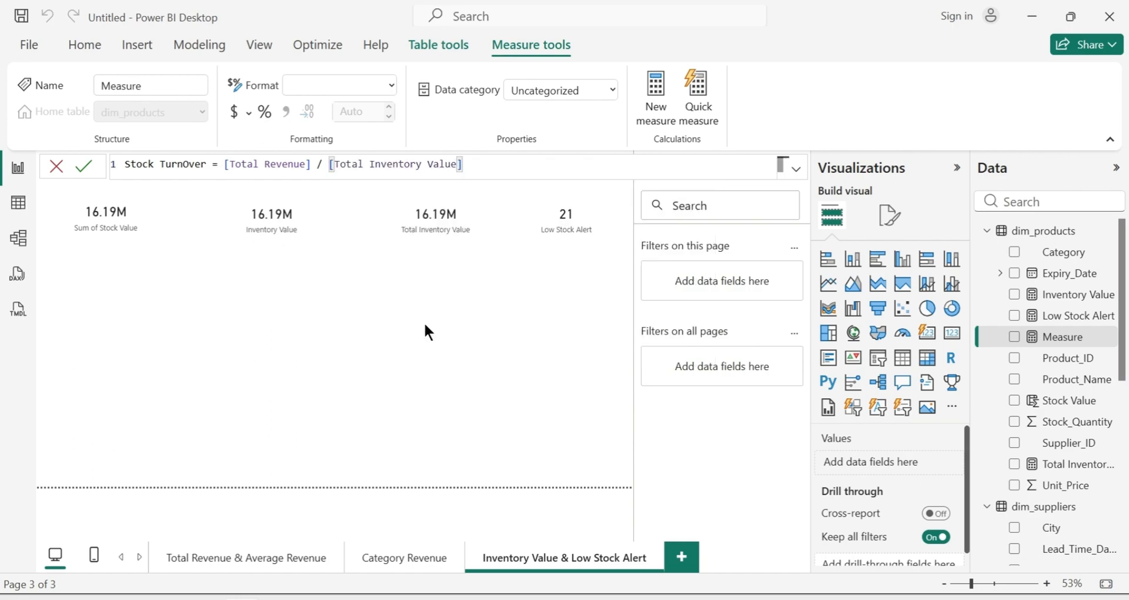
key(Return)
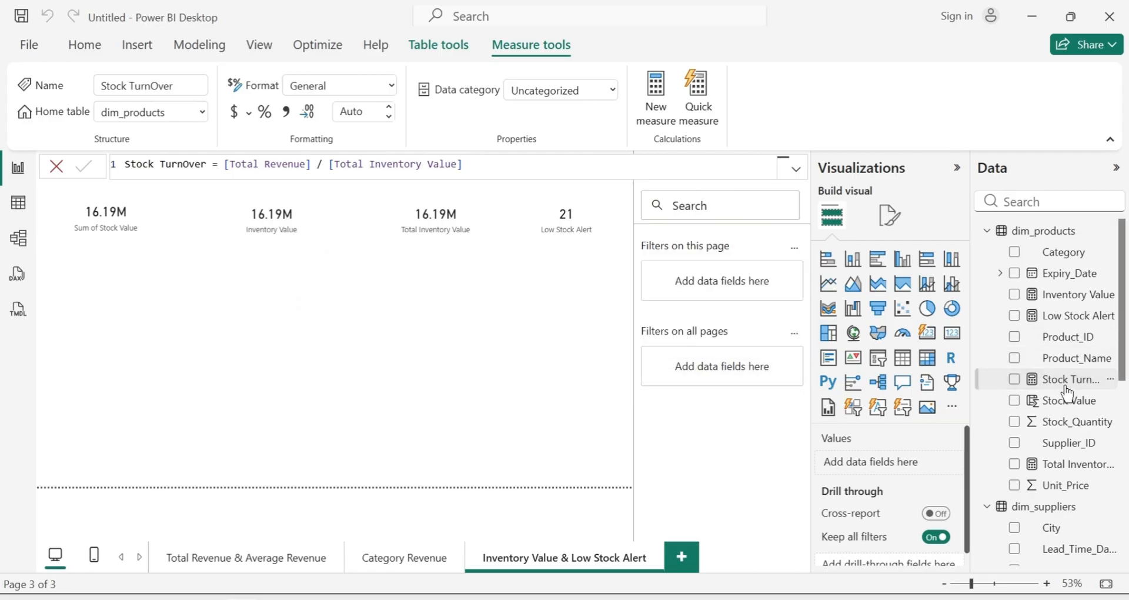
Add a card showing the Stock TurnOver measure and place it below the Sum of Stock Value card
click(954, 341)
drag(106, 327, 83, 427)
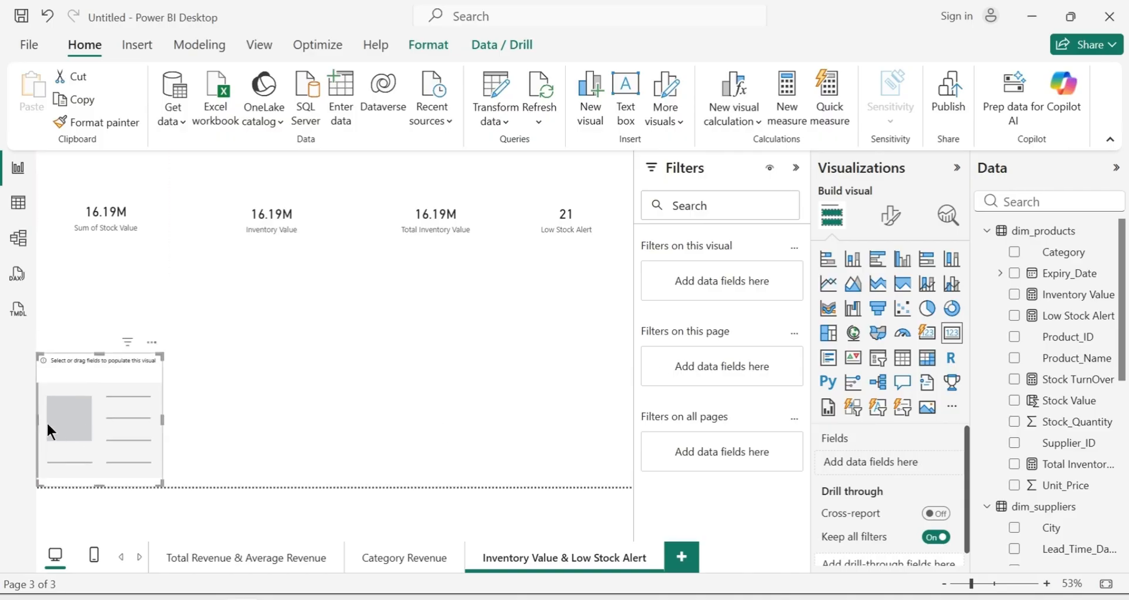
click(1015, 379)
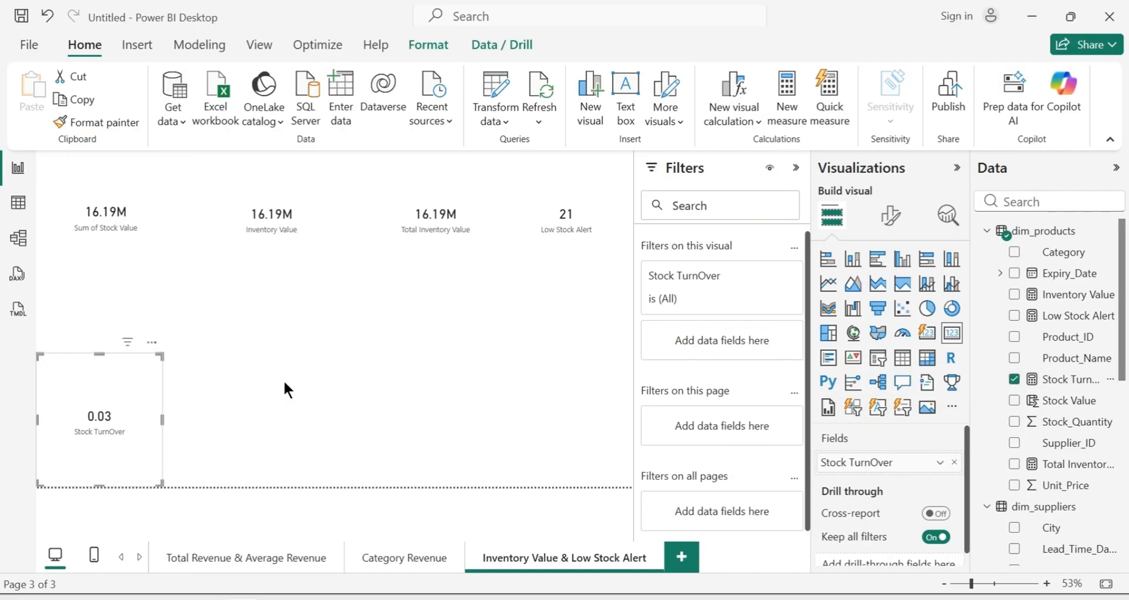
Format the Stock TurnOver measure as a percentage with 2 decimal places
click(1076, 384)
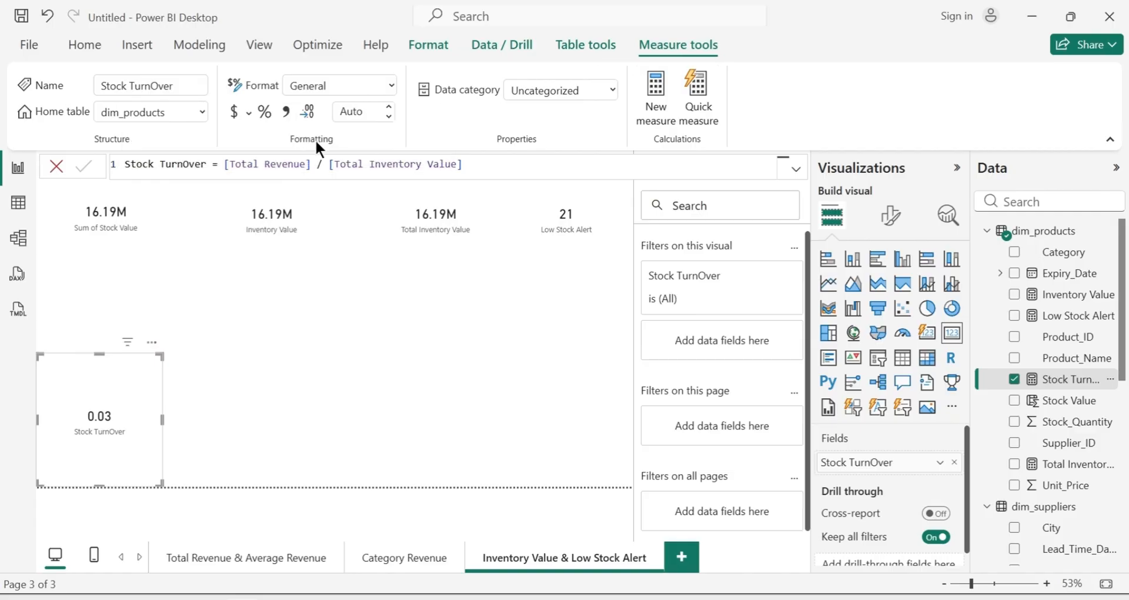
click(263, 113)
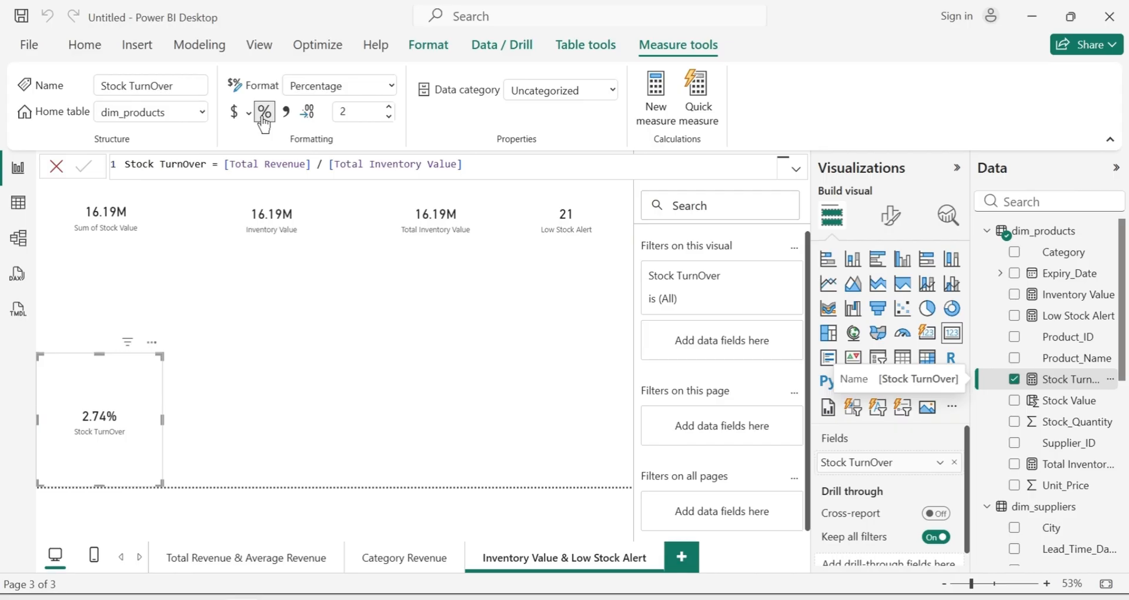
click(380, 449)
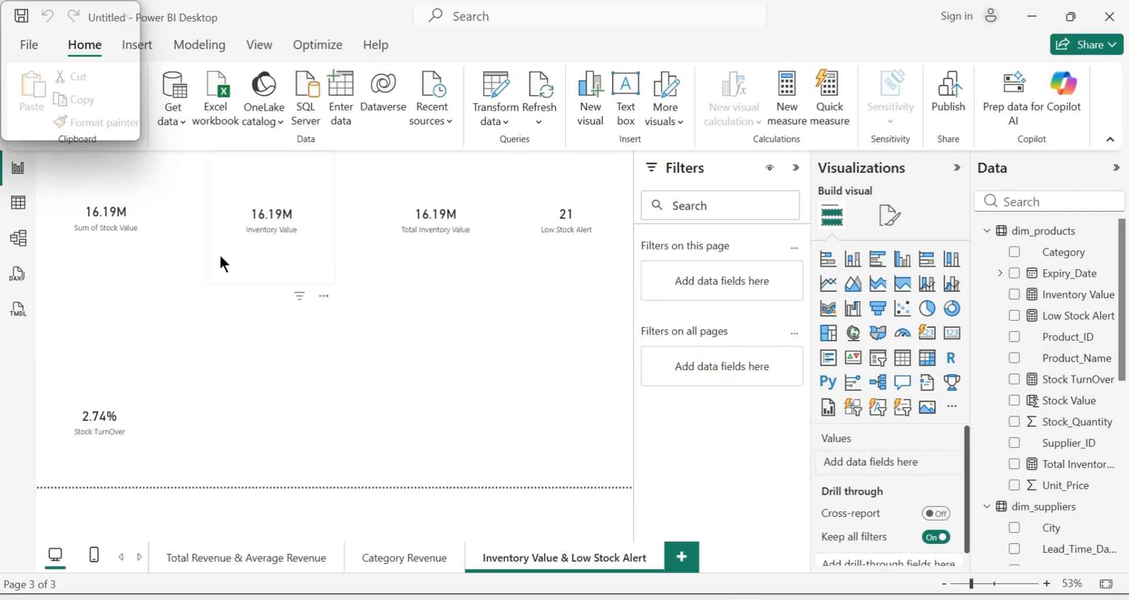
click(288, 248)
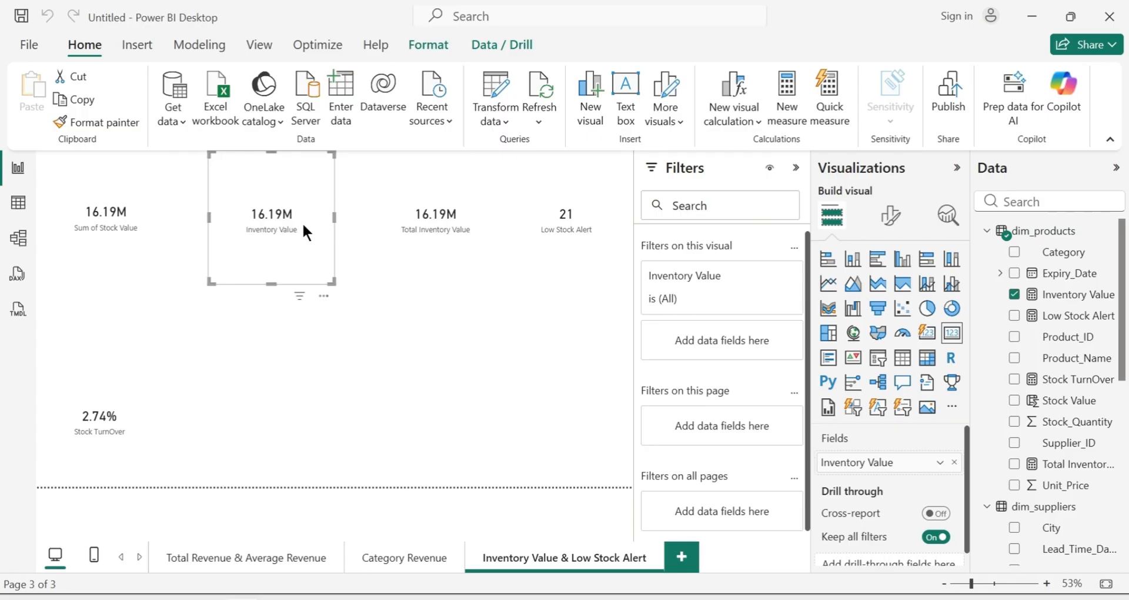
click(576, 256)
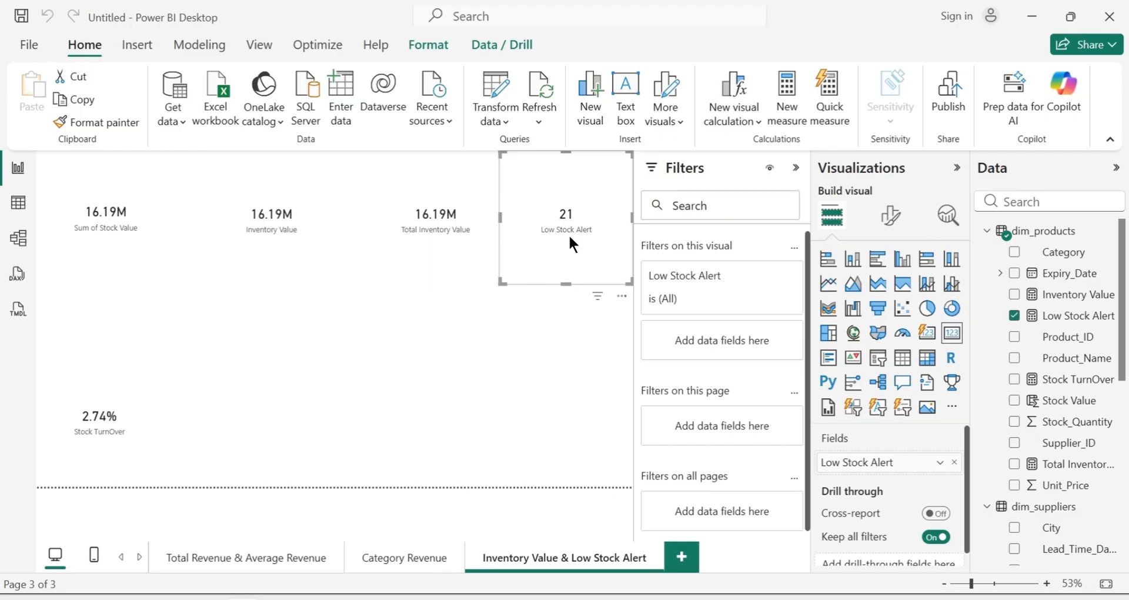
click(468, 386)
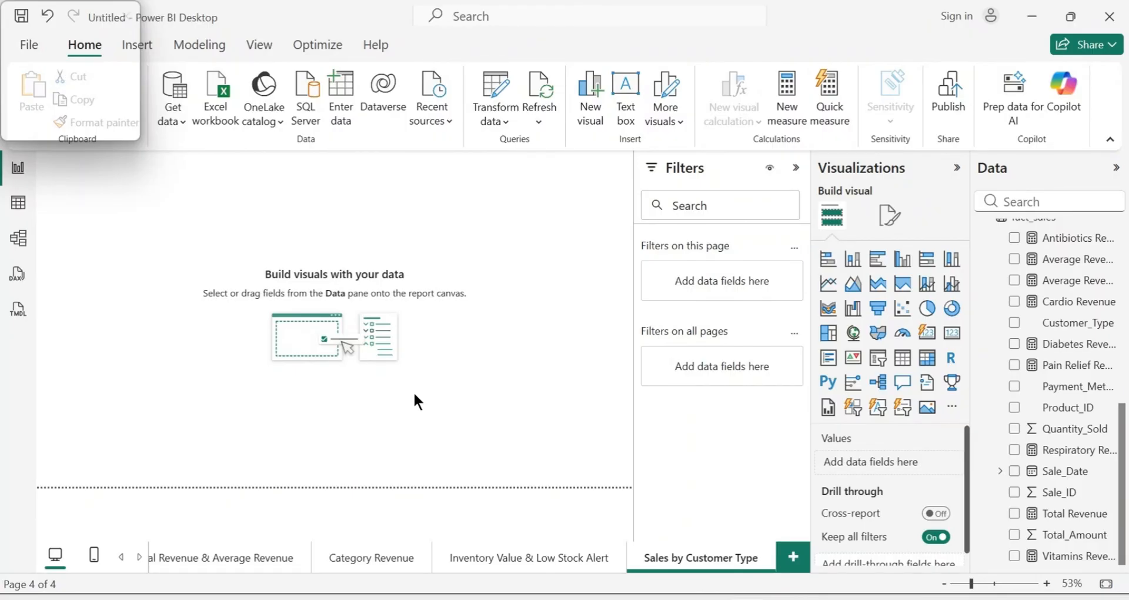
Check the distinct Customer_Type values in the fact_sales table data and return to the Sales by Customer Type page
click(22, 218)
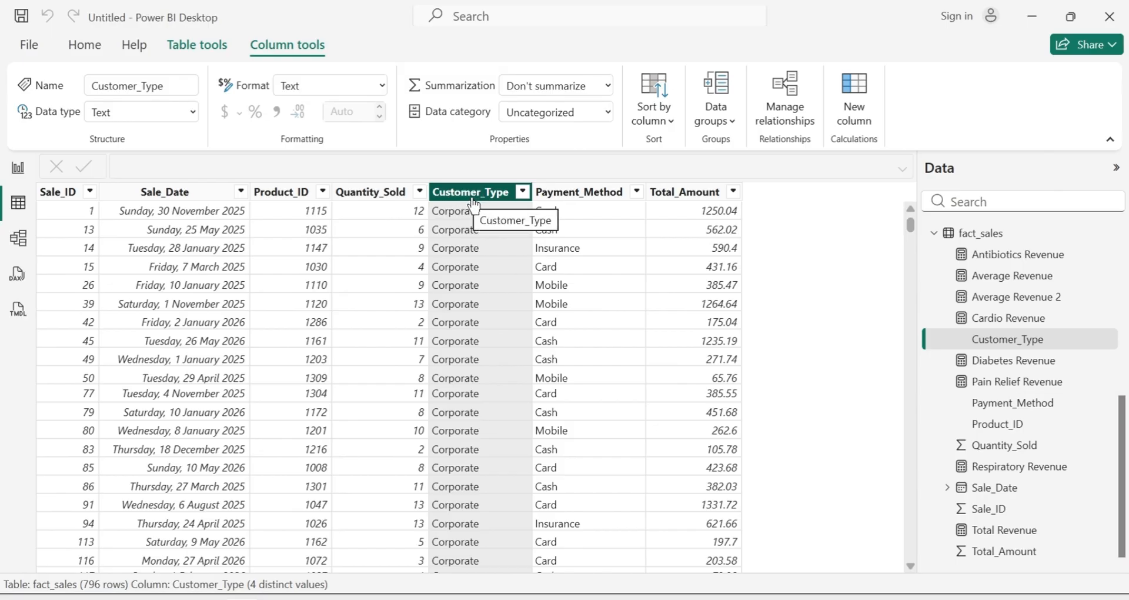
click(522, 192)
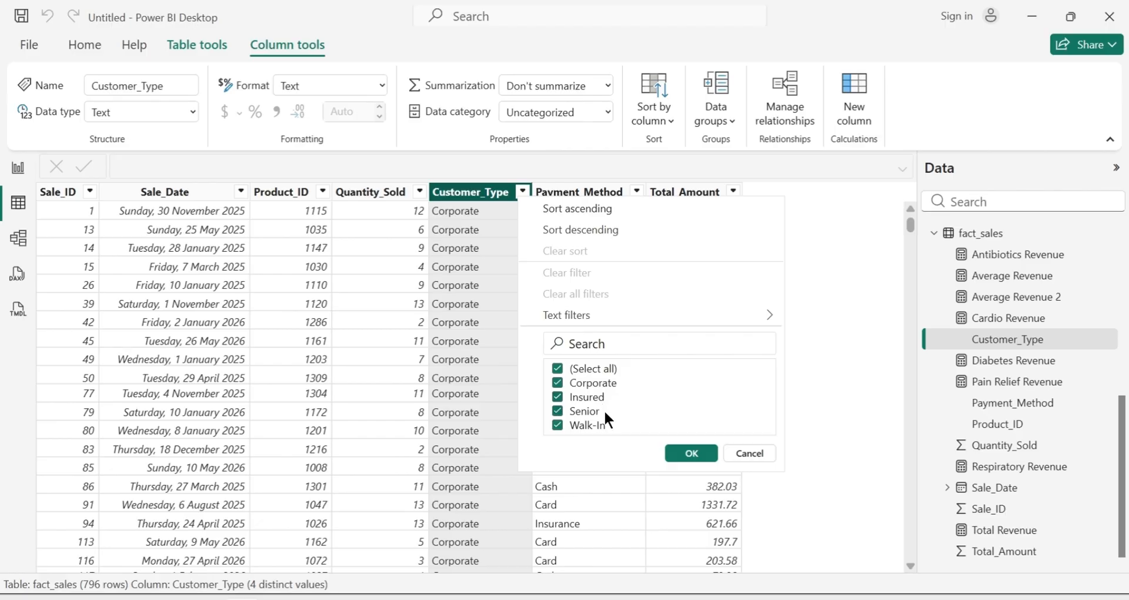
click(692, 453)
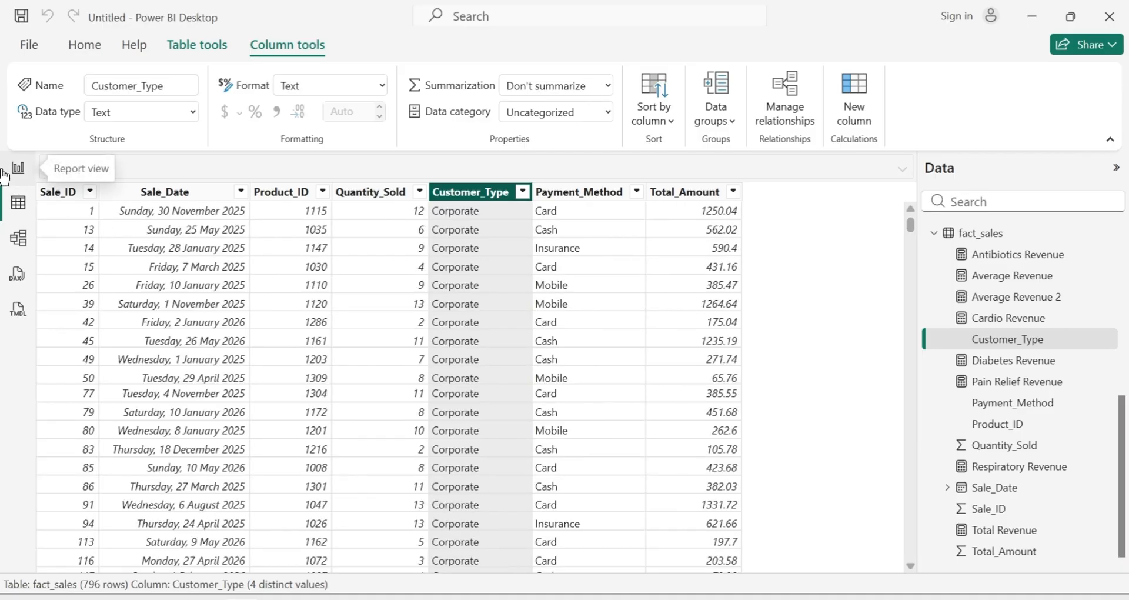
click(19, 168)
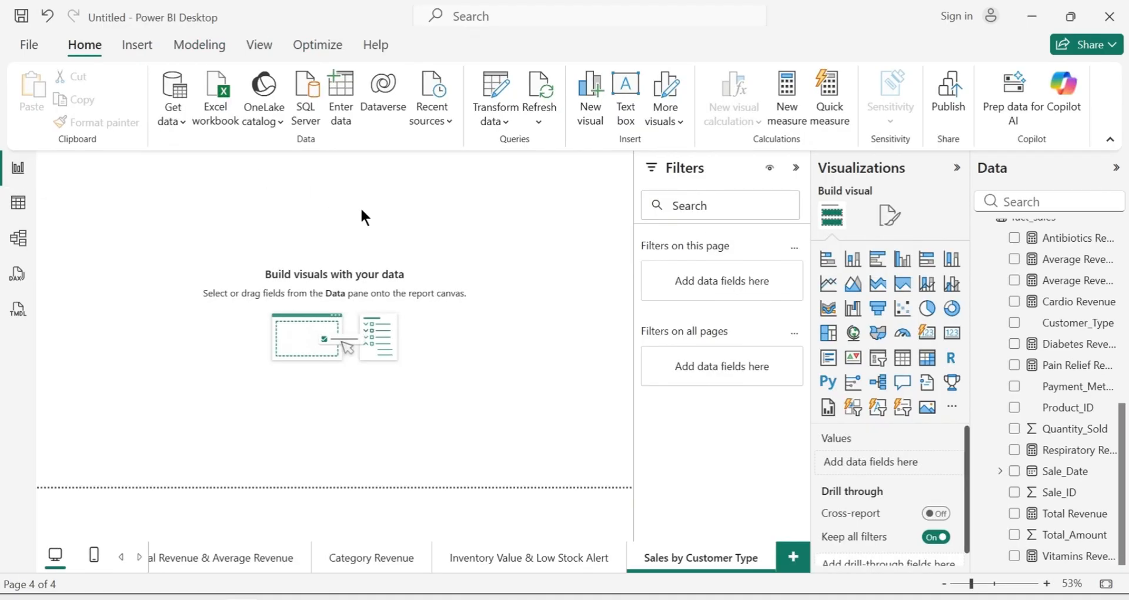
Create a measure in fact_sales: Revenue by Corporate CT = CALCULATE([Total Revenue], fact_sales[Customer_Type] = "Corporate")
scroll(1069, 363, up, 2)
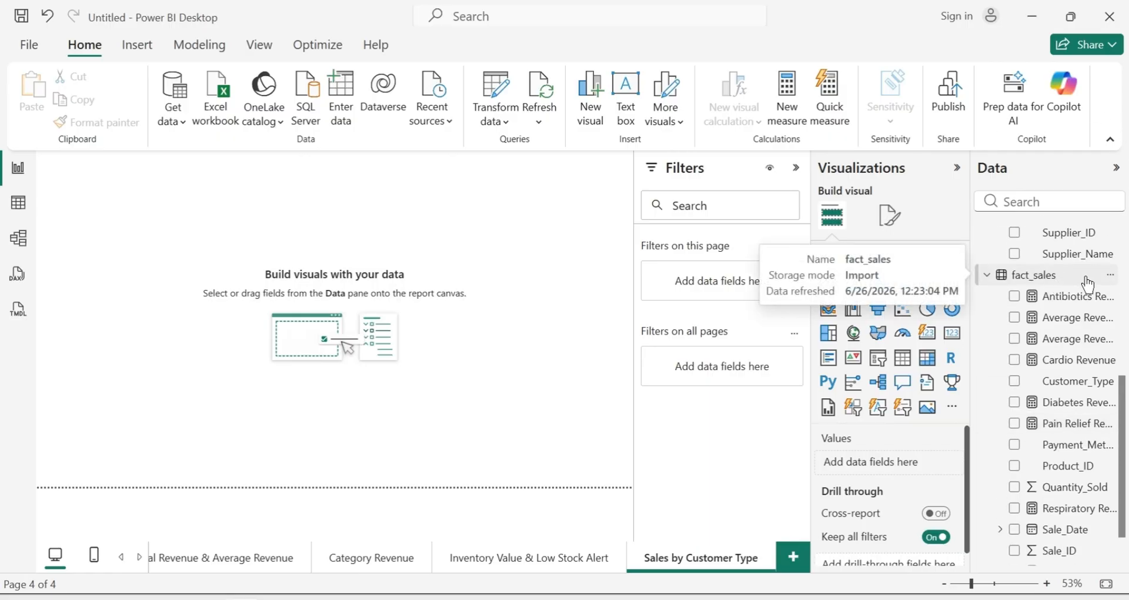
click(1110, 276)
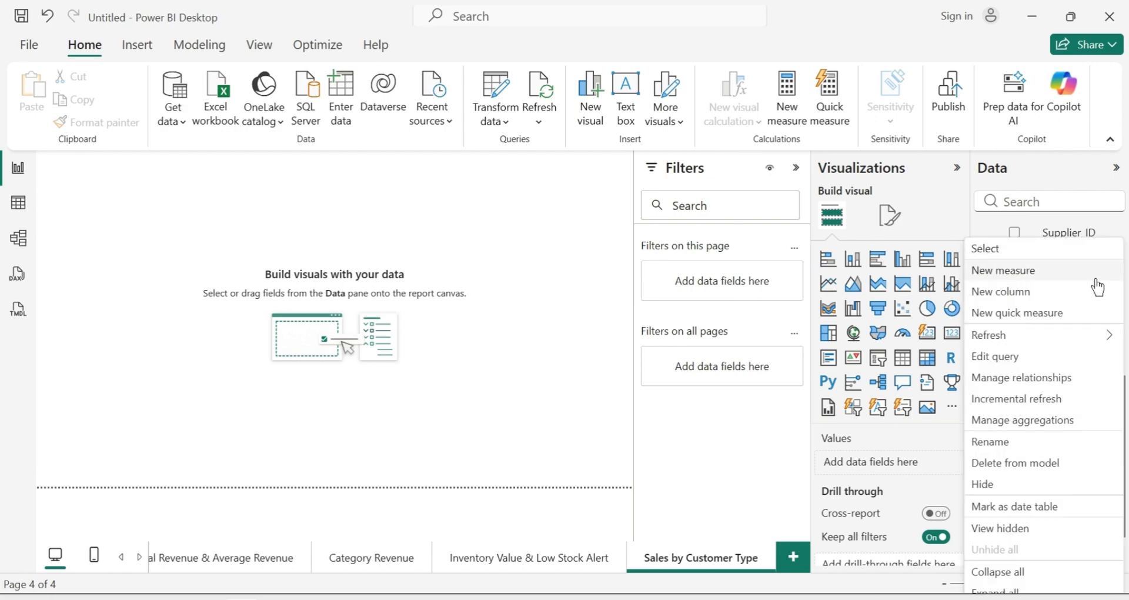
click(1045, 276)
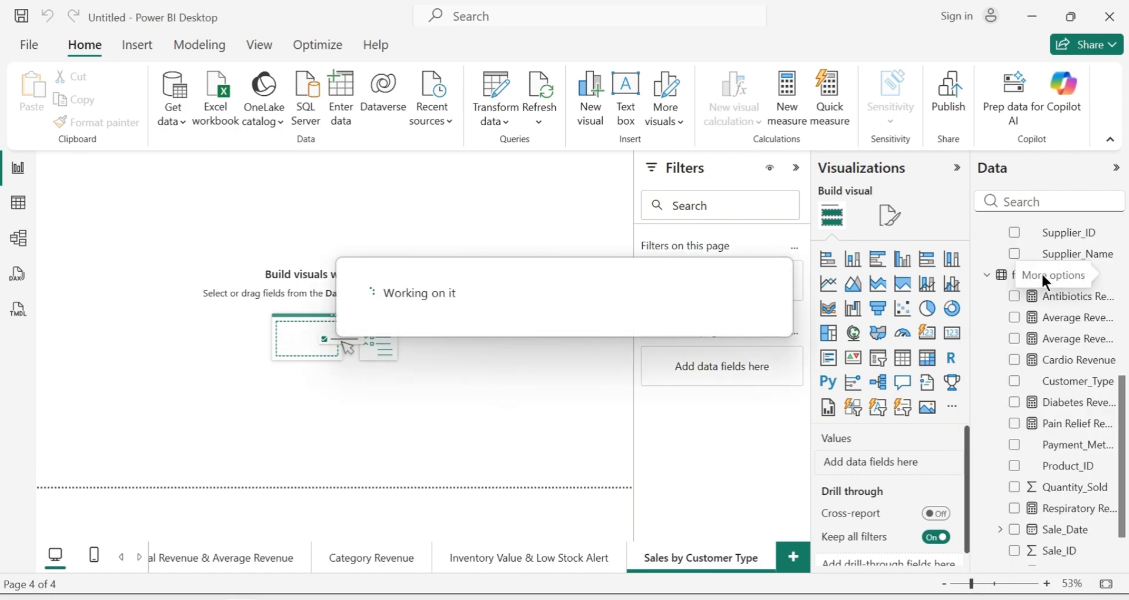
key(BackSpace)
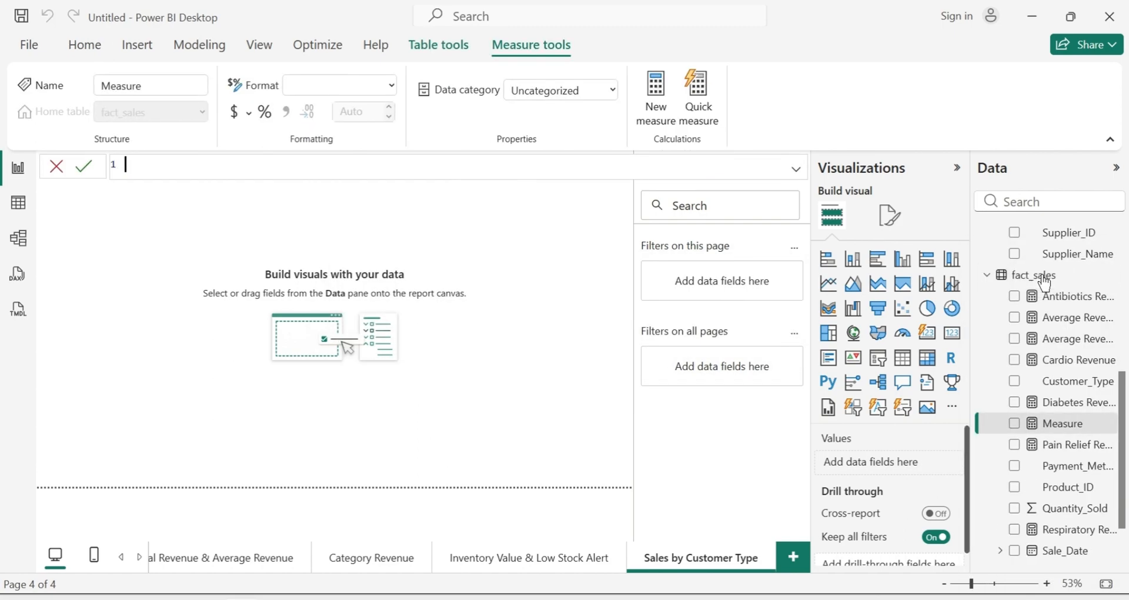
text(Revenue by Corporate)
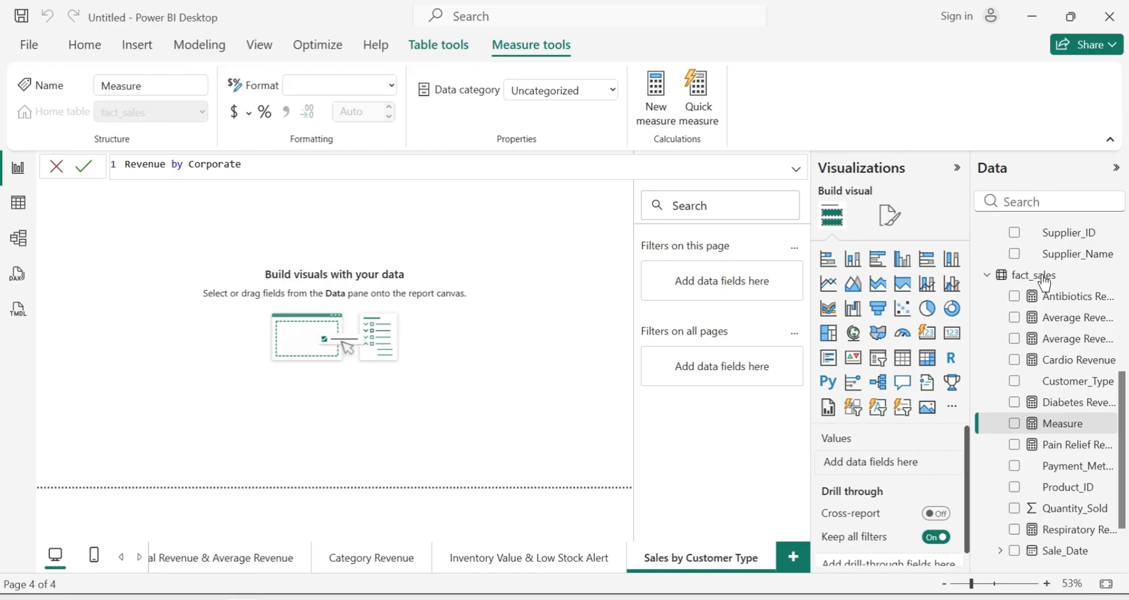
text( CT =)
text(CALC)
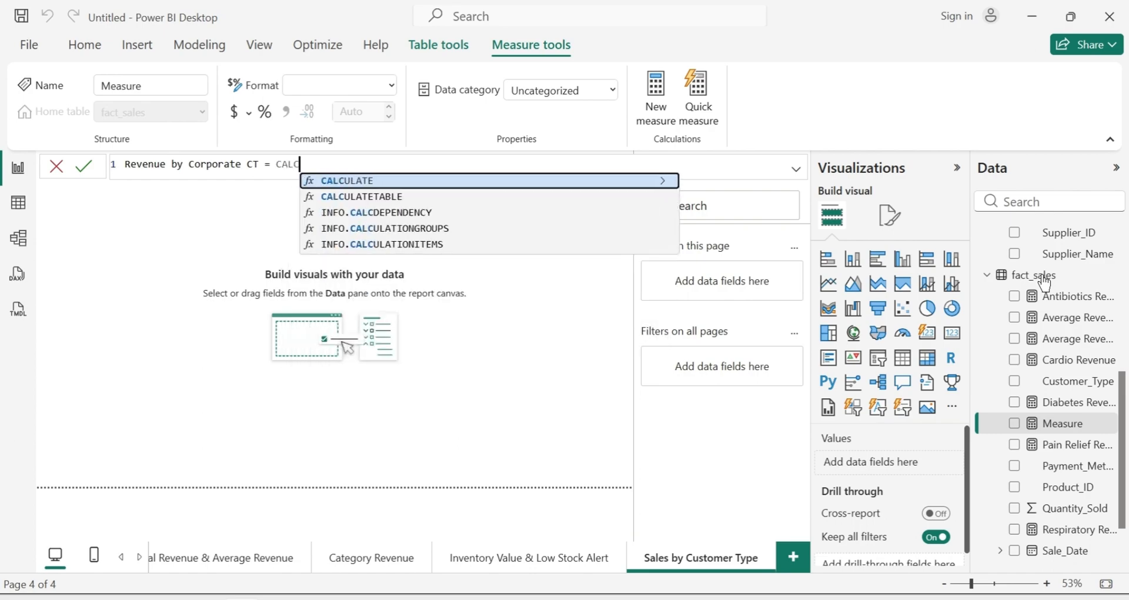
text(ULATE()
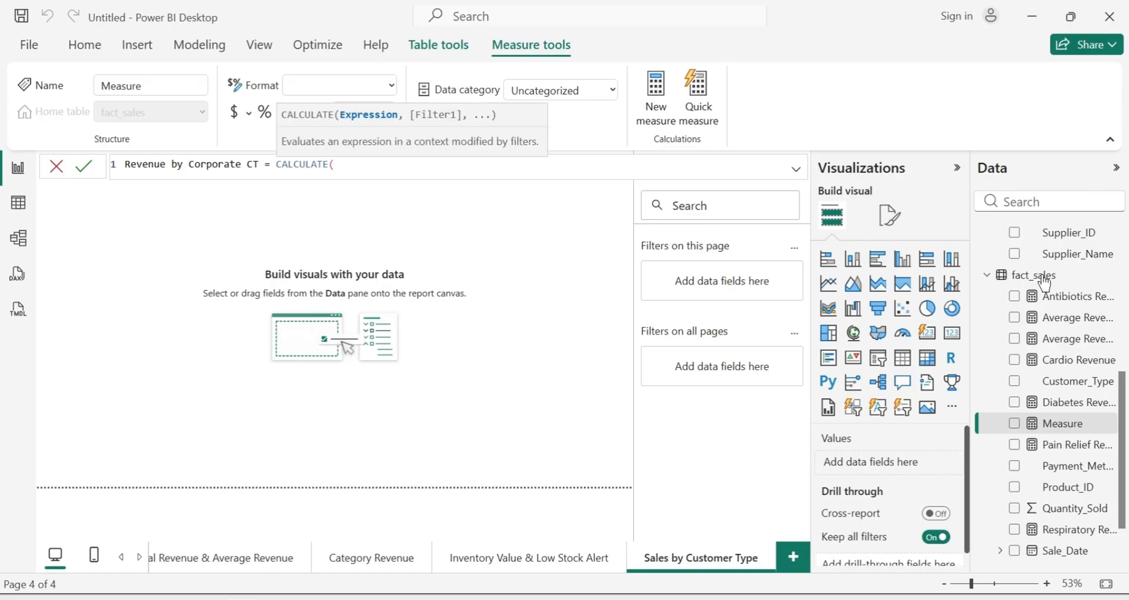
text([)
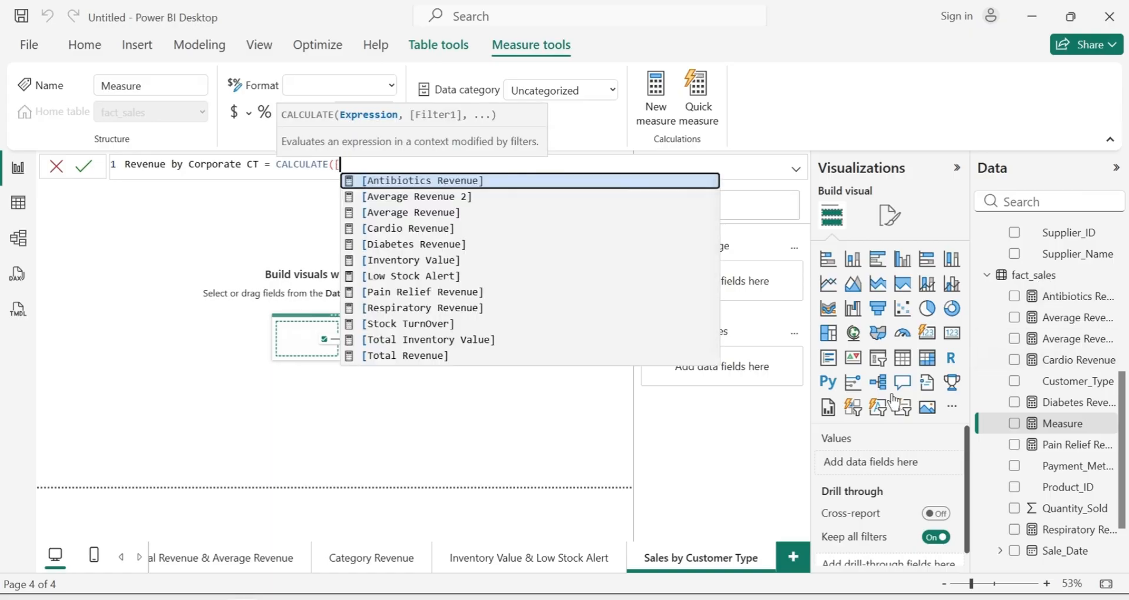
click(431, 356)
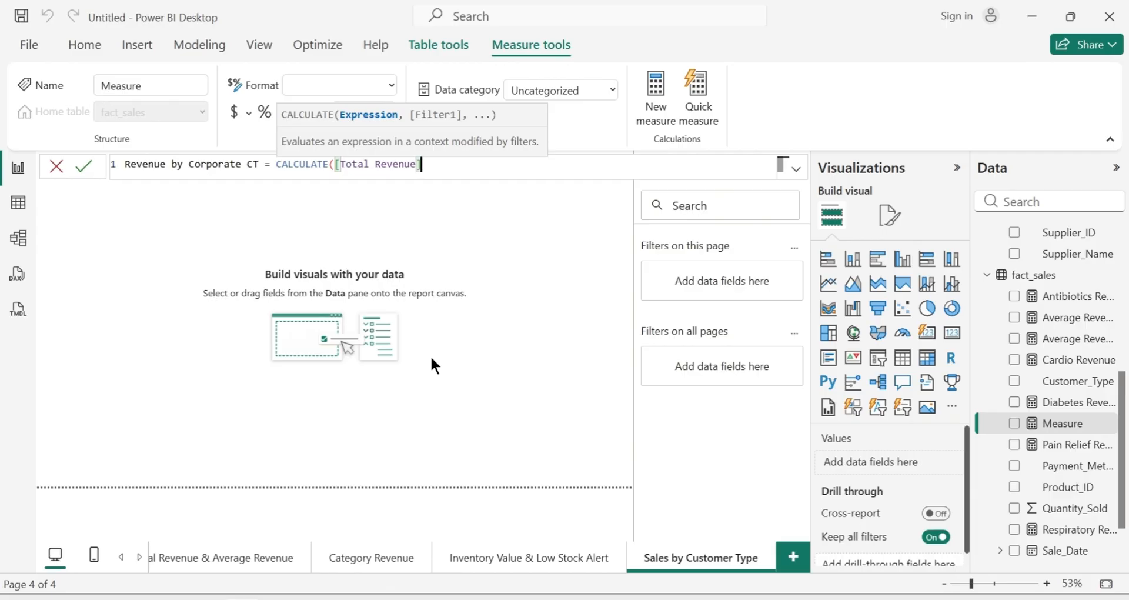
text(,)
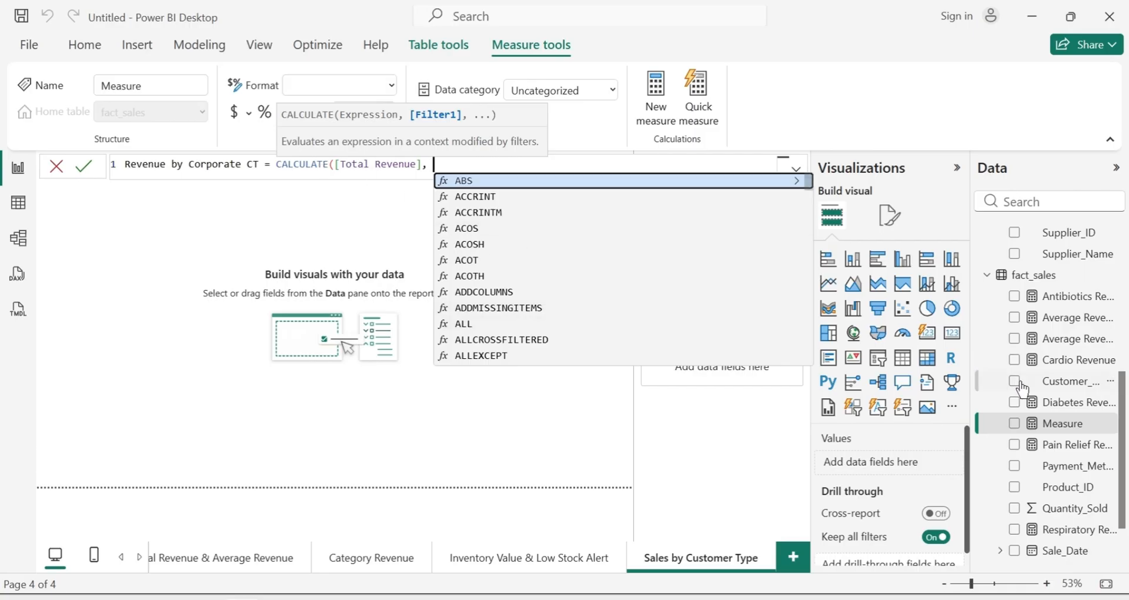
click(1066, 427)
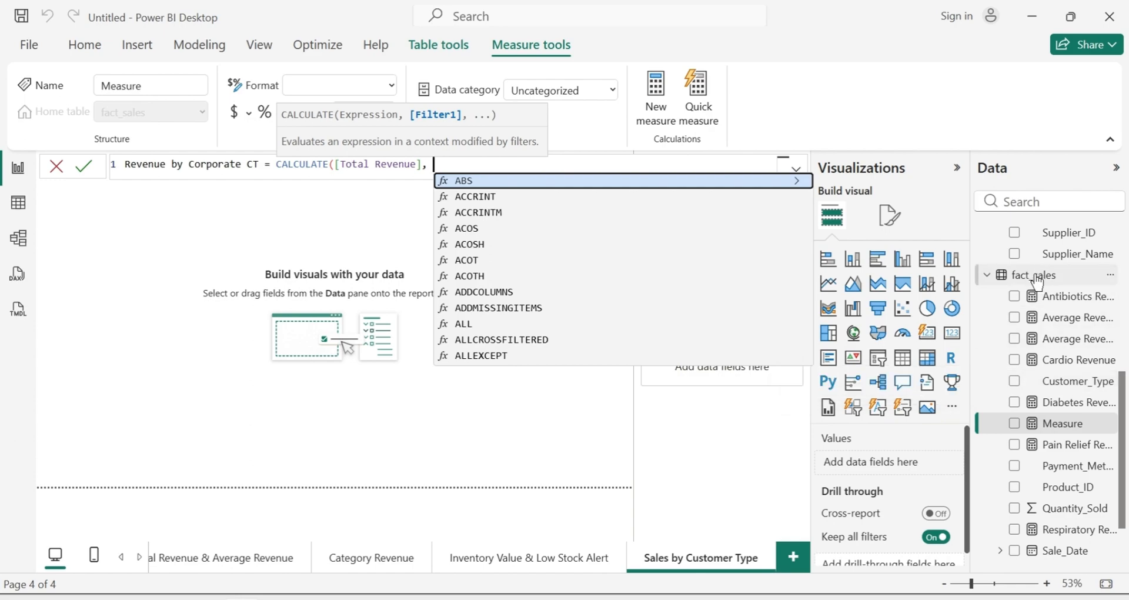
text(FACT)
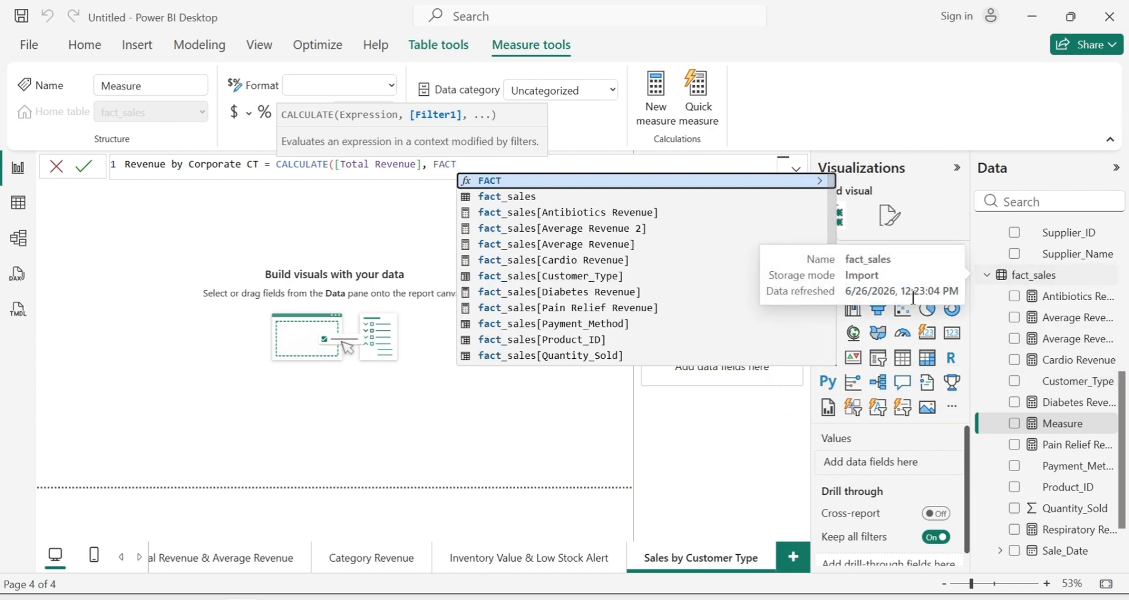
click(613, 277)
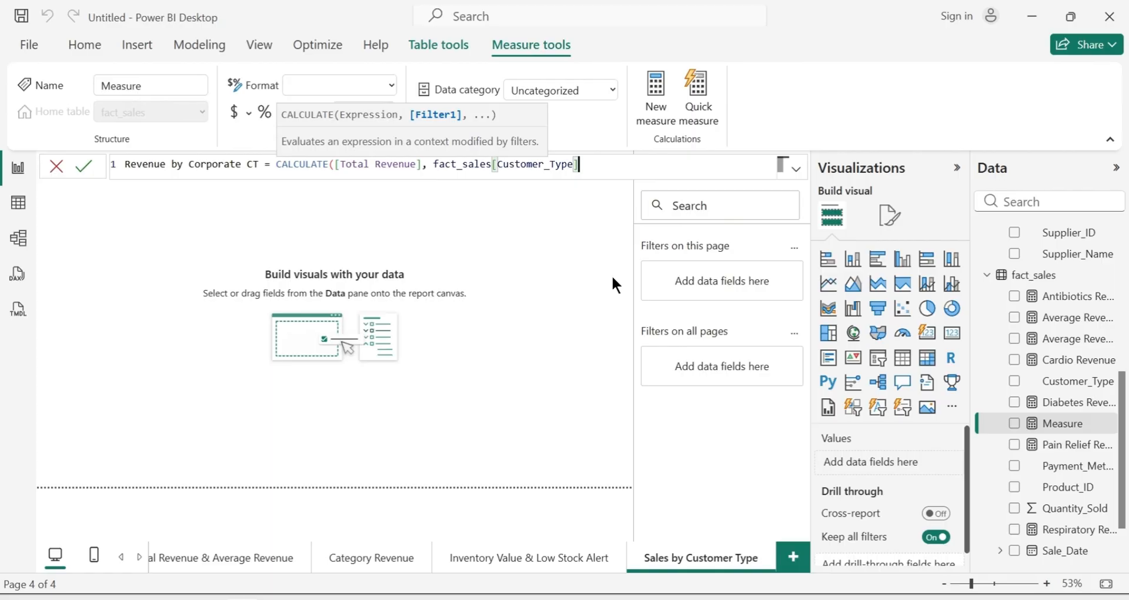
text(= "Corporate)
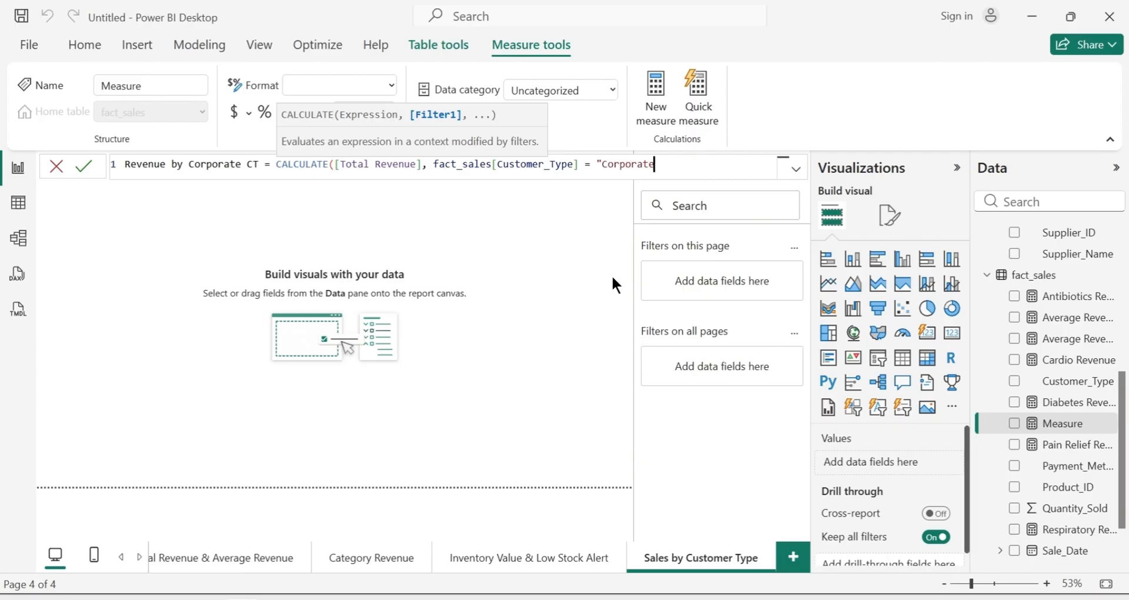
text("))
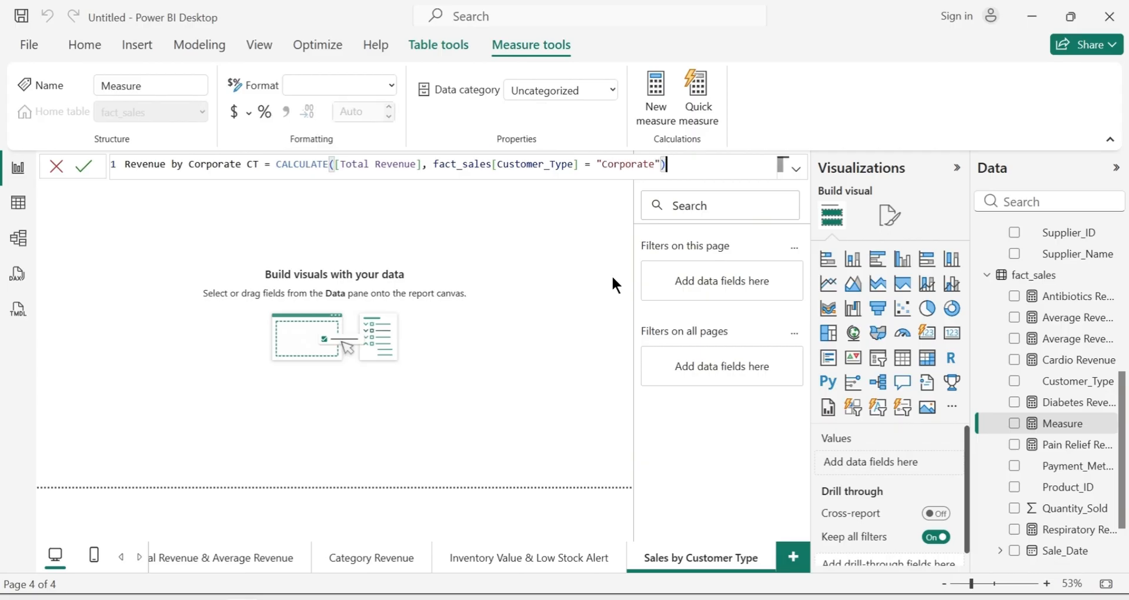
key(Return)
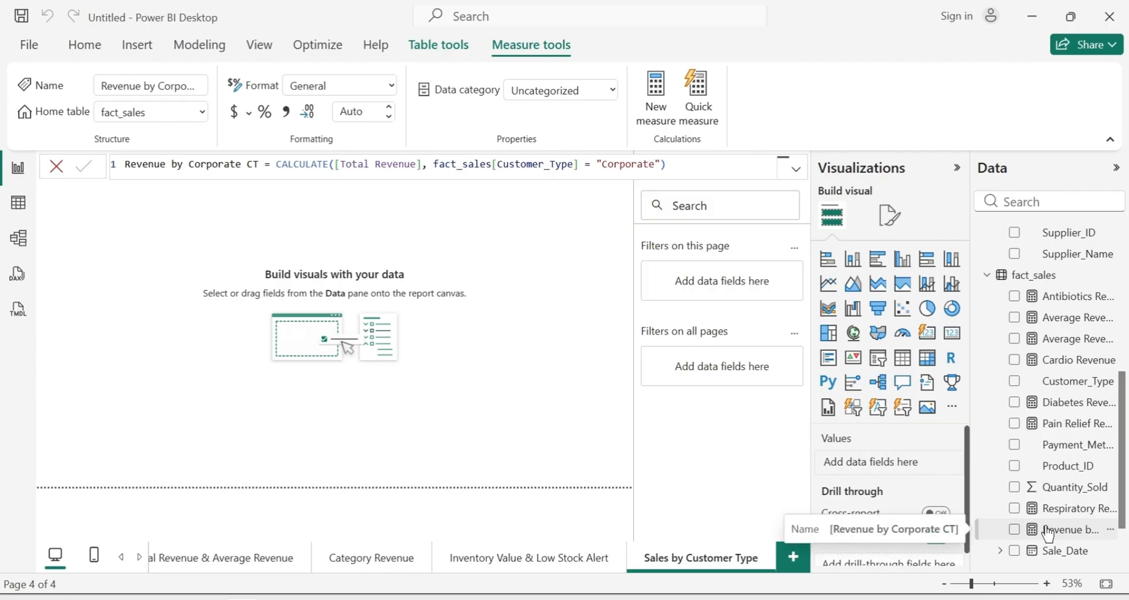
Add a card showing the Revenue by Corporate CT measure to the Sales by Customer Type page
click(951, 338)
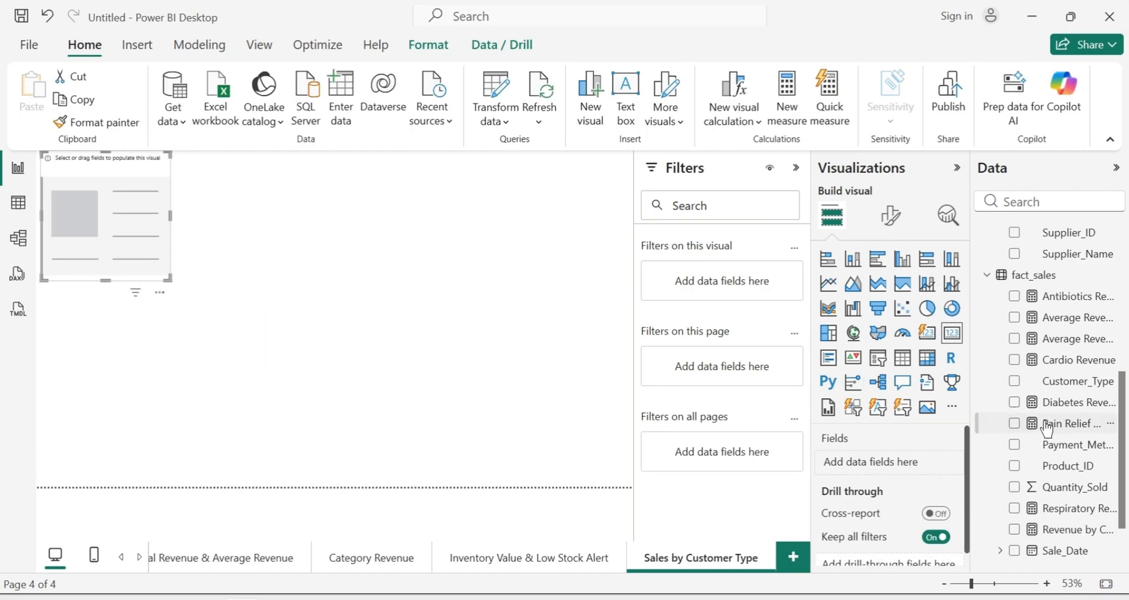
click(1014, 529)
click(350, 307)
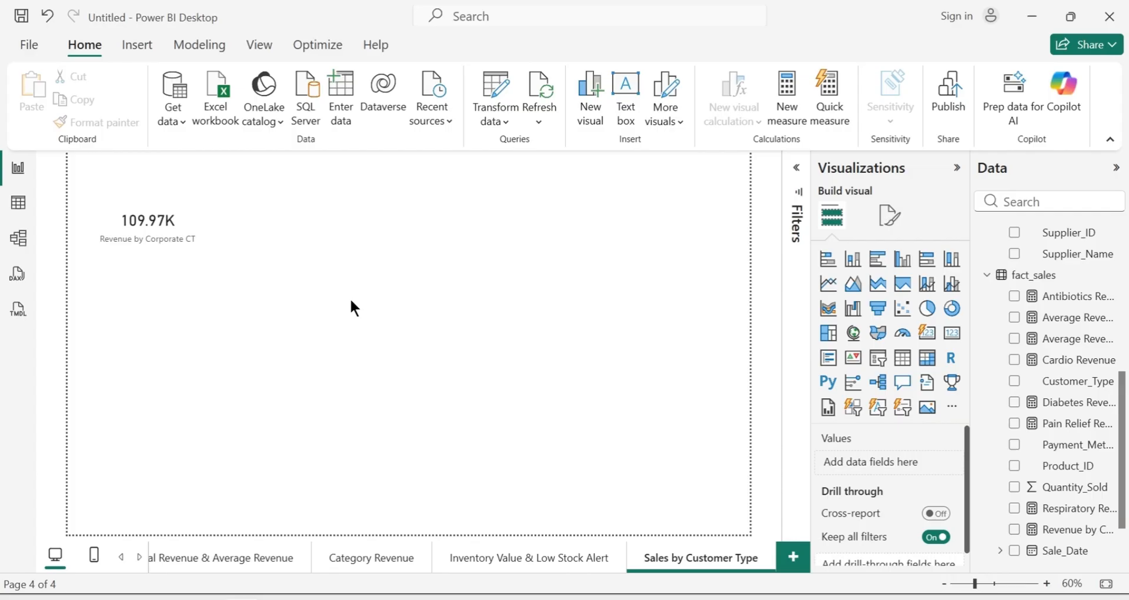
click(176, 268)
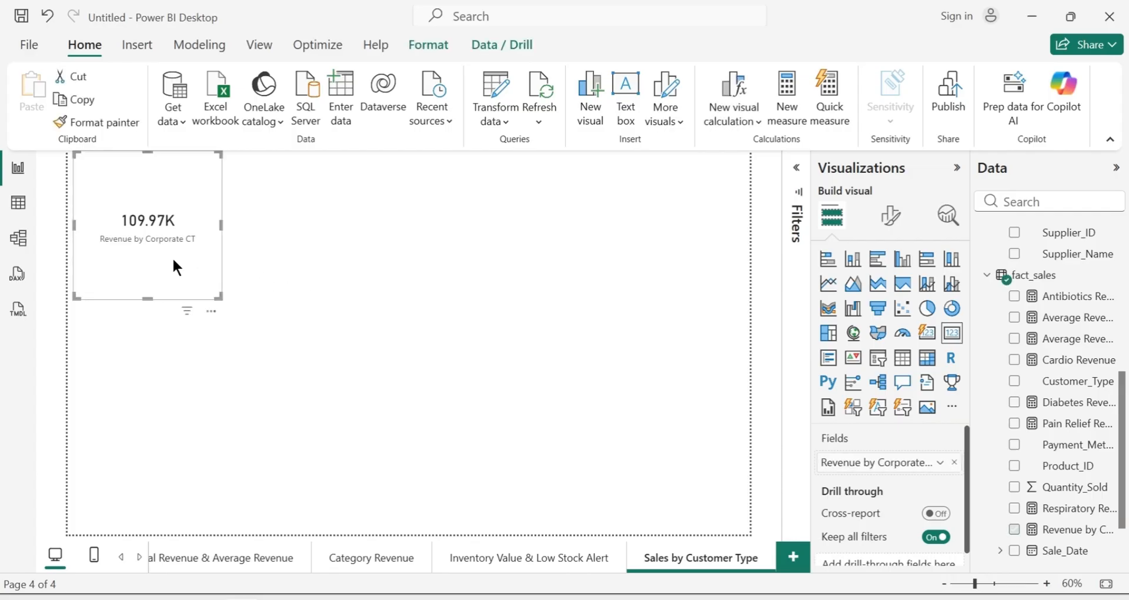
Look up the remaining customer types in the fact_sales table's Customer_Type column and return to the report page
click(24, 205)
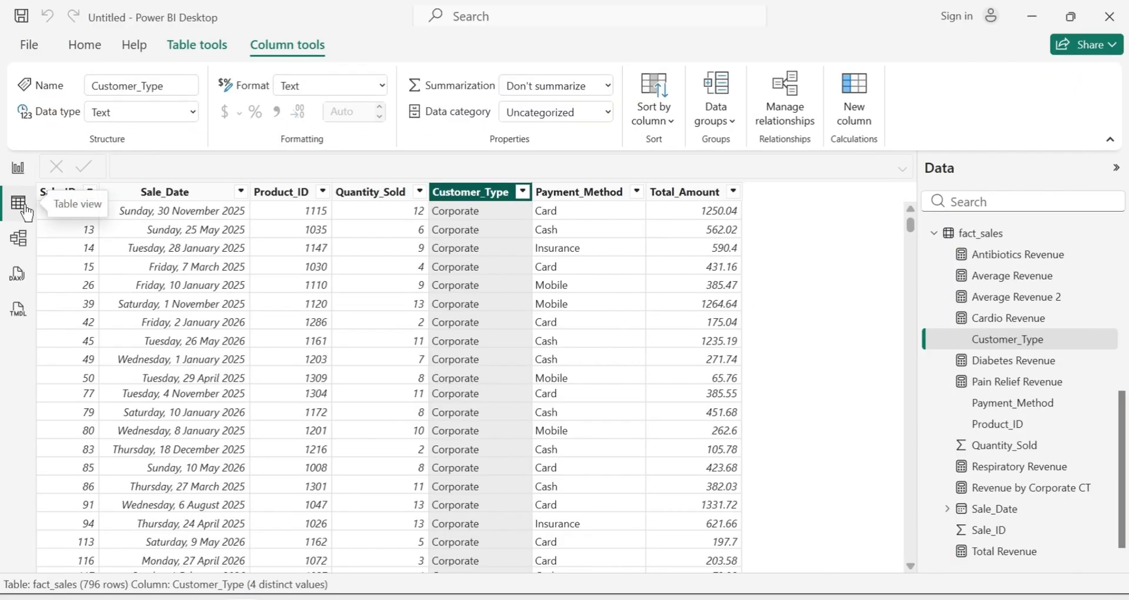
click(523, 193)
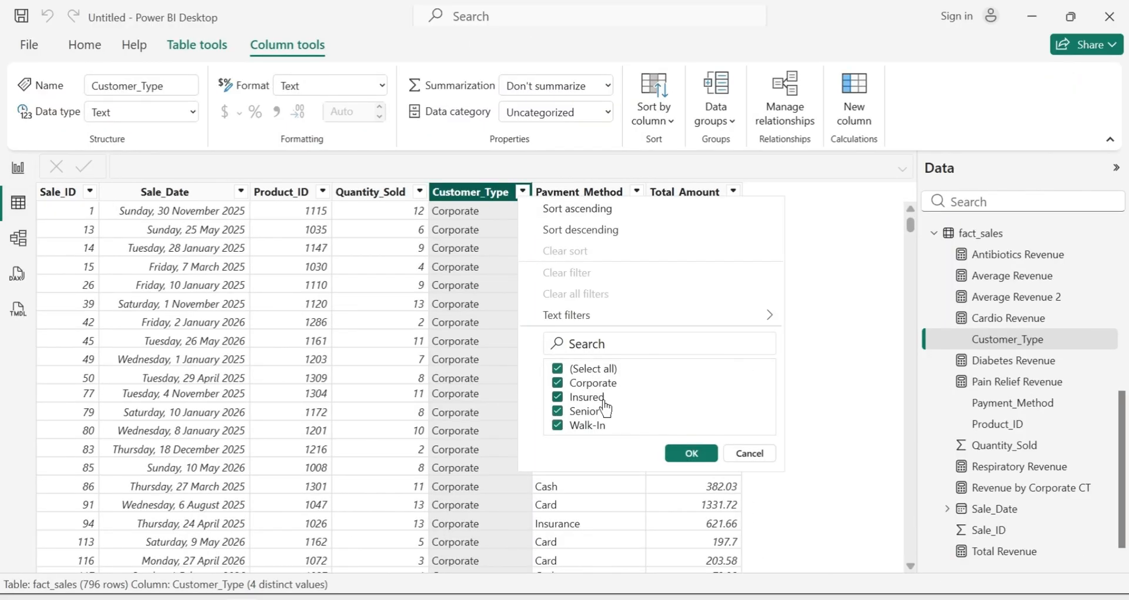
click(14, 171)
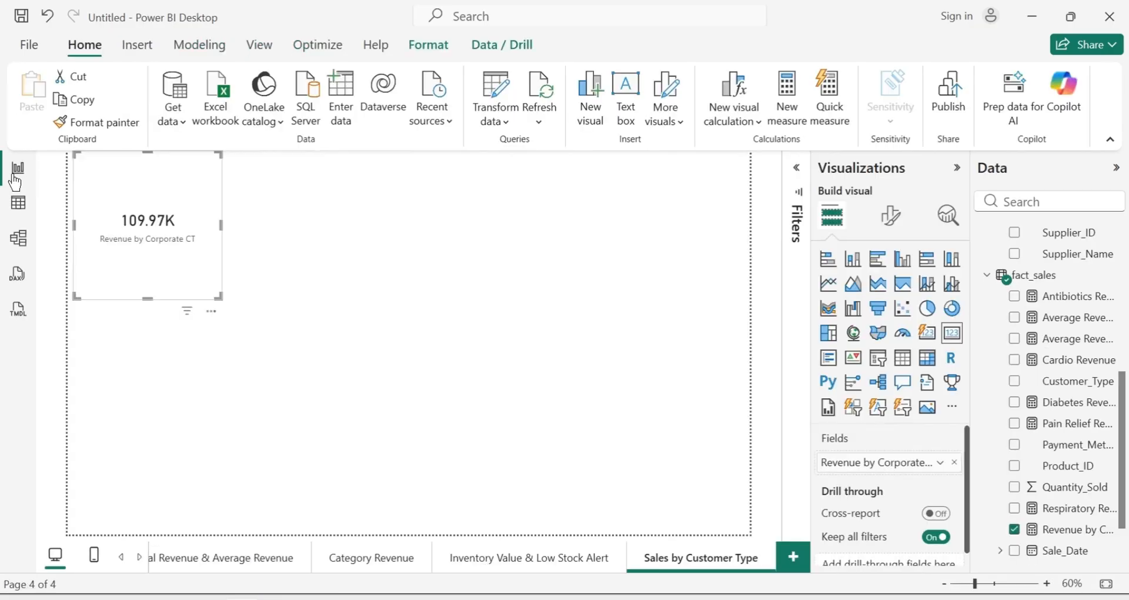
Create a measure in fact_sales: Revenue by Insured CT = CALCULATE([Total Revenue], fact_sales[Customer_Type] = "Insured")
click(341, 251)
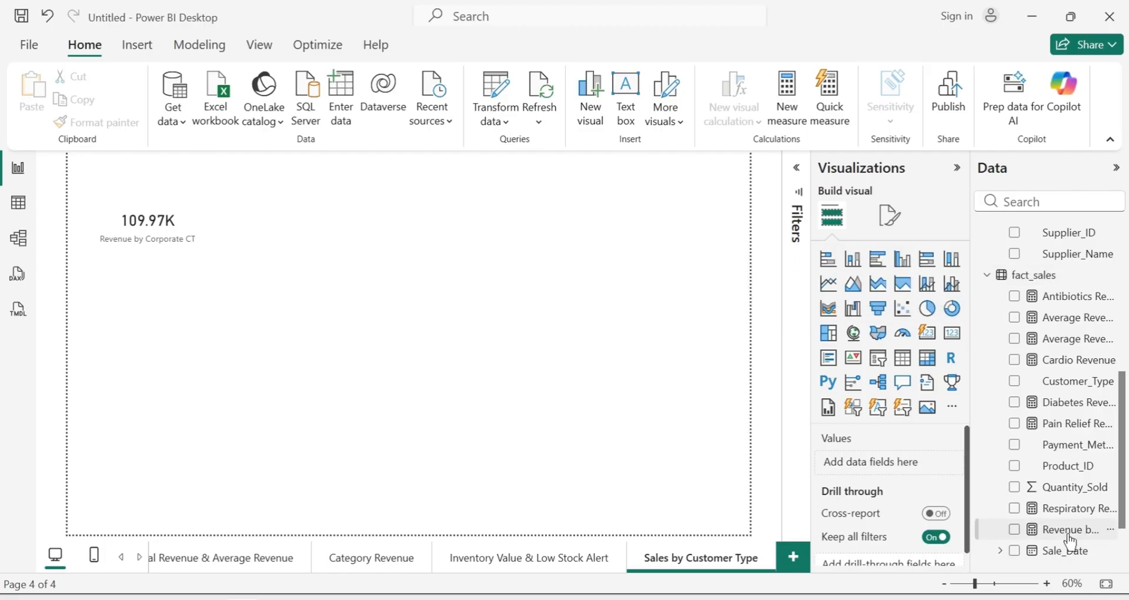
drag(1122, 461, 1123, 504)
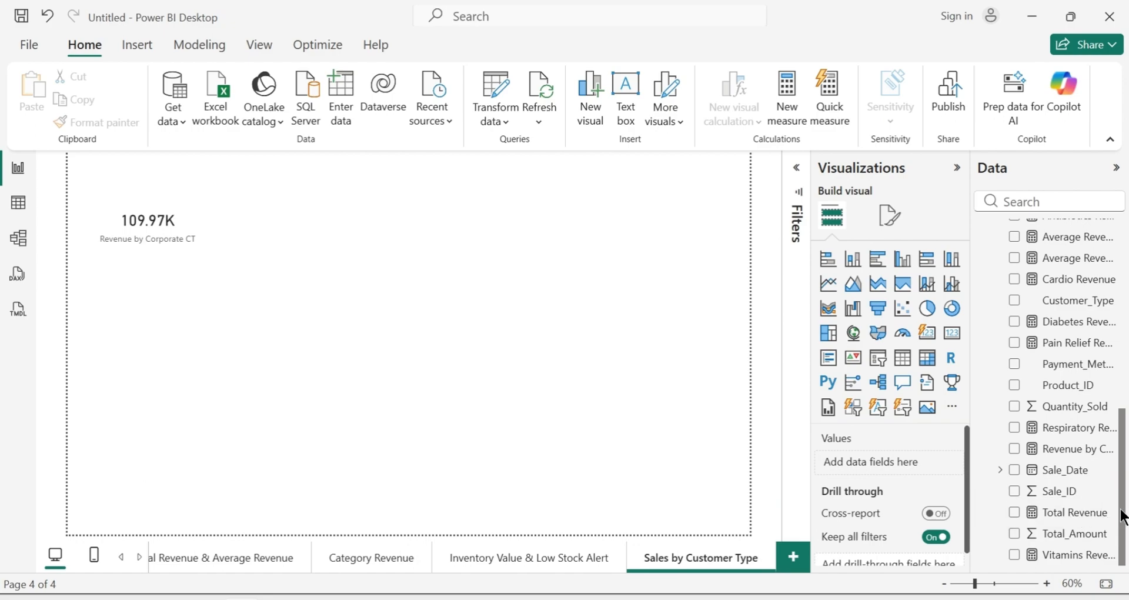
scroll(1123, 505, up, 1)
scroll(1123, 504, up, 1)
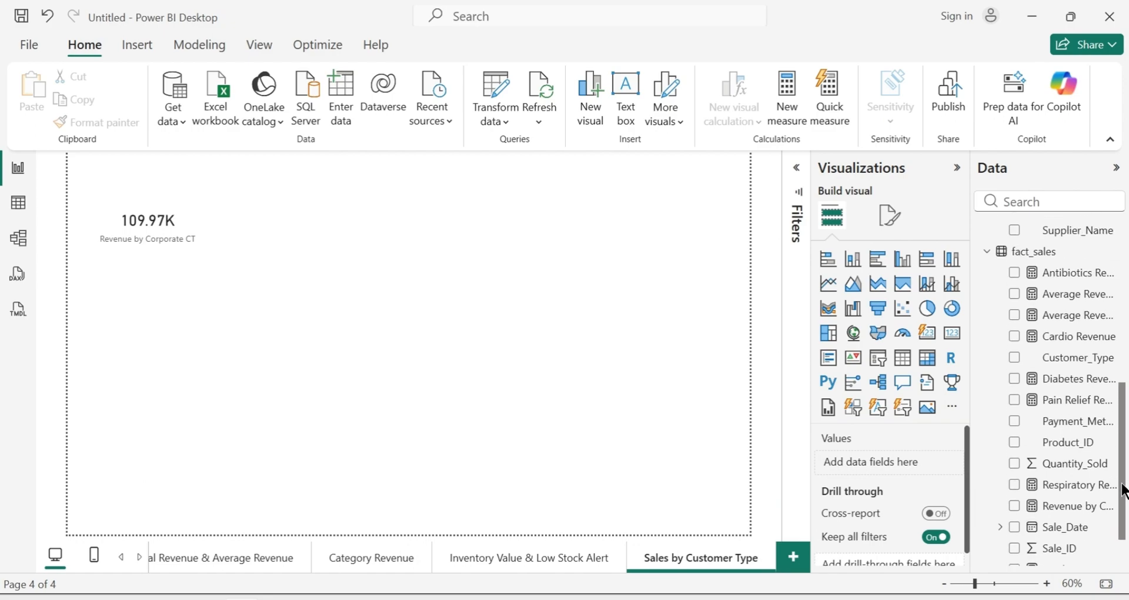
right_click(1064, 260)
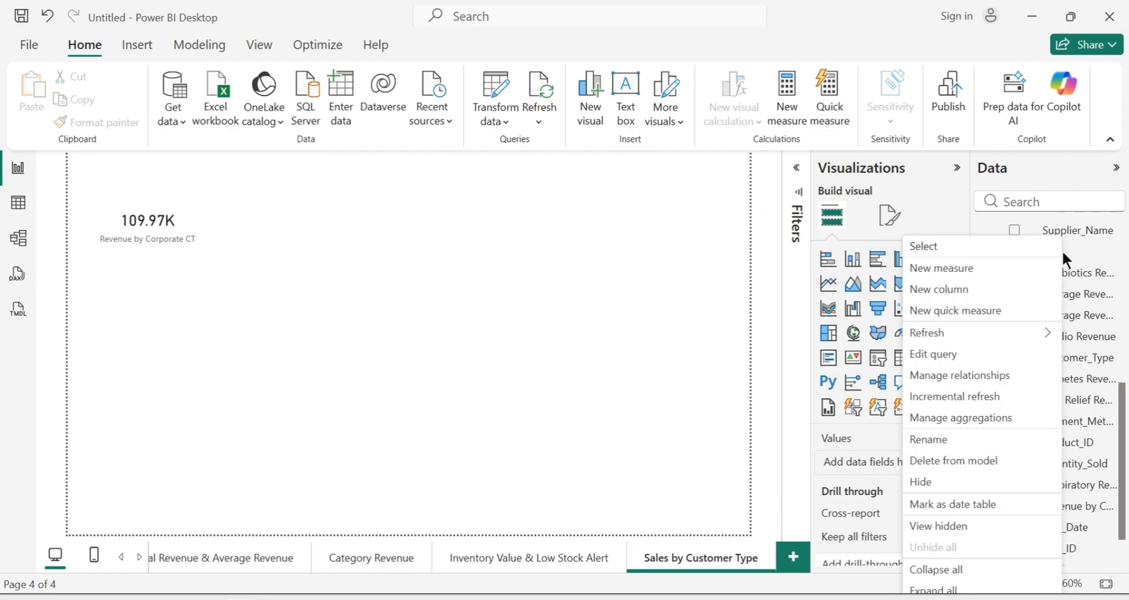
click(965, 264)
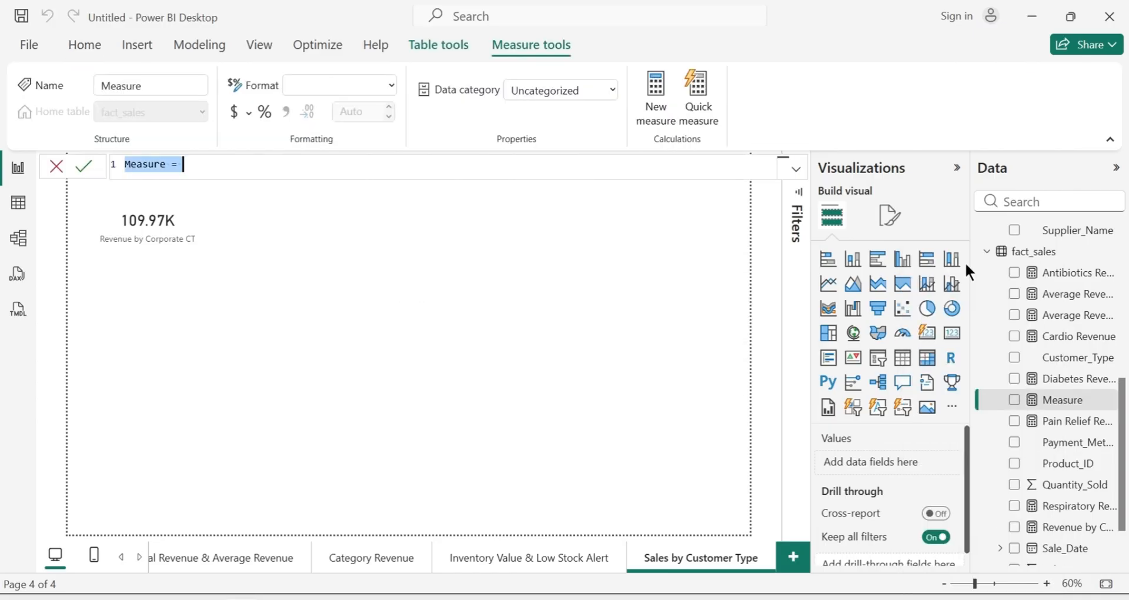
text(R)
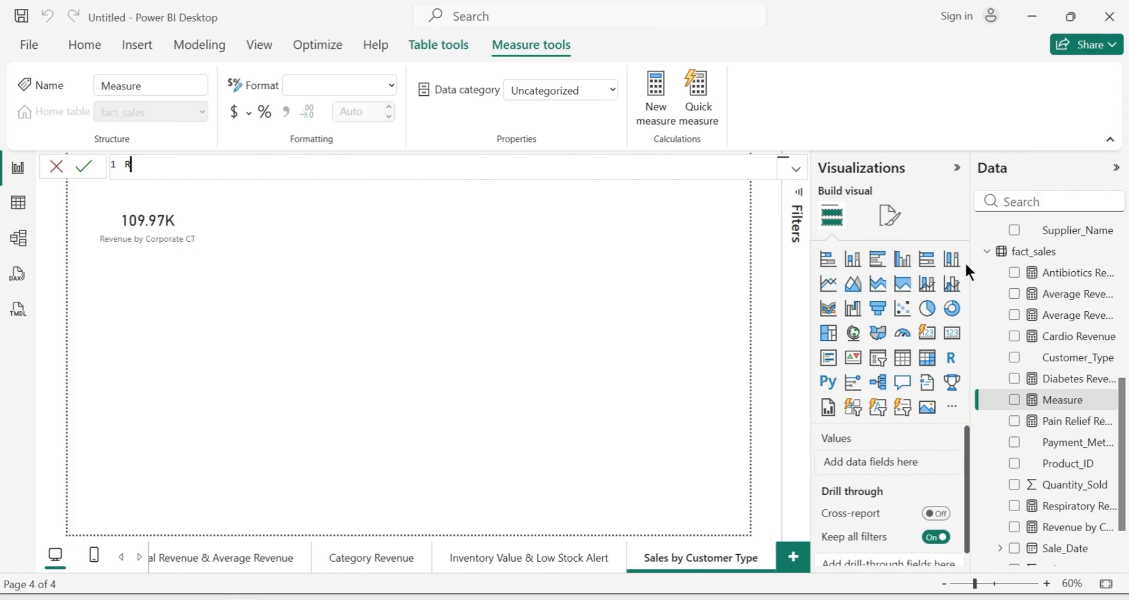
text(evenue by Insured CT)
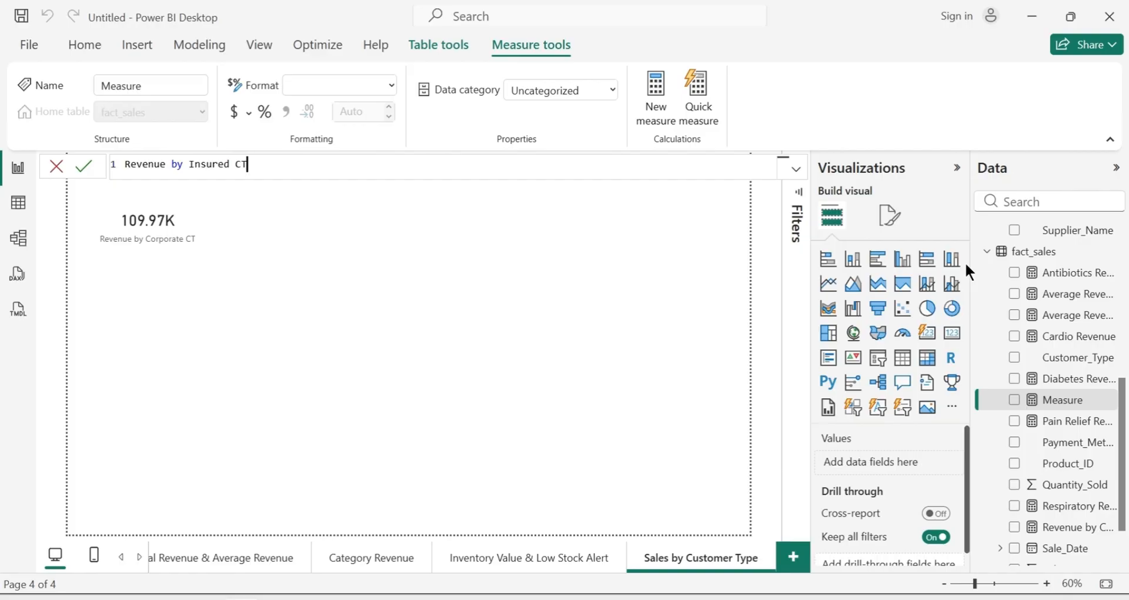
text( = CALCULATE)
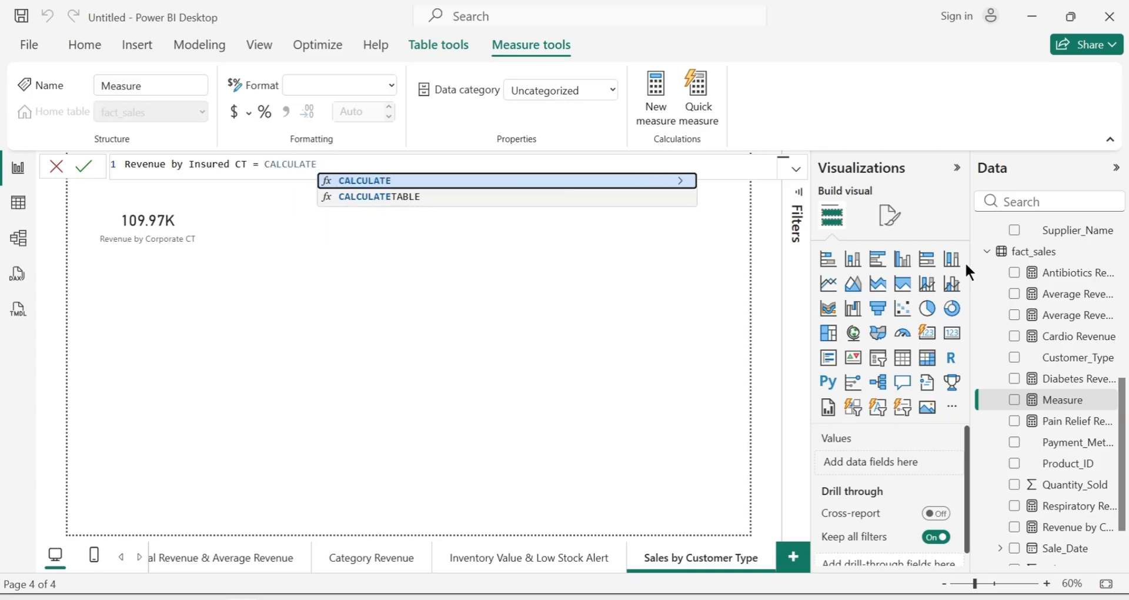
text(([)
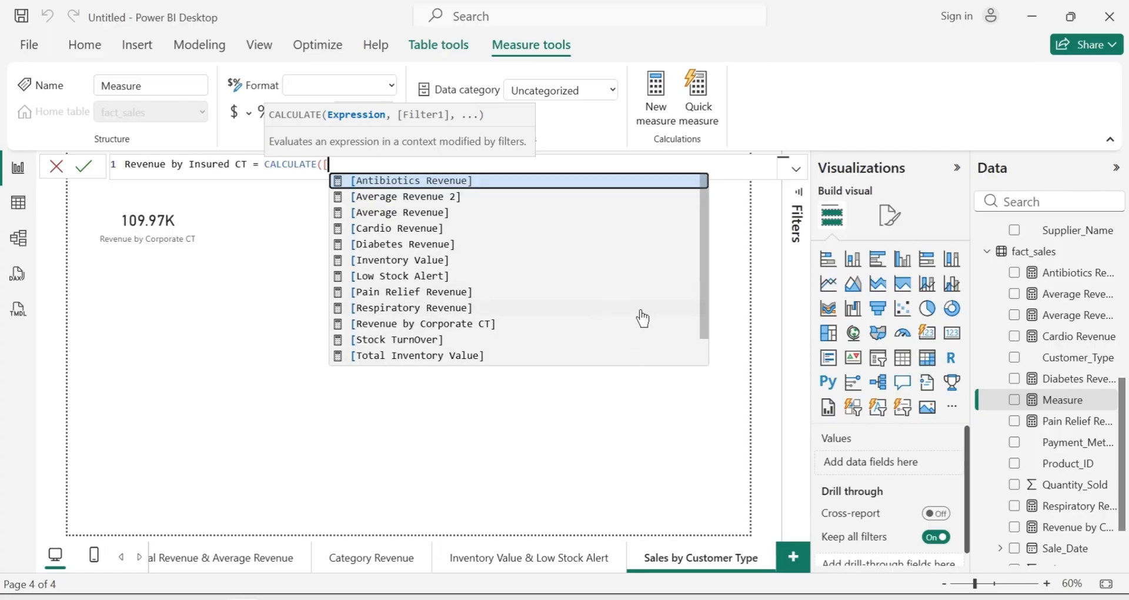
drag(705, 307, 704, 357)
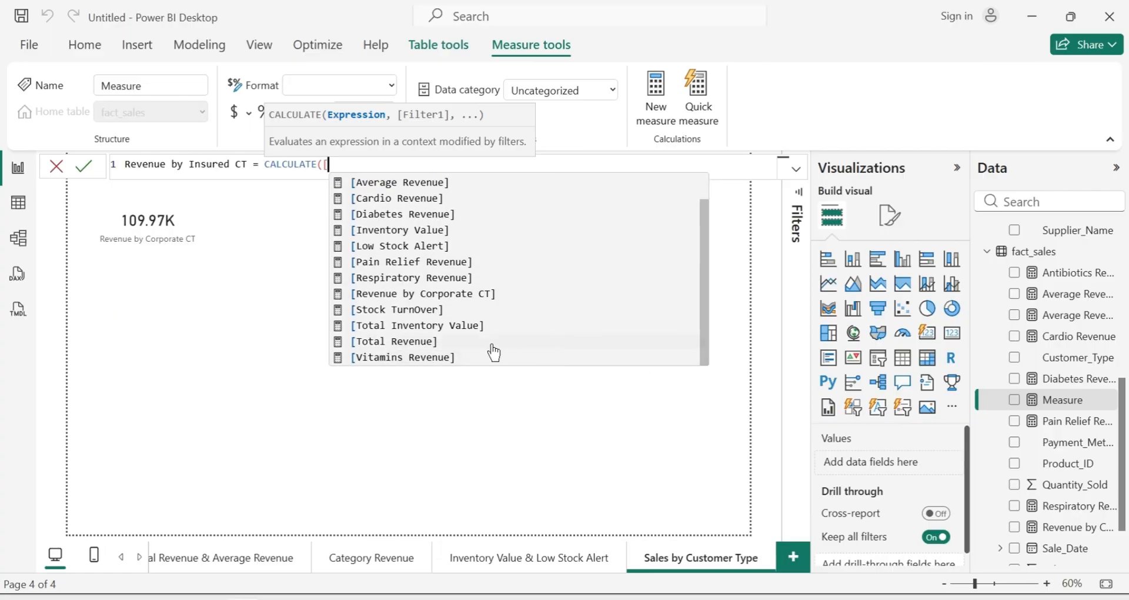
click(437, 341)
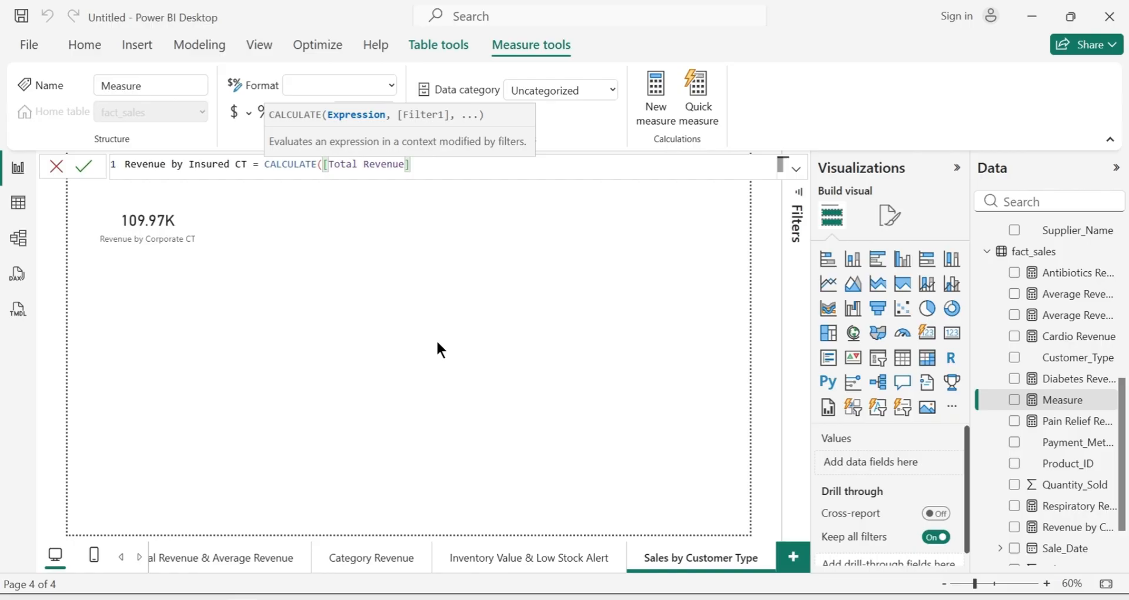
text(,)
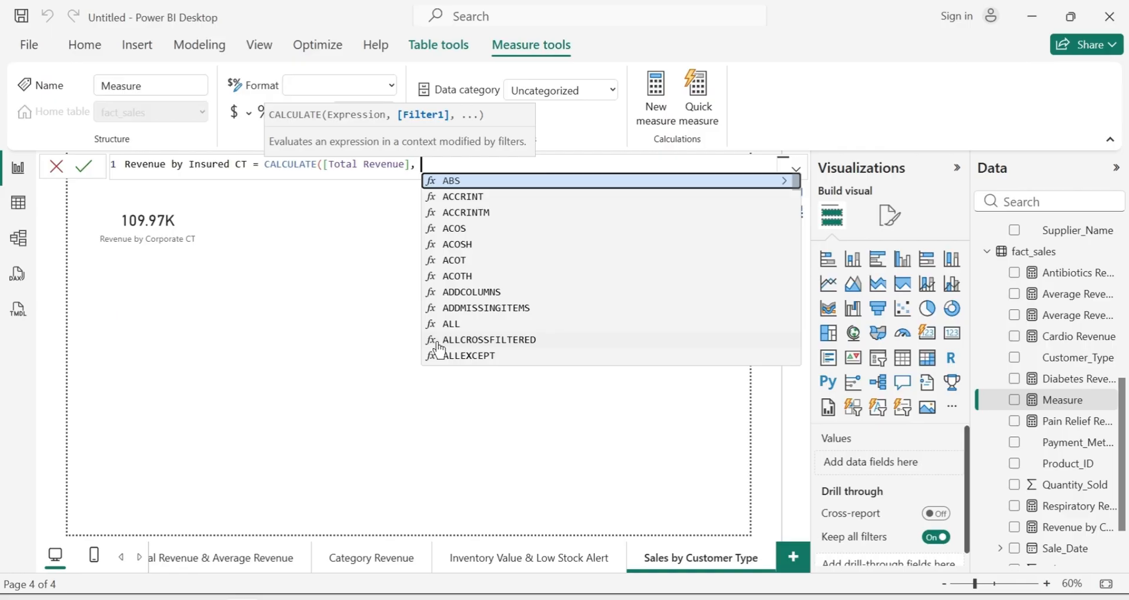
text(FACT)
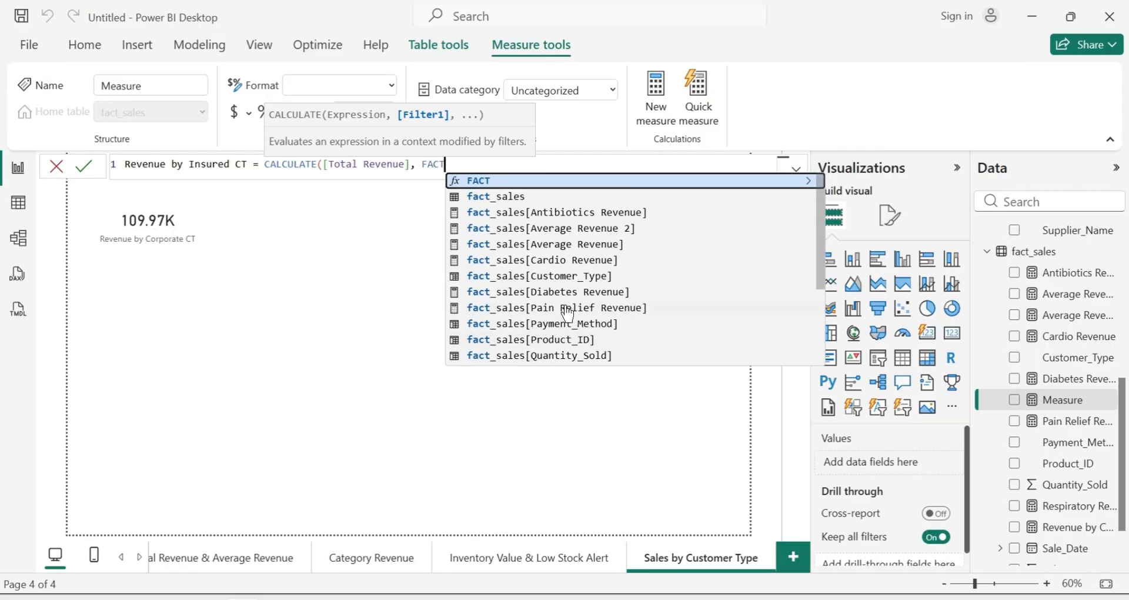
click(594, 276)
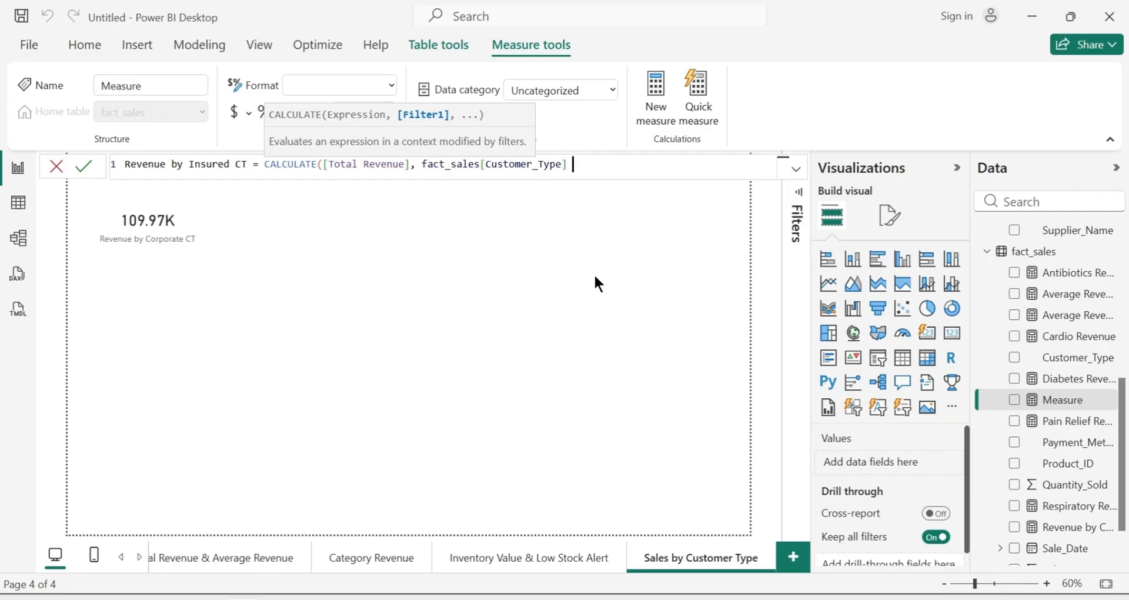
text(=)
text("Insured"))
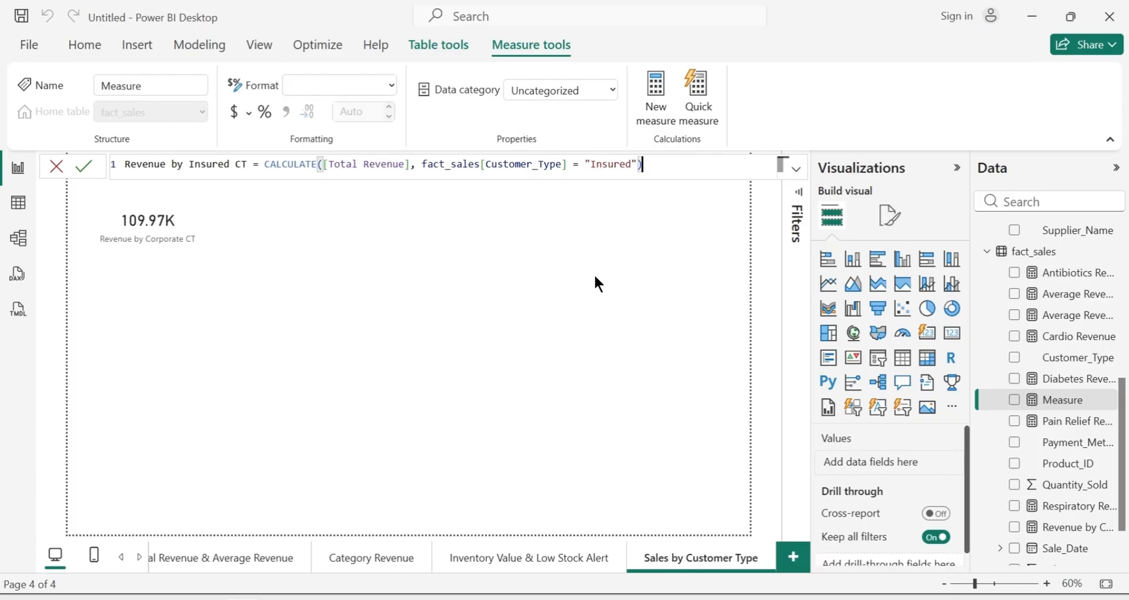
key(Return)
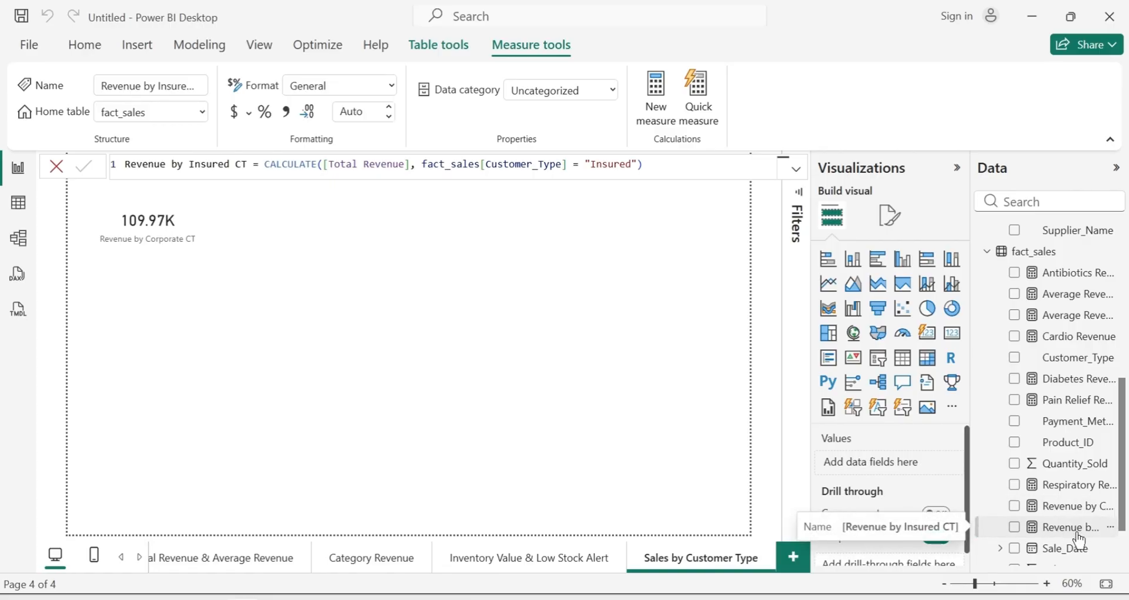
Add a card showing the Revenue by Insured CT measure, placed directly right of the Revenue by Corporate CT card
click(952, 340)
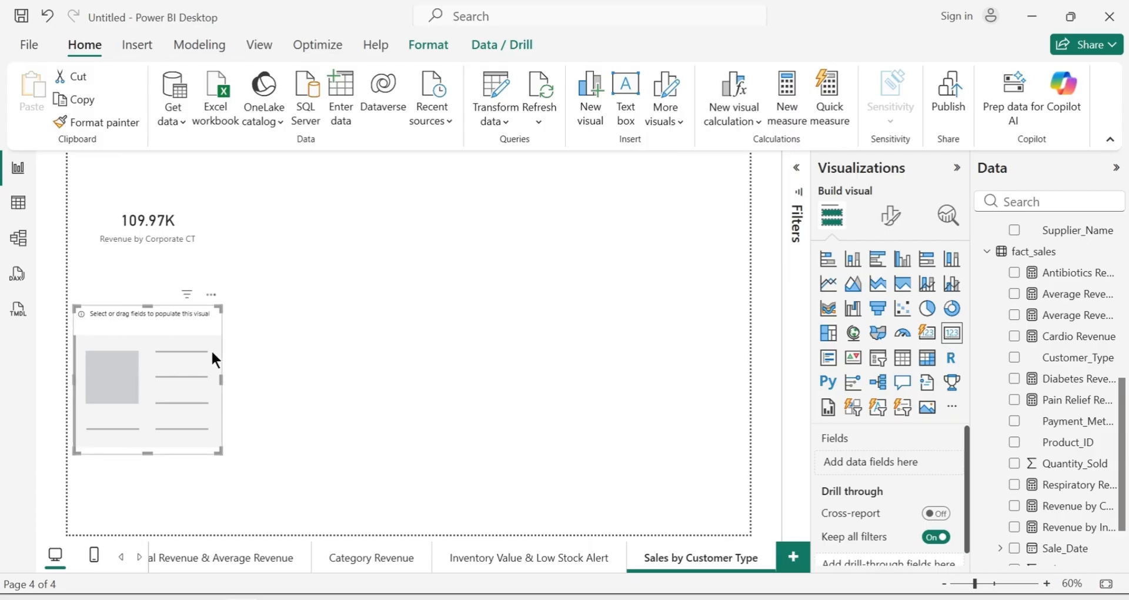
drag(159, 348, 316, 194)
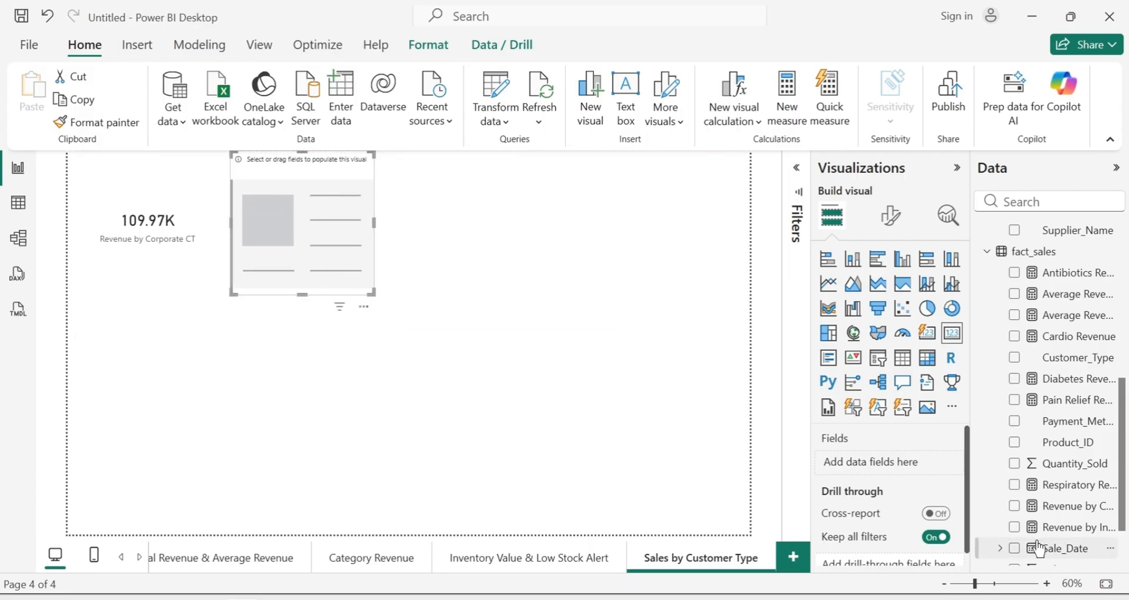
click(1014, 528)
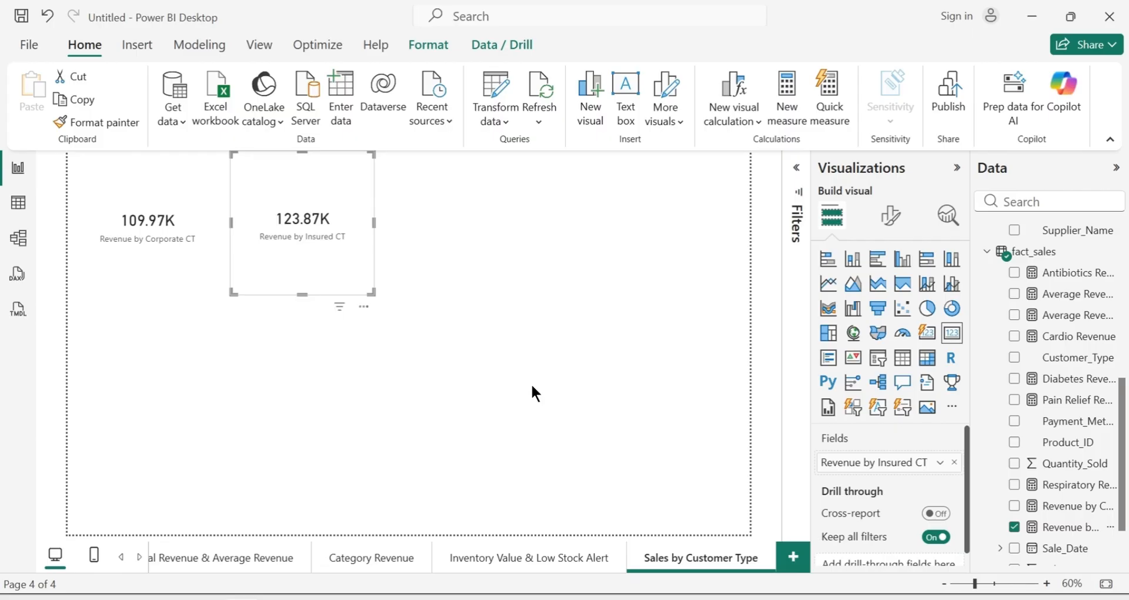
click(533, 387)
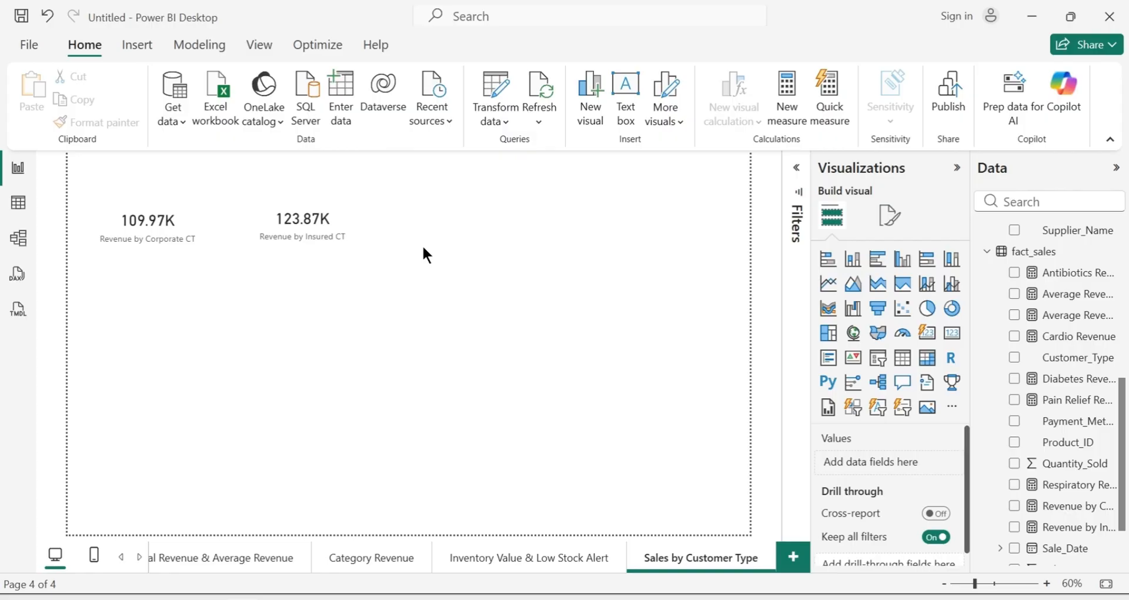
Check the fact_sales table's Customer_Type values for the next customer type and return to the Sales by Customer Type page
click(19, 202)
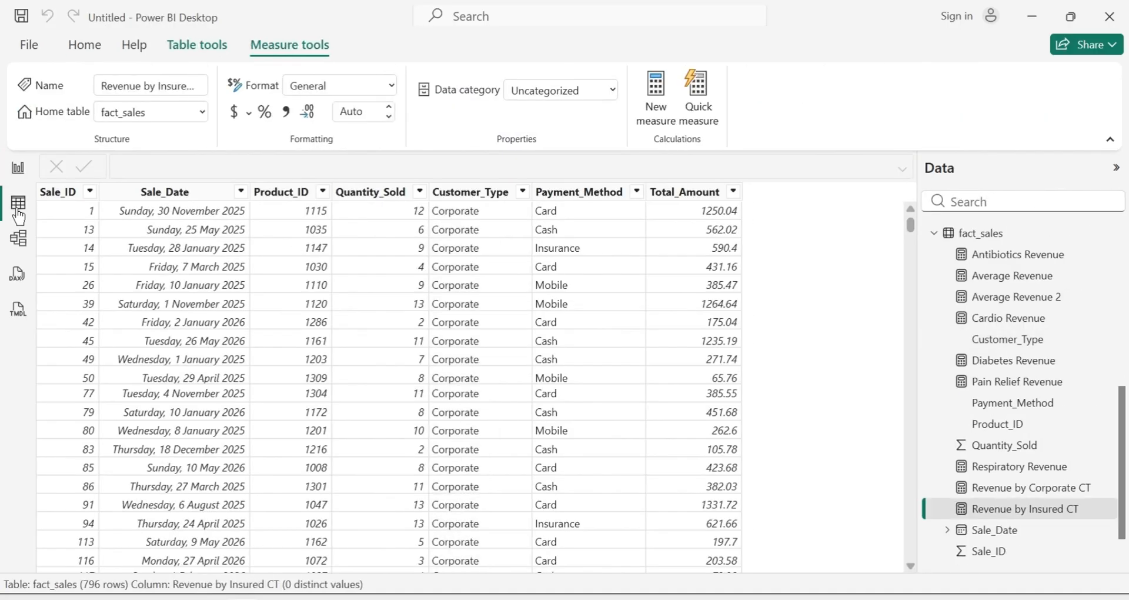
click(523, 193)
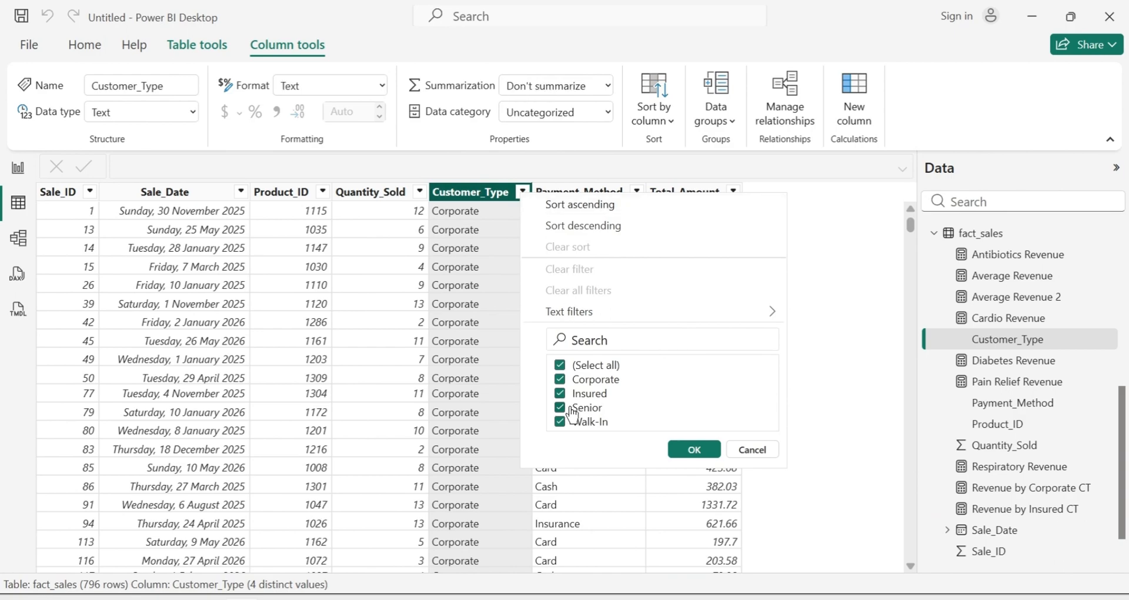
click(686, 450)
click(16, 170)
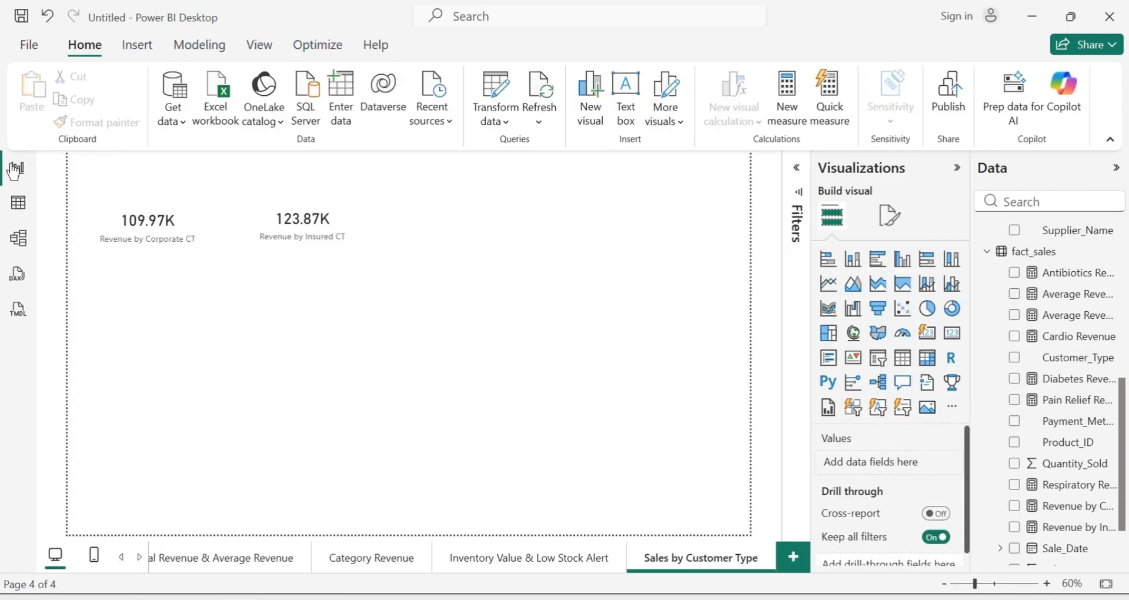
Create a measure in fact_sales: Revenue by Senior CT = CALCULATE([Total Revenue], fact_sales[Customer_Type] = "Senior")
right_click(1056, 259)
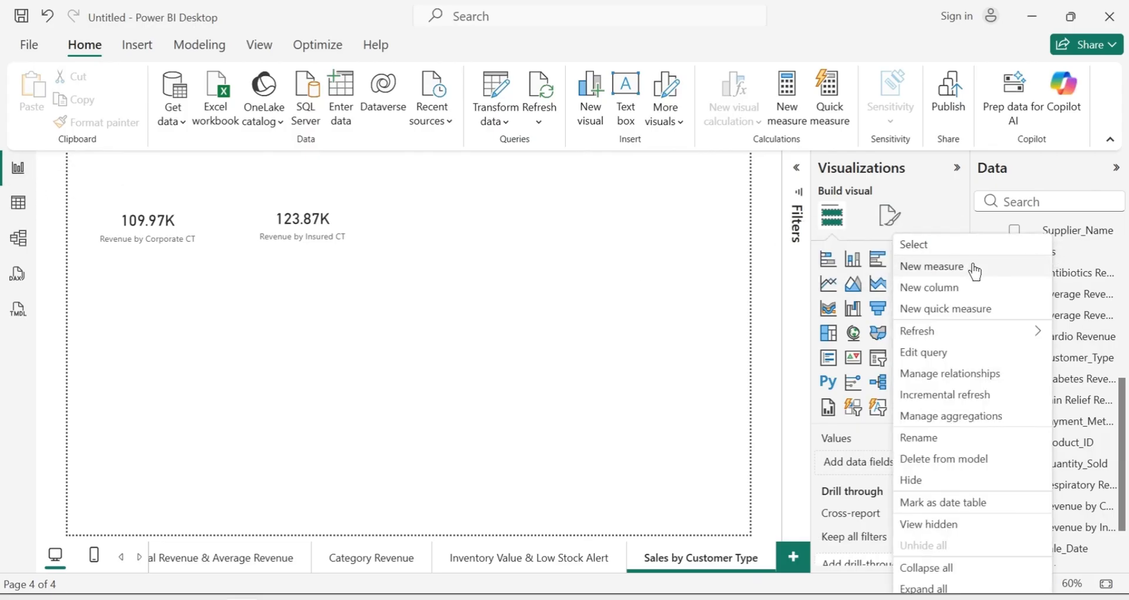
click(975, 269)
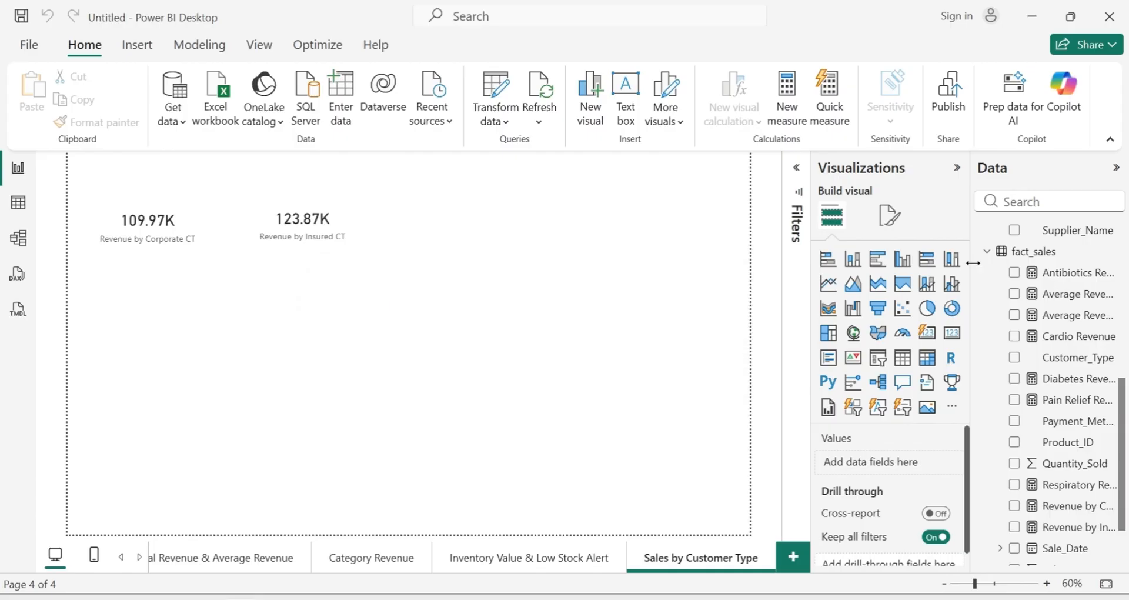
key(BackSpace)
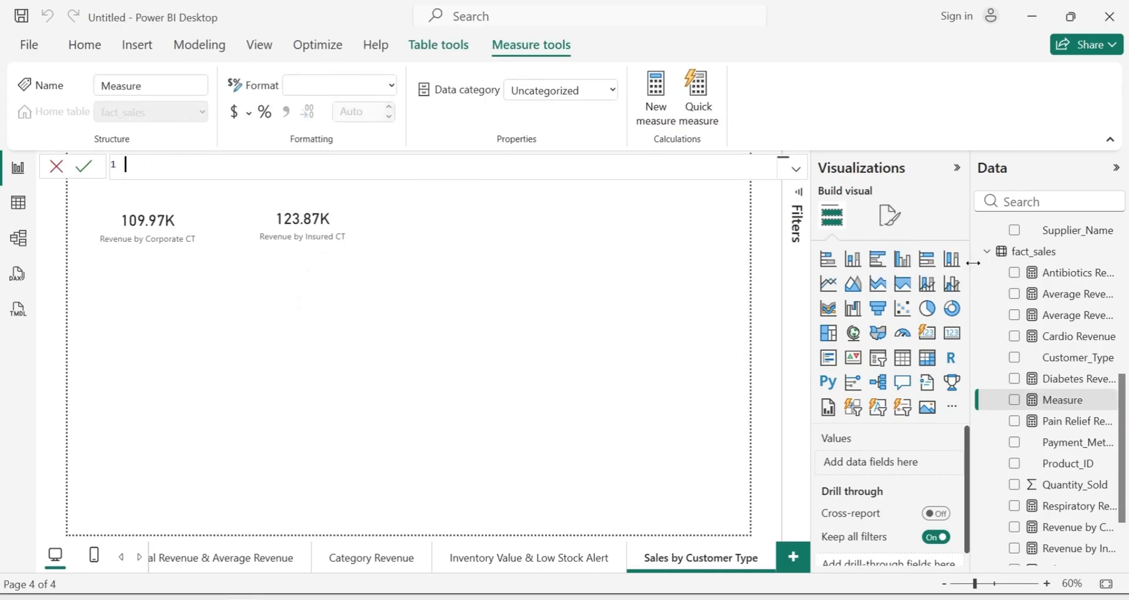
text(Revenue by Senior)
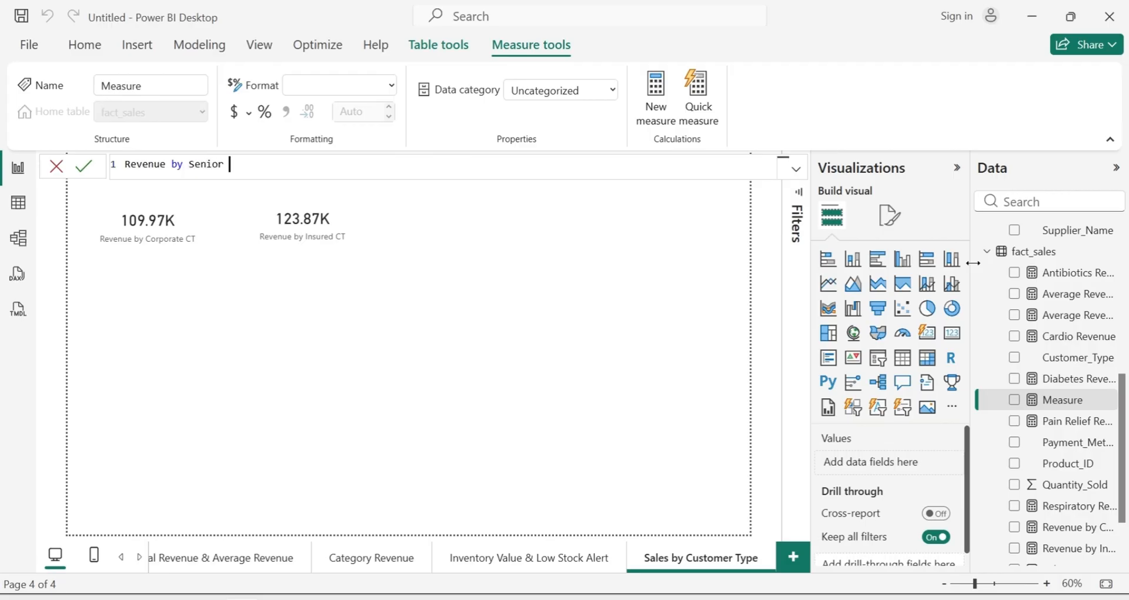
text( CT = CALCU)
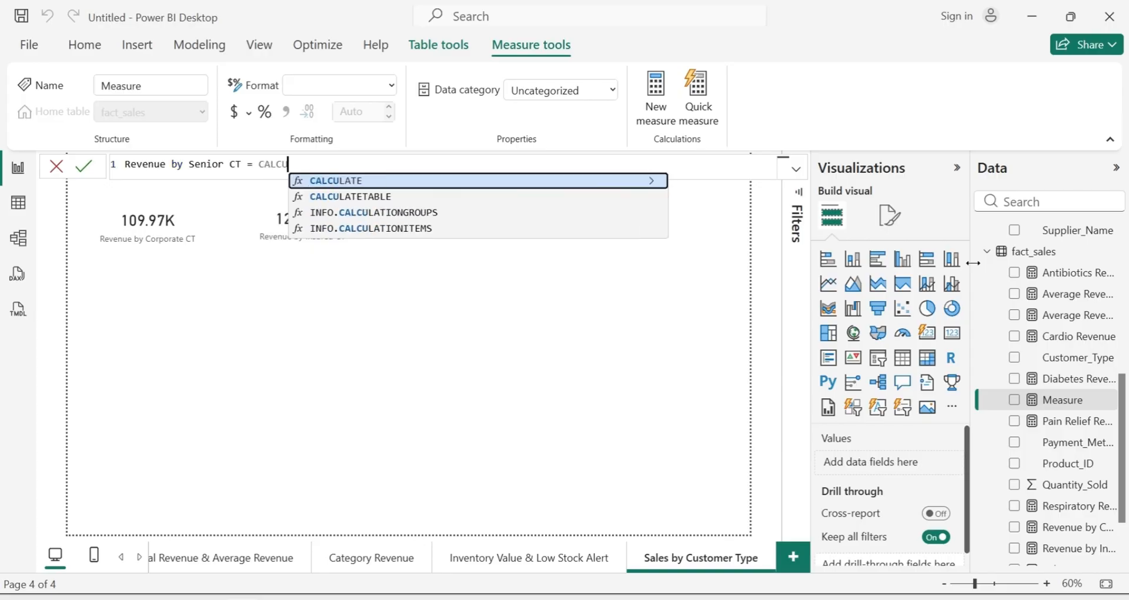
text(LATE()
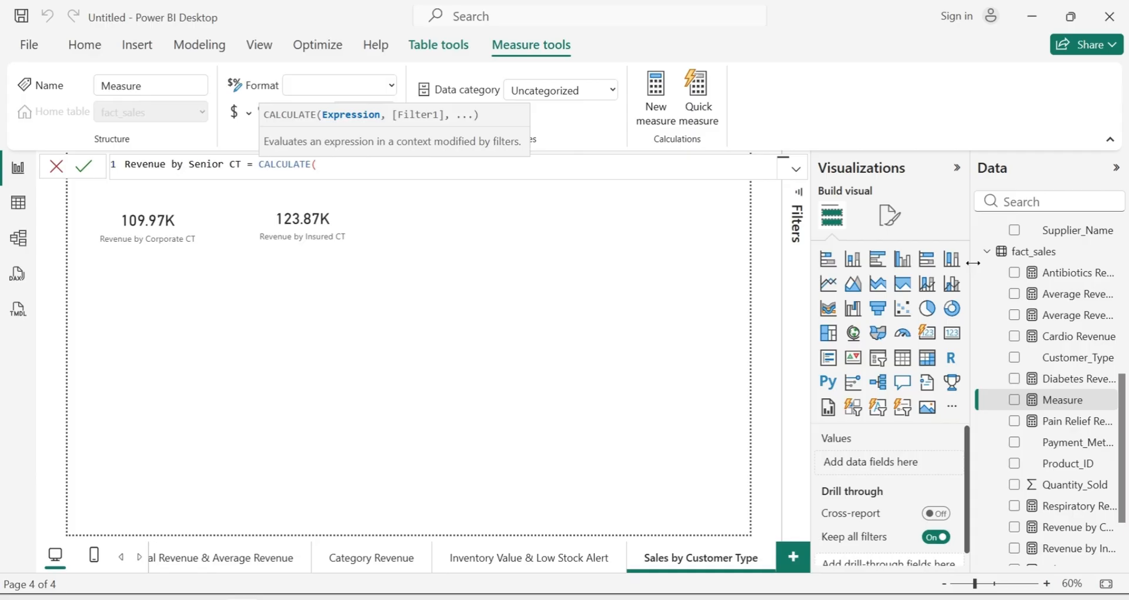
text([)
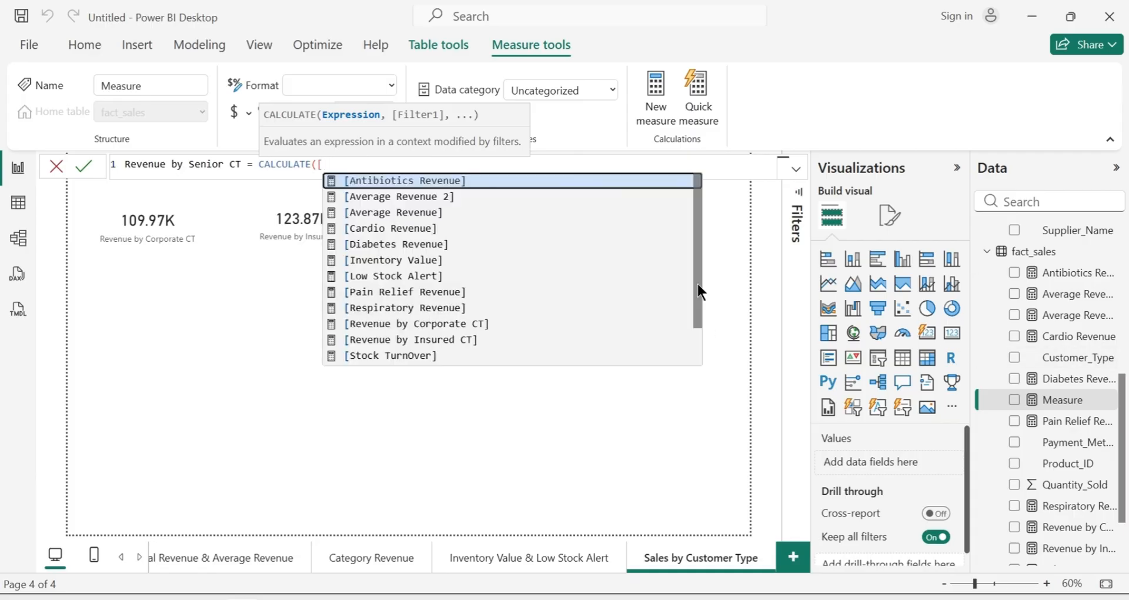
drag(697, 284, 697, 332)
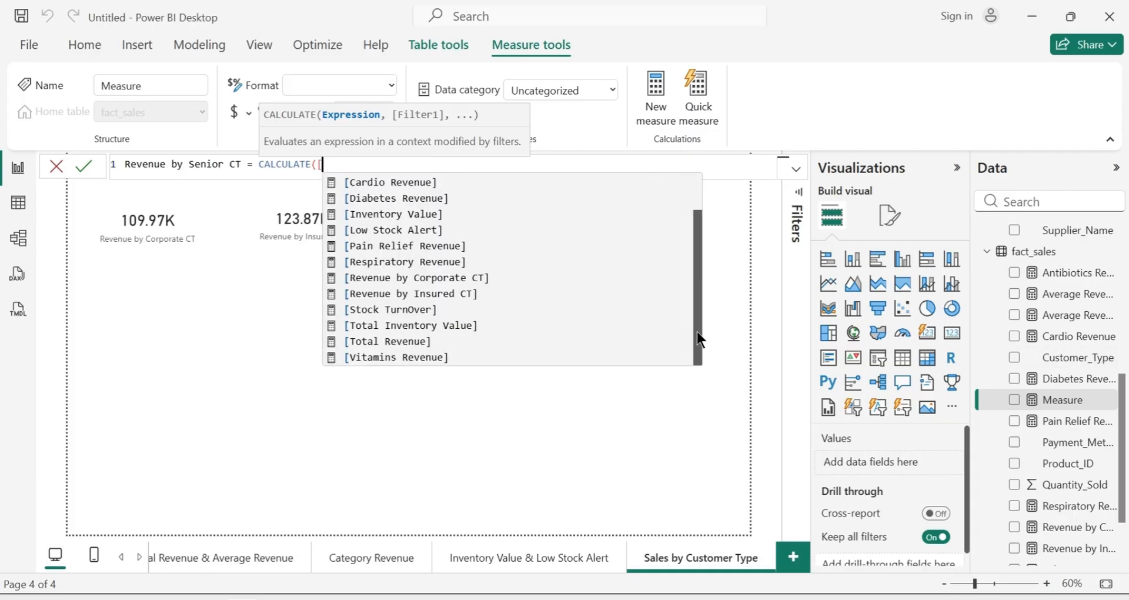
click(449, 345)
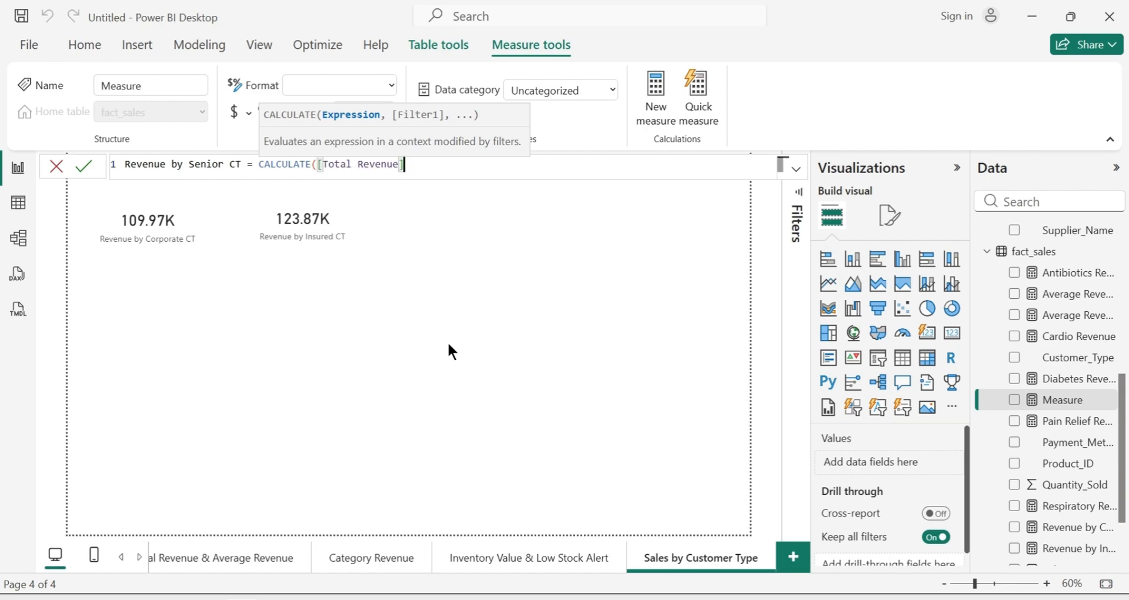
text(,)
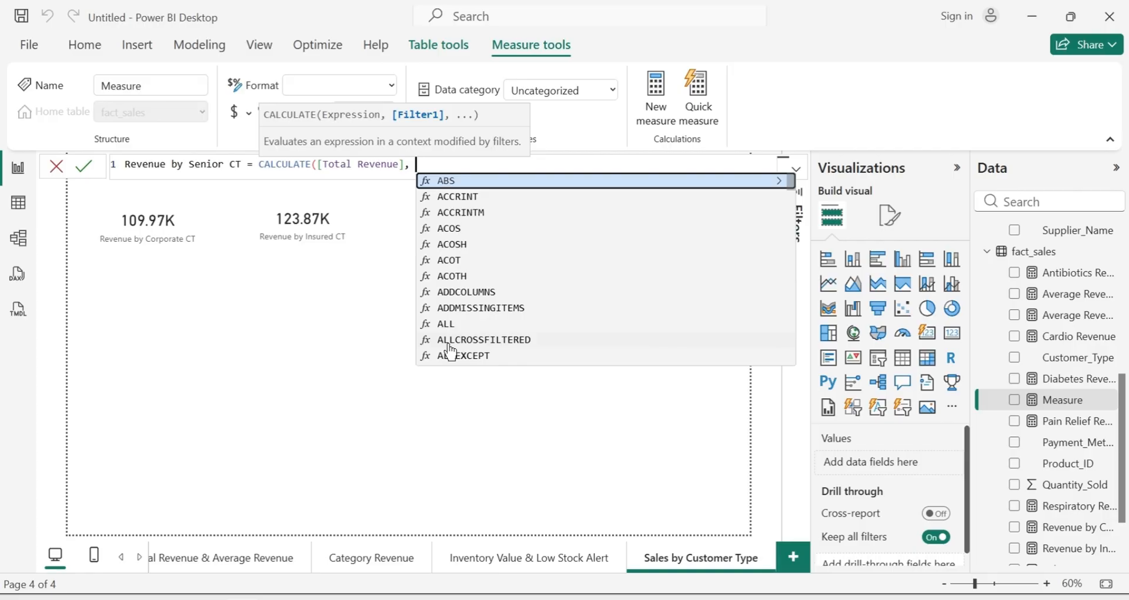
text(FACT)
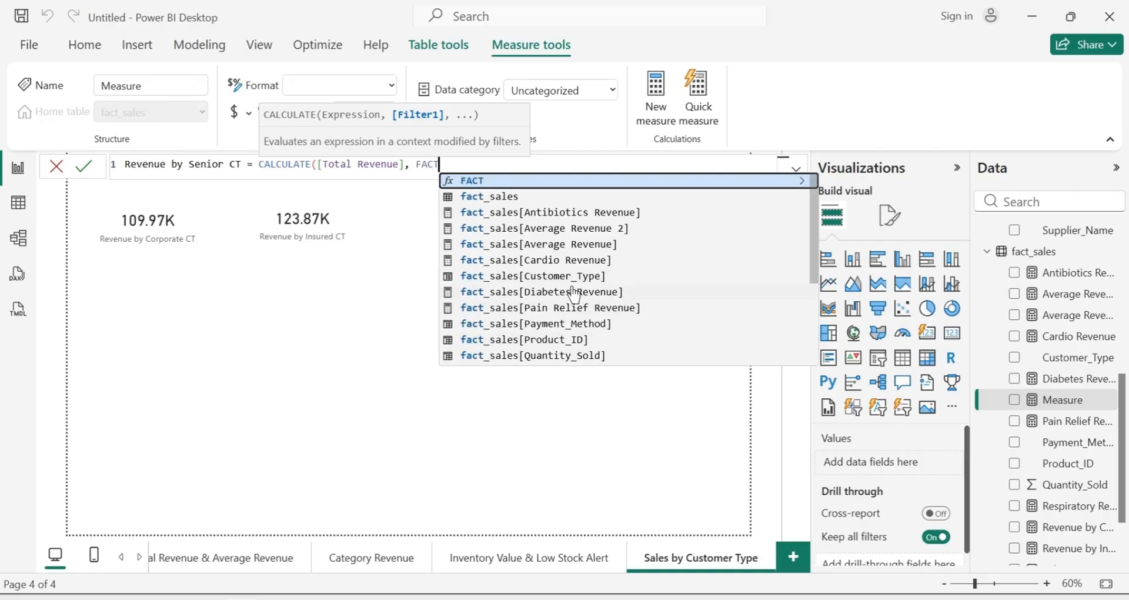
click(589, 281)
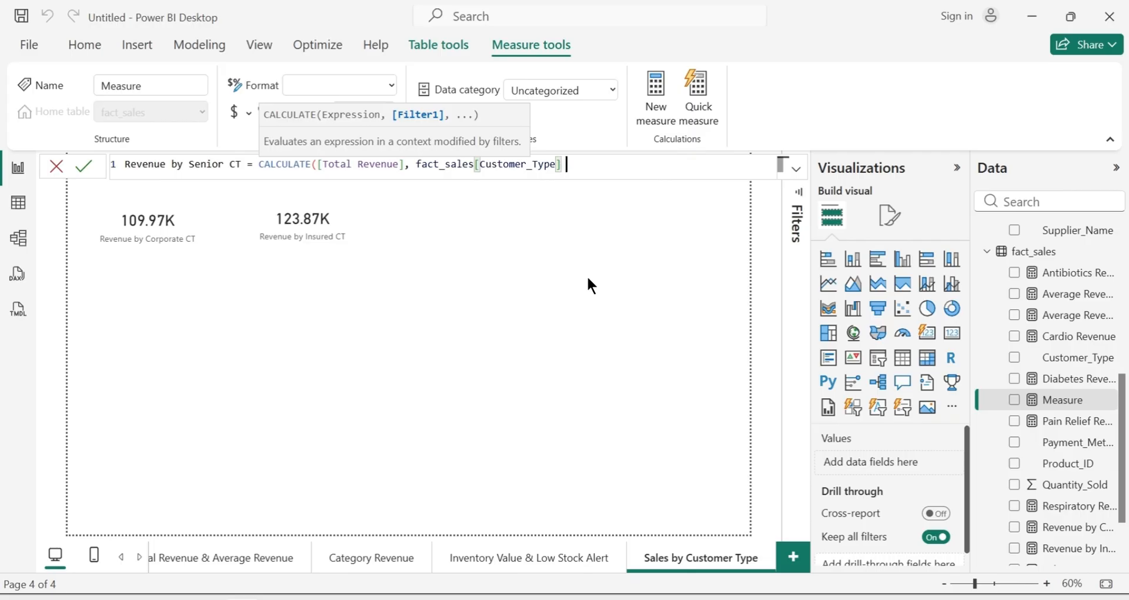
text(= "Senior)
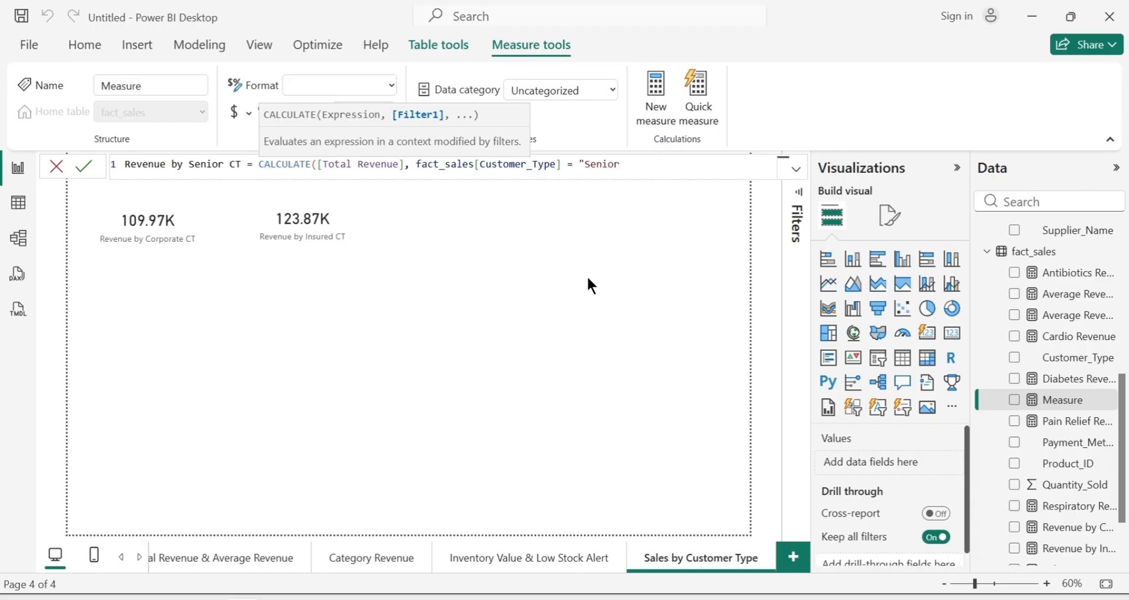
text("))
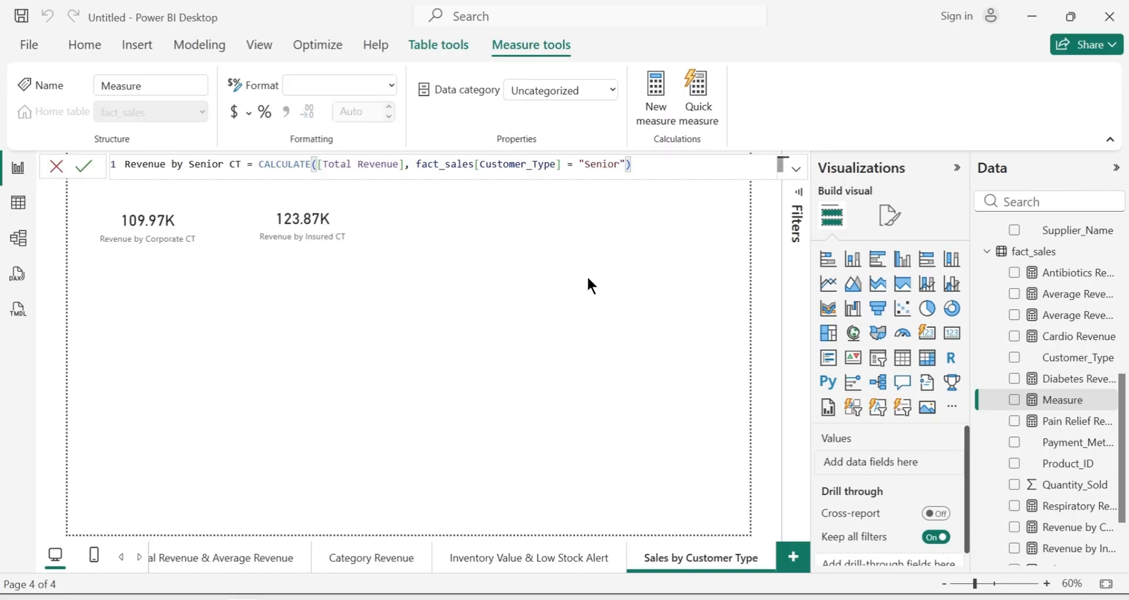
key(Return)
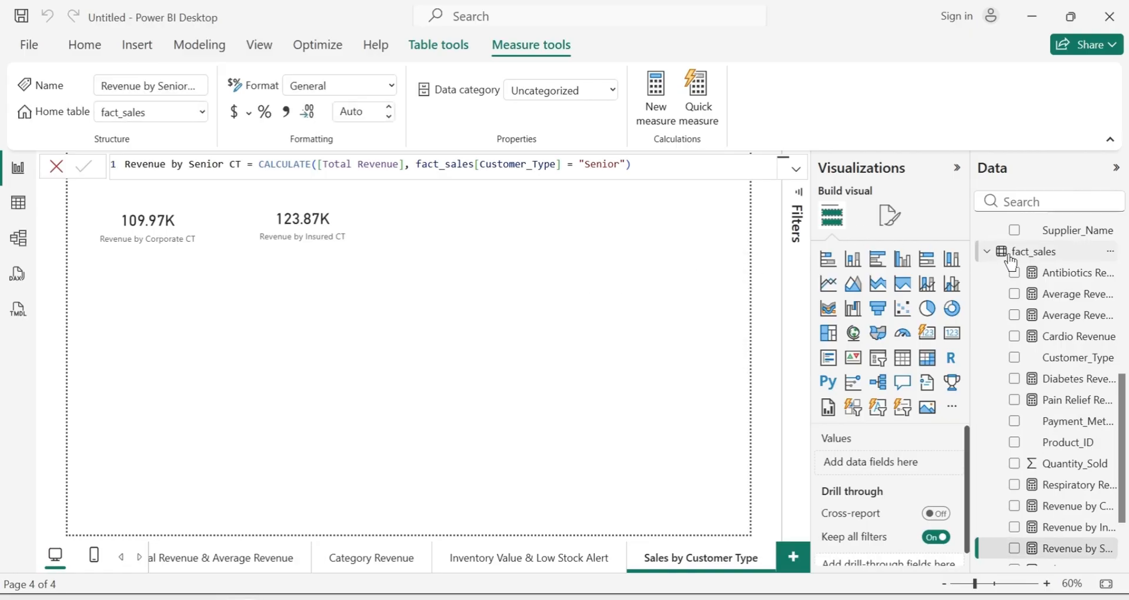
Create a measure in fact_sales: Revenue by Walk-In CT = CALCULATE([Total Revenue], fact_sales[Customer_Type] = "Walk-In")
right_click(1059, 255)
right_click(1048, 255)
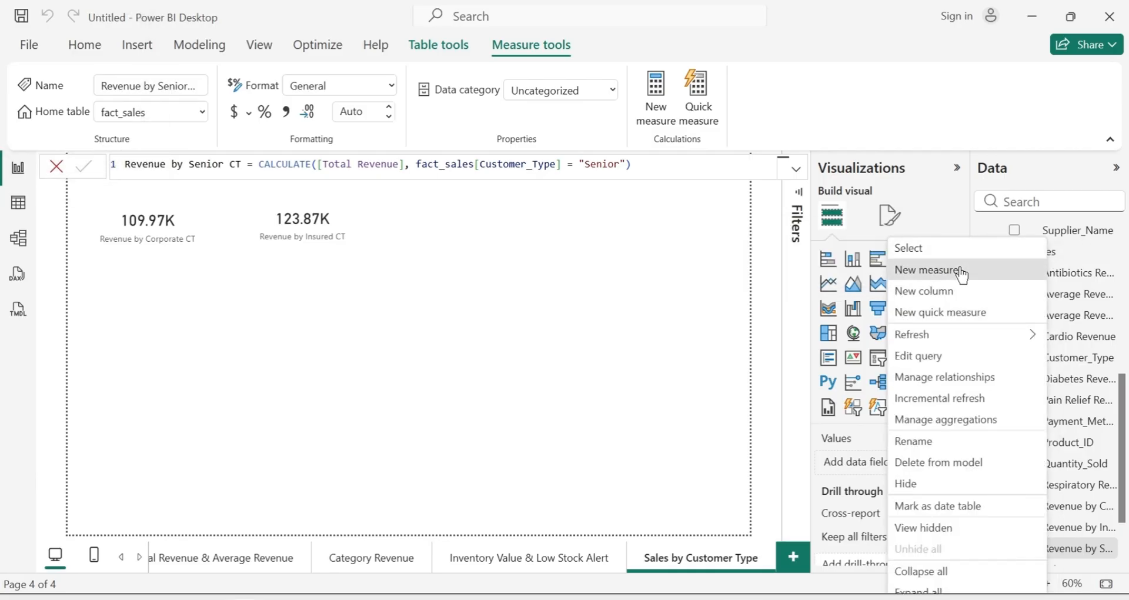
click(960, 267)
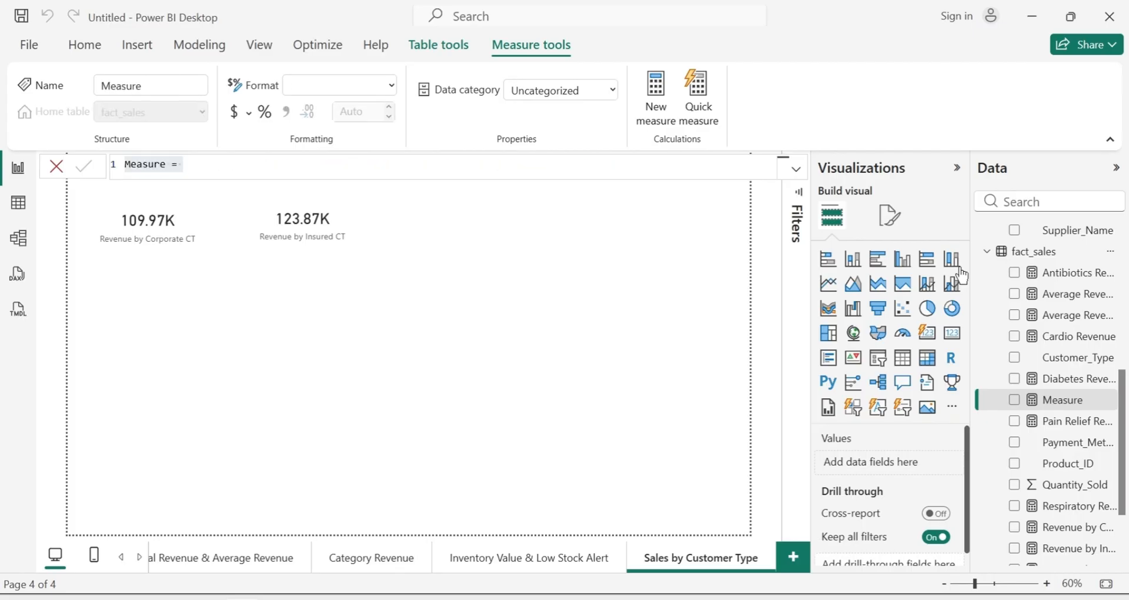
key(BackSpace)
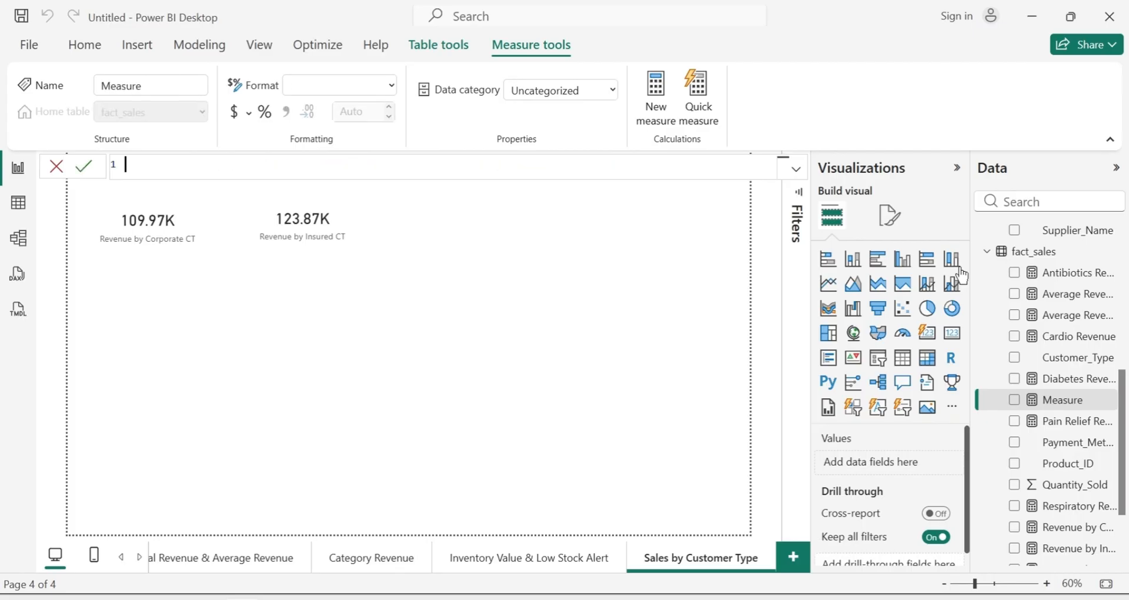
text(Revenue by Walk-In CT)
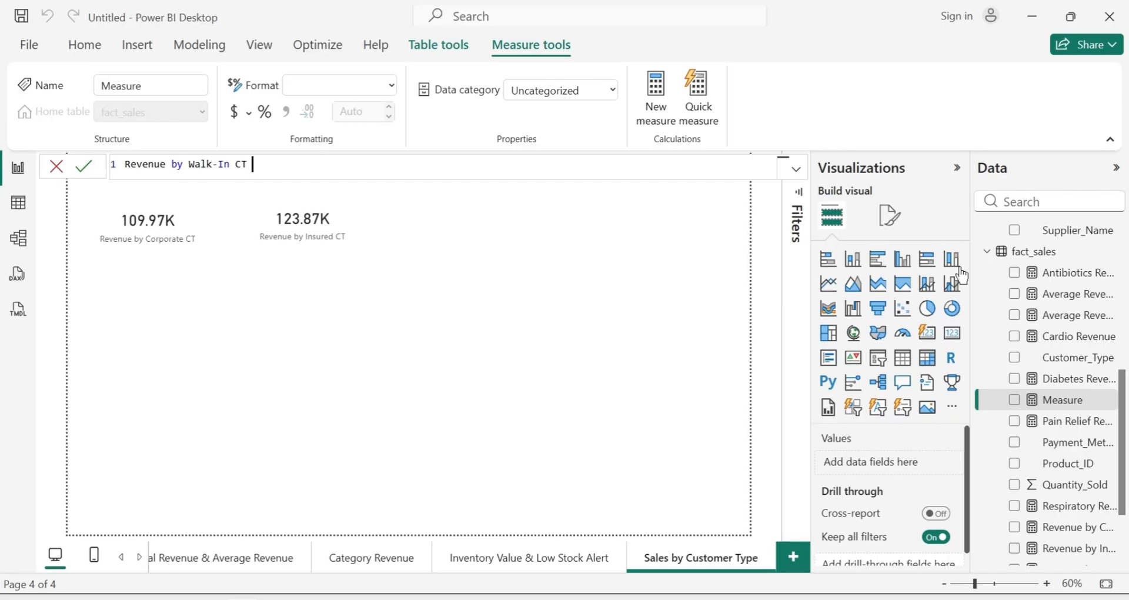
text( = CALCULA)
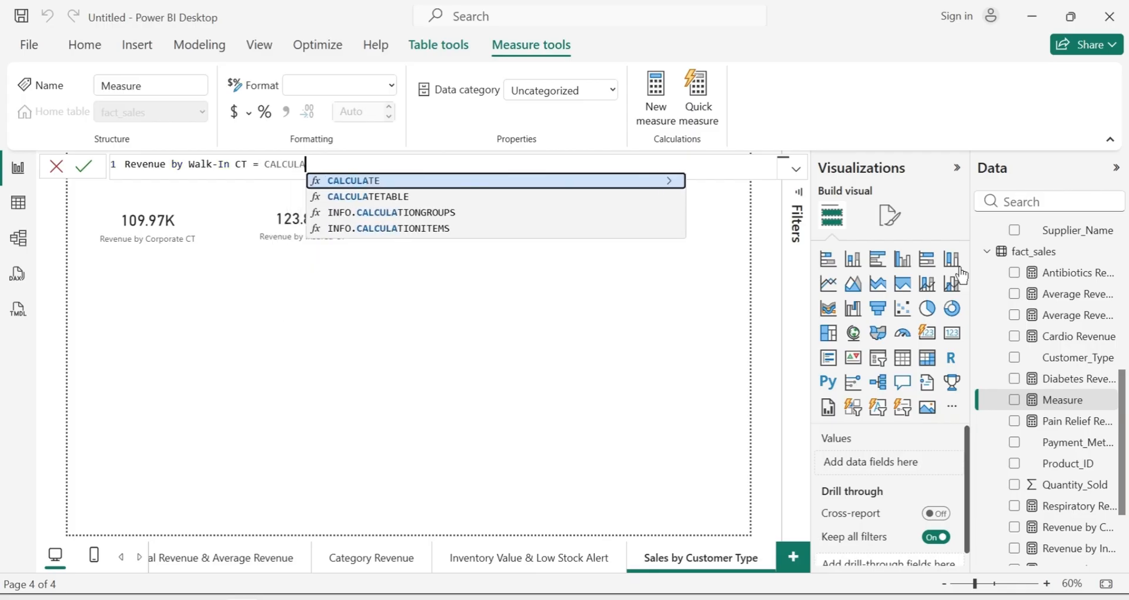
text(TE([)
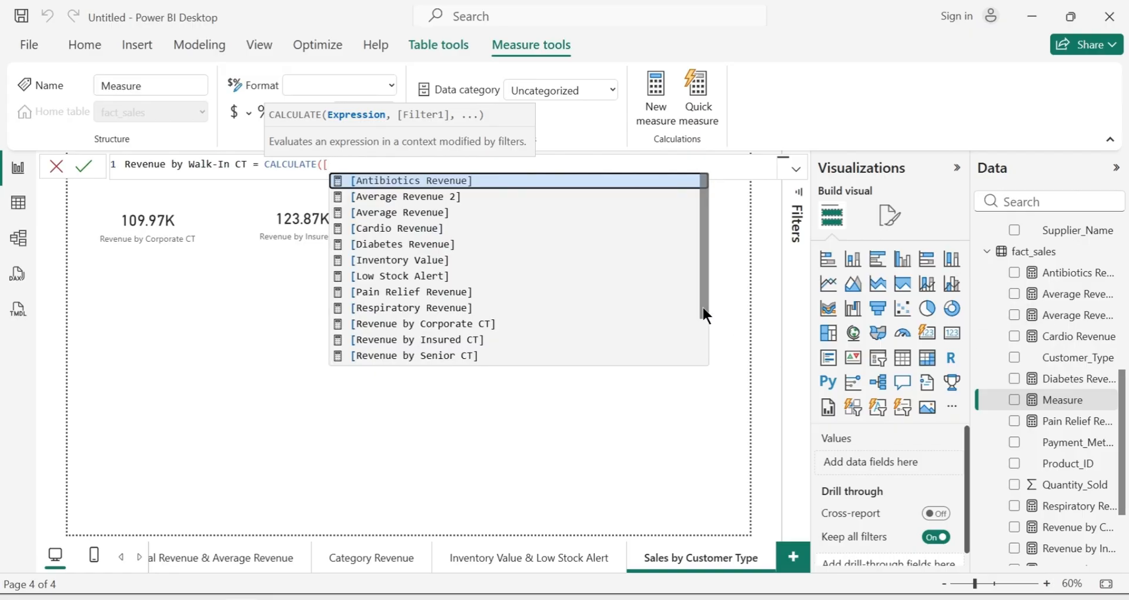
drag(702, 306, 698, 352)
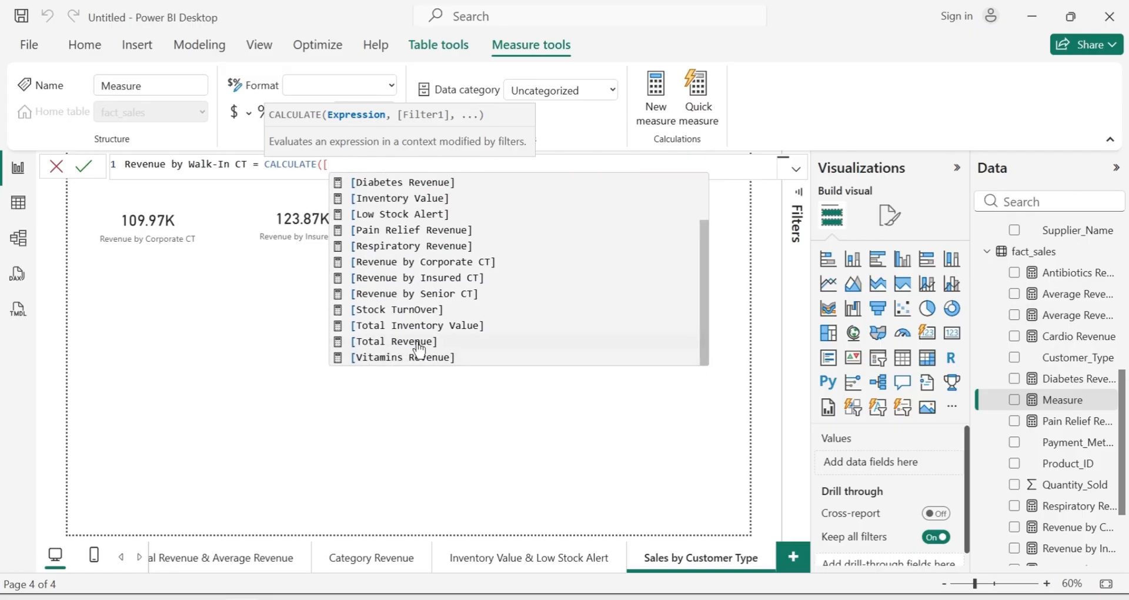
click(416, 341)
text(,)
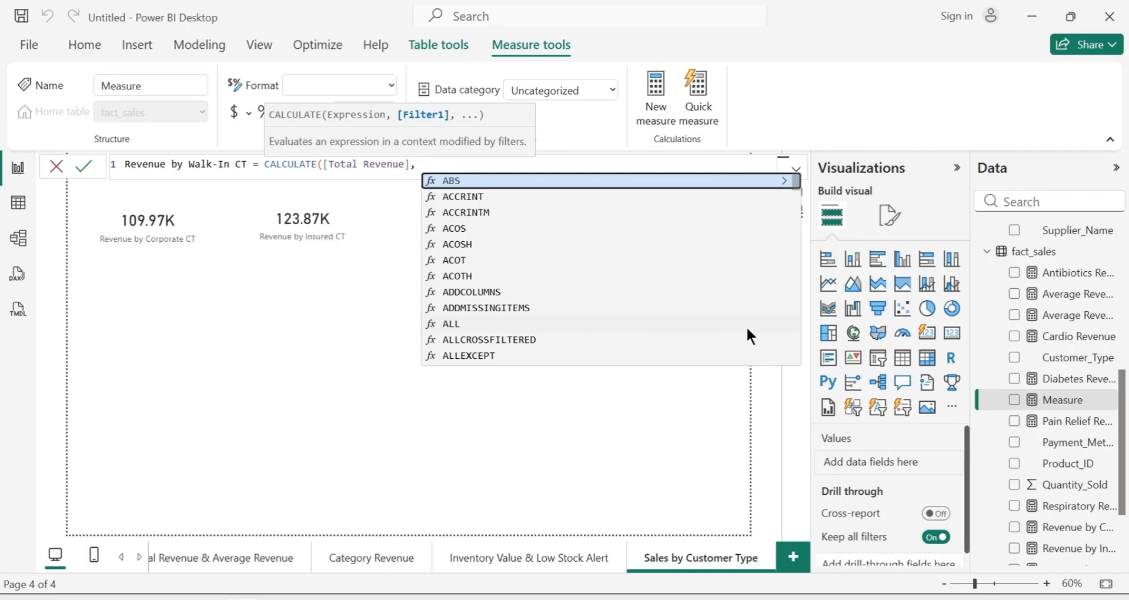
text(FACT)
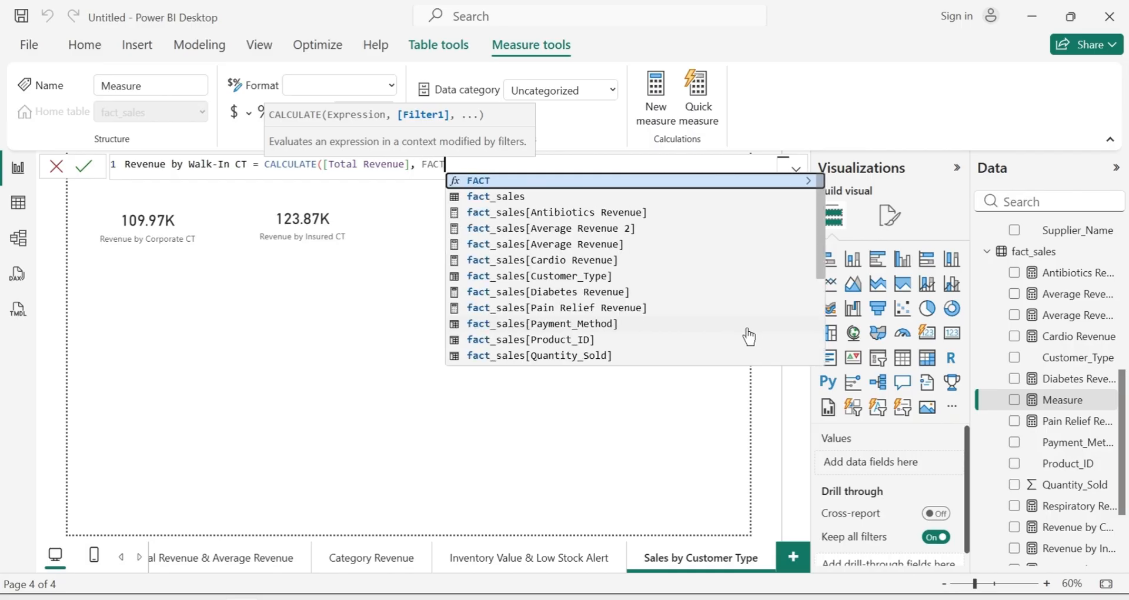
click(593, 280)
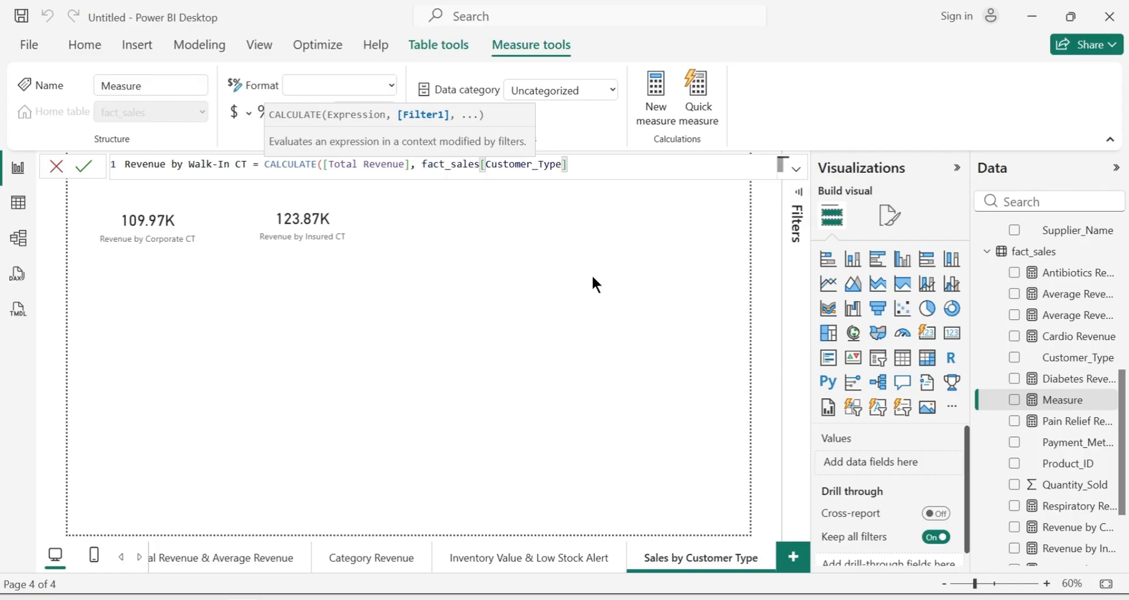
text(= "Walk-In"))
key(Return)
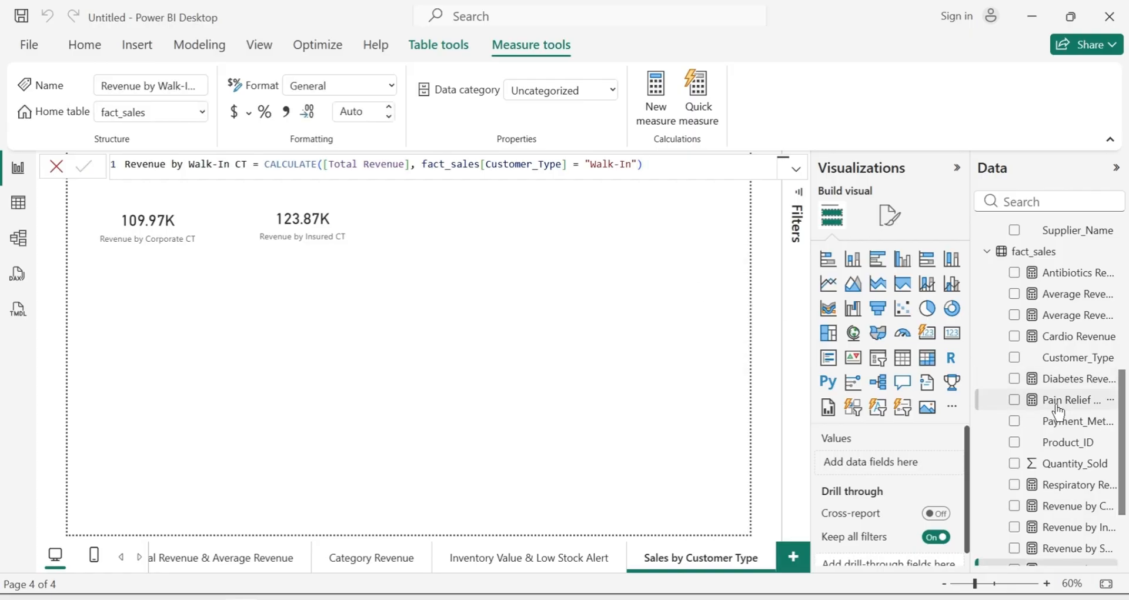
Add two empty card visuals to the page, placed in a row to the right of the Revenue by Insured CT card
click(955, 343)
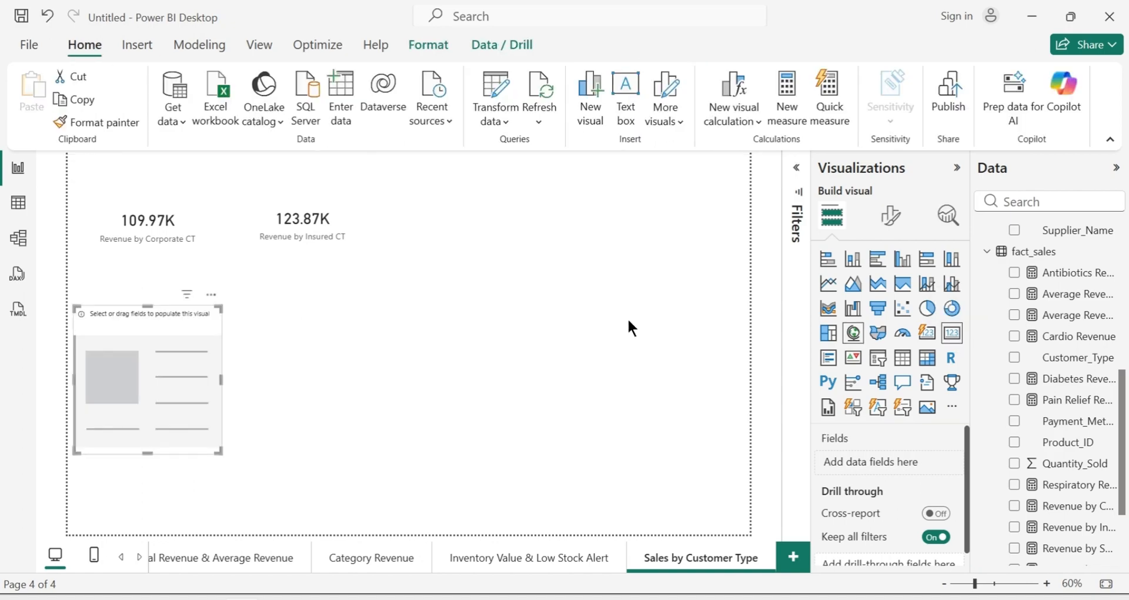
drag(136, 361, 454, 196)
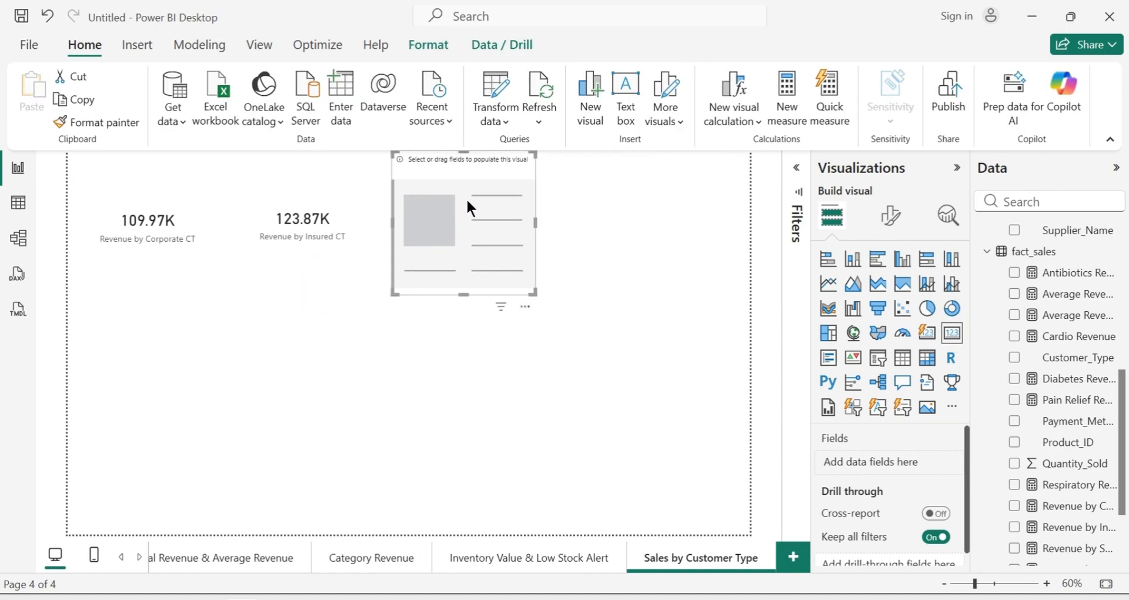
click(631, 259)
click(955, 343)
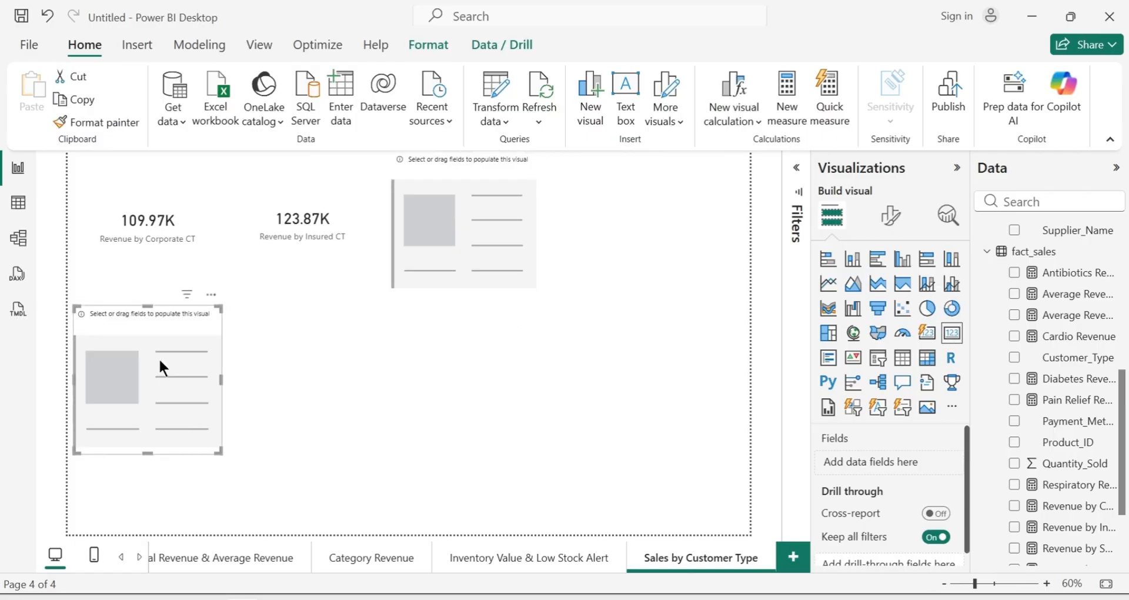
drag(217, 348, 682, 175)
drag(478, 216, 503, 206)
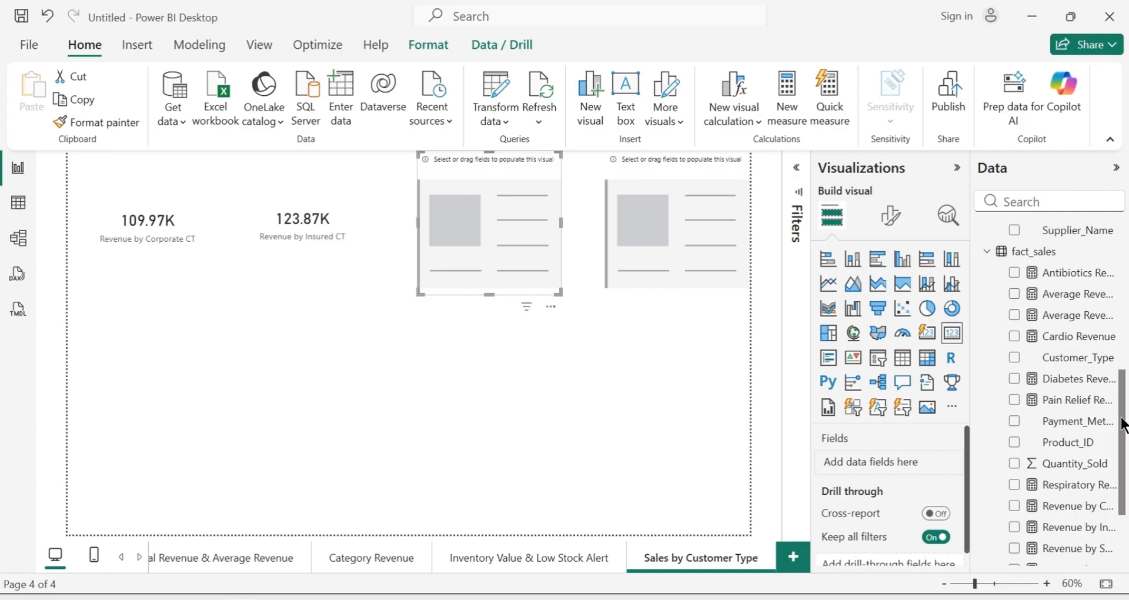
Assign the Revenue by Senior CT measure to the first empty card and Revenue by Walk-In CT to the rightmost one
scroll(1120, 435, down, 2)
scroll(1121, 456, down, 1)
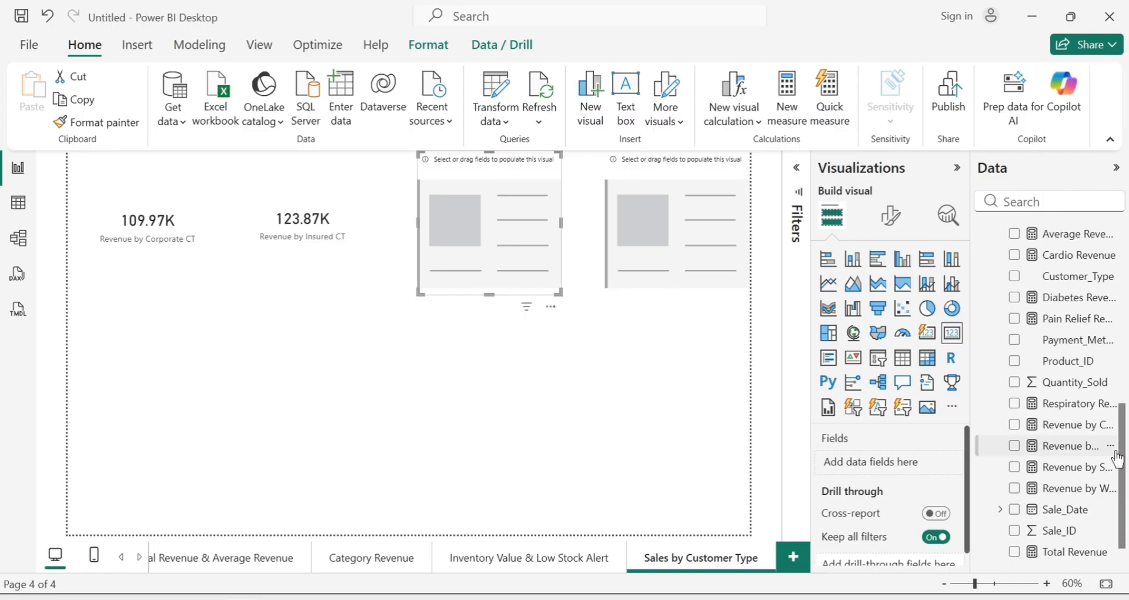
click(1015, 468)
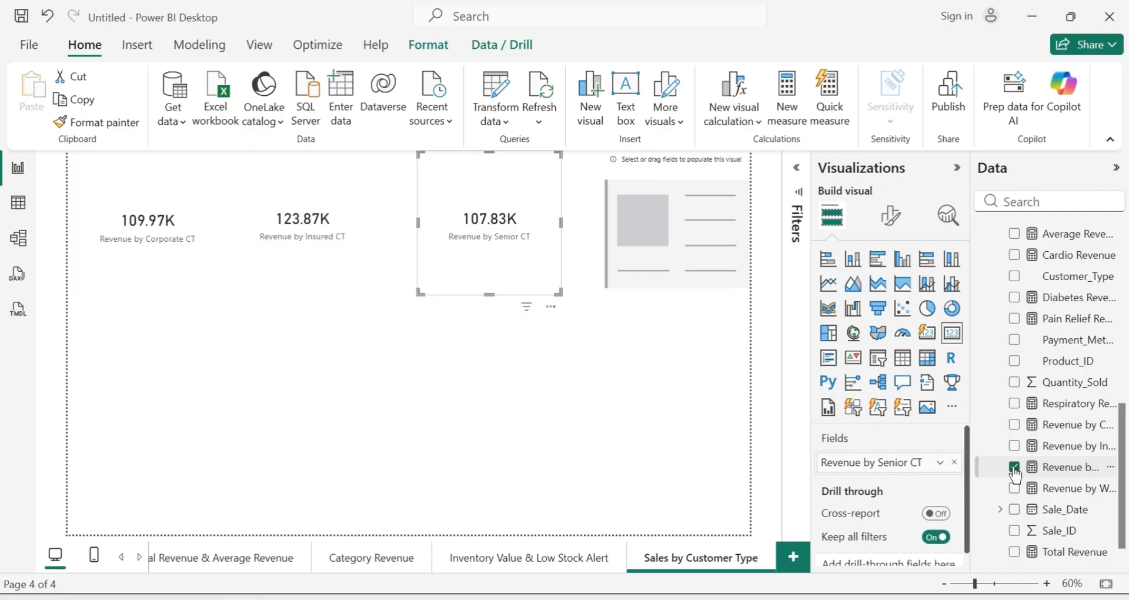
click(670, 241)
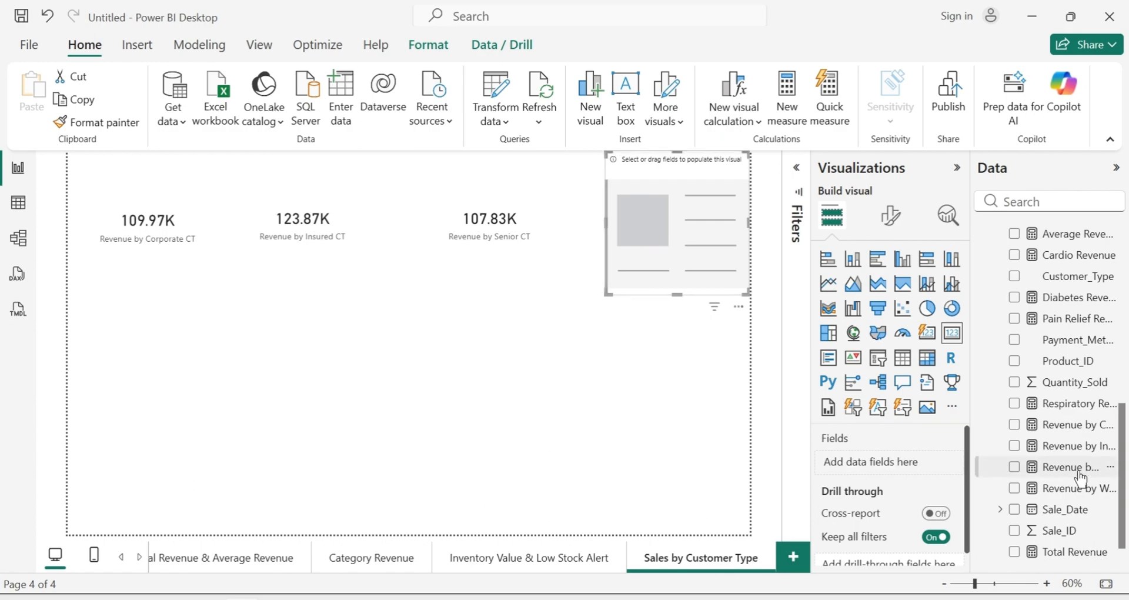
click(1015, 492)
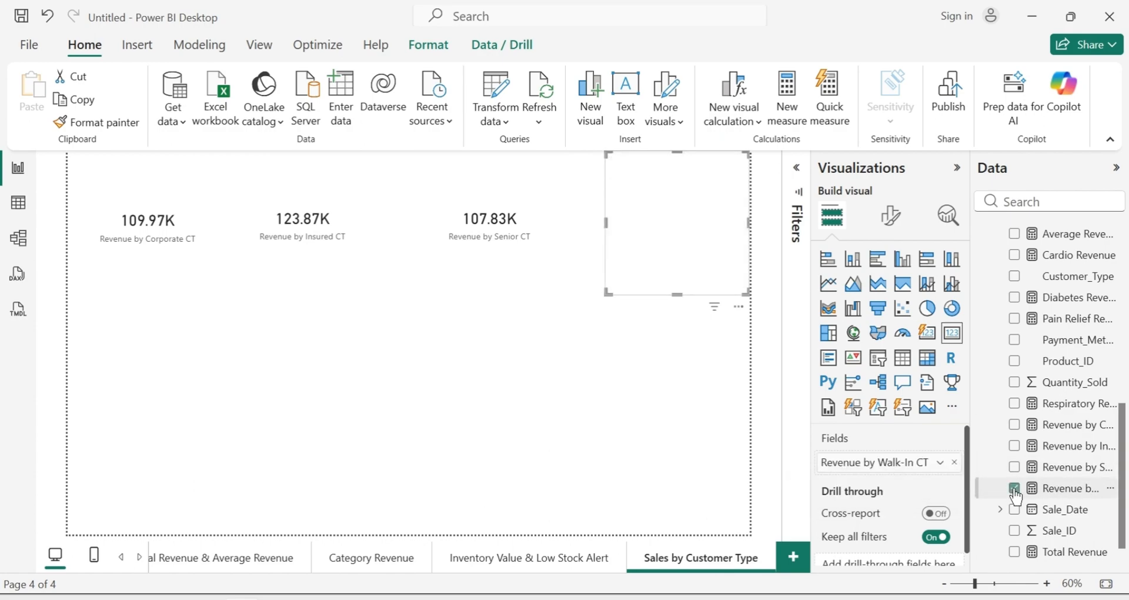
click(644, 352)
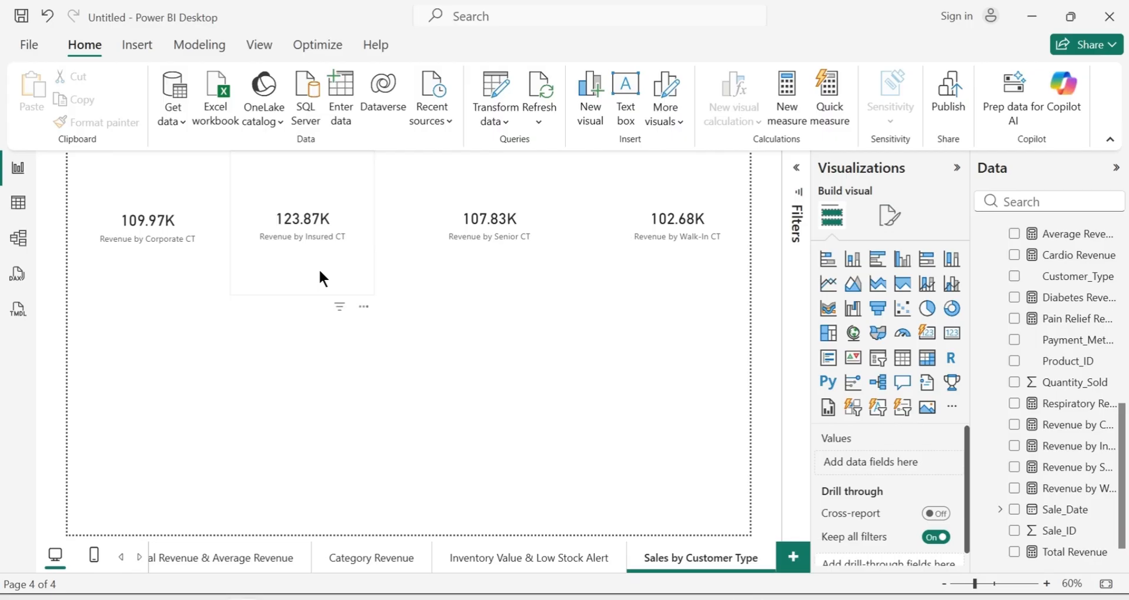
click(319, 268)
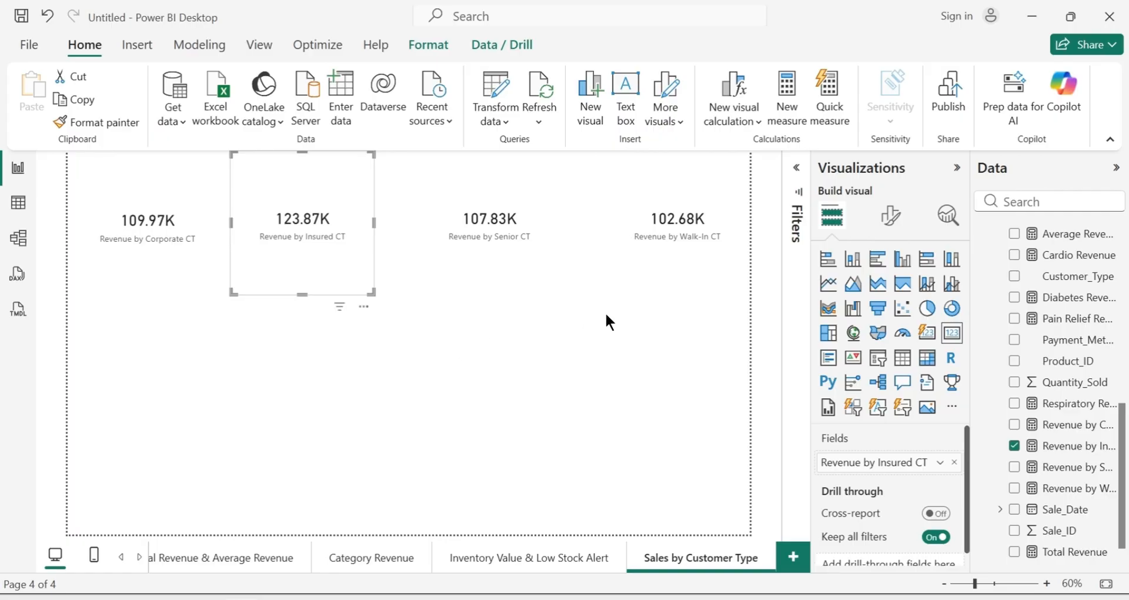
click(676, 261)
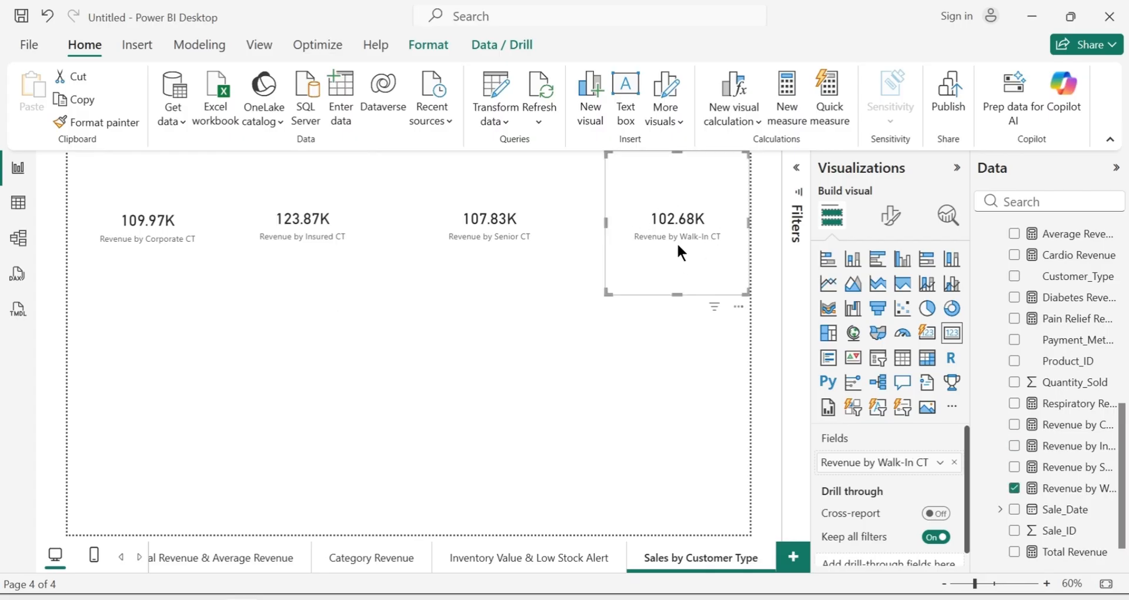
click(324, 267)
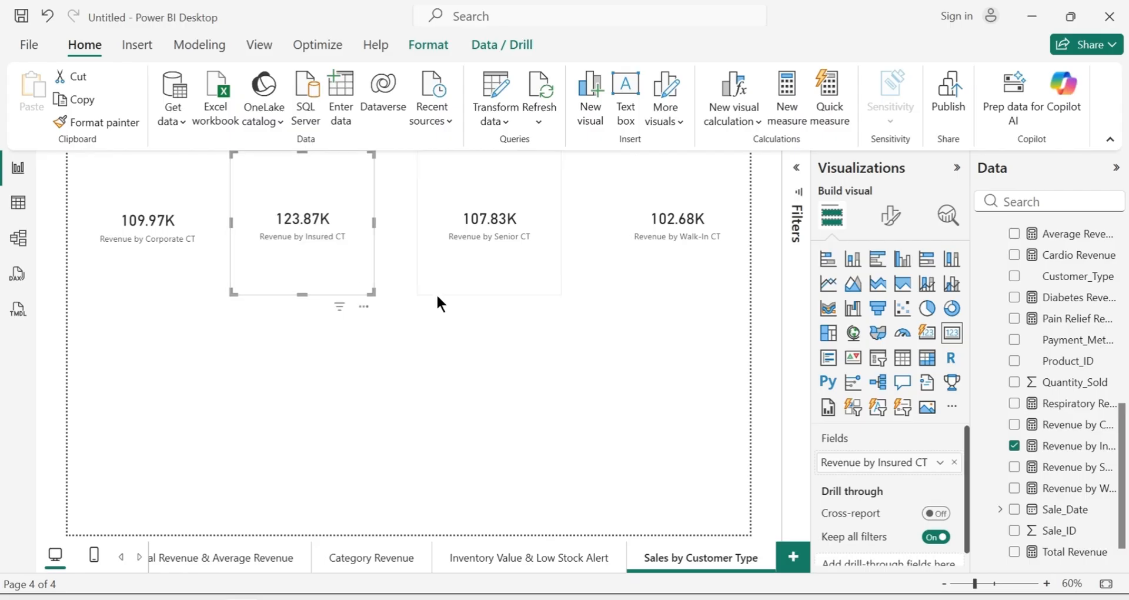
click(456, 329)
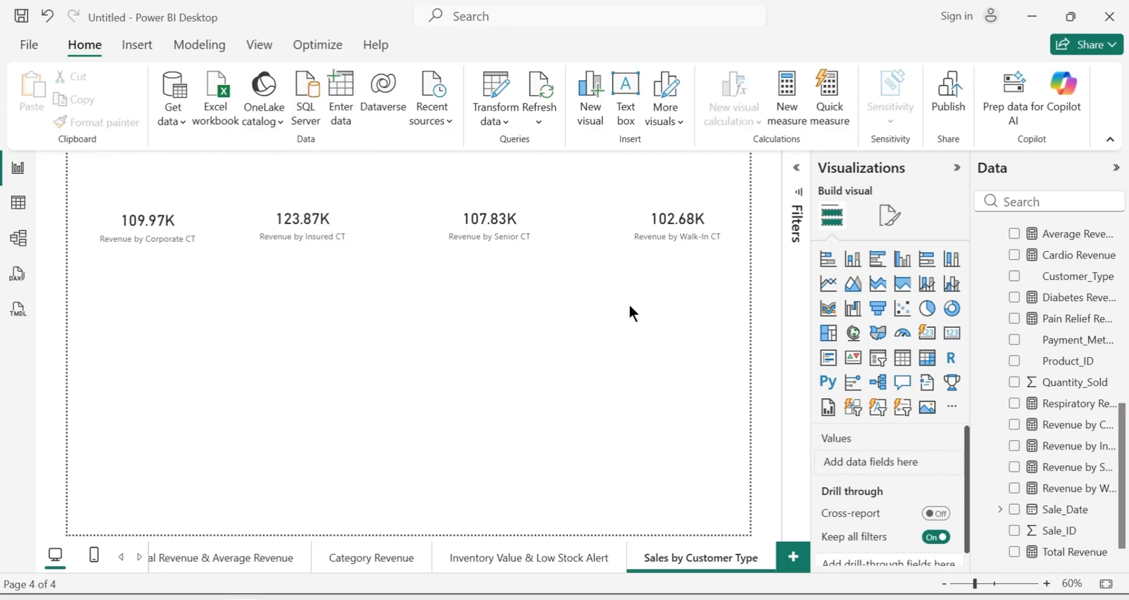
click(682, 272)
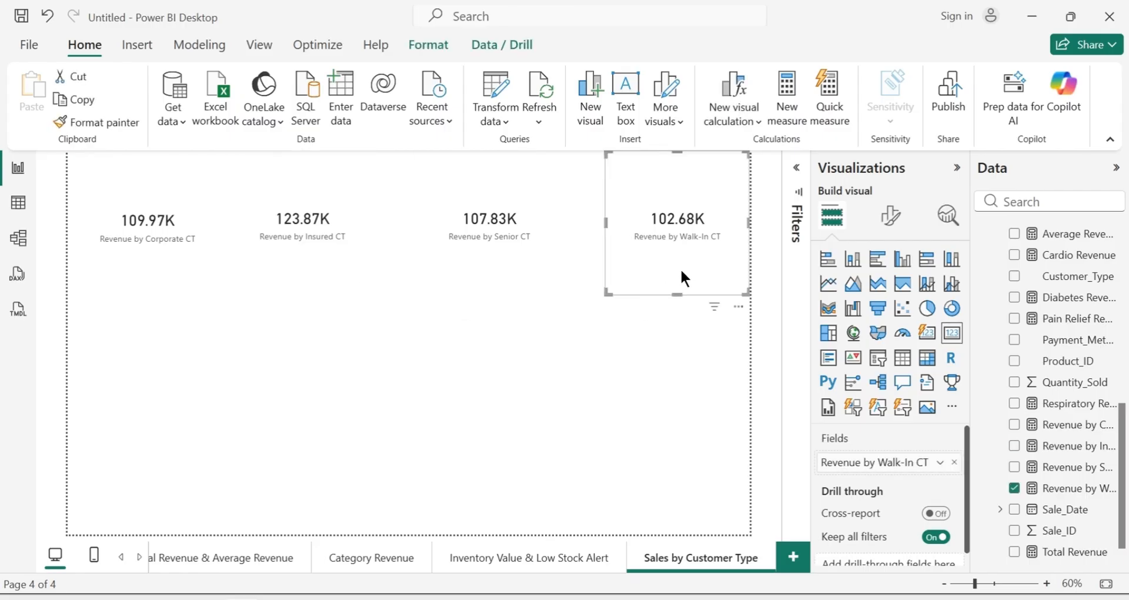
click(470, 335)
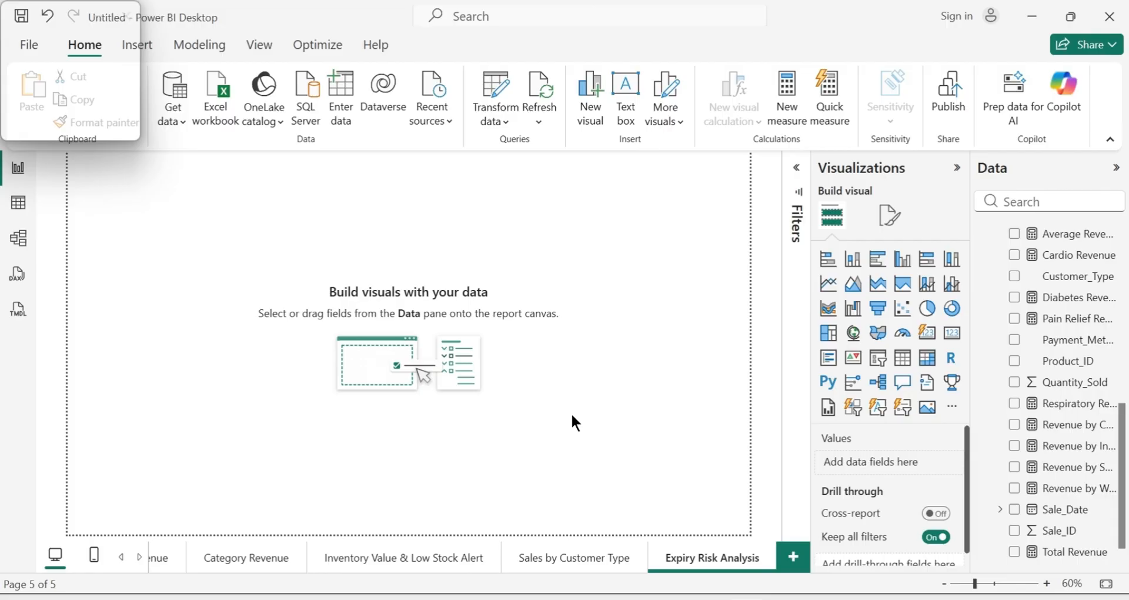
Start a new measure in the dim_products table, named Expiring in 30 days time
scroll(1026, 365, up, 10)
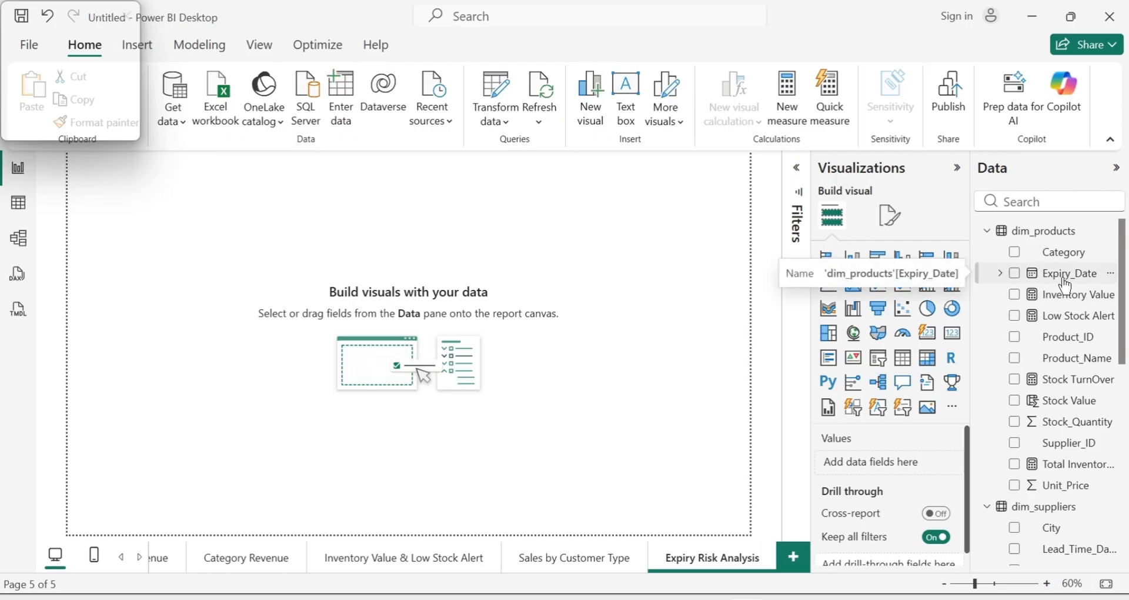
right_click(1062, 233)
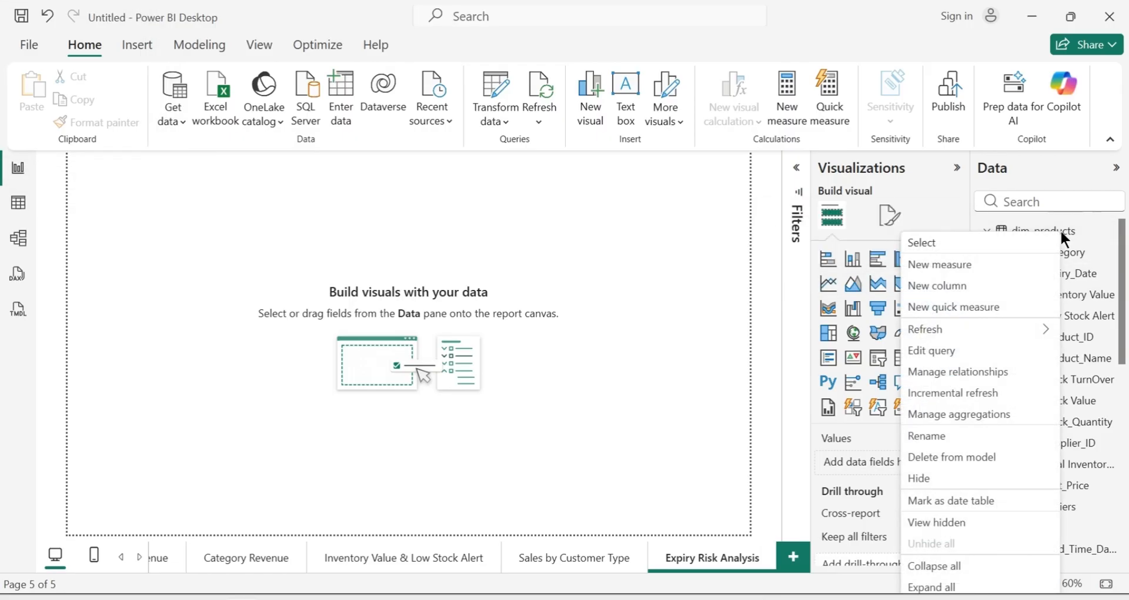
click(979, 268)
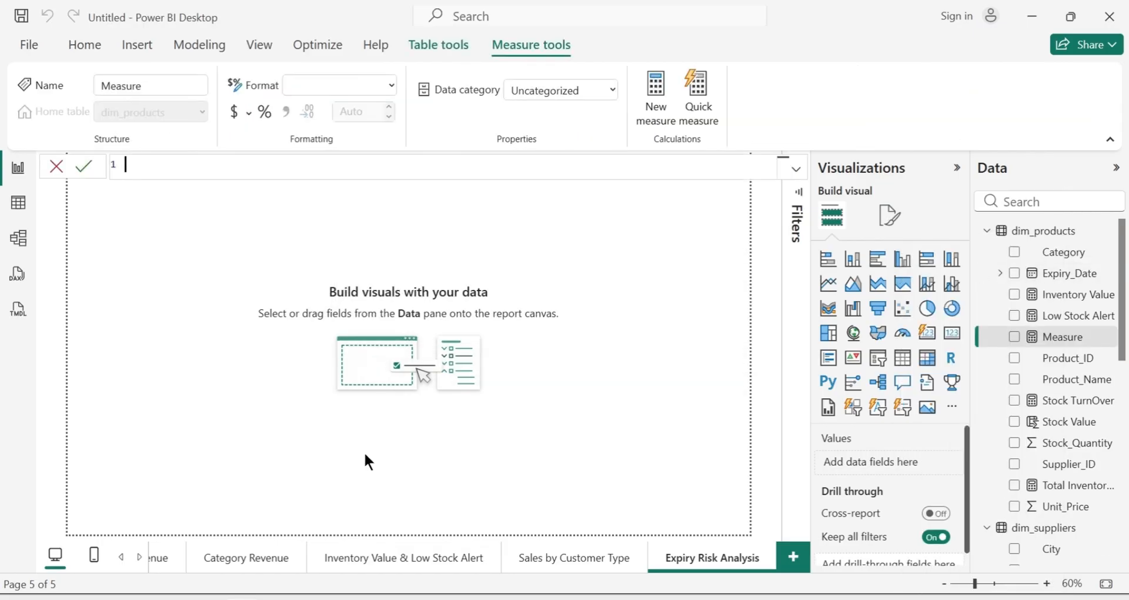
text(Expiring in 30 days )
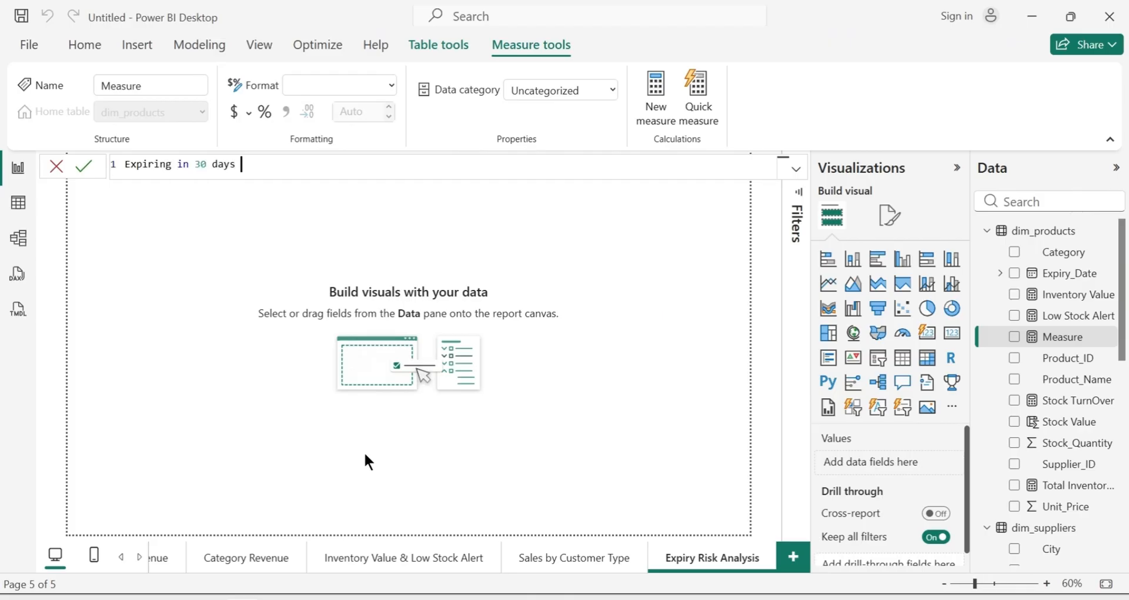
text(time =)
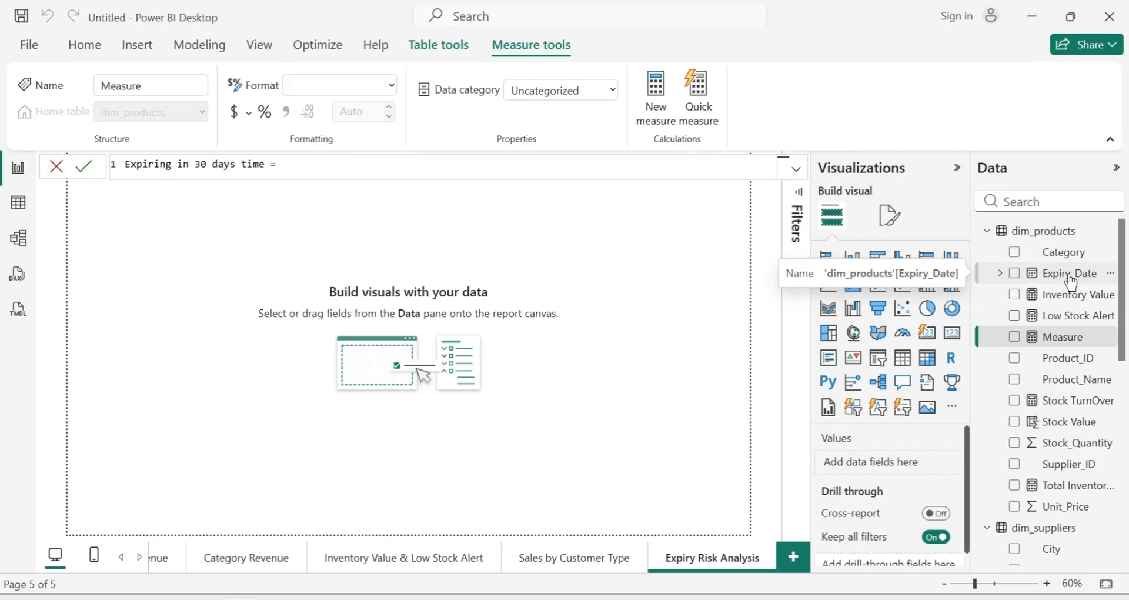
Begin the measure's formula with CALCULATE(SUM(dim_products[Stock_Quantity]), leaving it open for a filter argument
text(C)
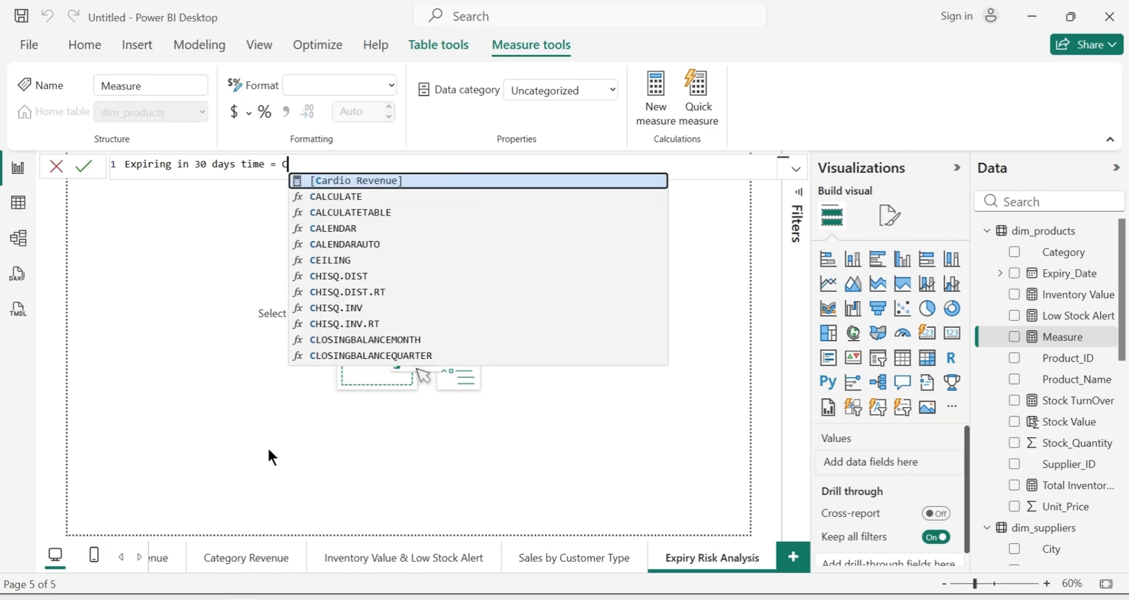
text(ALCULATE()
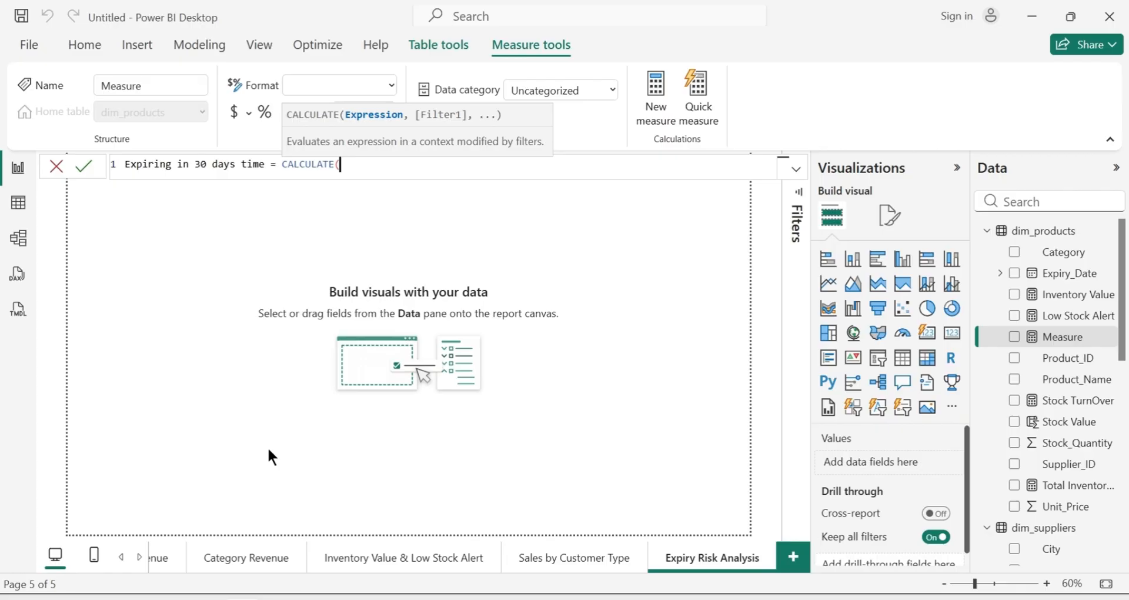
text(SUM()
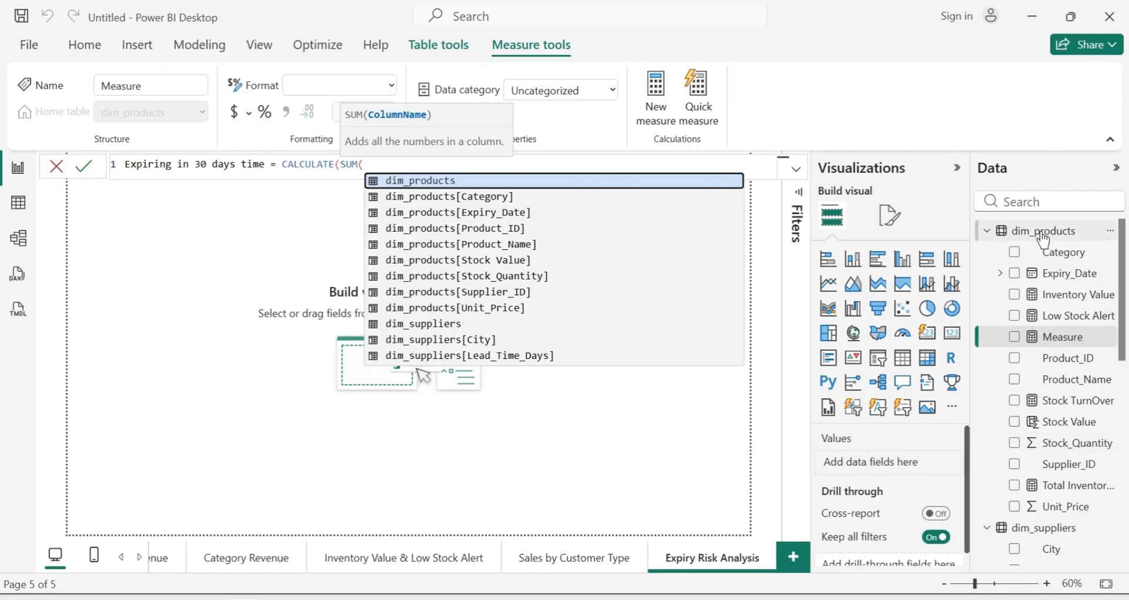
text(DIM)
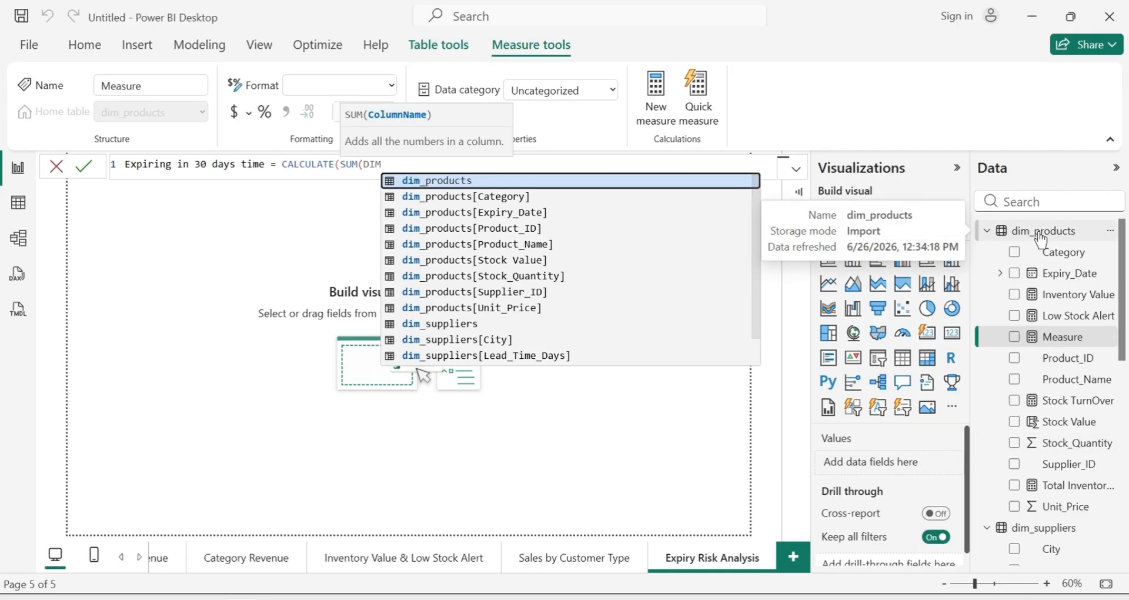
click(539, 277)
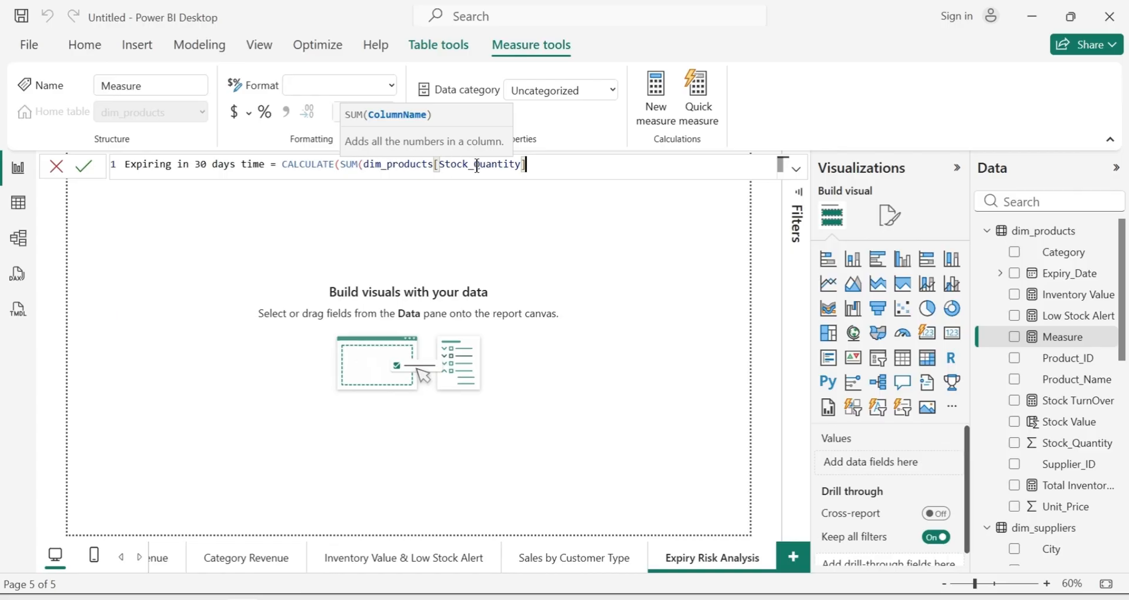
text())
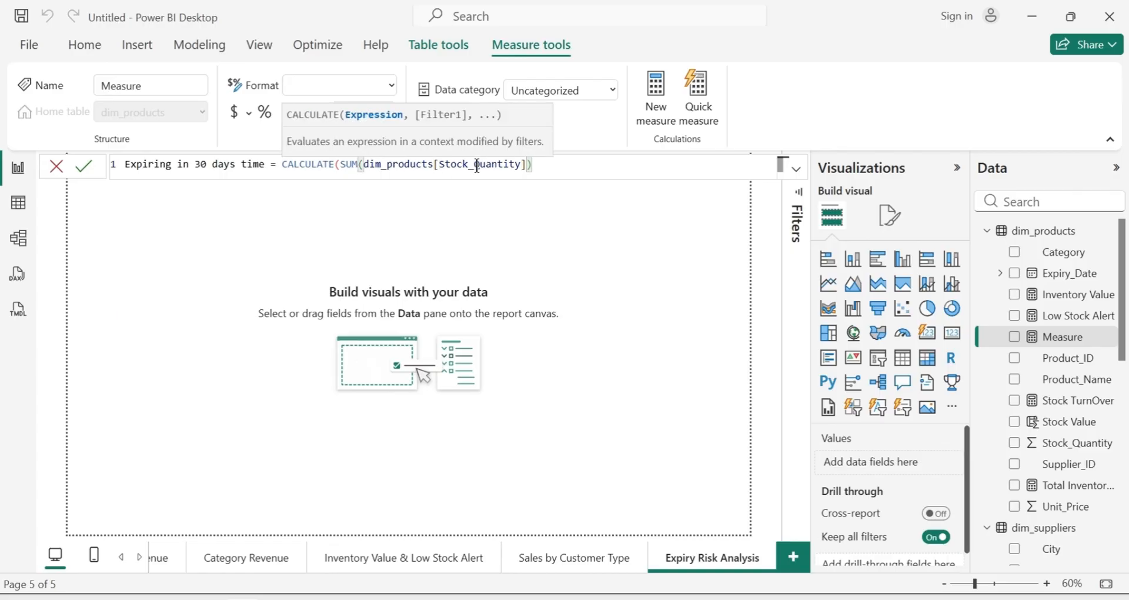
text(,)
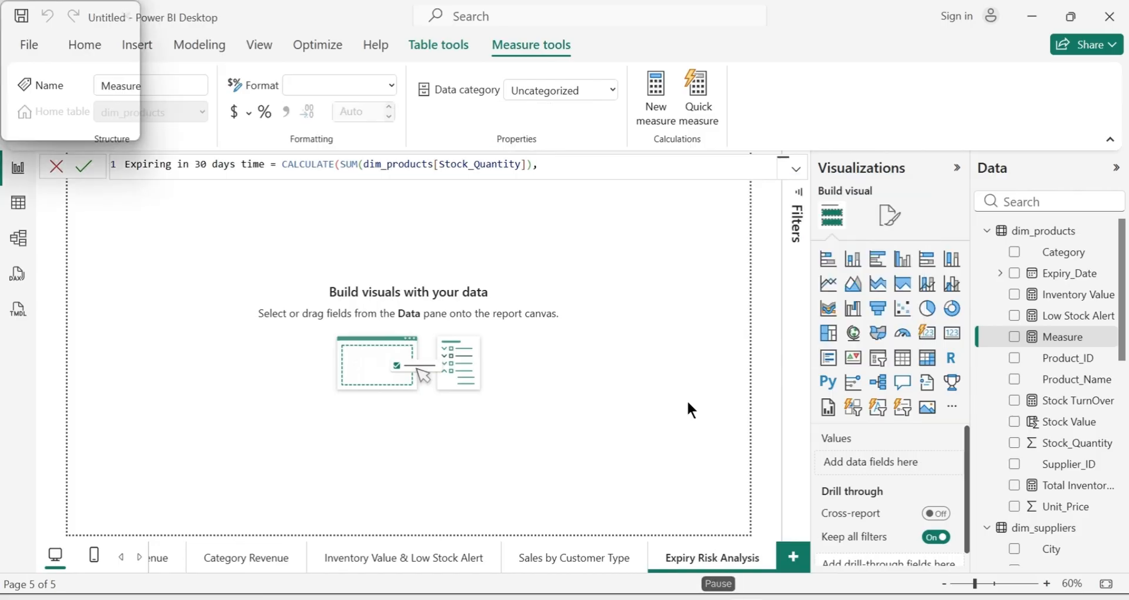
Add DATEDIFF(TODAY(), dim_products[Expiry_Date],DAY) as the filter expression of the CALCULATE formula
click(560, 171)
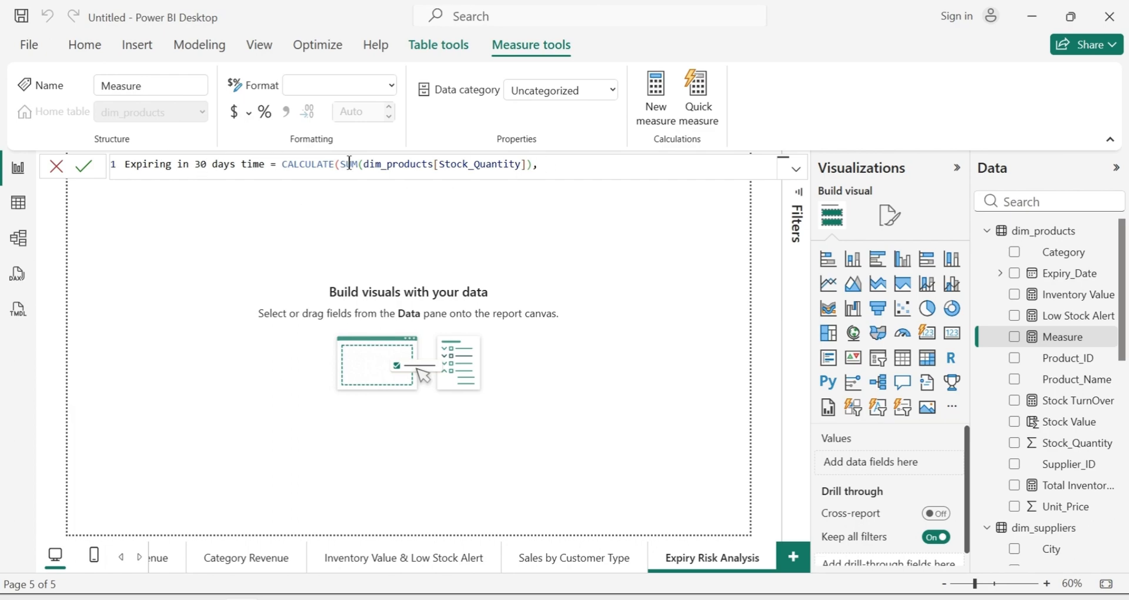
text(DATEDIFF)
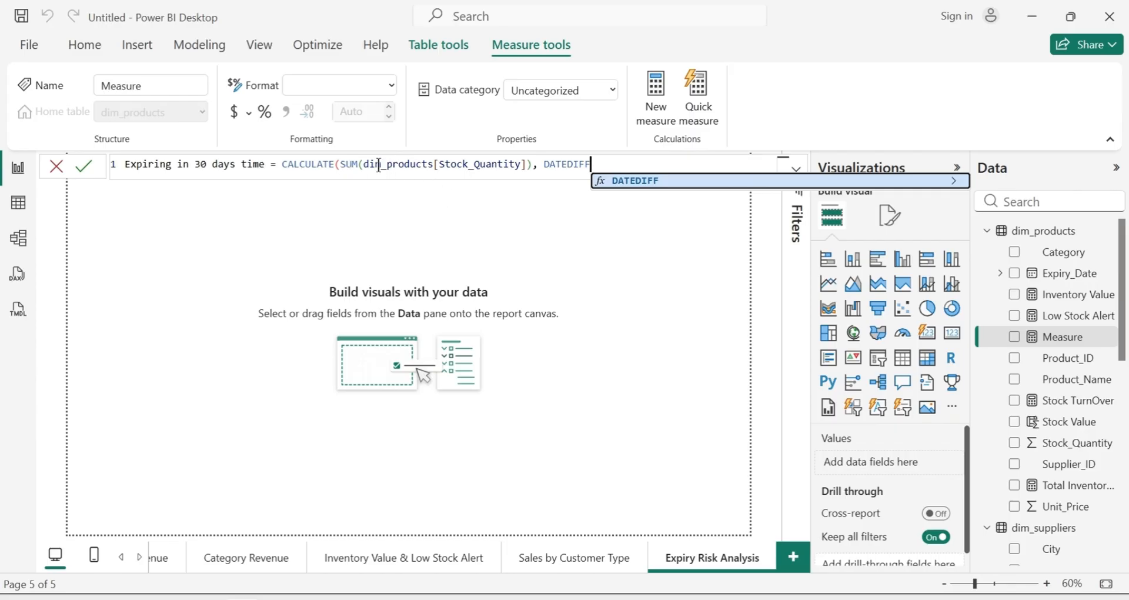
text(()
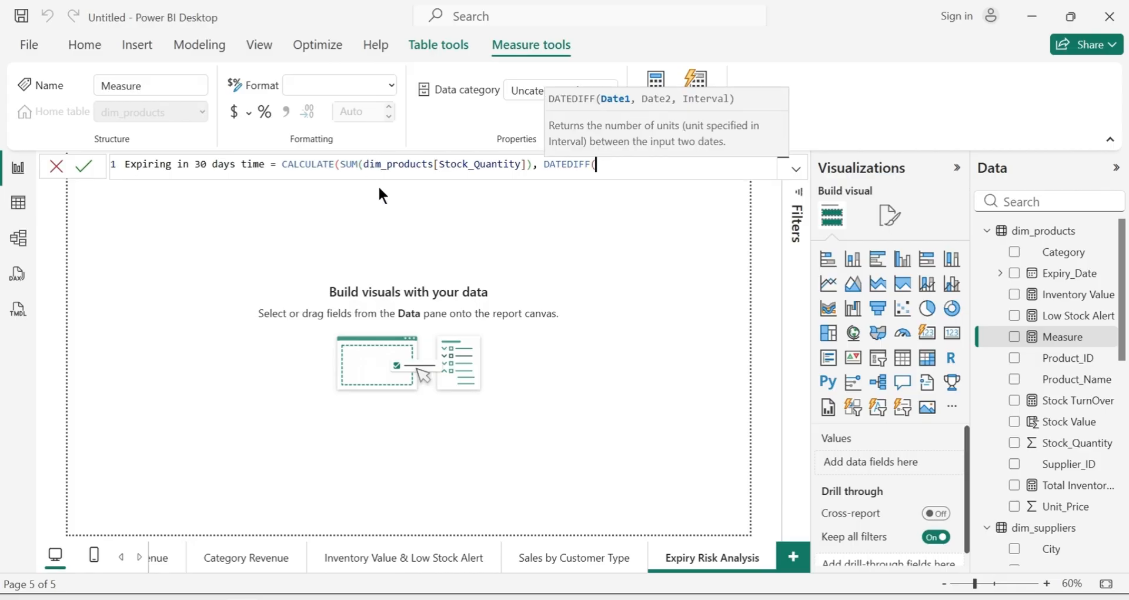
text(TODAY)
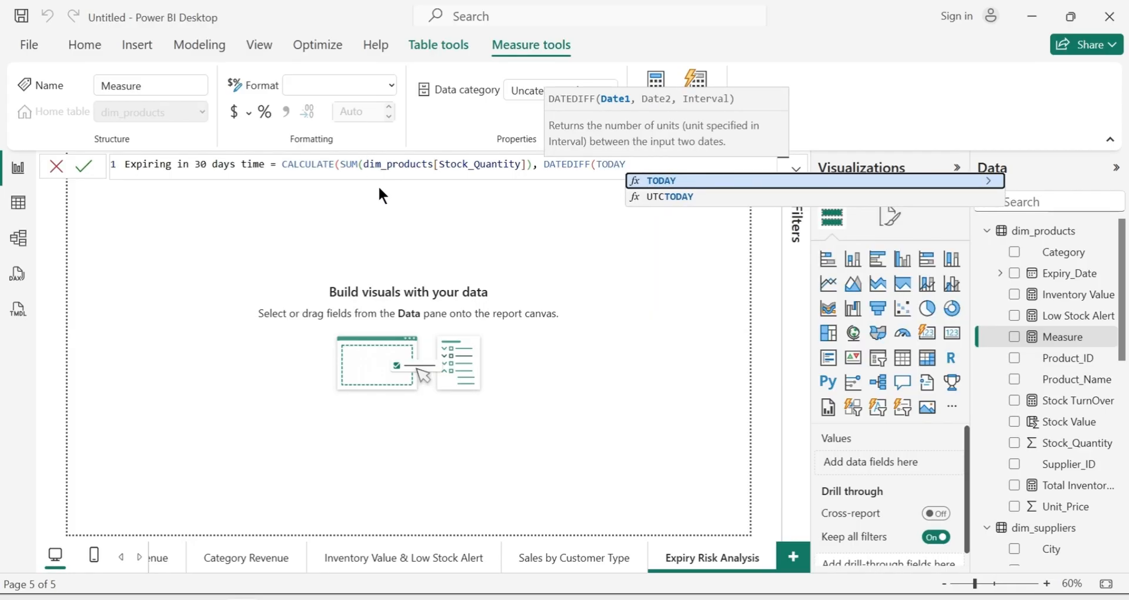
text(())
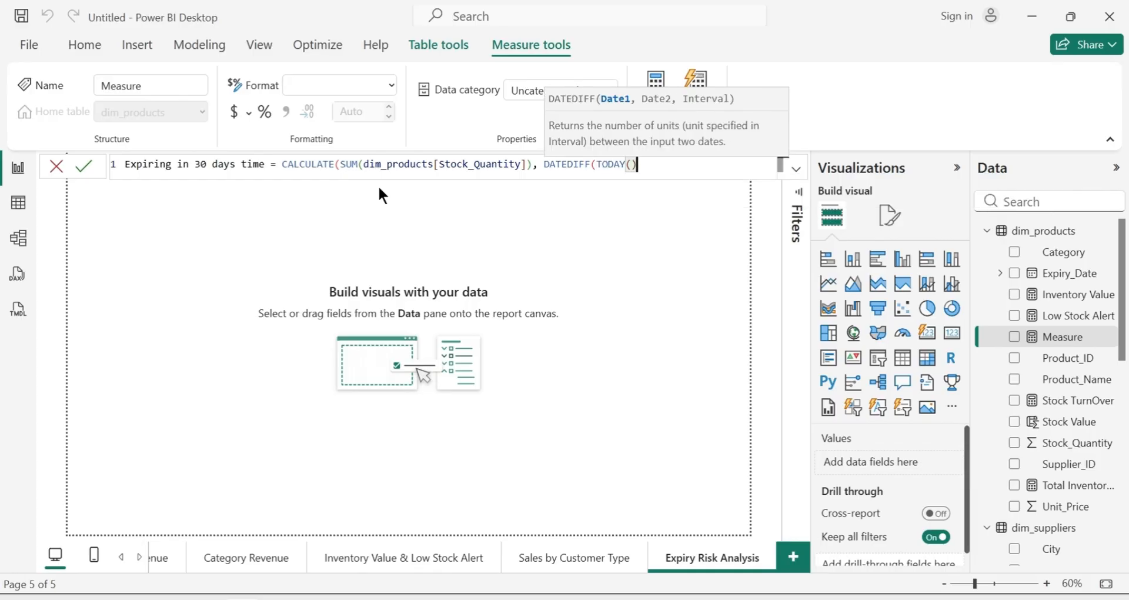
text(,)
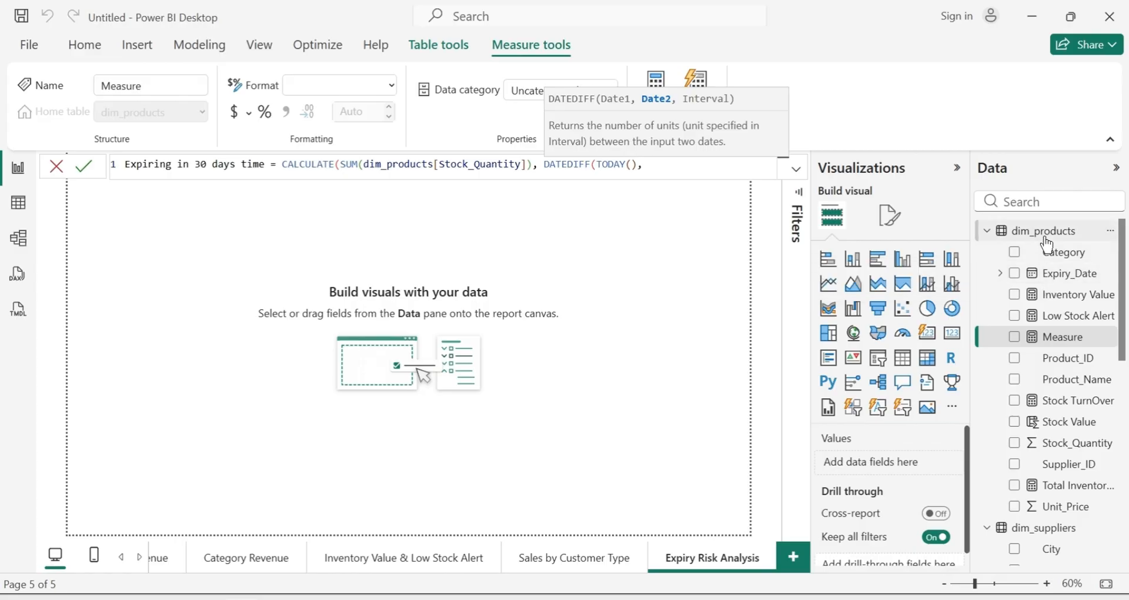
text(DIM)
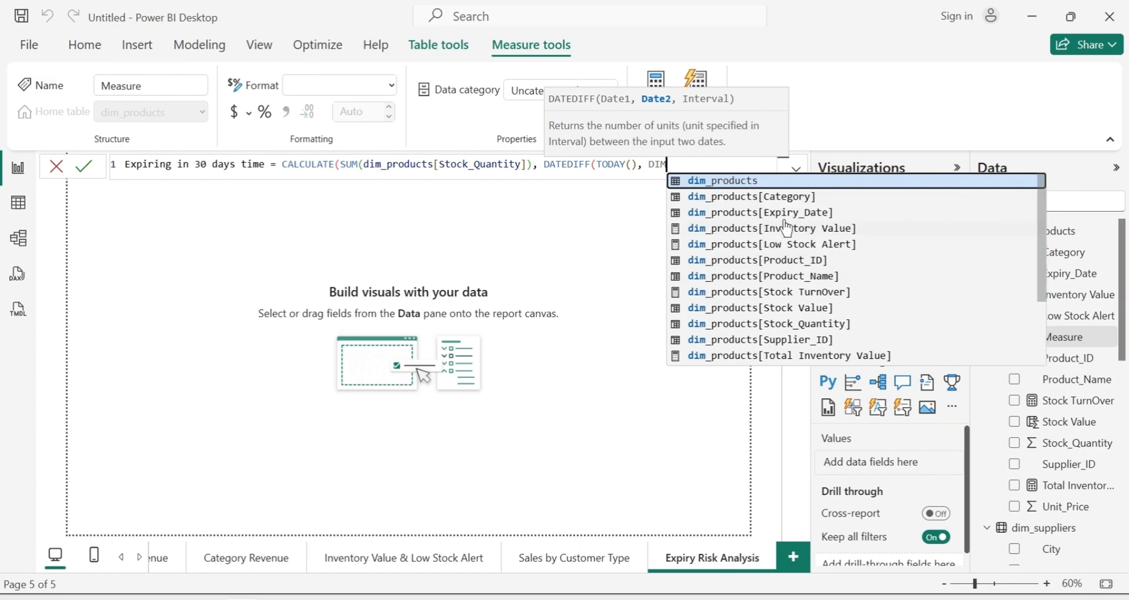
click(772, 215)
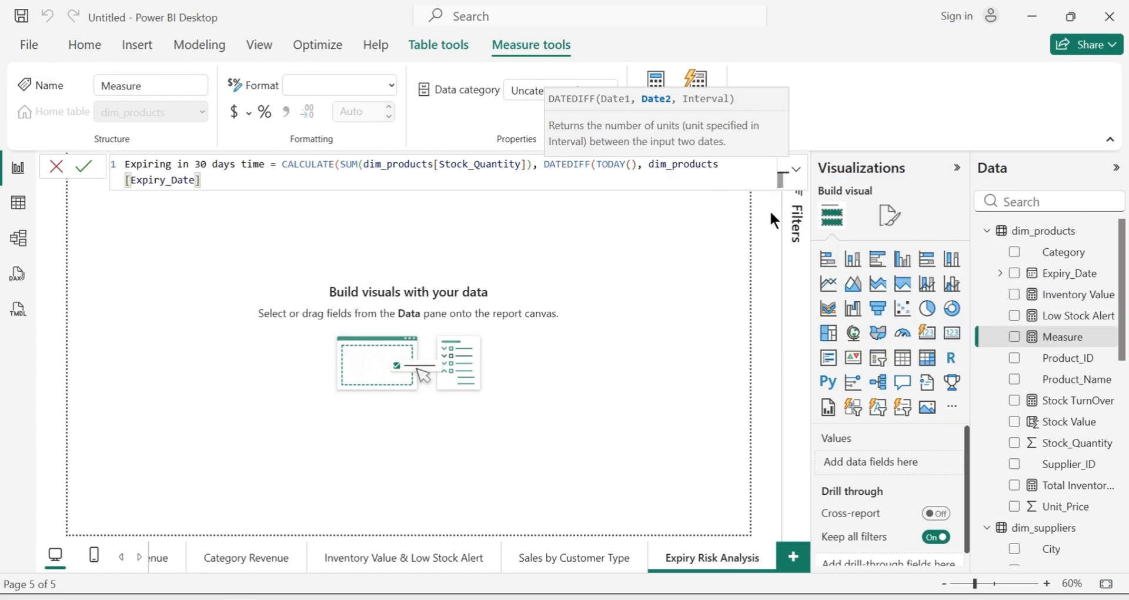
text(,)
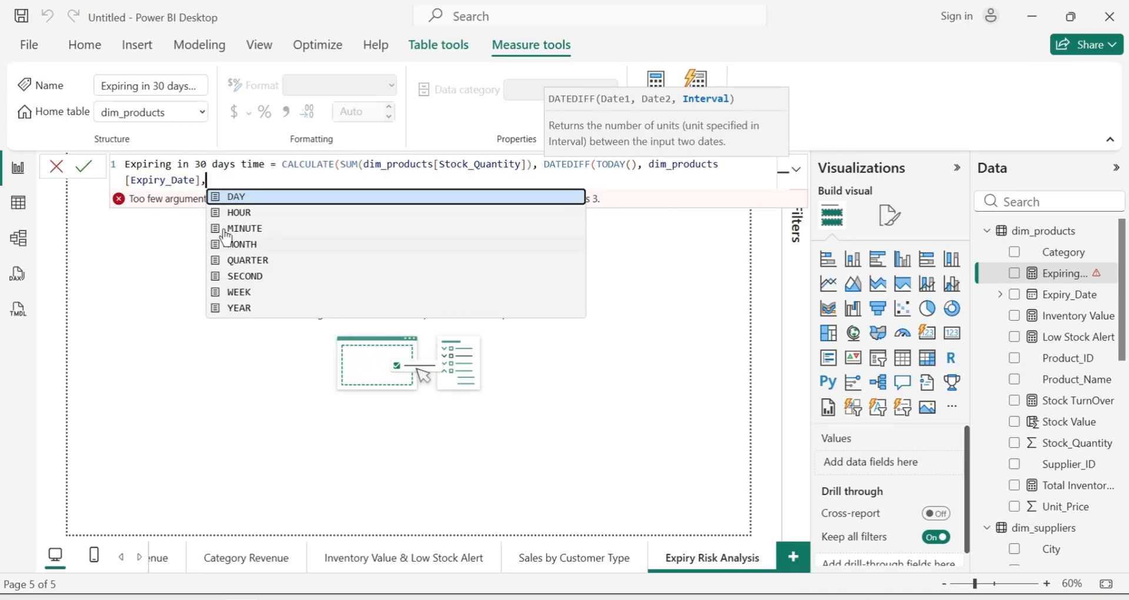
click(274, 198)
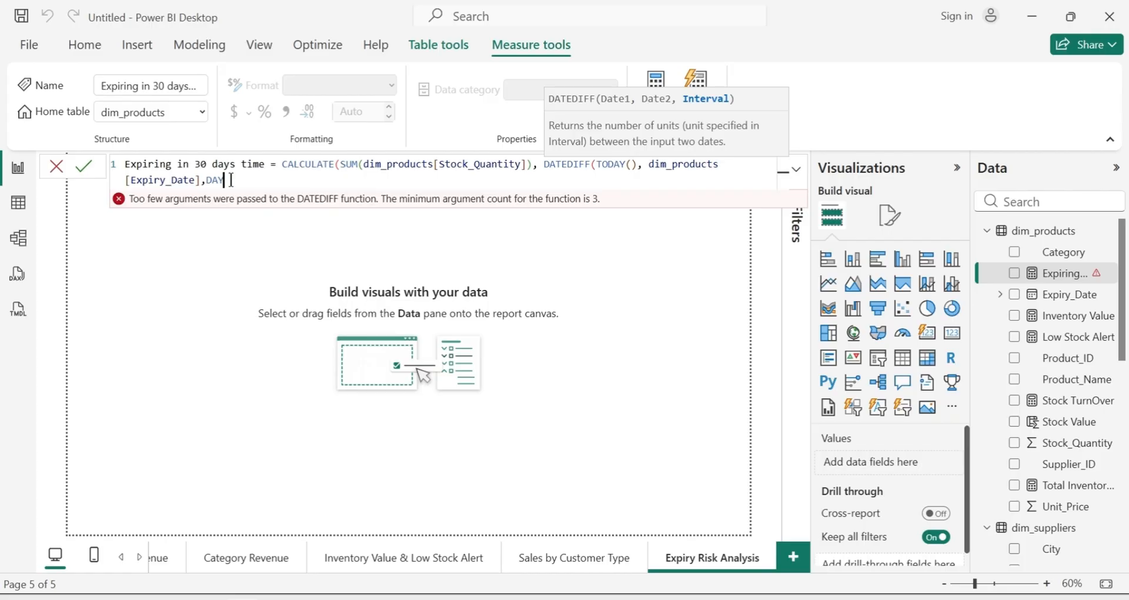
text())
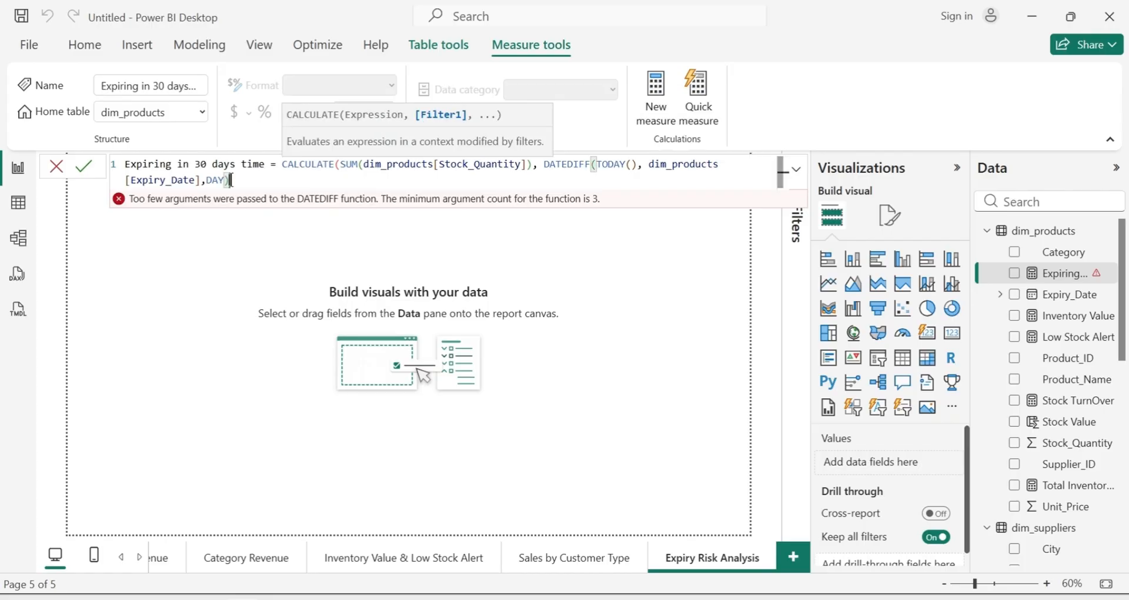
Complete the filter condition with <=30, close the CALCULATE formula and commit the measure
text(<=30)
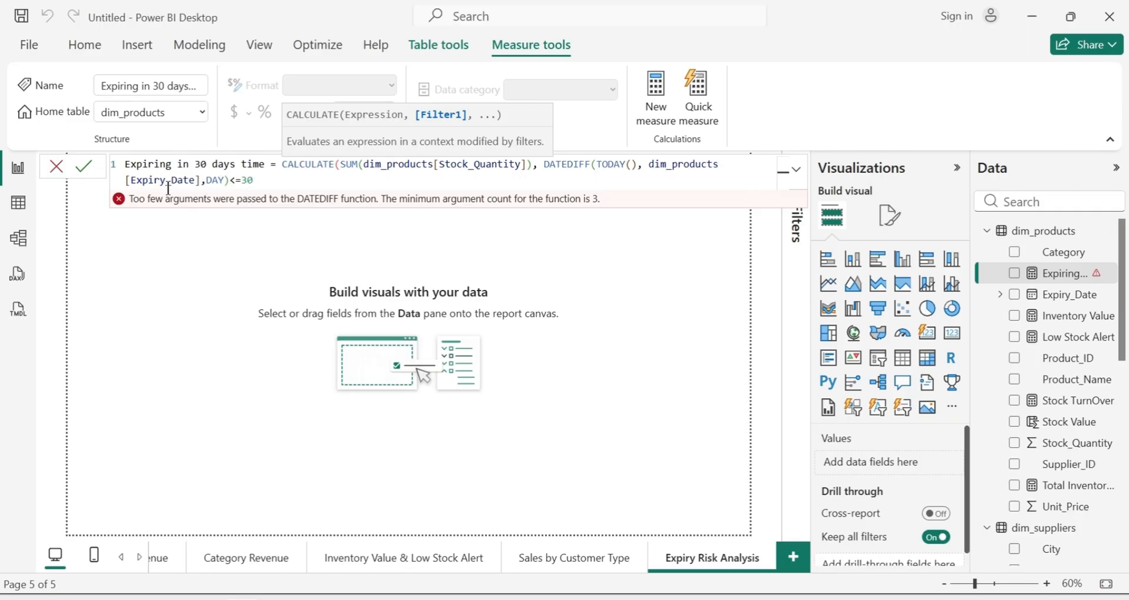
mouse_move(362, 208)
text())
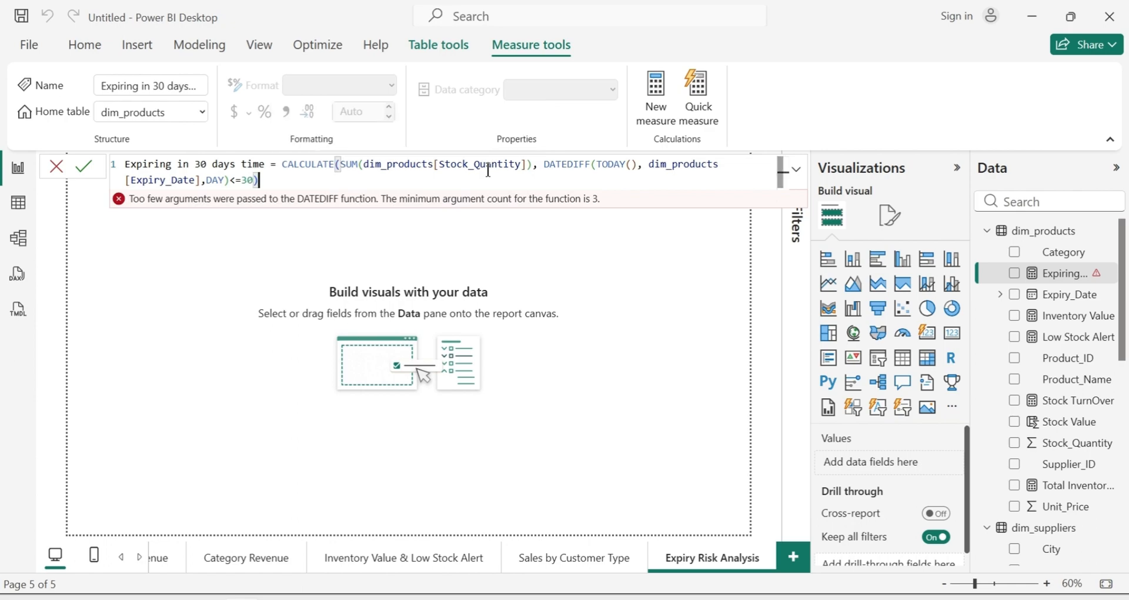
key(Return)
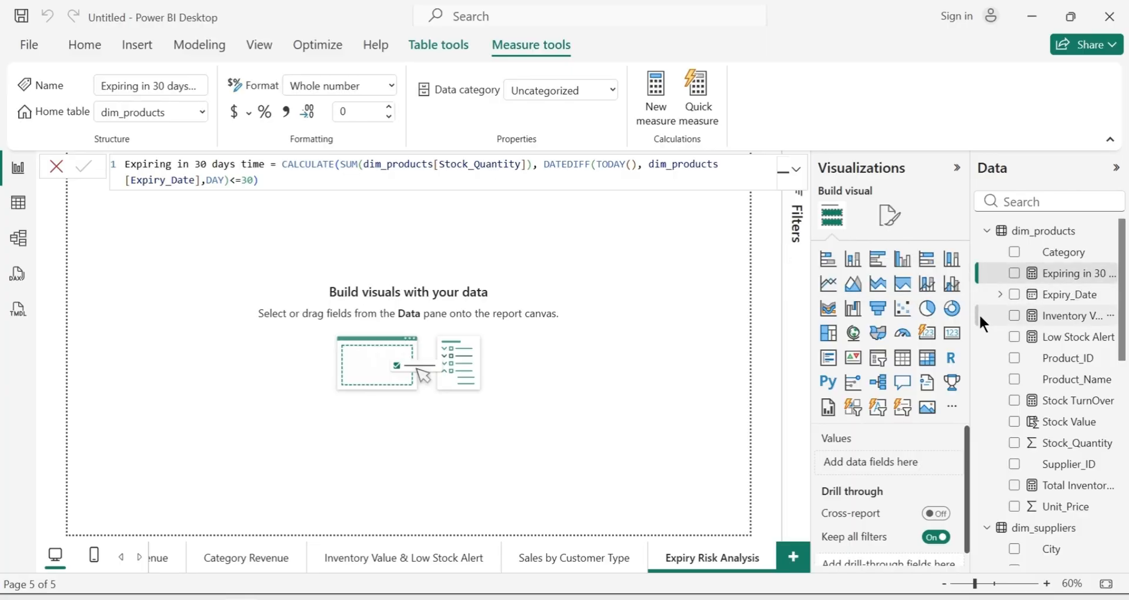
Add a card visual to the Expiry Risk Analysis page showing the Expiring in 30 days time measure
click(951, 337)
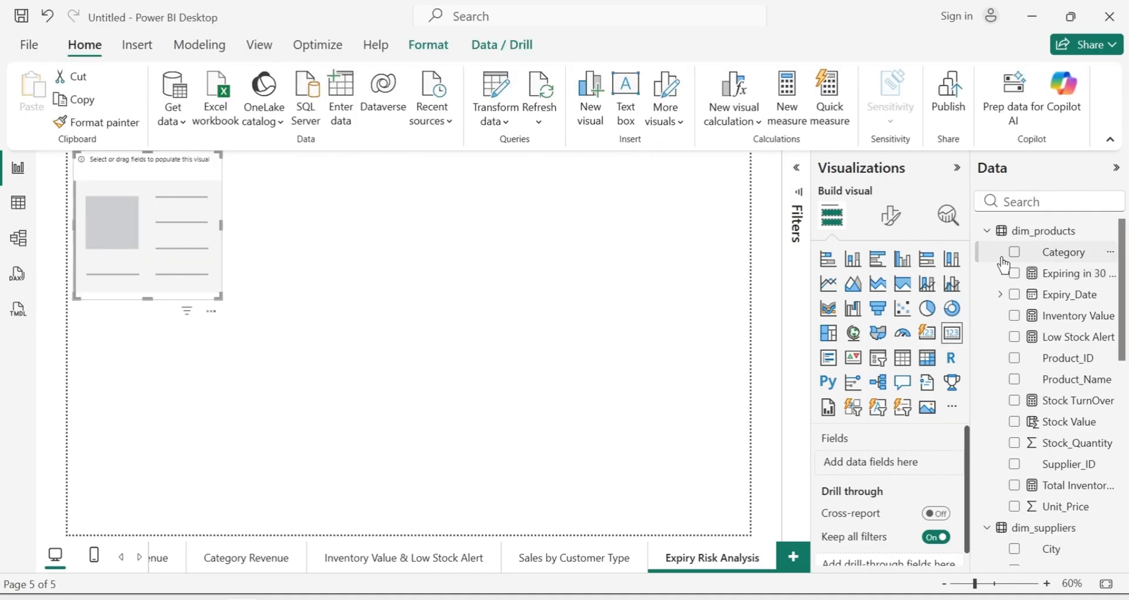
click(1014, 273)
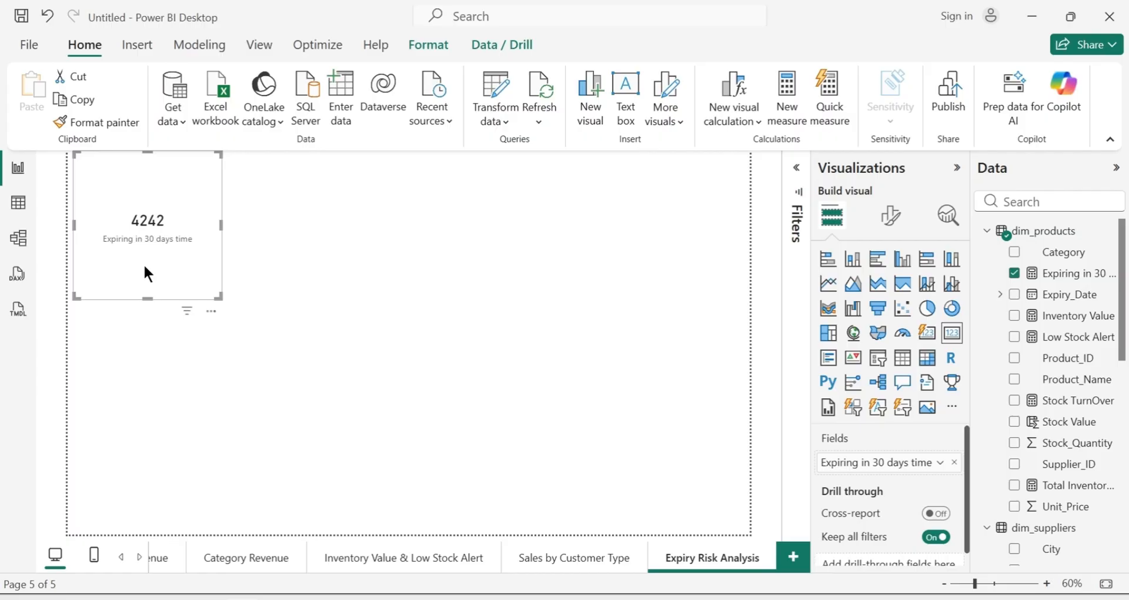
click(185, 274)
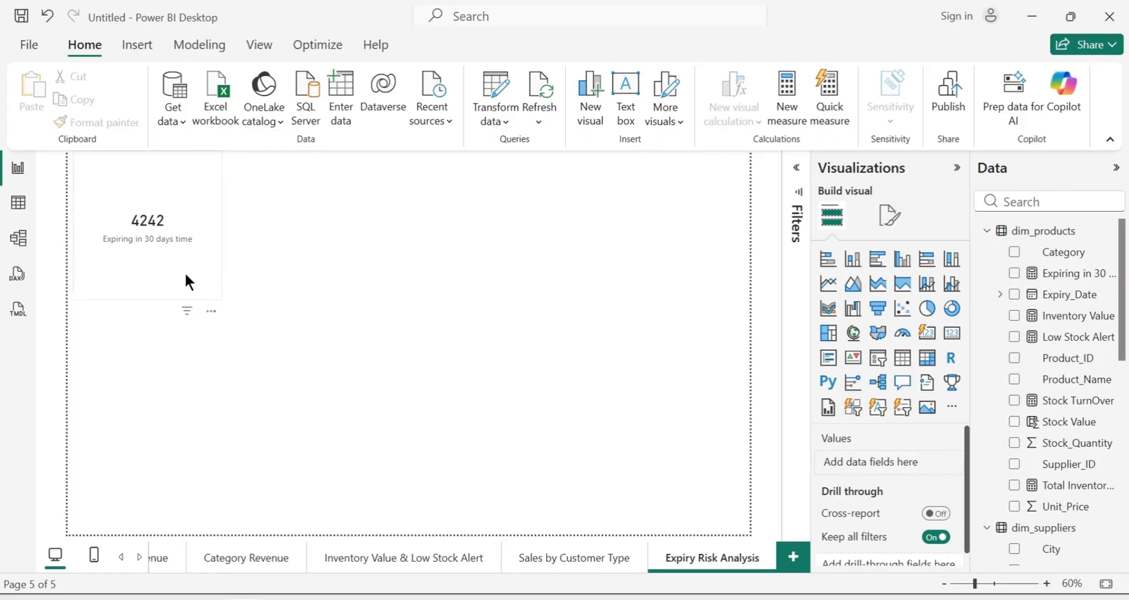
Move the Expiring in 30 days time card flush against the upper-left corner of the Expiry Risk Analysis page
click(185, 274)
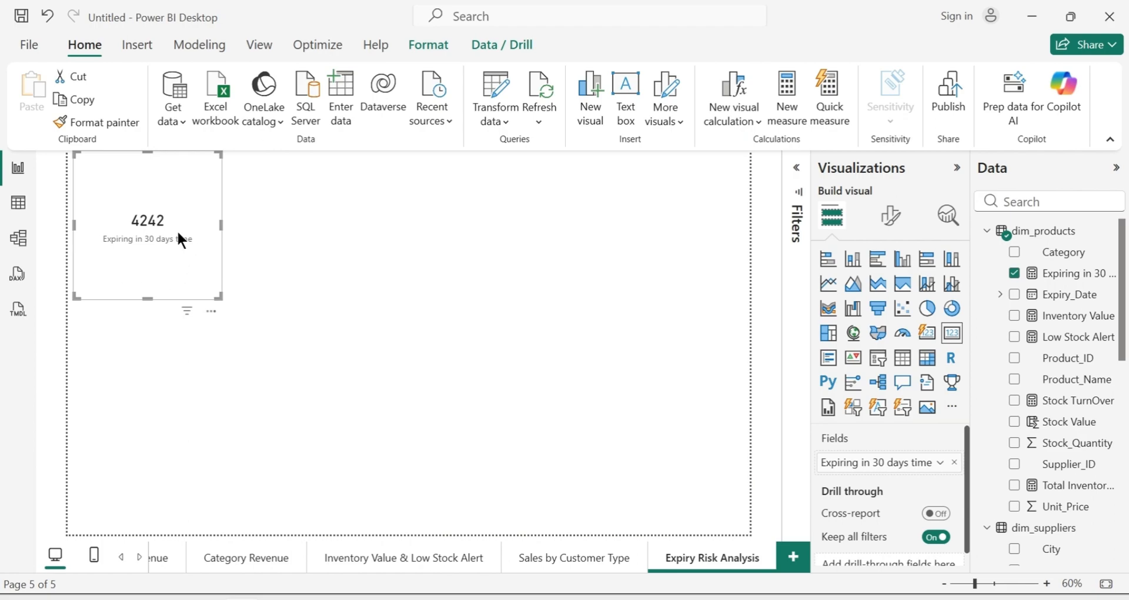
drag(190, 260, 174, 257)
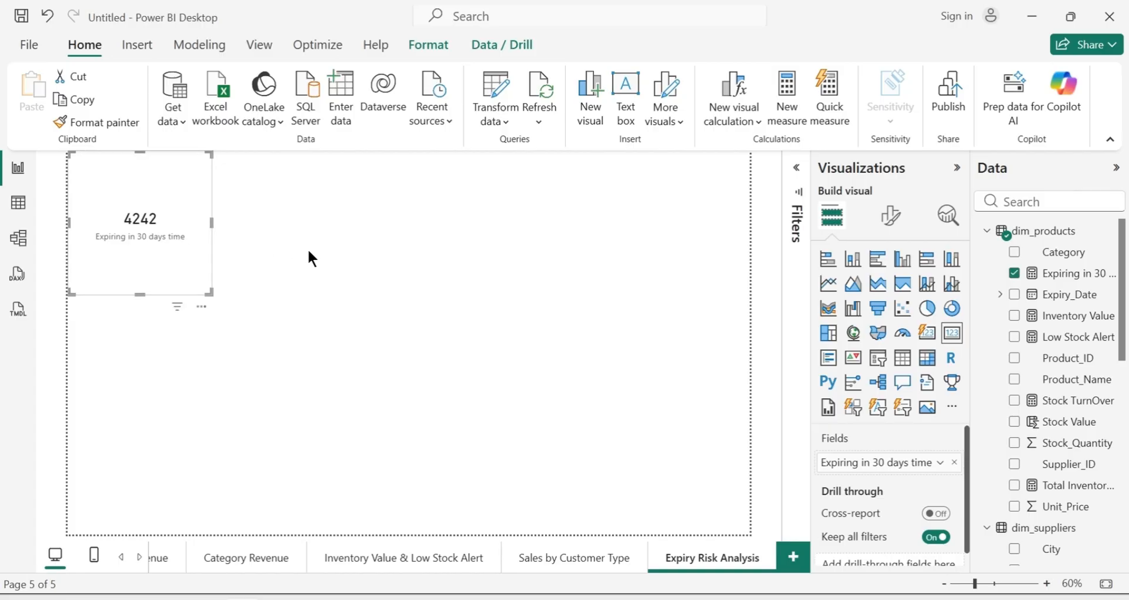
click(357, 258)
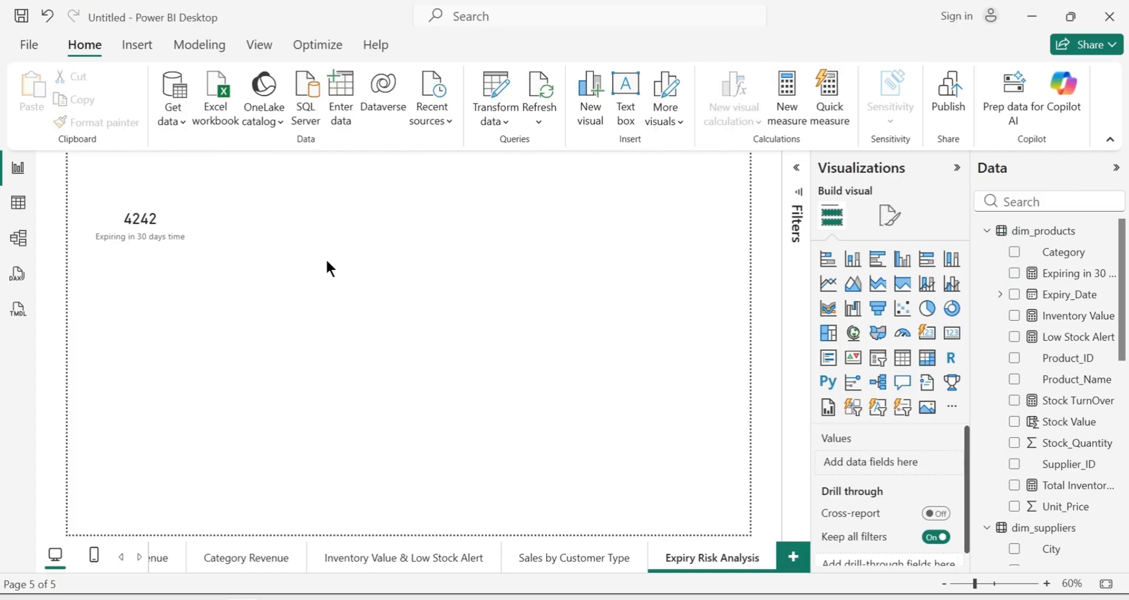
click(166, 270)
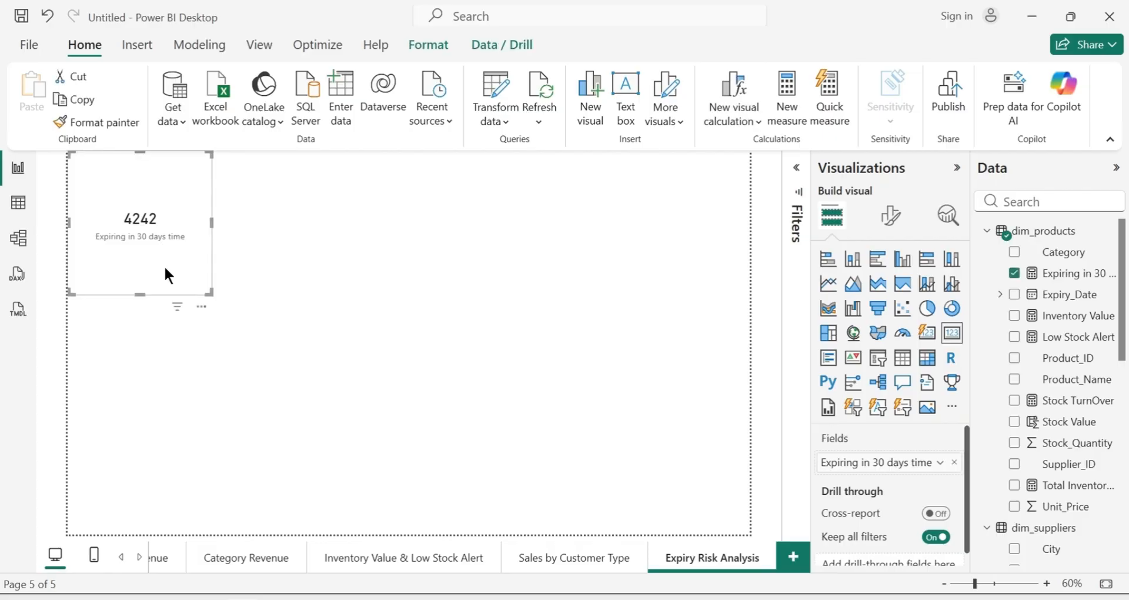
click(509, 246)
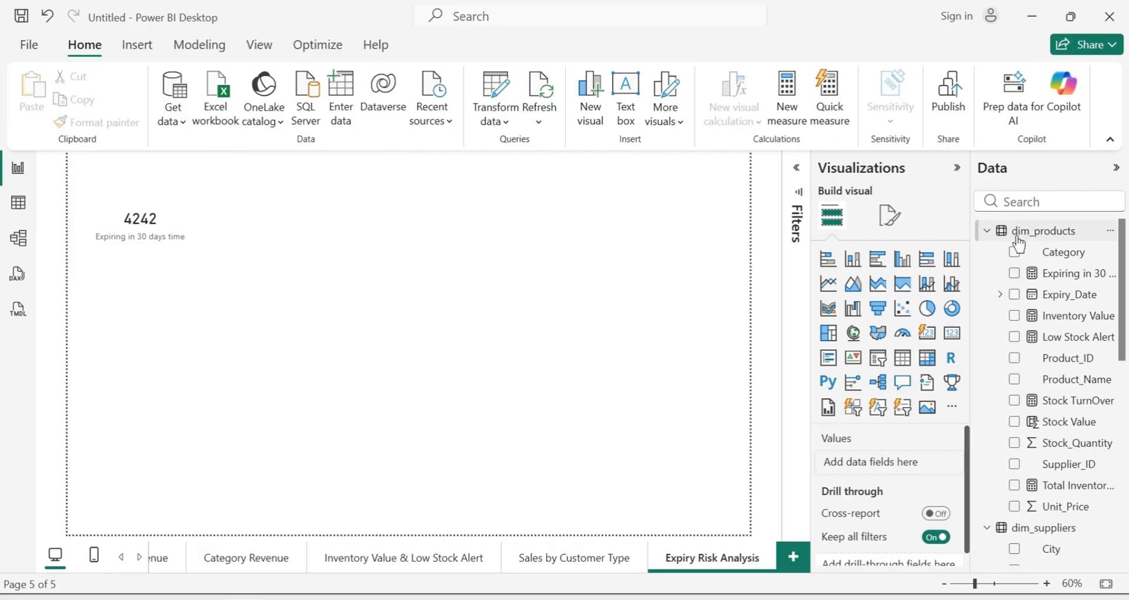
Create a measure named Expiry Risk Value in dim_products, beginning its formula with CALCULATE([Total Inventory Value], and leaving it open for a filter
right_click(1061, 234)
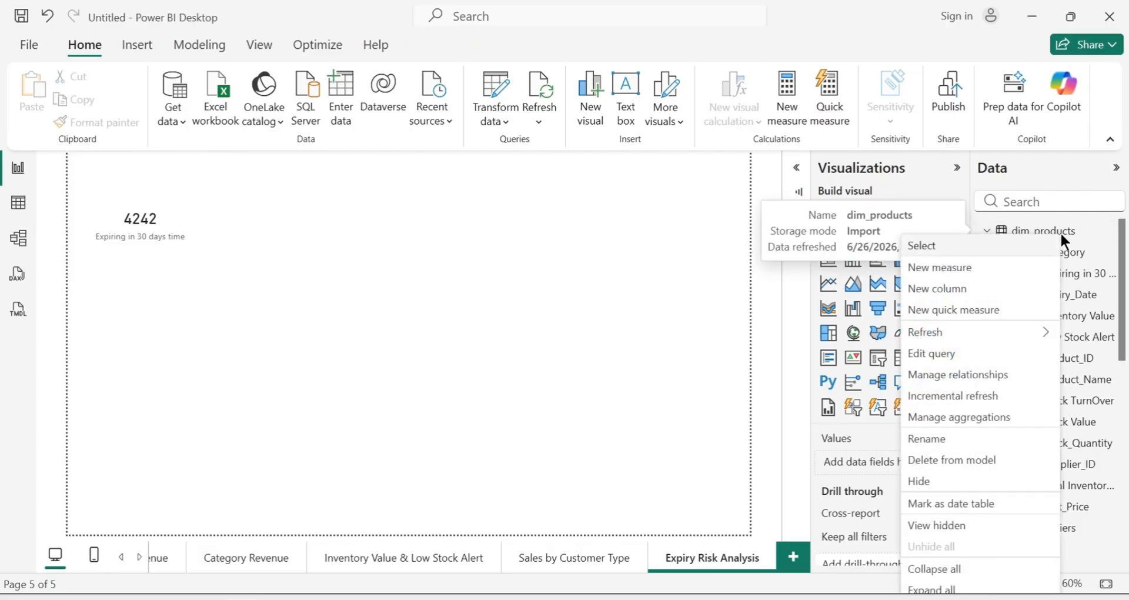
click(999, 271)
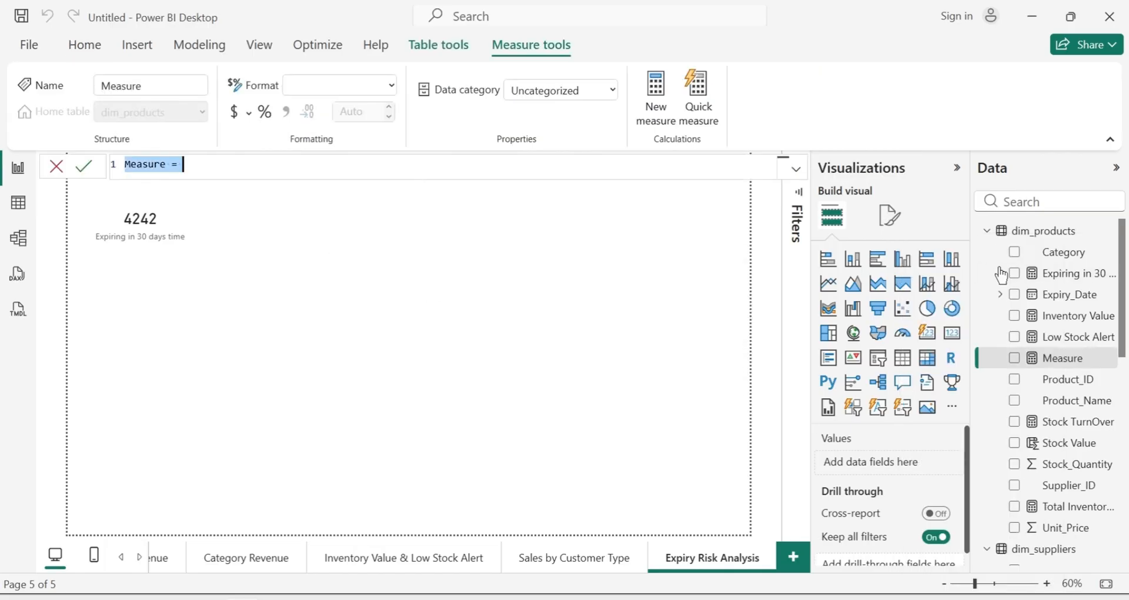
text(Expiry)
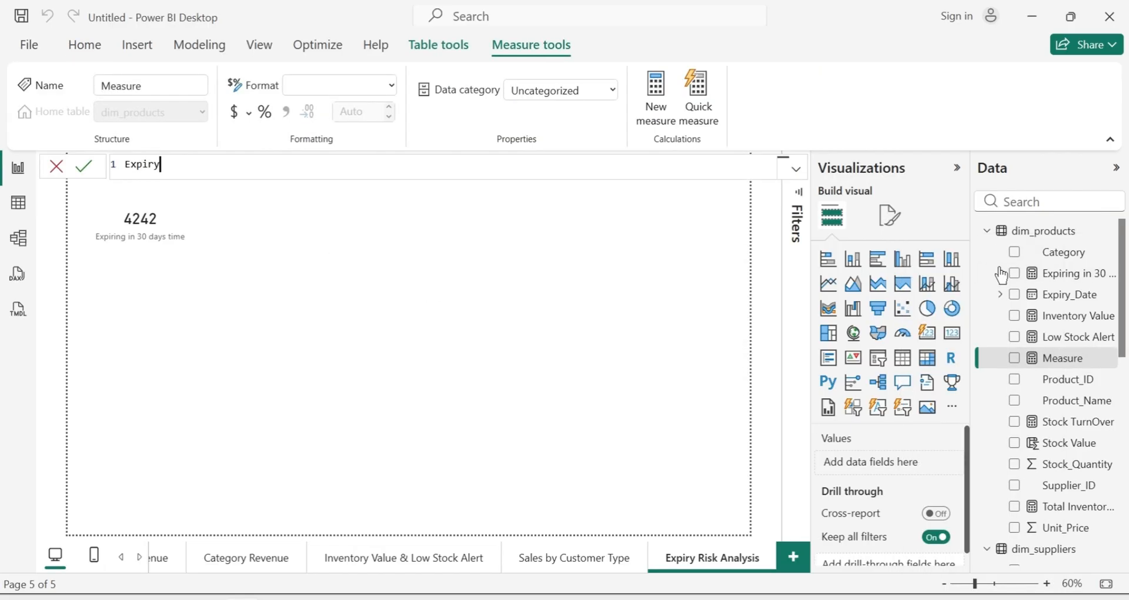
text( Risk Value = CALCULATE)
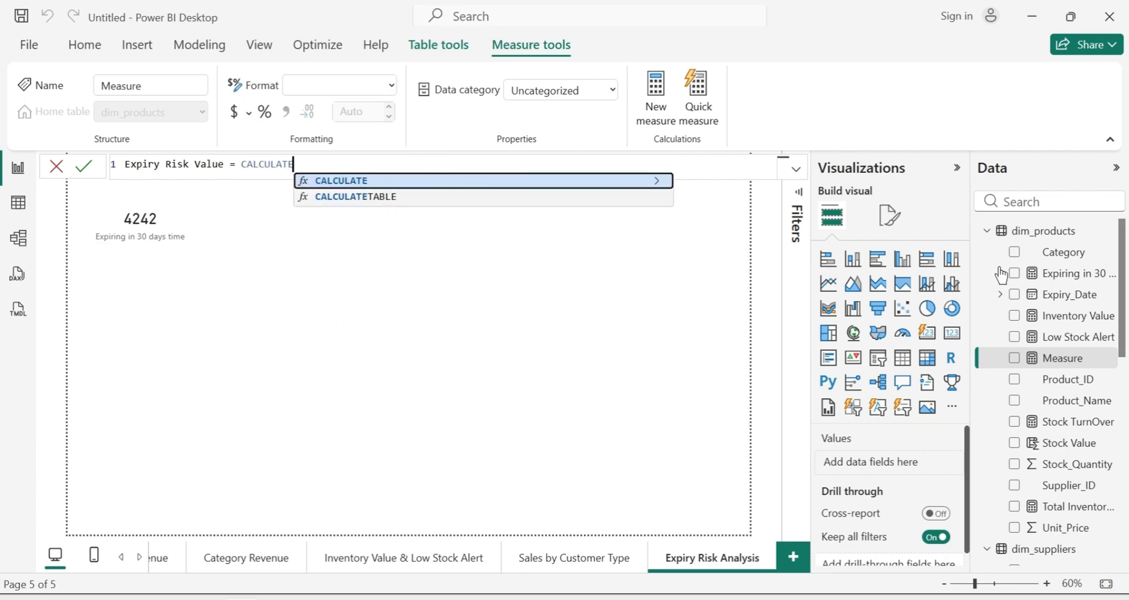
text(()
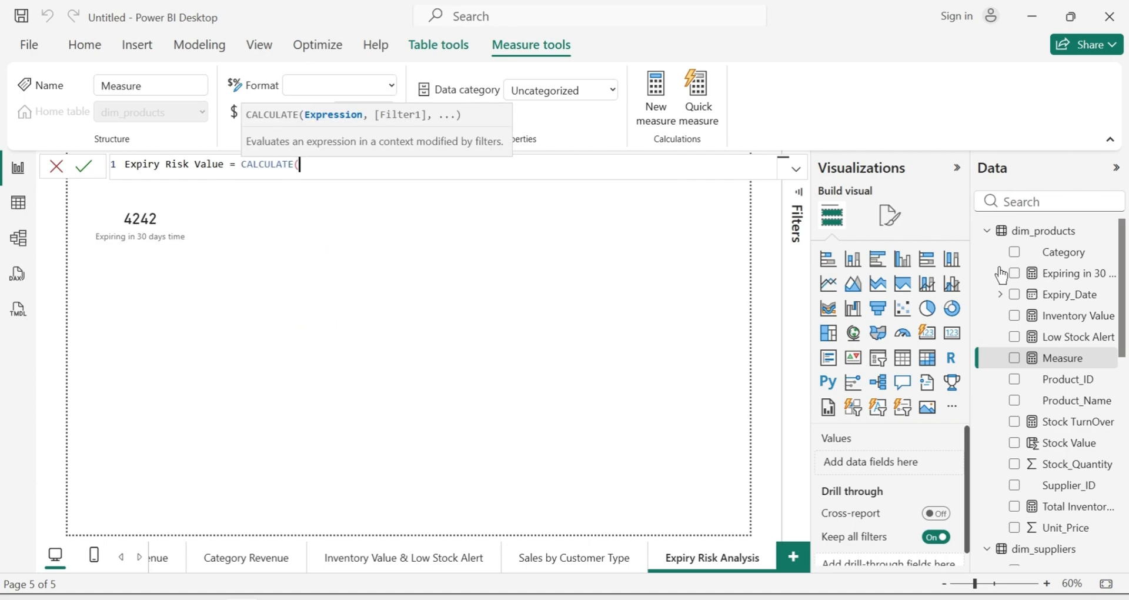
text([)
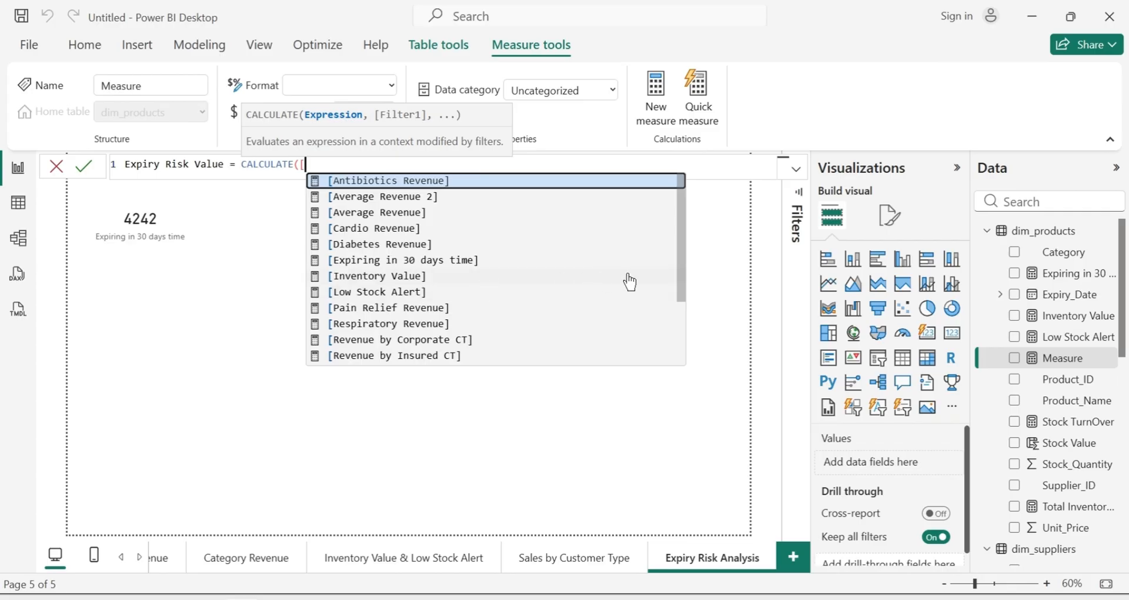
drag(679, 281, 679, 353)
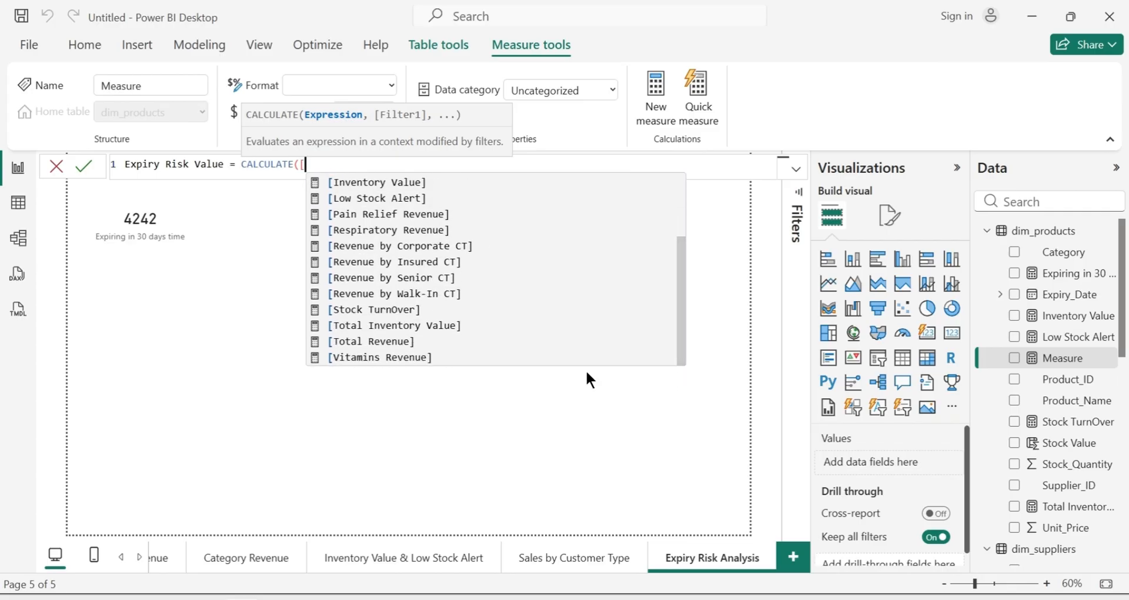
click(464, 325)
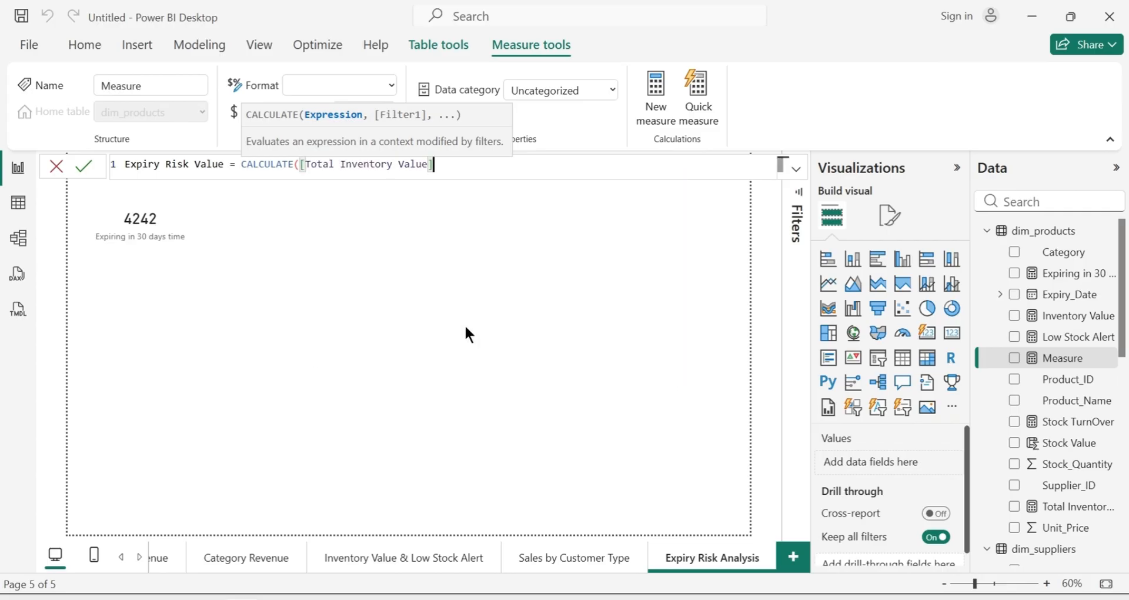
text(,)
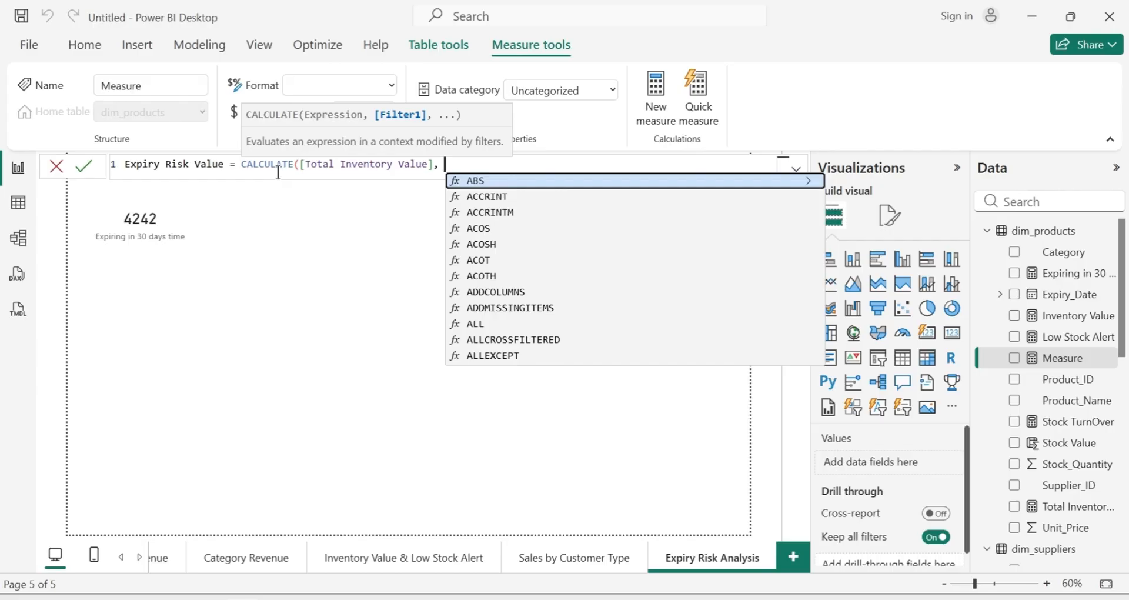
Add DATEDIFF(TODAY(), dim_products[Expiry_Date],DAY) as the filter expression of the Expiry Risk Value formula
text(DATE)
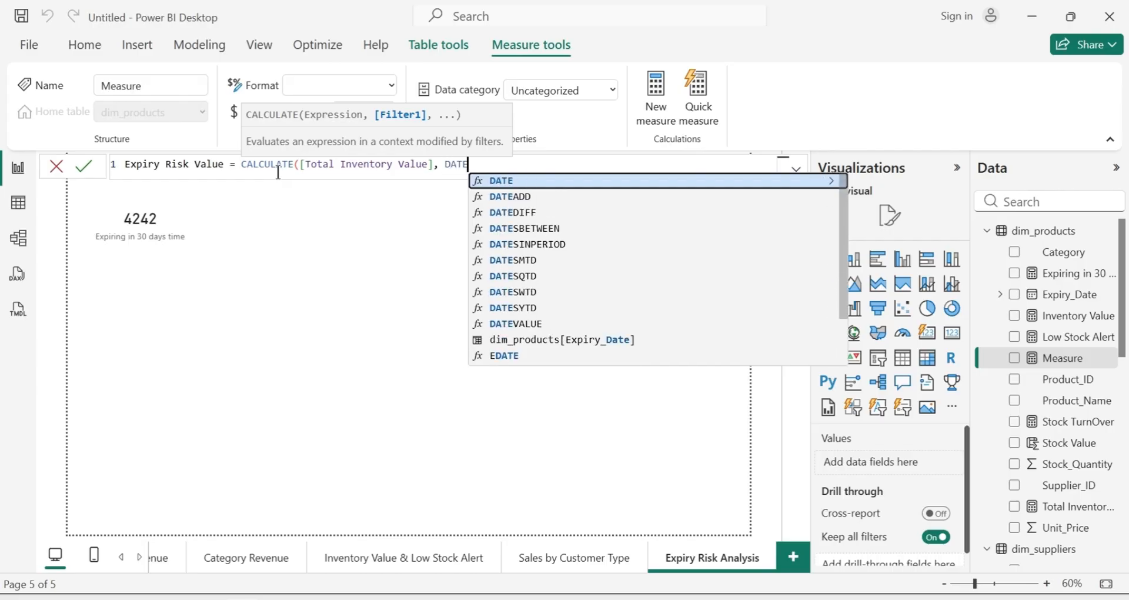
text(DIFF()
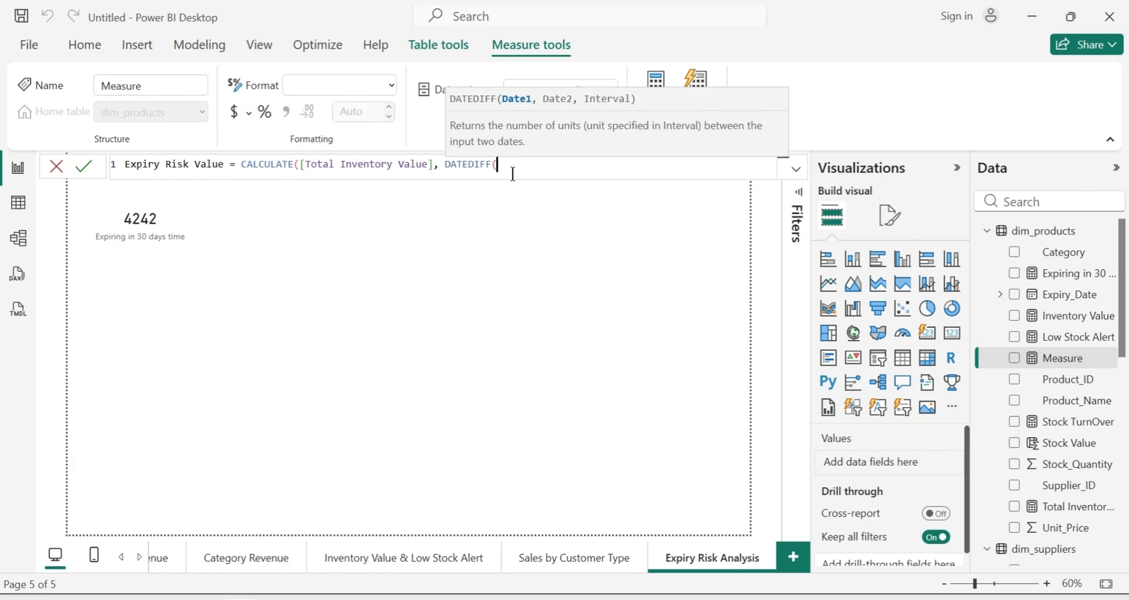
text(TODAY(),)
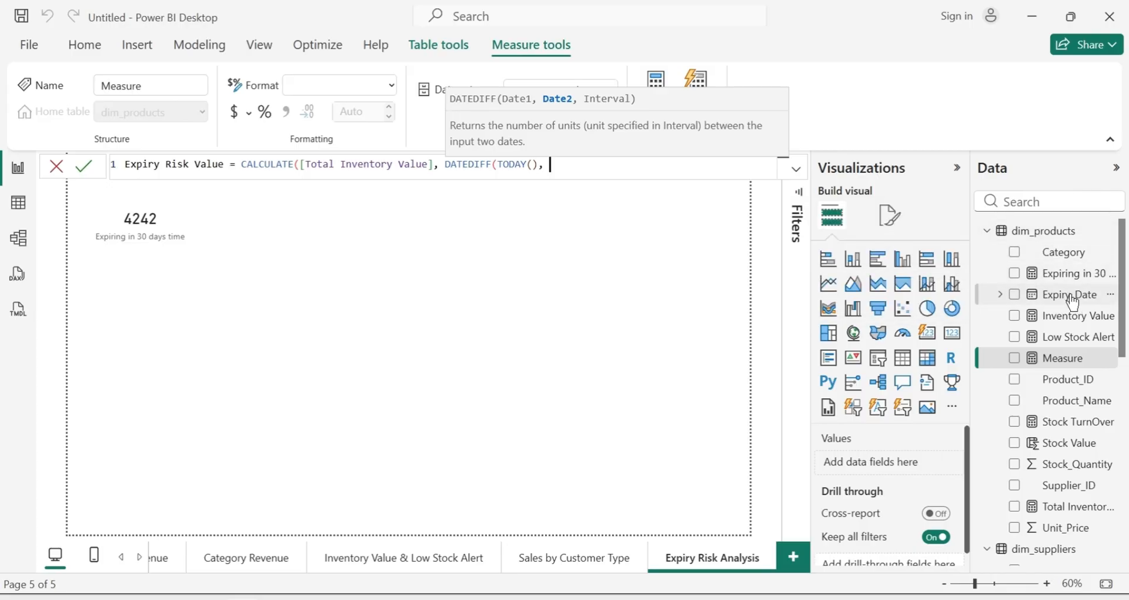
text(DIM)
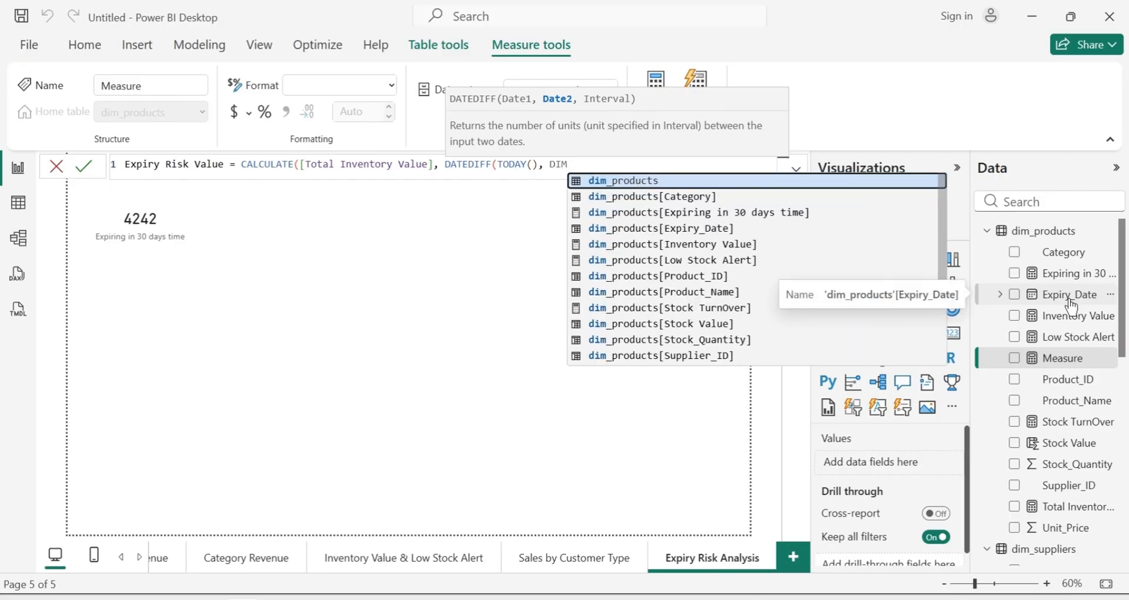
click(703, 231)
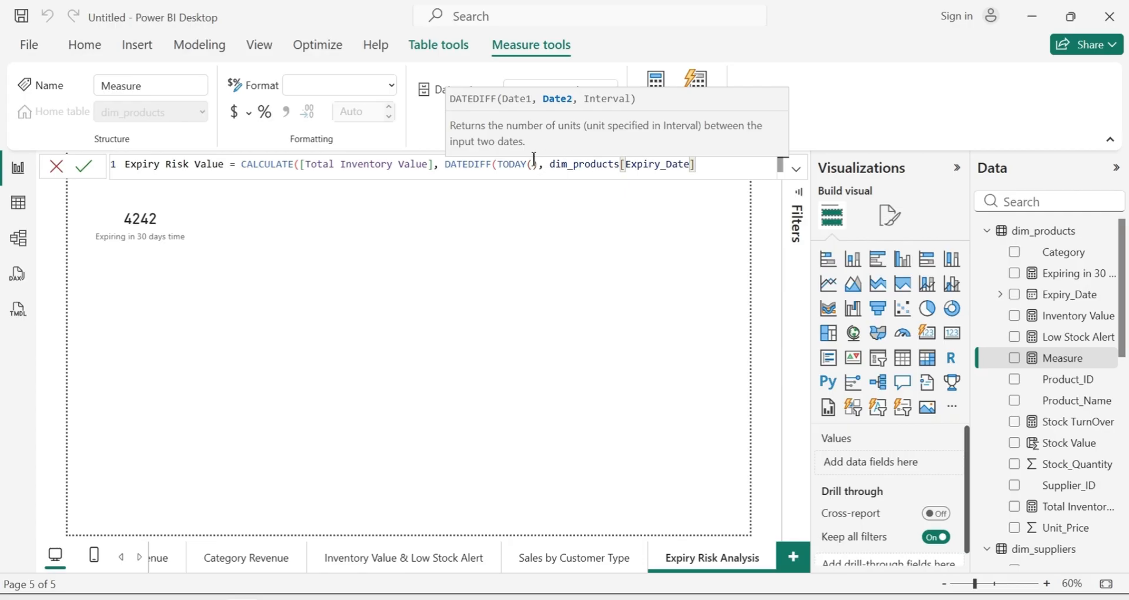
text(,)
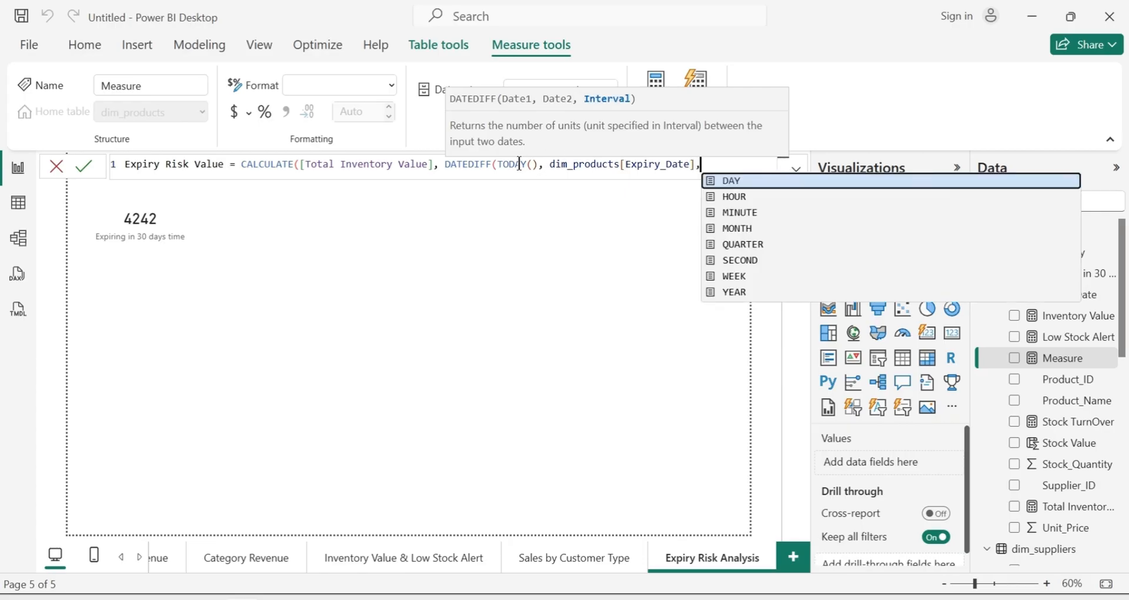
click(779, 178)
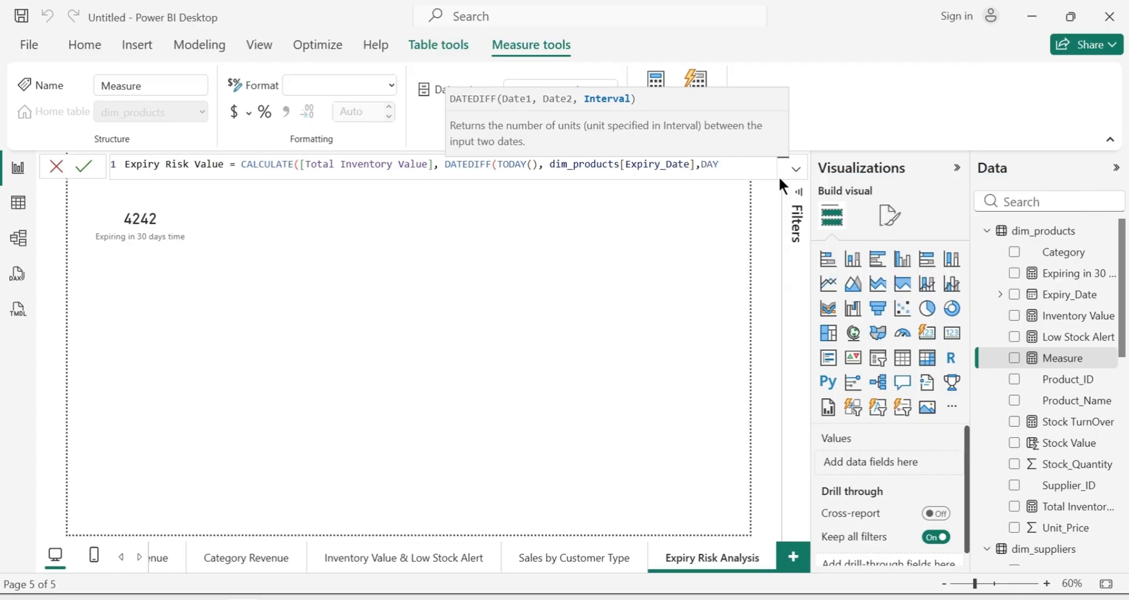
text())
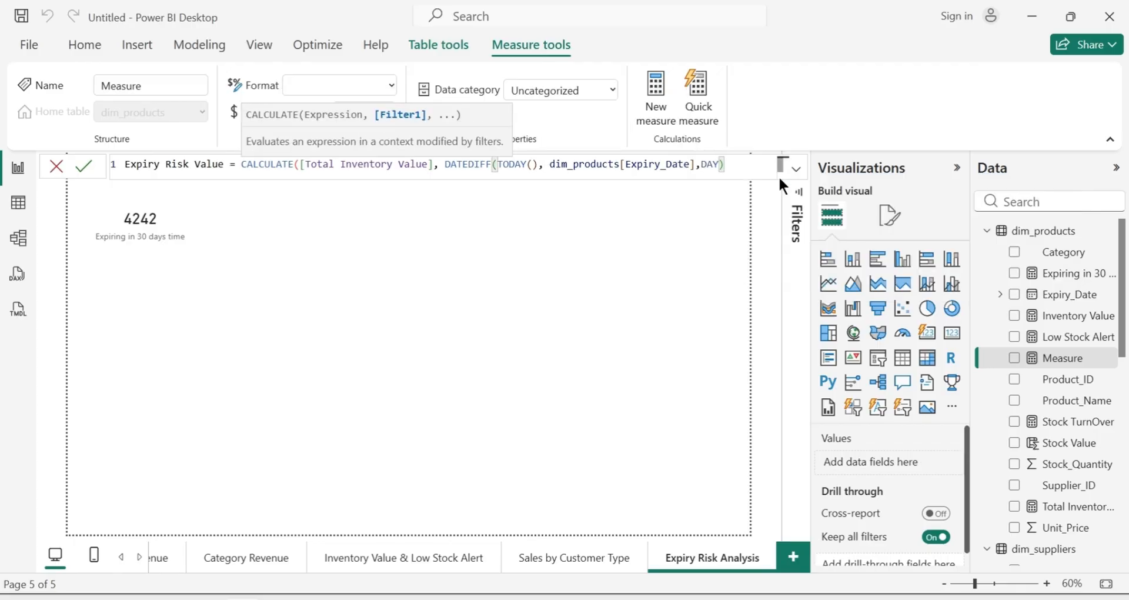
Complete the Expiry Risk Value filter condition with <=30, close the CALCULATE formula and commit the measure
text(<=30)
text())
key(Return)
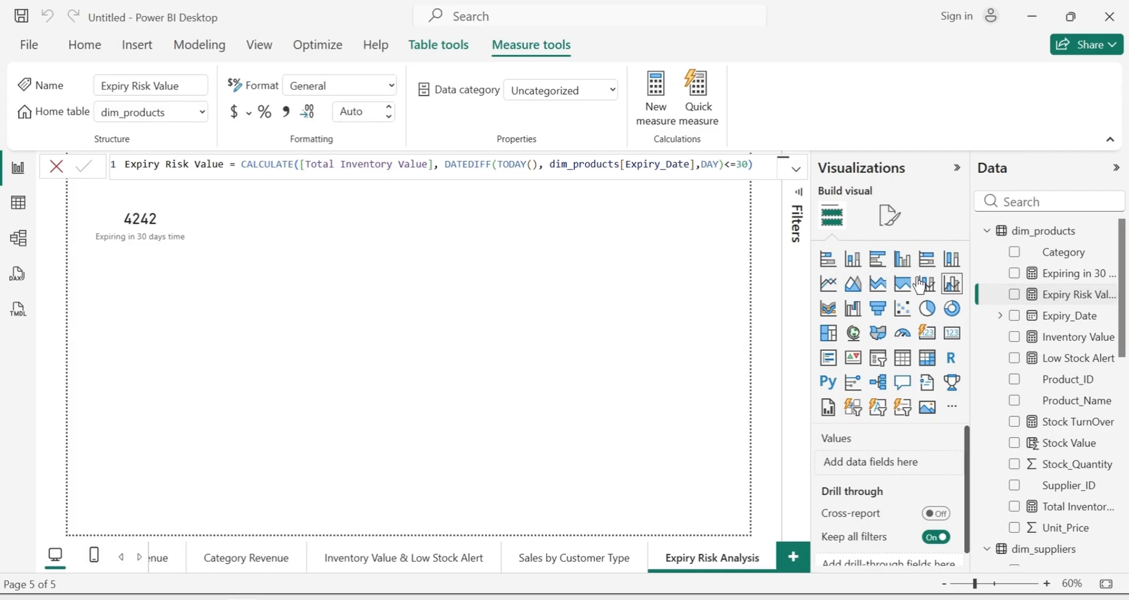
Add a card visual showing the Expiry Risk Value measure and place it beside the Expiring in 30 days time card
click(957, 341)
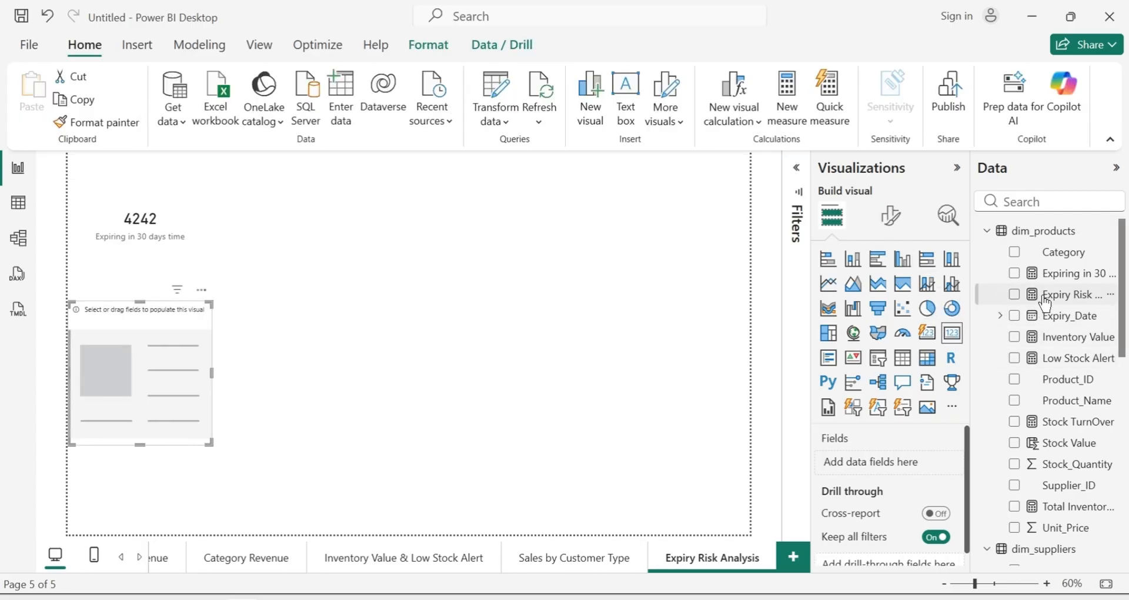
click(1015, 296)
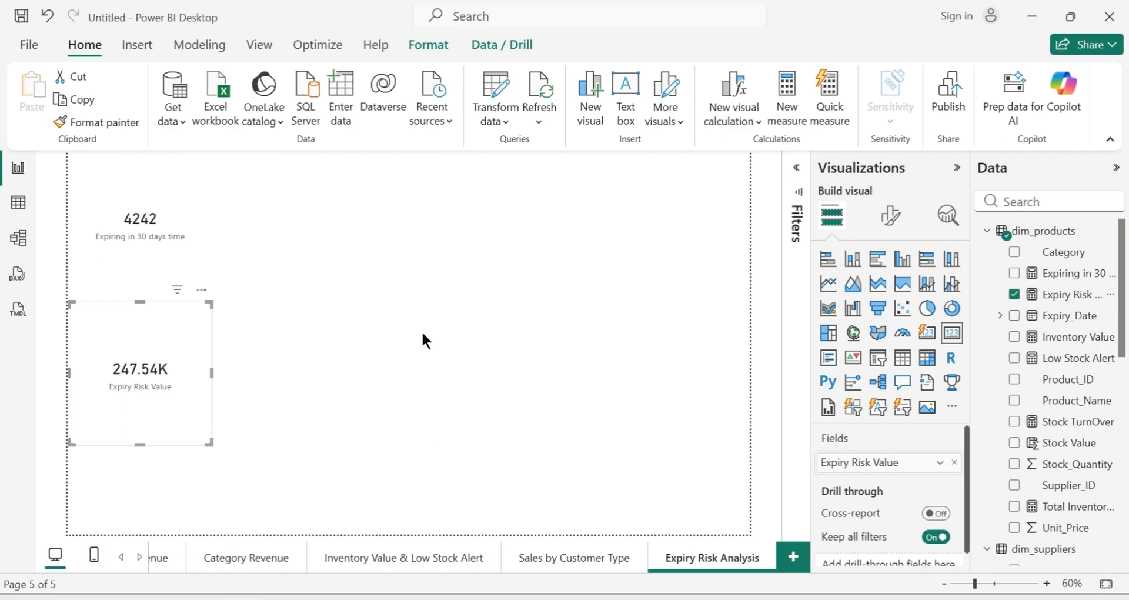
drag(157, 341, 329, 189)
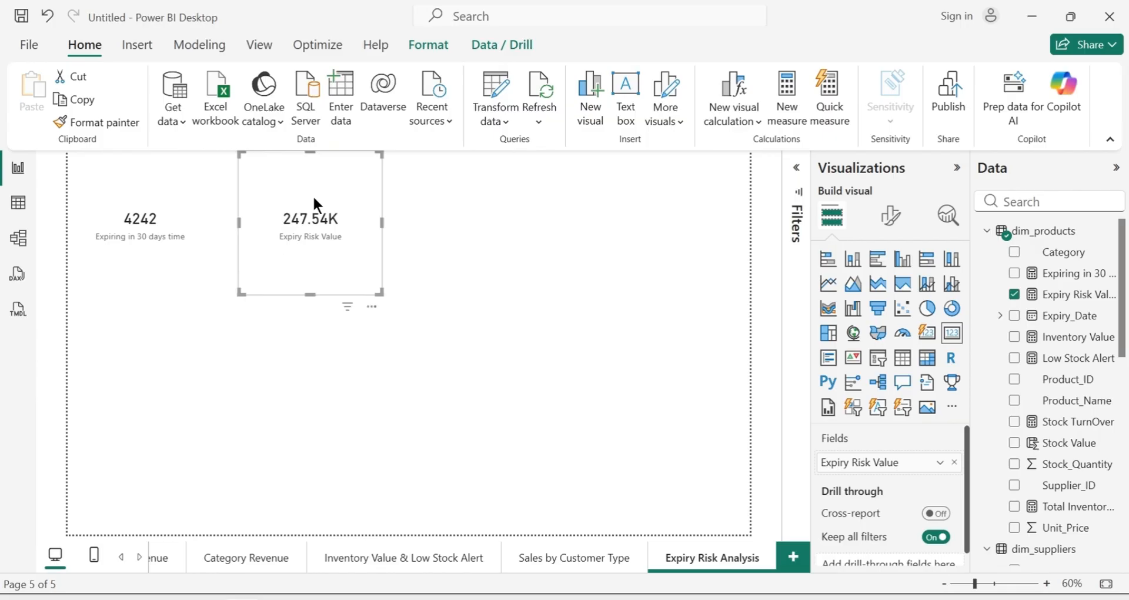
click(168, 268)
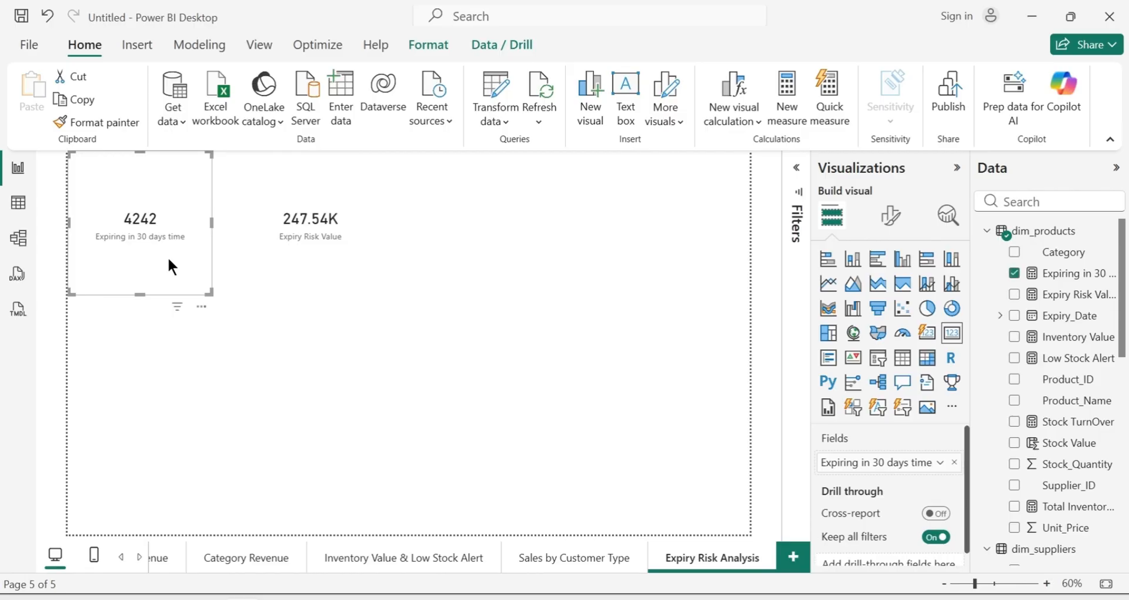
click(413, 444)
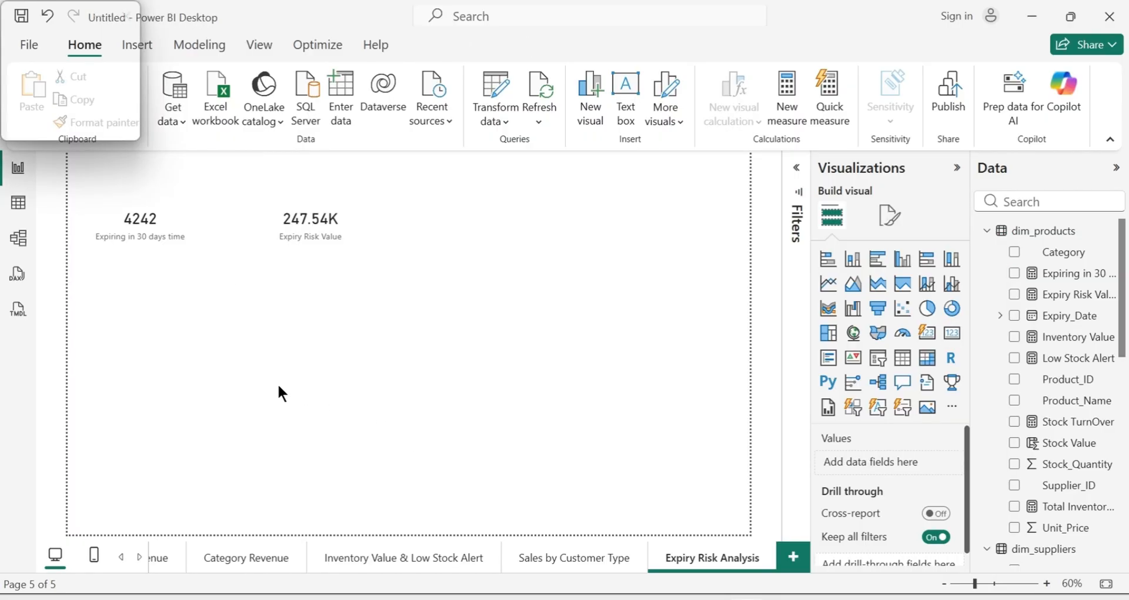
click(180, 269)
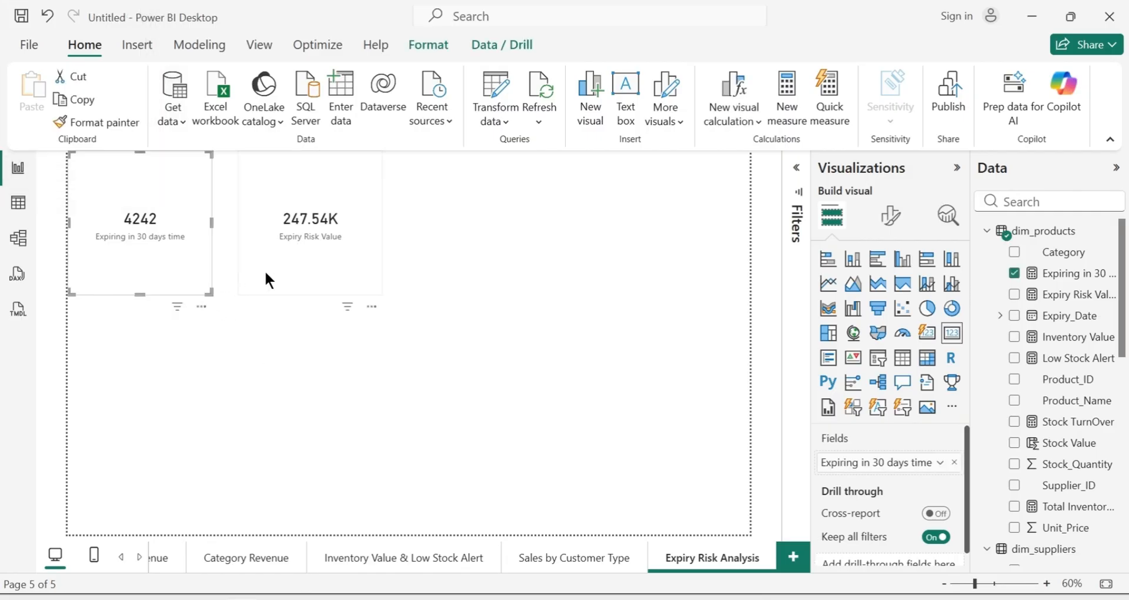
click(266, 280)
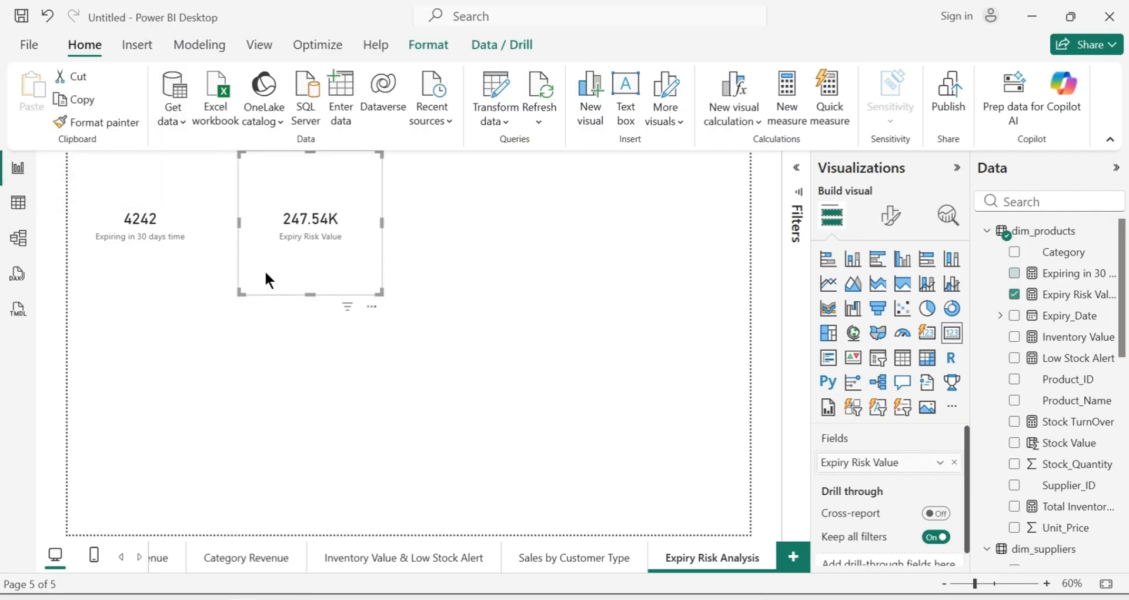
click(170, 281)
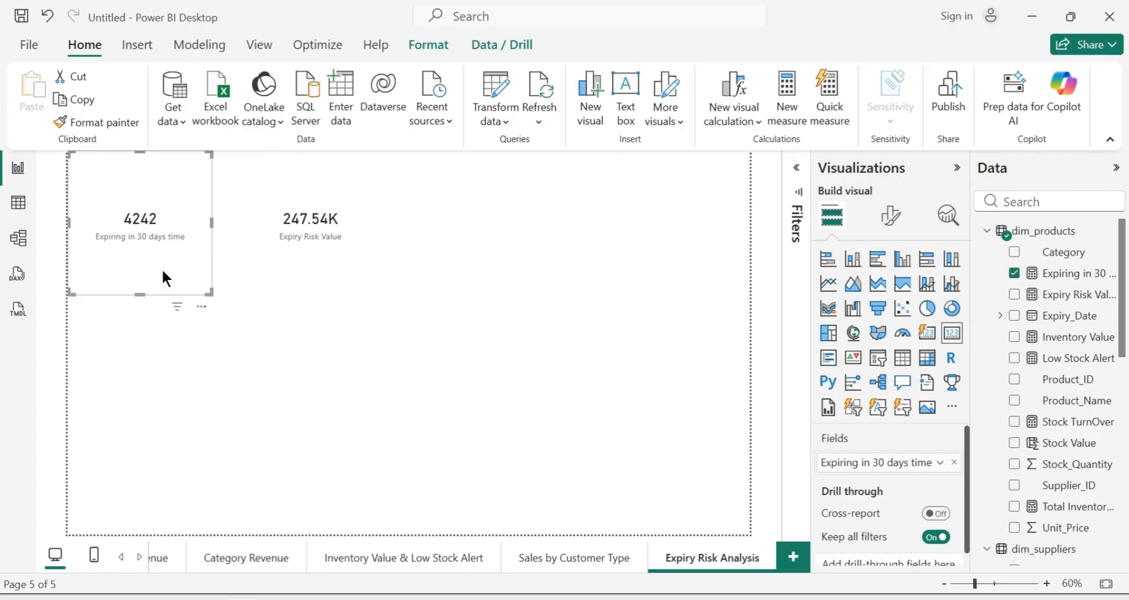
click(317, 270)
click(316, 268)
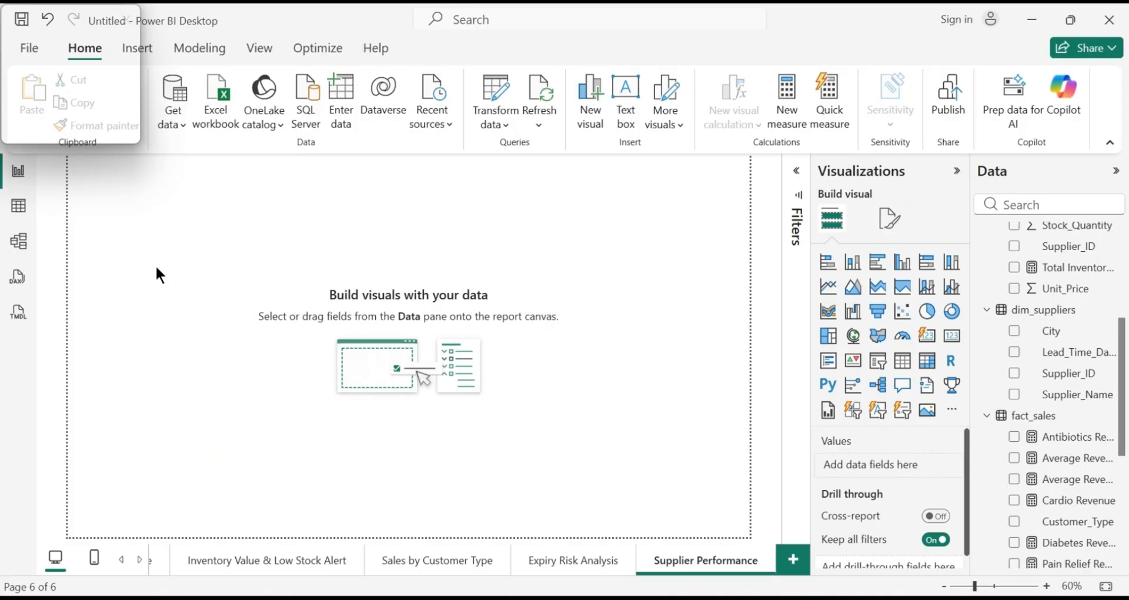
Examine the dim_suppliers table's data and the list of values in its Supplier_Name column, and return to the report page
click(17, 212)
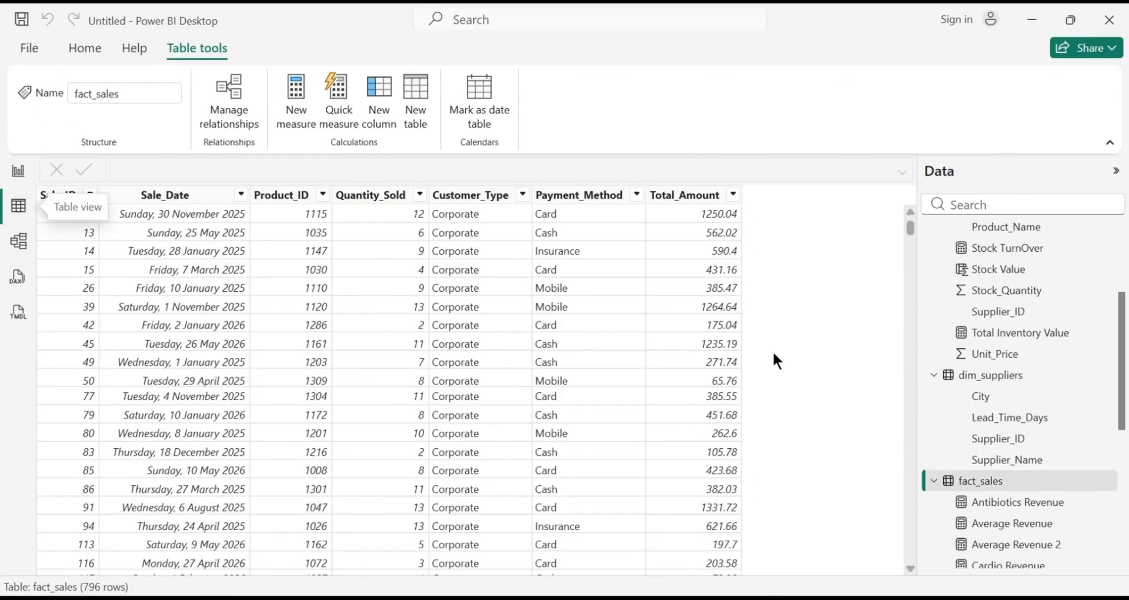
click(1004, 382)
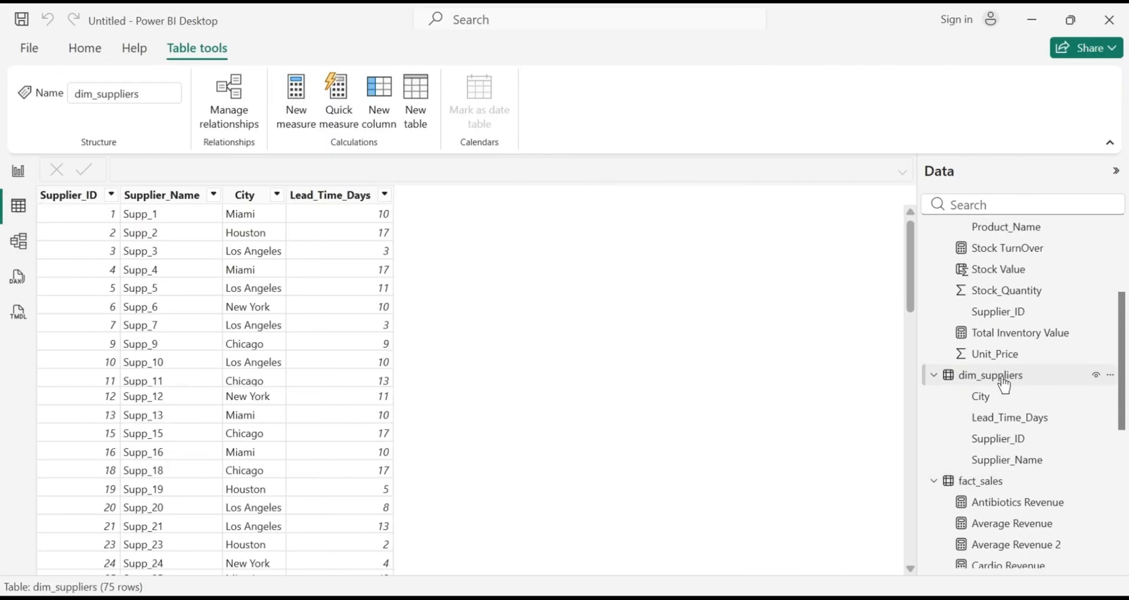
click(213, 195)
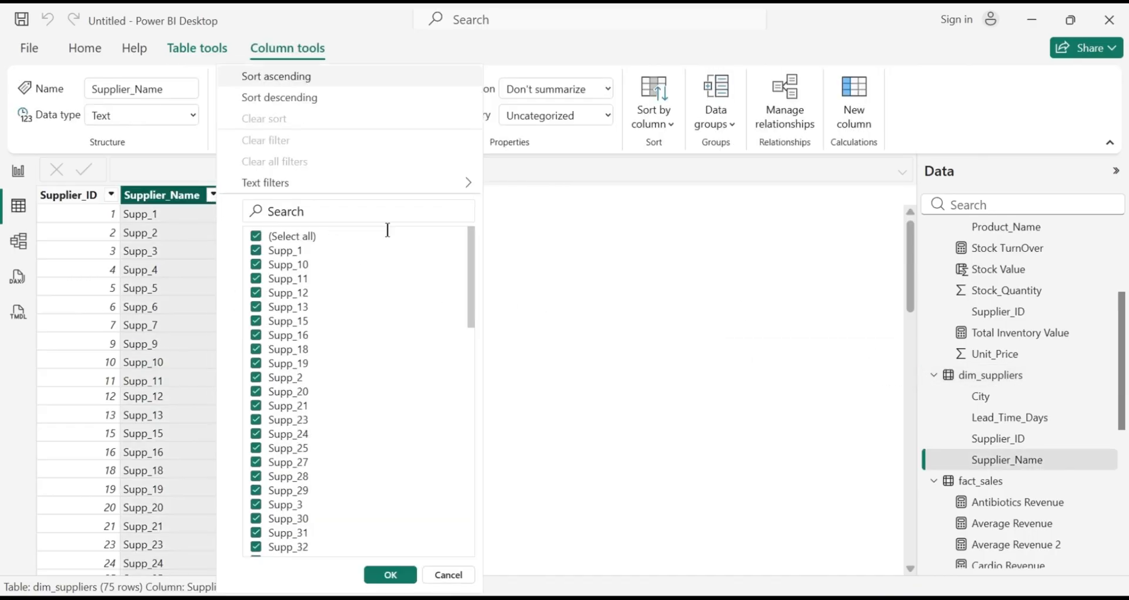
drag(472, 262, 467, 227)
mouse_move(463, 189)
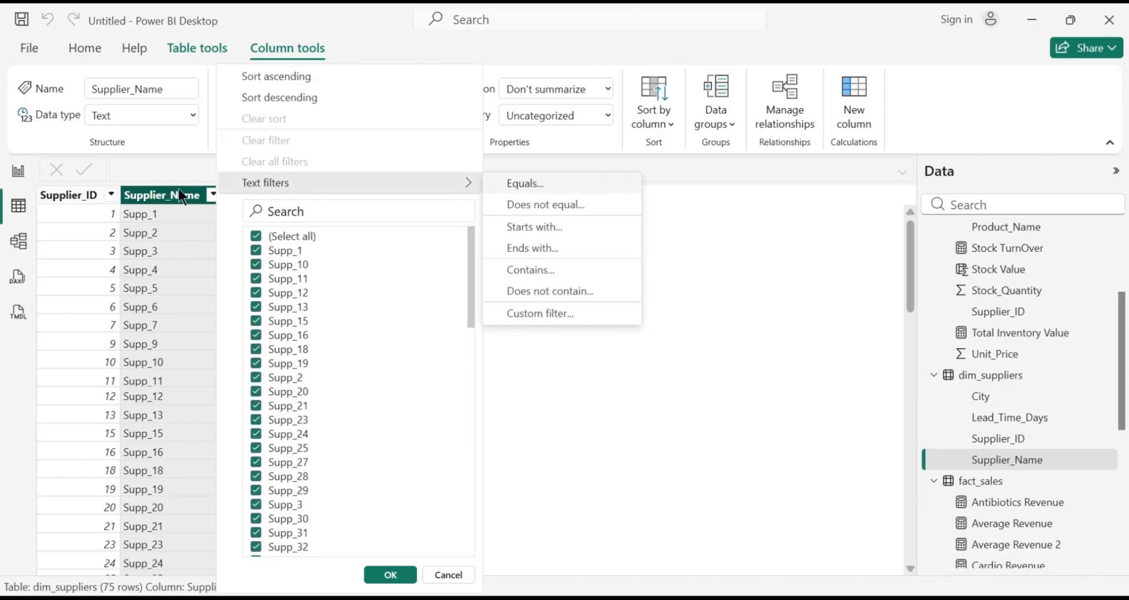
click(17, 177)
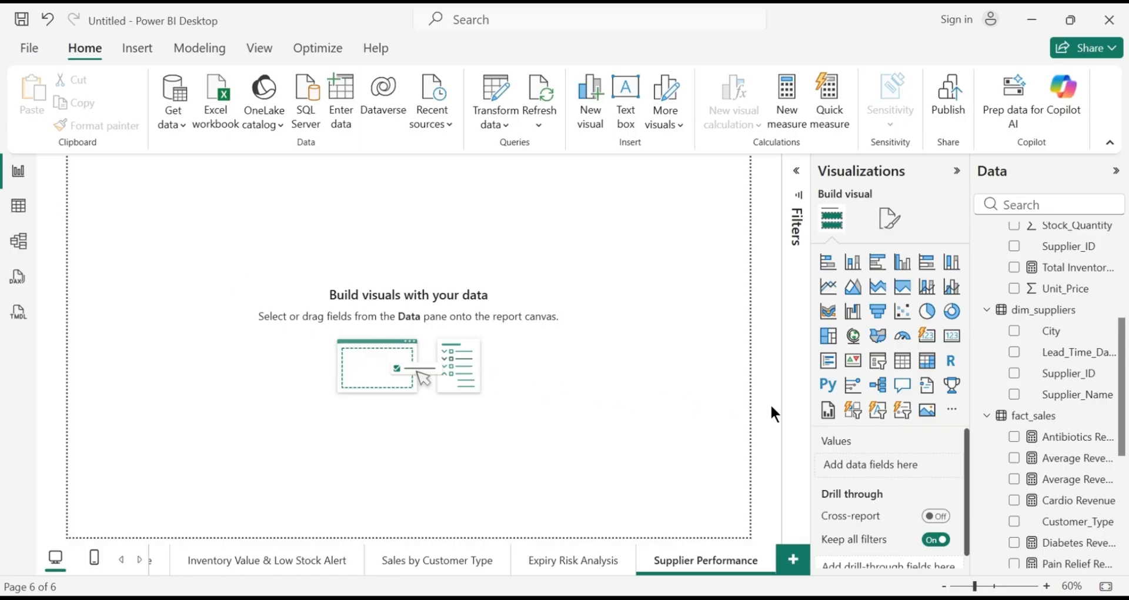
Add a matrix visual to the Supplier Performance page with Supplier_Name as rows and Total Revenue as values
click(929, 365)
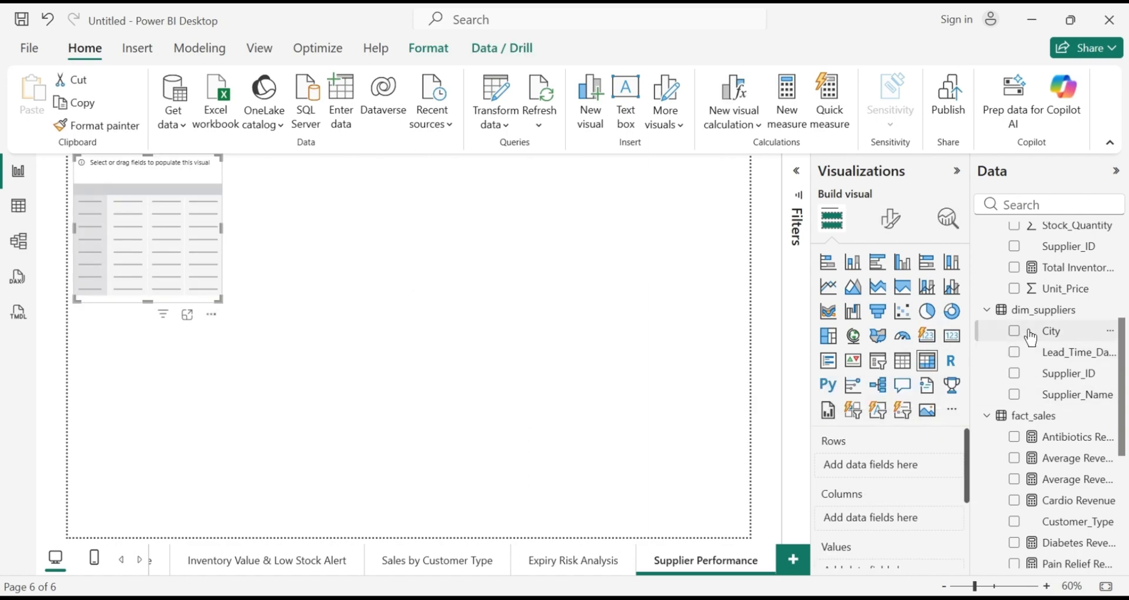
click(1014, 395)
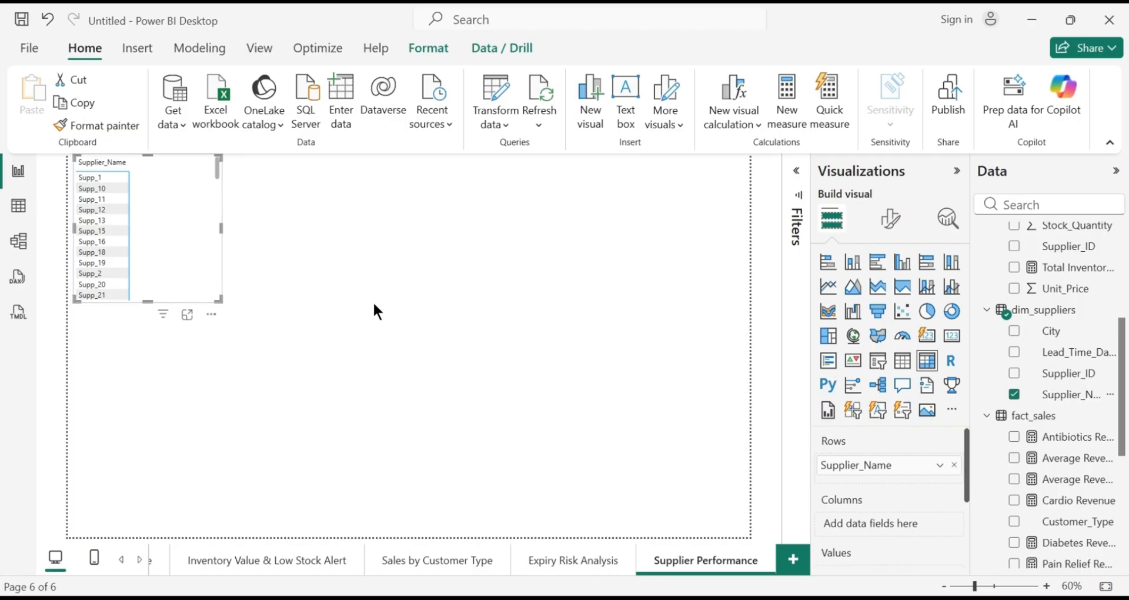
drag(1125, 379, 1124, 493)
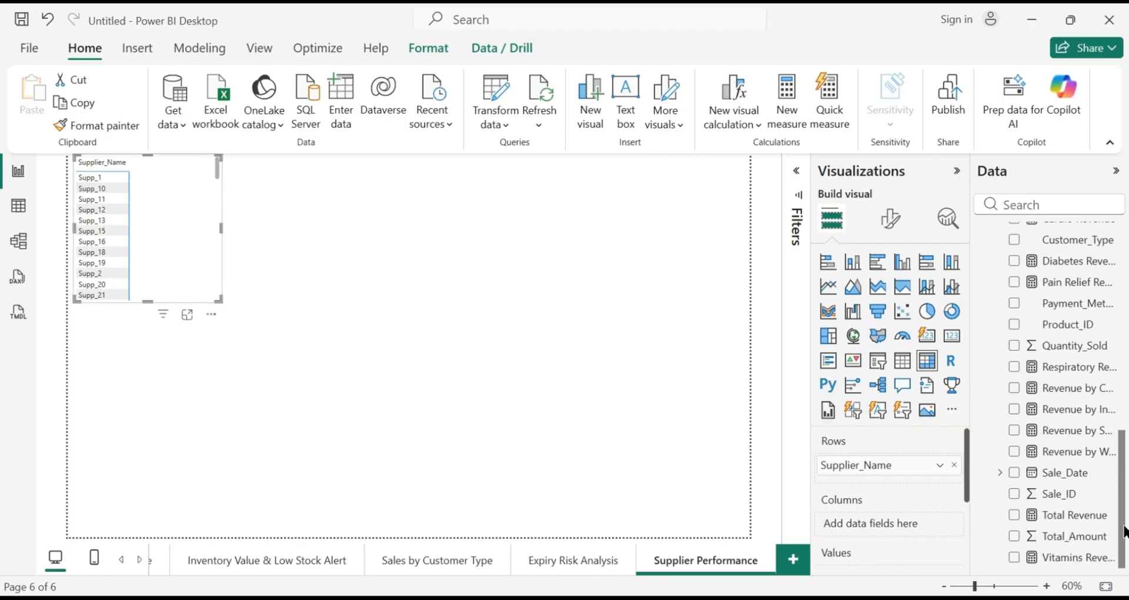
click(1015, 517)
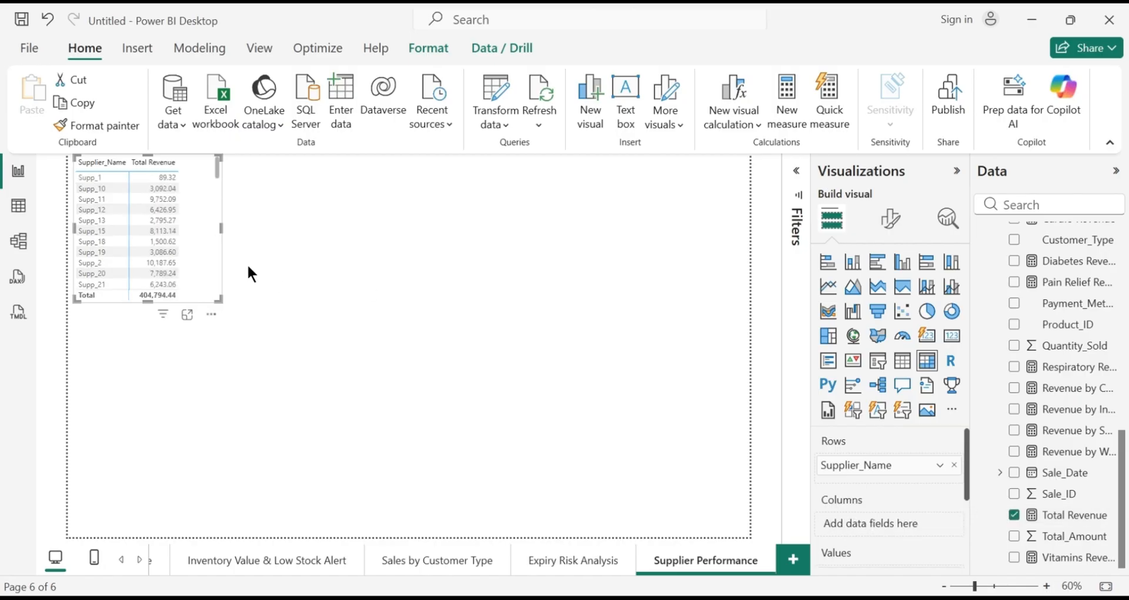
Open the supplier matrix in focus mode, sort it by Total Revenue in descending order and review the highest and lowest suppliers
click(187, 316)
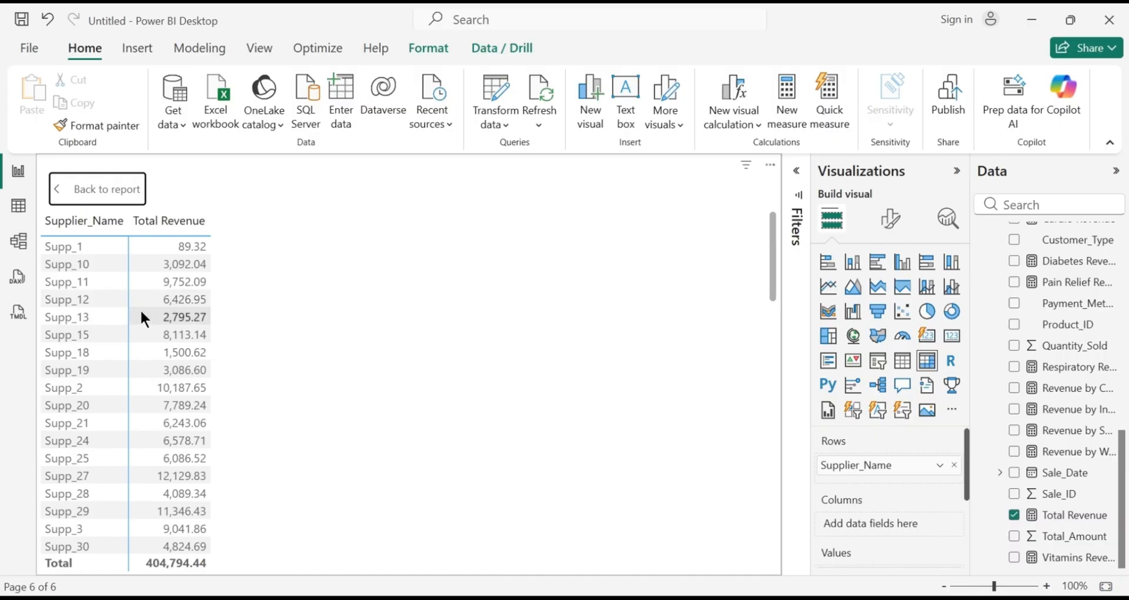
click(136, 232)
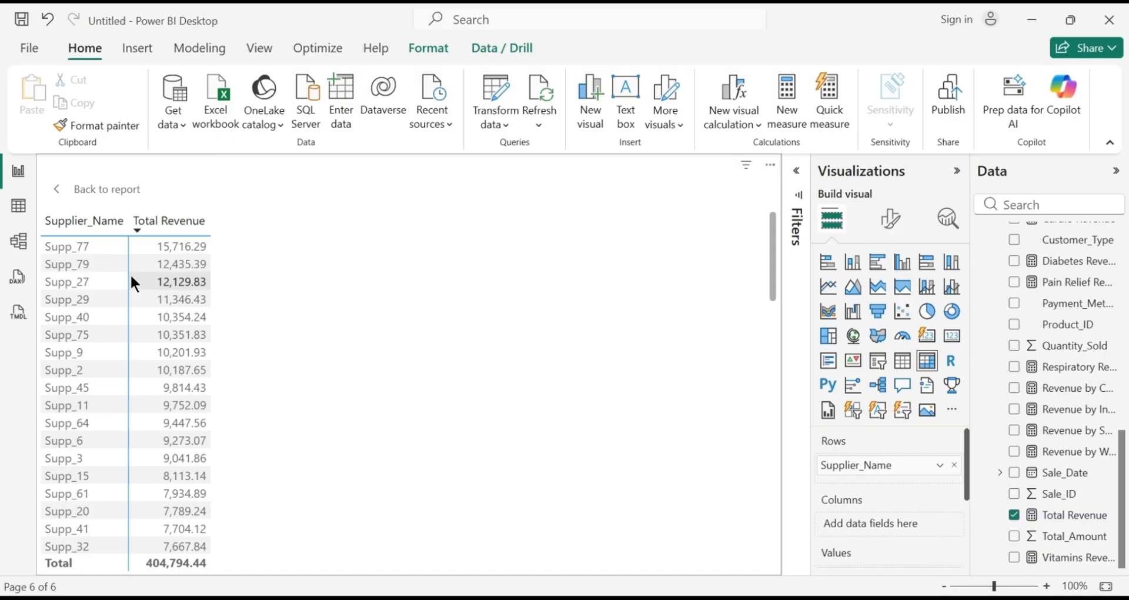
scroll(131, 278, down, 15)
scroll(117, 365, down, 5)
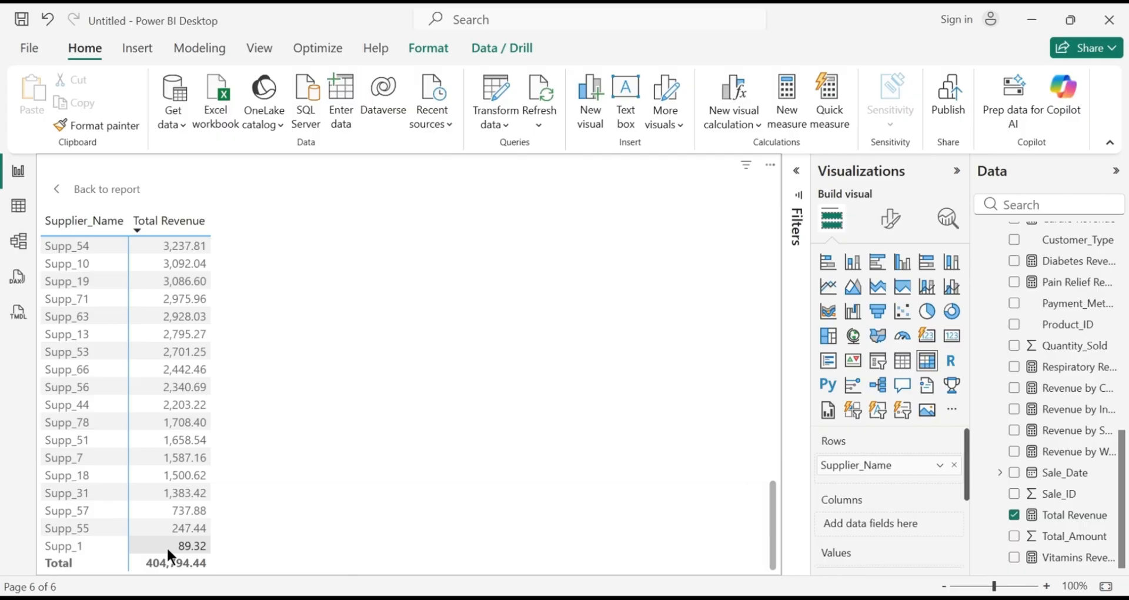
scroll(167, 546, up, 20)
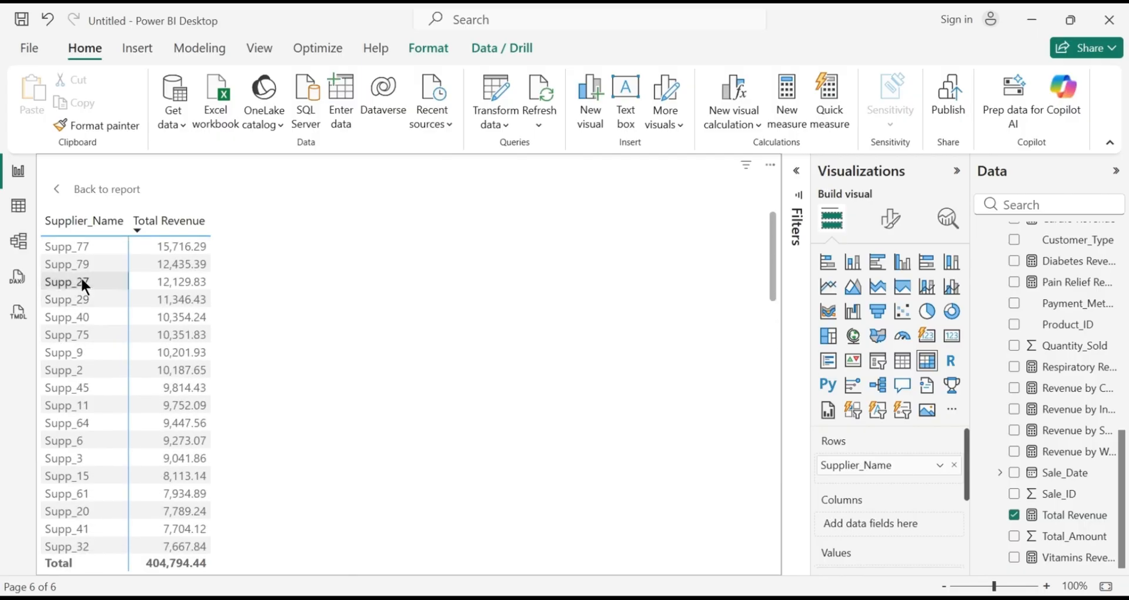
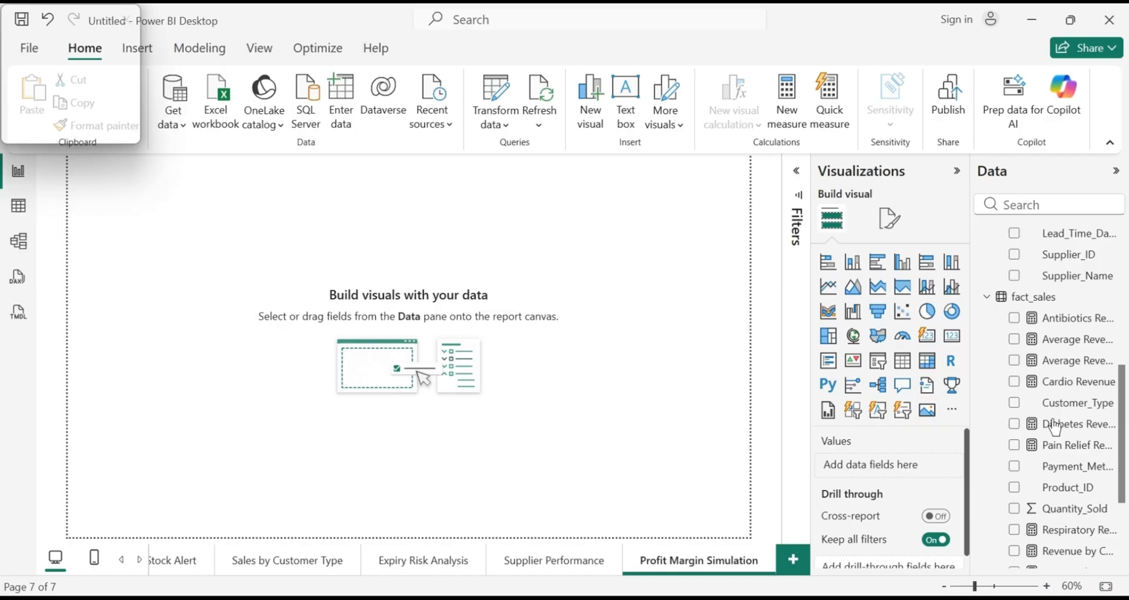
Create a measure named Gross Profit in fact_sales, starting its formula with the [Total Revenue] measure
mouse_move(1122, 457)
mouse_down()
mouse_move(1122, 445)
mouse_move(1122, 454)
mouse_up()
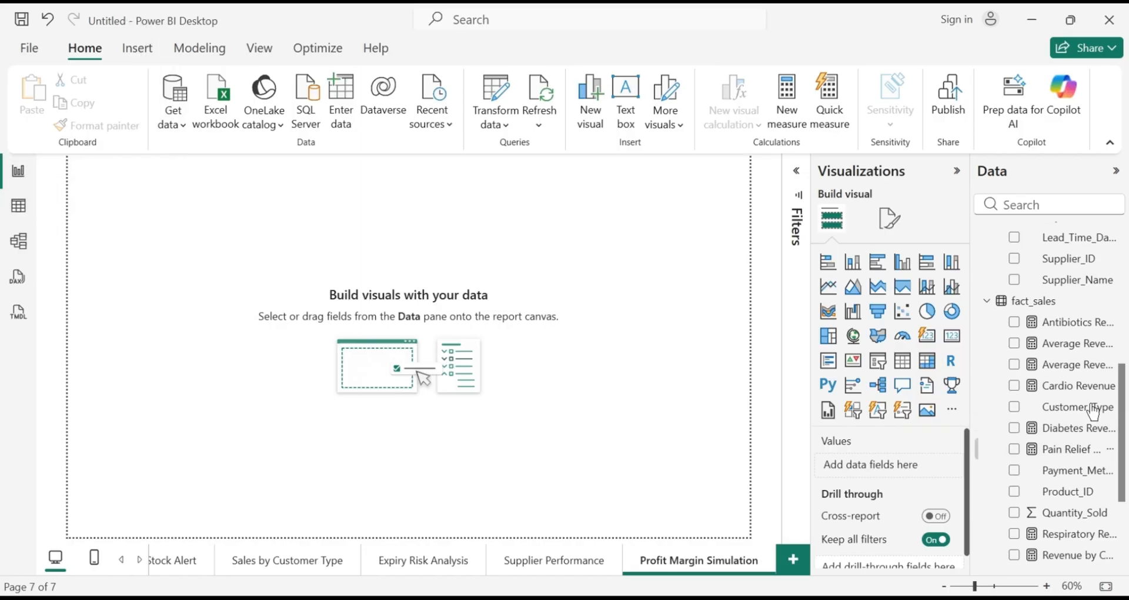
right_click(1062, 310)
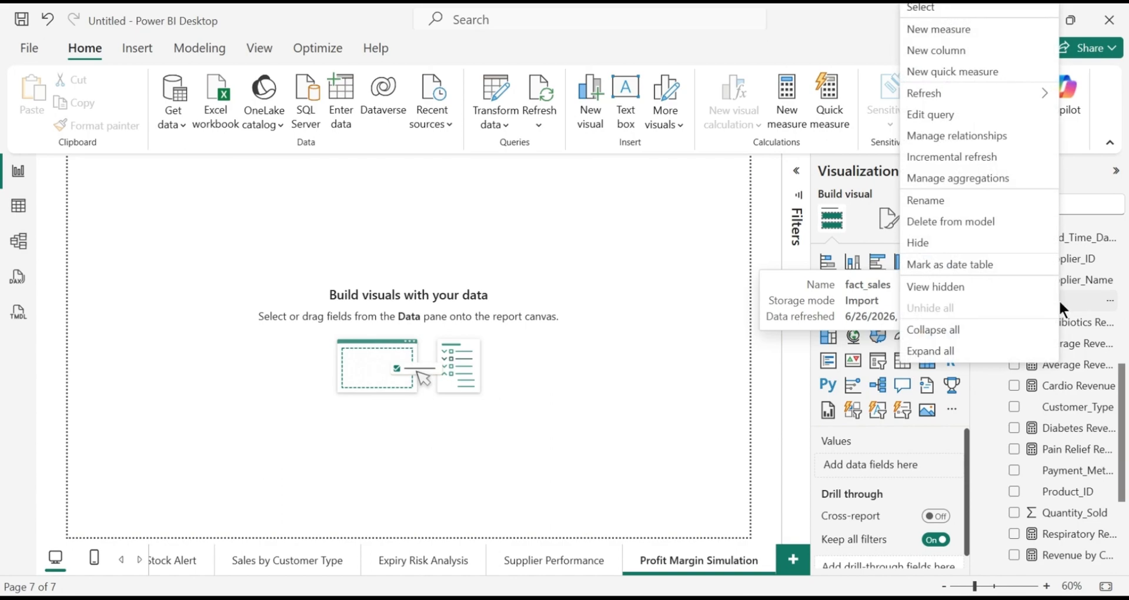
click(954, 30)
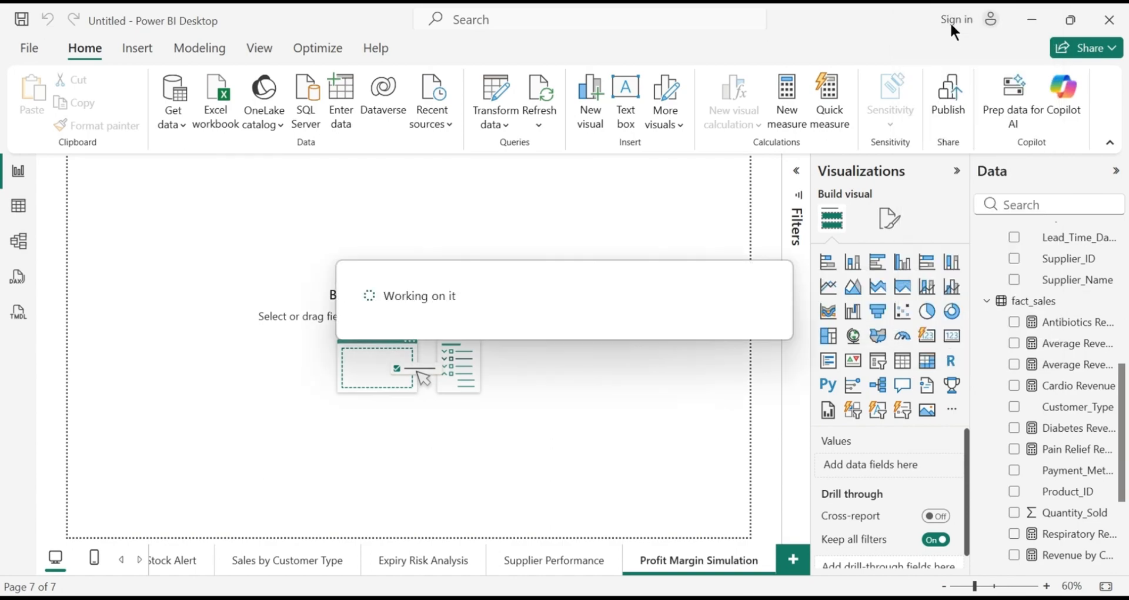
key(BackSpace)
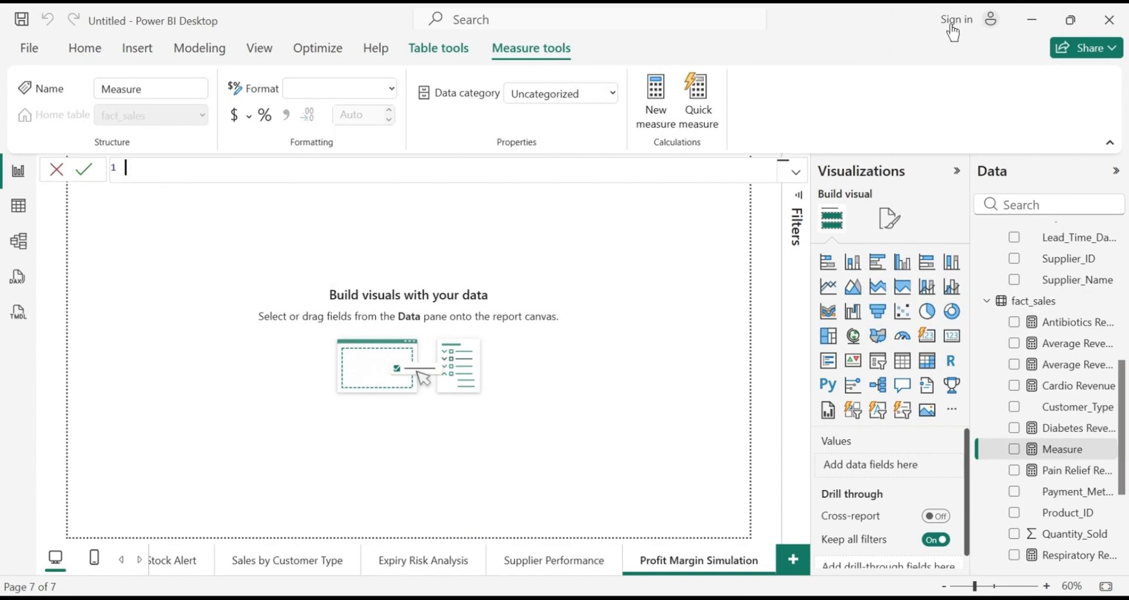
text(Gross Profit =)
text([)
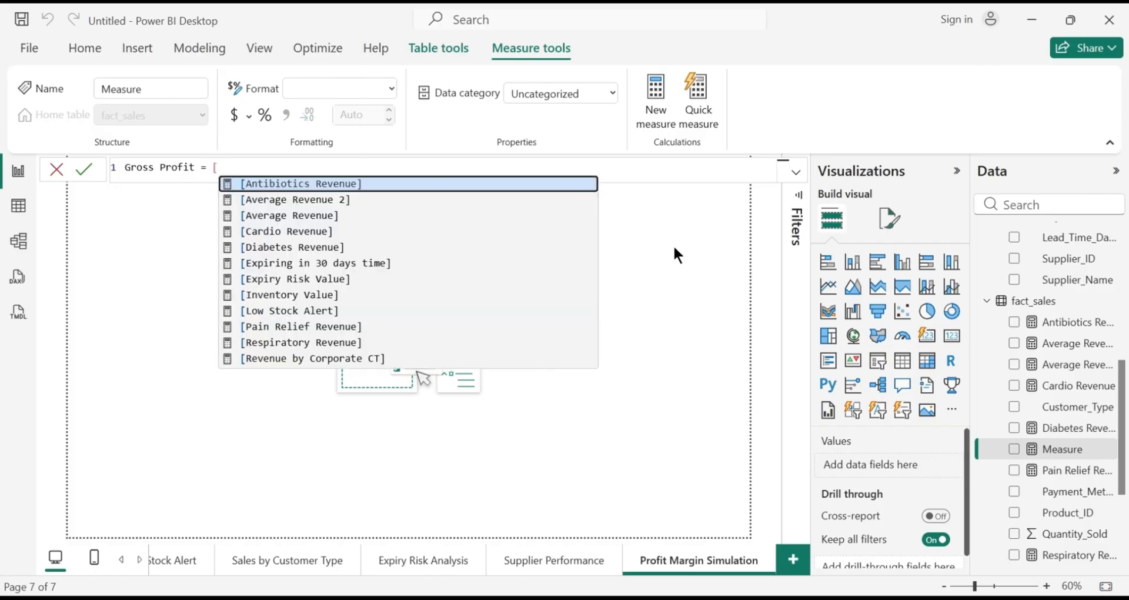
drag(595, 254, 599, 320)
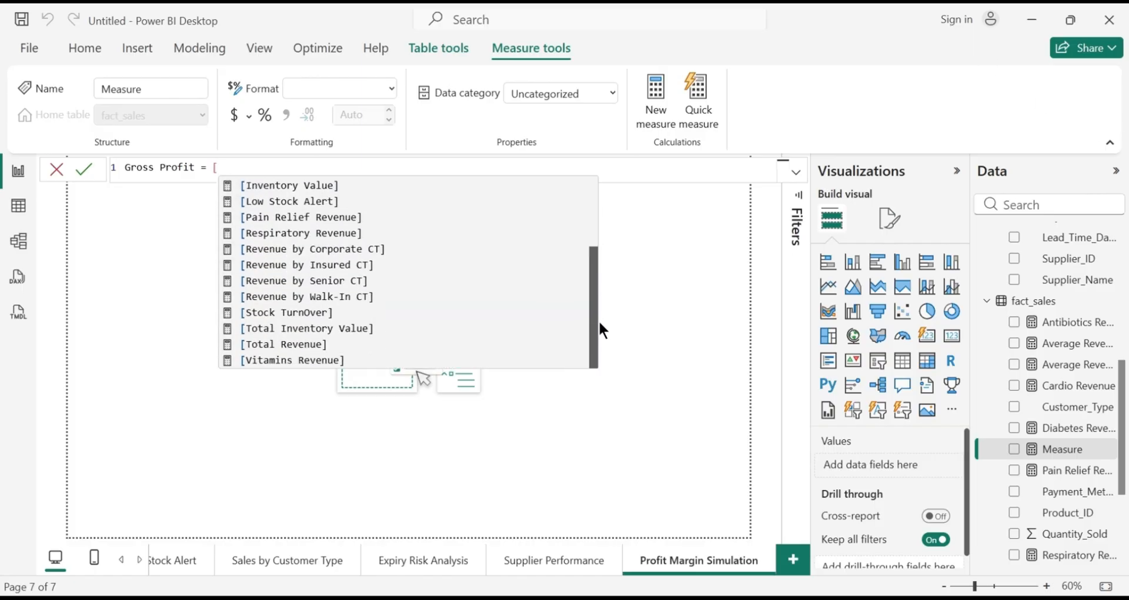
click(316, 349)
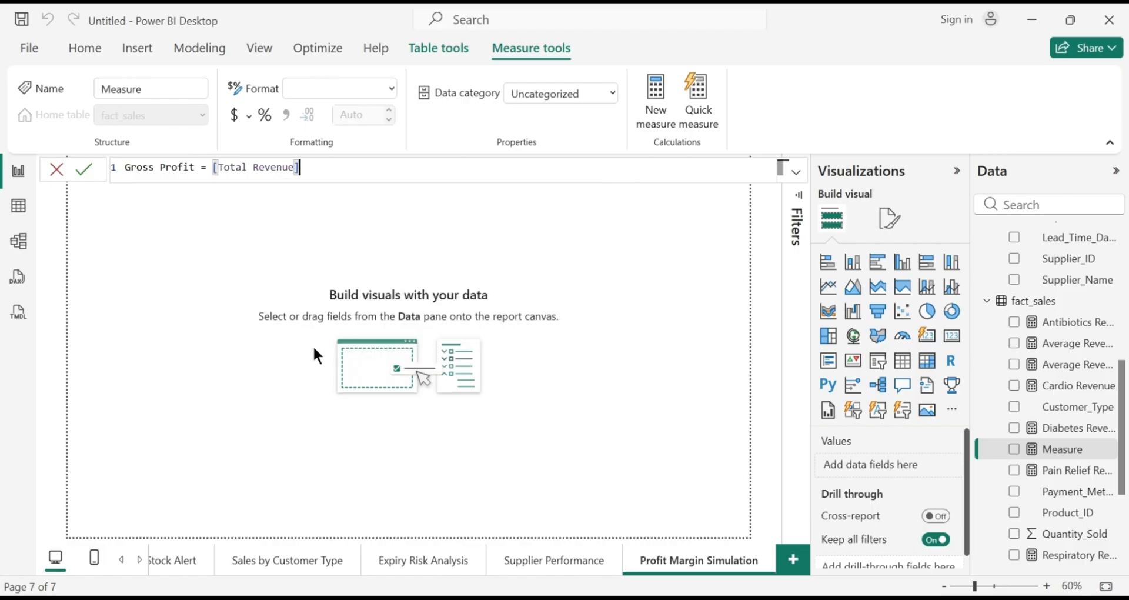
Multiply [Total Revenue] by 0.35 in the Gross Profit formula and commit the measure
click(331, 170)
text(*)
text( 0)
text(.75)
key(BackSpace)
key(BackSpace)
text(35)
key(Return)
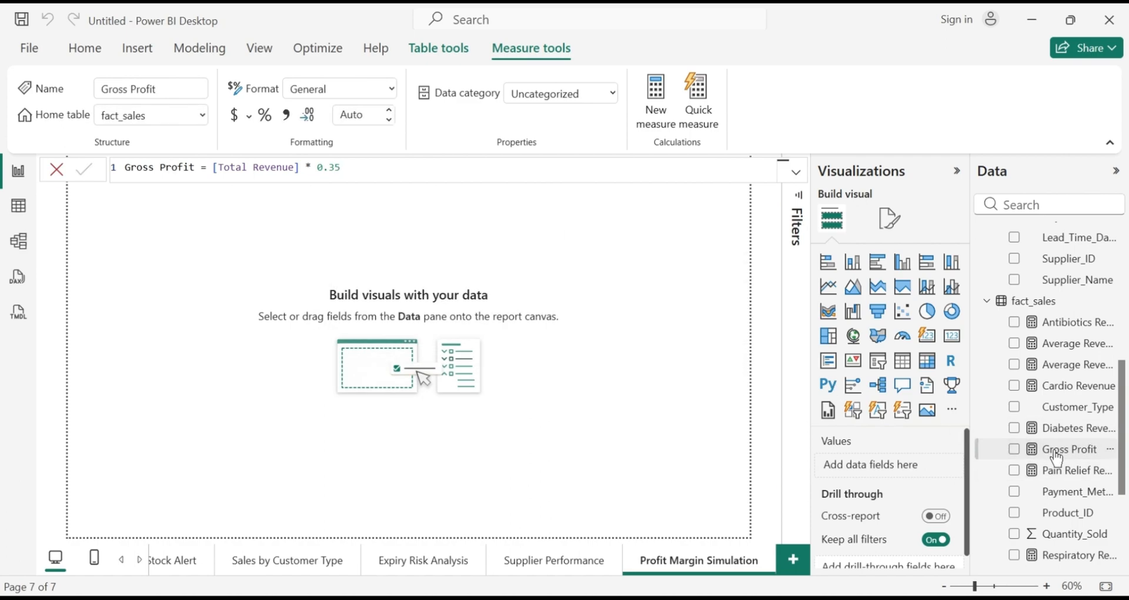
Add a card visual showing the Gross Profit measure to the Profit Margin Simulation page
click(953, 340)
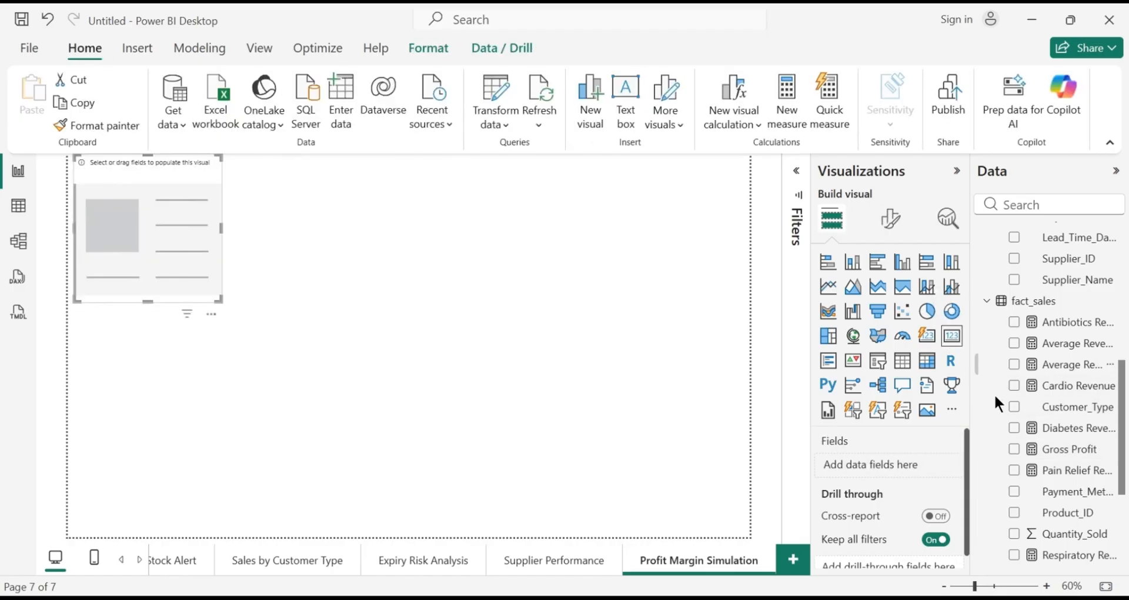
drag(1068, 456, 185, 231)
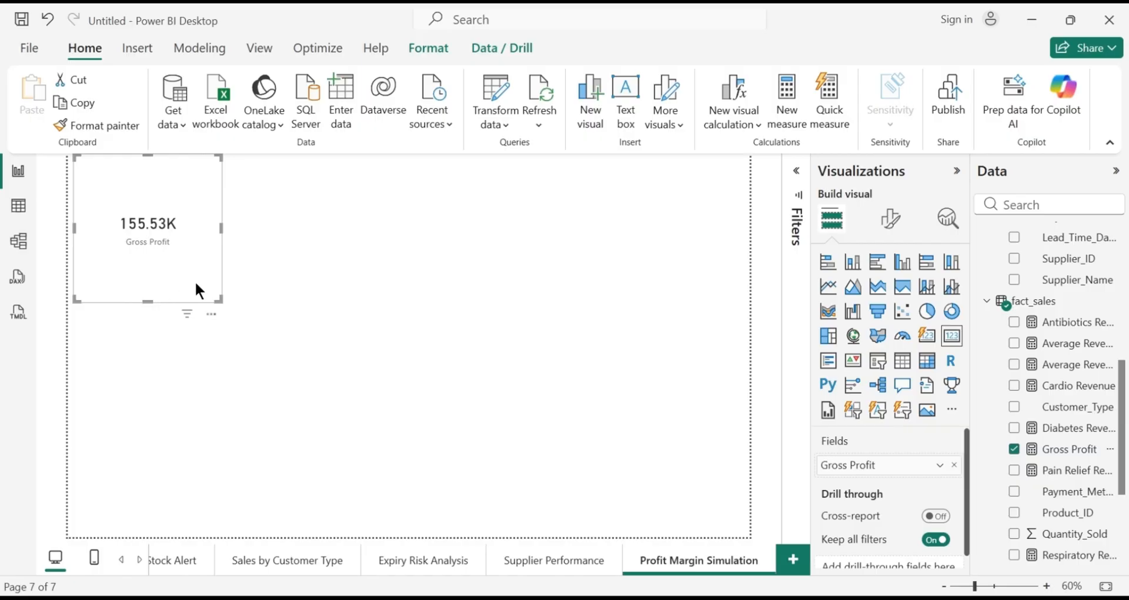
click(333, 253)
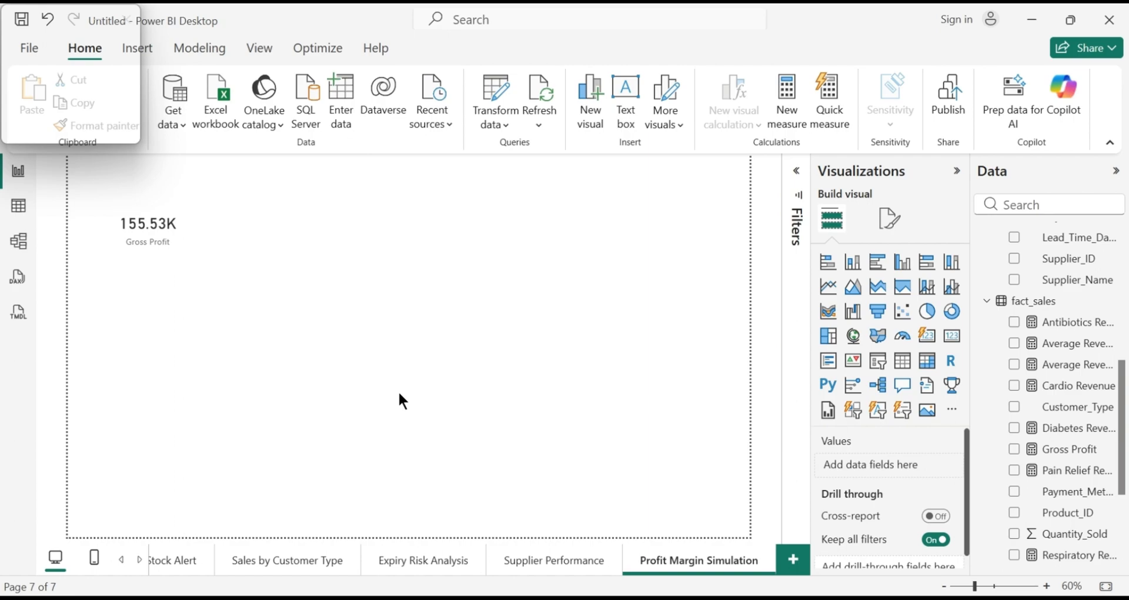
Create a measure named COGS in fact_sales with the formula [Total Revenue] - [Gross Profit] and commit it
click(1060, 309)
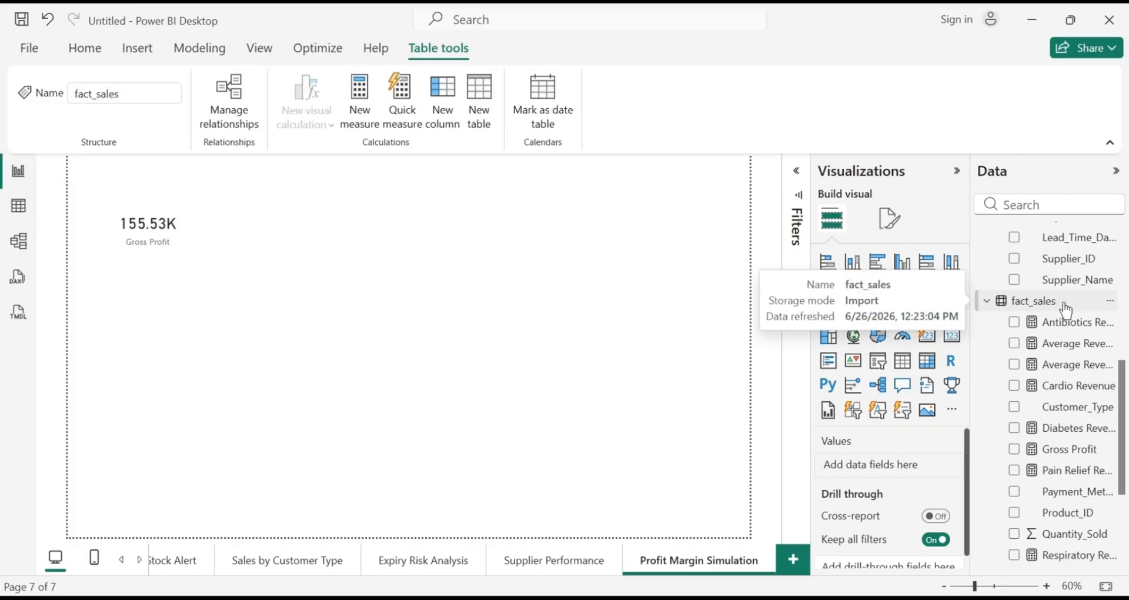
right_click(1066, 310)
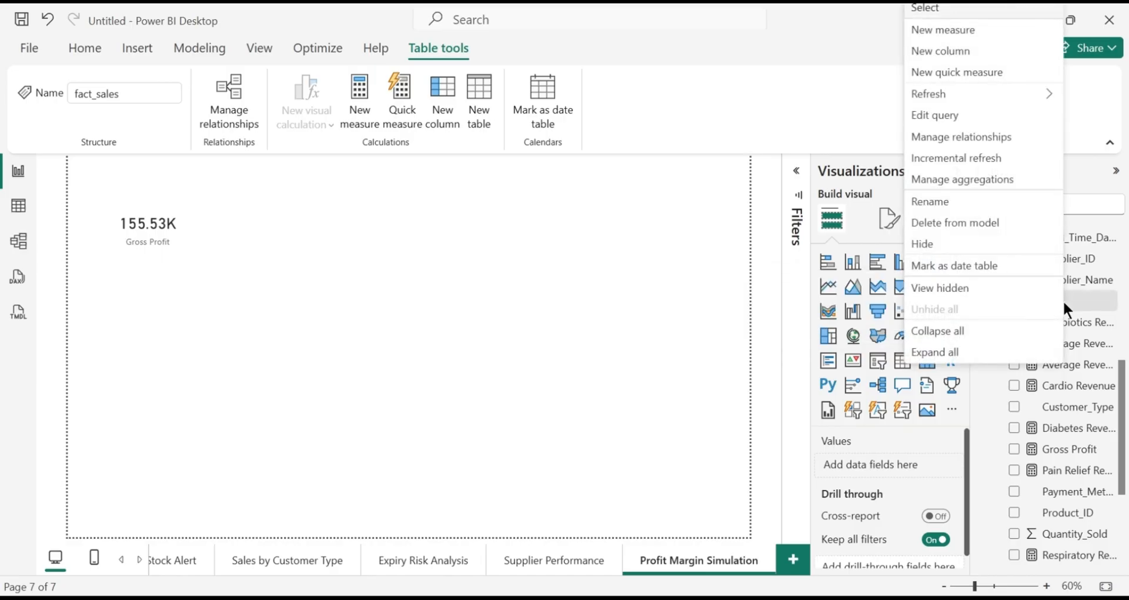
click(941, 31)
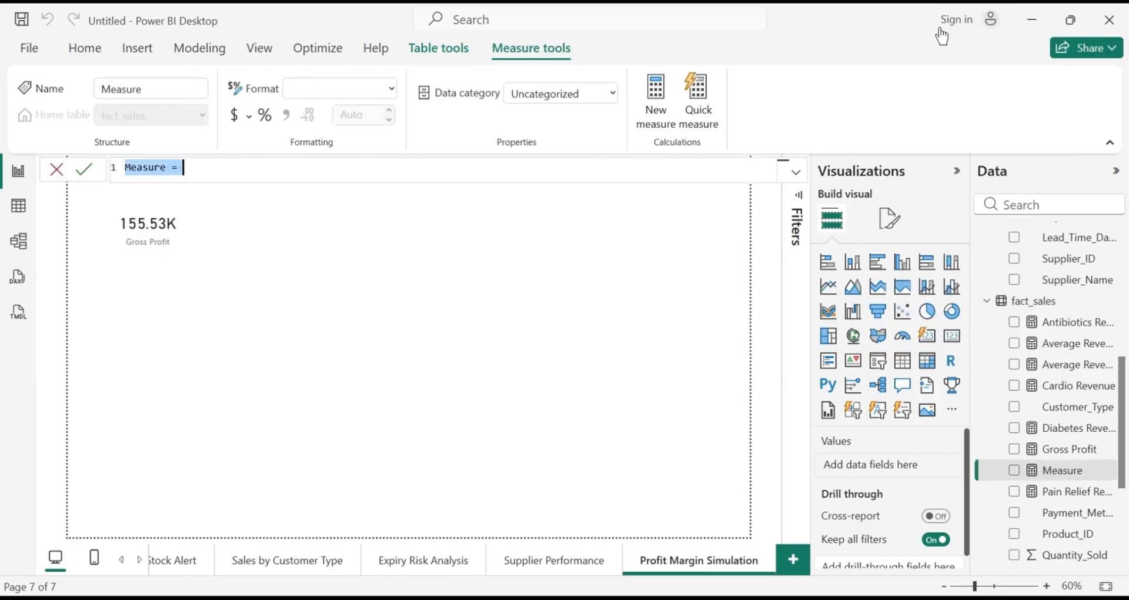
text(COGS )
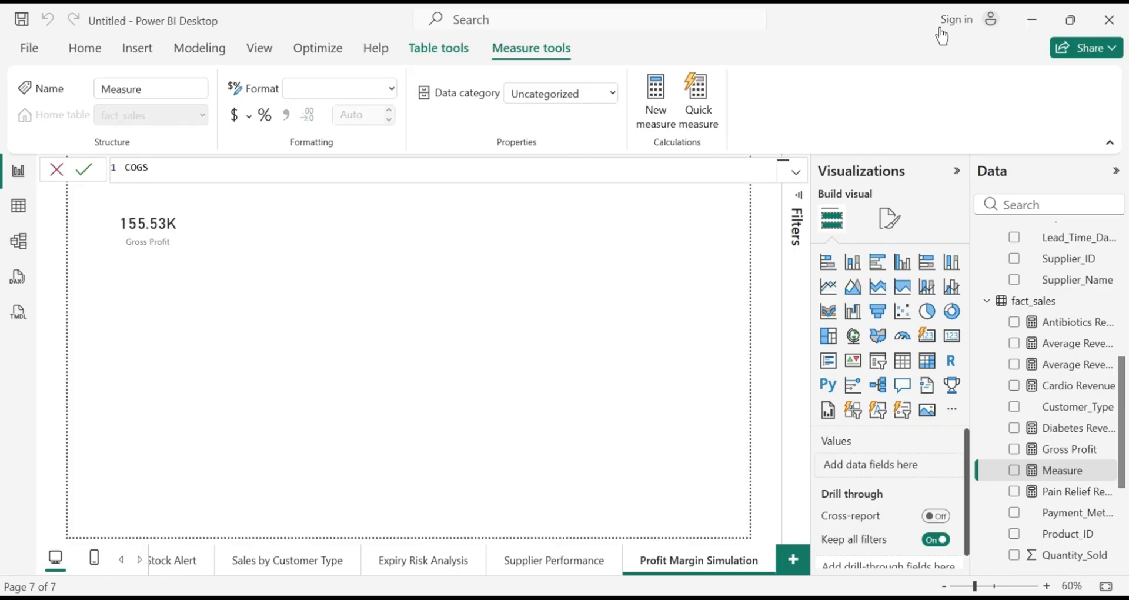
text(=)
text([)
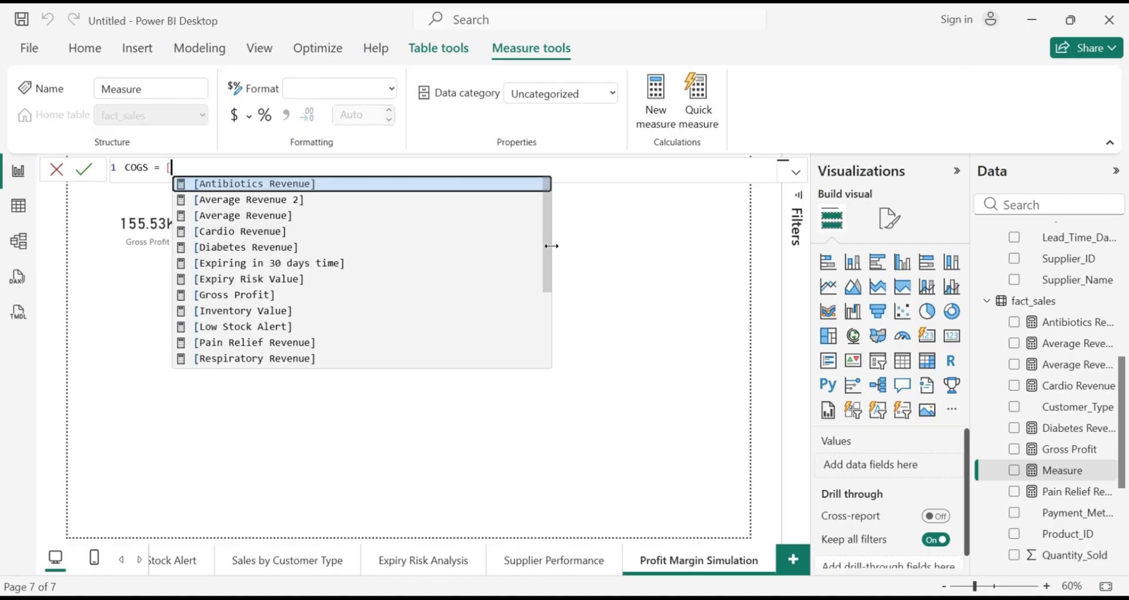
drag(549, 249, 546, 378)
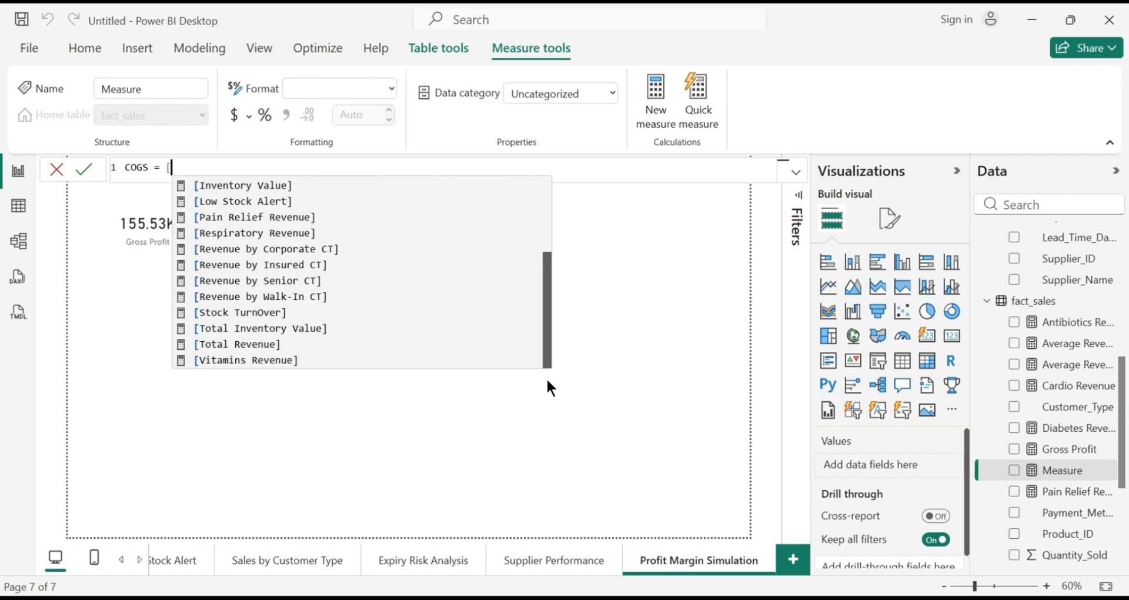
click(278, 346)
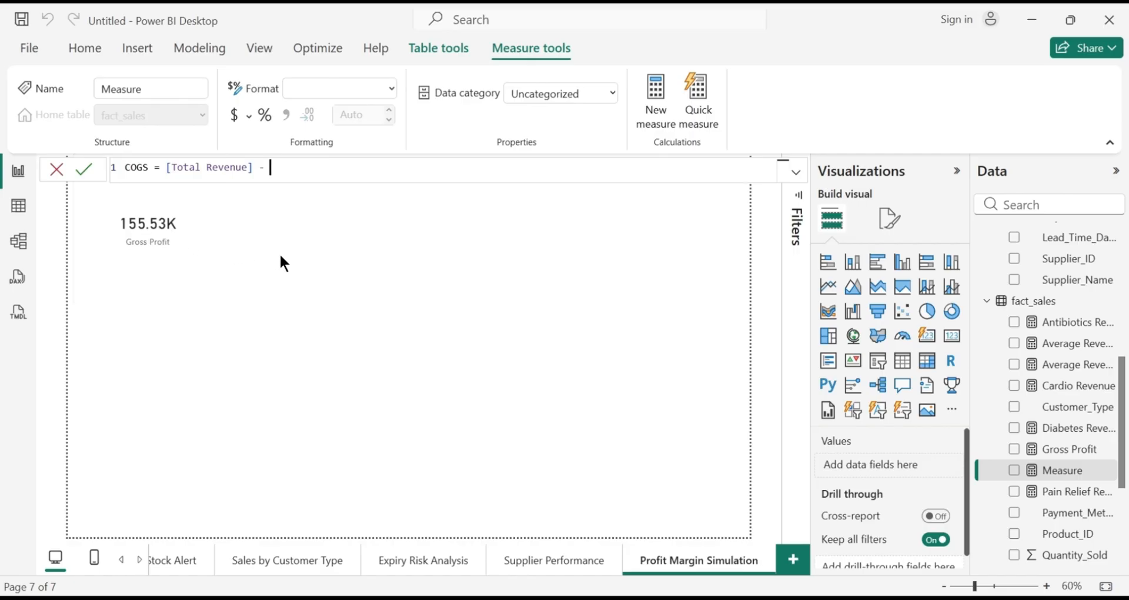
text([)
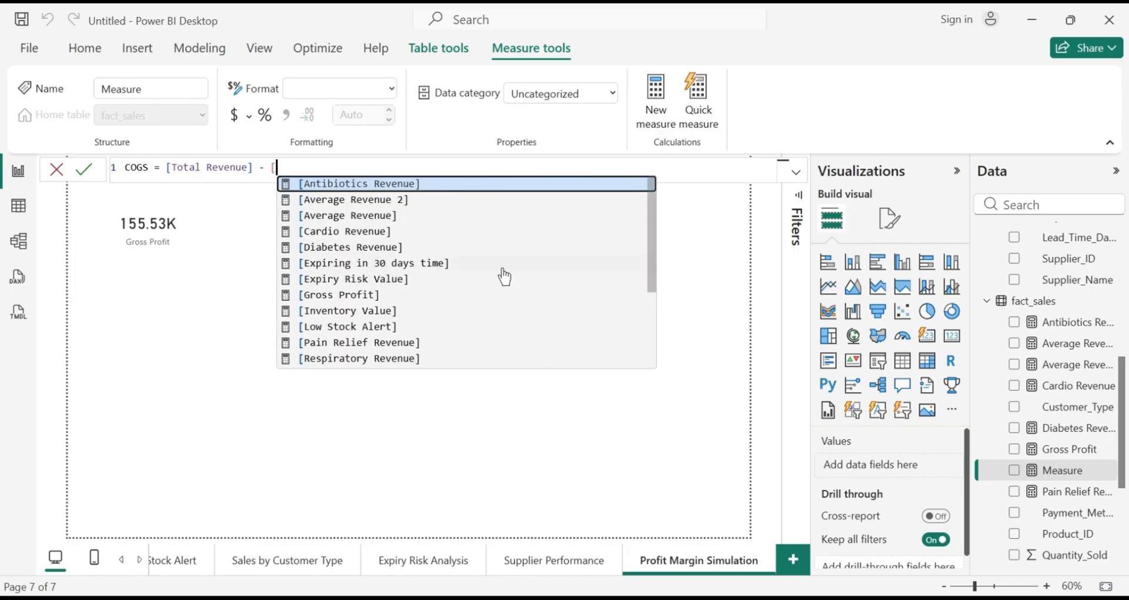
click(353, 297)
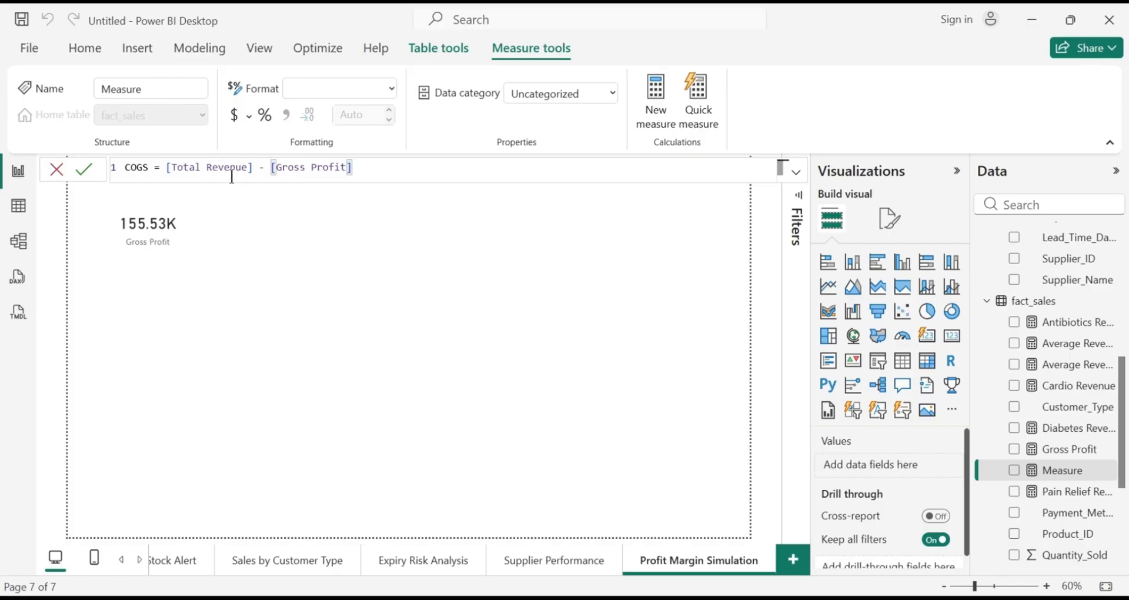
key(Return)
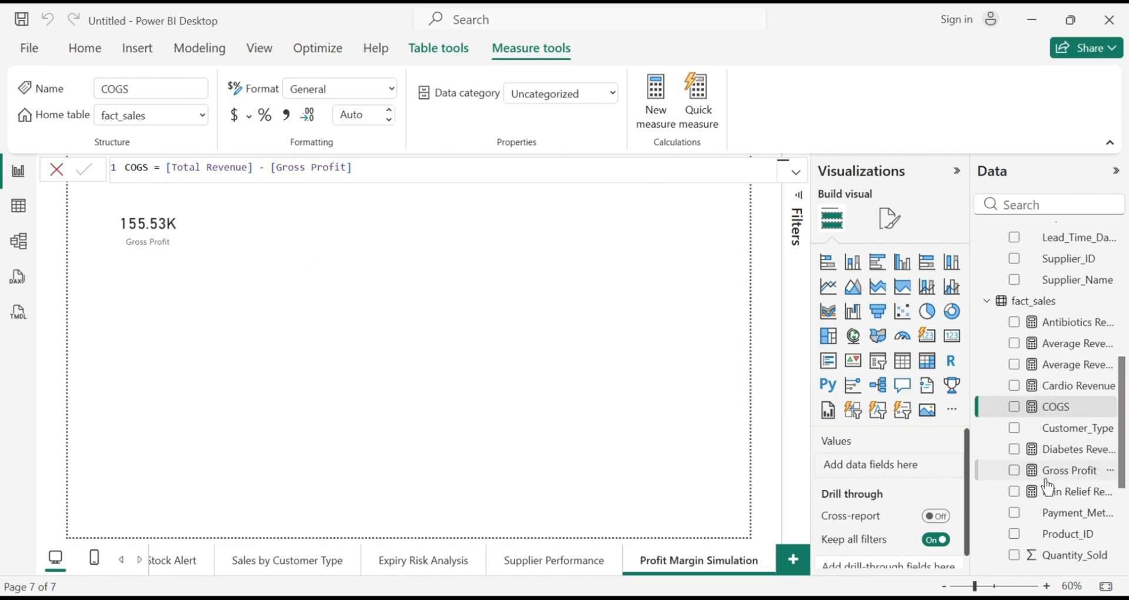
Add a card visual showing the COGS measure to the right of the Gross Profit card
click(954, 344)
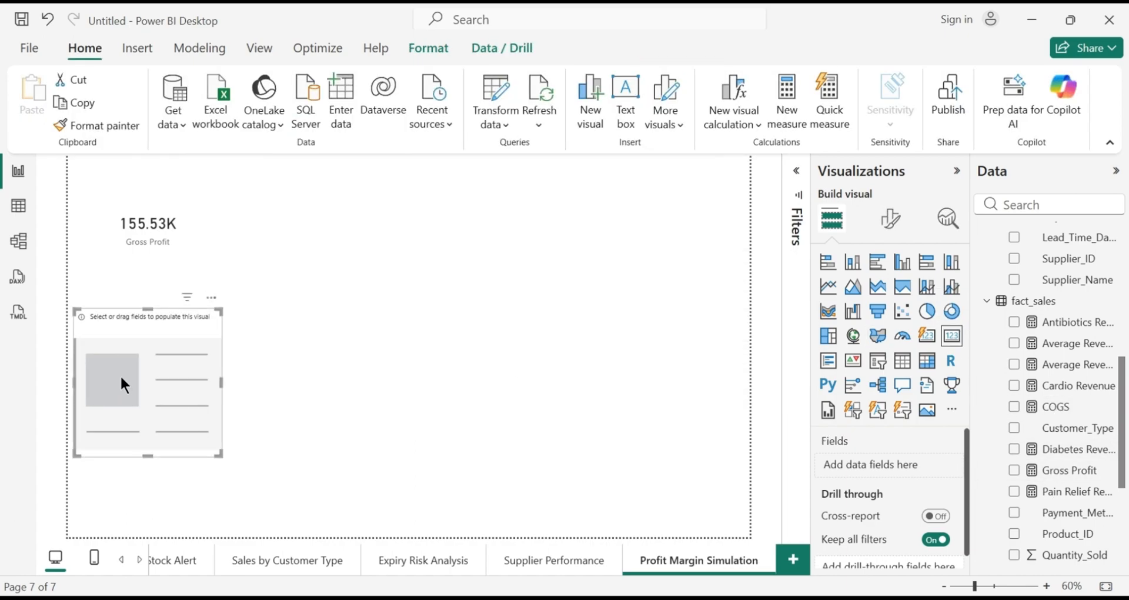
drag(130, 372, 372, 206)
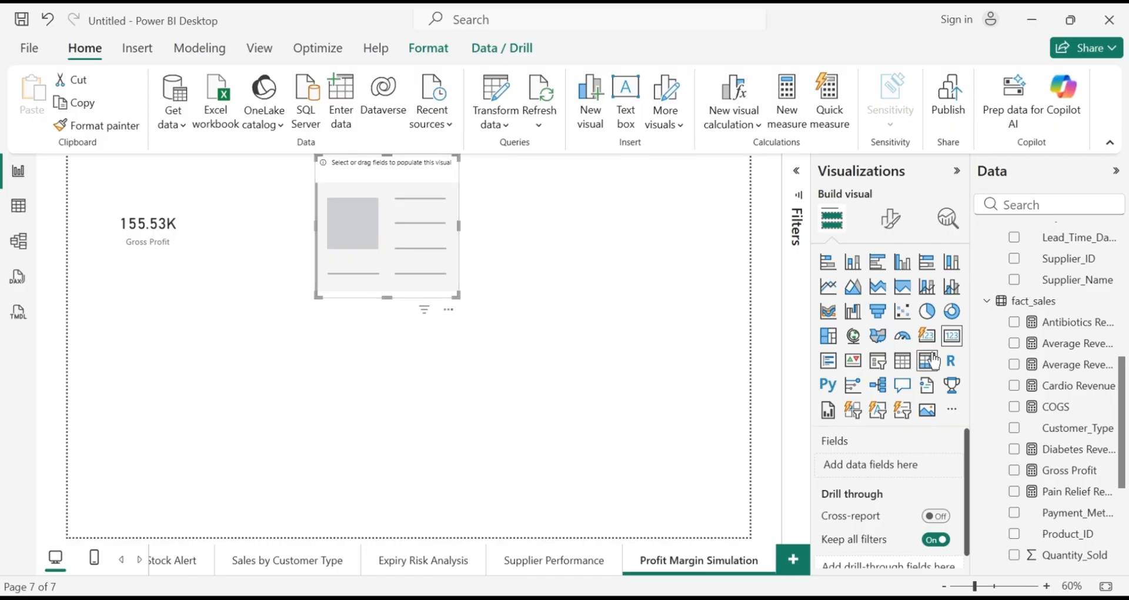
click(1015, 411)
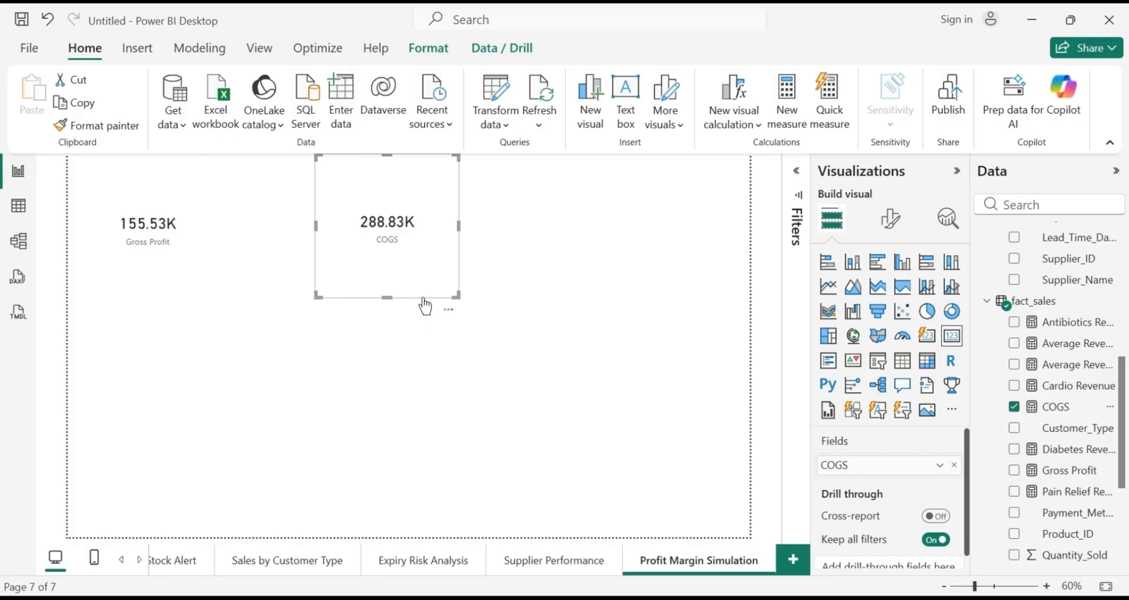
click(336, 352)
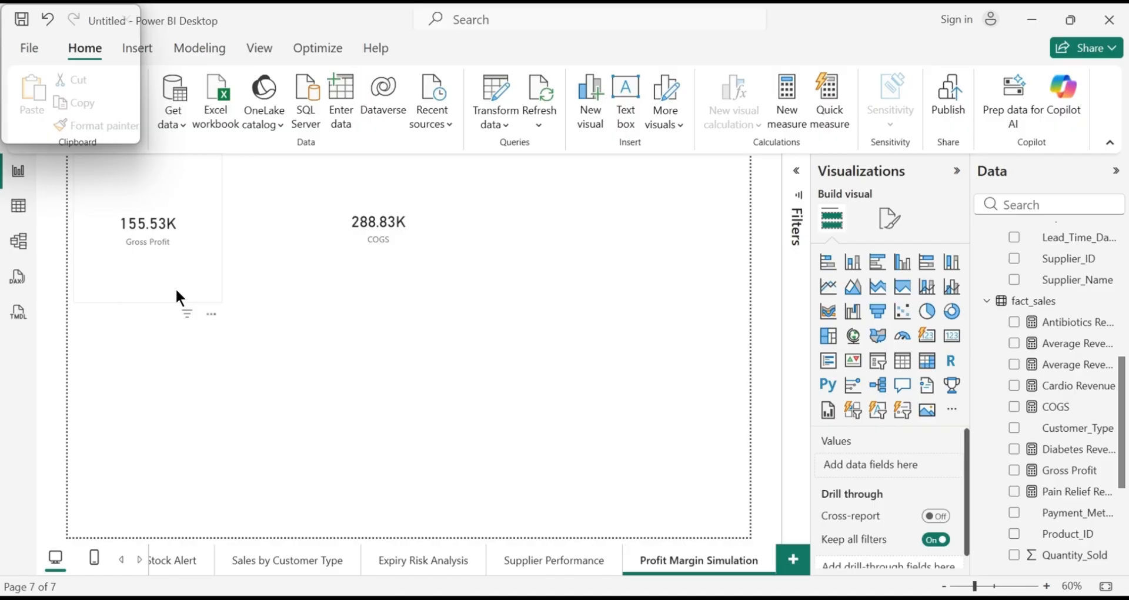
Create a measure named Net Profit Margin in fact_sales, starting its formula with DIVIDE and [Gross Profit] as the numerator
right_click(1046, 300)
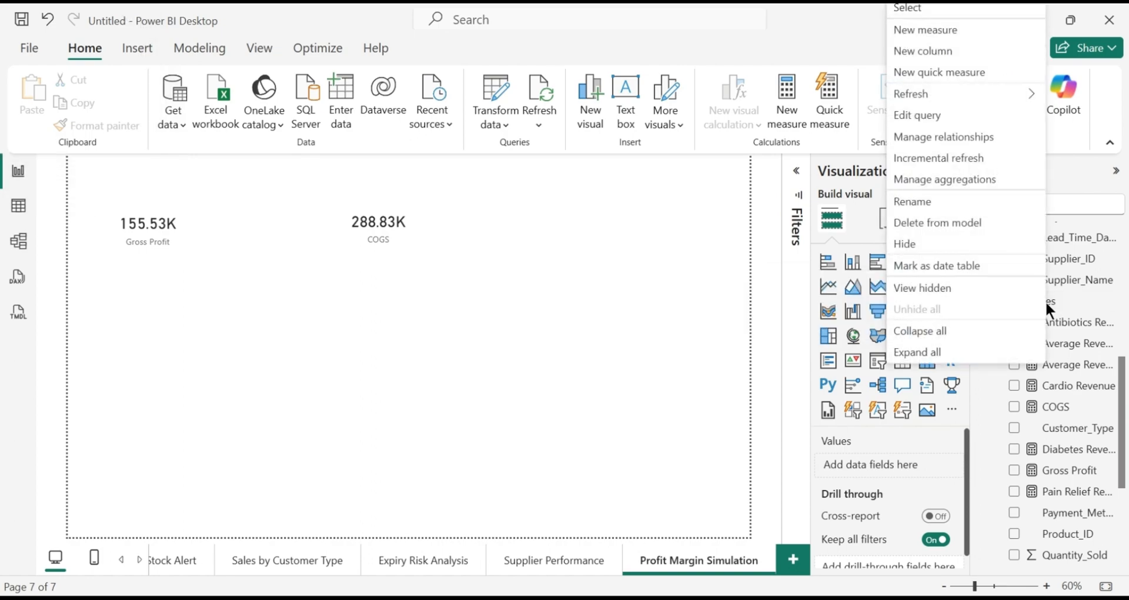
click(972, 38)
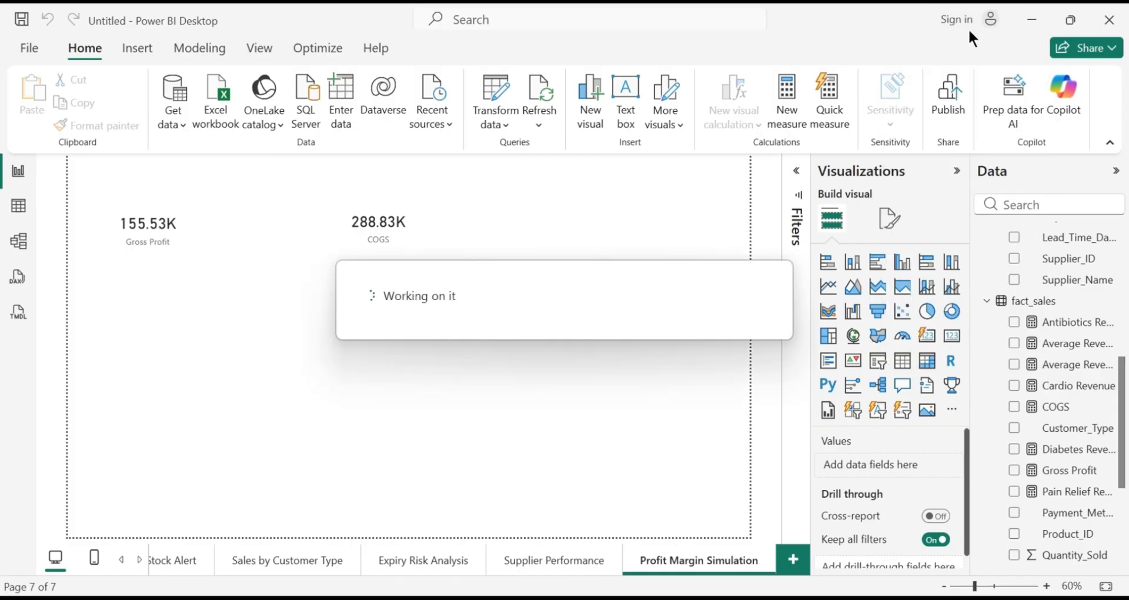
key(BackSpace)
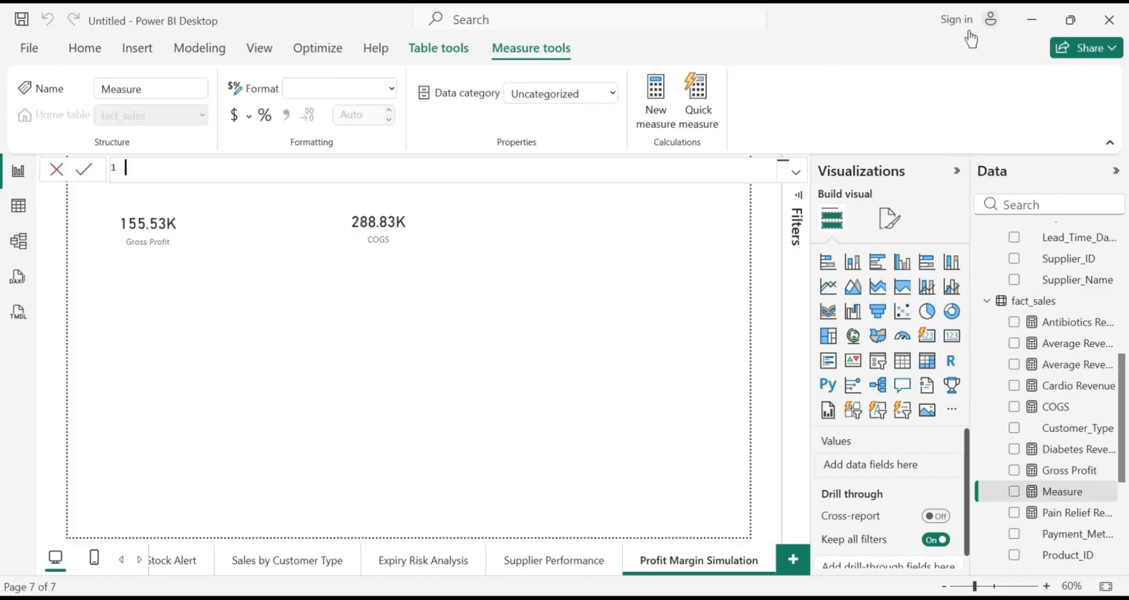
text(1Net Profit Margin )
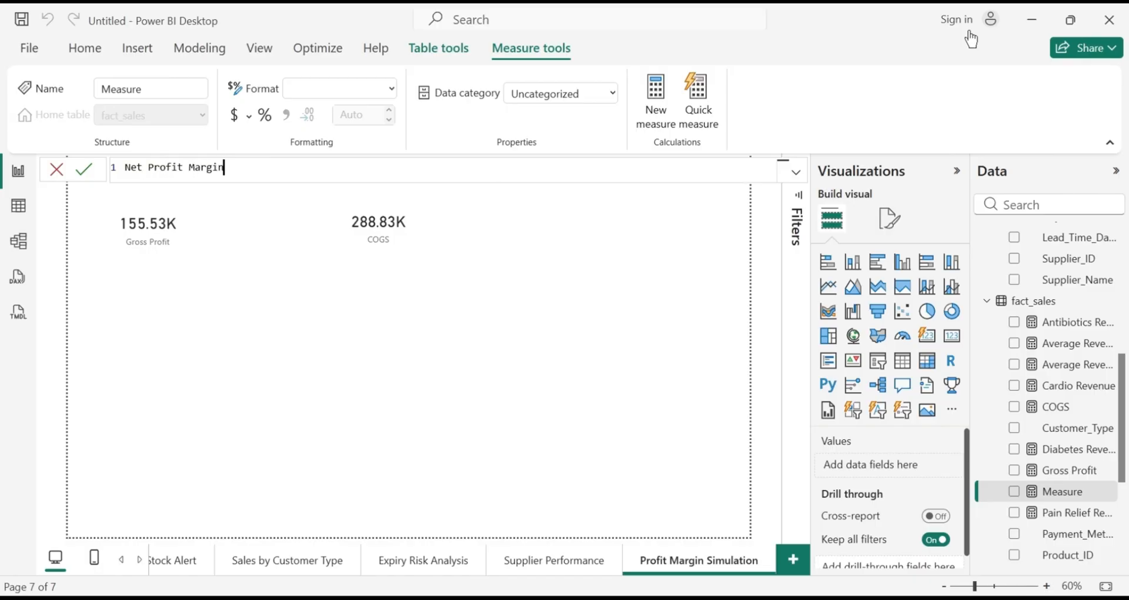
text(=)
text(DIVIDE)
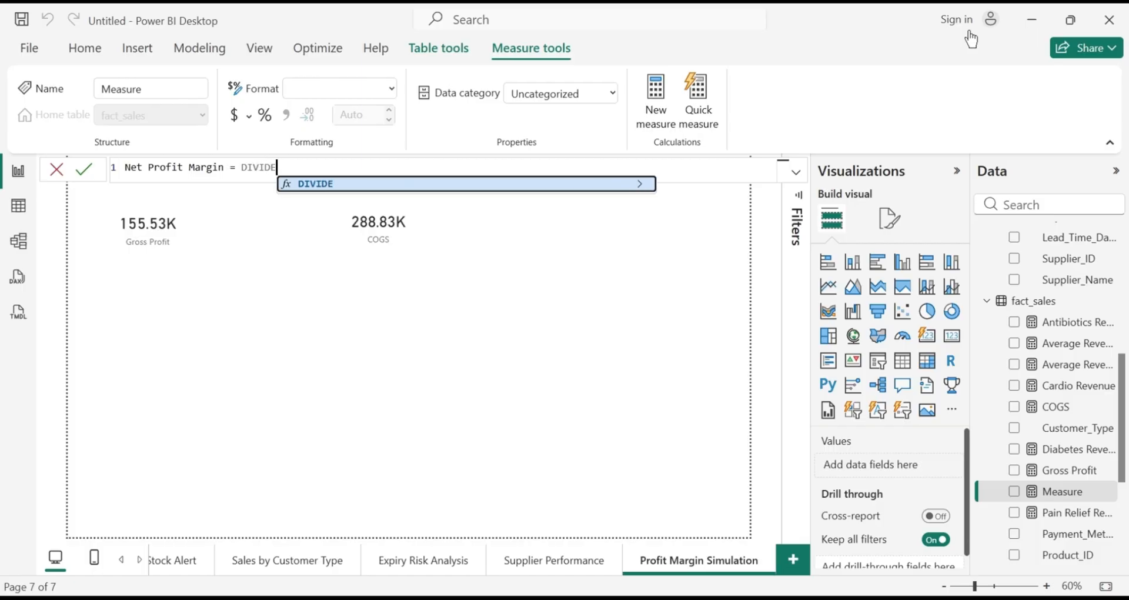
text(()
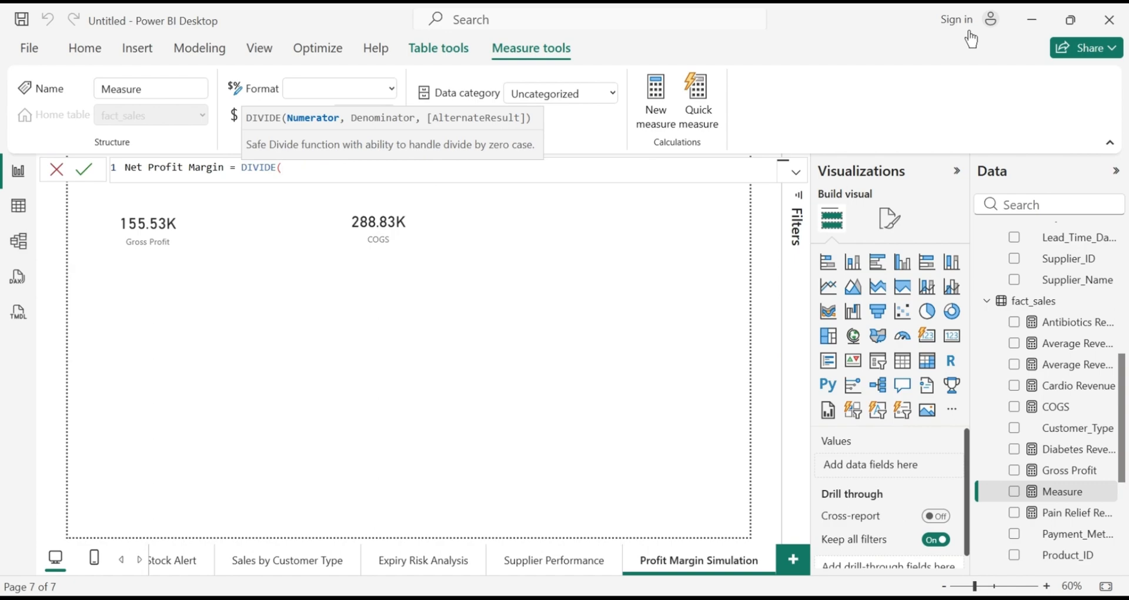
text([)
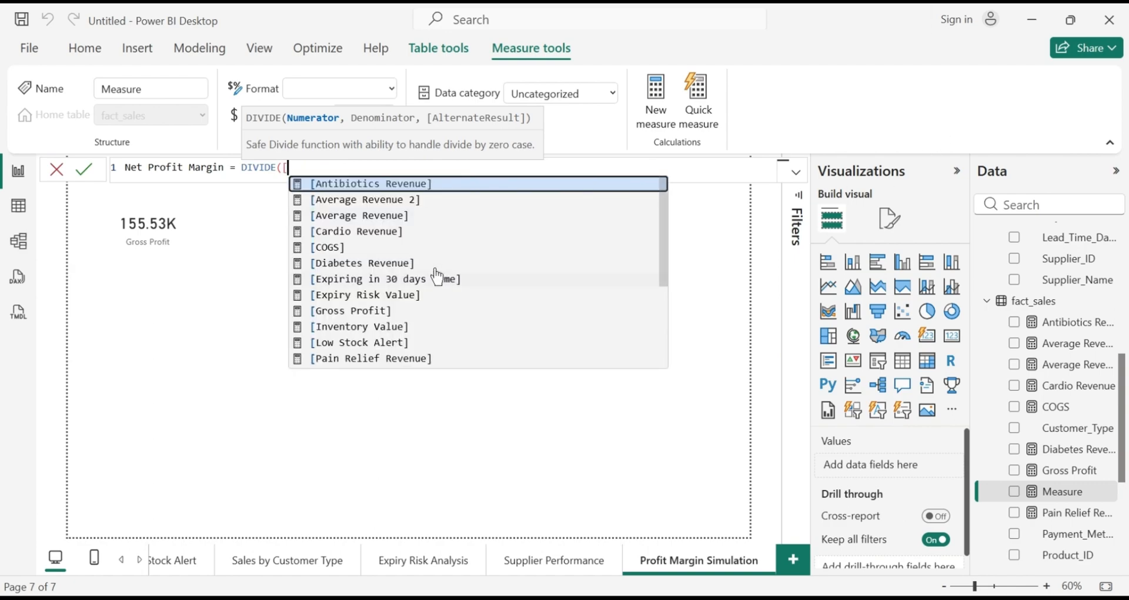
click(355, 313)
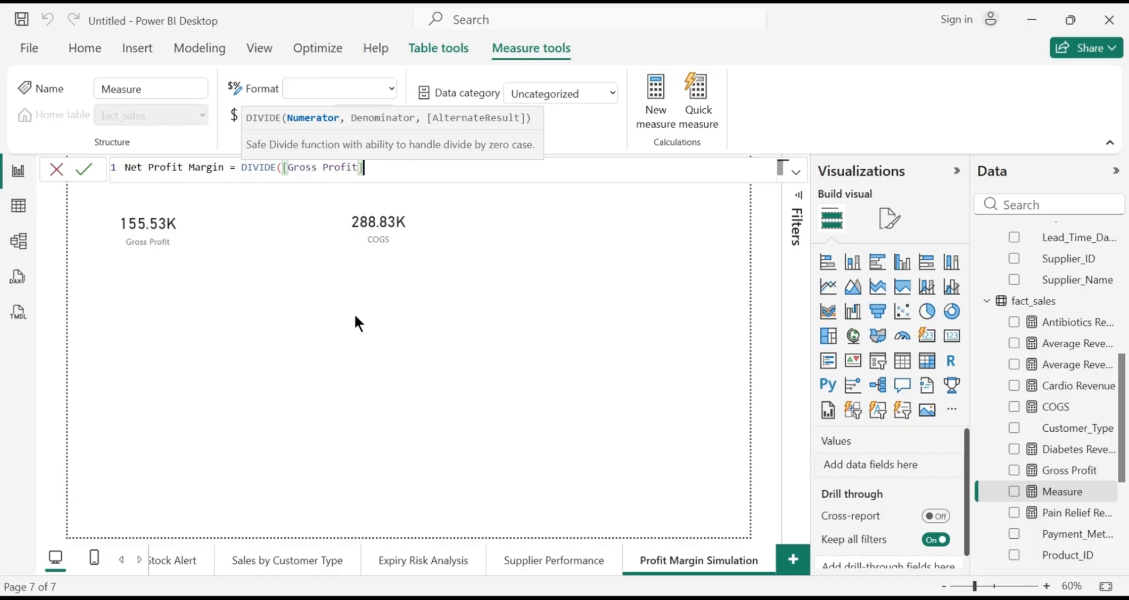
Complete the DIVIDE formula with [Total Revenue] as denominator and 0 as alternate result, and commit the measure
text(,)
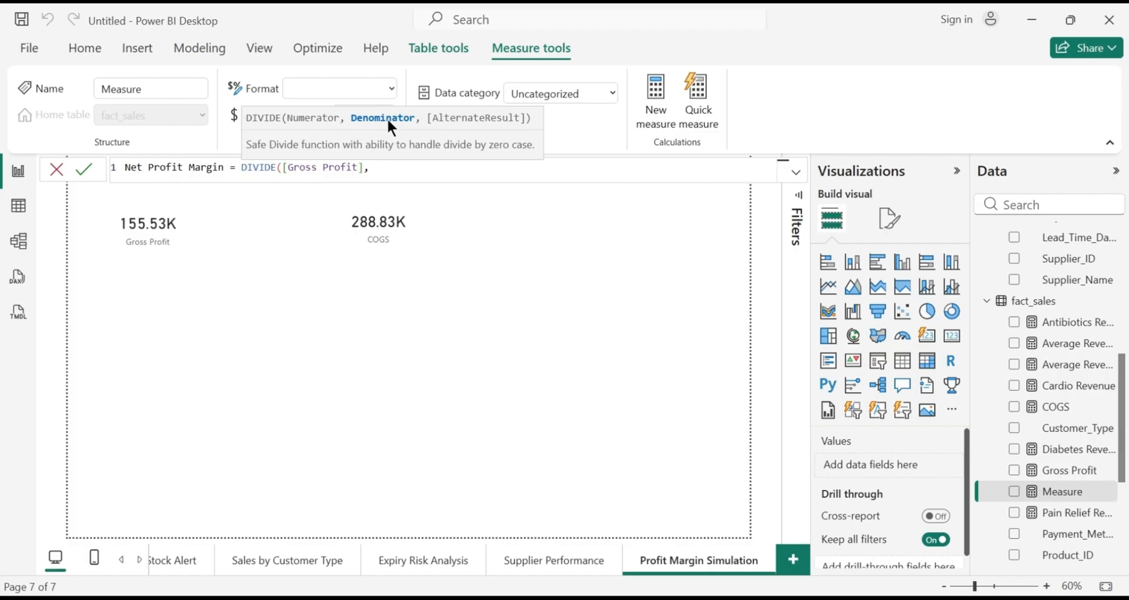
text([)
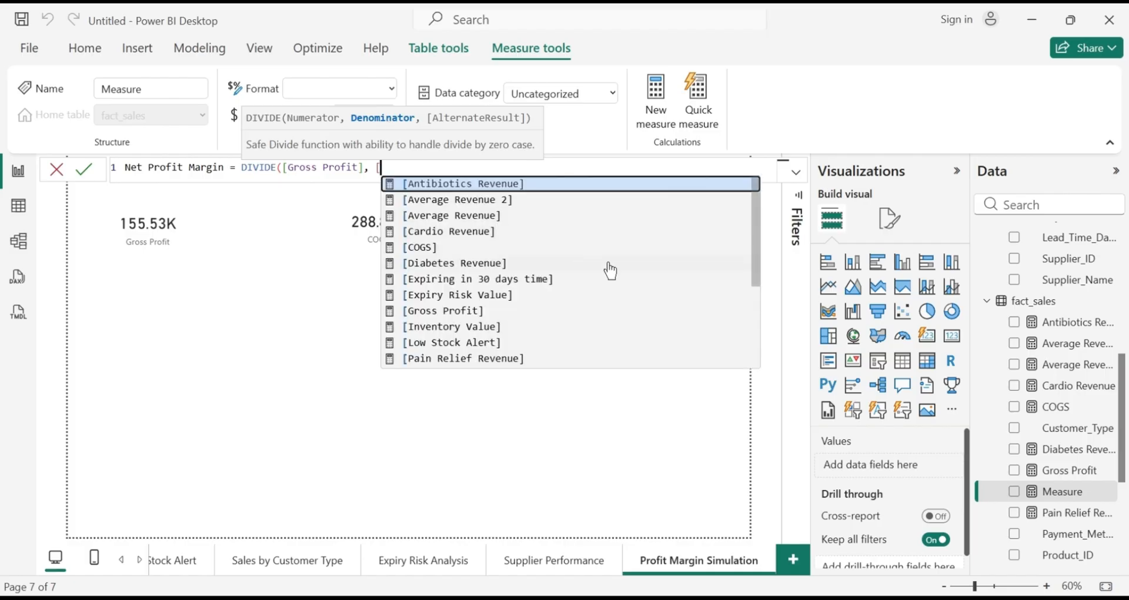
drag(753, 252, 757, 354)
click(475, 344)
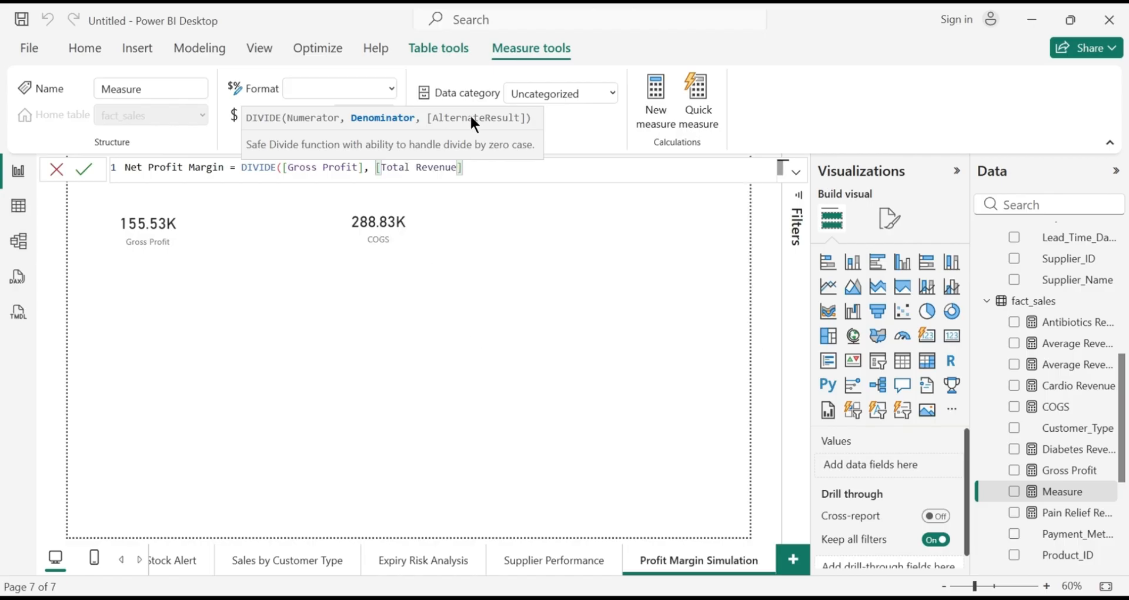
text(, )
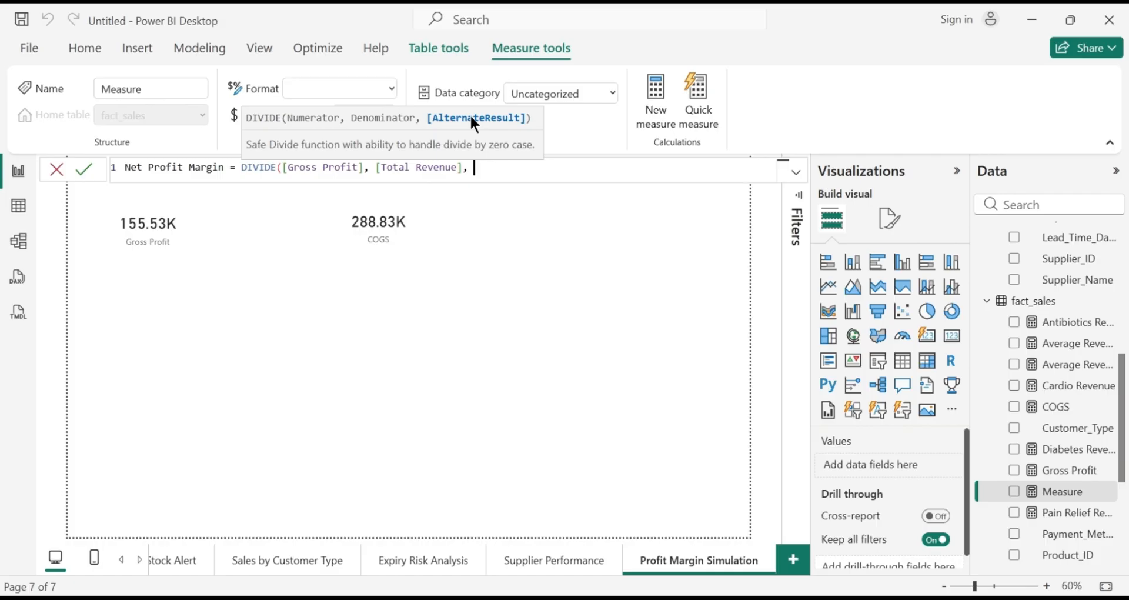
text(0))
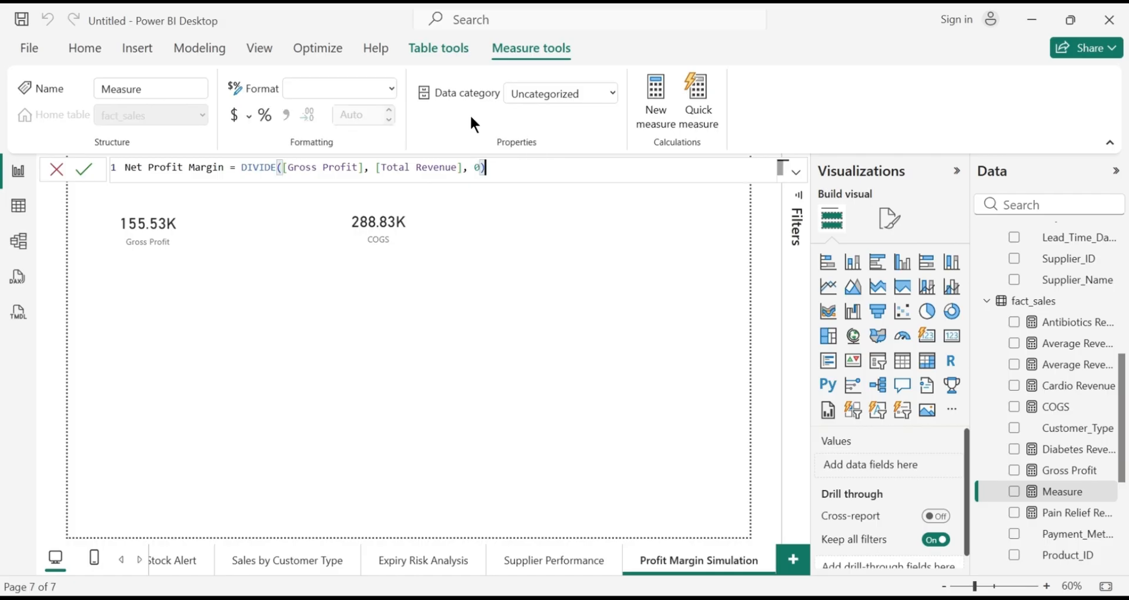
key(Return)
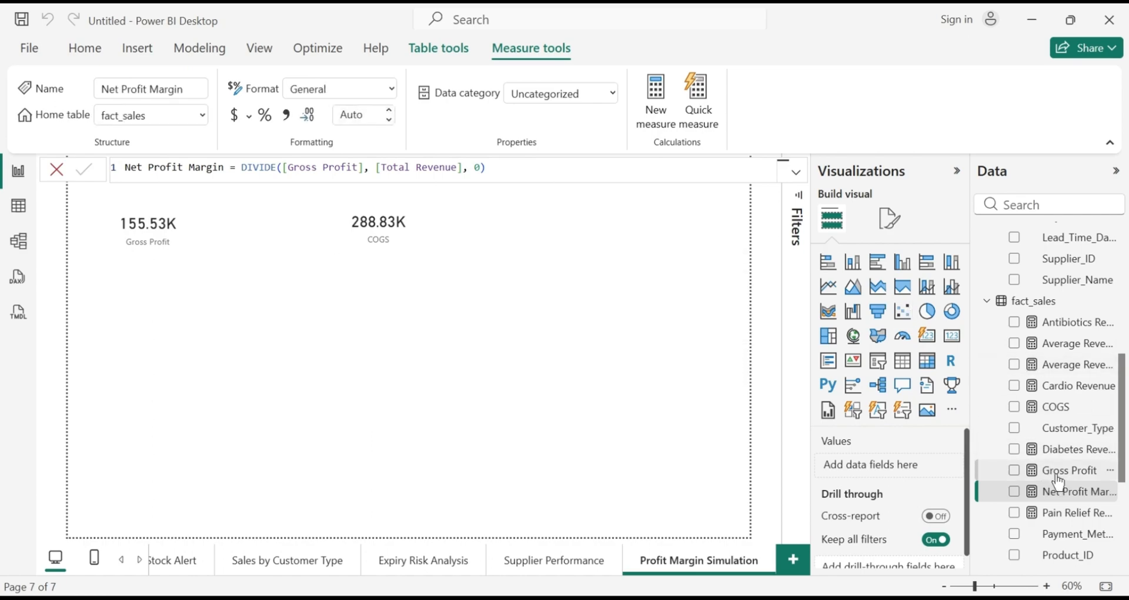
Add a card visual showing the Net Profit Margin measure to the right of the COGS card
click(951, 345)
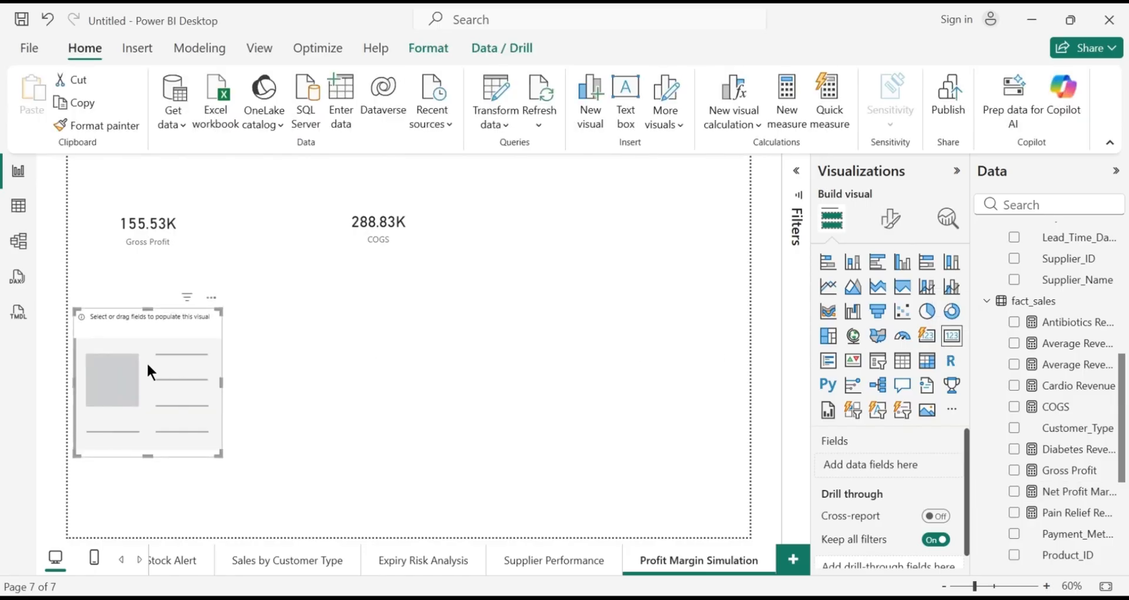
drag(146, 362, 681, 194)
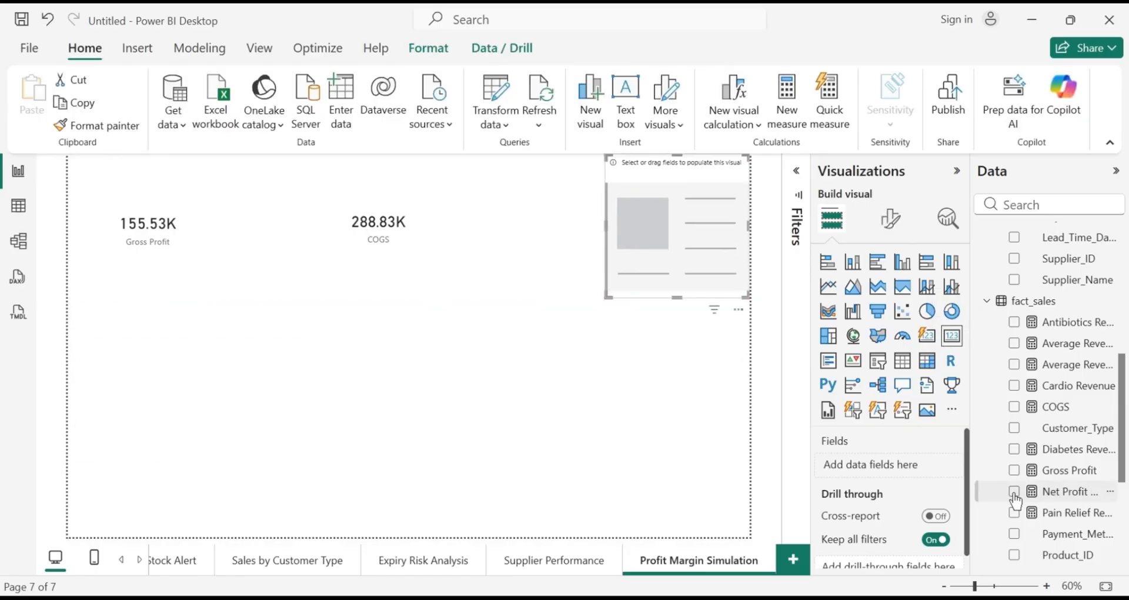
click(1014, 494)
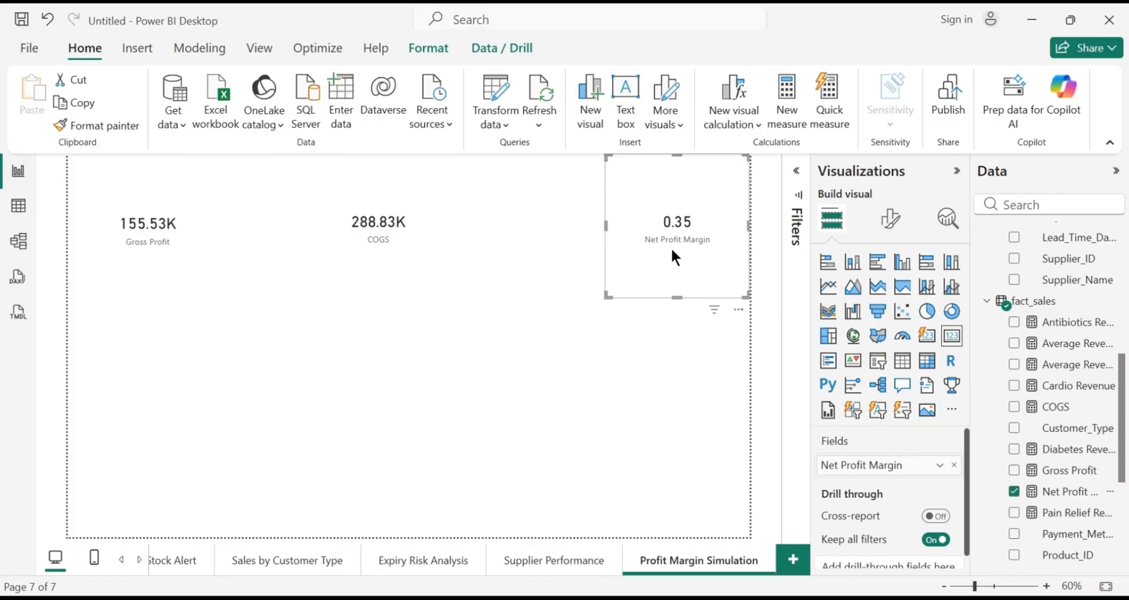
drag(696, 238, 653, 237)
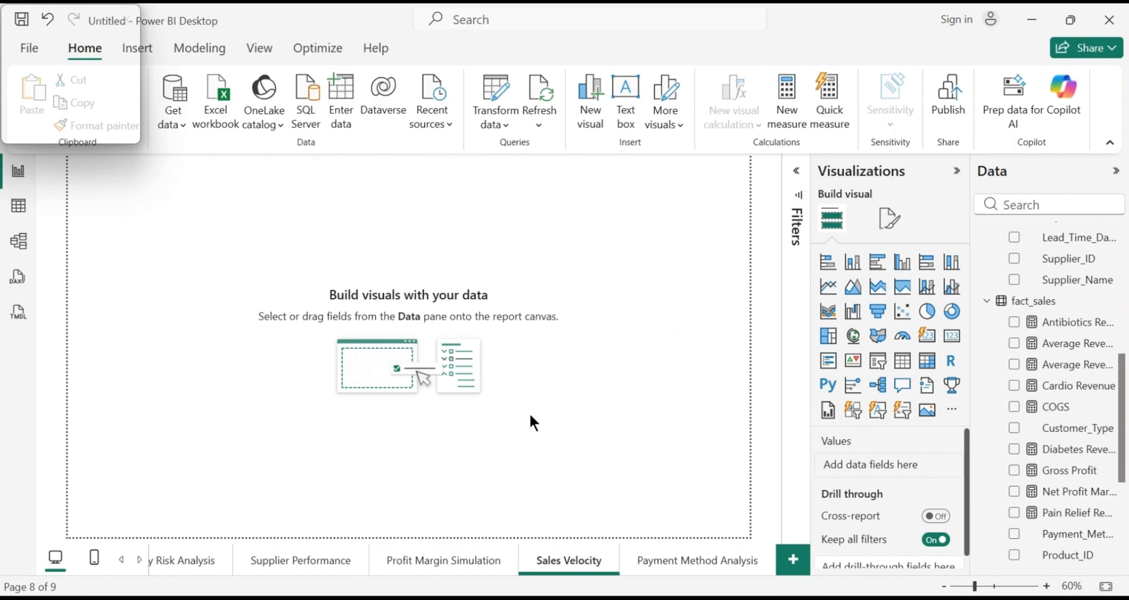
Review the Quantity_Sold column in the fact_sales data and start a new measure named Total Units Sold in that table
click(16, 214)
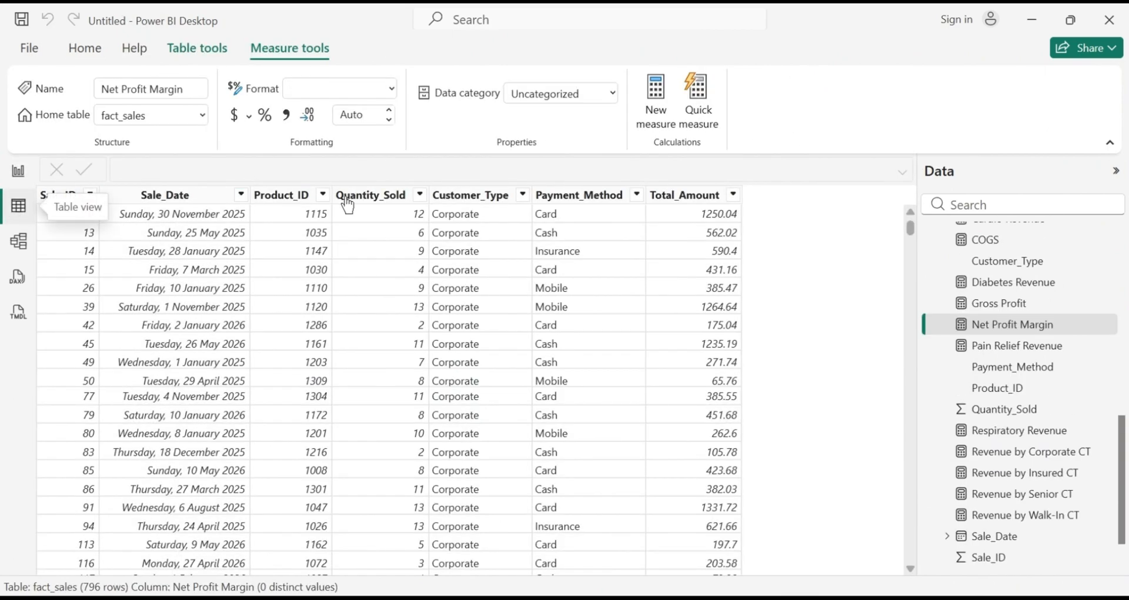
click(386, 194)
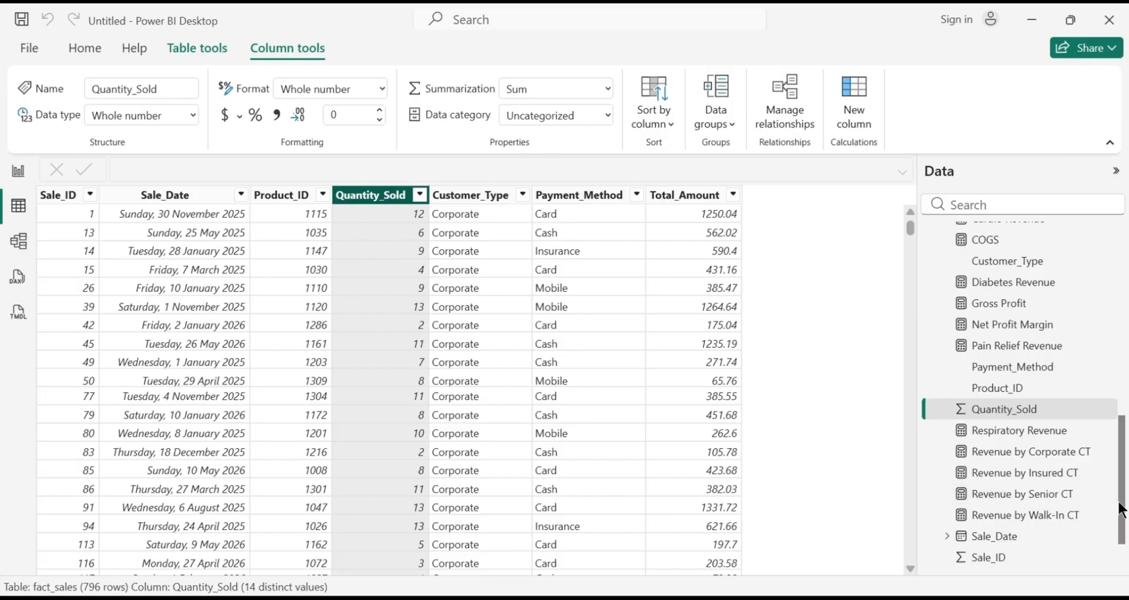
drag(1122, 507, 1122, 466)
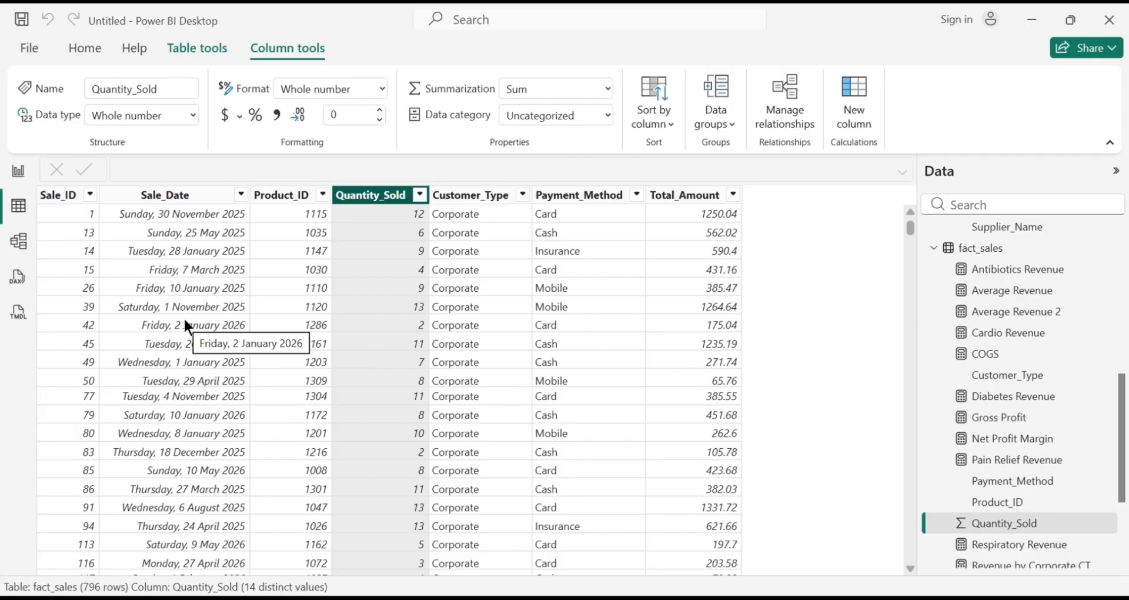
click(18, 171)
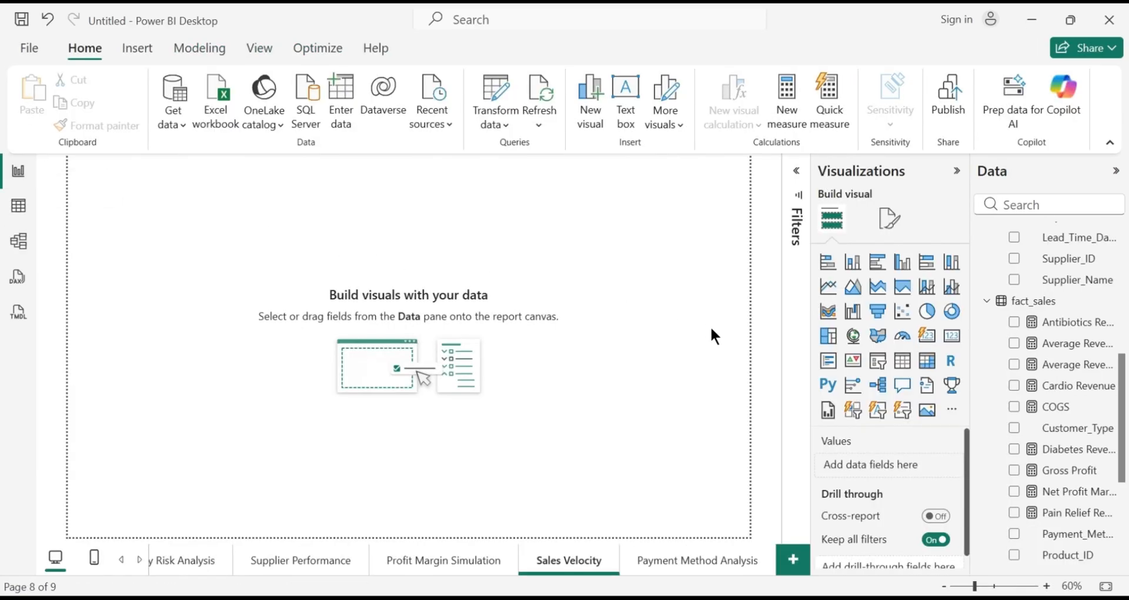
right_click(1065, 313)
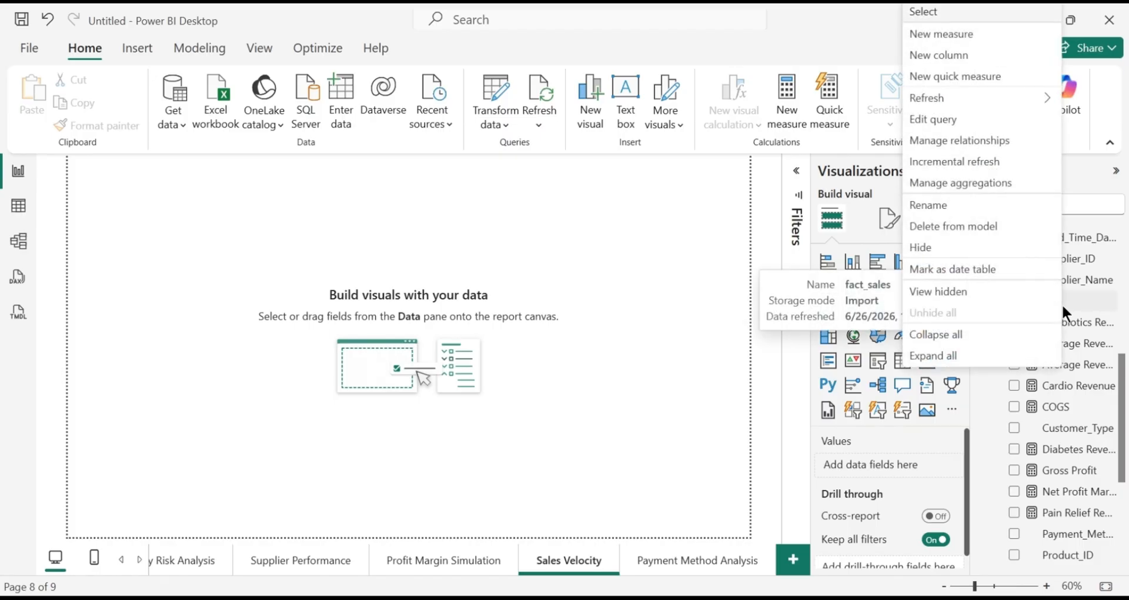
click(954, 34)
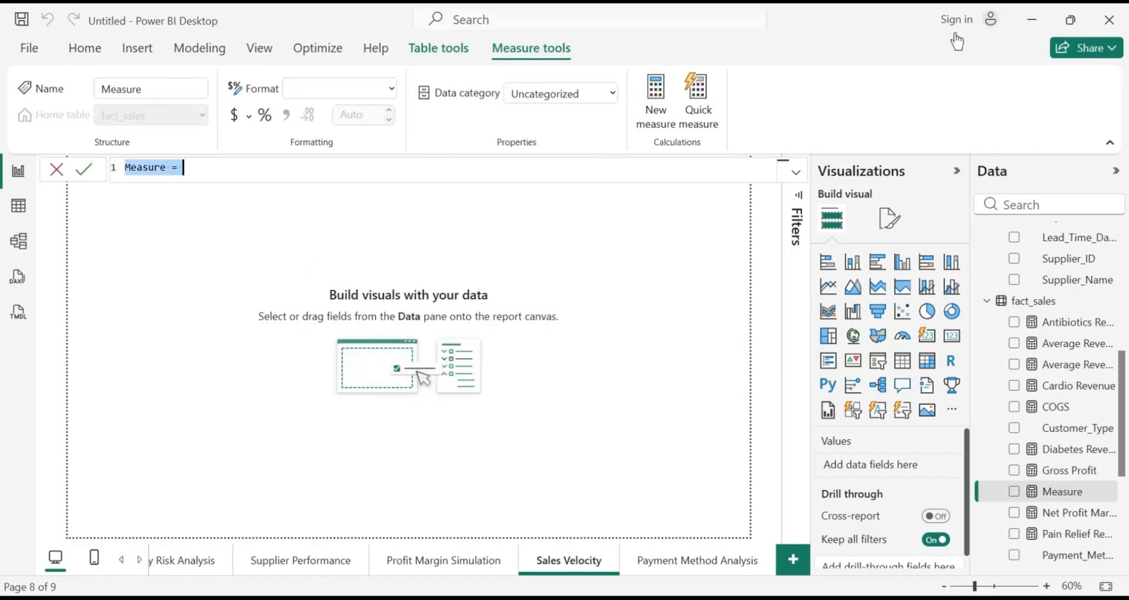
key(BackSpace)
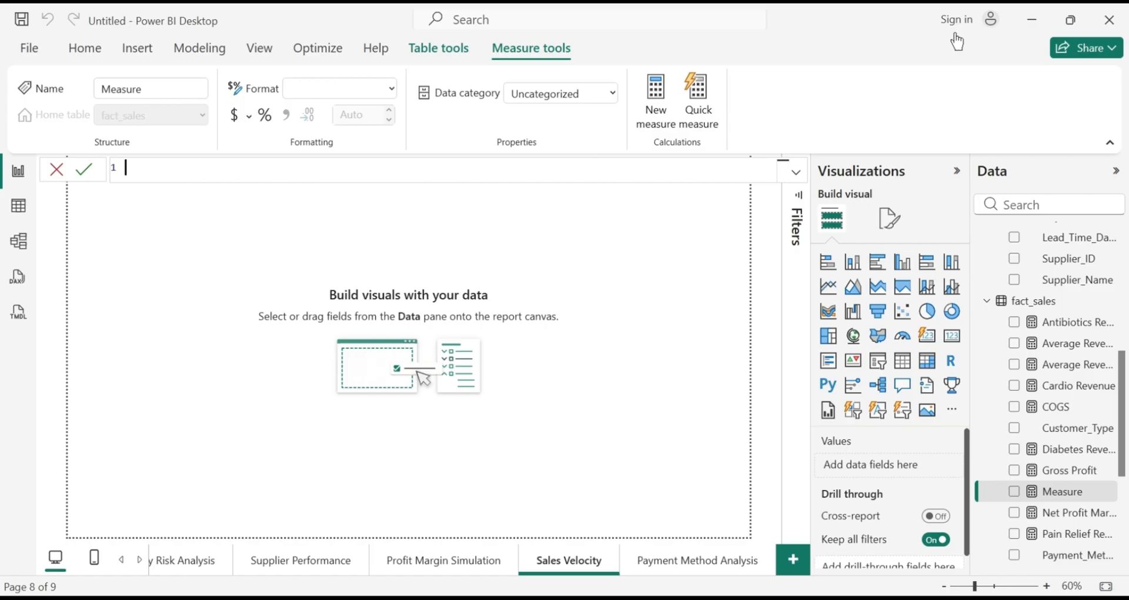
text(Total Units Sold =)
Define the Total Units Sold measure as SUM(fact_sales[Quantity_Sold]) and commit it
text(SUM()
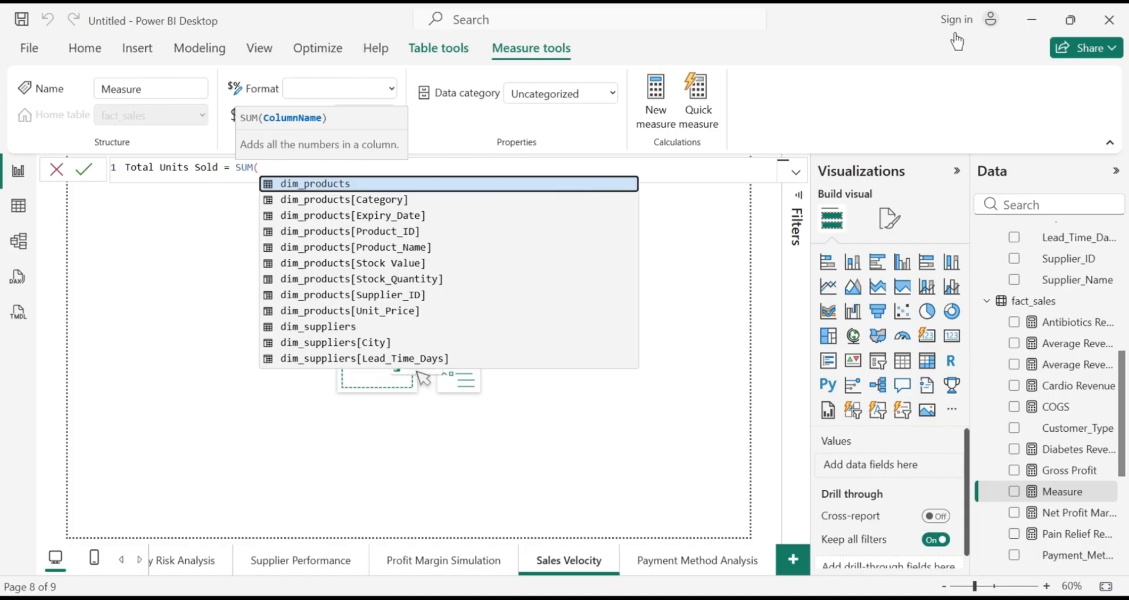
text(FACT)
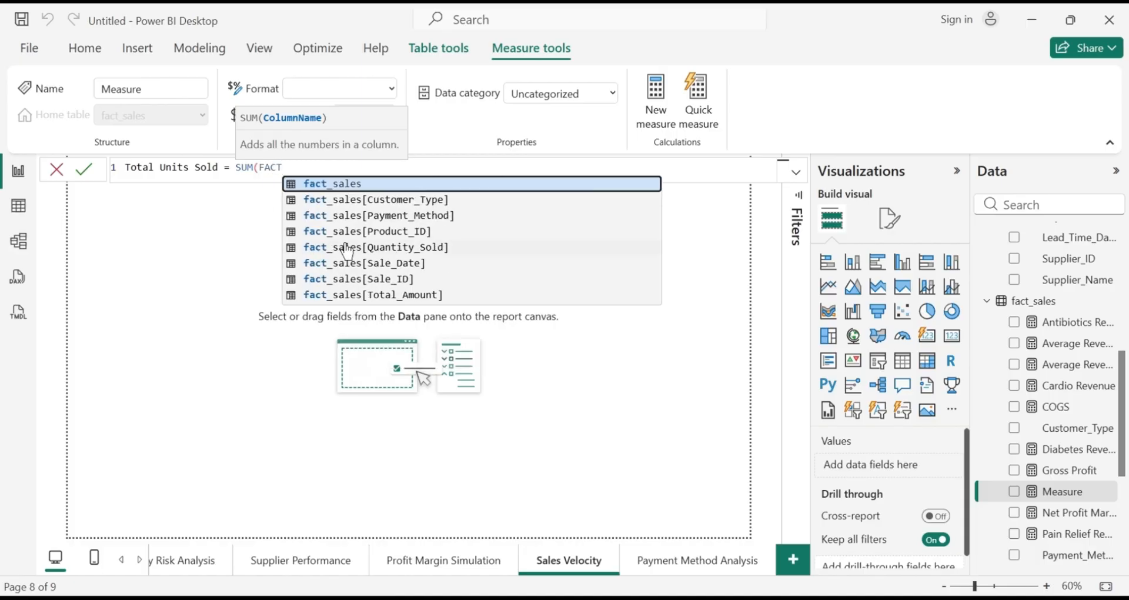
click(420, 250)
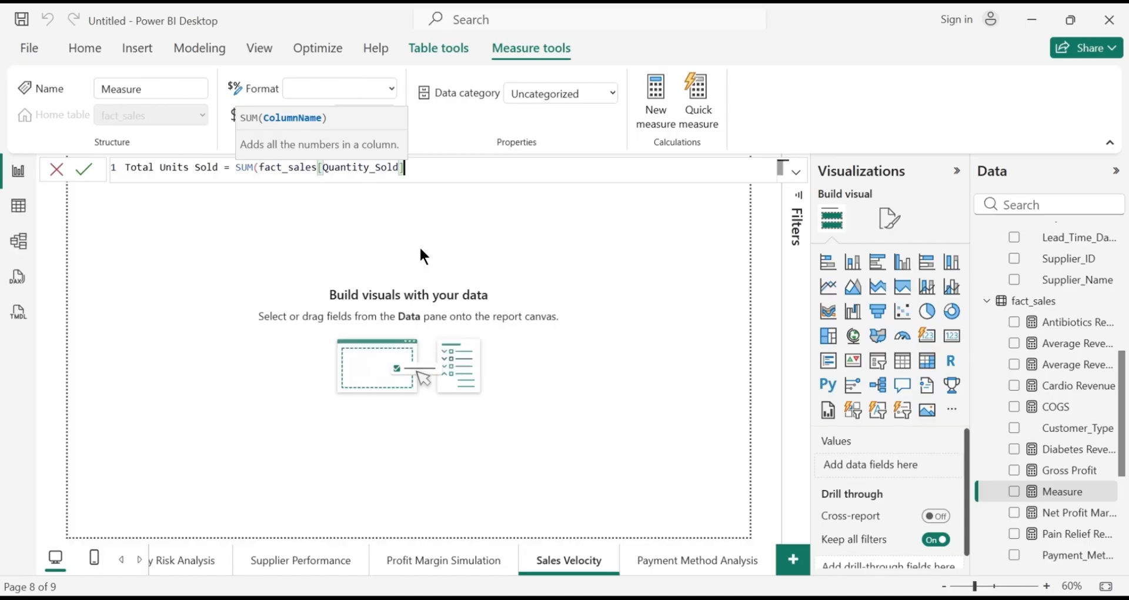
text())
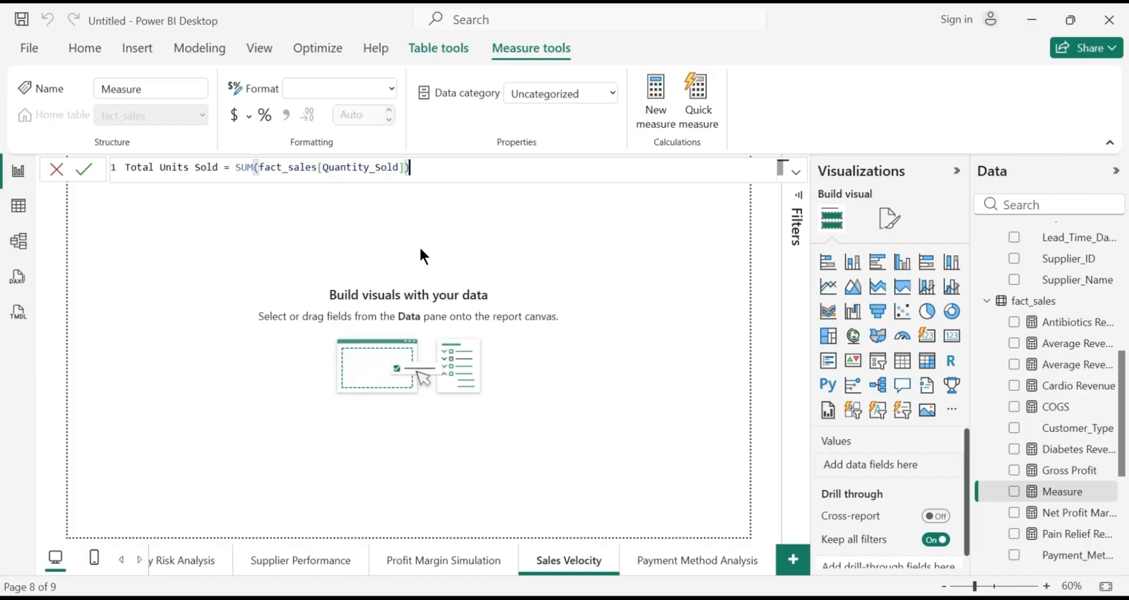
key(Return)
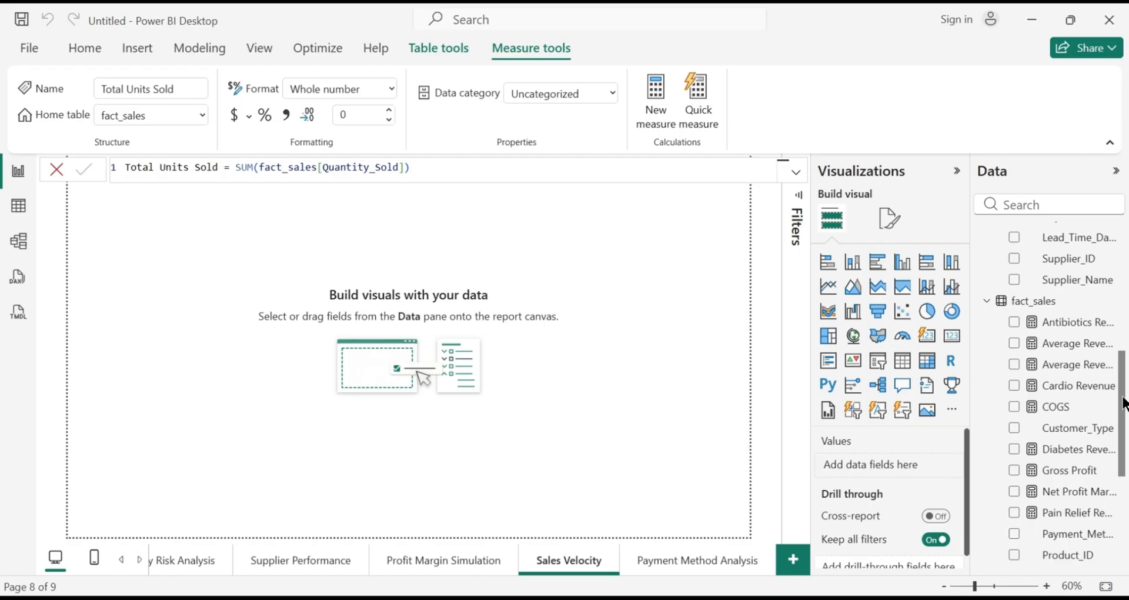
Add a card visual showing the Total Units Sold measure and place it in the upper-left corner of the Sales Velocity page
drag(1123, 393, 1124, 494)
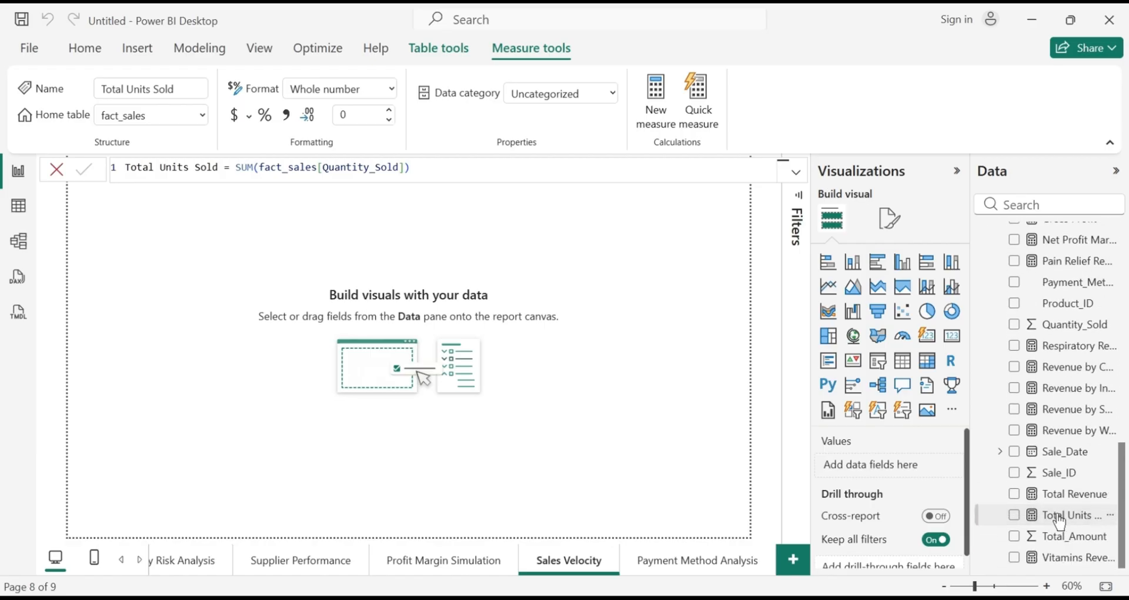
click(952, 344)
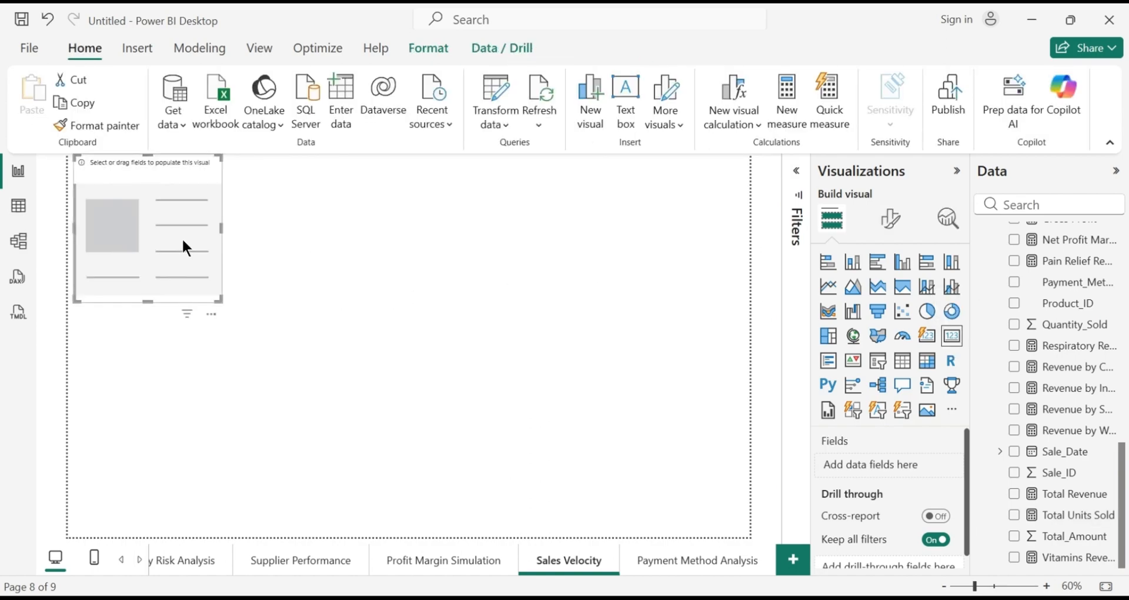
click(1016, 517)
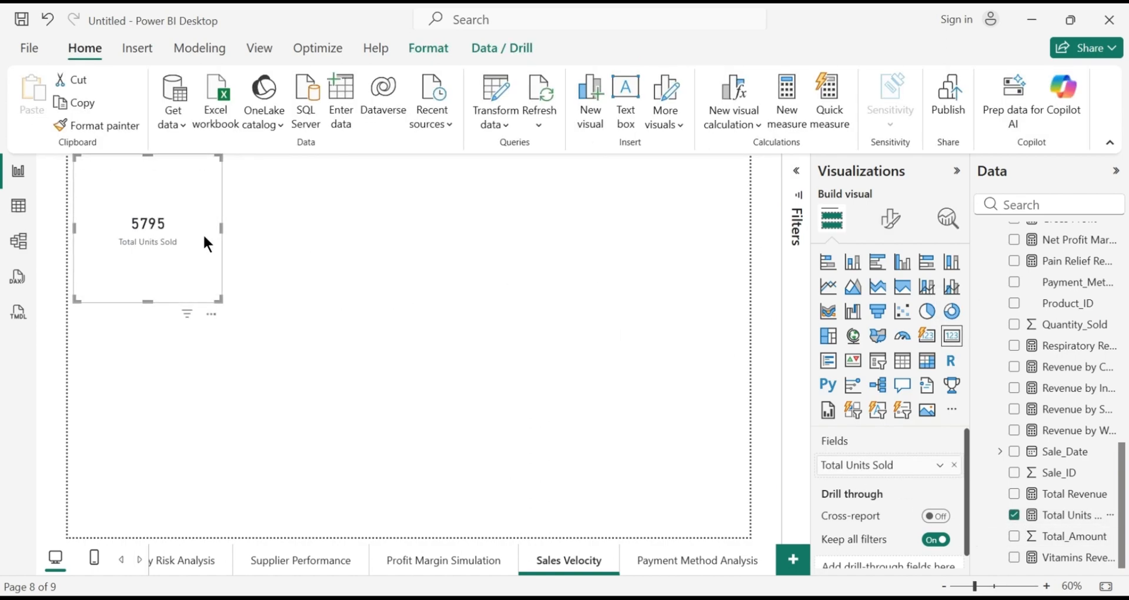
drag(204, 236, 193, 233)
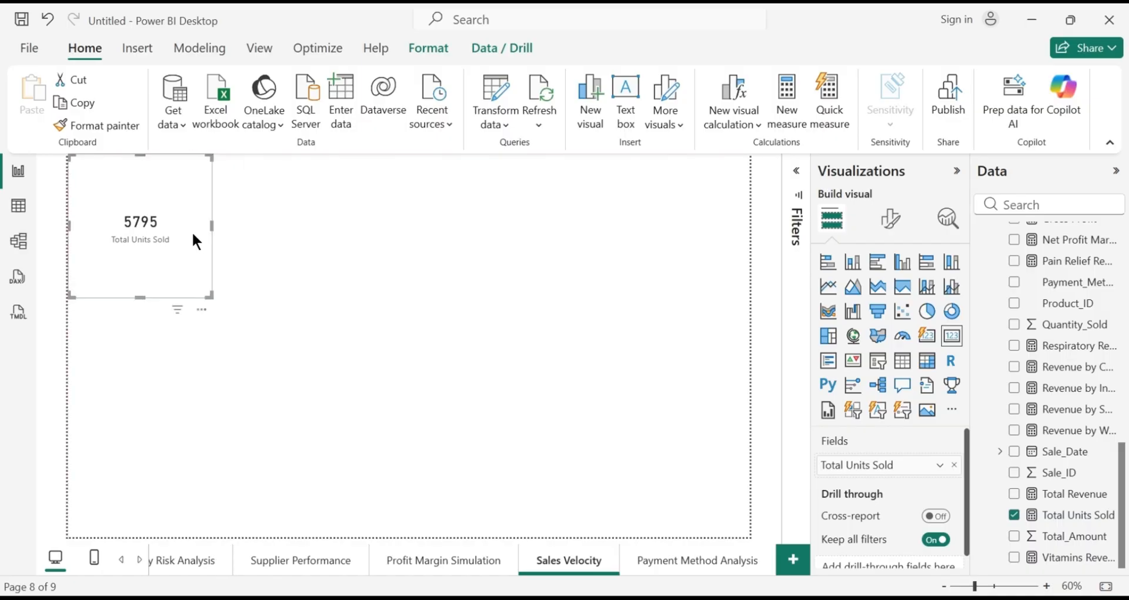
click(352, 245)
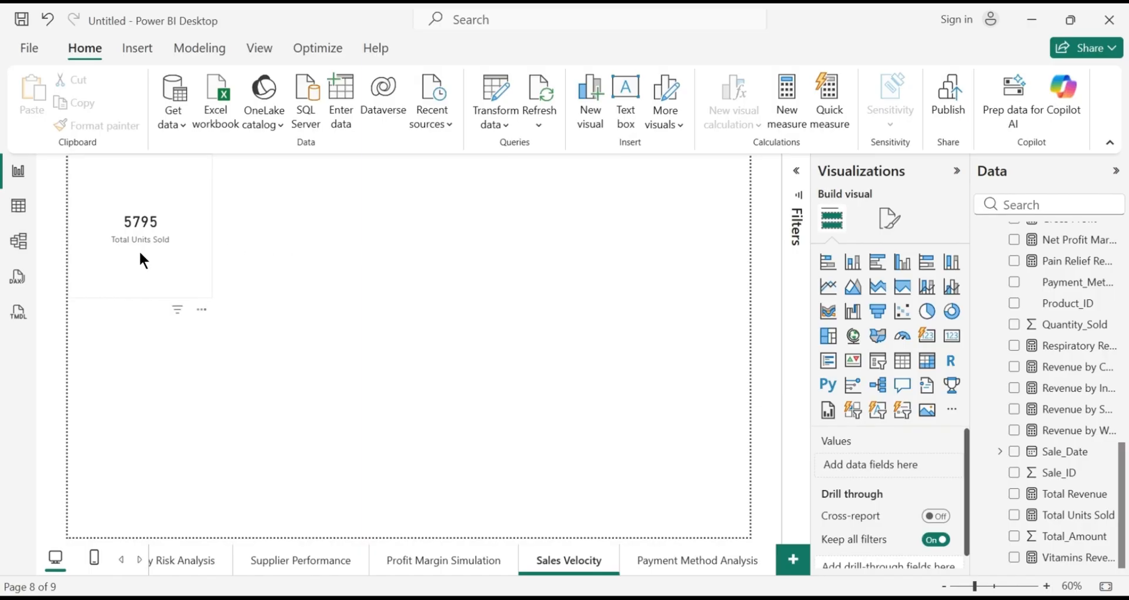
click(141, 254)
click(346, 254)
Create a measure in the fact_sales table defined as Distinct Sale Dates = DISTINCTCOUNT(fact_sales[Sale_Date])
drag(1123, 474, 1121, 397)
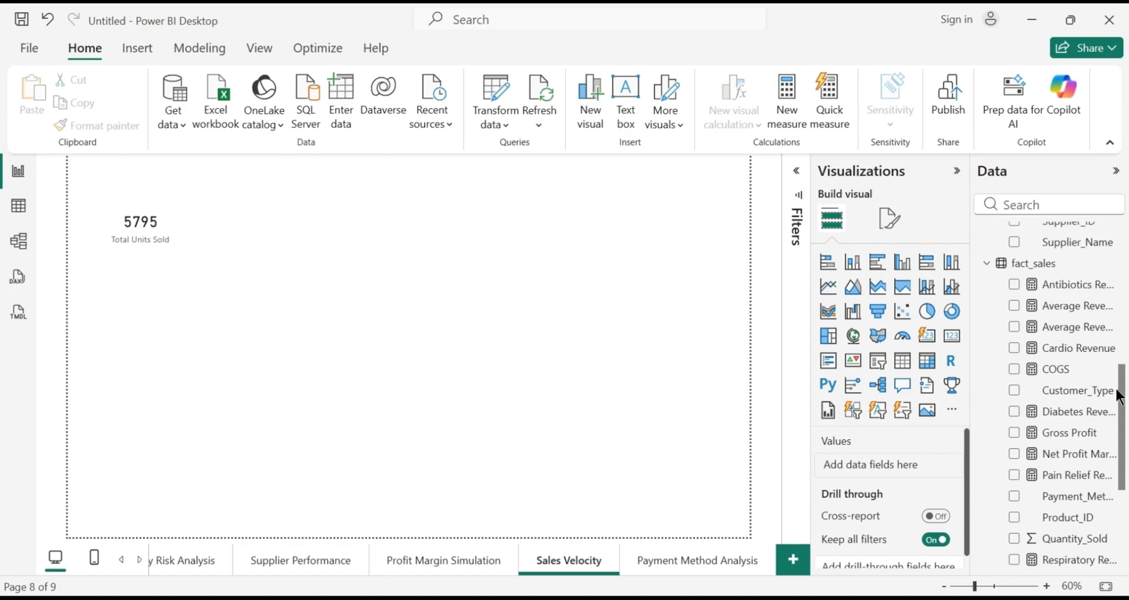
right_click(1055, 270)
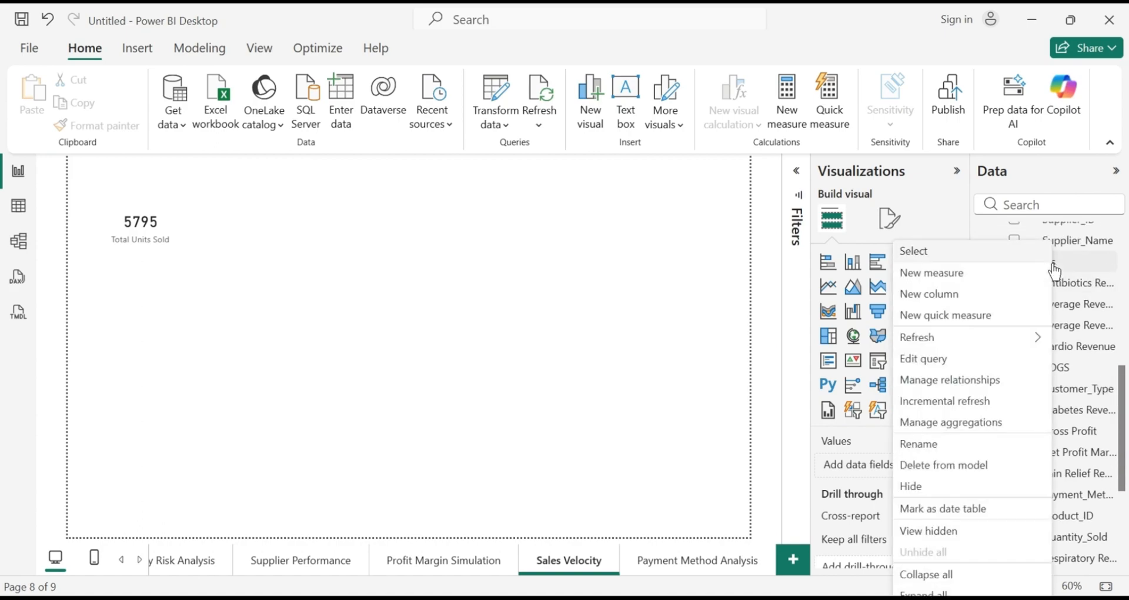
click(965, 273)
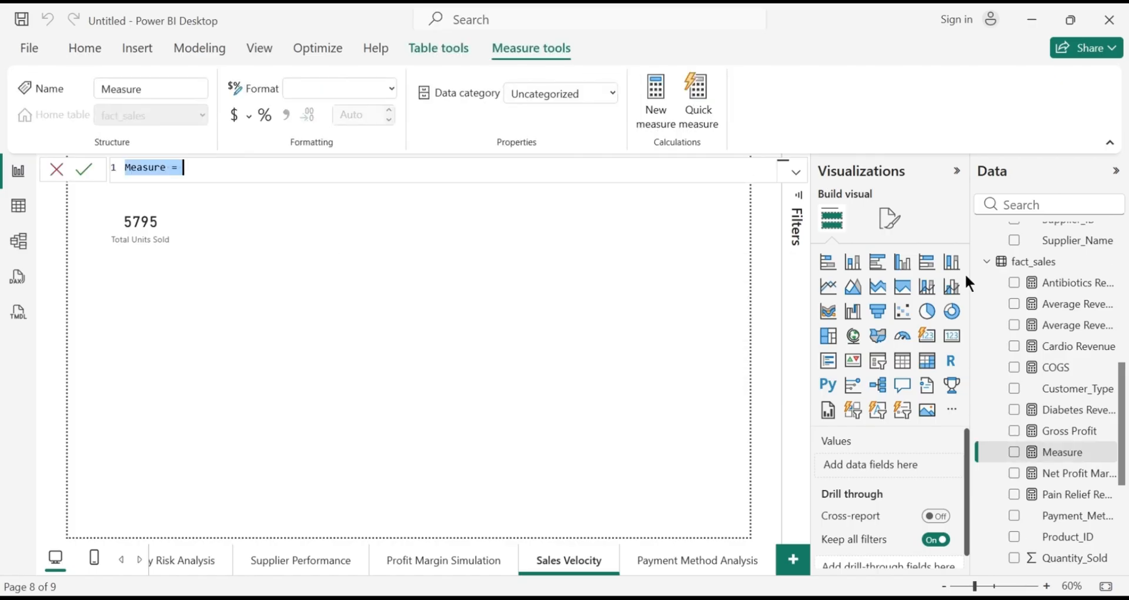
key(BackSpace)
text(Dist)
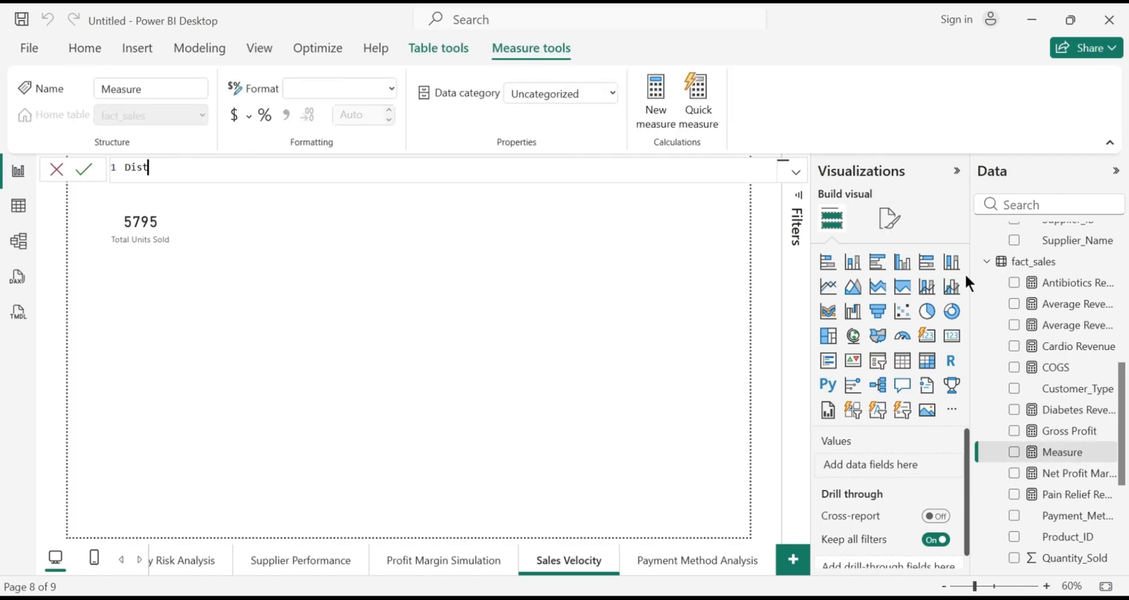
text(inct Sale Dates = DIST)
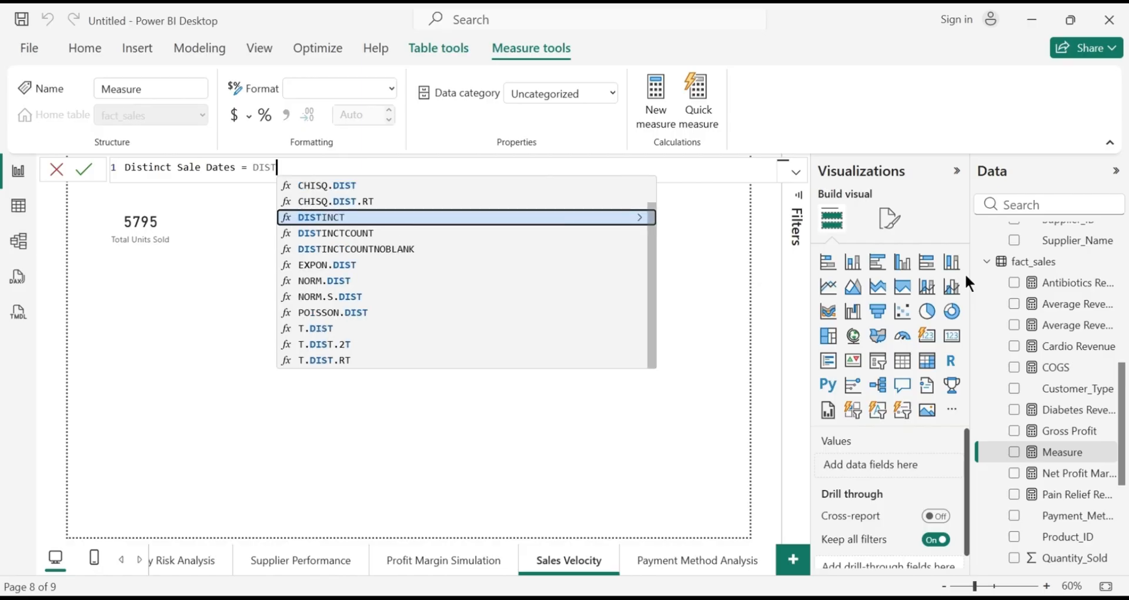
text(INCT)
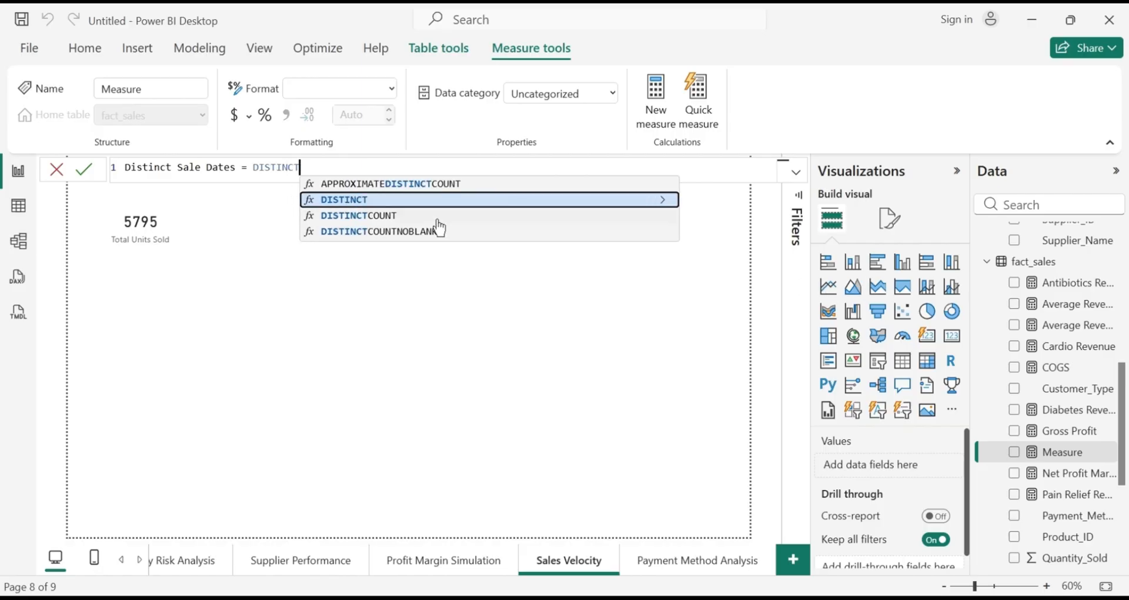
click(378, 218)
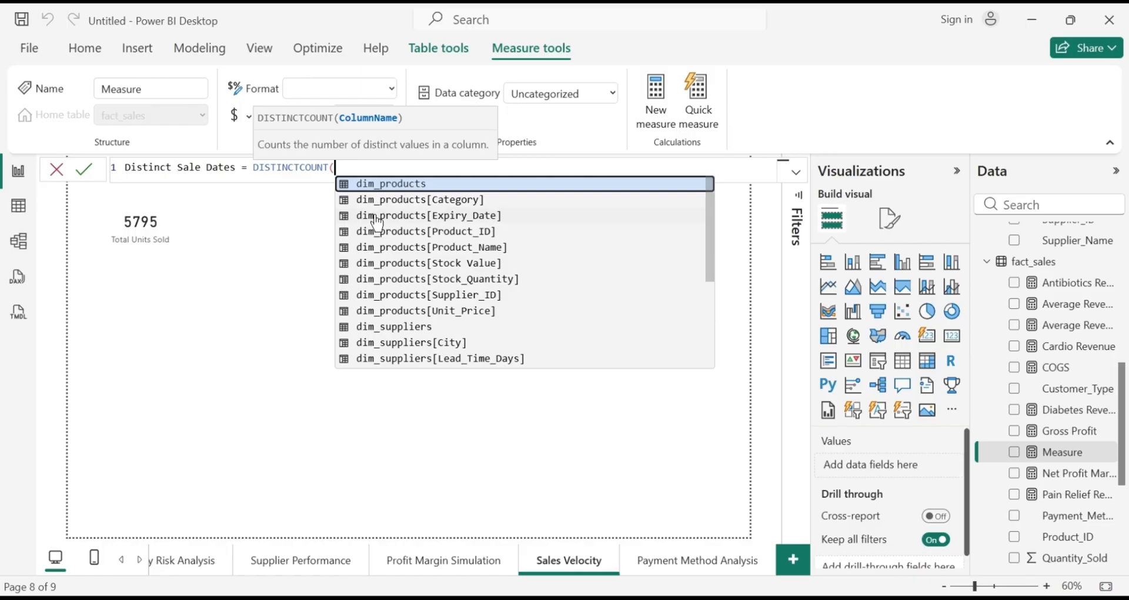
text(FACT)
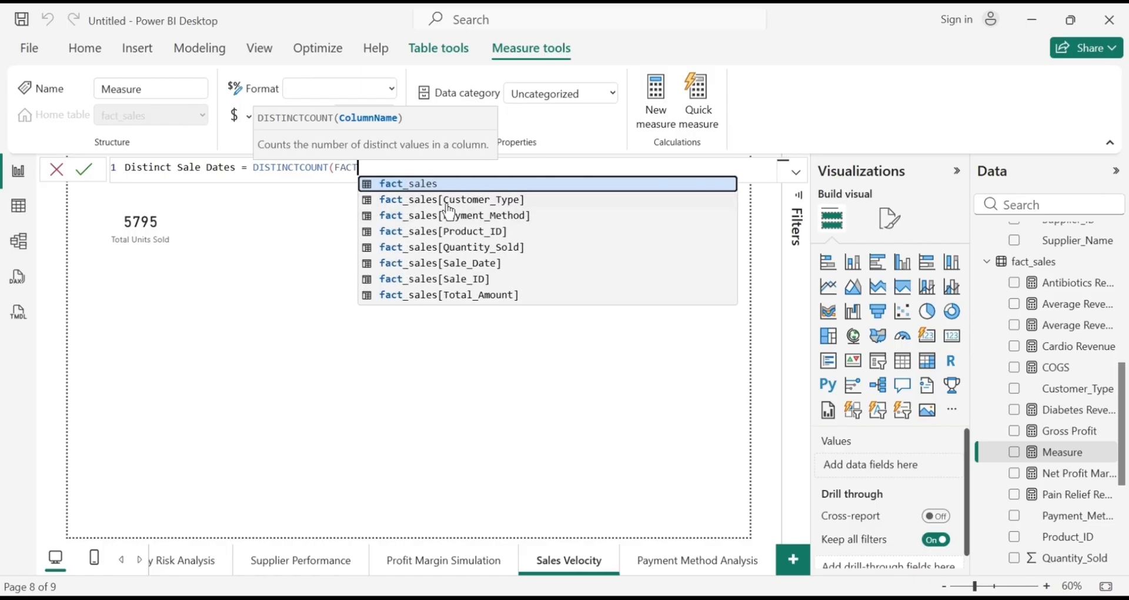
click(485, 264)
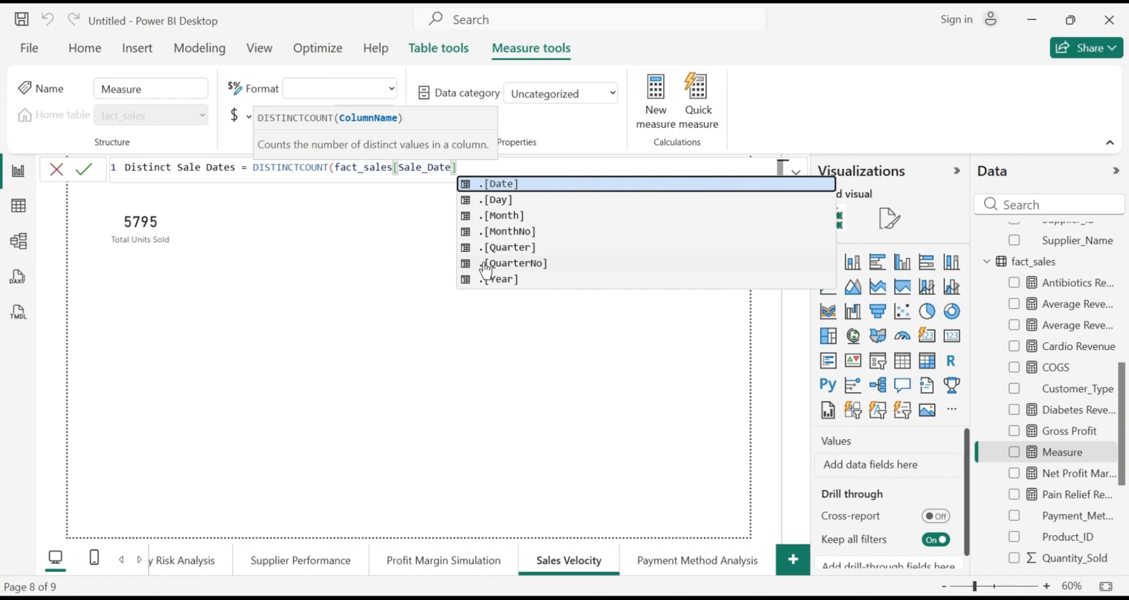
text())
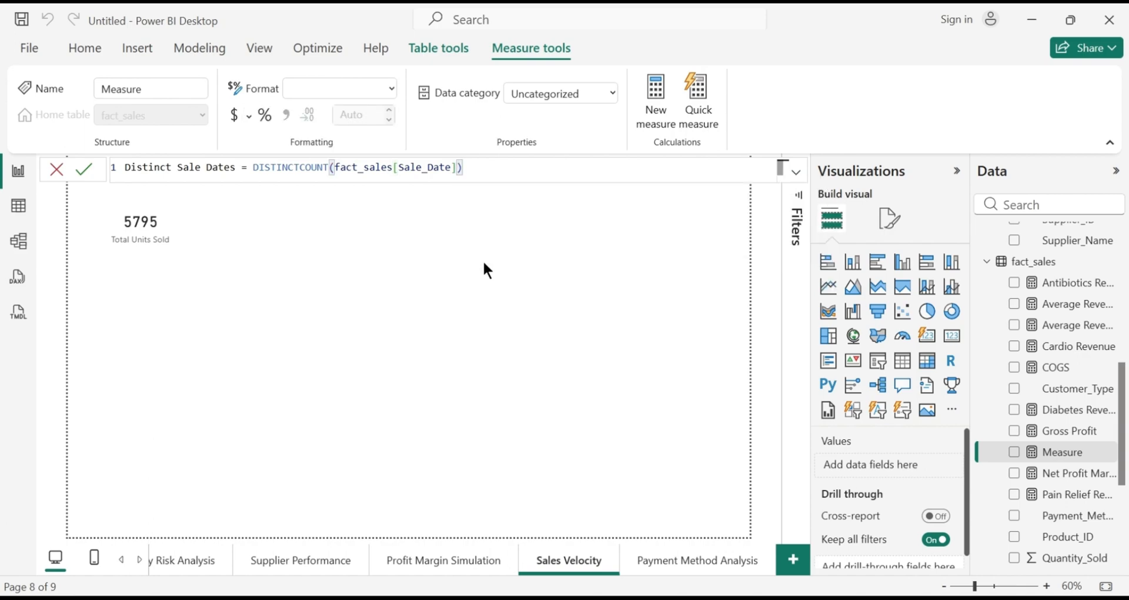
key(Return)
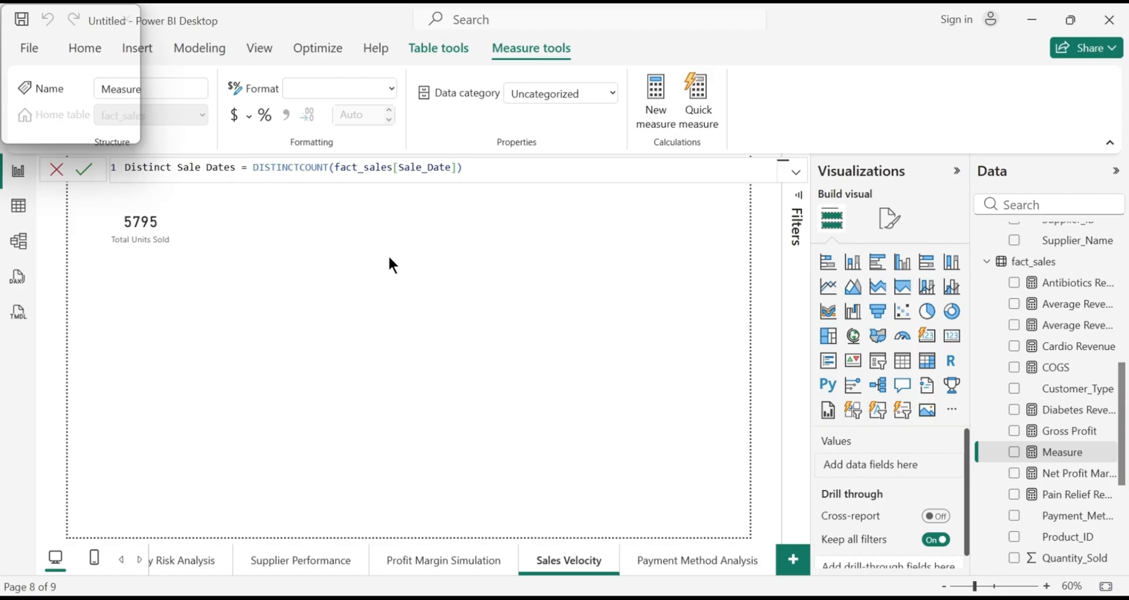
click(478, 173)
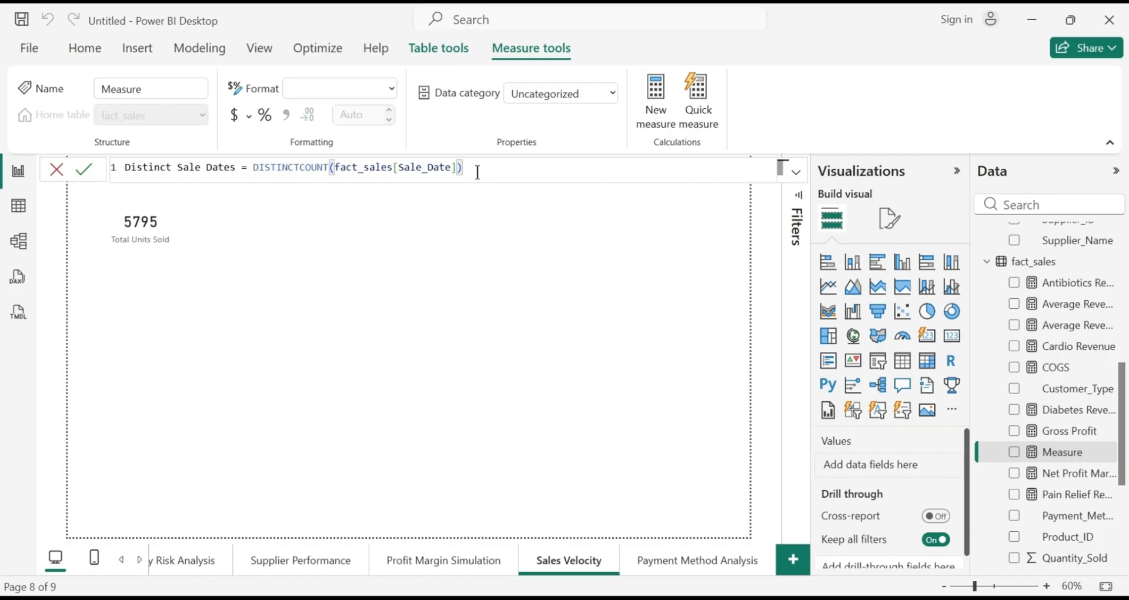
key(Return)
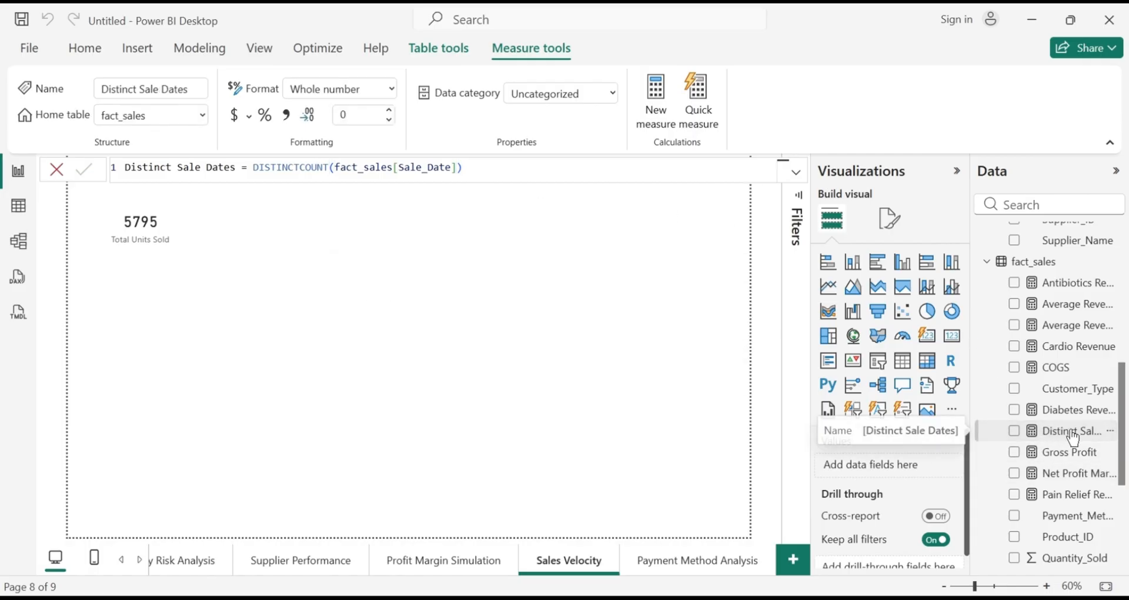
Add a card visual showing Distinct Sale Dates and place it level with and to the right of the Total Units Sold card
click(953, 337)
drag(78, 388, 345, 204)
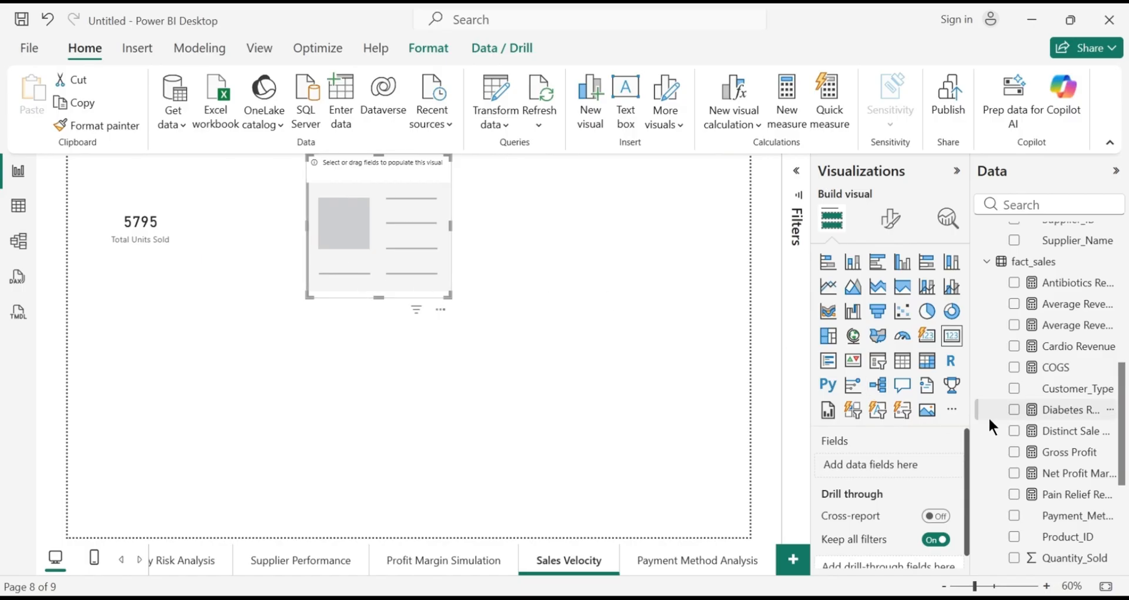
click(1015, 433)
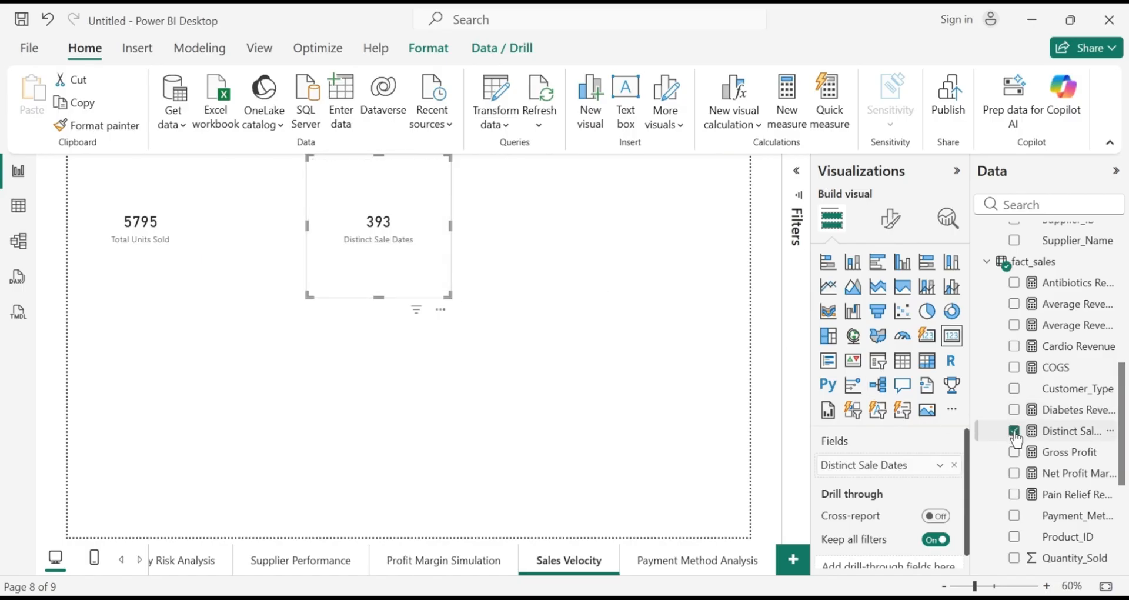
click(599, 389)
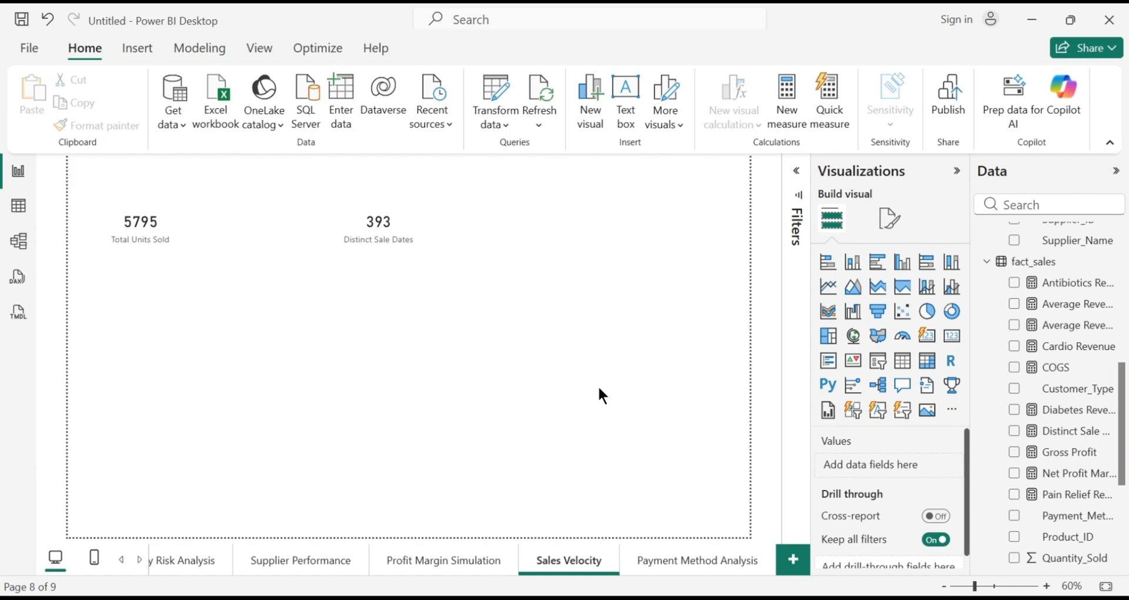
click(140, 280)
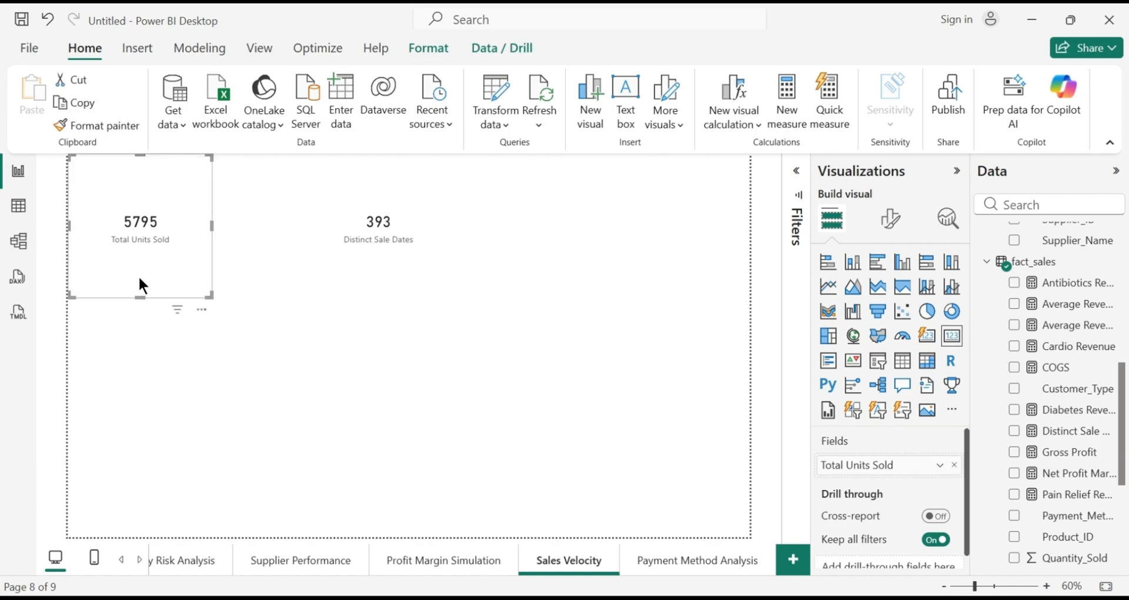
click(403, 270)
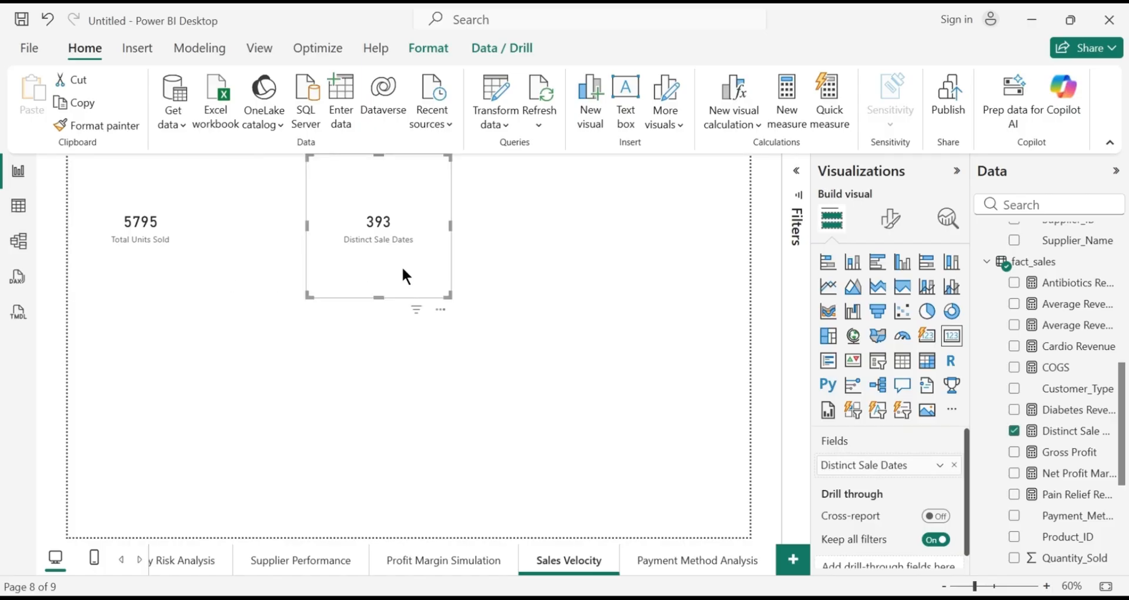
click(587, 251)
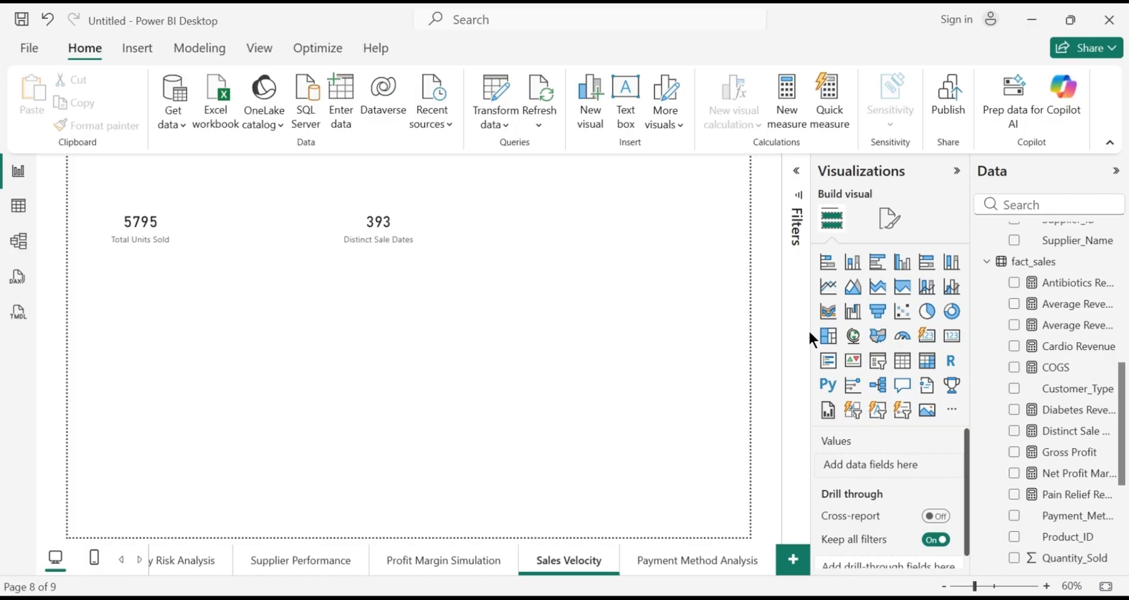
Create a measure in the fact_sales table defined as Sales Velocity = DIVIDE([Total Units Sold], [Distinct Sale Dates],0)
right_click(1058, 267)
click(961, 272)
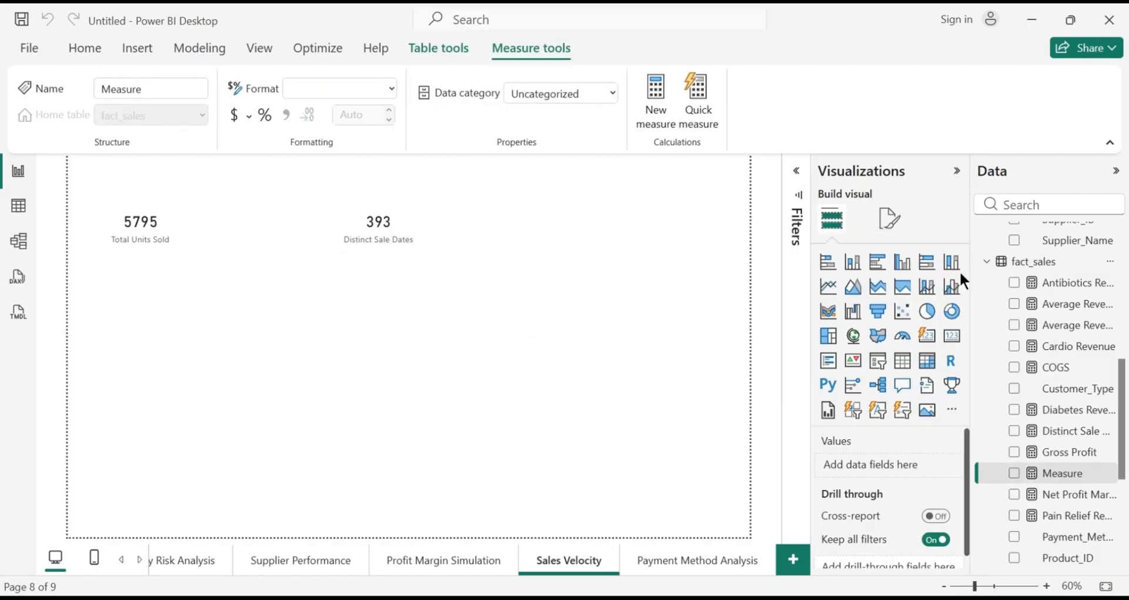
text(S)
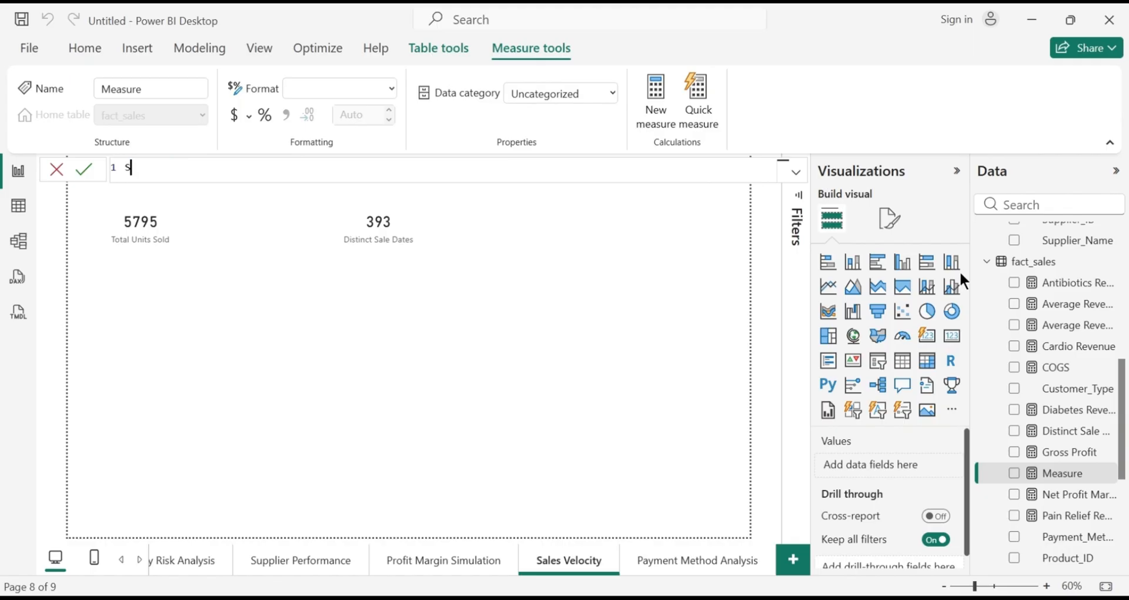
text(ales Velocity = DIVIDE()
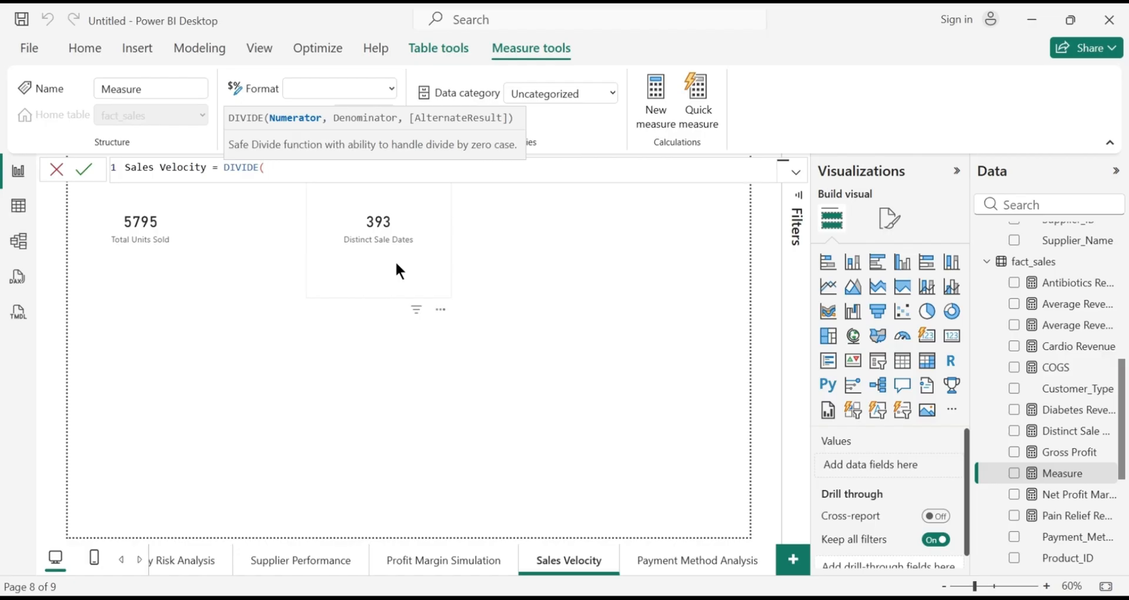
text([)
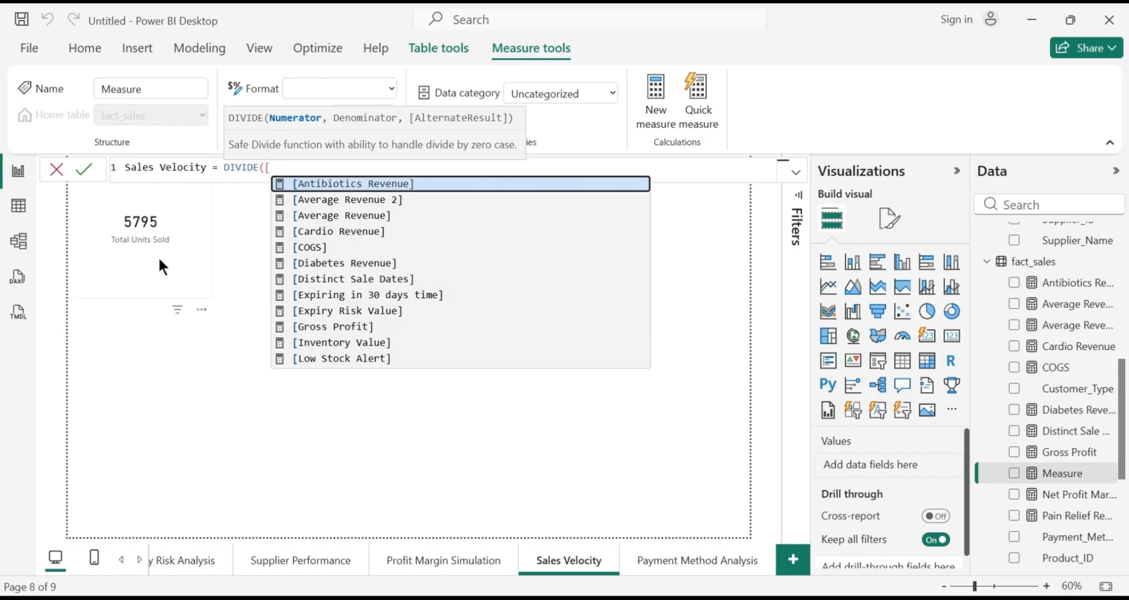
drag(646, 242, 633, 360)
click(380, 347)
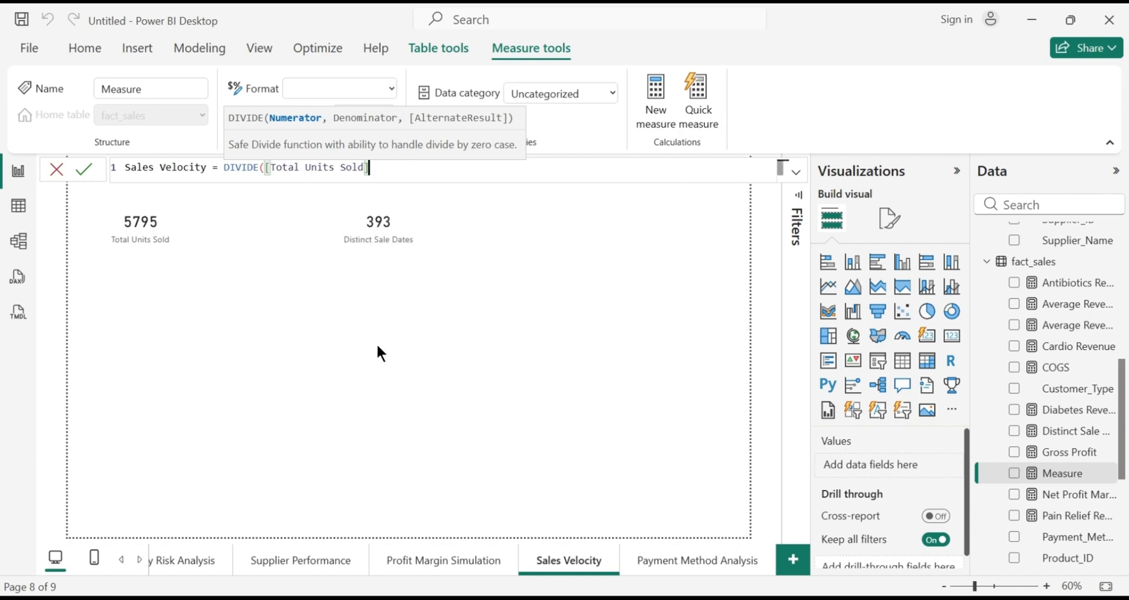
text(,)
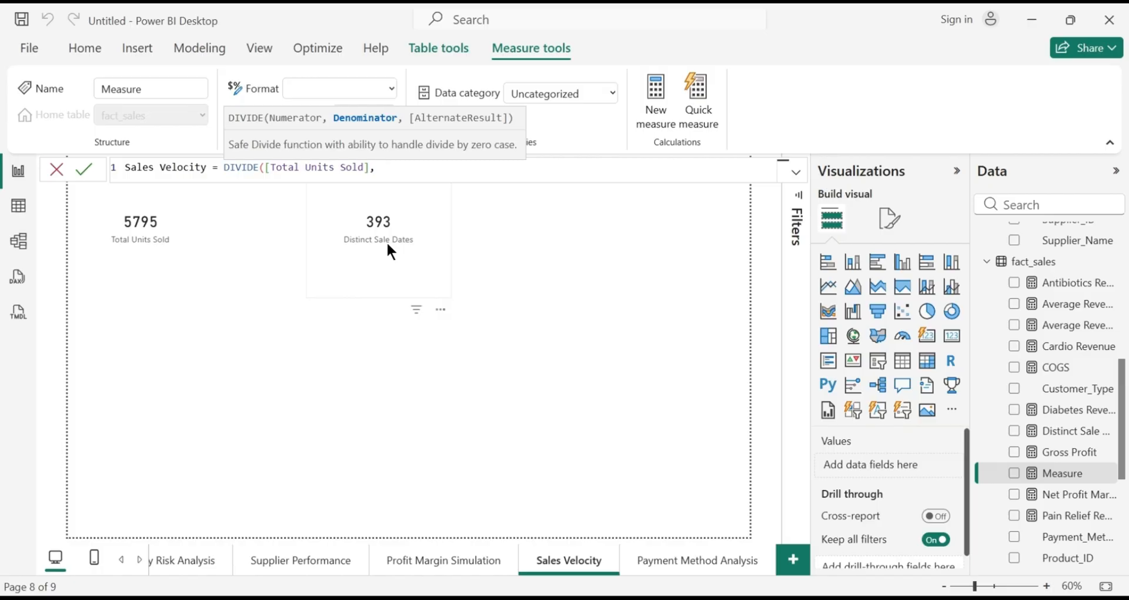
text([)
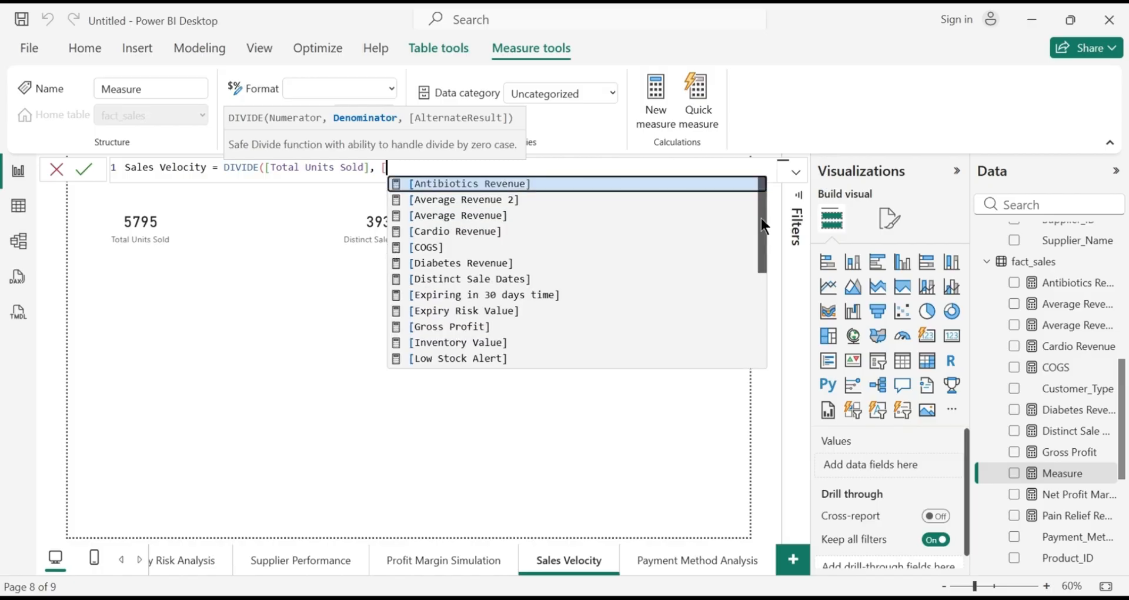
drag(761, 218, 760, 262)
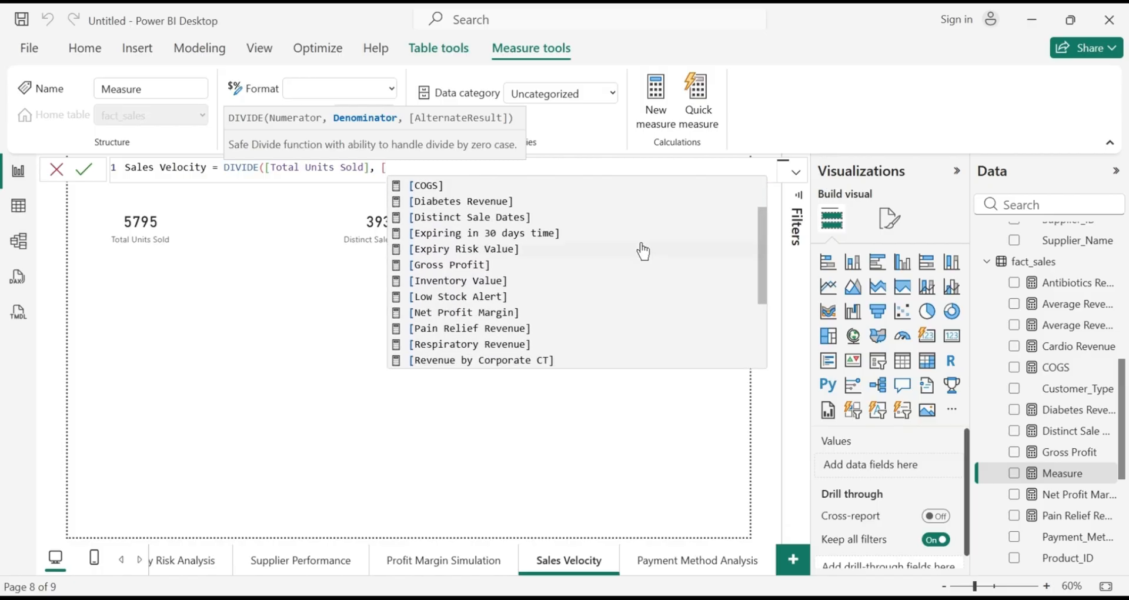
click(516, 219)
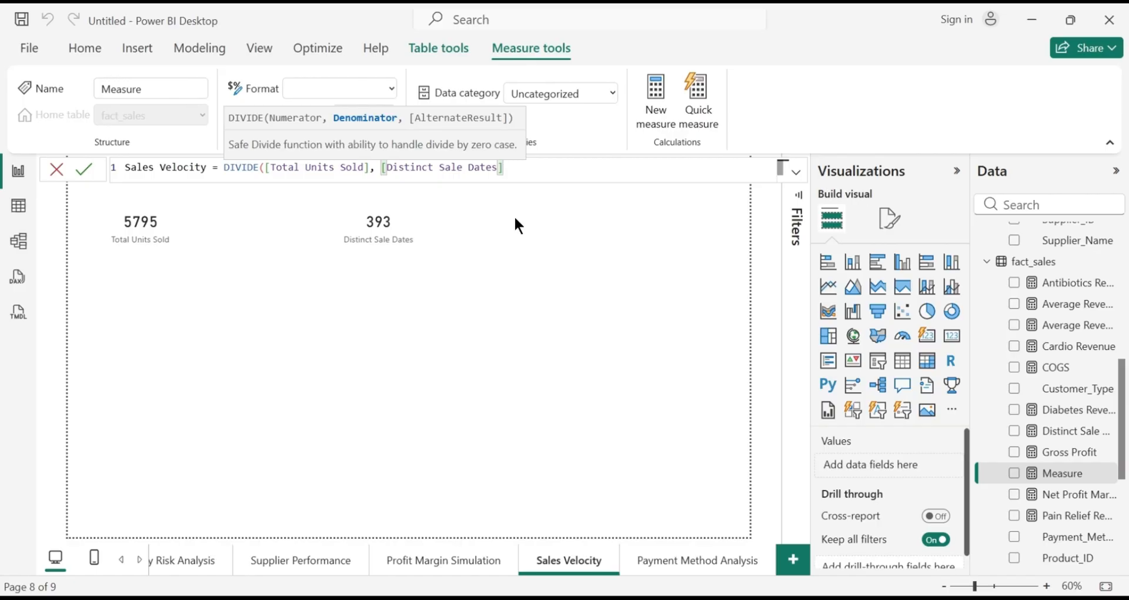
text(,)
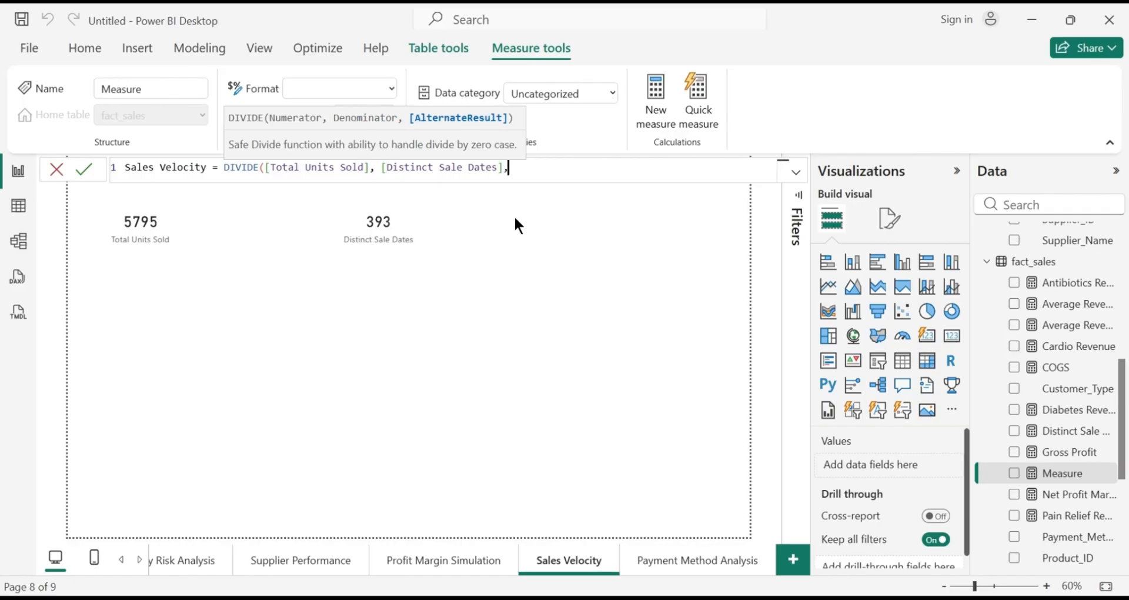
text(0))
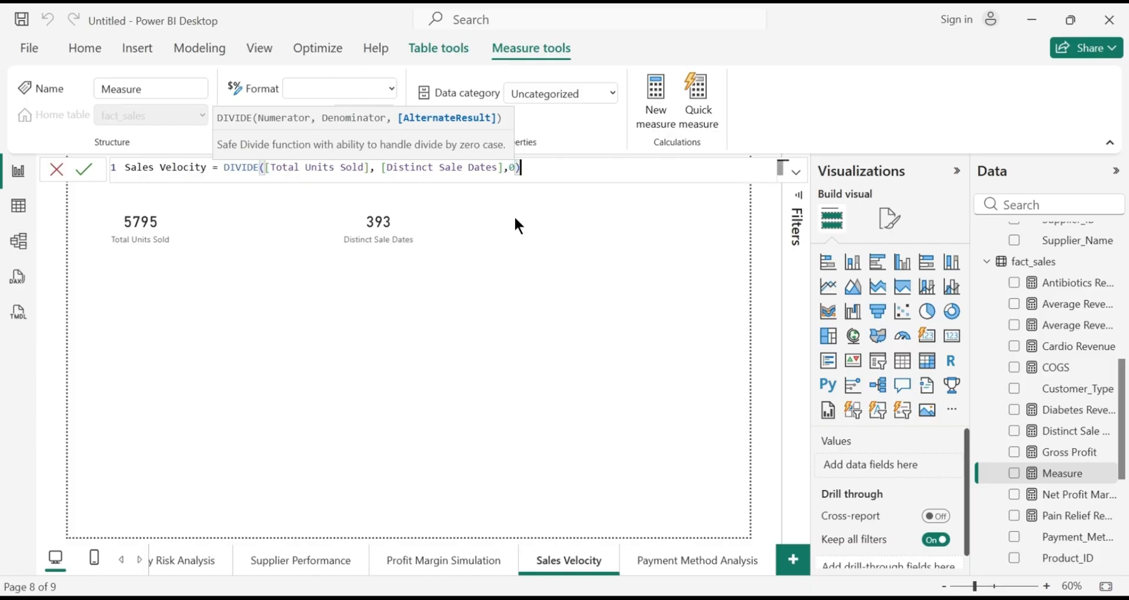
key(Return)
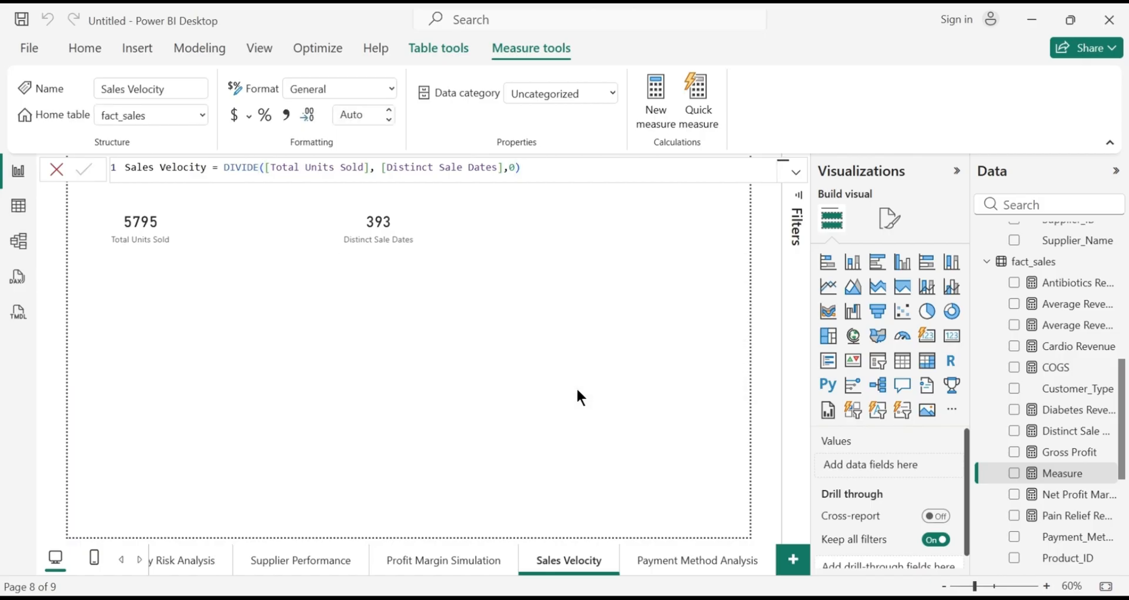
Add a card visual showing the Sales Velocity measure and place it in the upper-right corner of the report page
click(954, 345)
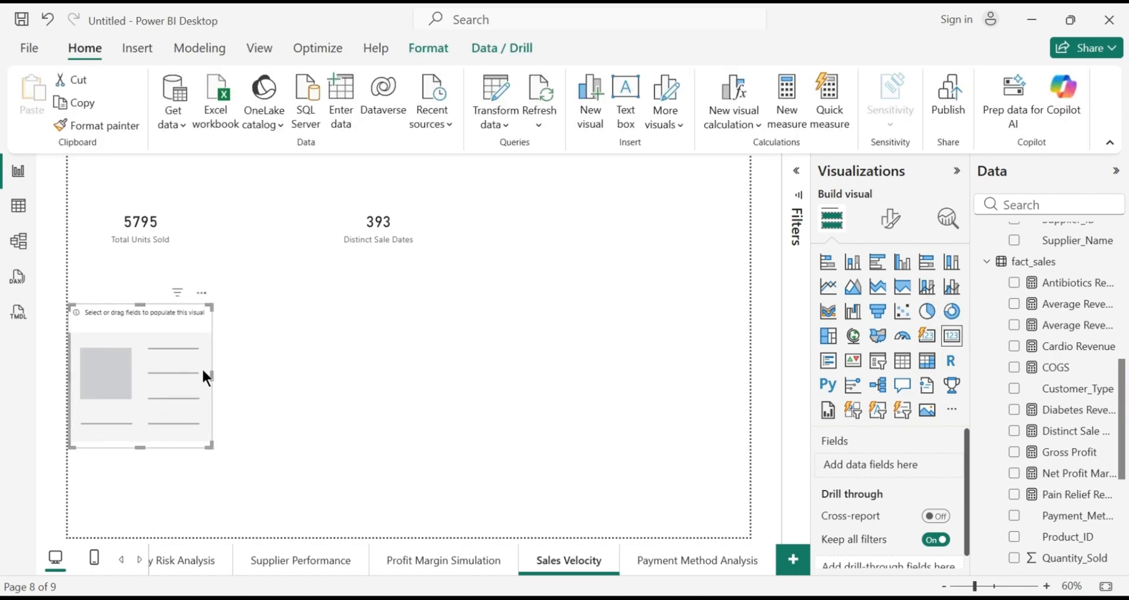
drag(147, 364, 730, 185)
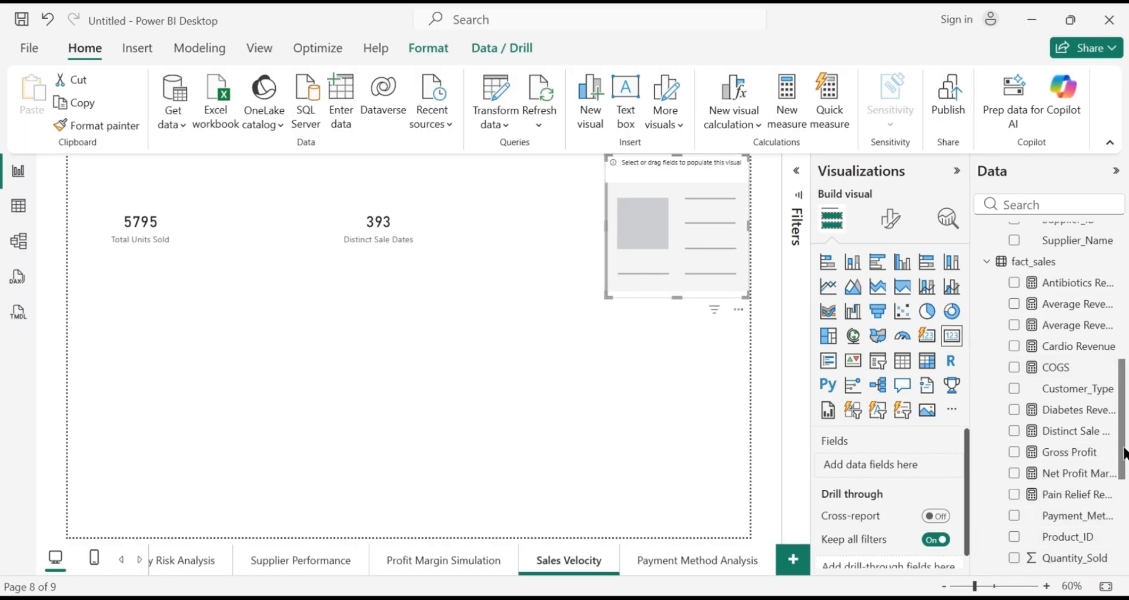
drag(1124, 458, 1123, 550)
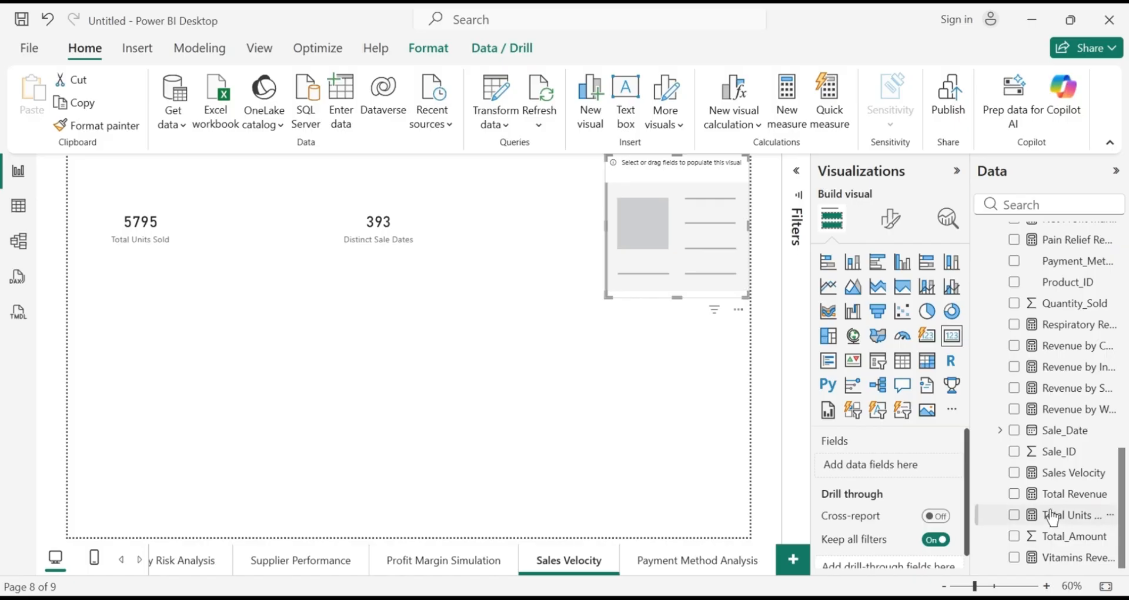
click(1015, 474)
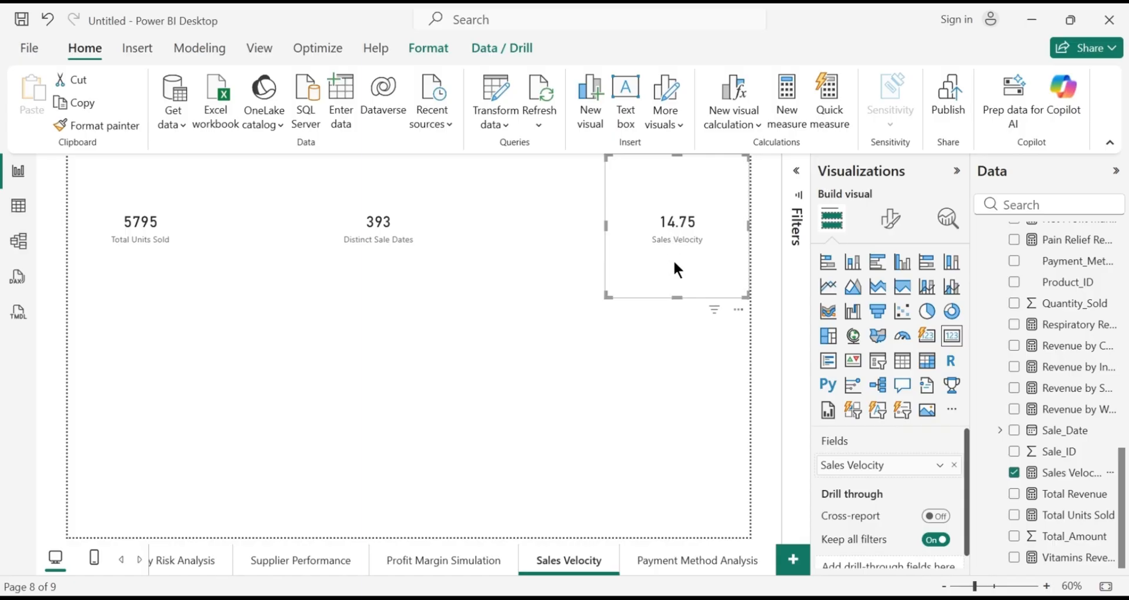
click(665, 337)
click(659, 374)
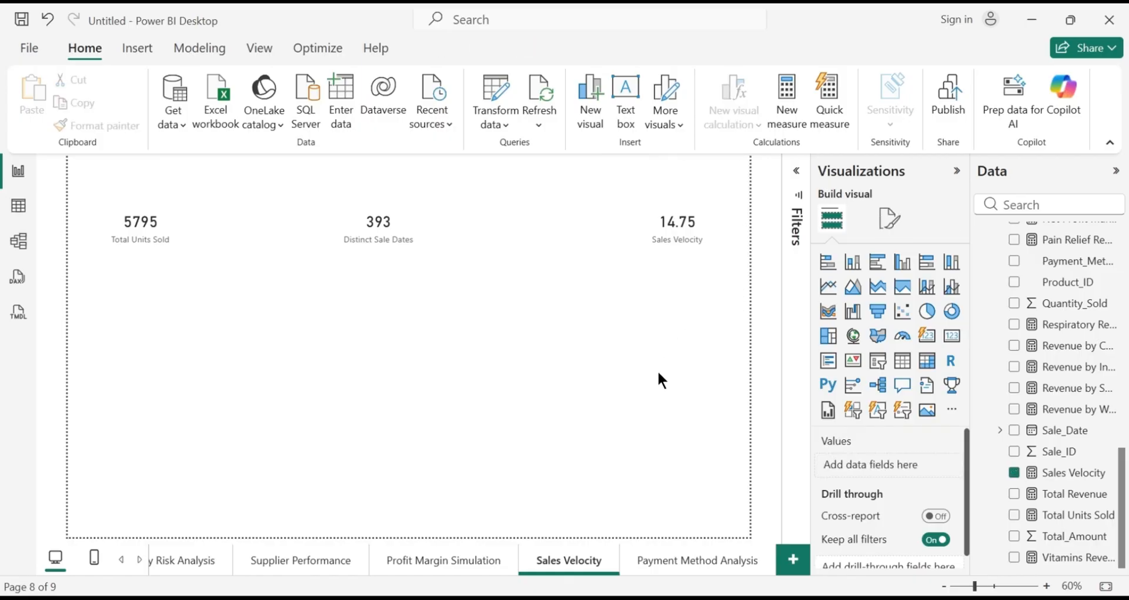
Add a matrix visual below the Sales Velocity card with Product_Name as rows and Sales Velocity as values
click(926, 367)
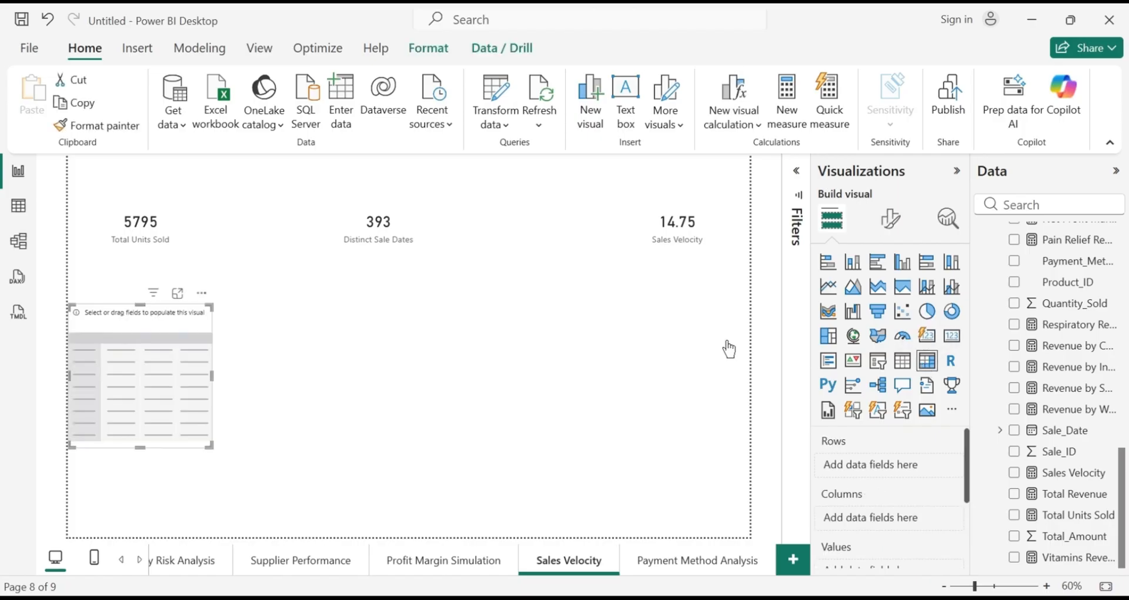
drag(171, 374, 749, 376)
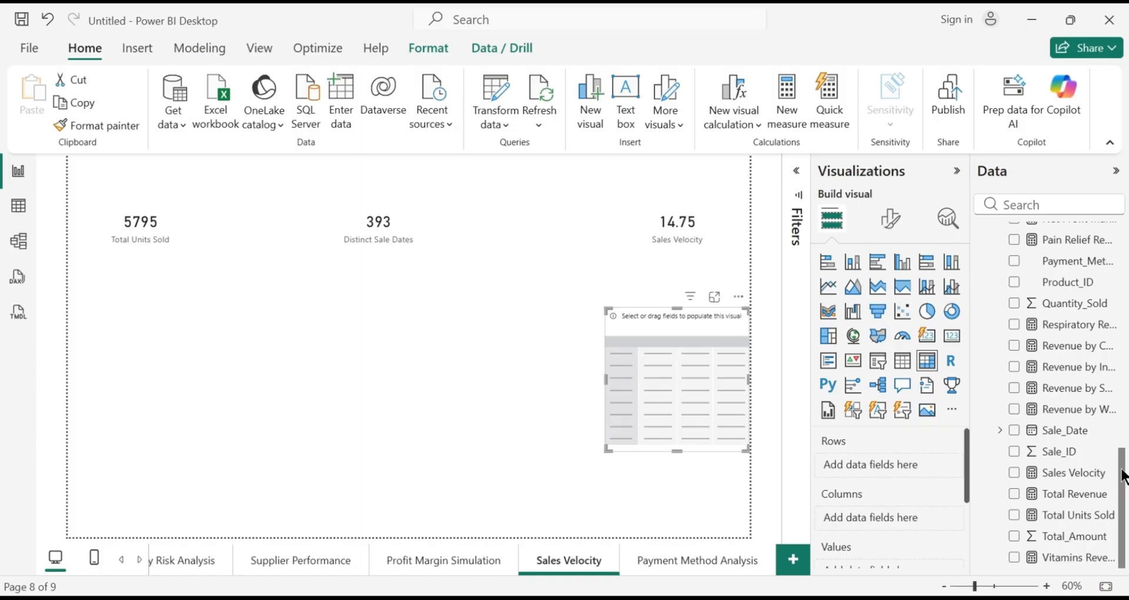
drag(1124, 471, 1124, 193)
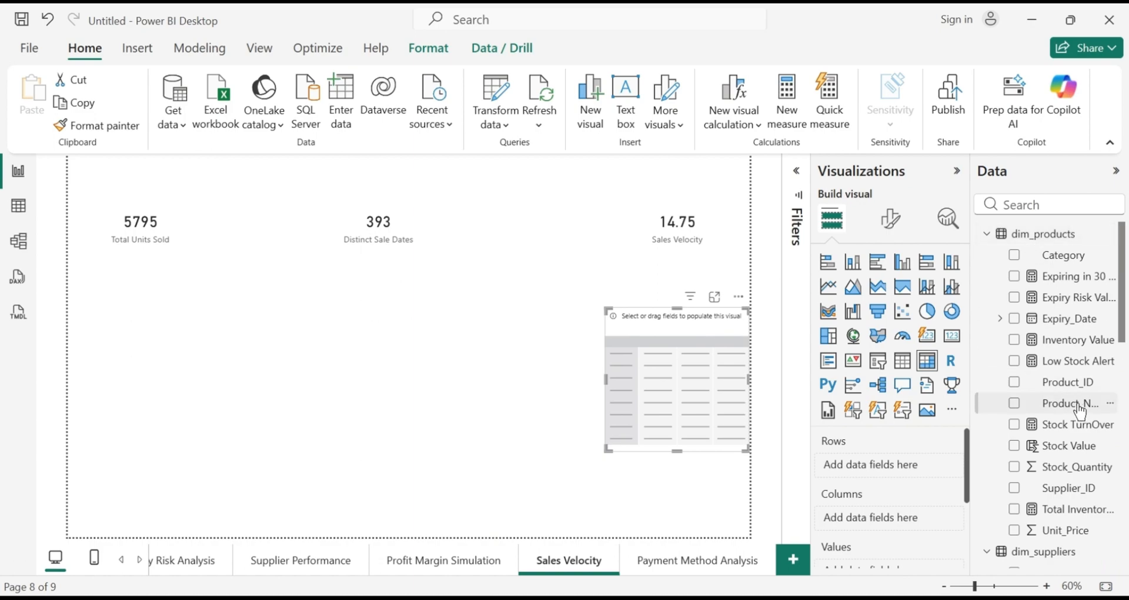
drag(1077, 403, 734, 403)
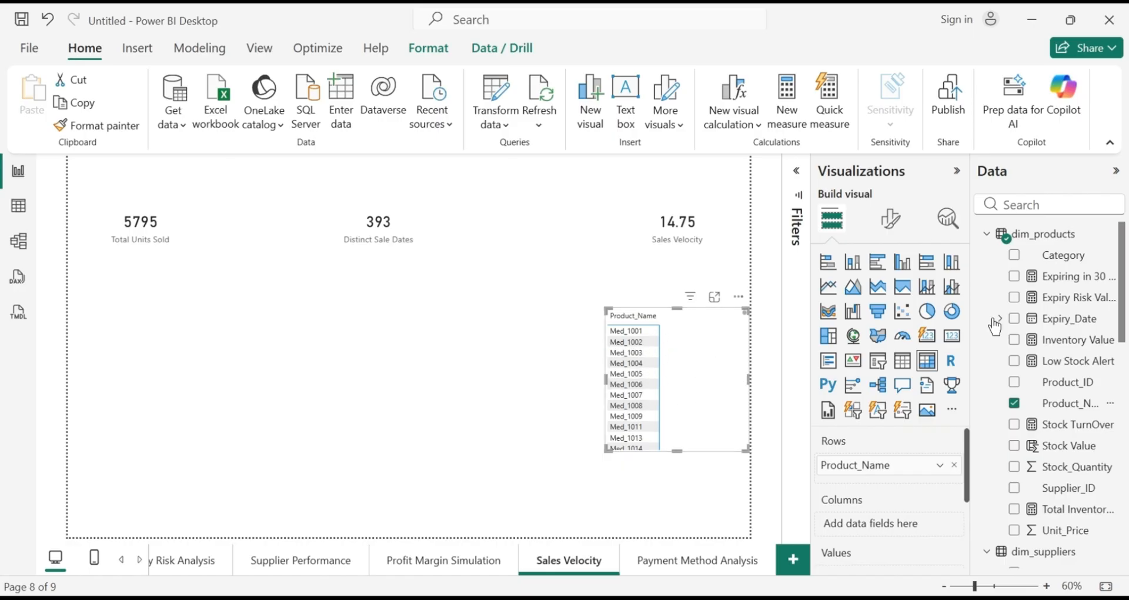
drag(1124, 303, 1123, 528)
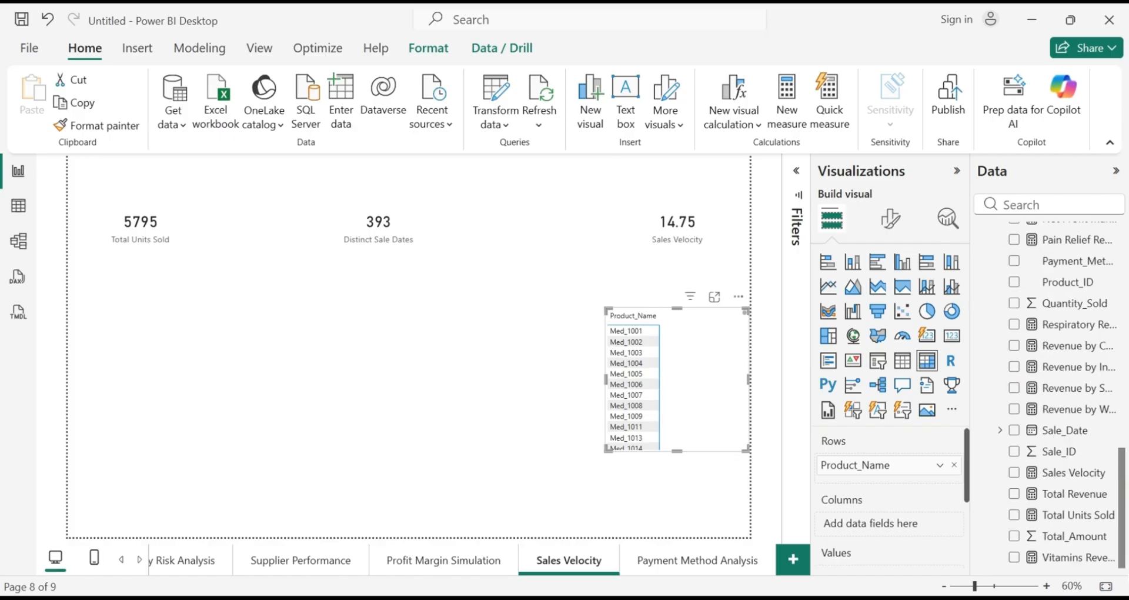
click(1015, 475)
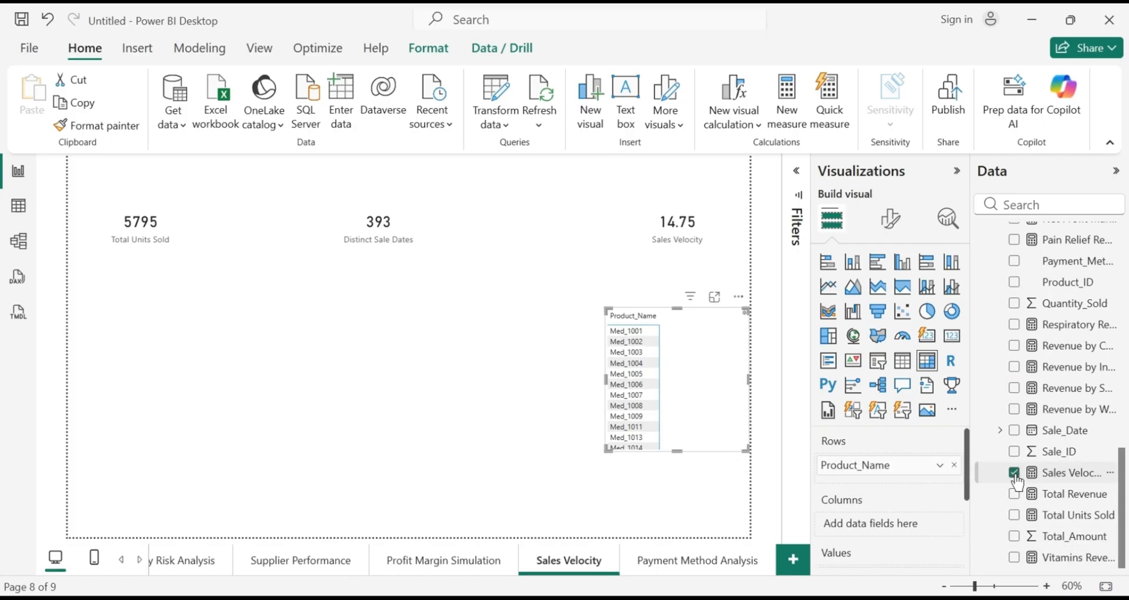
Open the product matrix in focus mode and sort it by Sales Velocity, reviewing the products in descending and ascending order
click(715, 297)
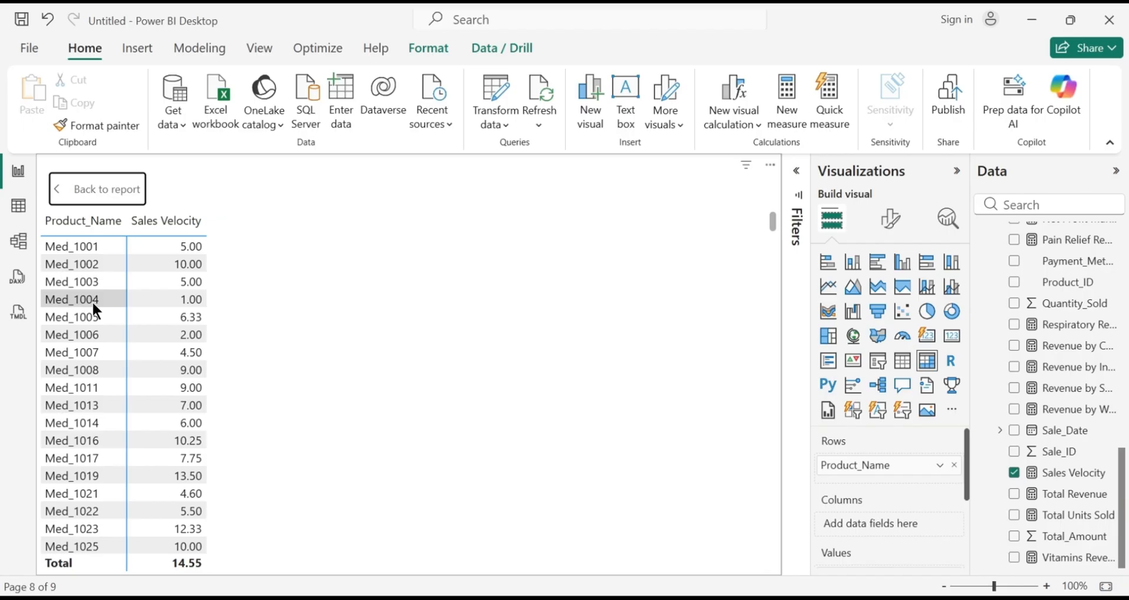
click(135, 230)
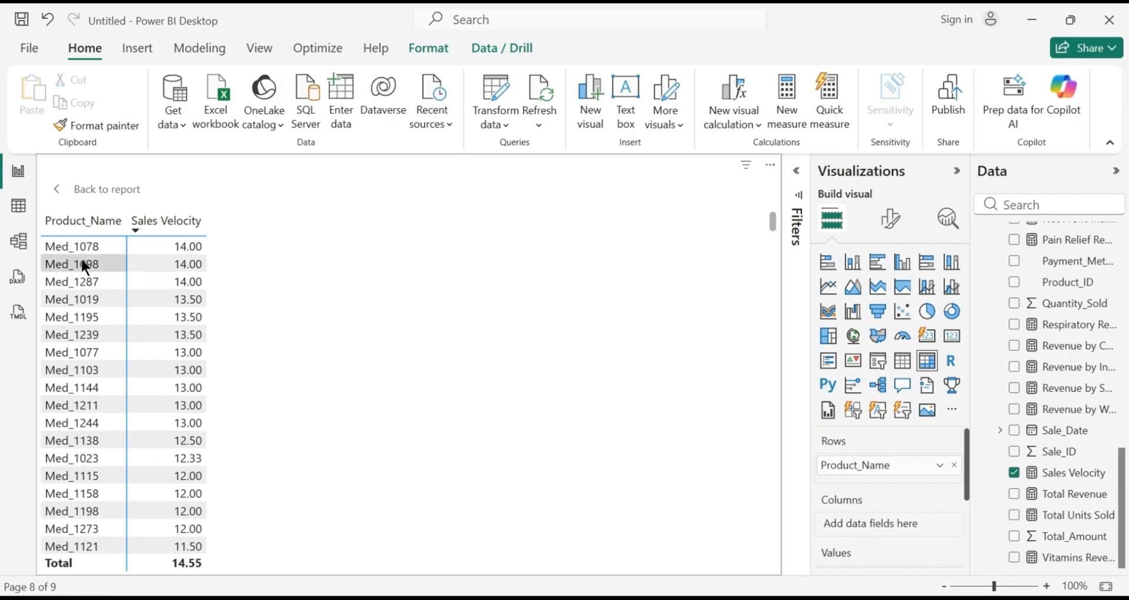
scroll(136, 260, down, 10)
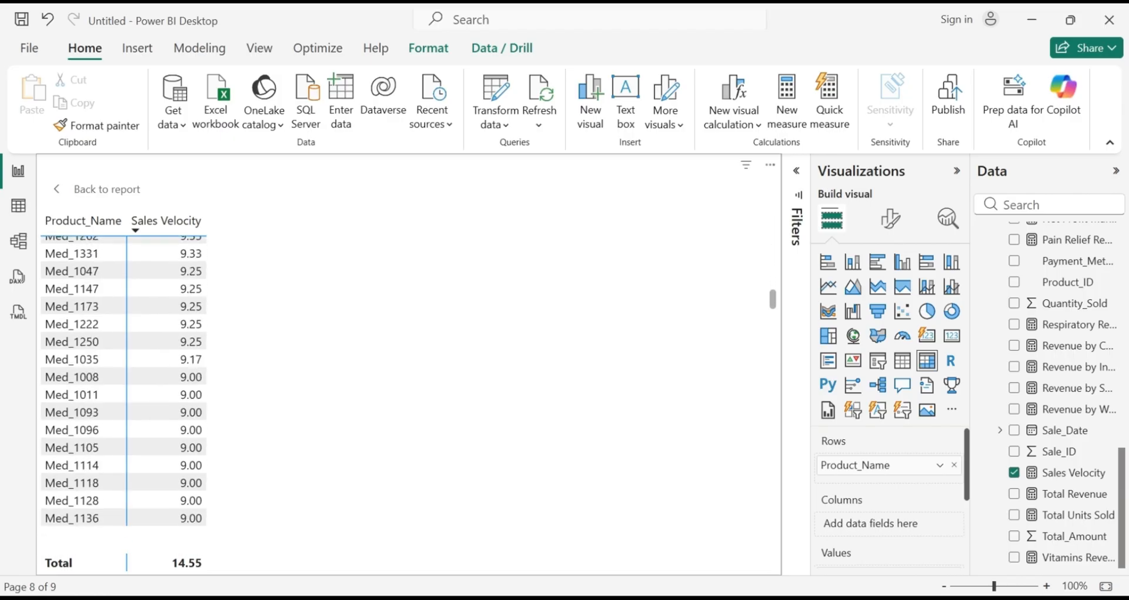
scroll(124, 382, down, 15)
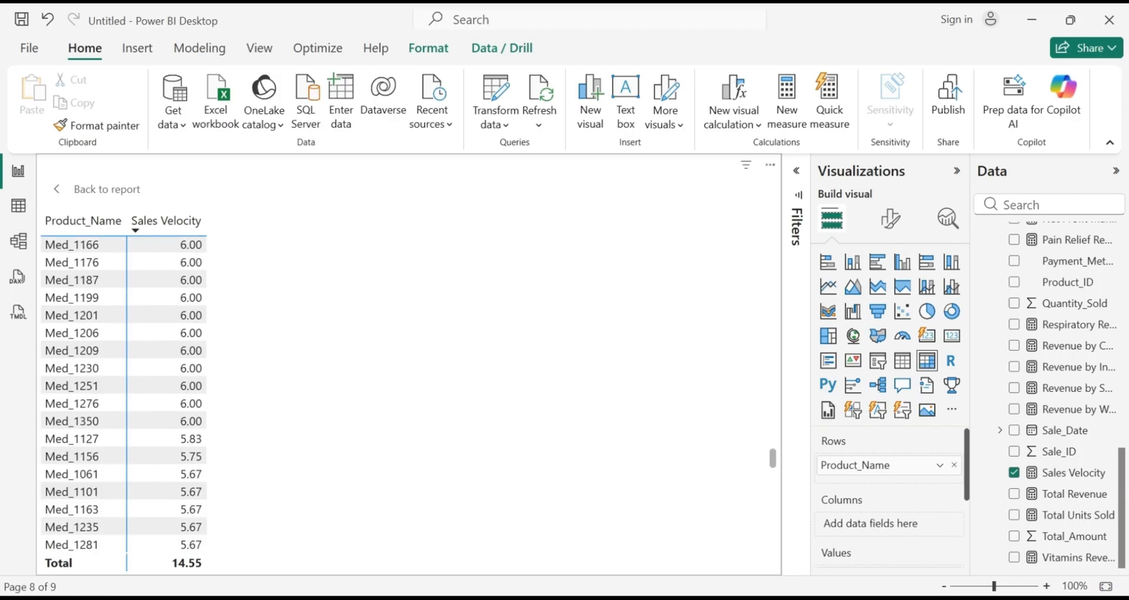
scroll(123, 394, down, 5)
scroll(123, 394, up, 12)
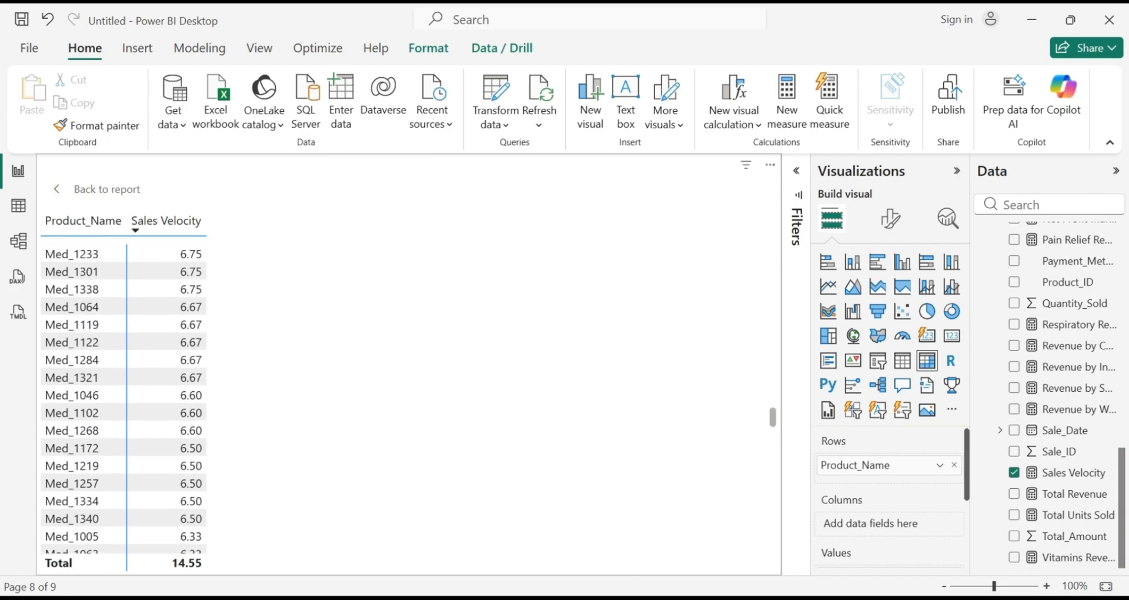
scroll(124, 395, up, 15)
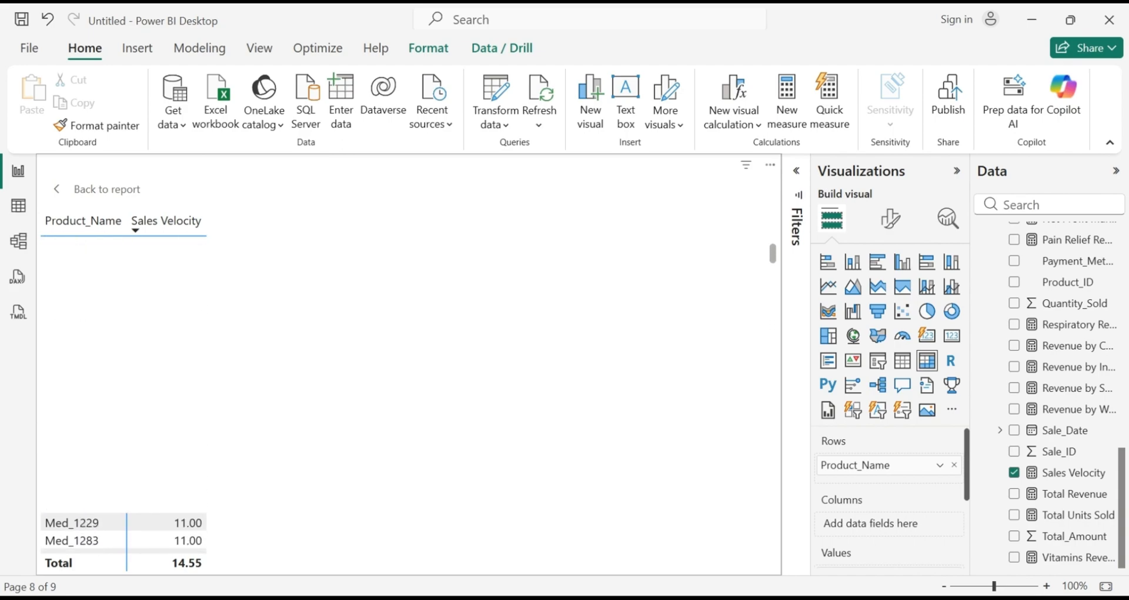
scroll(124, 394, up, 5)
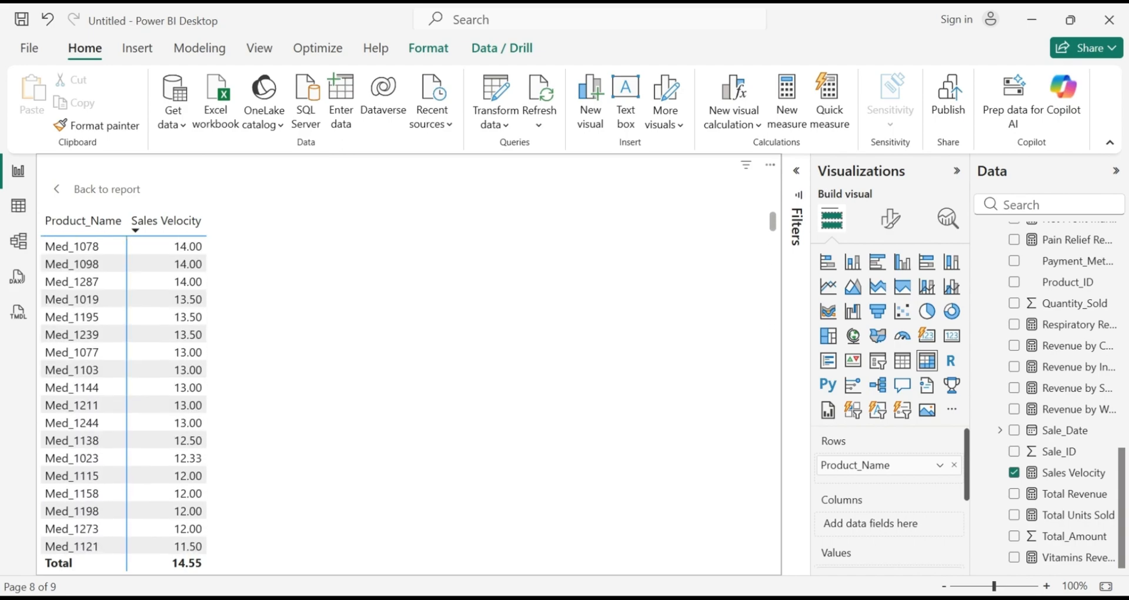
click(136, 230)
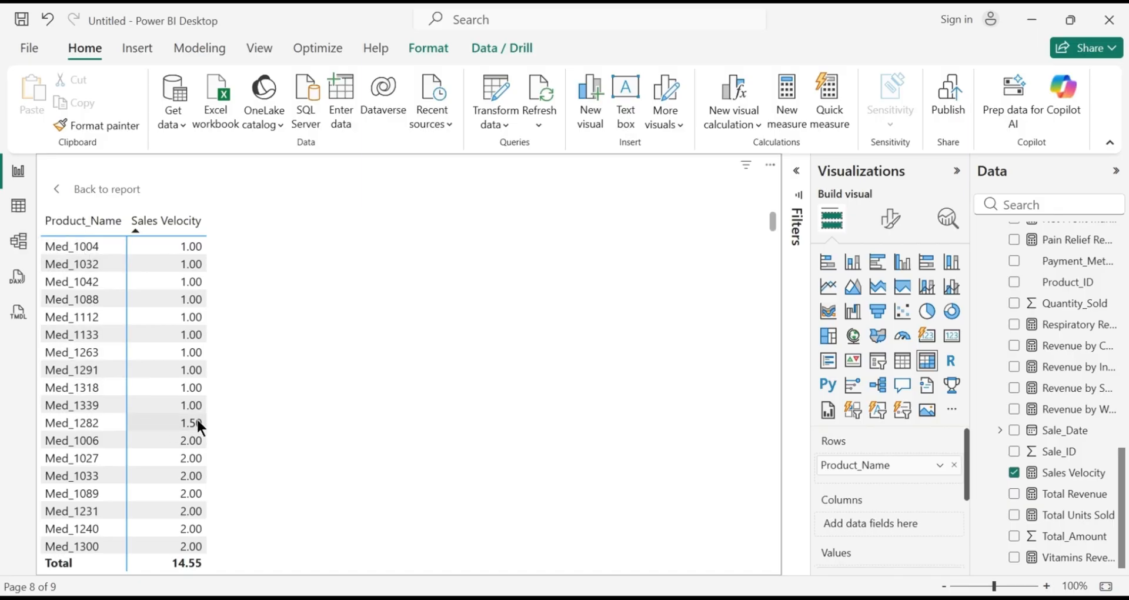
click(134, 231)
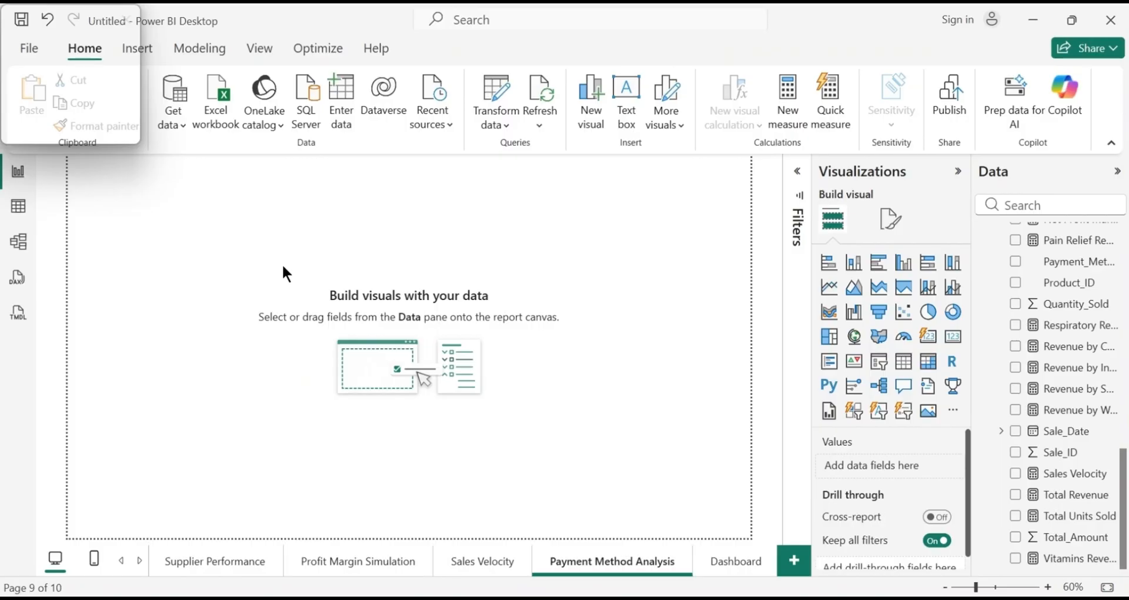
Examine the distinct values of the Payment_Method column in the fact_sales table data without applying a filter
click(19, 206)
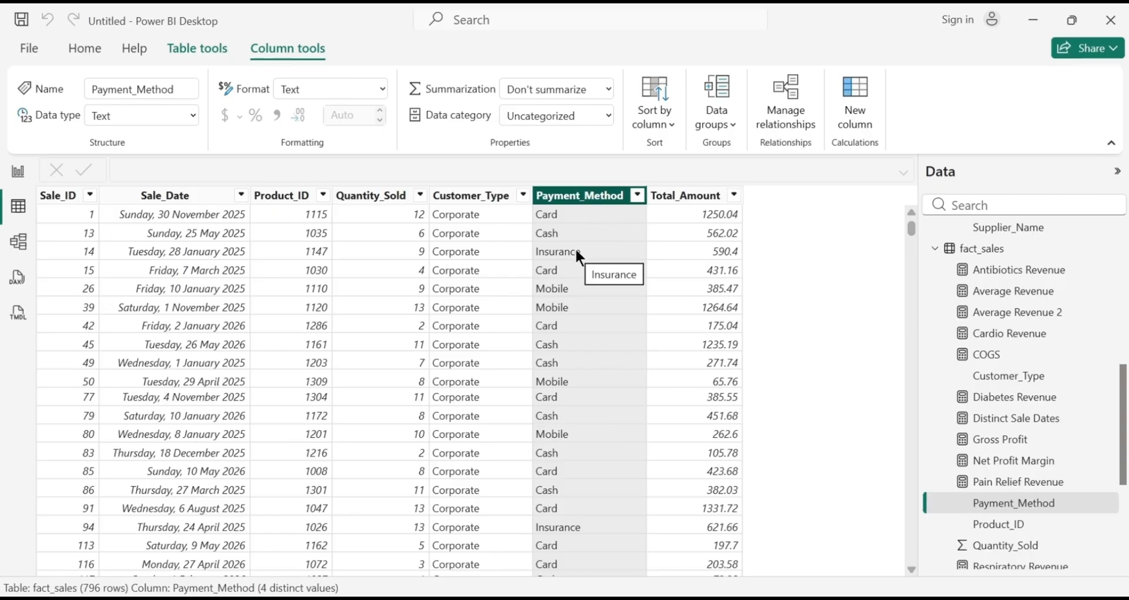
click(636, 196)
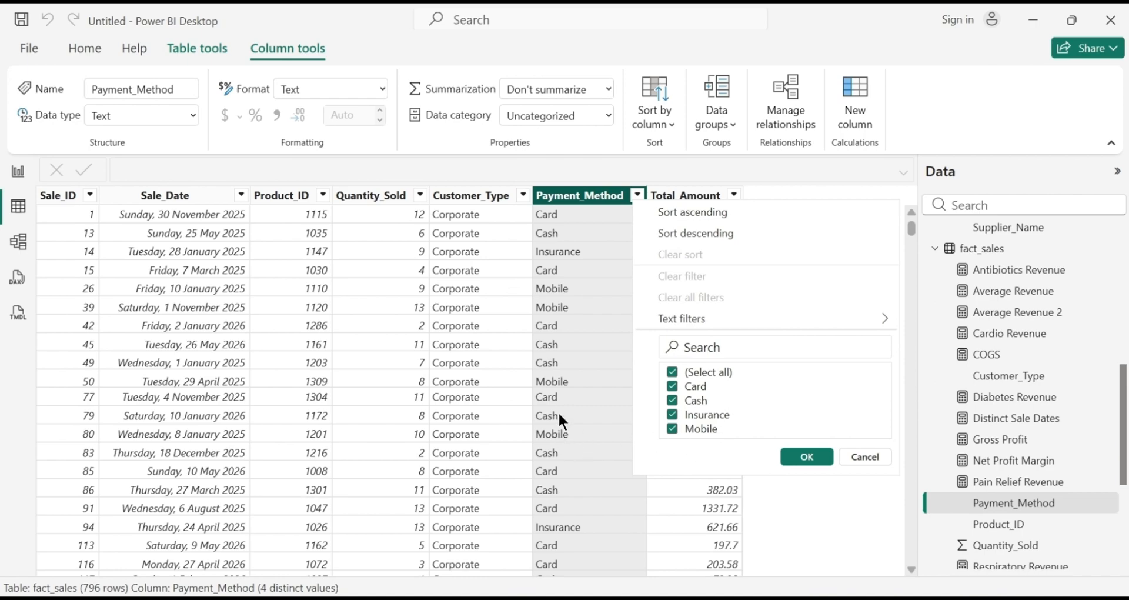
click(564, 383)
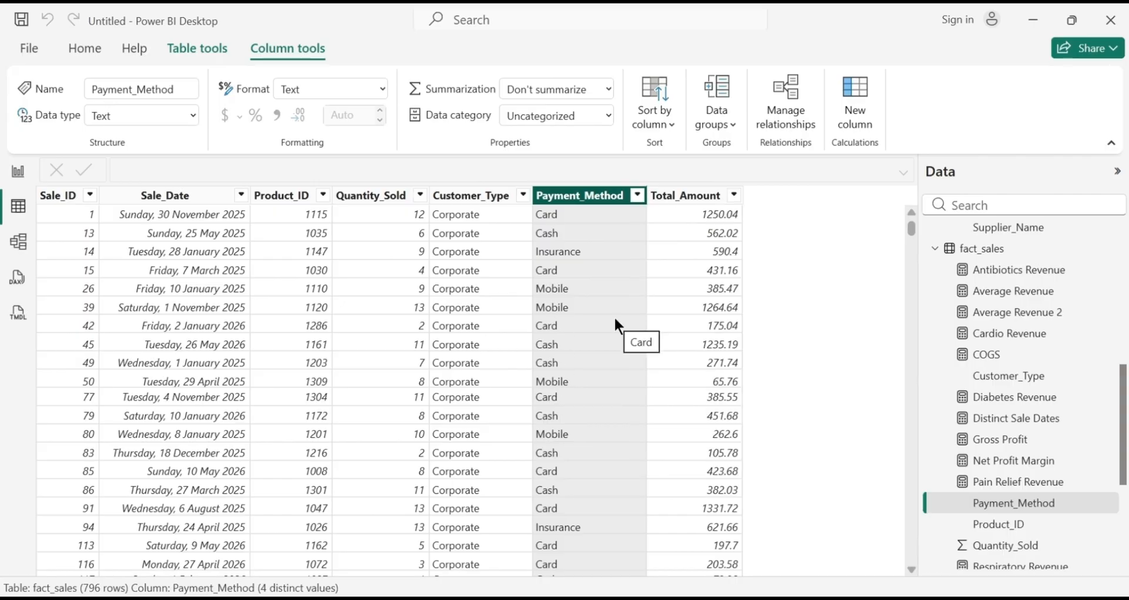
Return to the Payment Method Analysis report page and start a fact_sales measure named Revenue by Card, using CALCULATE on [Total Revenue]
click(17, 171)
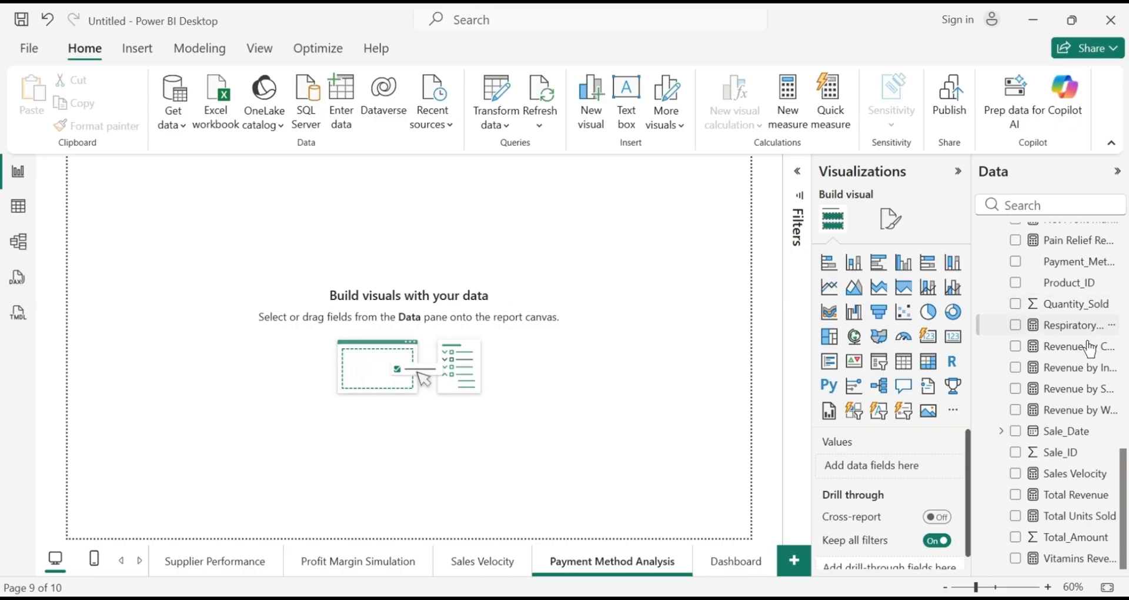
scroll(1124, 509, up, 5)
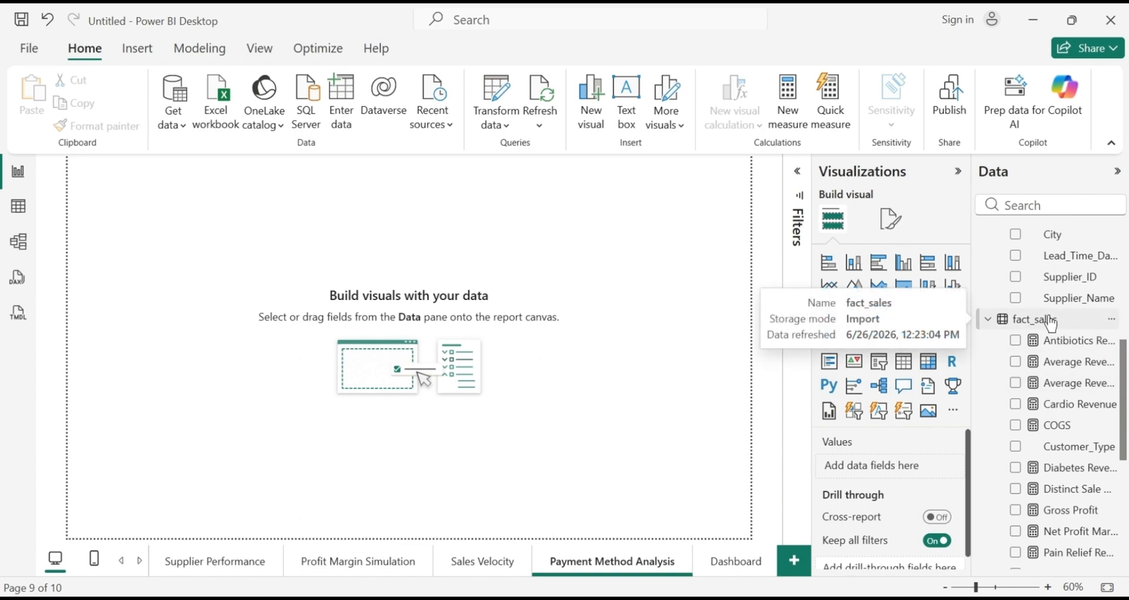
right_click(1050, 321)
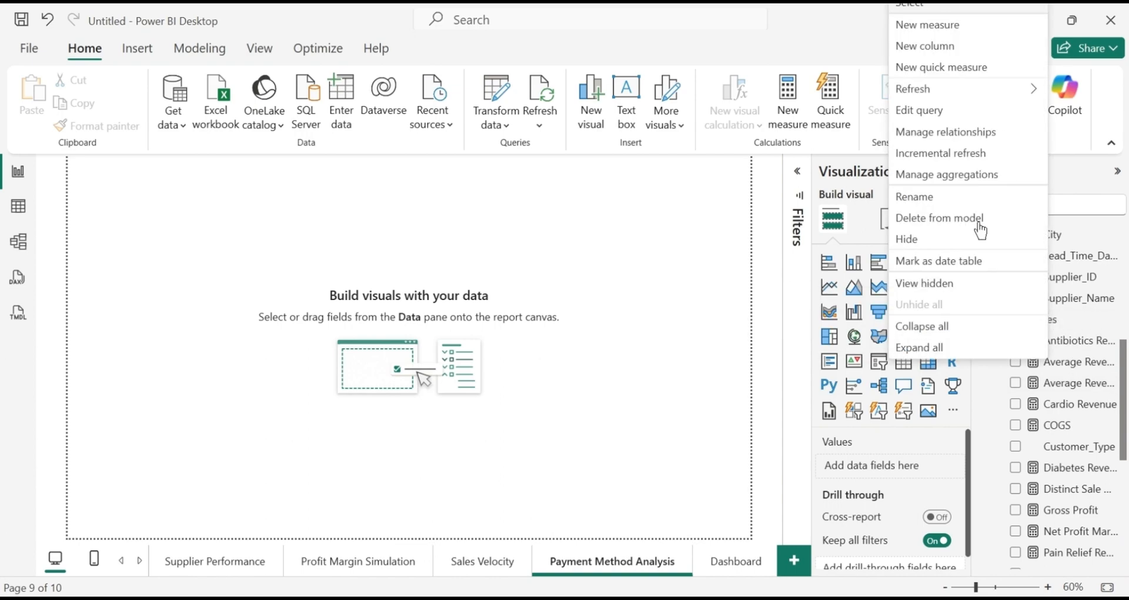
click(973, 30)
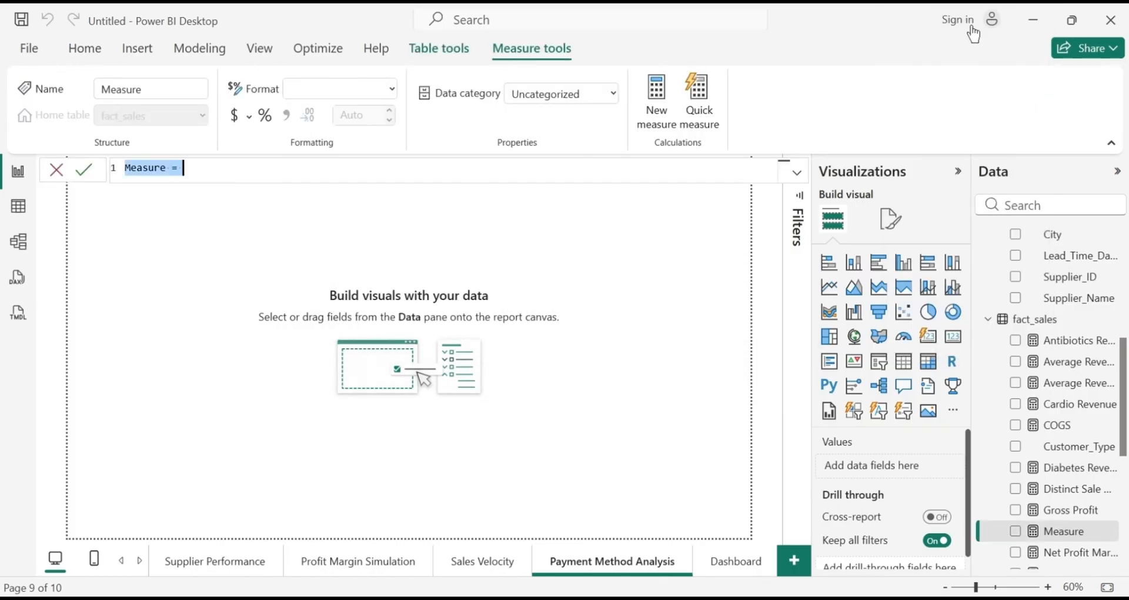
key(BackSpace)
text(R)
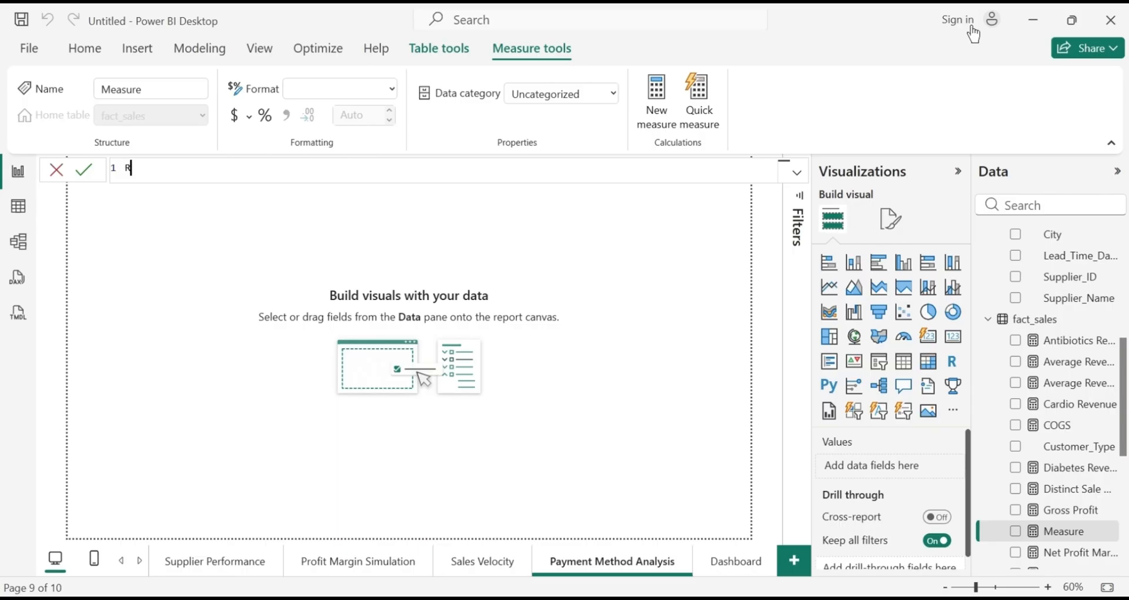
text(evenue by Card =)
text(C)
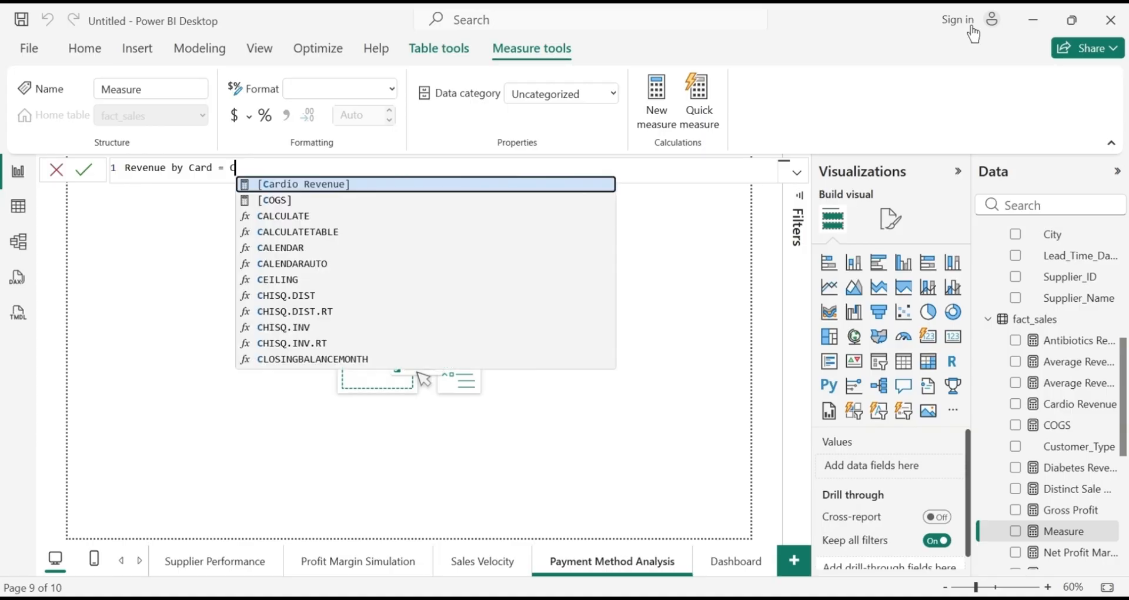
text(ALCULATE()
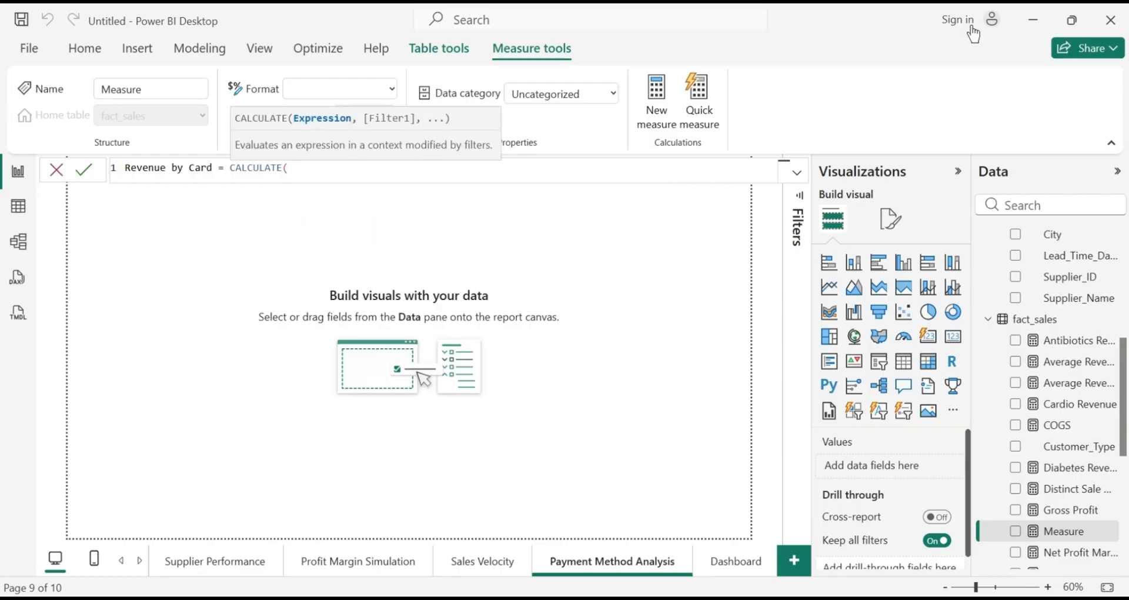
text([)
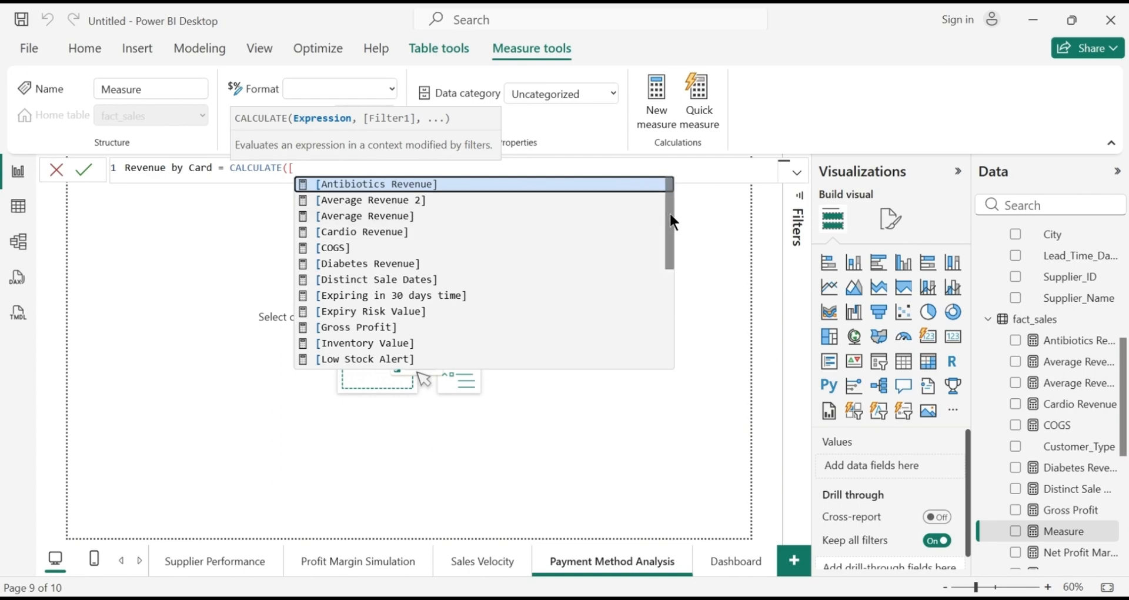
drag(669, 211, 662, 340)
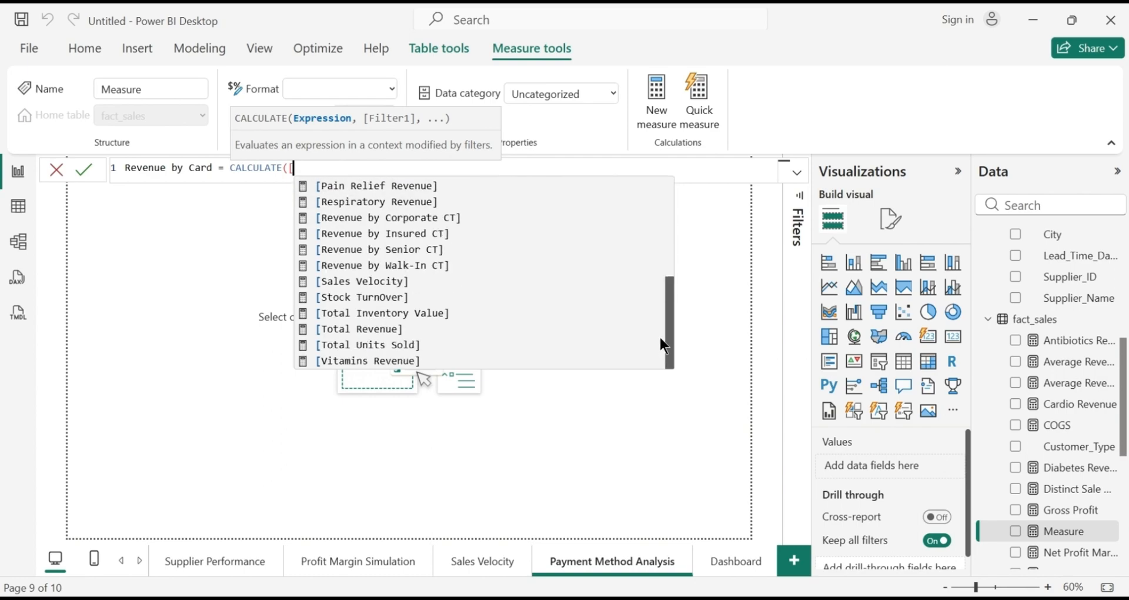
click(380, 331)
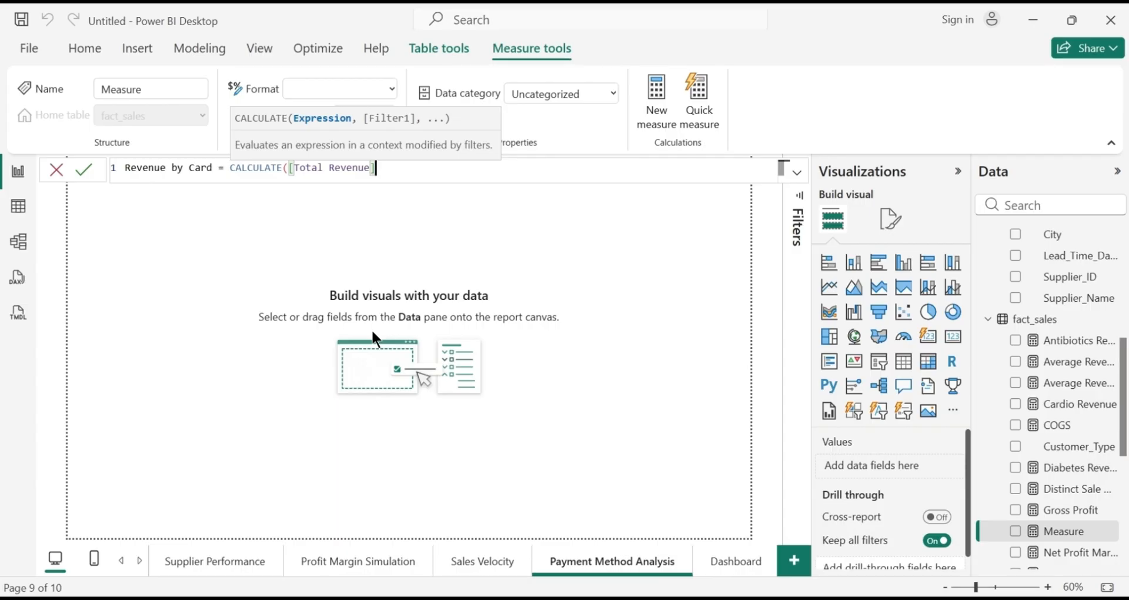
Complete the Revenue by Card measure with the filter fact_sales[Payment_Method] = "Card" and commit it
text(, )
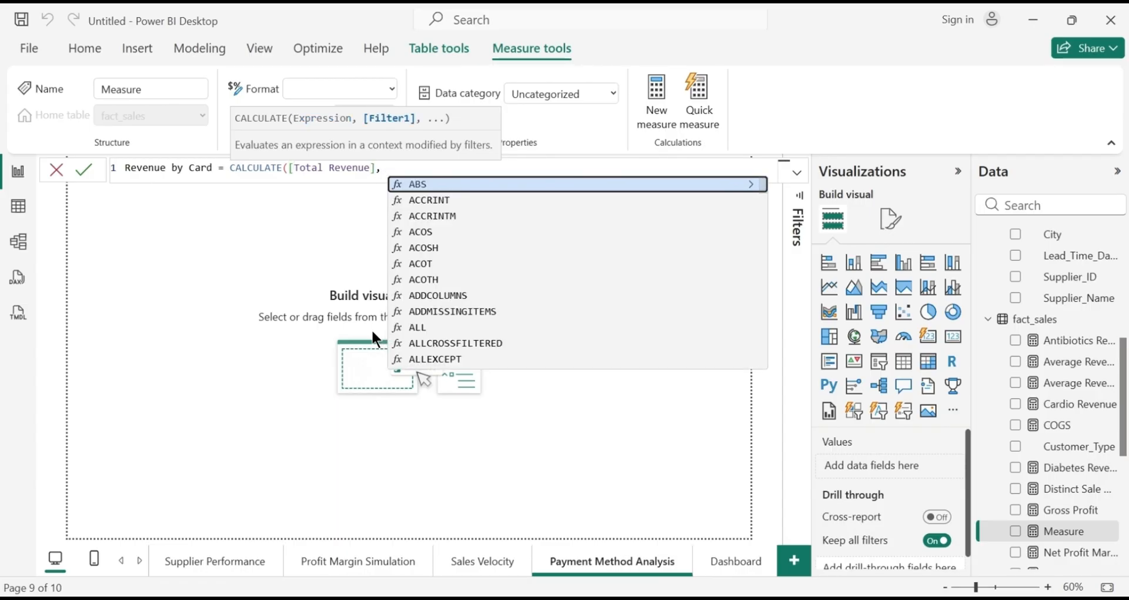
text(FACT)
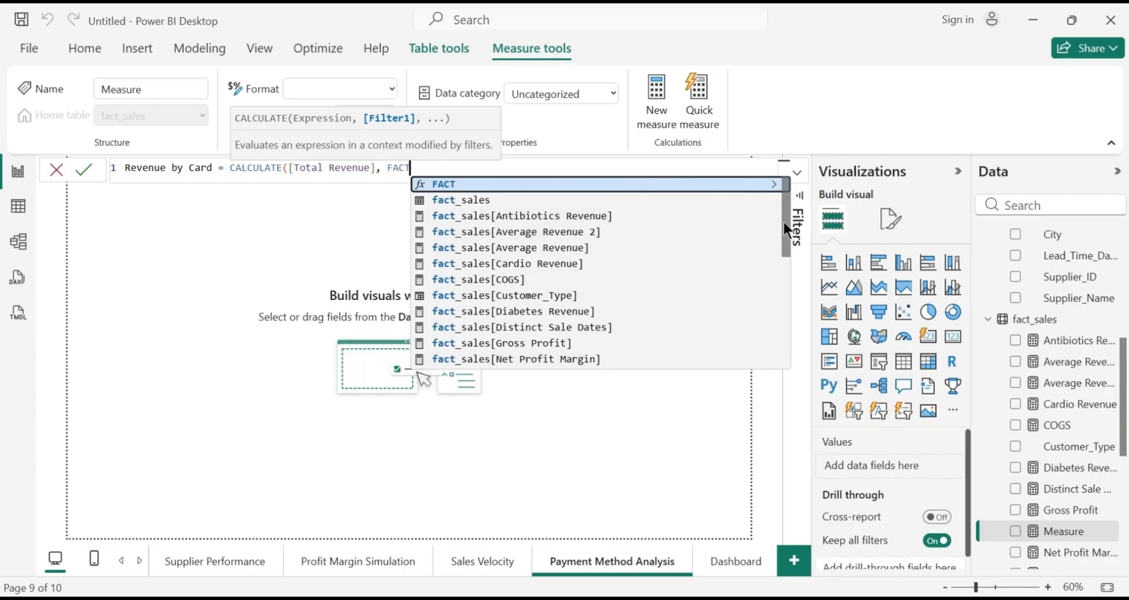
drag(785, 234, 786, 296)
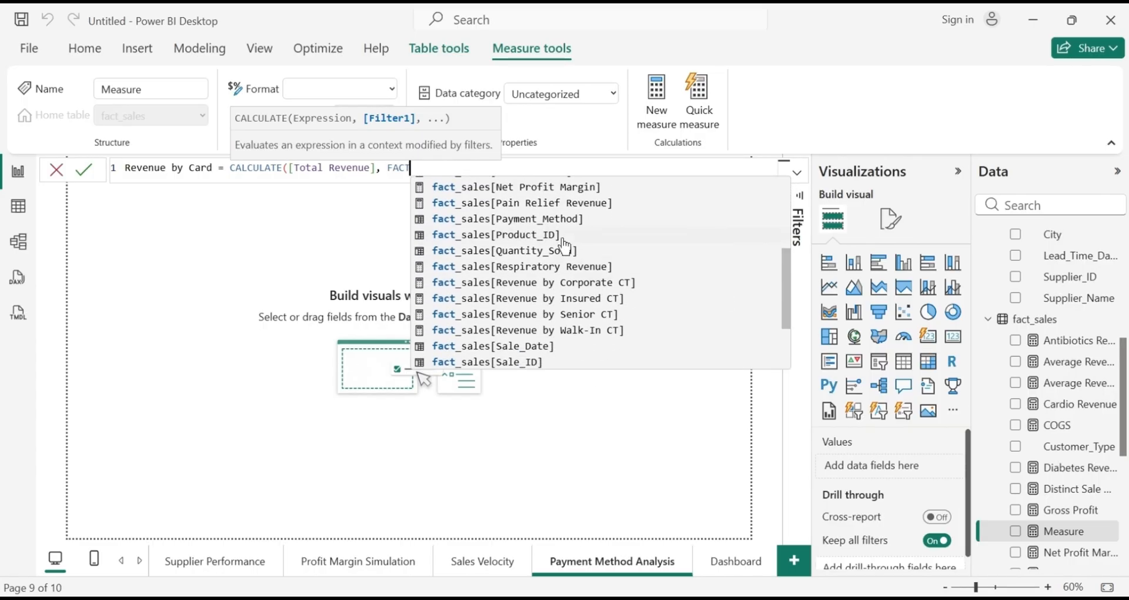
click(521, 219)
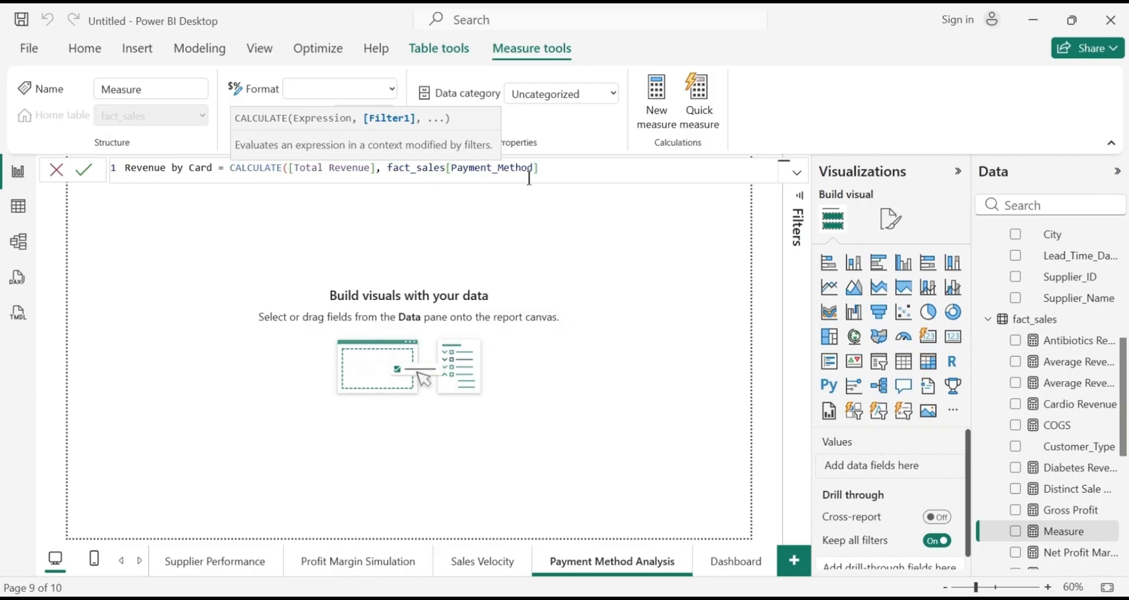
text(= "Card"))
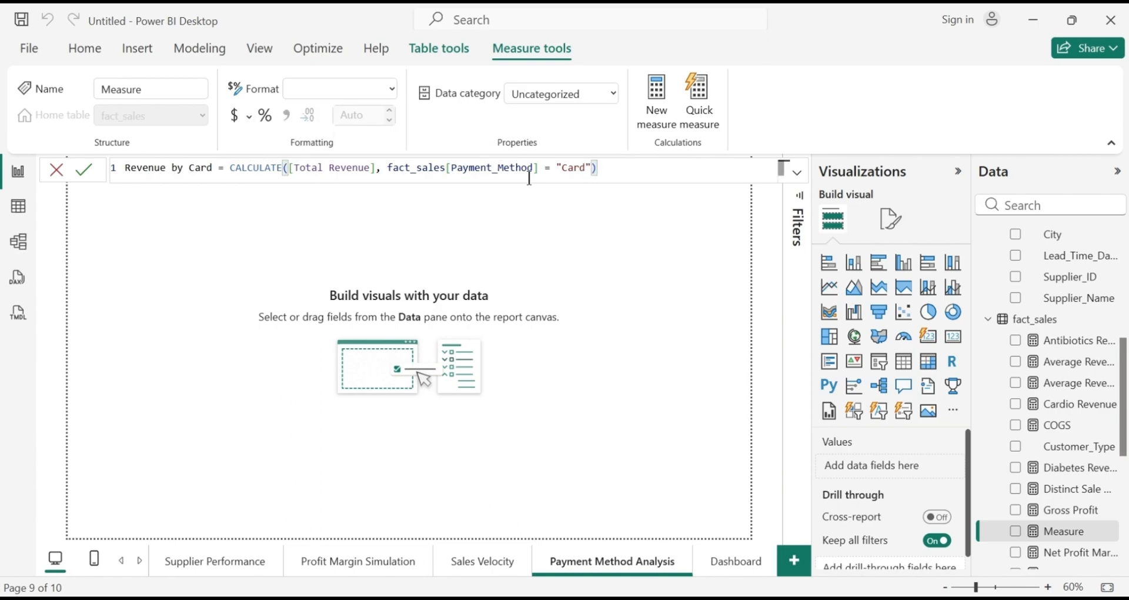
key(Return)
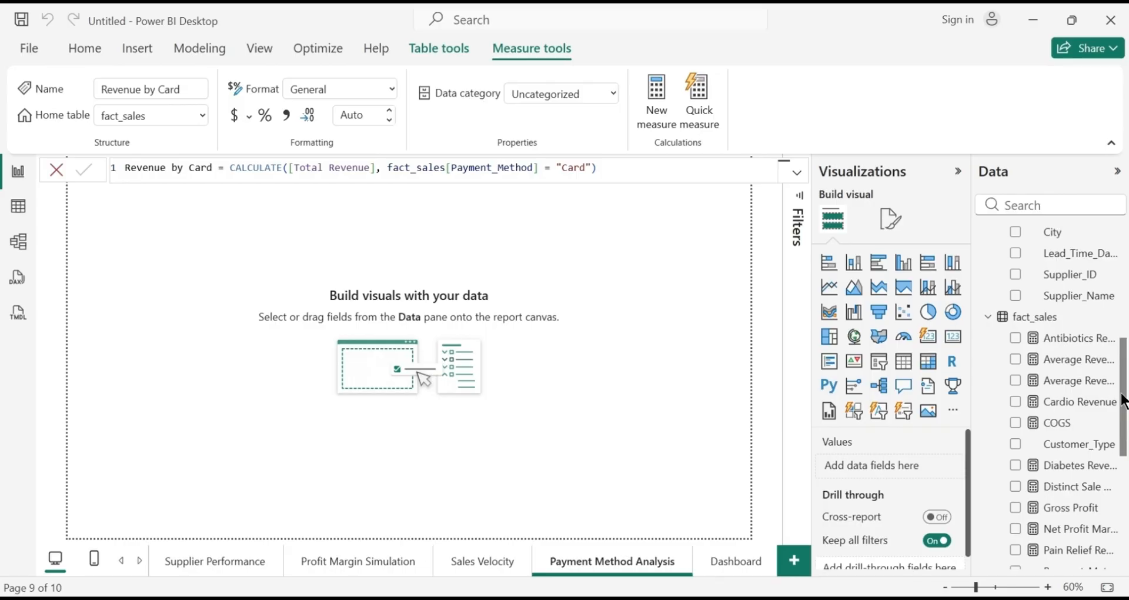
Add a card visual showing the Revenue by Card measure in the upper-left corner of the report page
drag(1123, 398, 1123, 459)
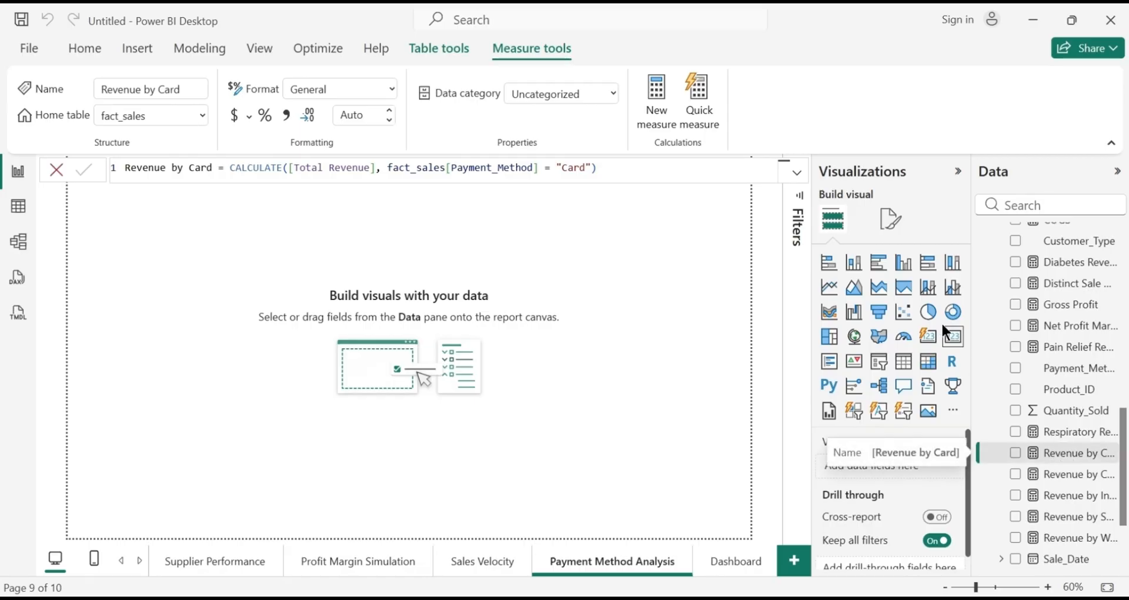
click(952, 343)
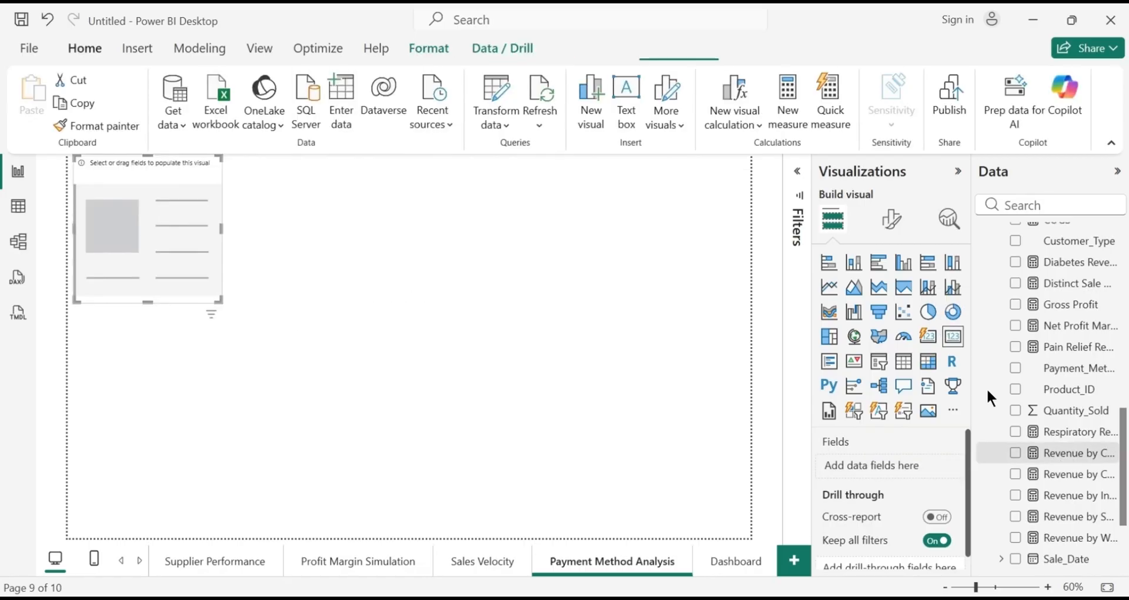
click(1015, 453)
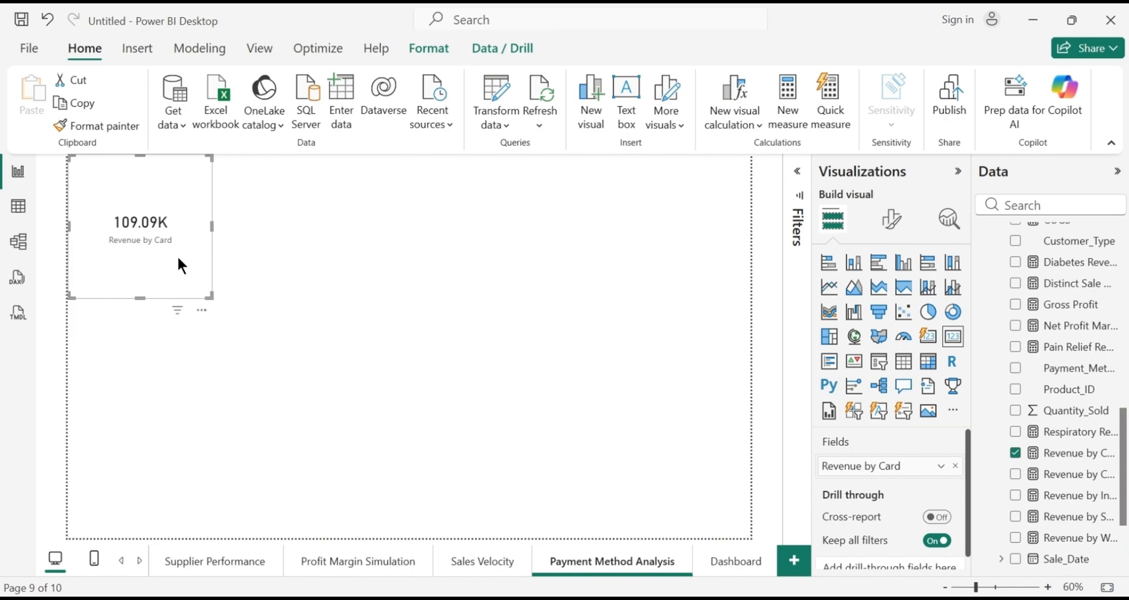
click(381, 248)
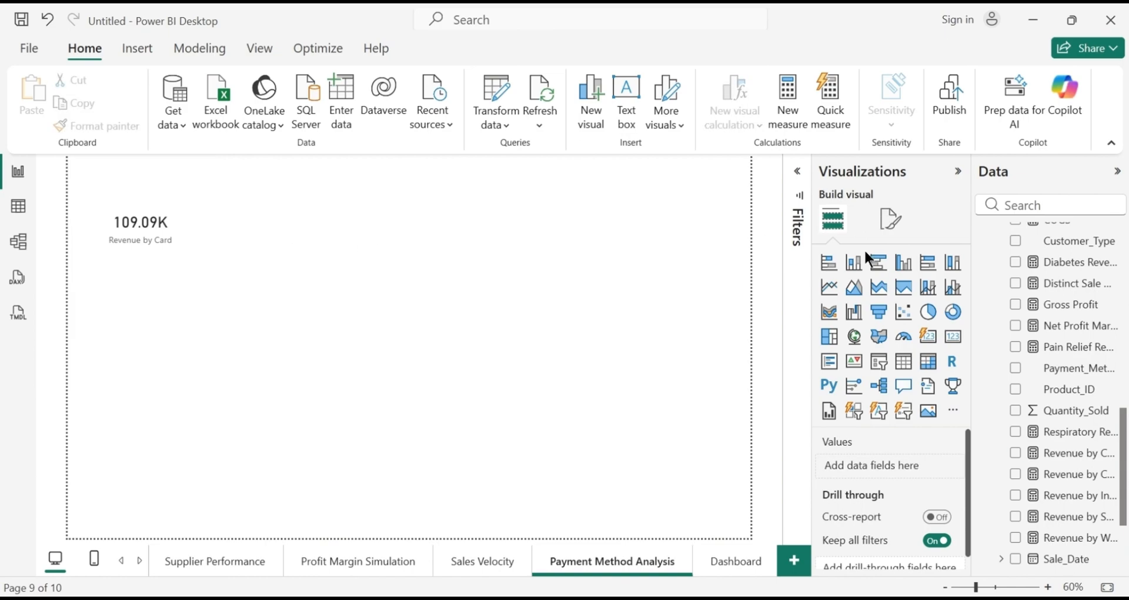
Start a new fact_sales measure named Revenue by Cash, using CALCULATE on [Total Revenue]
scroll(1125, 453, up, 3)
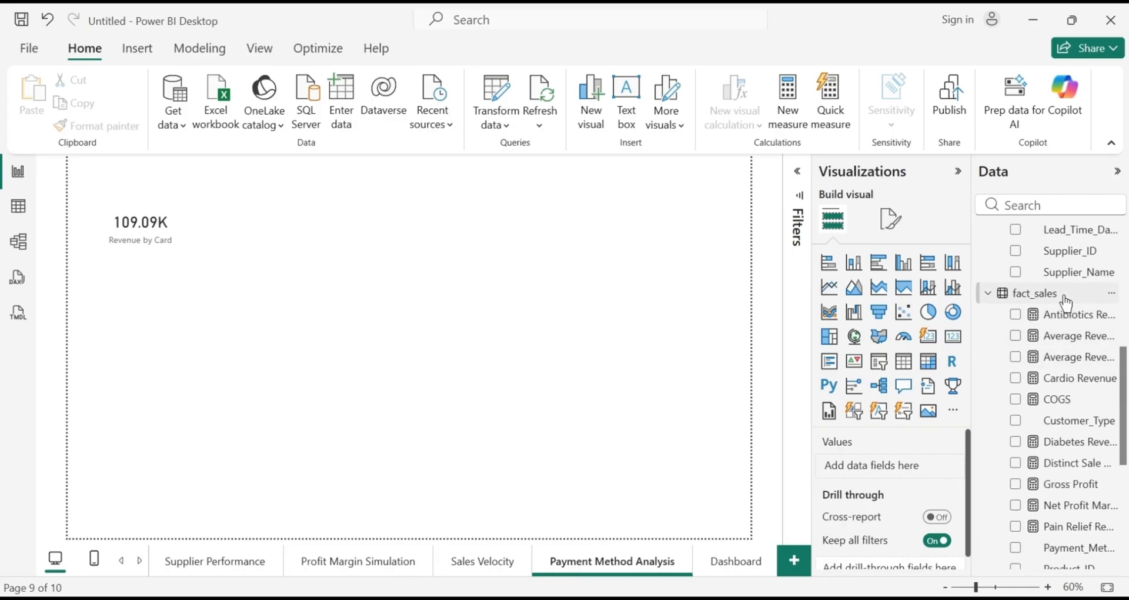
right_click(1067, 303)
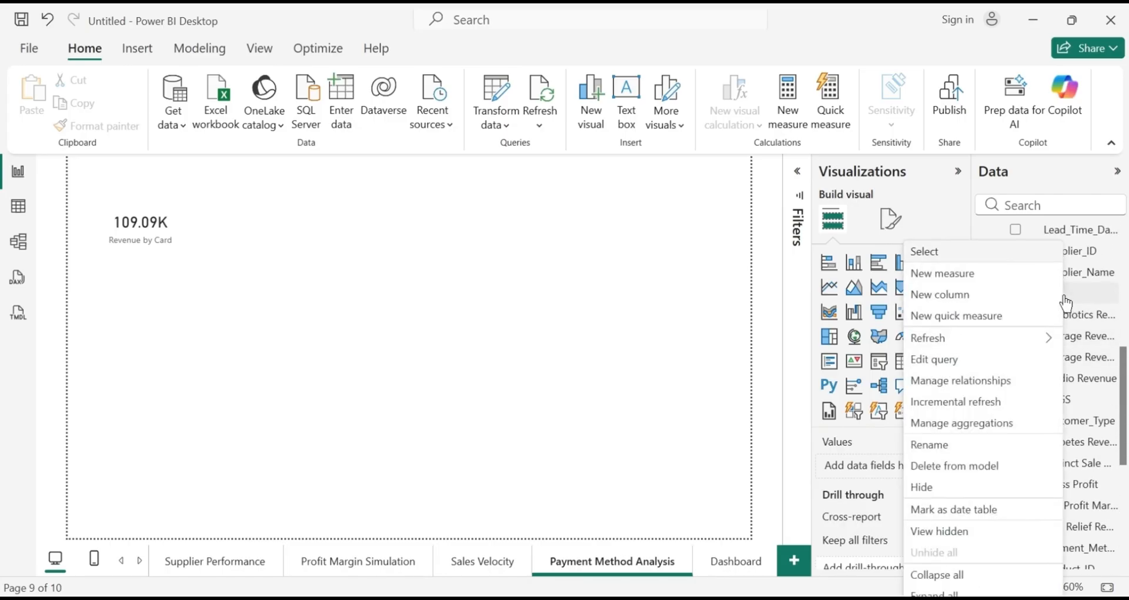
click(954, 270)
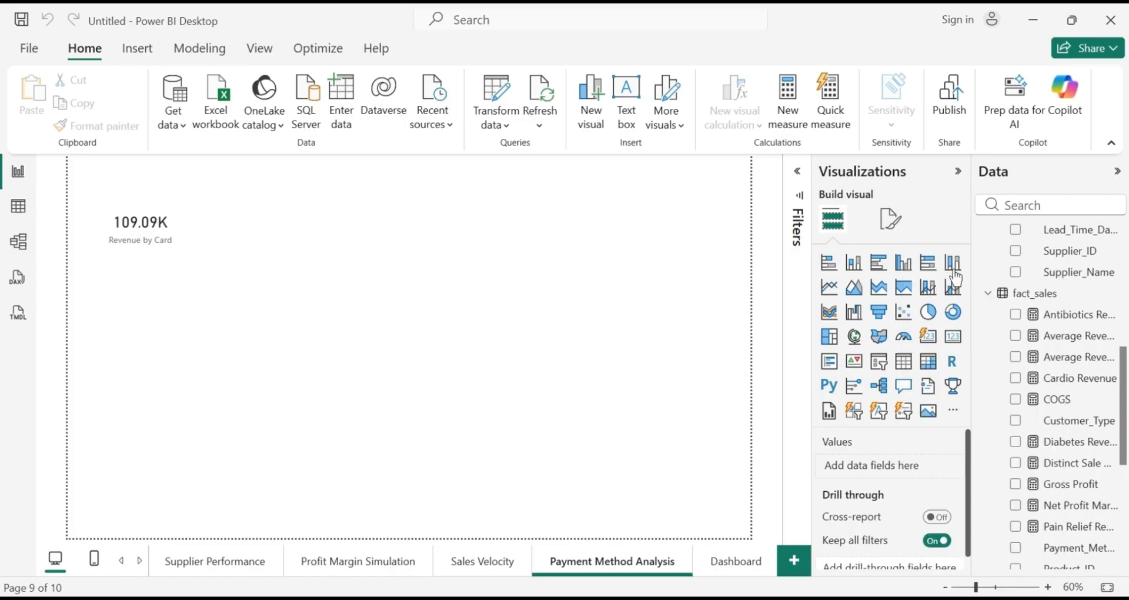
text(Revenue )
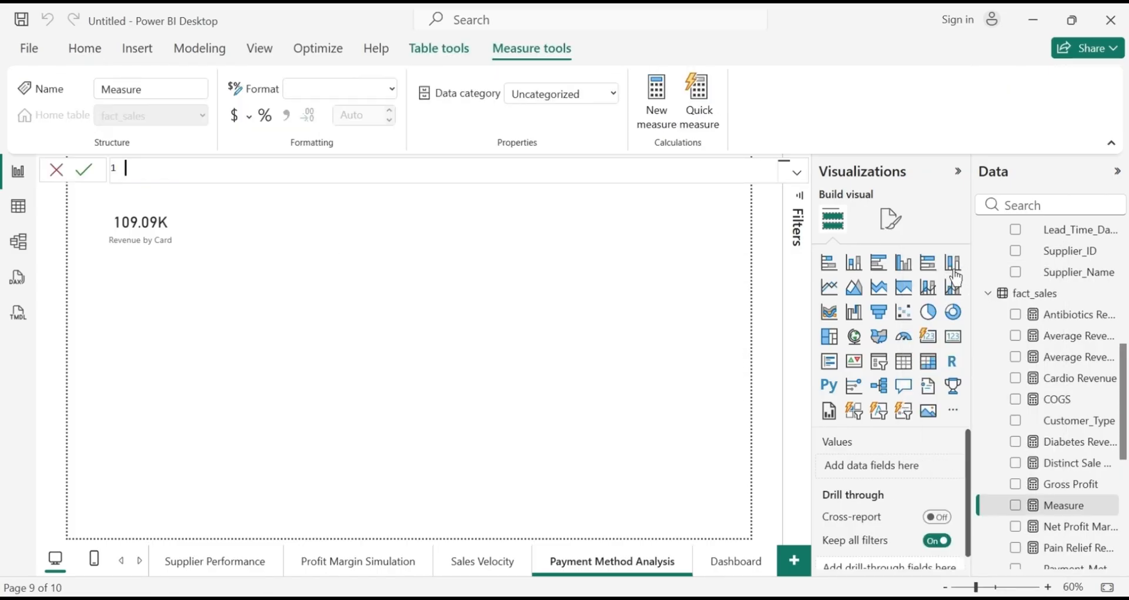
text(by Cash)
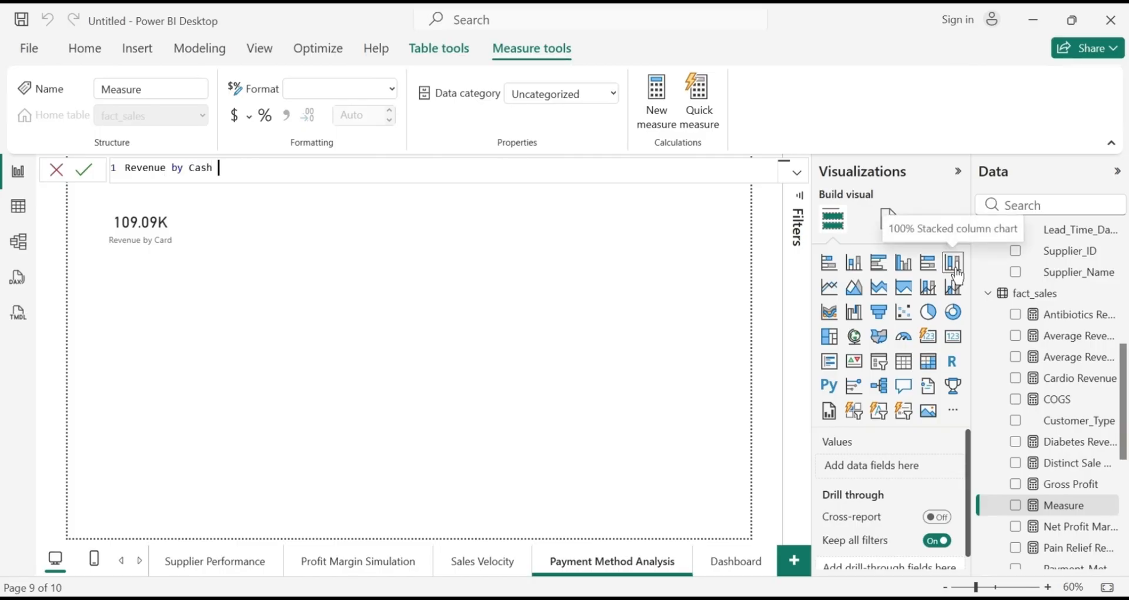
text( = CALCULATE)
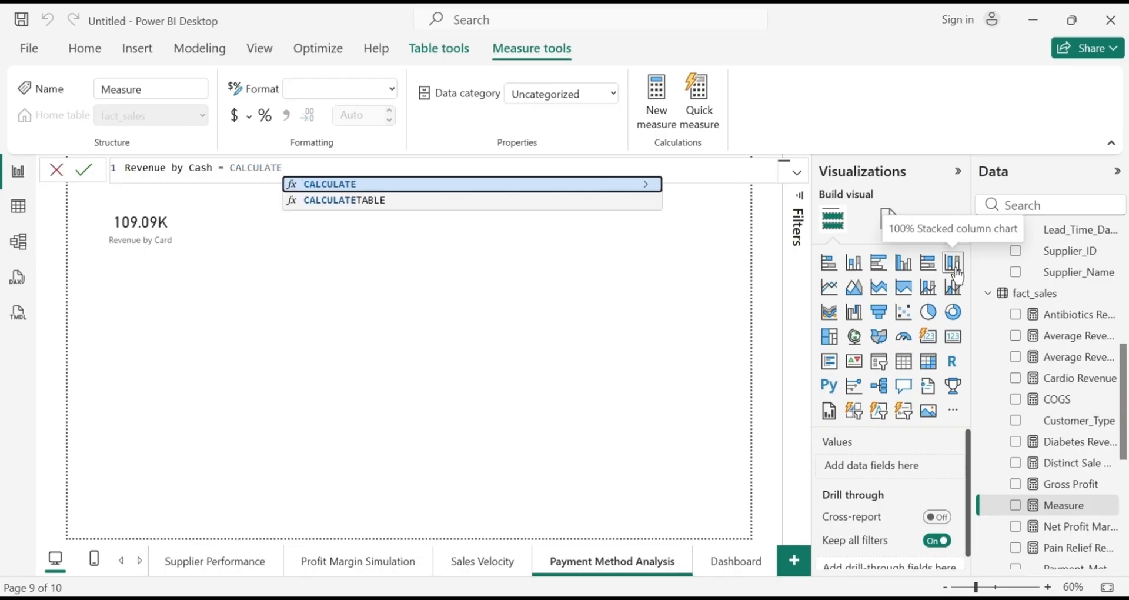
text(([)
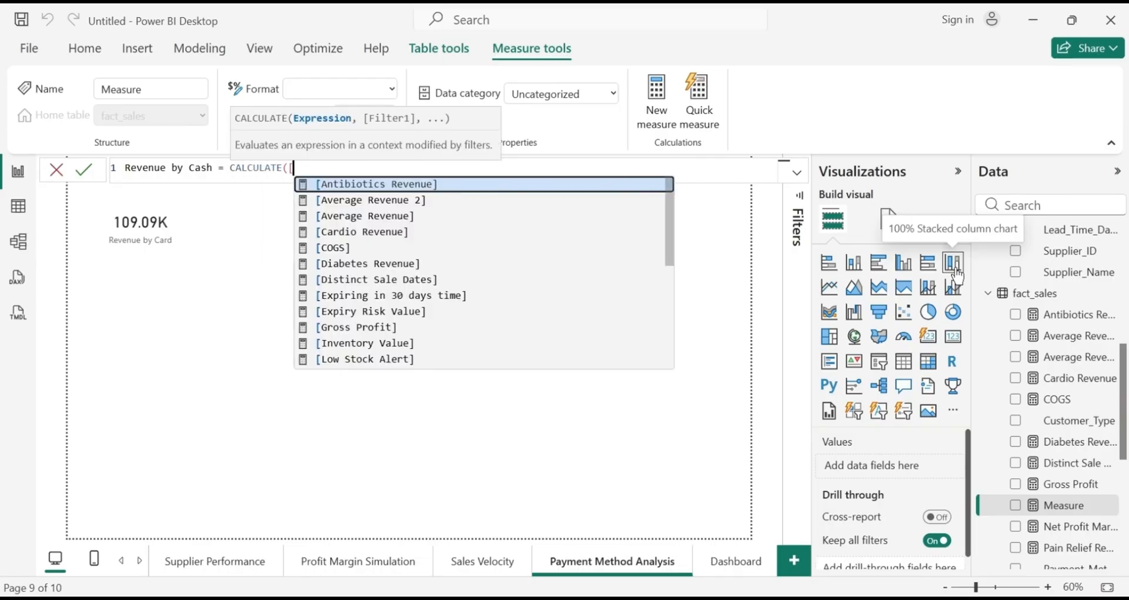
drag(667, 246, 668, 362)
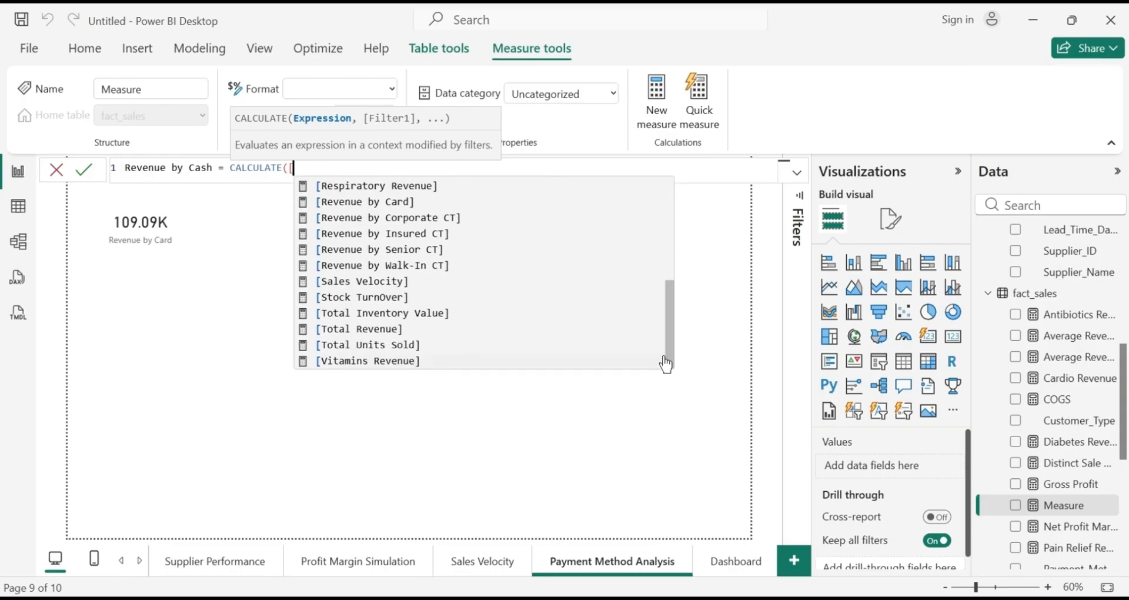
click(389, 329)
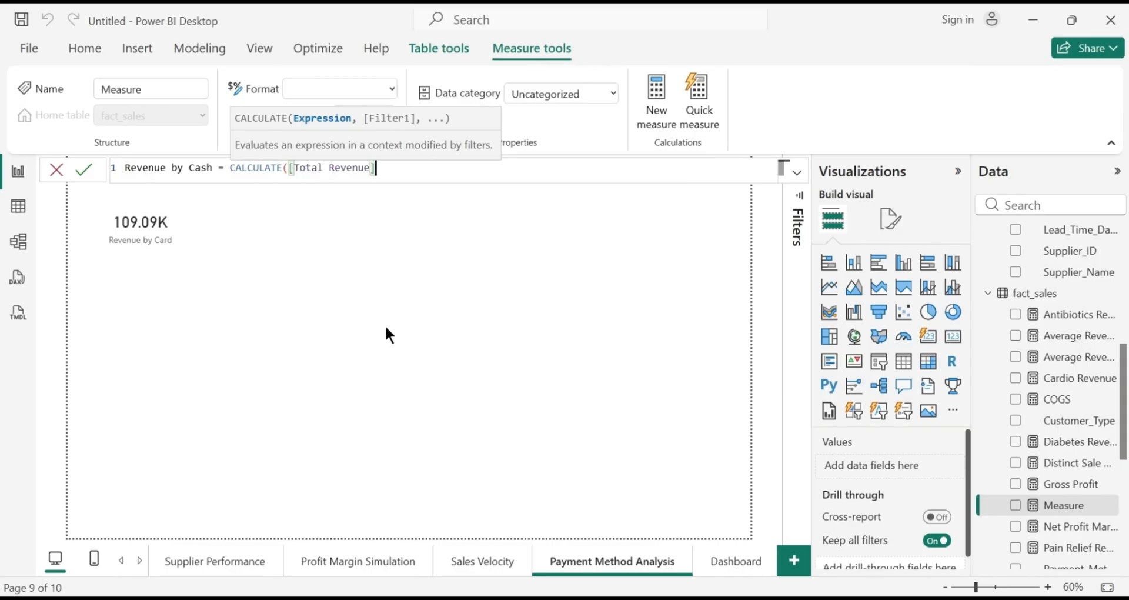
Complete the Revenue by Cash measure with the filter fact_sales[Payment_Method] = "Cash" and commit it
text(,)
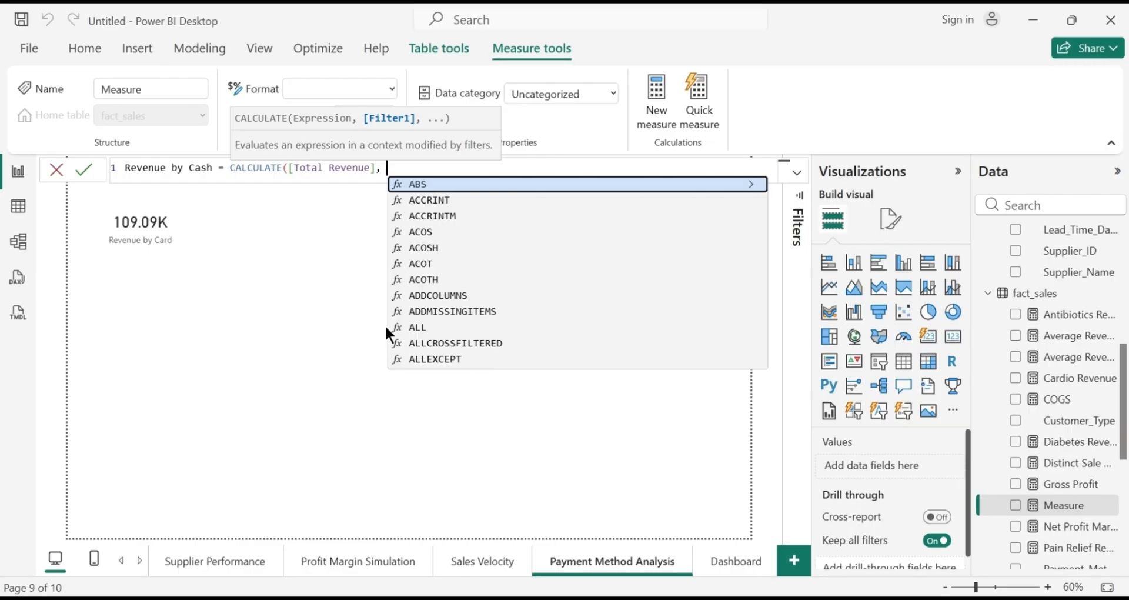
text(FACT)
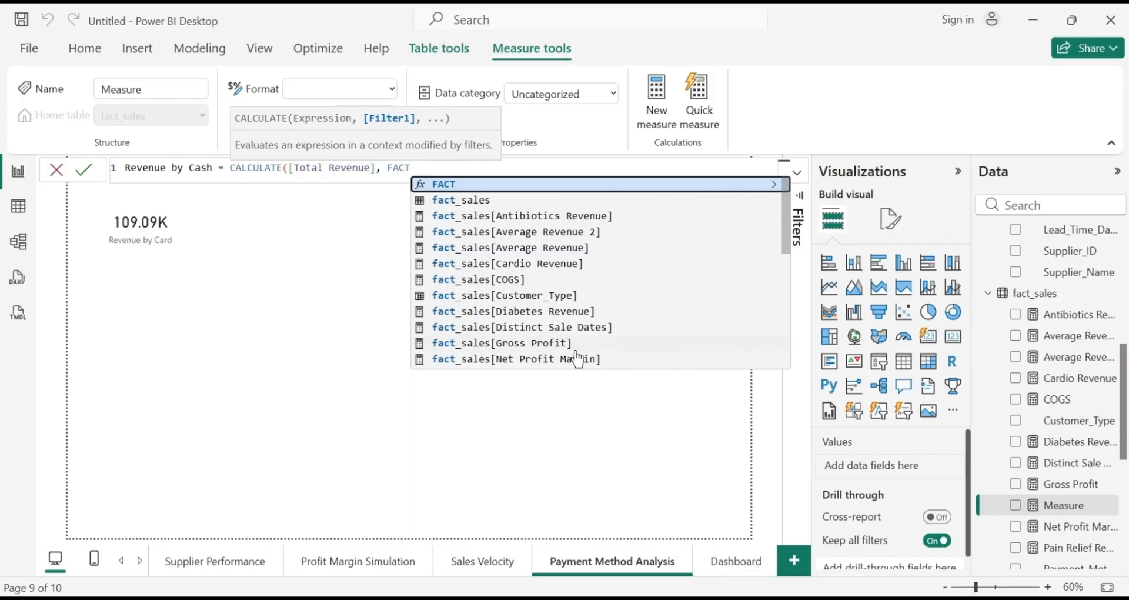
drag(789, 231, 787, 282)
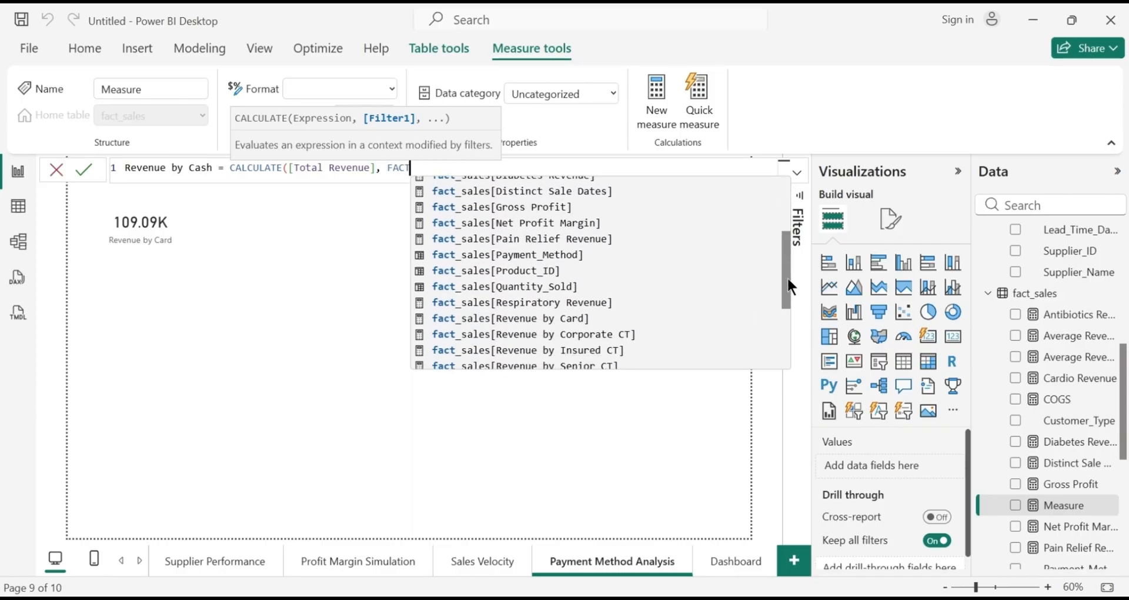
click(580, 254)
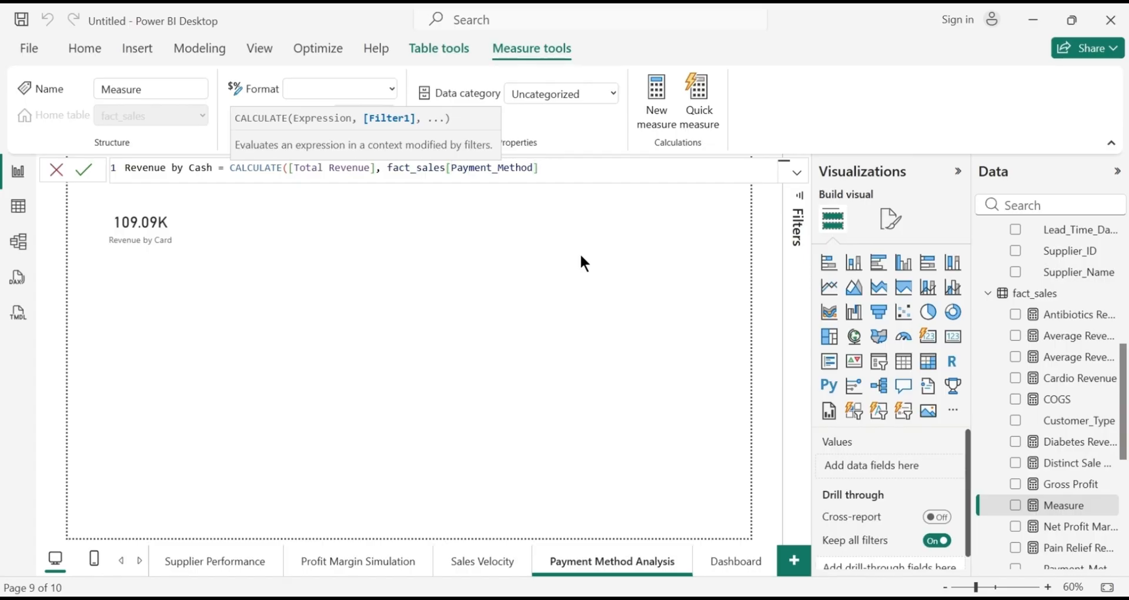
text(= "Cash"))
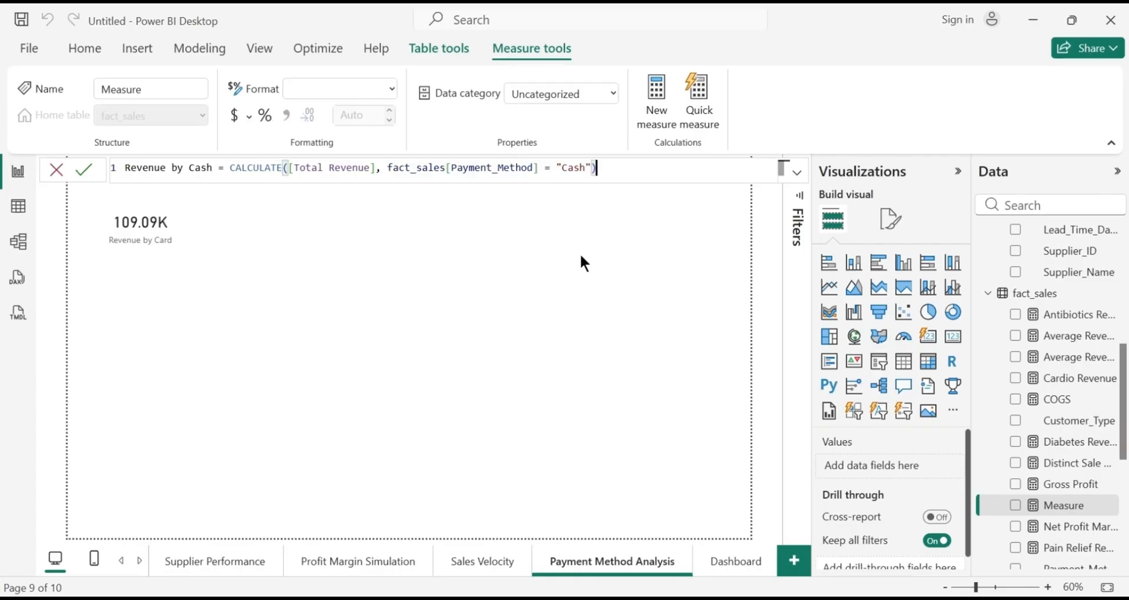
key(Return)
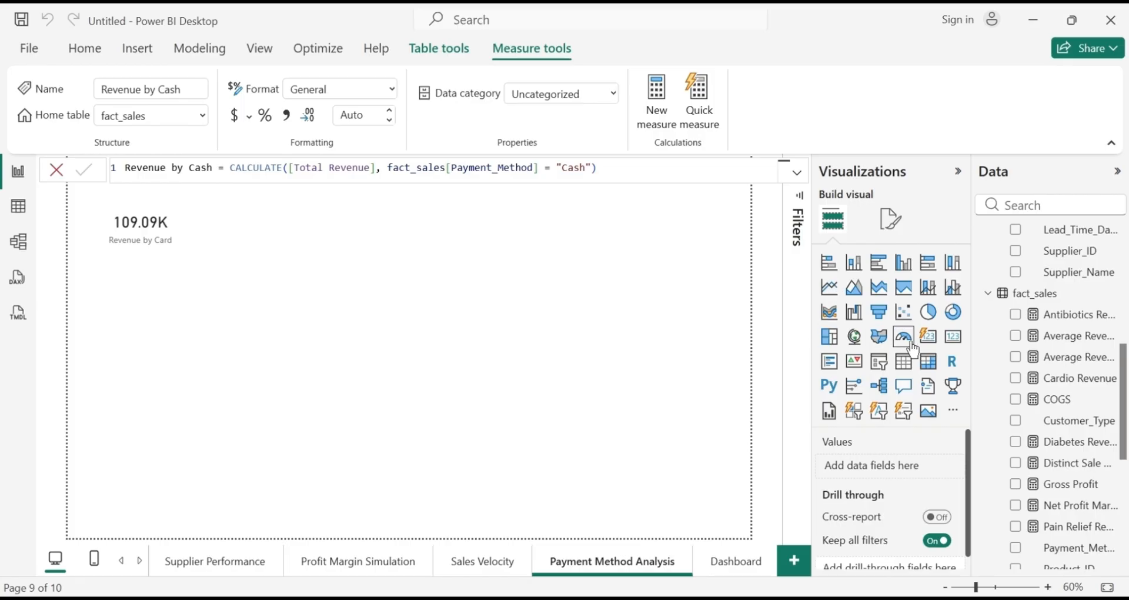
Add a card visual showing the Revenue by Cash measure and place it to the right of the Revenue by Card card
click(954, 337)
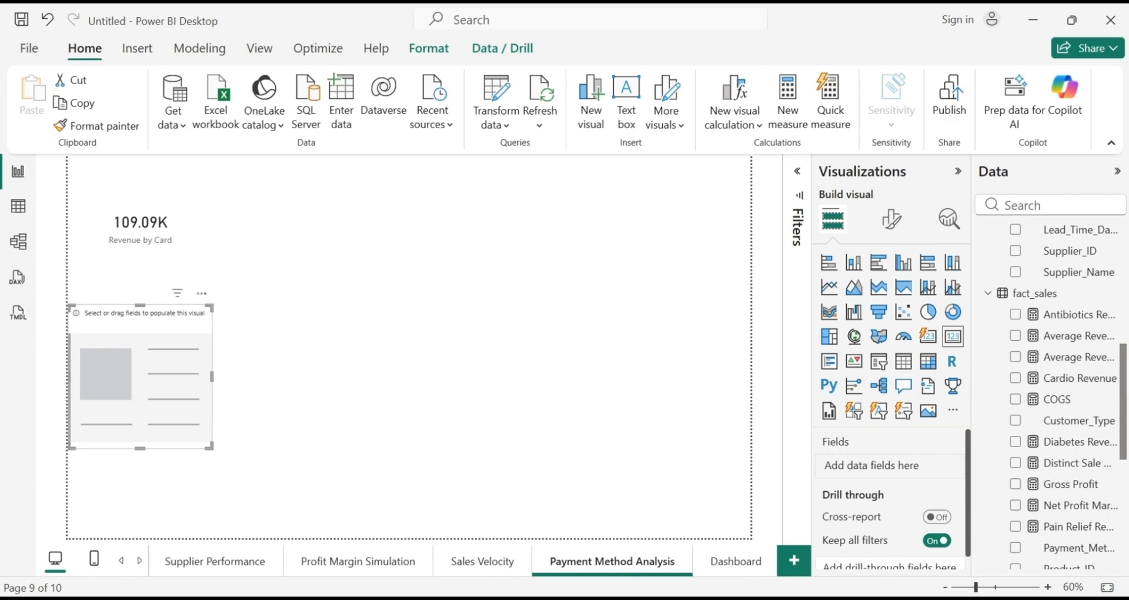
drag(1125, 396, 1122, 458)
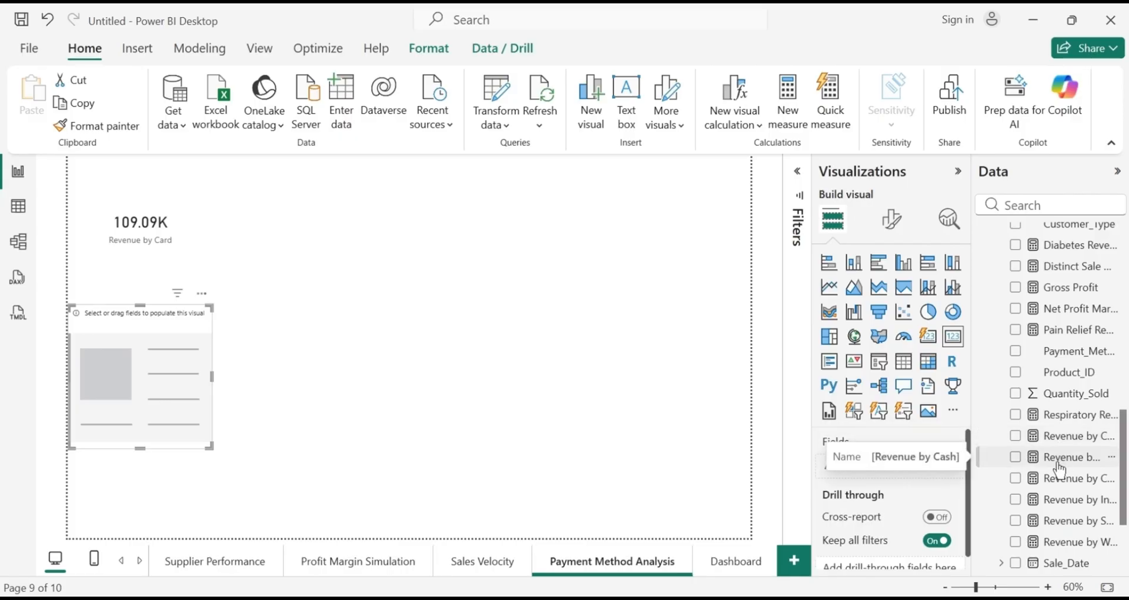
click(1016, 458)
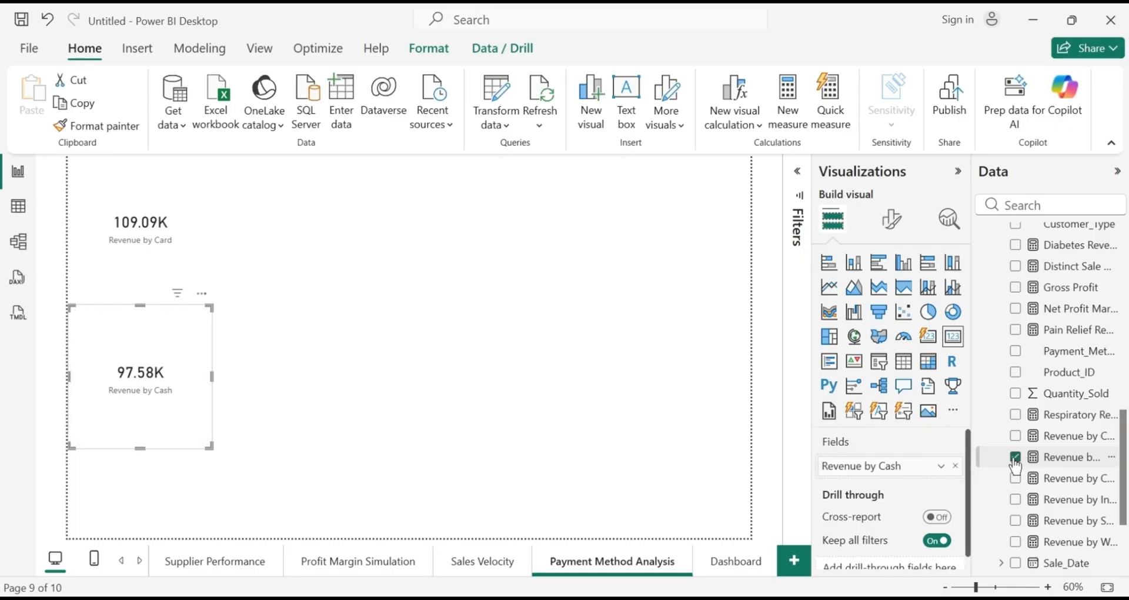
drag(194, 381, 375, 231)
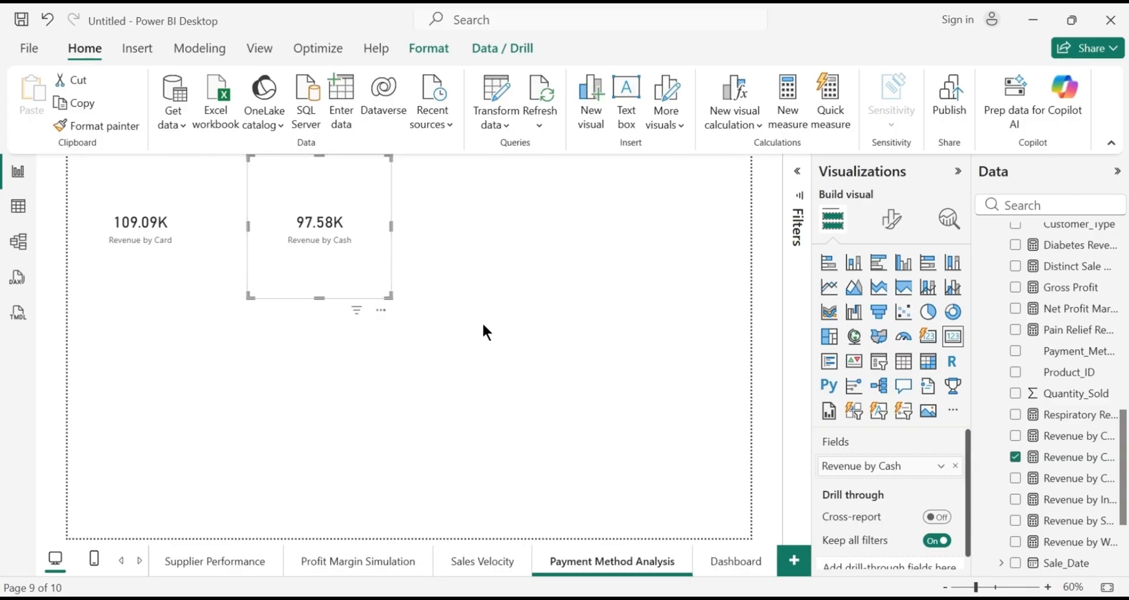
click(496, 365)
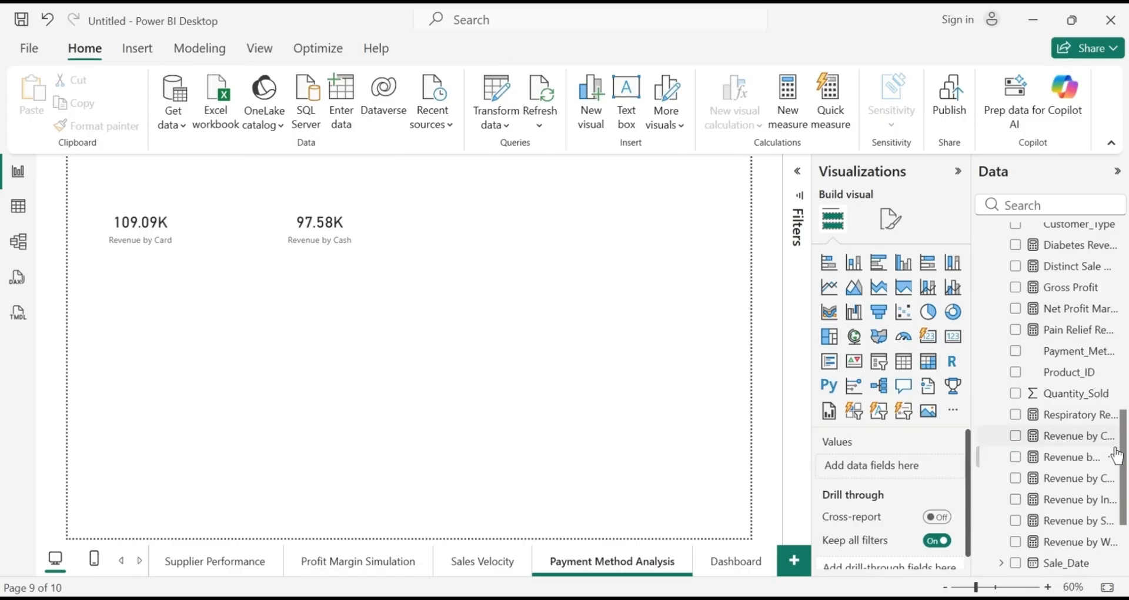
Start a new fact_sales measure named Revenue by Insurance, using CALCULATE on [Total Revenue]
drag(1124, 473, 1125, 401)
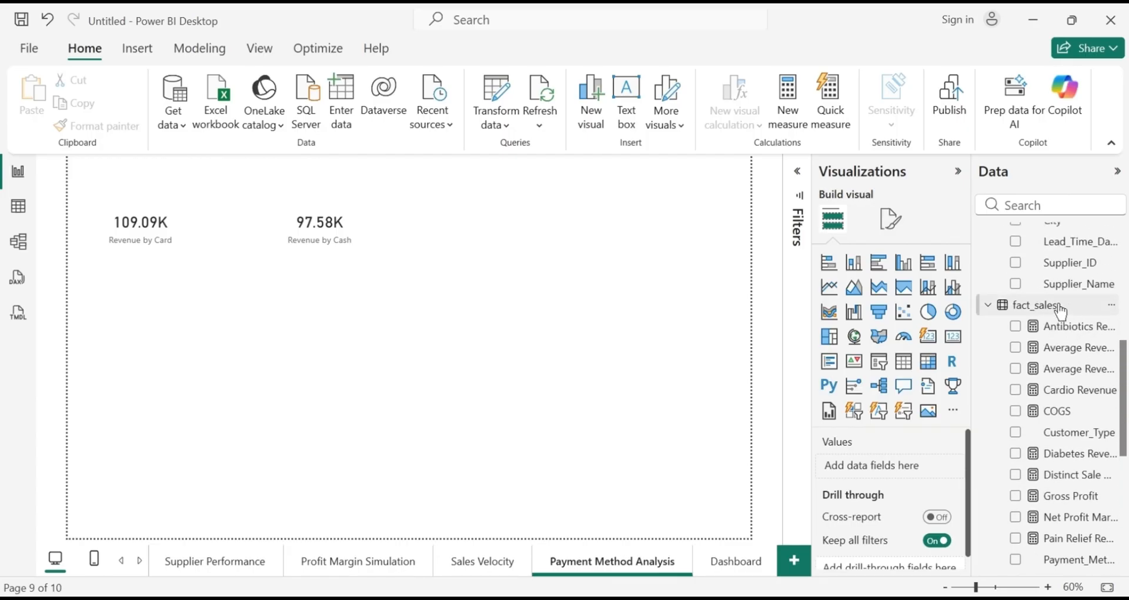
right_click(1062, 312)
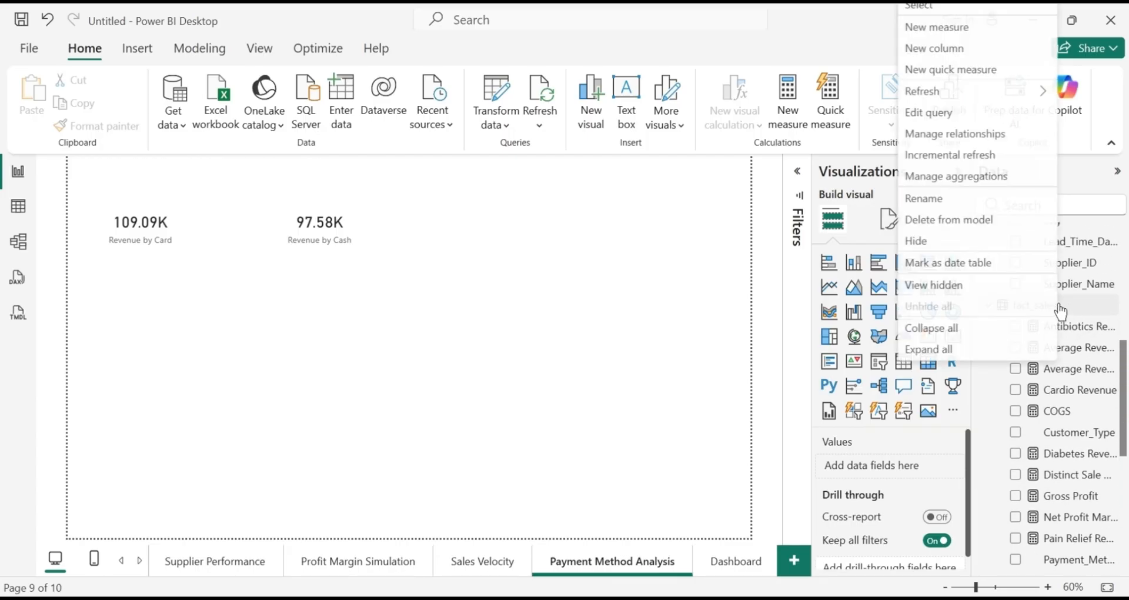
click(973, 27)
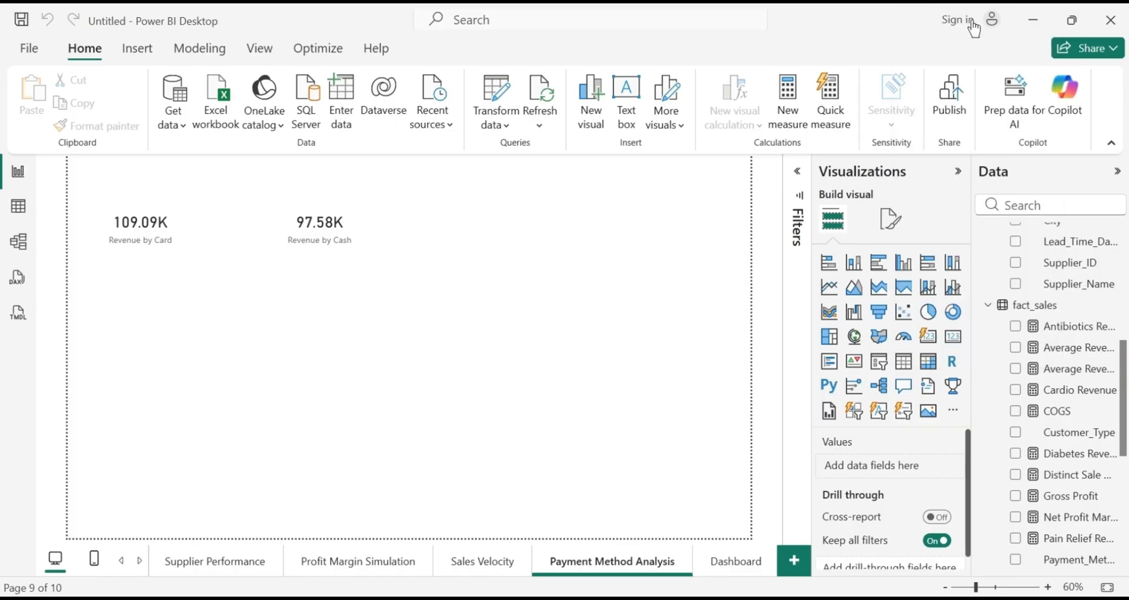
key(BackSpace)
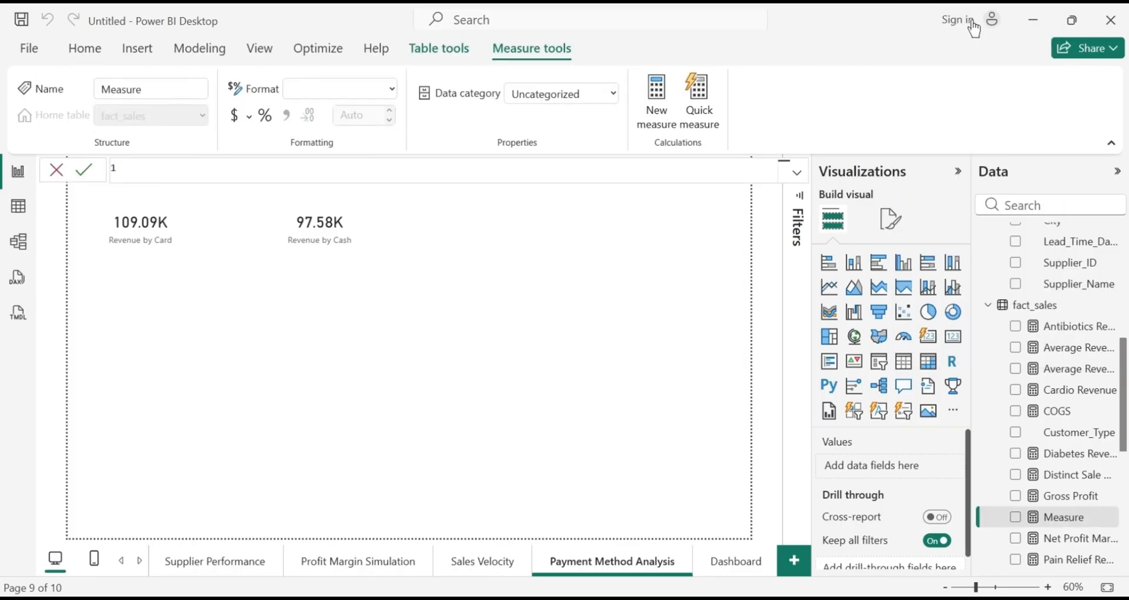
text(Revenue by Insuran)
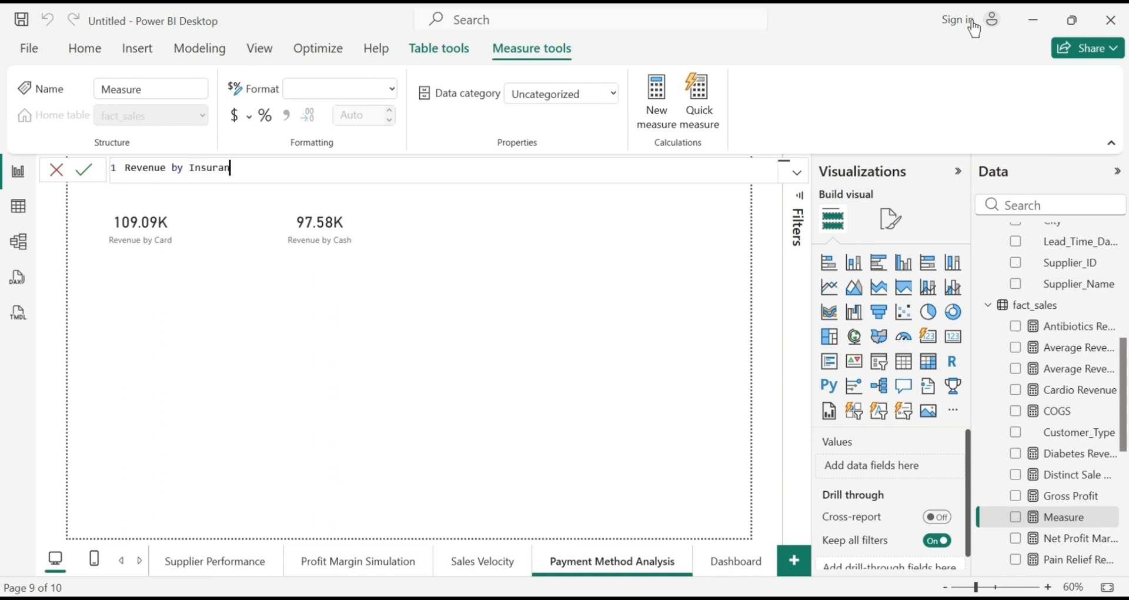
text(ce = CALCU)
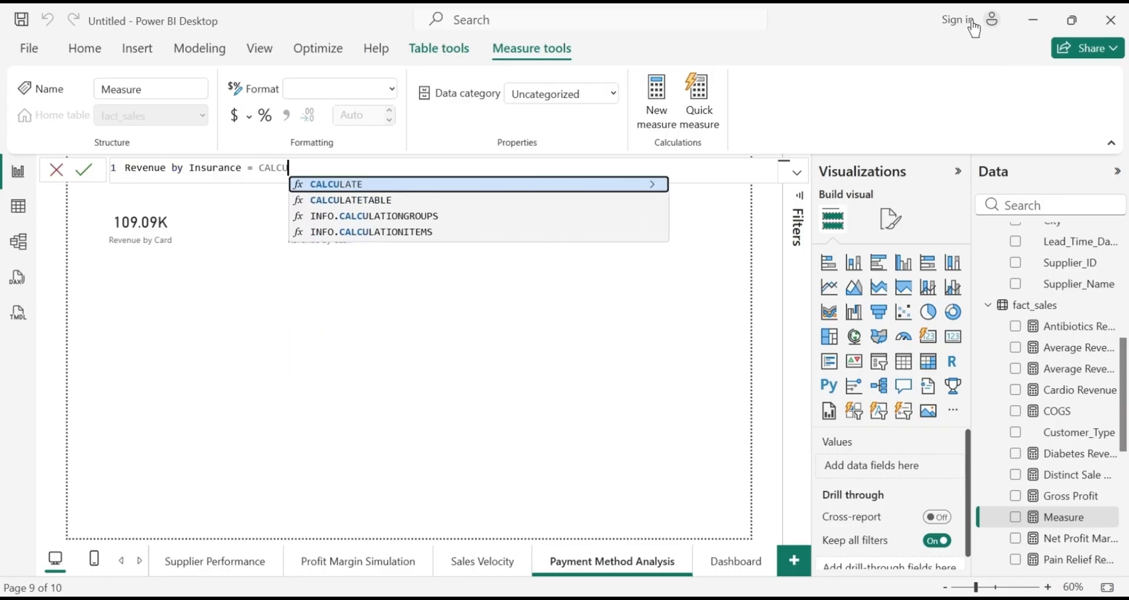
text(LATE([)
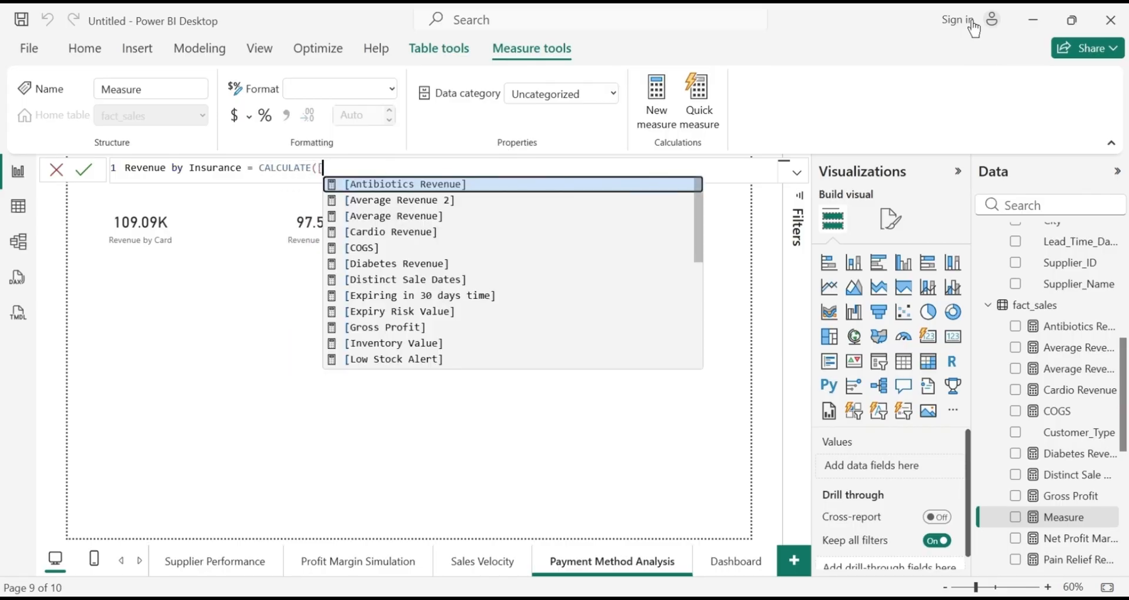
drag(698, 184, 700, 330)
click(412, 332)
Complete the Revenue by Insurance measure with the filter fact_sales[Payment_Method] = "Insurance" and commit it
text(,)
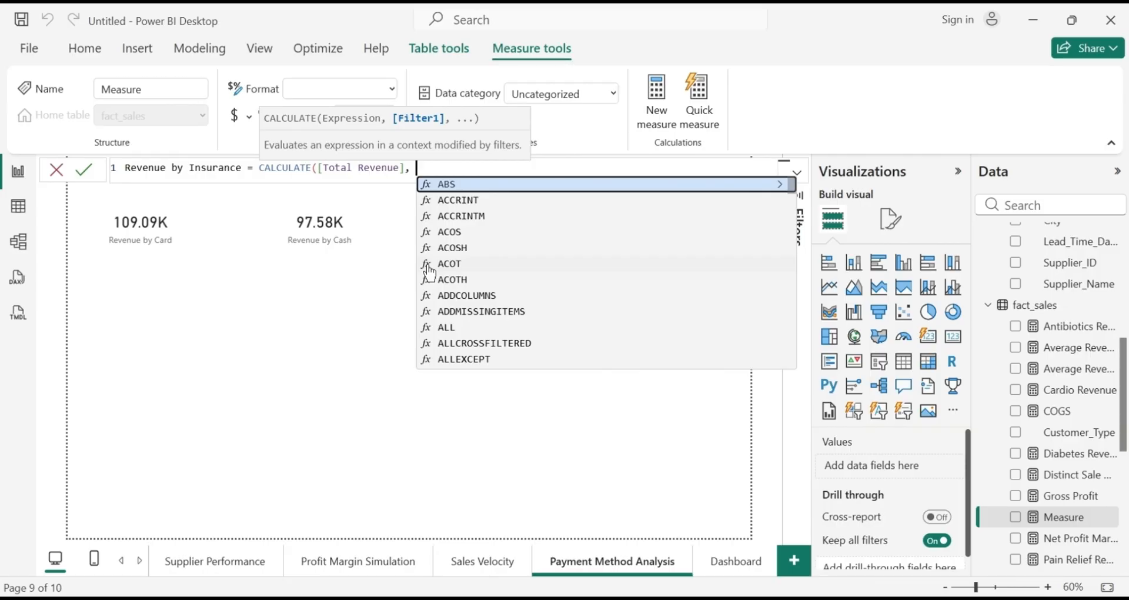
text(FACT)
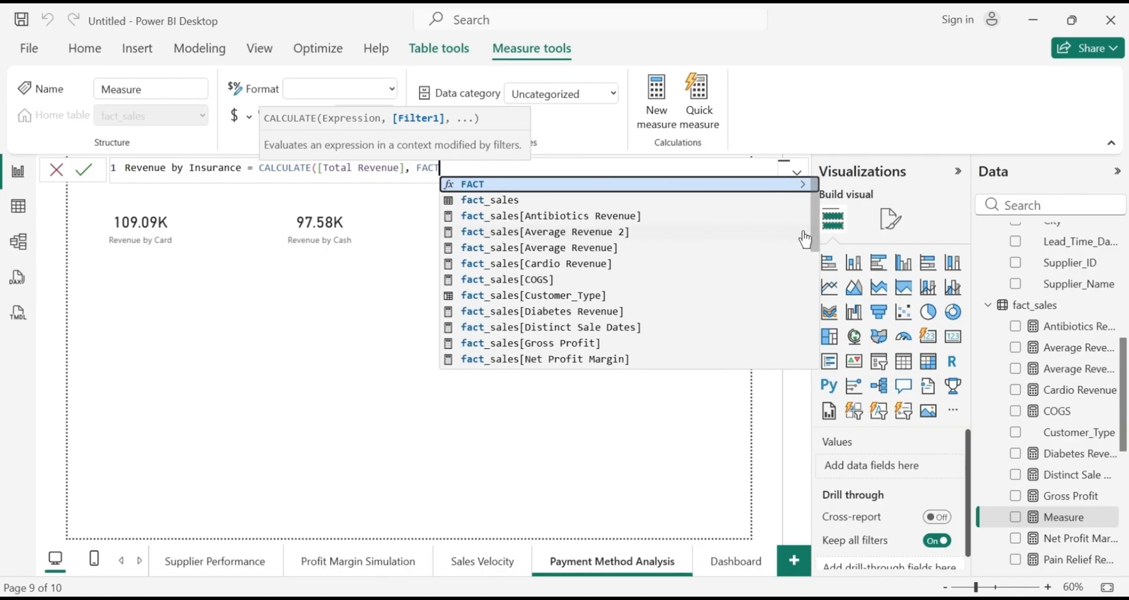
drag(813, 222, 812, 305)
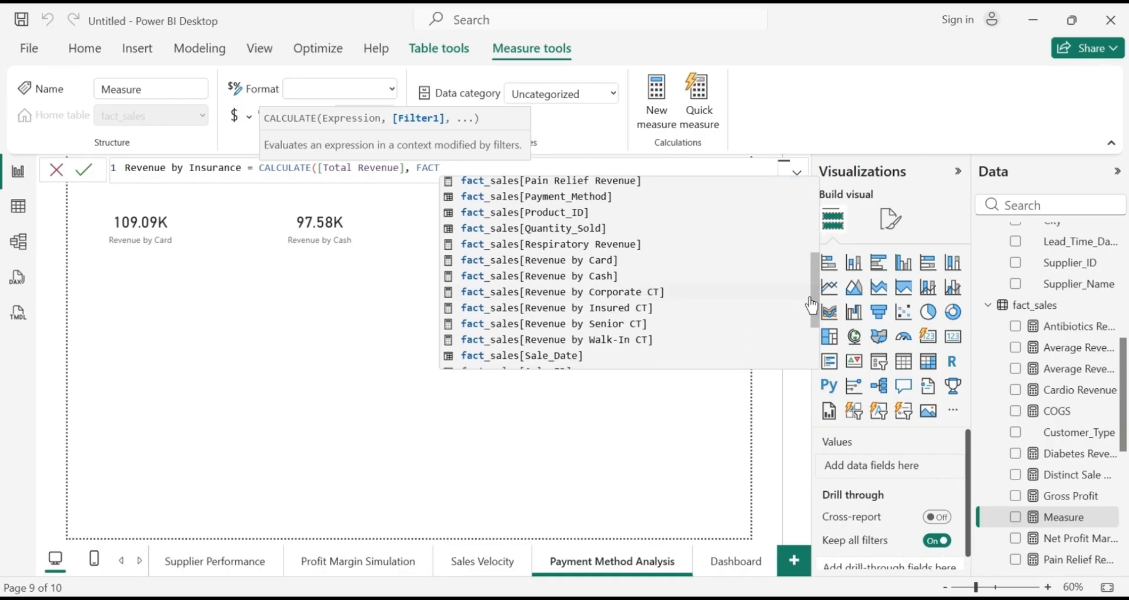
click(555, 196)
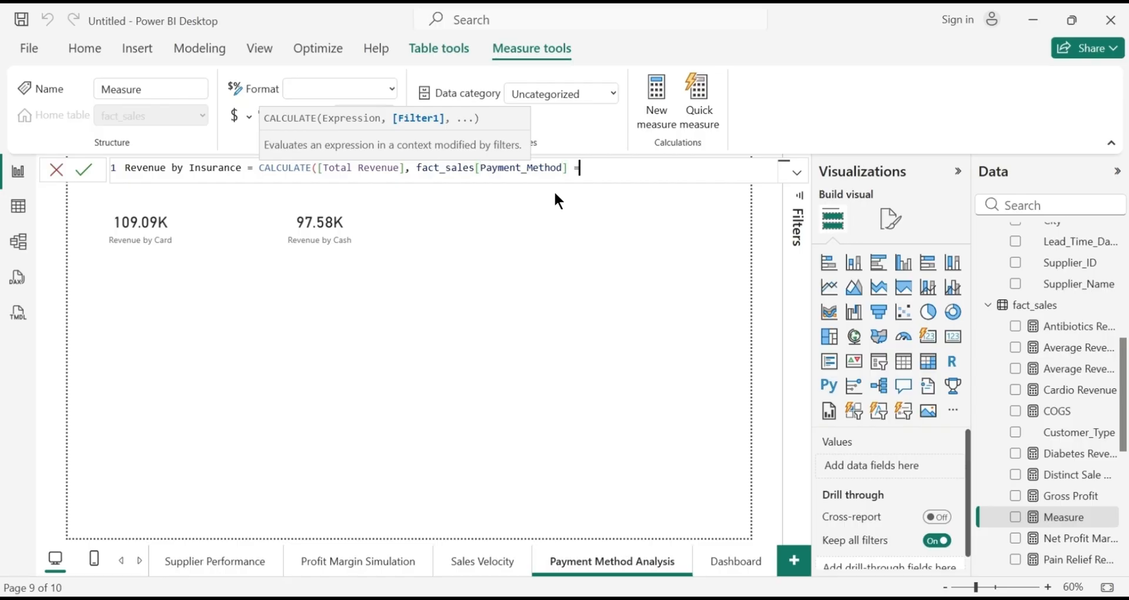
text(= "Insurance"))
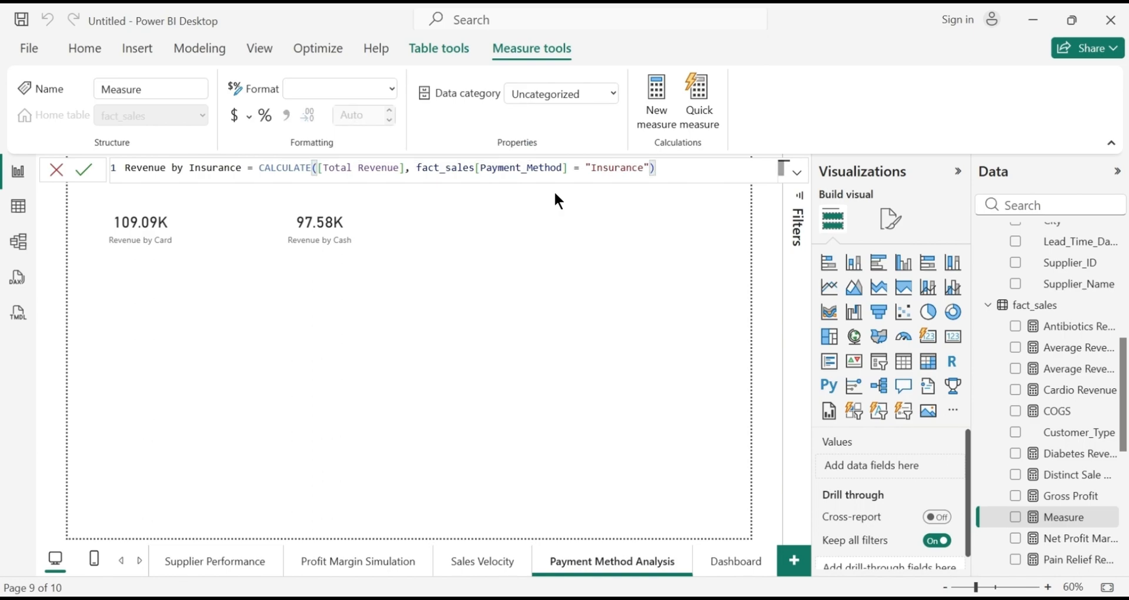
key(Return)
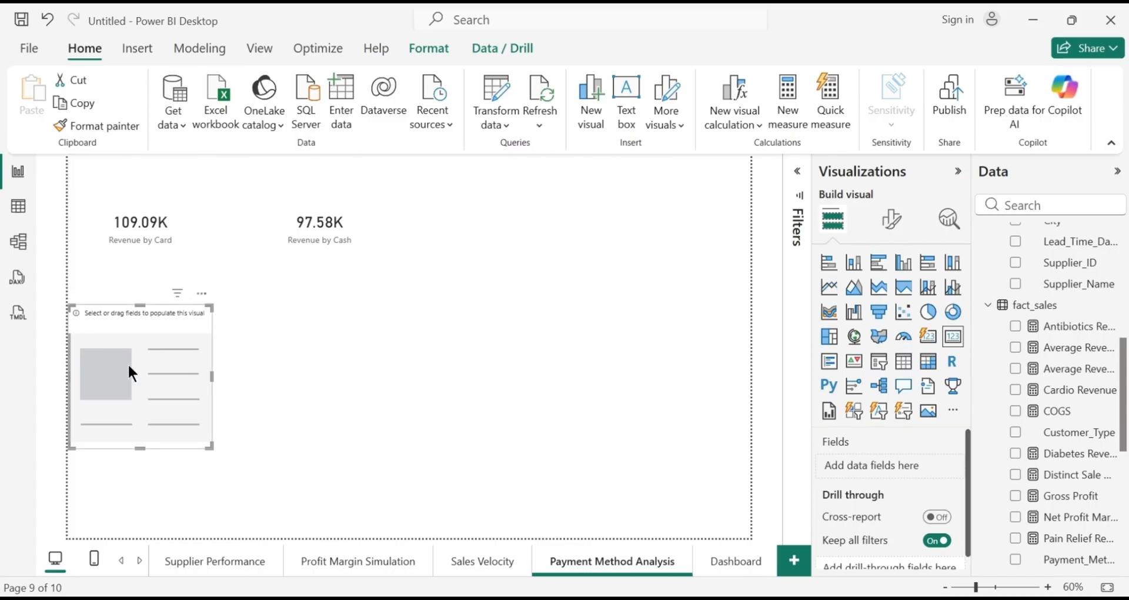
Place a card visual to the right of the Revenue by Cash card and fill it with the Revenue by Insurance measure
drag(128, 362, 493, 212)
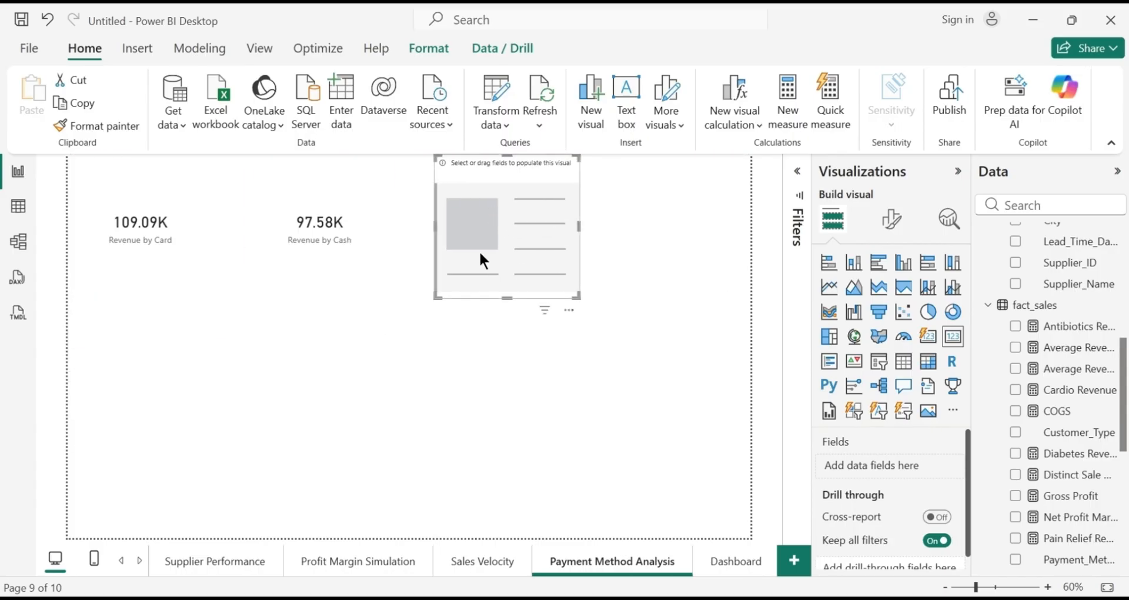
drag(1124, 395, 1125, 479)
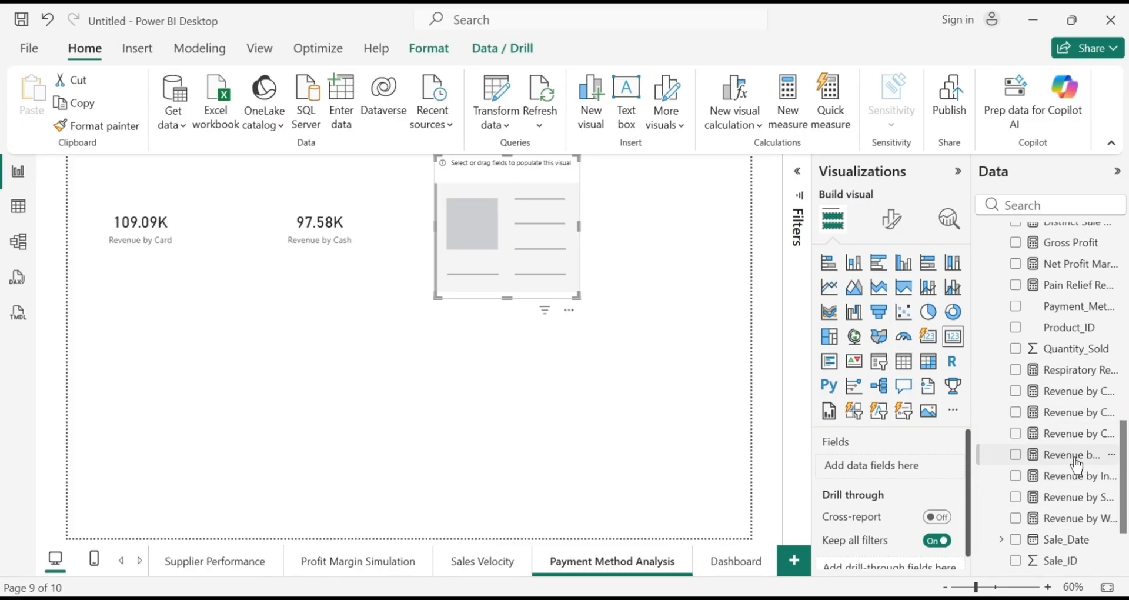
click(1015, 456)
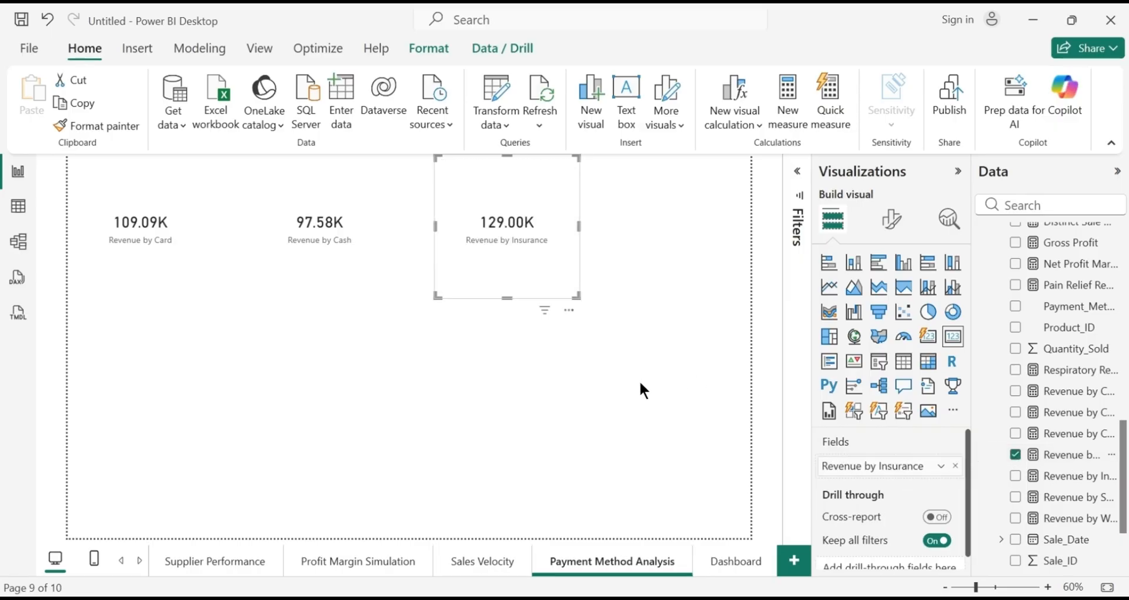
click(463, 382)
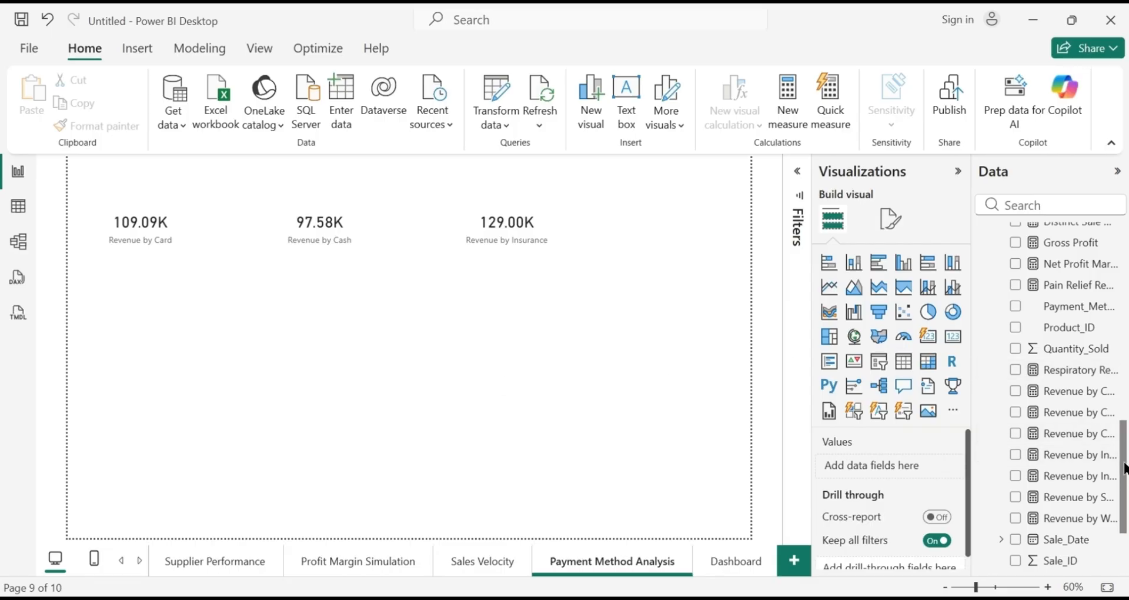
Start a new fact_sales measure named Revenue by Mobile, using CALCULATE on [Total Revenue]
scroll(1127, 479, up, 3)
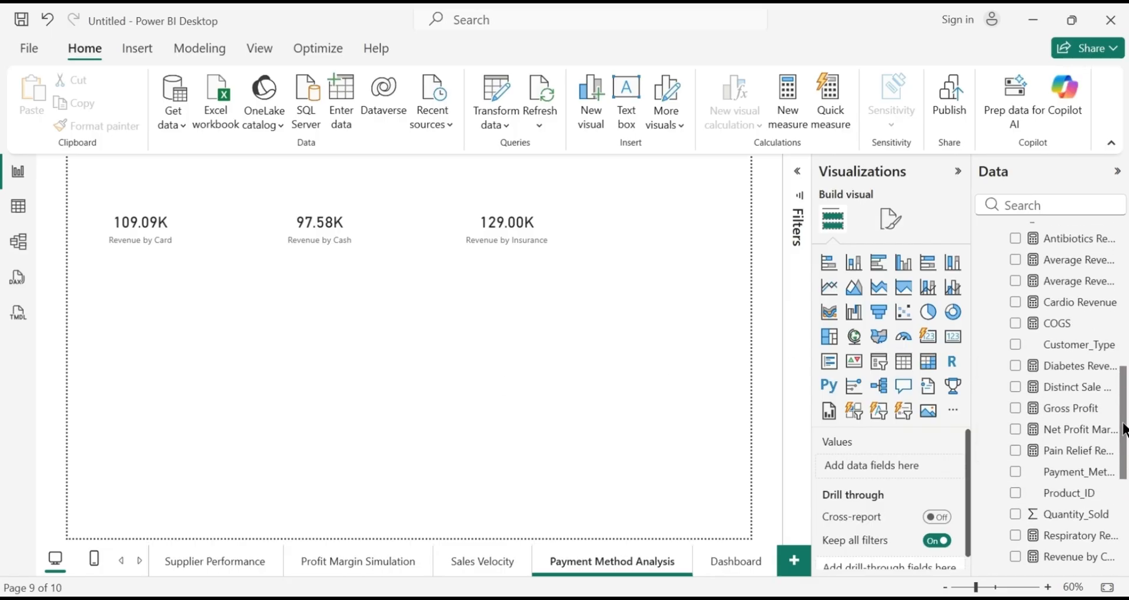
scroll(1124, 400, up, 2)
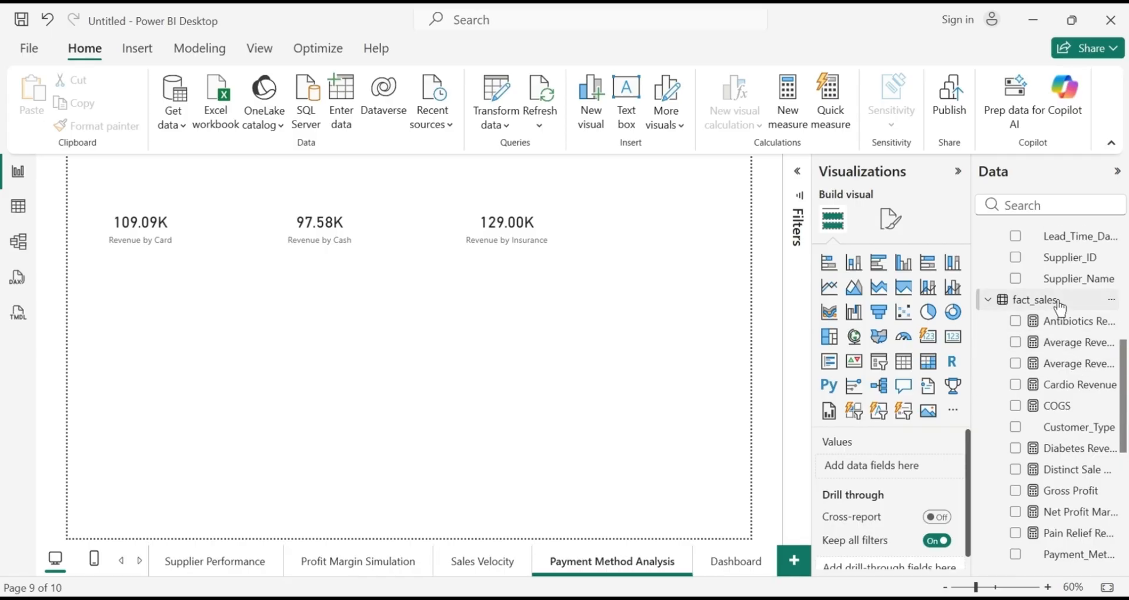
right_click(1061, 308)
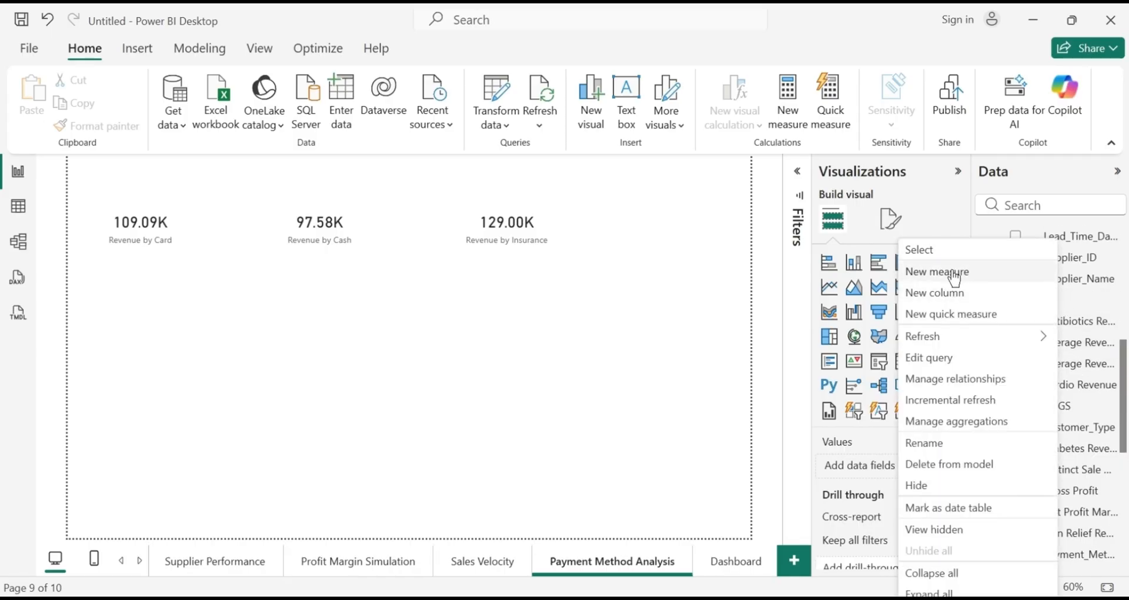
key(Escape)
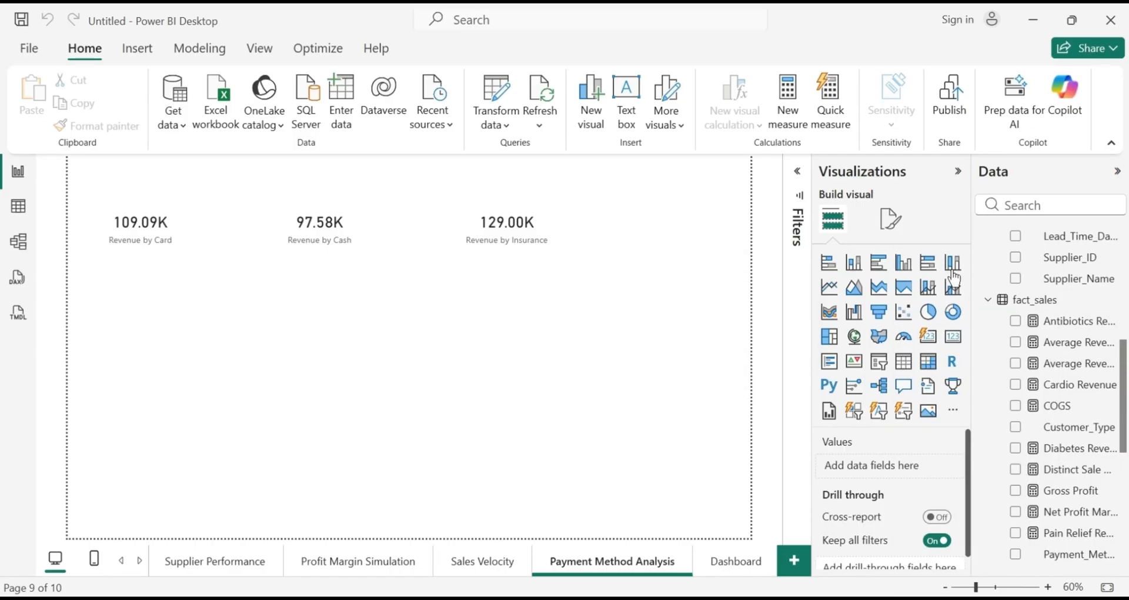
key(BackSpace)
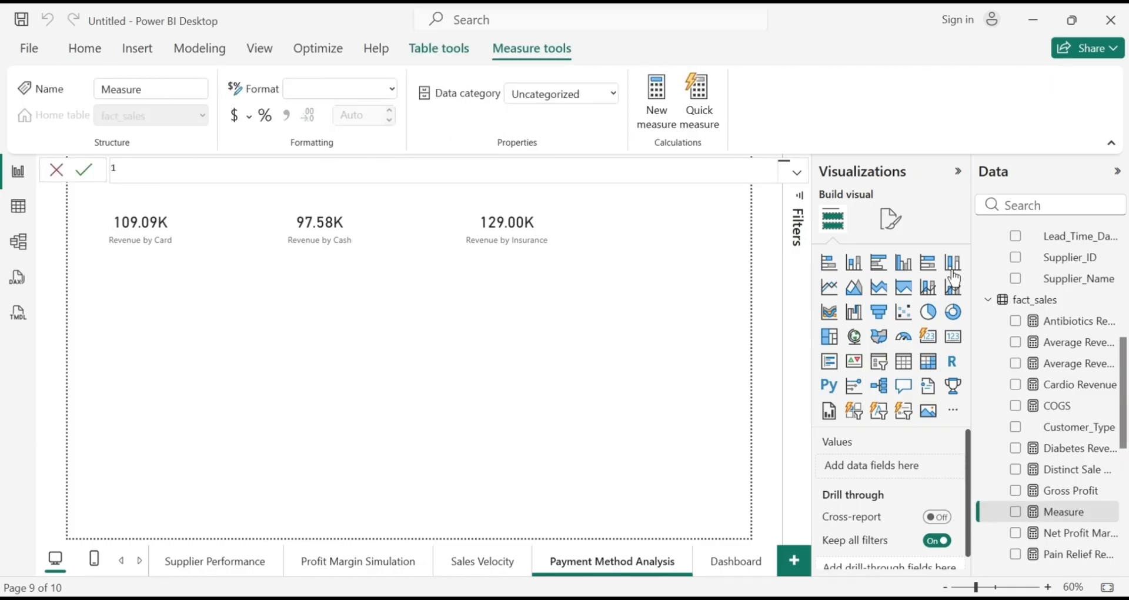
text(Revenue By Mobile = CALC)
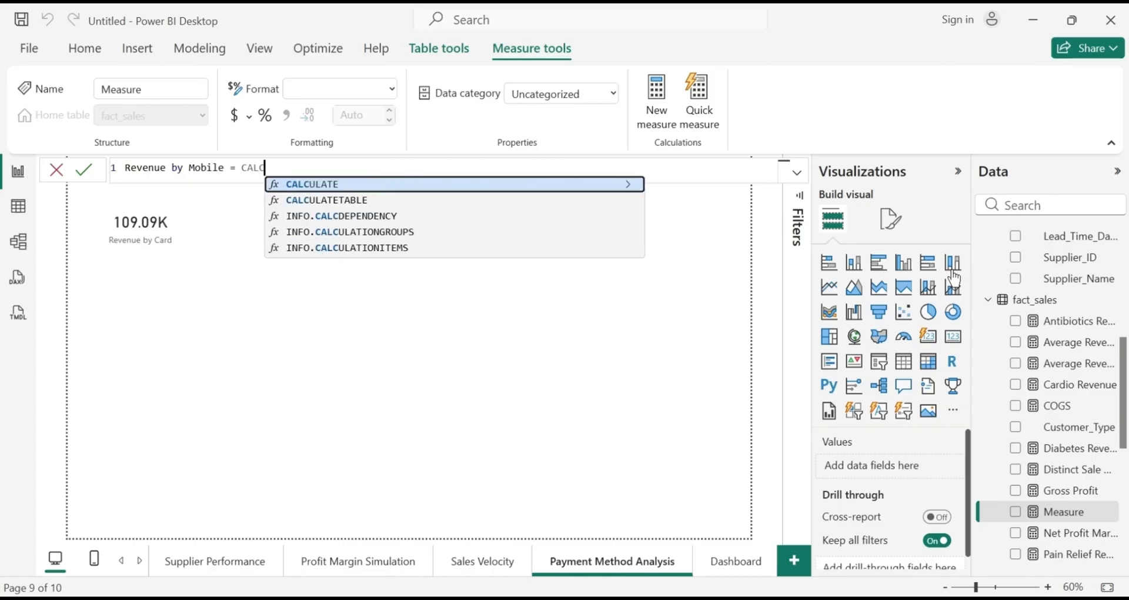
text(ULATE()
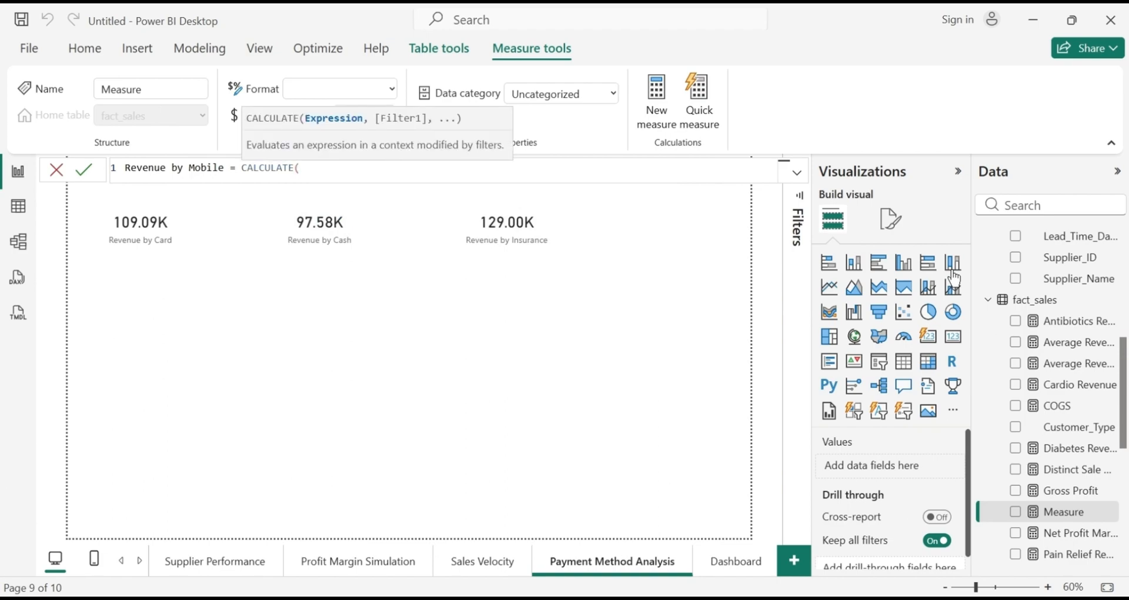
text([)
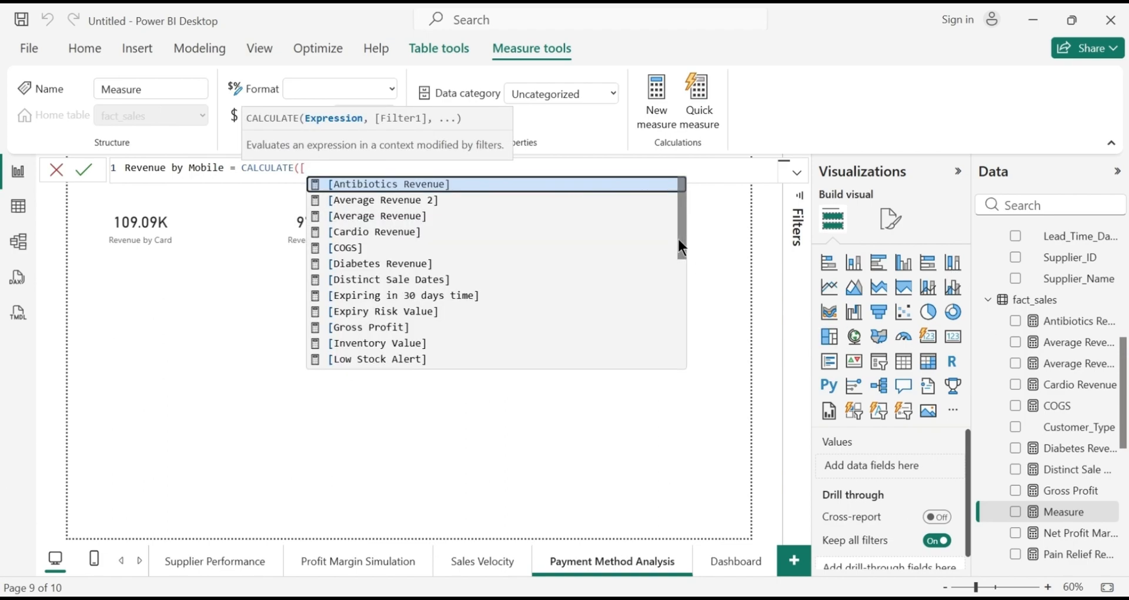
drag(679, 239, 677, 370)
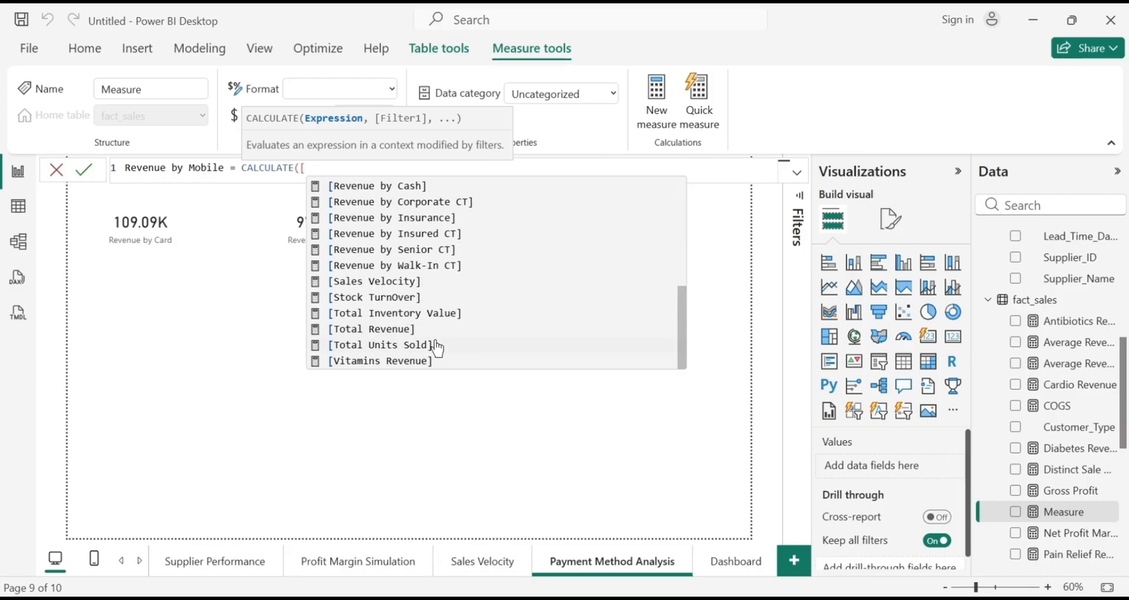
click(404, 330)
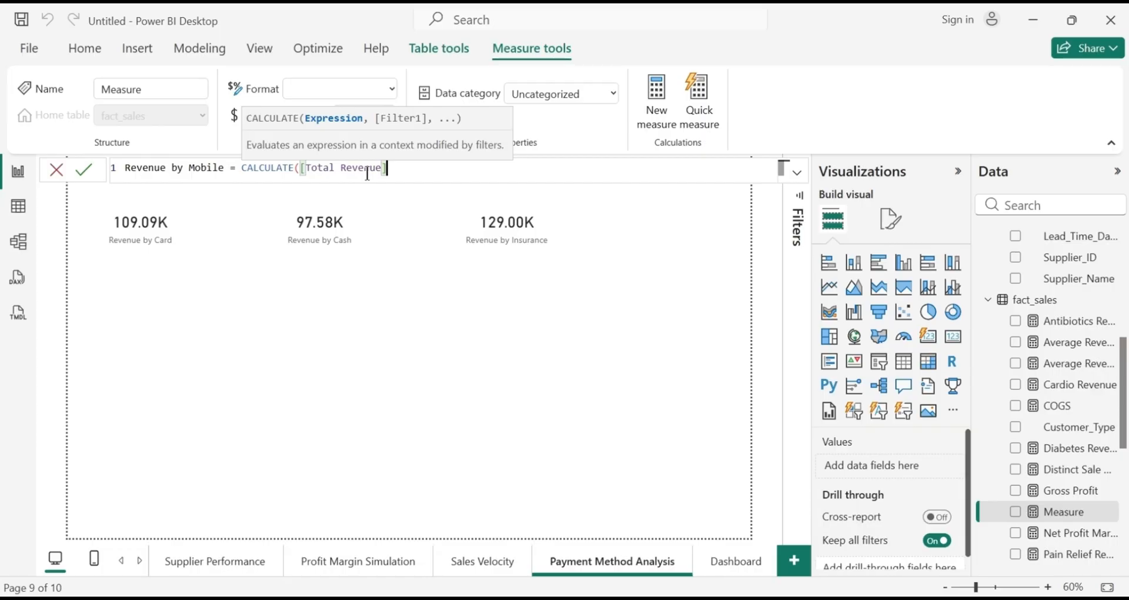
Complete the Revenue by Mobile measure with the filter fact_sales[Payment_Method] = "Mobile" and commit it
text(,)
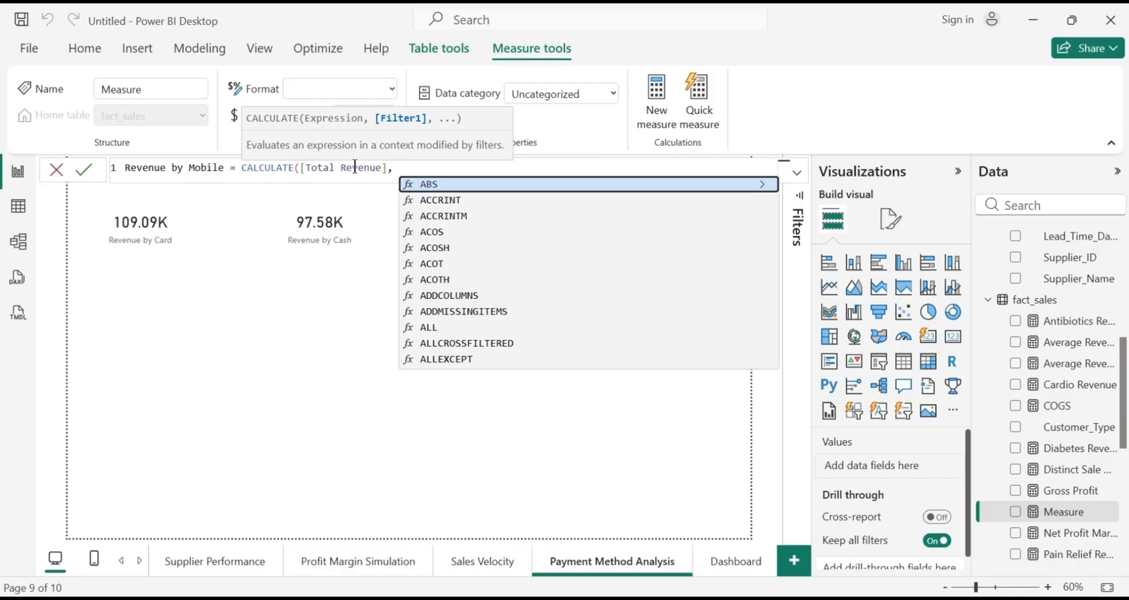
text(FACT)
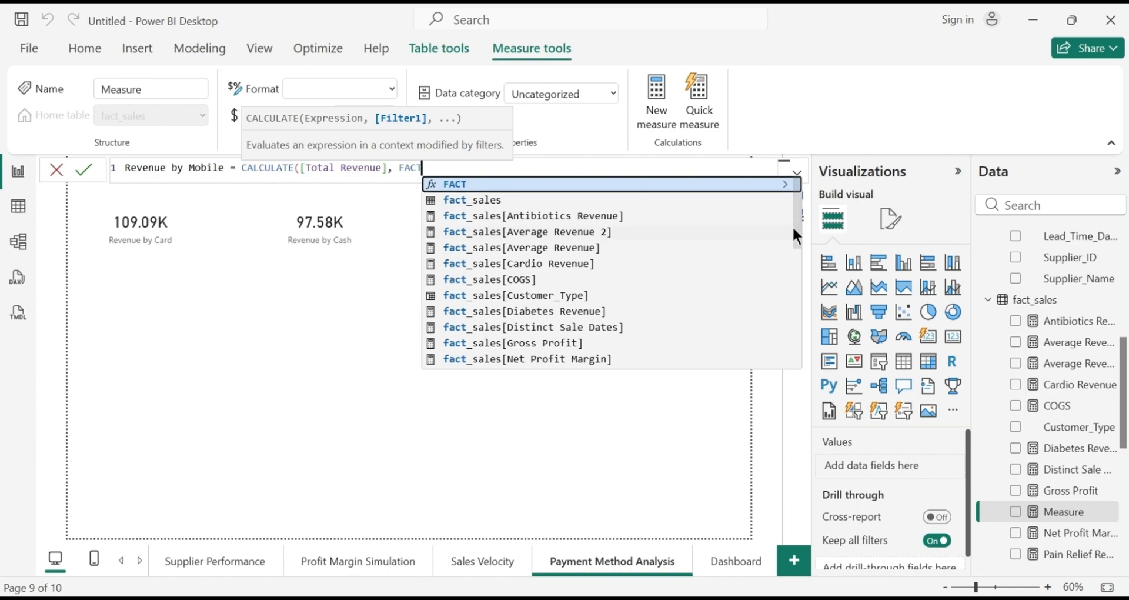
drag(796, 222, 797, 271)
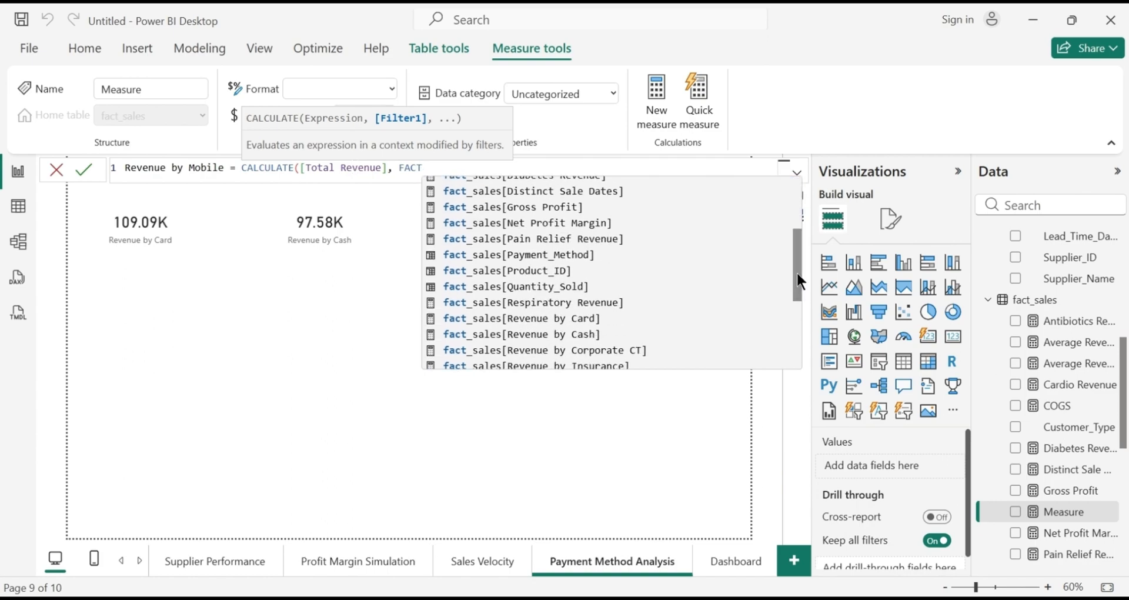
click(586, 257)
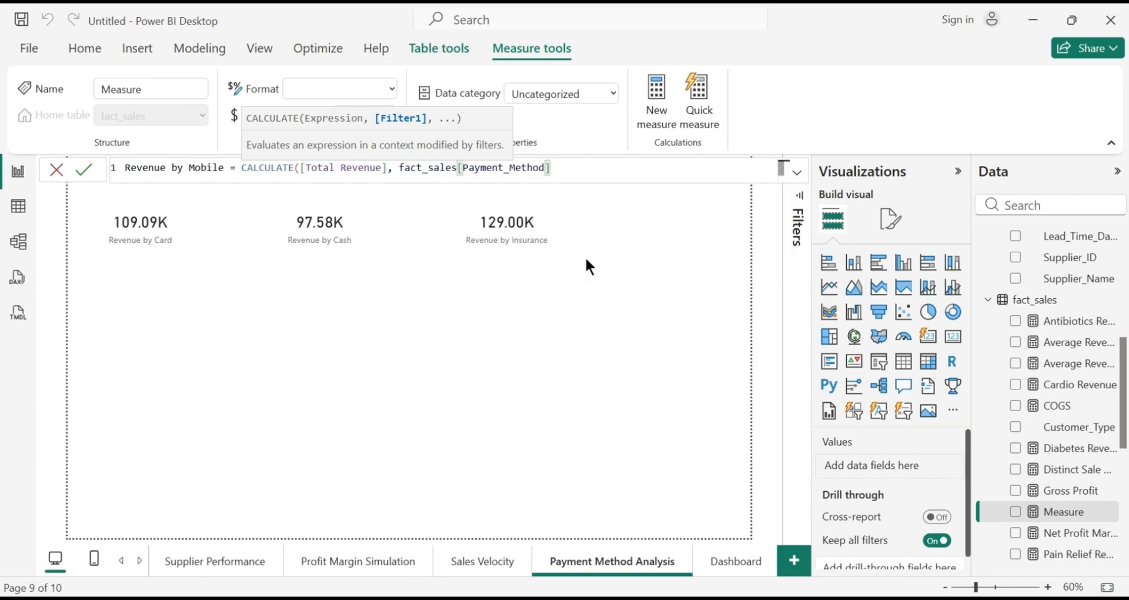
text(= "Mobile"))
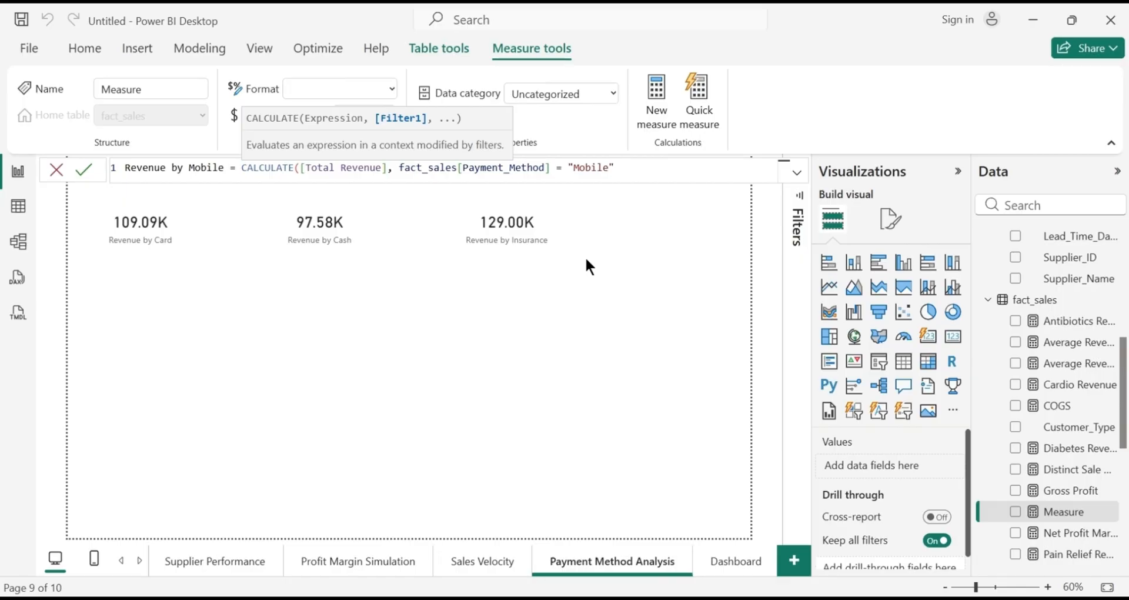
key(Return)
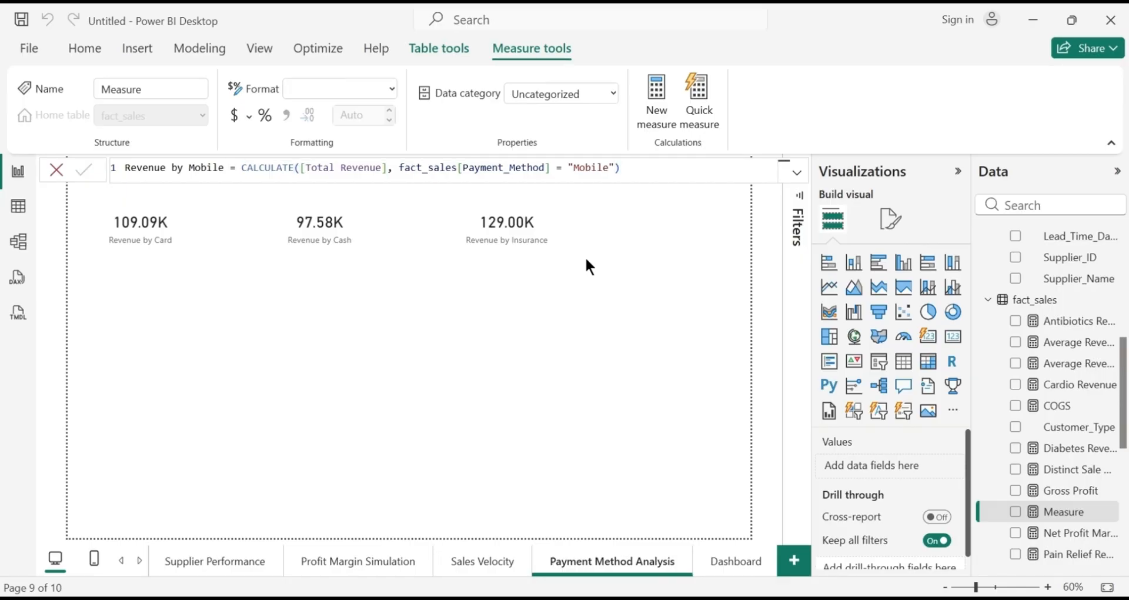
Place a card visual to the right of the Revenue by Insurance card and fill it with the Revenue by Mobile measure
click(954, 337)
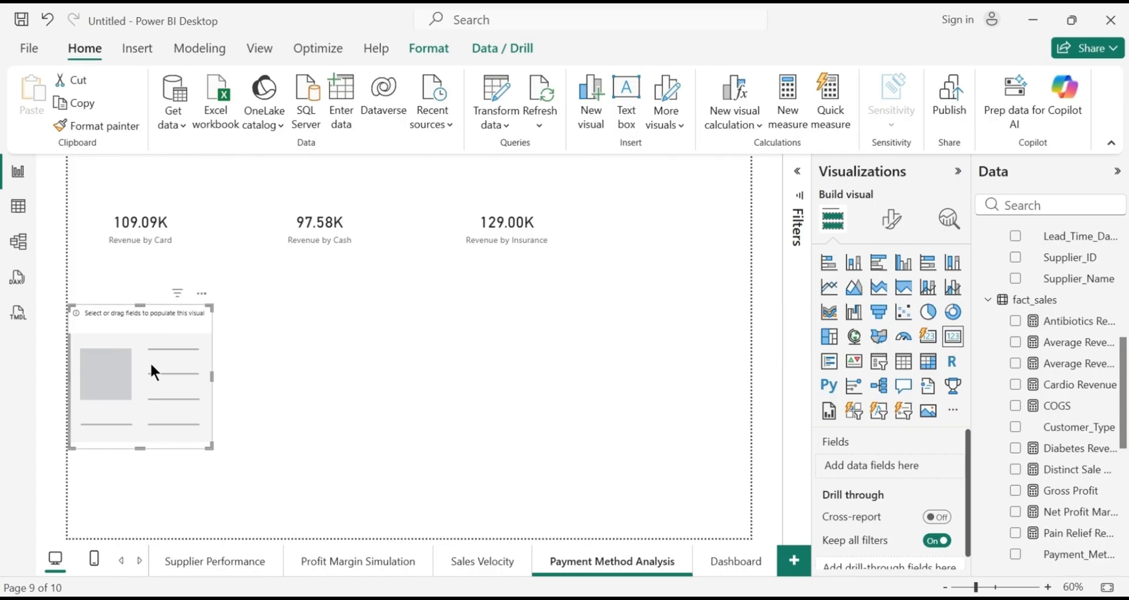
drag(150, 361, 718, 203)
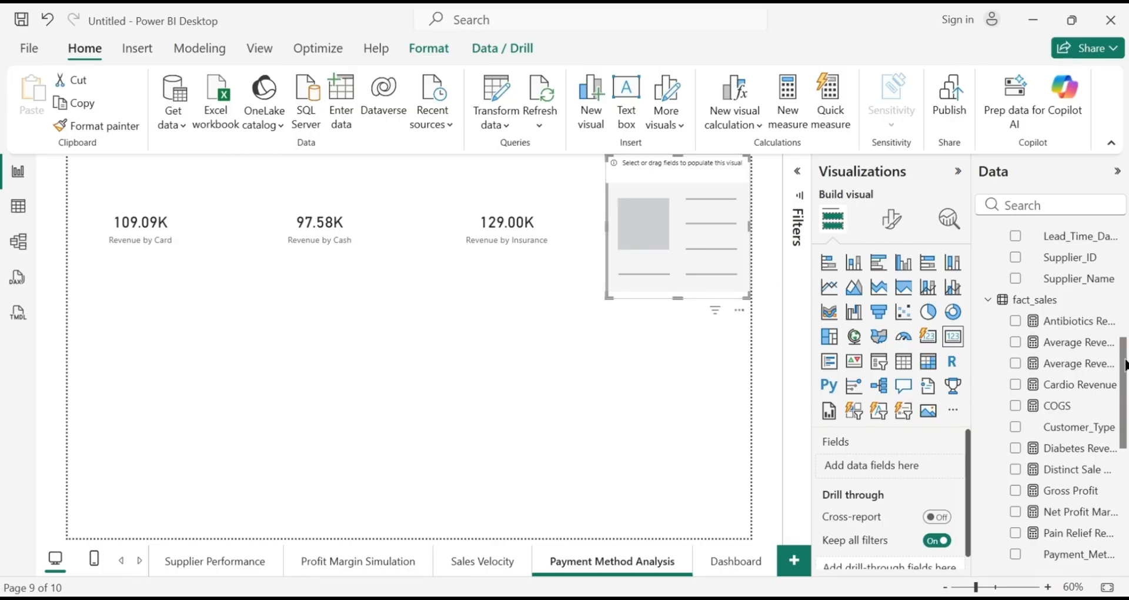
drag(1124, 366, 1120, 459)
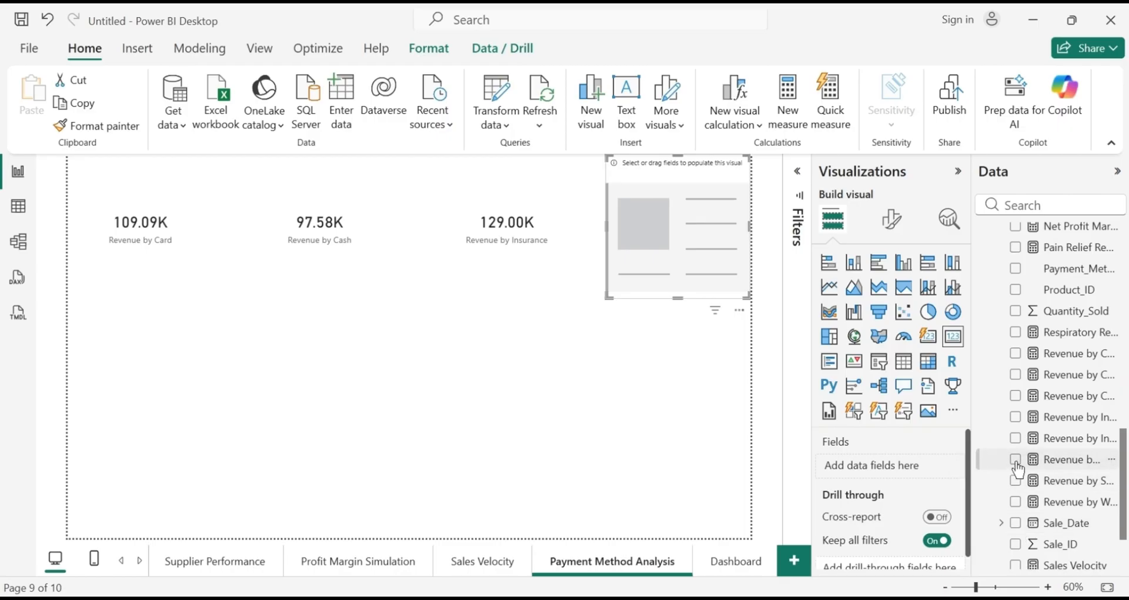
click(1015, 461)
click(640, 396)
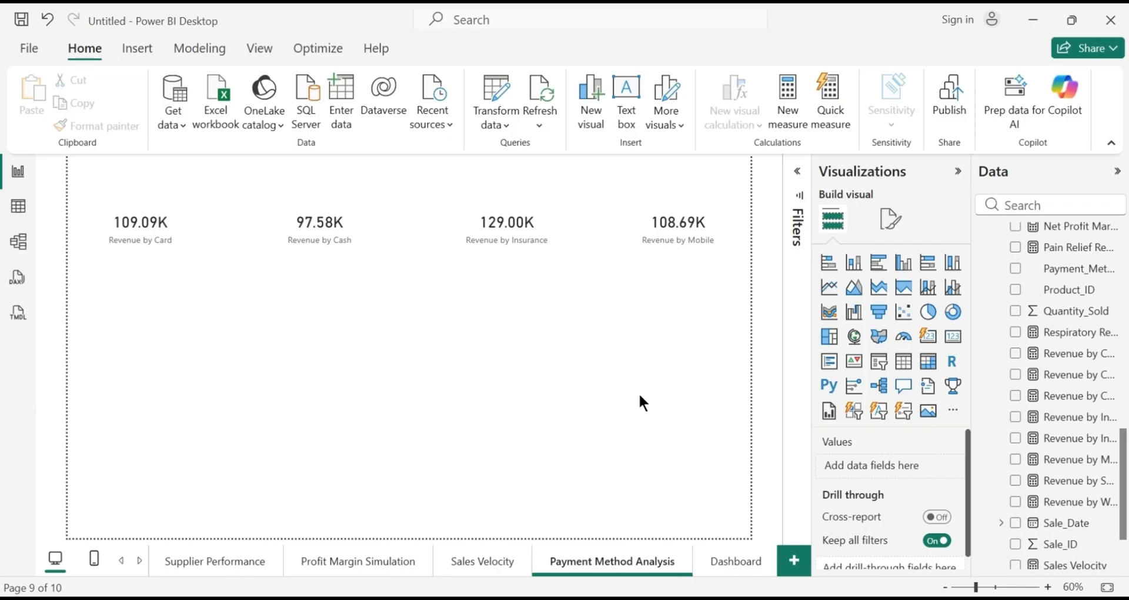
click(518, 268)
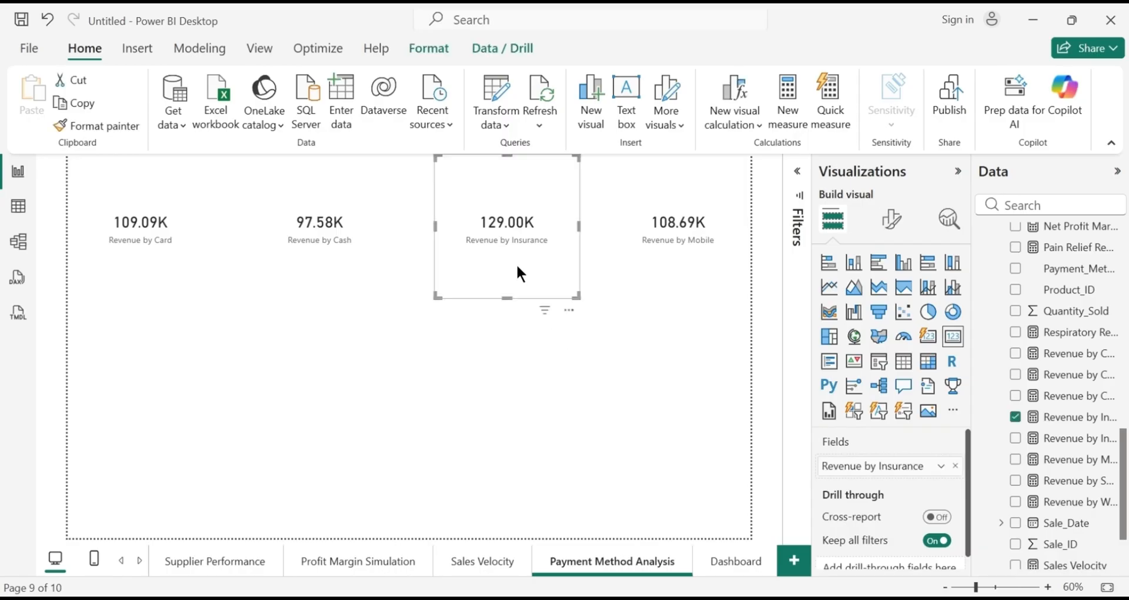
click(513, 432)
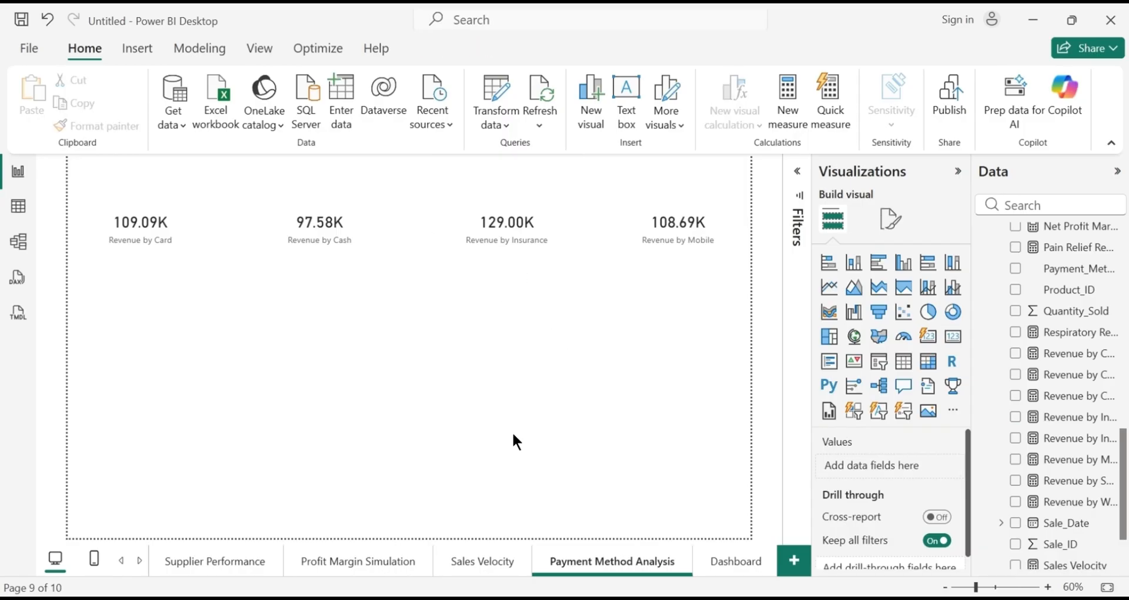
Add a matrix visual below the cards with Total Revenue as its values and Payment_Method as its rows
click(928, 361)
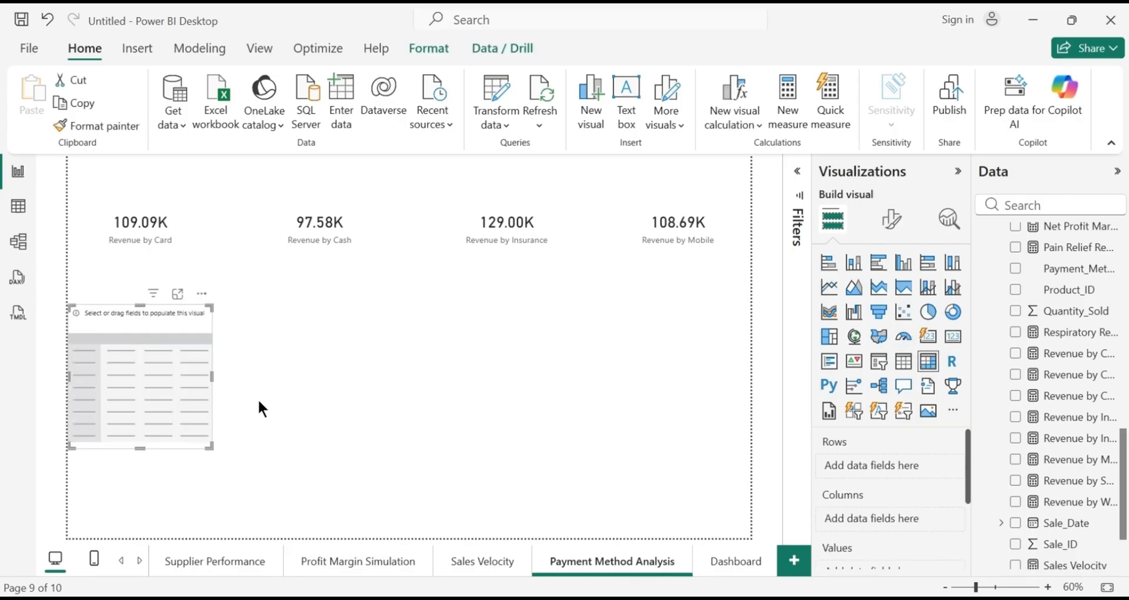
drag(134, 375, 419, 351)
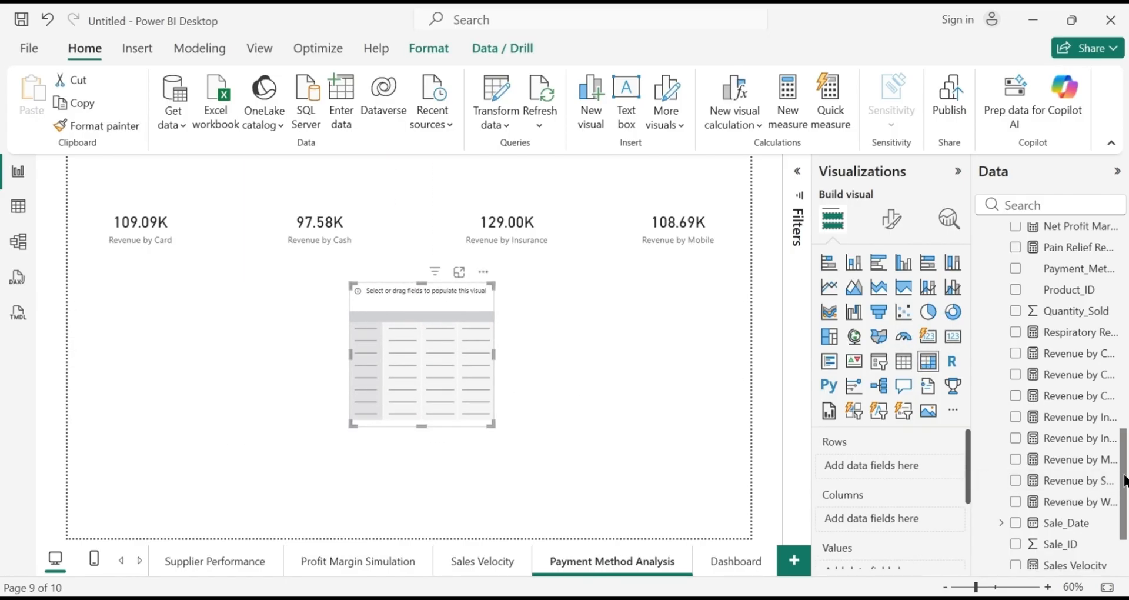
drag(1126, 494, 1125, 579)
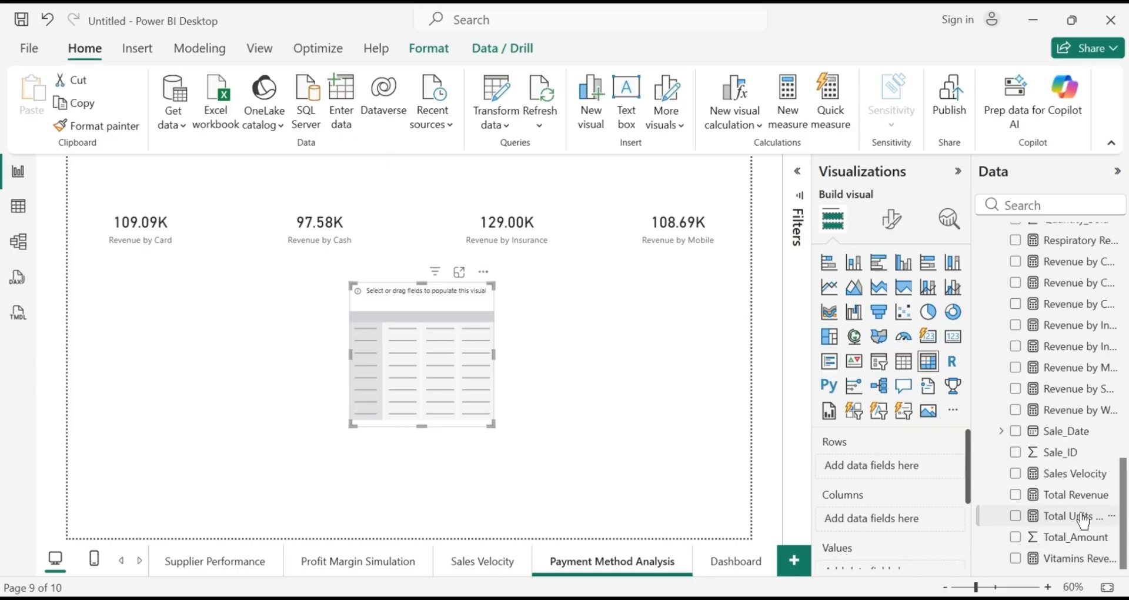
drag(1086, 505, 488, 401)
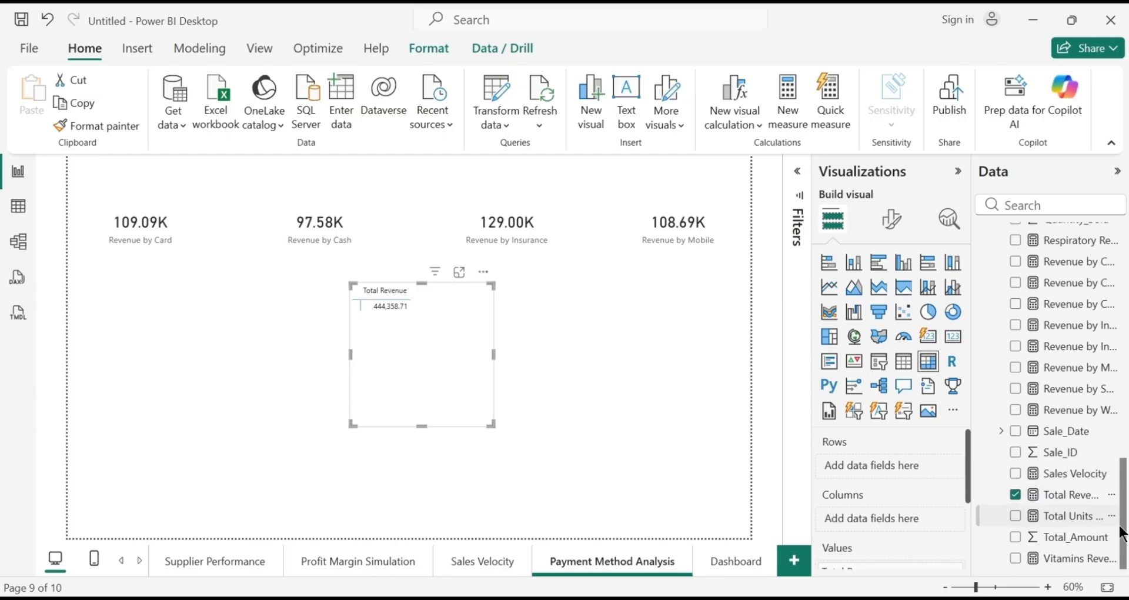
drag(1125, 543, 1125, 461)
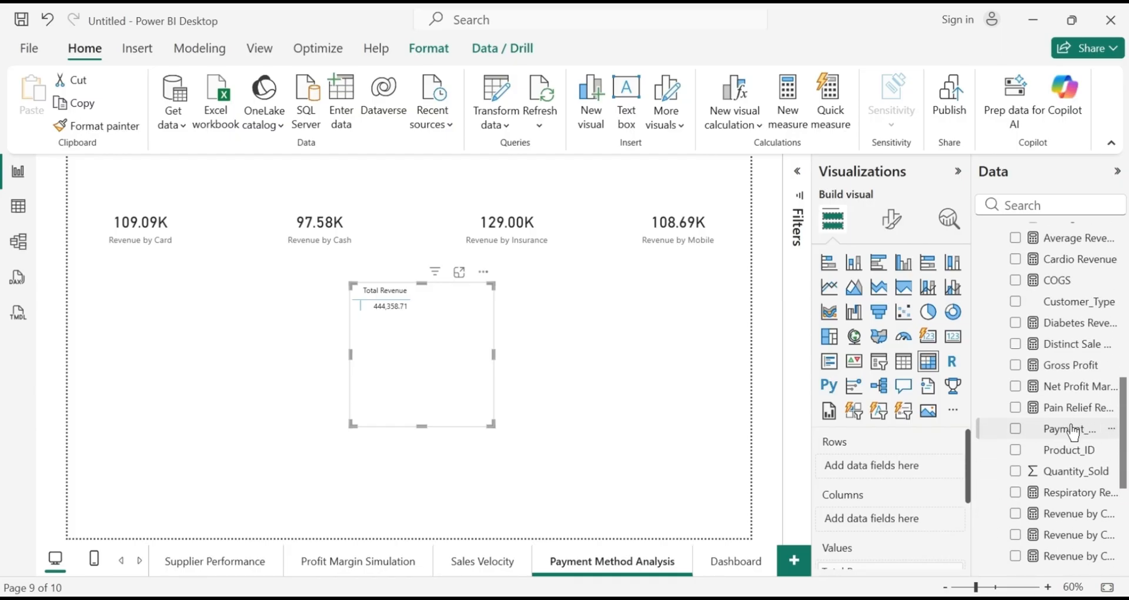
drag(1076, 428, 443, 361)
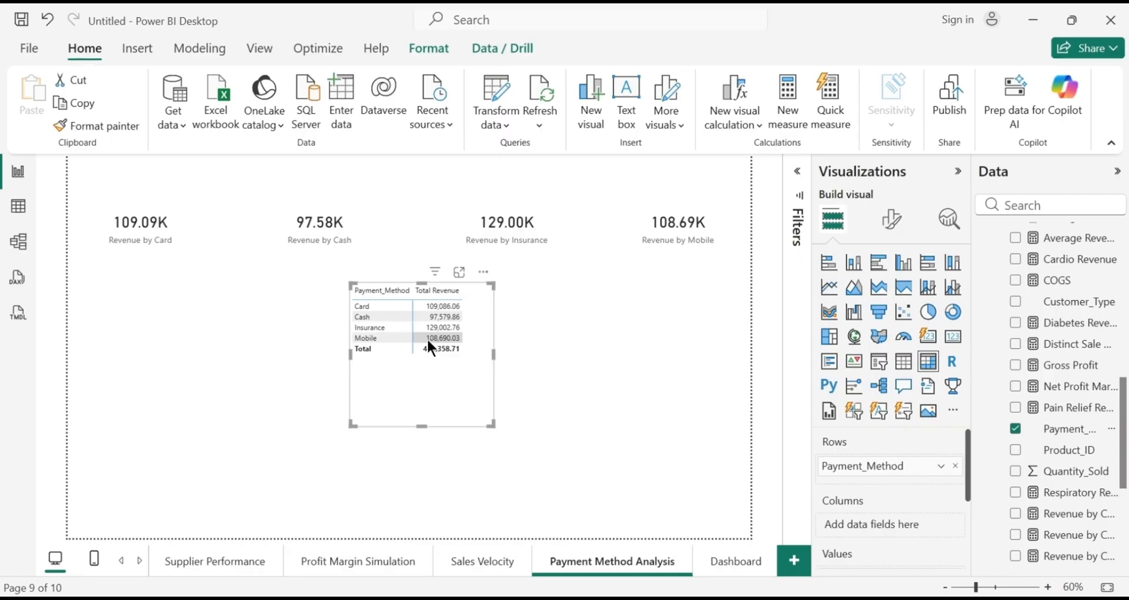
click(522, 449)
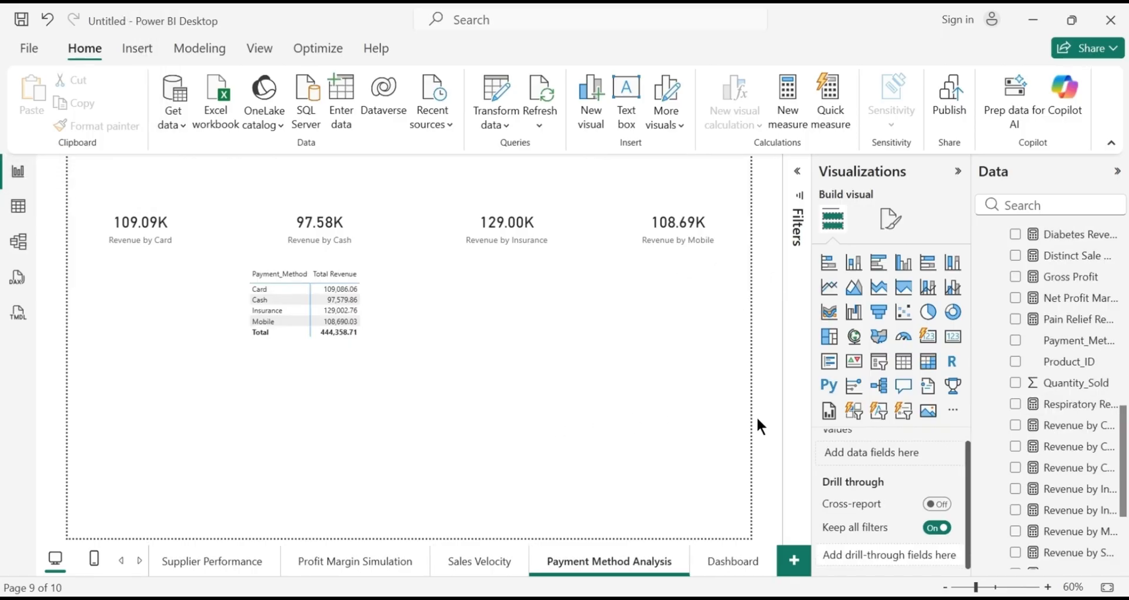
Place a second matrix to the right of the Total Revenue matrix and use Payment_Method as its rows
click(929, 362)
drag(154, 464, 460, 323)
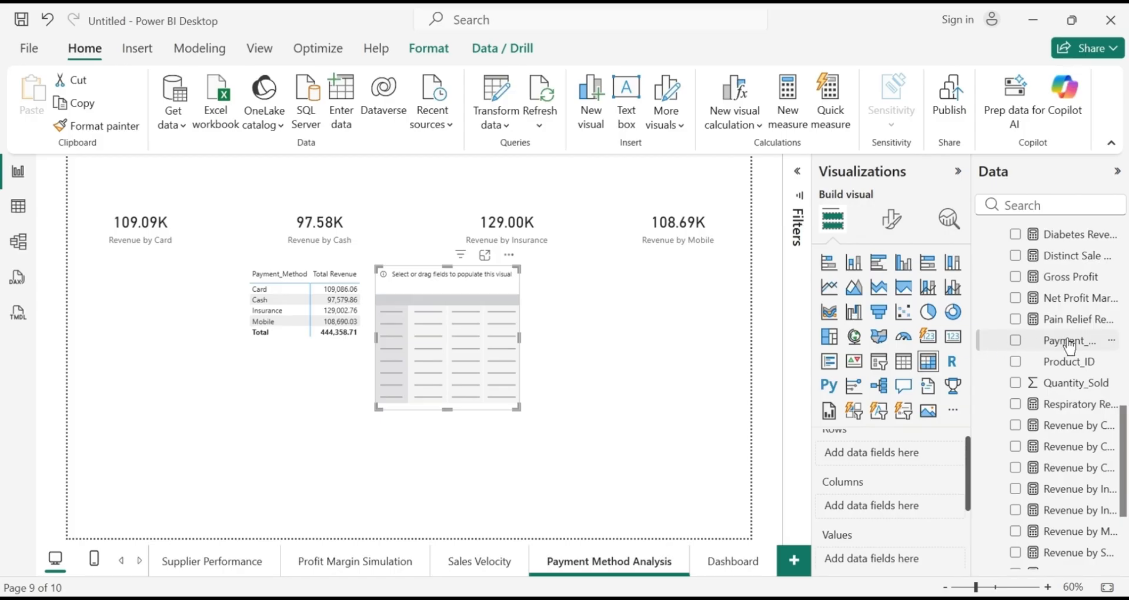
drag(1059, 340, 908, 456)
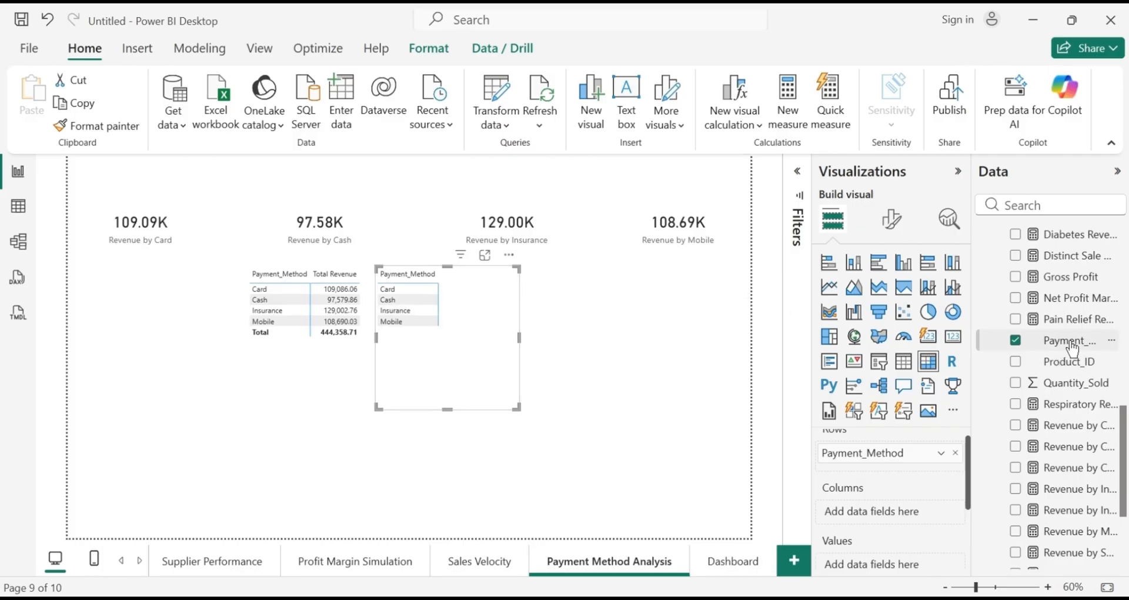
Add Payment_Method to the second matrix's values, aggregate it as Count, and widen the matrix slightly to fit the column
drag(1073, 348, 908, 564)
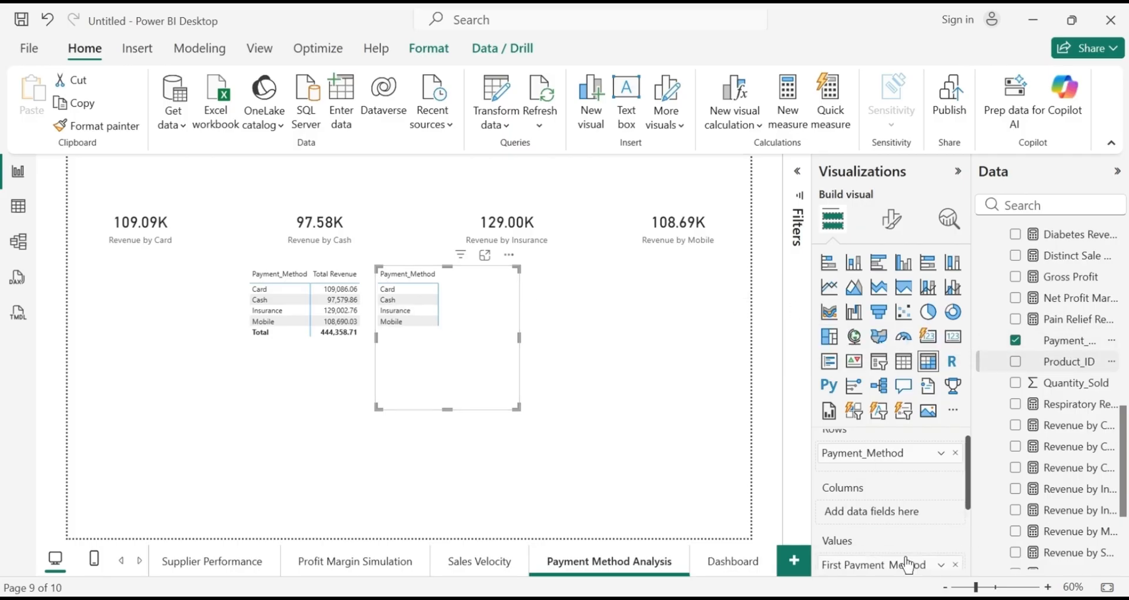
click(941, 566)
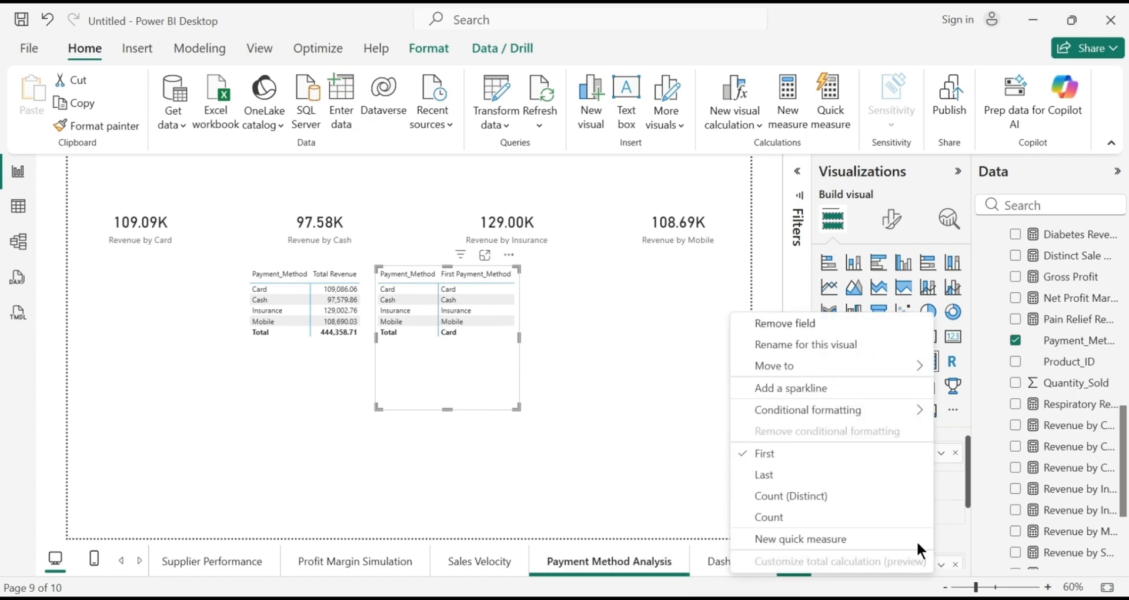
click(796, 518)
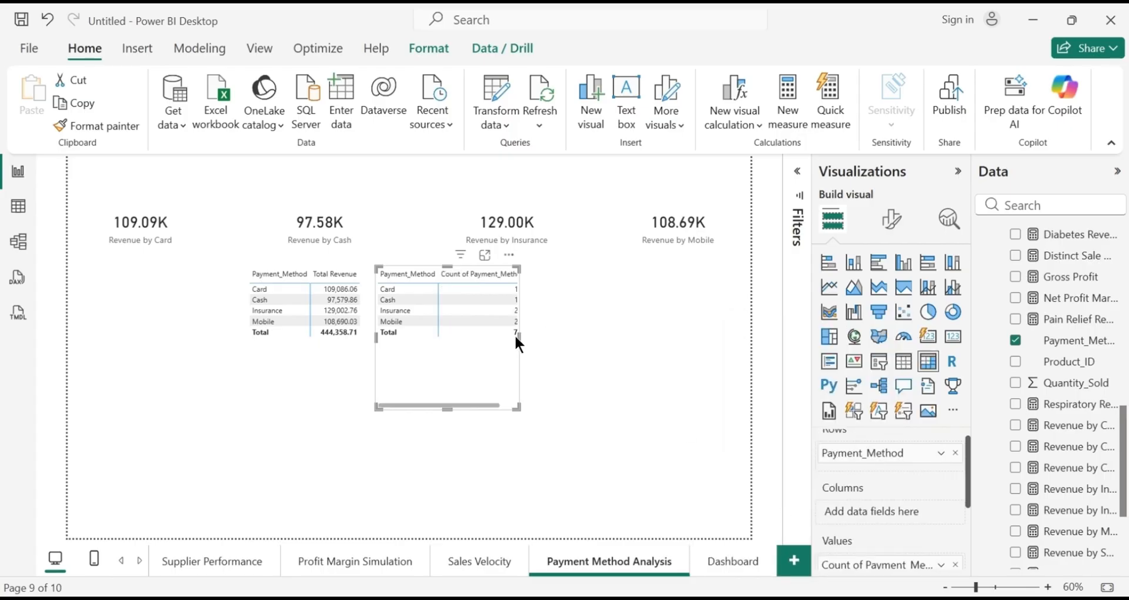
drag(521, 336, 529, 336)
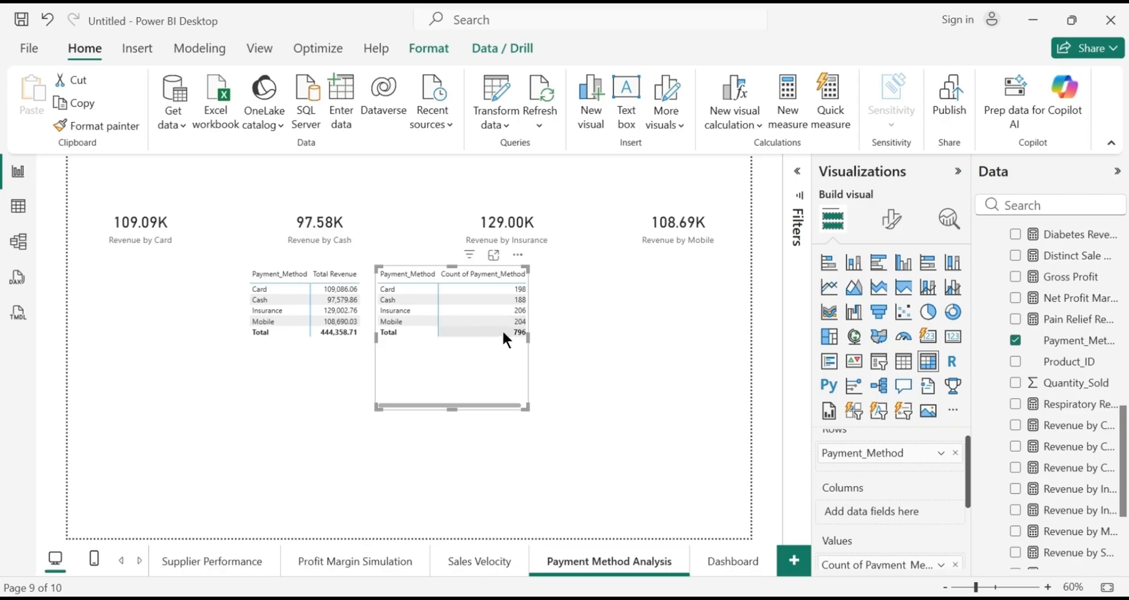
click(646, 500)
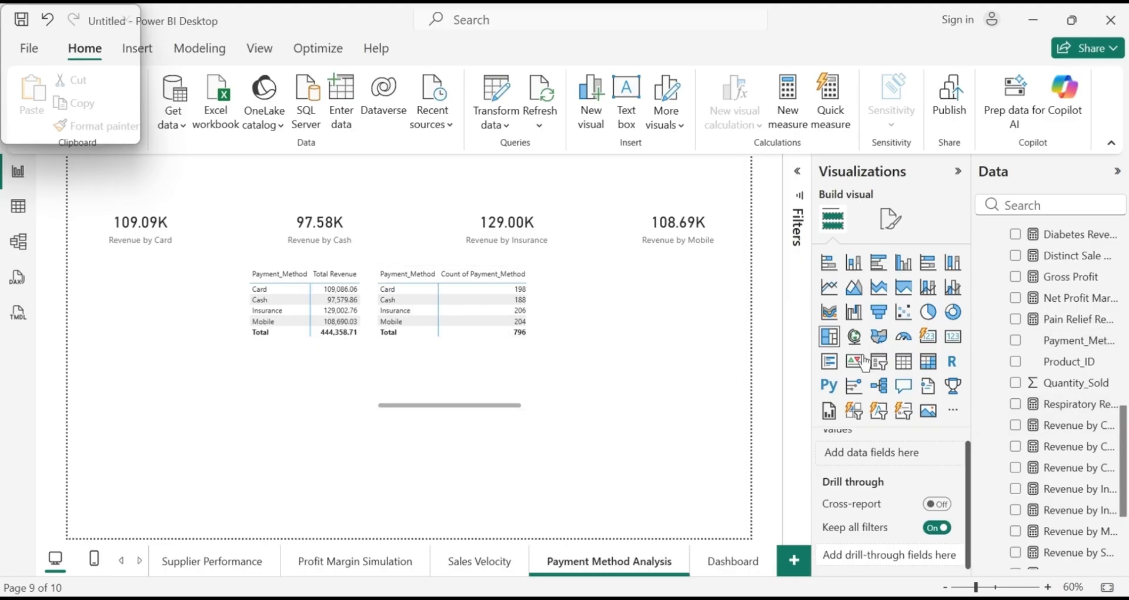
Create a new measure in the fact_sales table and name it Transaction Count by Card
drag(1125, 463, 1124, 386)
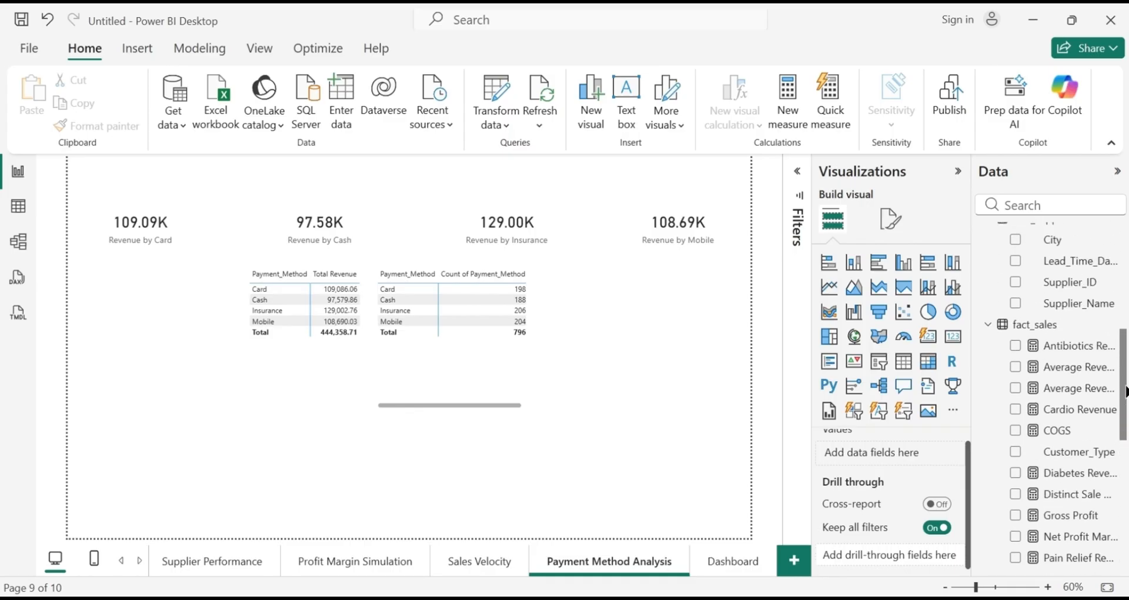
right_click(1064, 329)
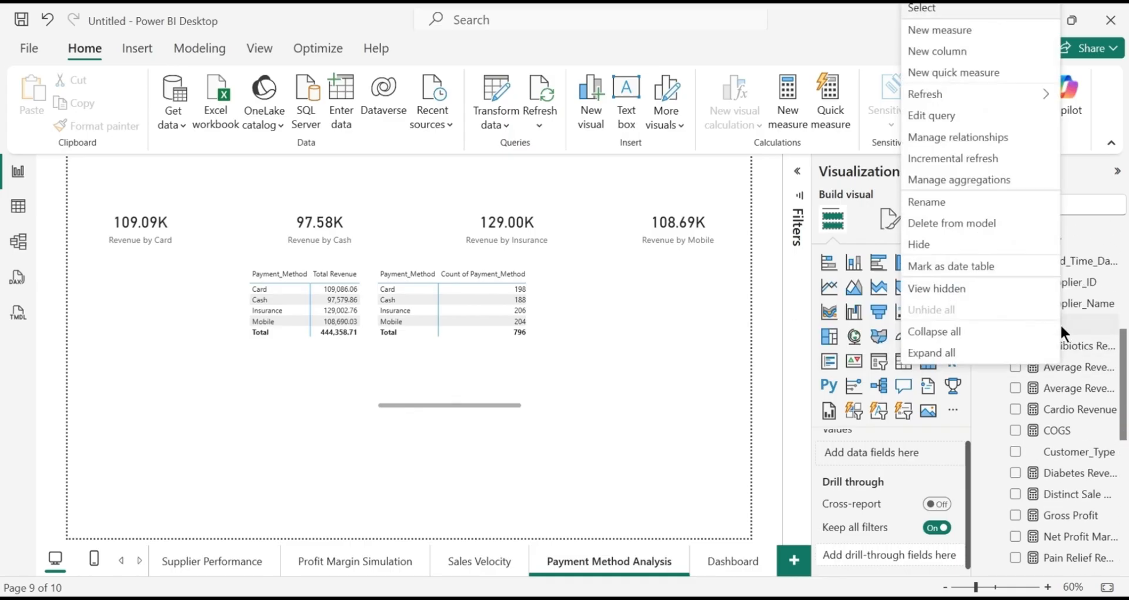
click(991, 34)
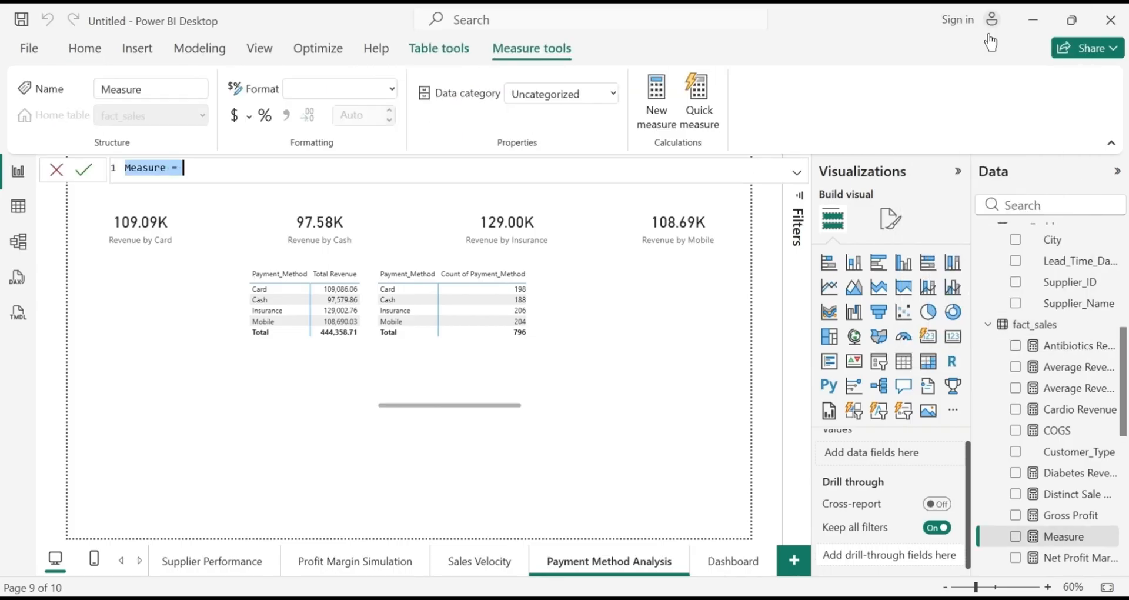
key(BackSpace)
text(T)
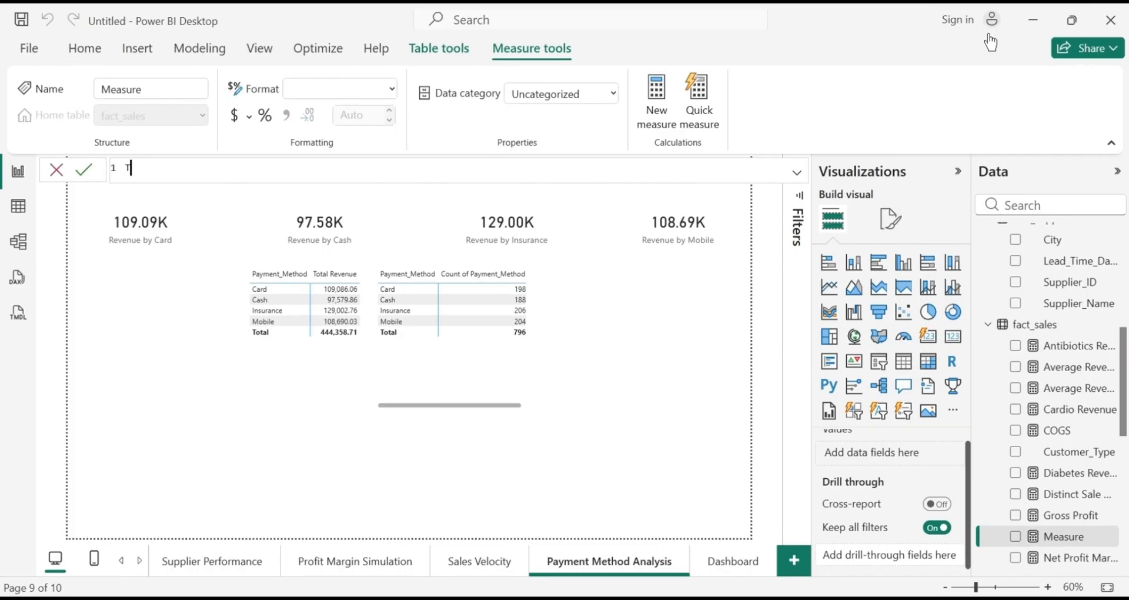
text(ransaction Coun)
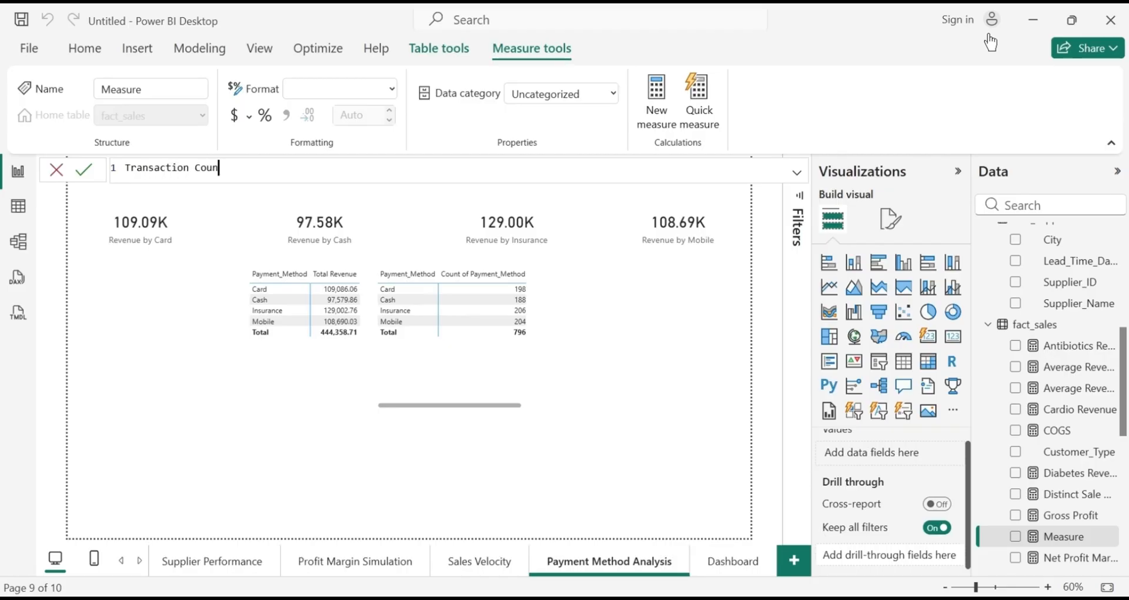
text(t by Card =)
Define the measure as CALCULATE(COUNTROWS(fact_sales), fact_sales[Payment_Method] = "Card") and commit it
text(CALCULATE)
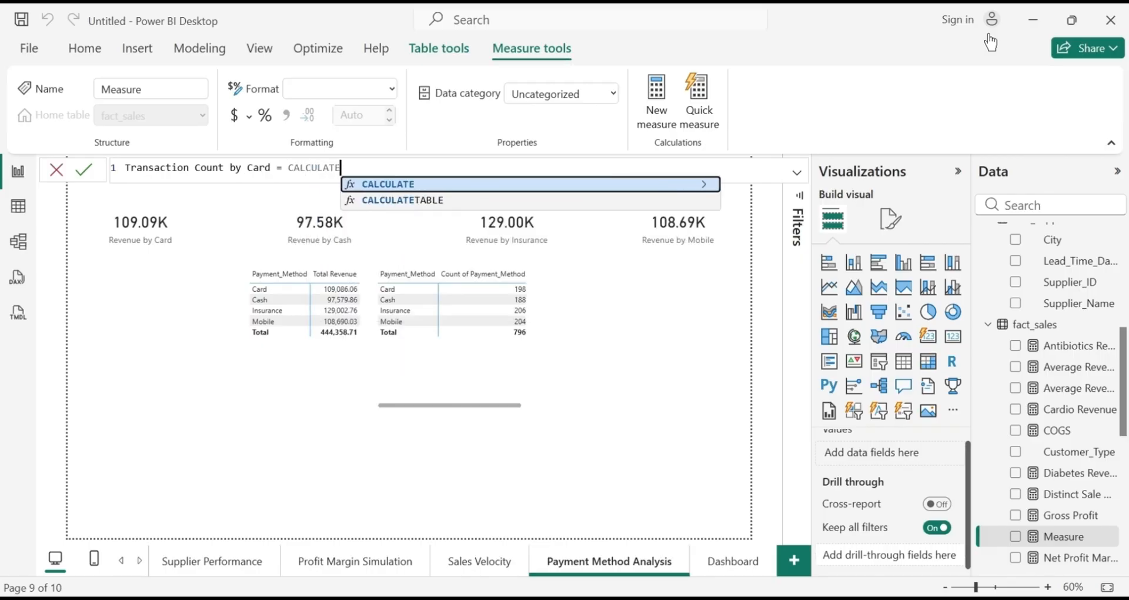
text(()
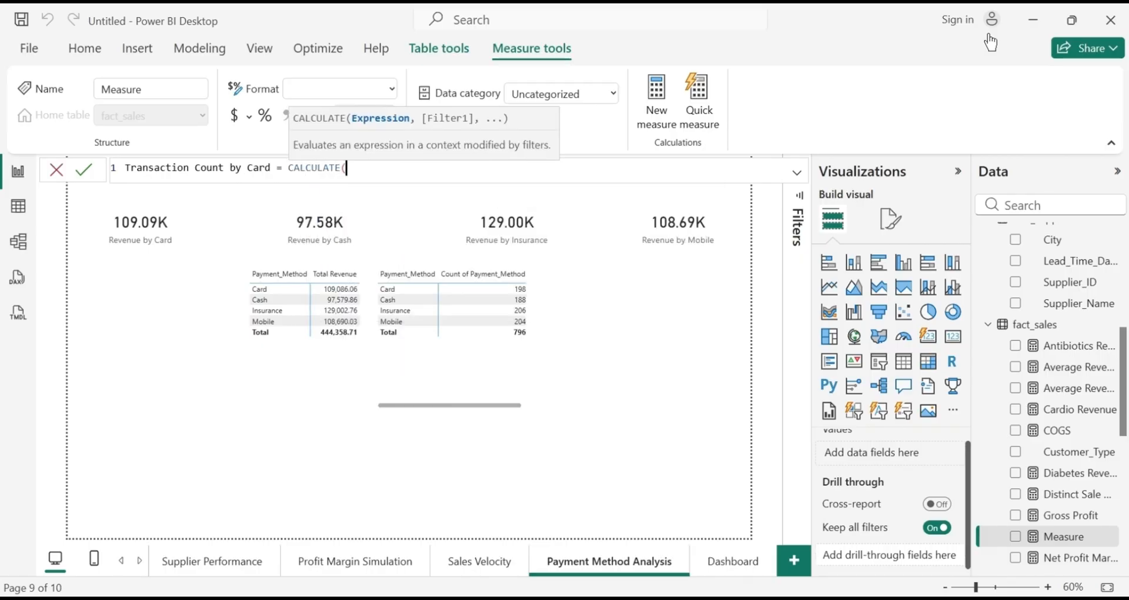
text(CO)
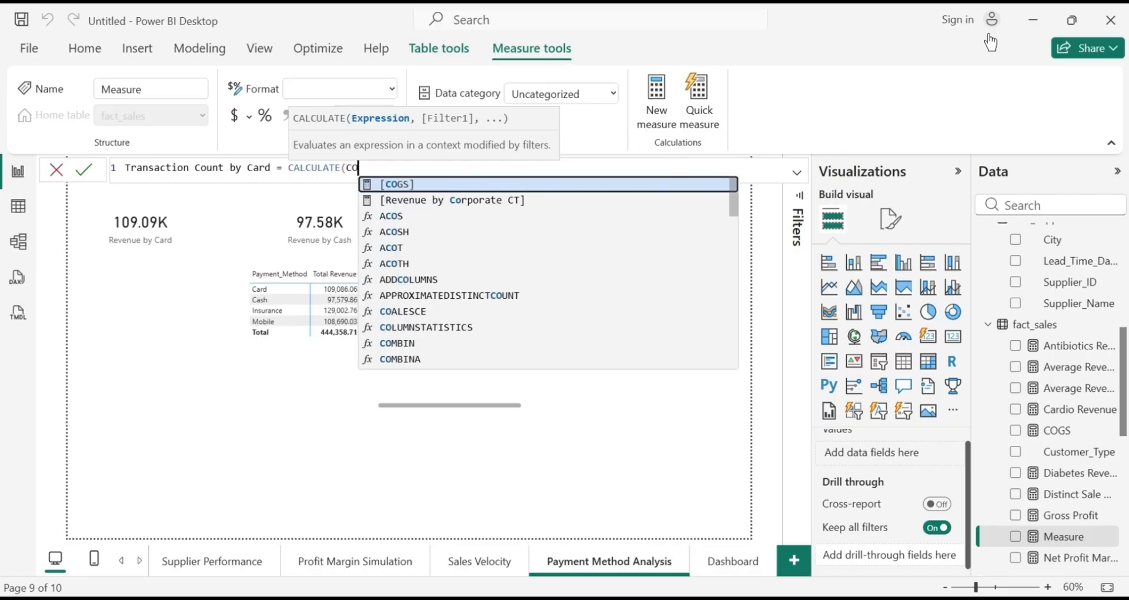
text(UNTROWS()
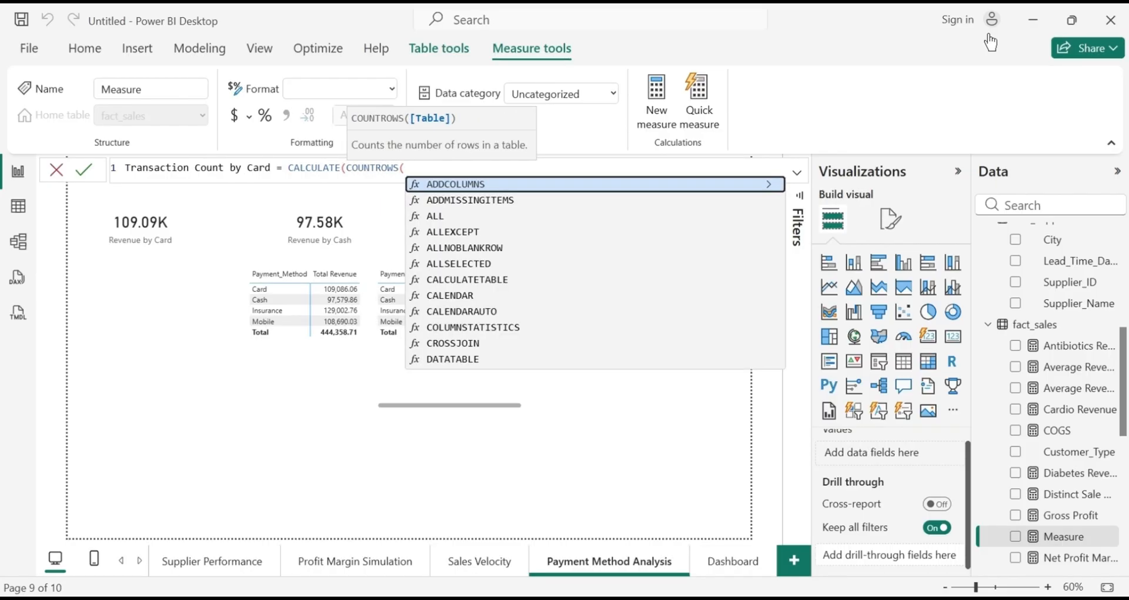
text(FACT)
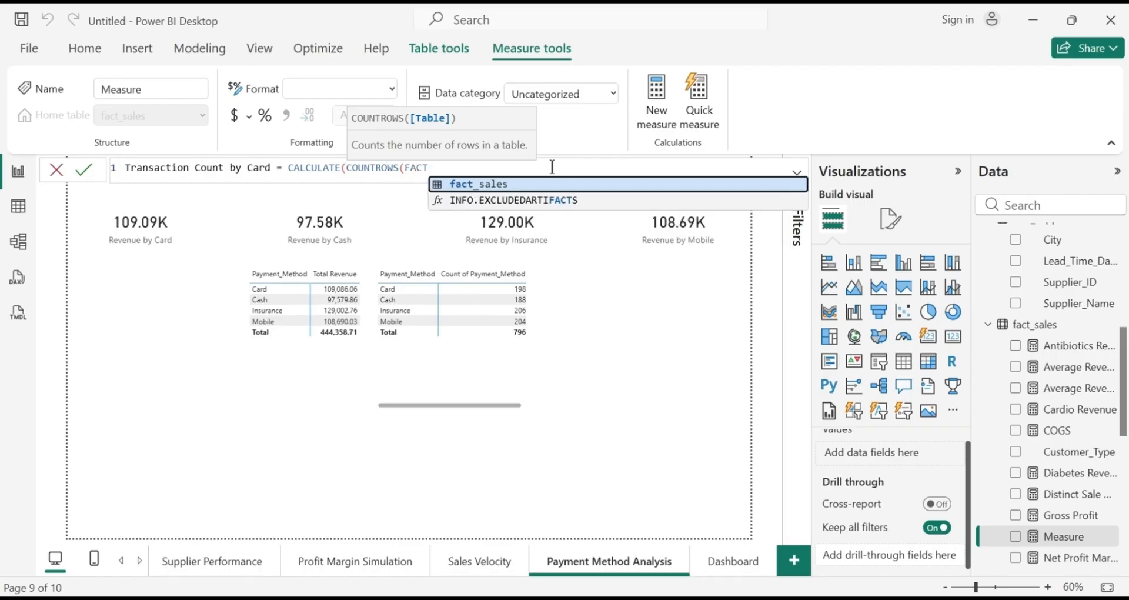
click(528, 187)
text())
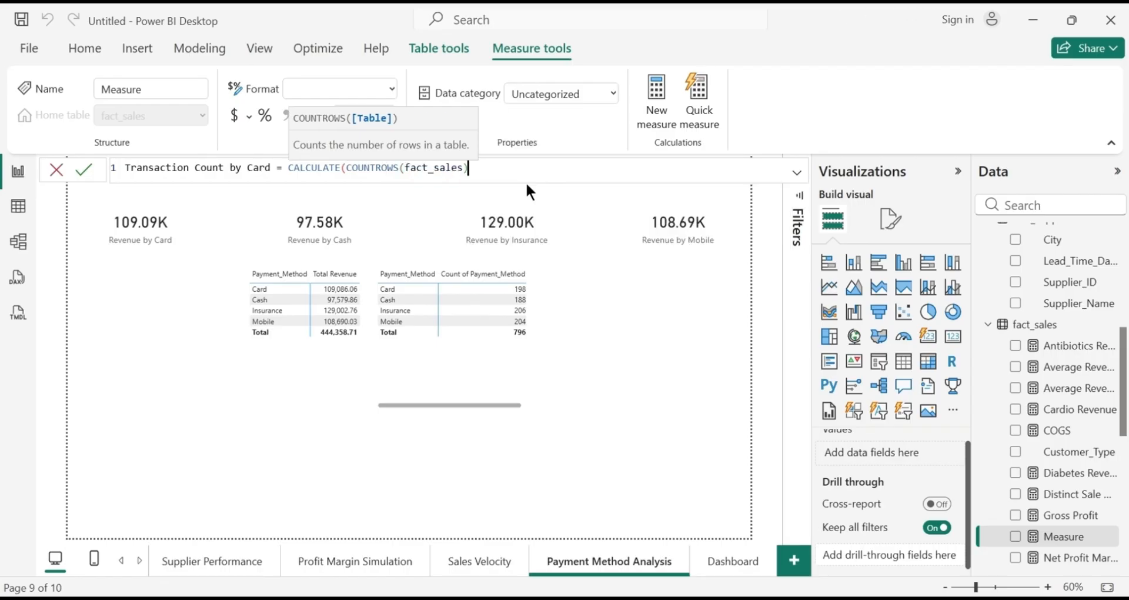
text(,)
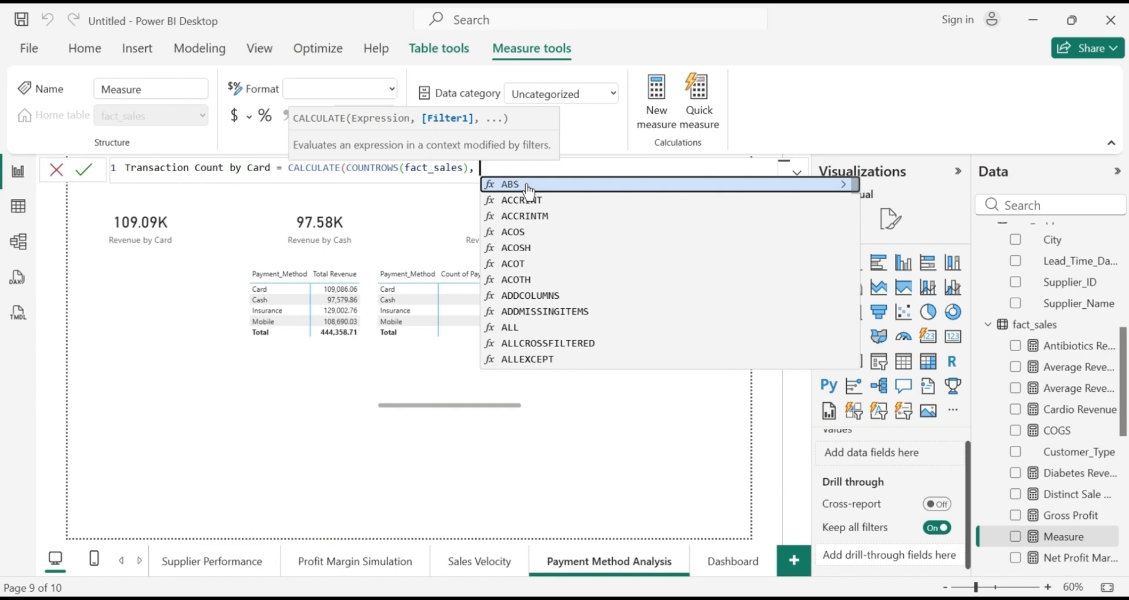
text(FACT)
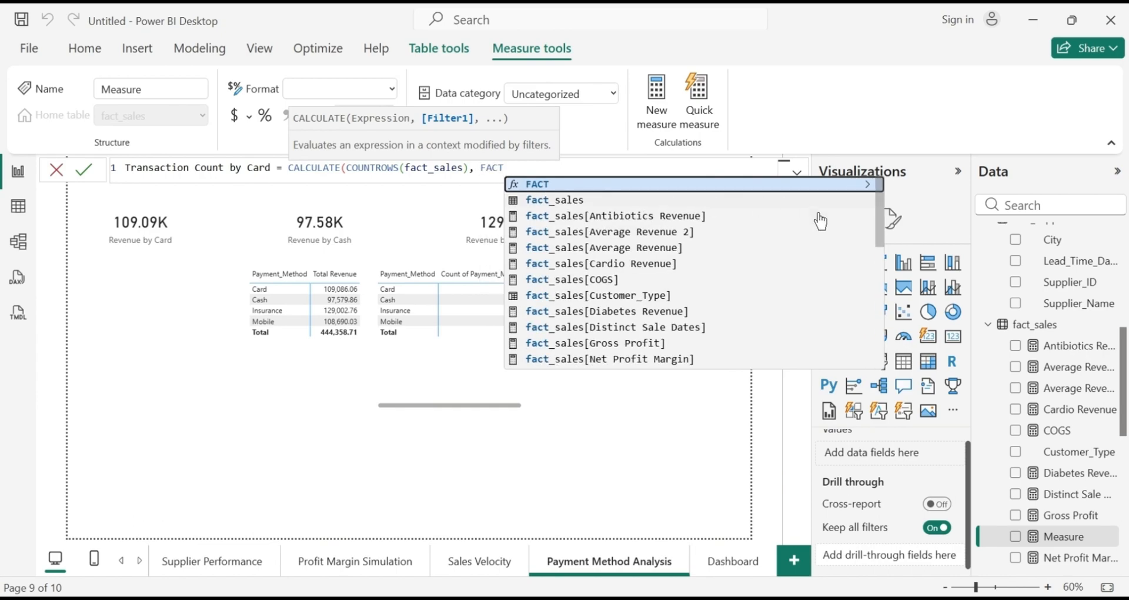
drag(880, 217, 884, 274)
click(667, 267)
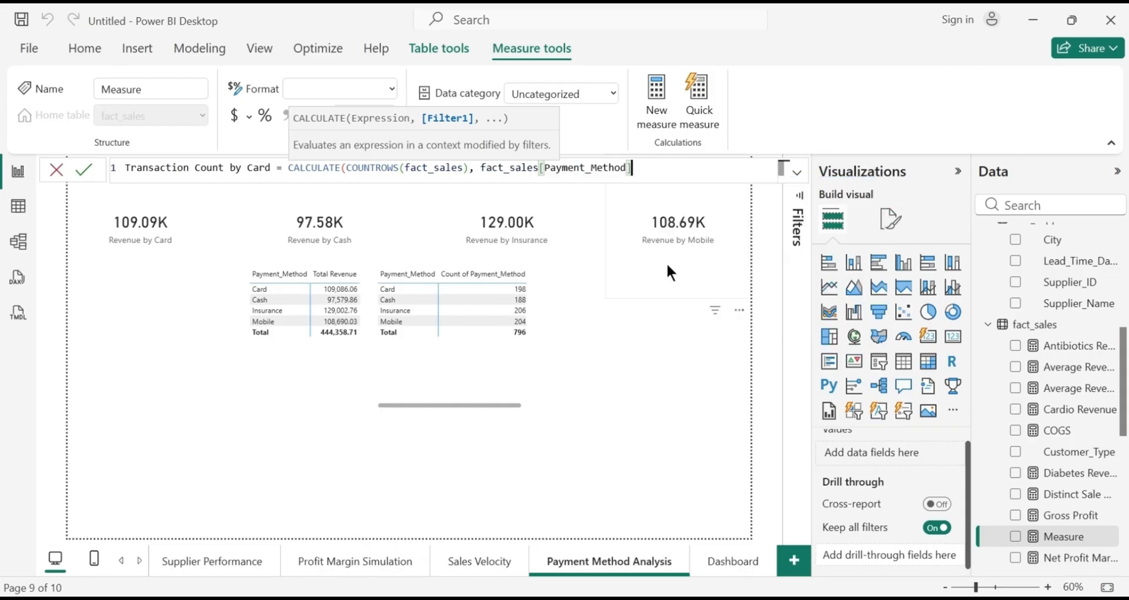
text(= "Card"))
key(Return)
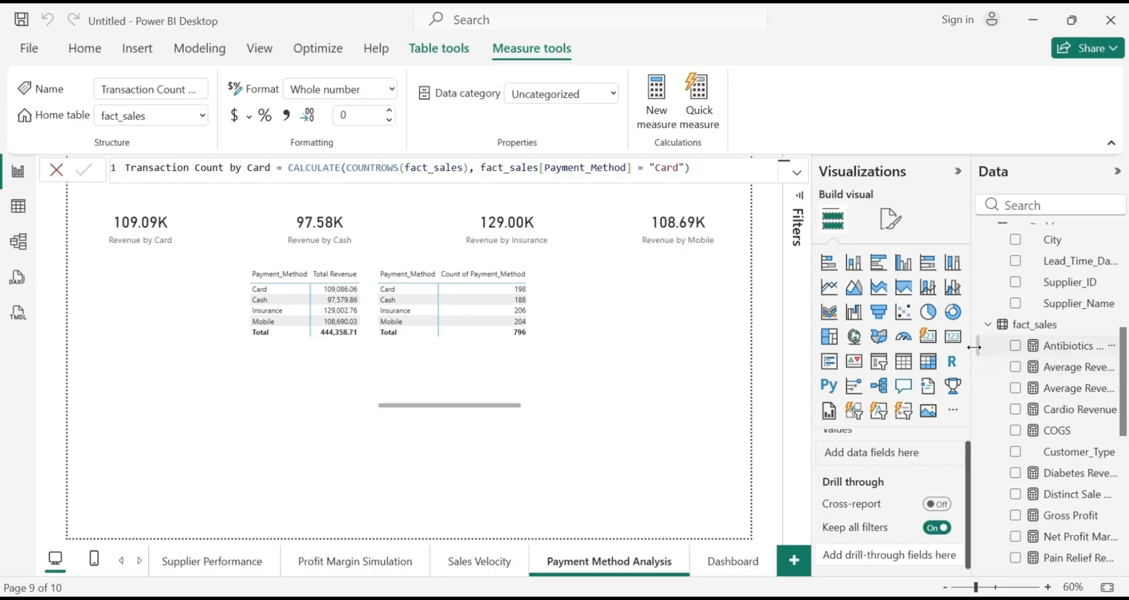
Add a card visual below the matrices on the Payment Method Analysis page and fill it with the Transaction Count by Card measure
click(953, 341)
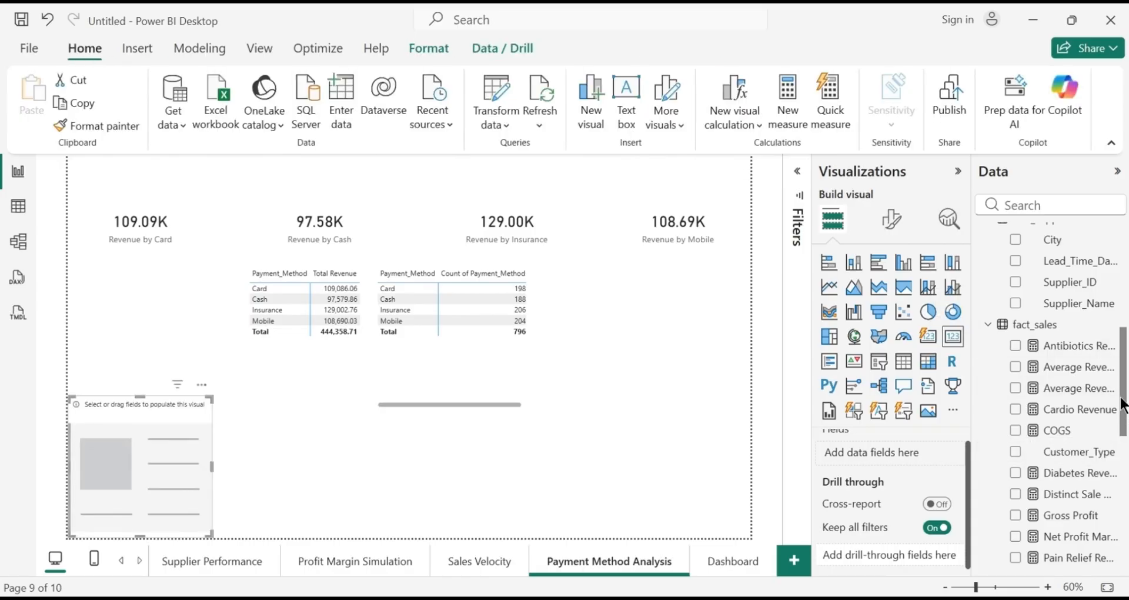
drag(1122, 399, 1097, 549)
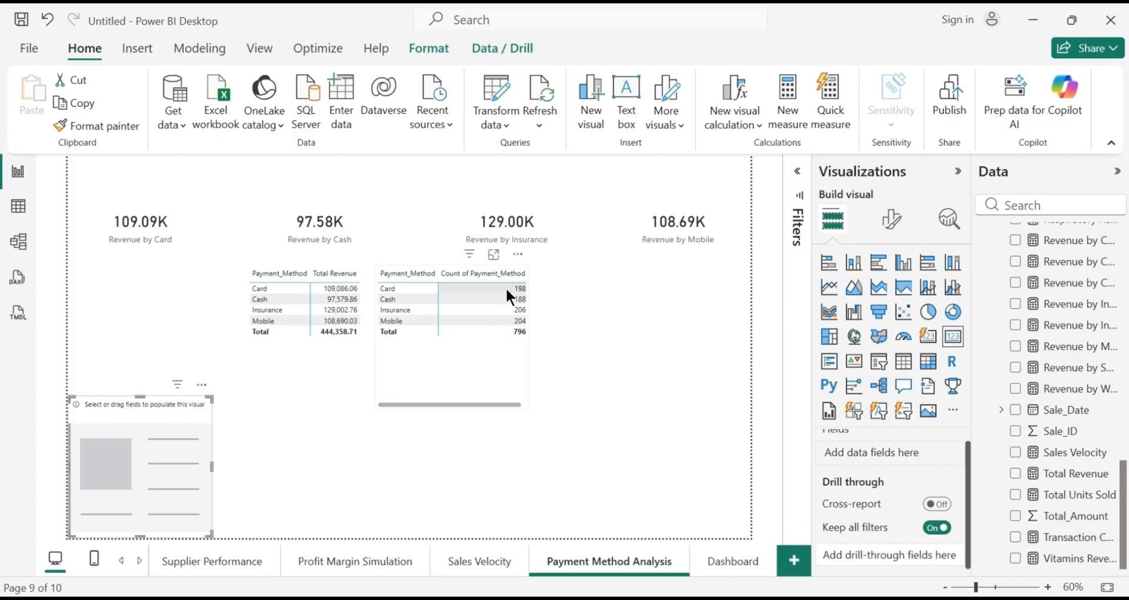
click(1016, 538)
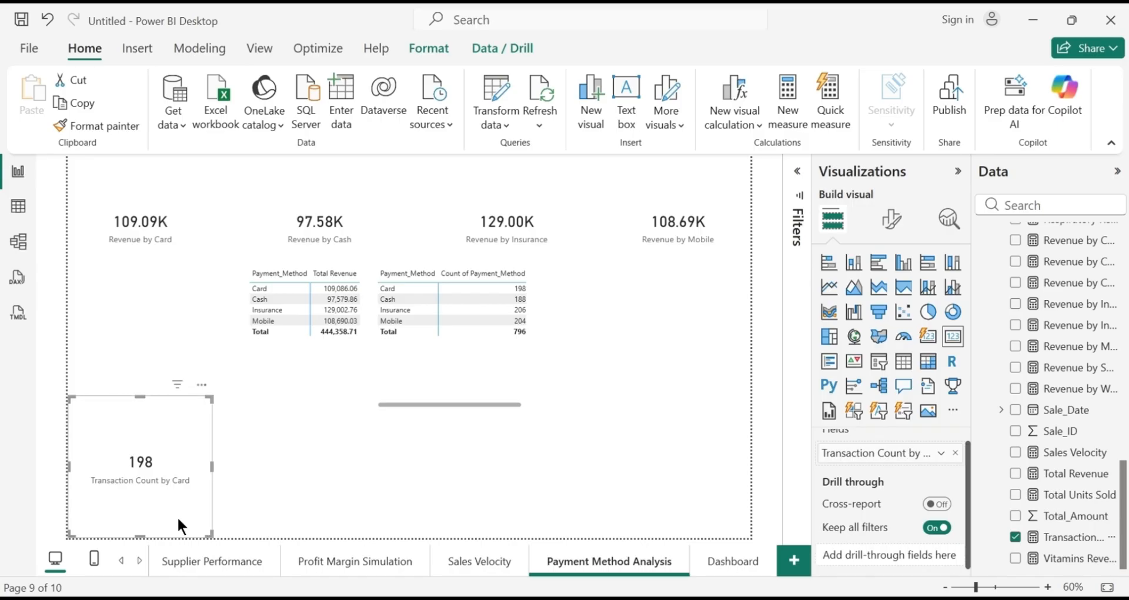
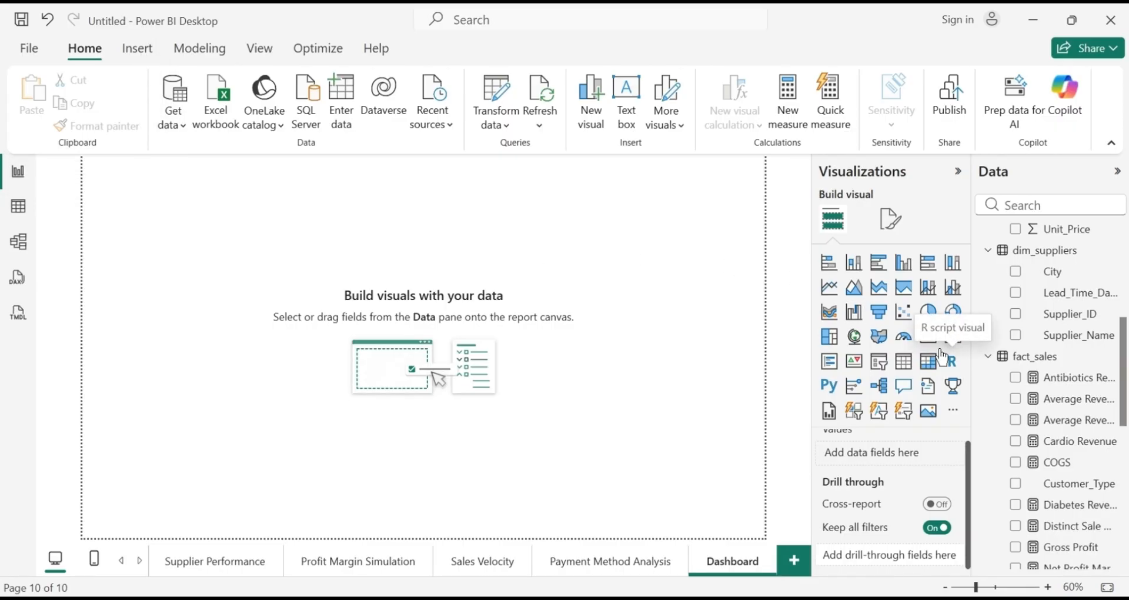
Add an empty card visual near the upper-left corner of the Dashboard page and reduce its height
click(954, 337)
drag(180, 218, 165, 272)
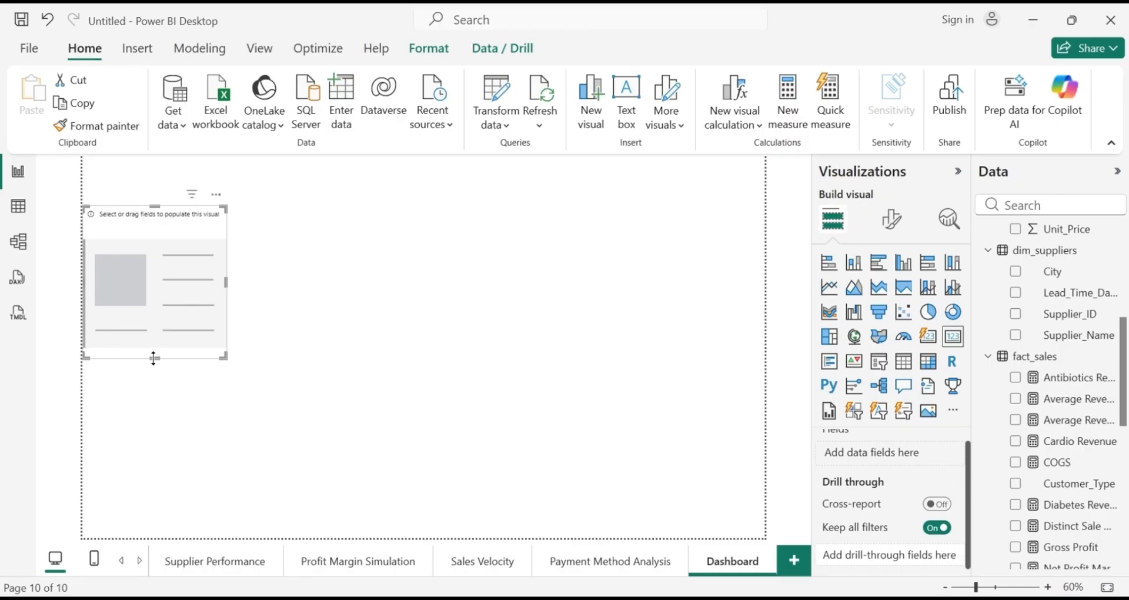
drag(154, 358, 165, 315)
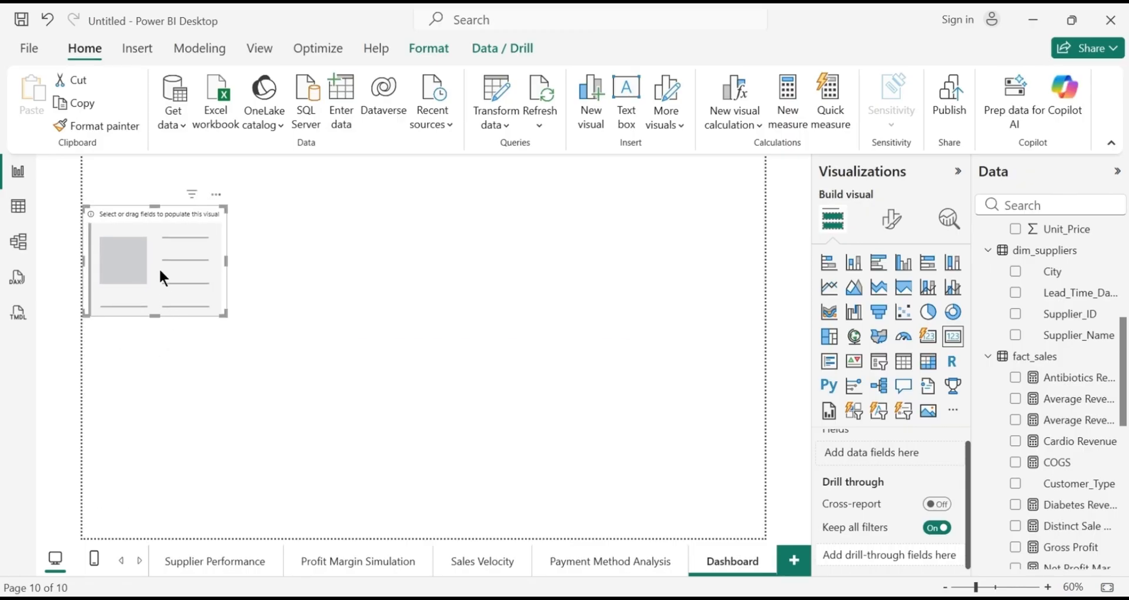
Duplicate the empty card four times on the Dashboard page
key(ctrl+c)
key(ctrl+v)
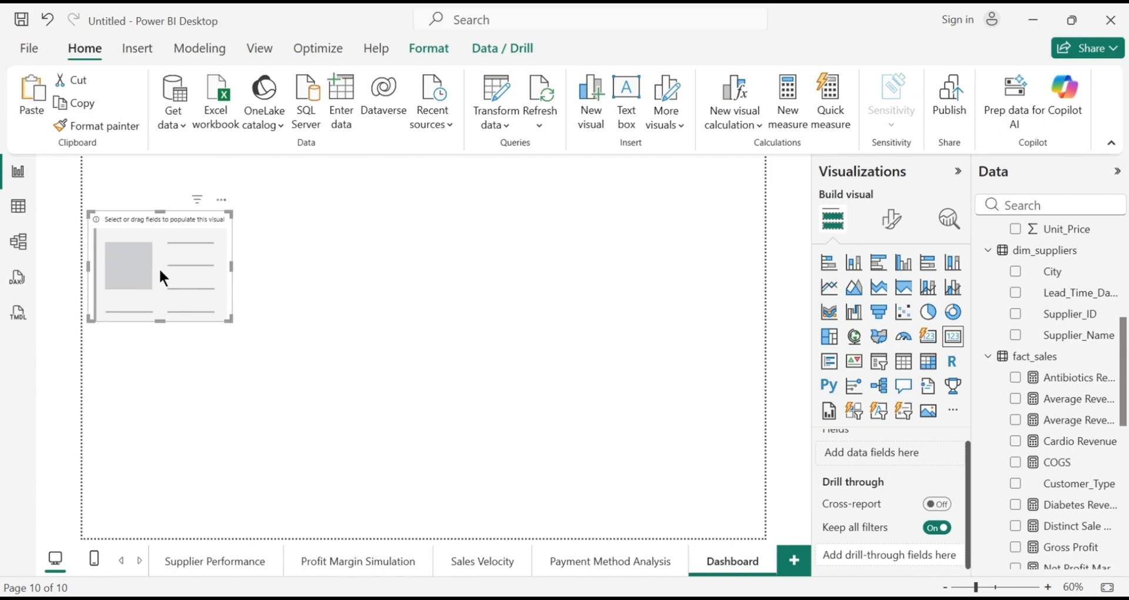
key(ctrl+v)
key(ctrl+v)
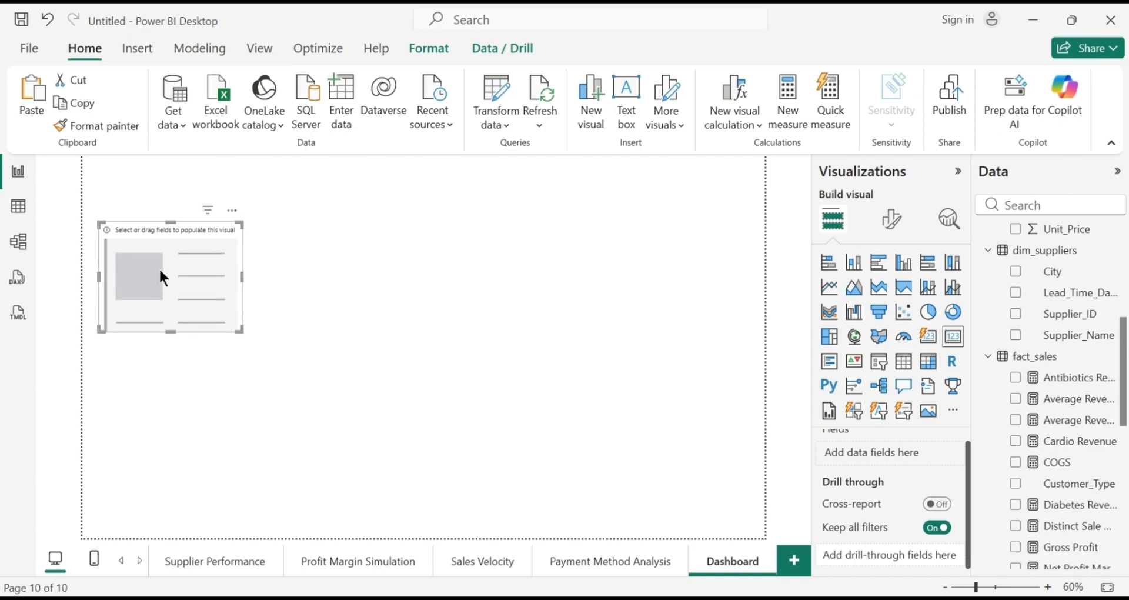
key(ctrl+v)
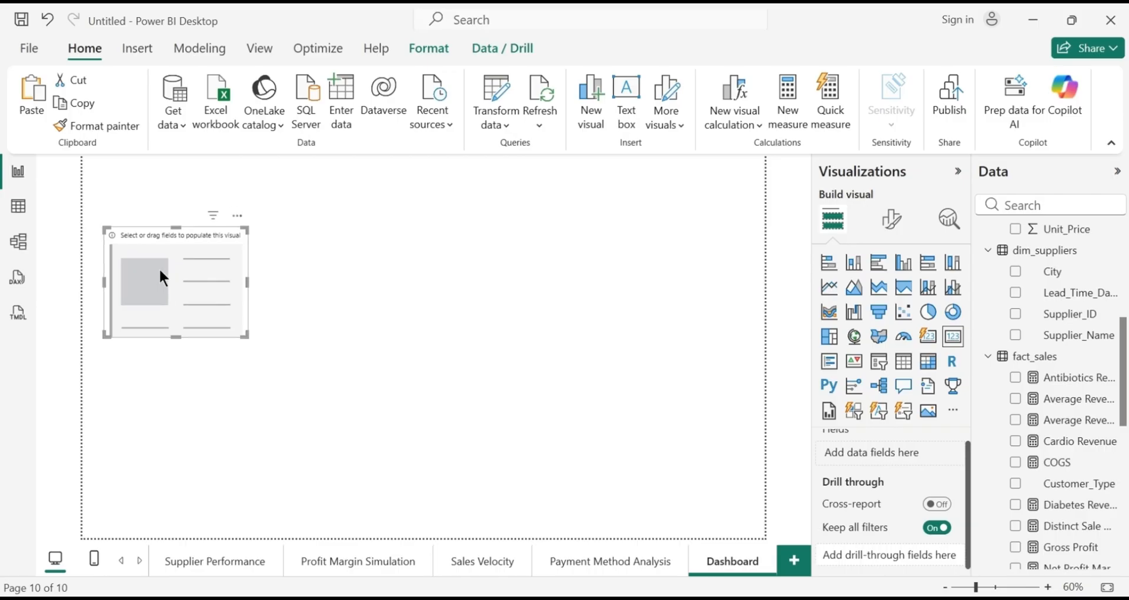
Spread the five empty cards in one aligned row across the width of the Dashboard page
drag(180, 269, 707, 275)
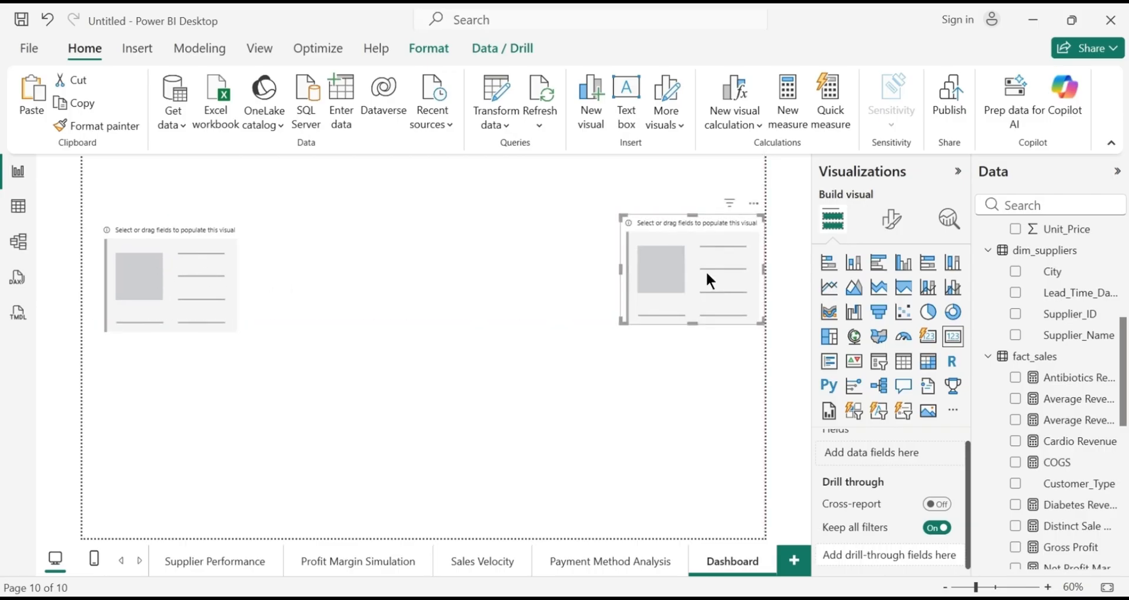
drag(167, 287, 531, 282)
drag(394, 275, 442, 270)
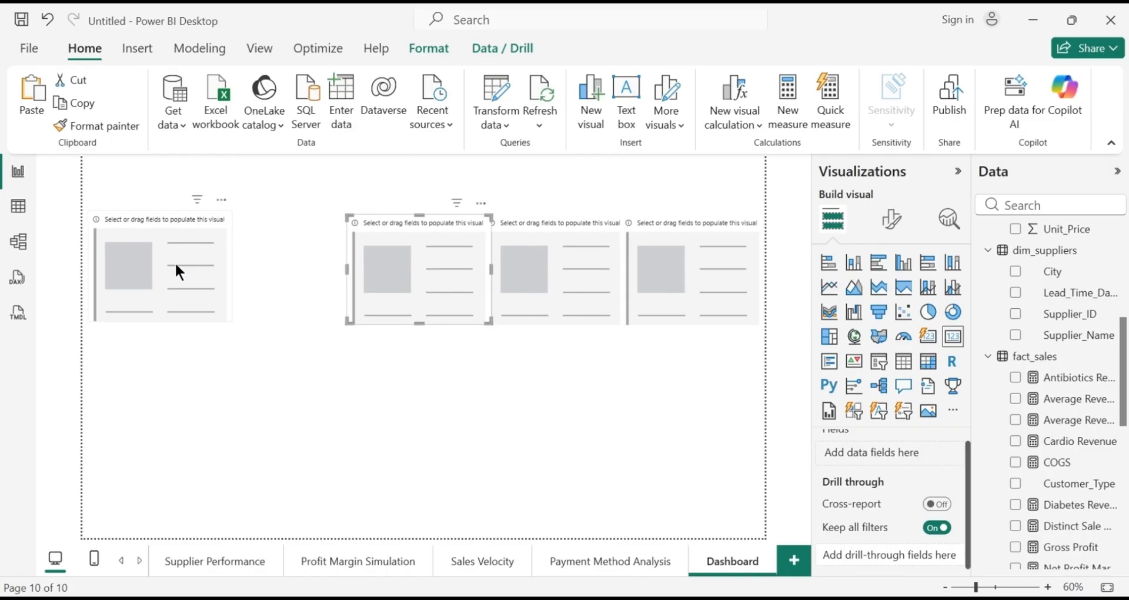
click(175, 263)
drag(176, 266, 294, 264)
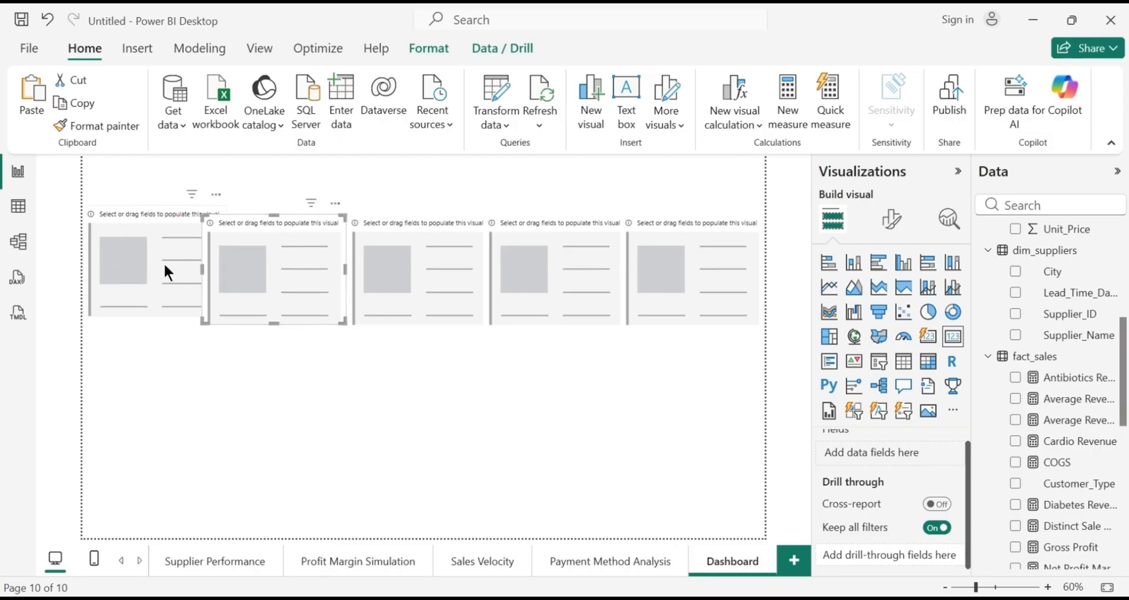
key(ctrl+z)
drag(160, 262, 141, 263)
Narrow the second, third and fourth cards in the row so that neighbouring cards no longer overlap
click(259, 279)
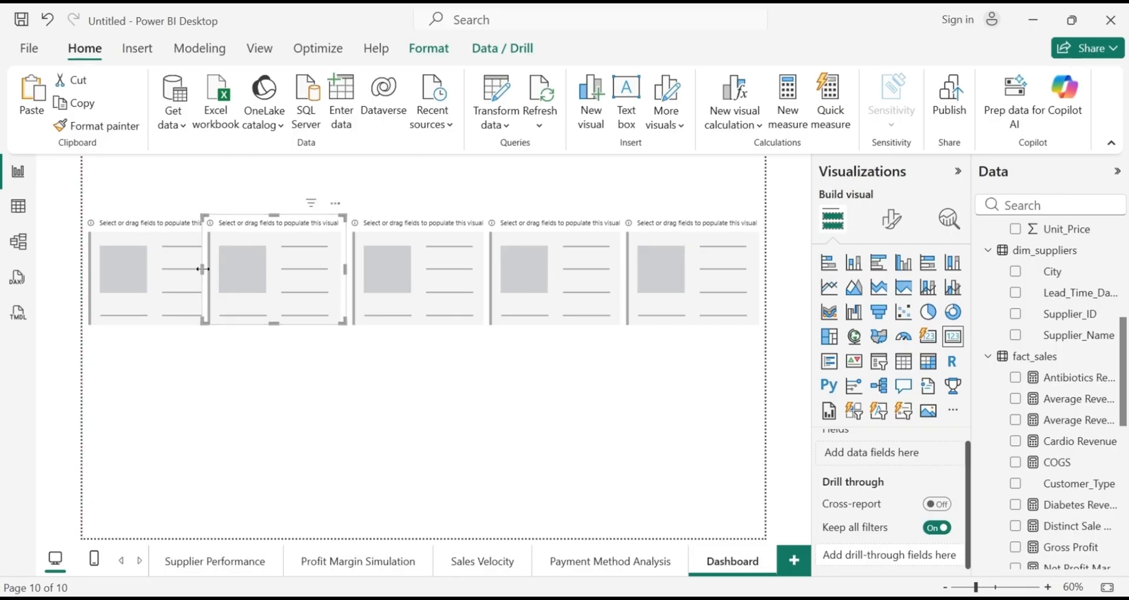
drag(203, 269, 222, 266)
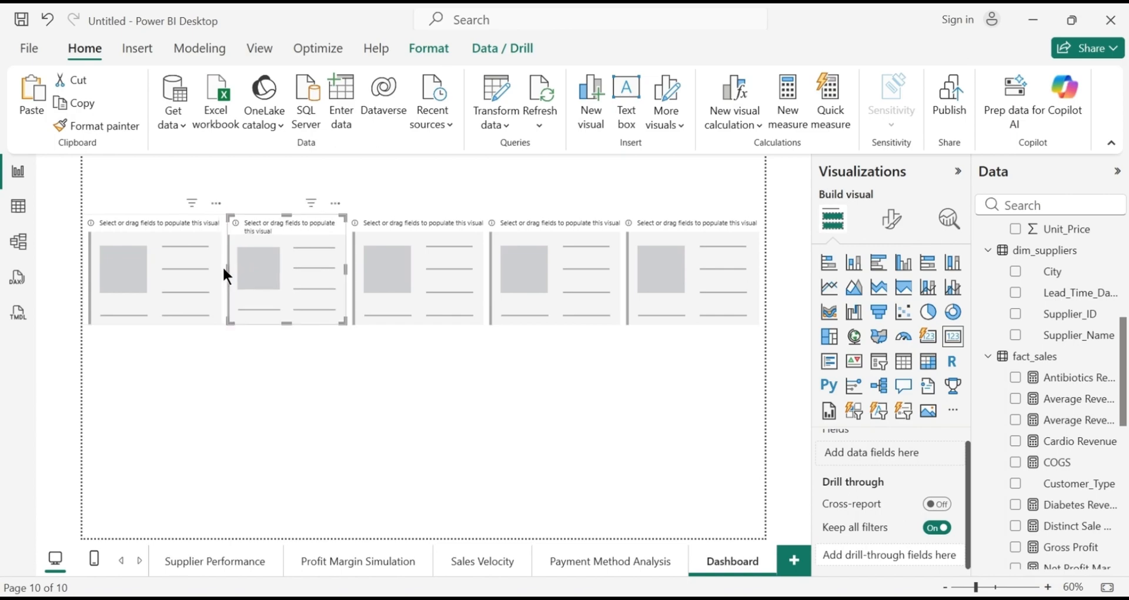
click(421, 265)
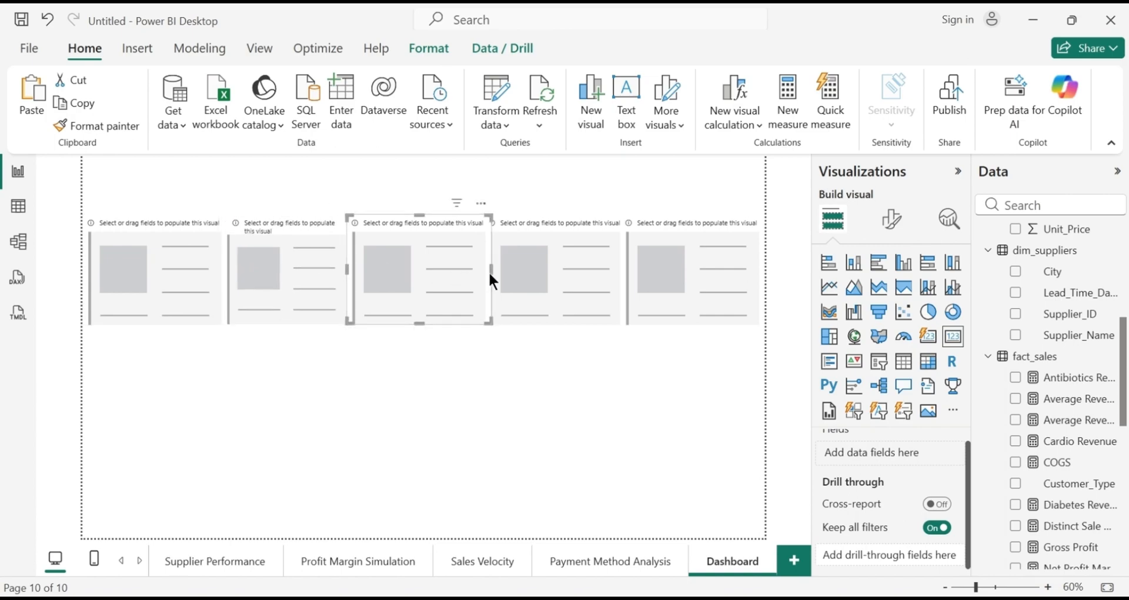
drag(492, 268, 482, 267)
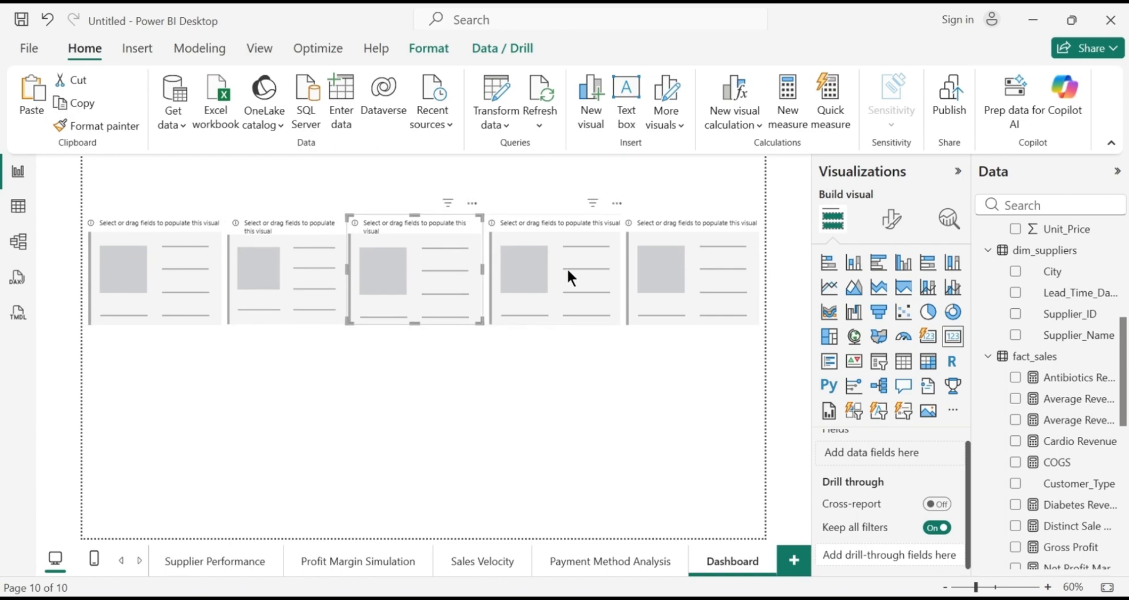
click(567, 267)
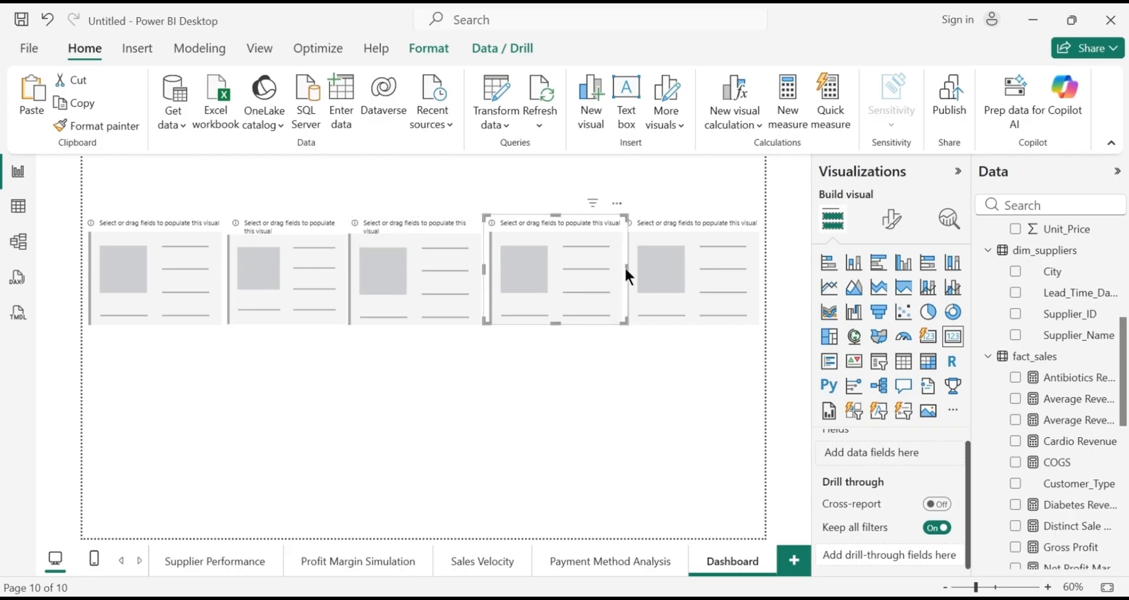
drag(625, 272, 621, 269)
click(666, 269)
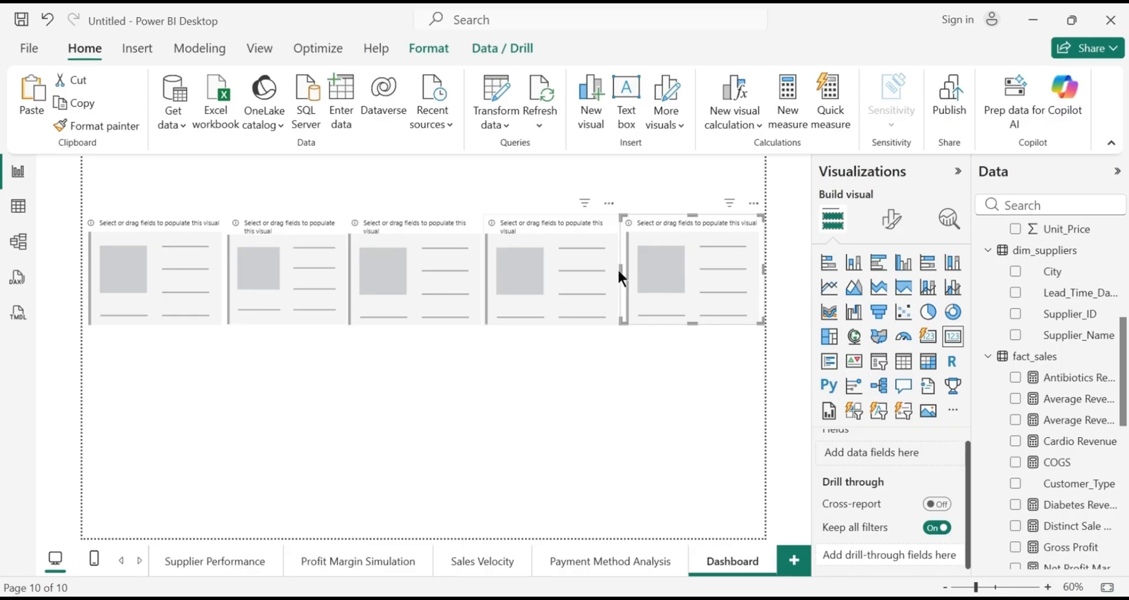
click(518, 376)
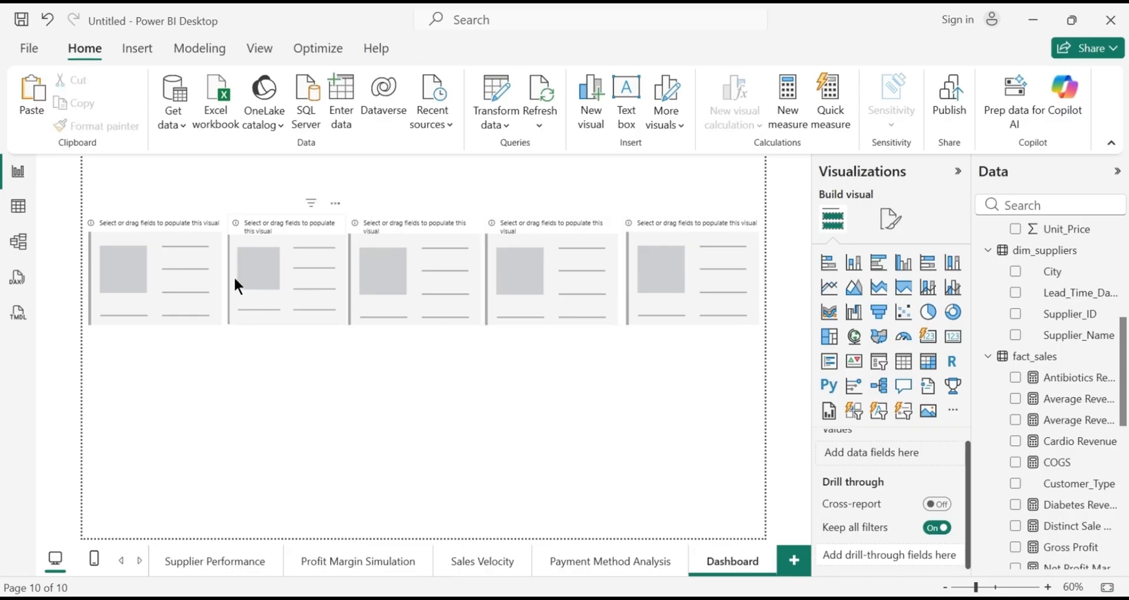
Fill the first card with the Total Units Sold measure and the second card with Total Revenue
click(144, 275)
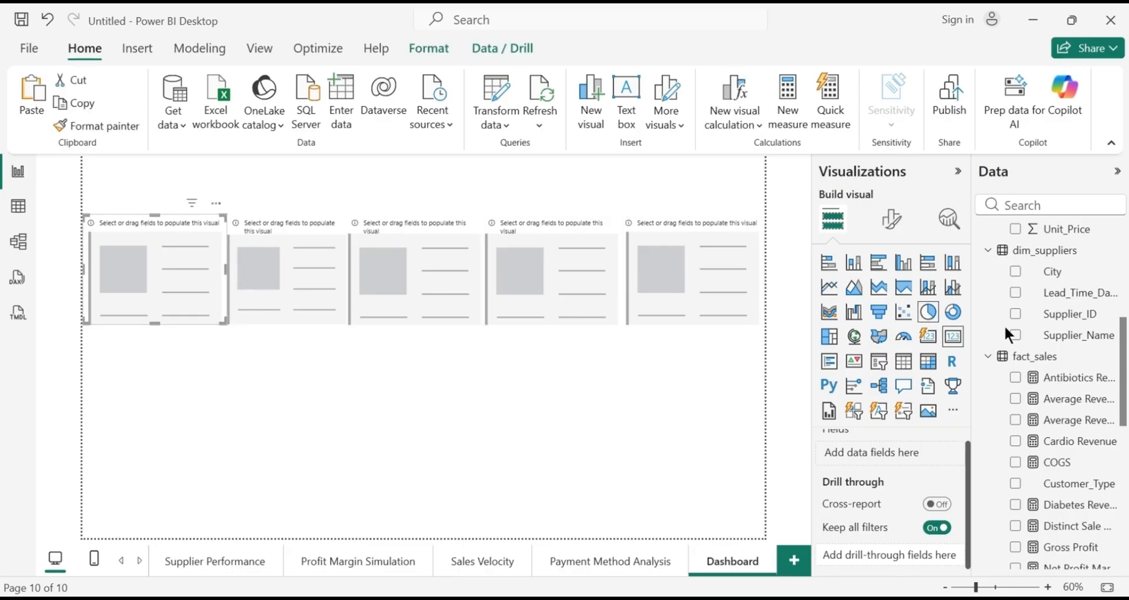
drag(1125, 341, 1124, 485)
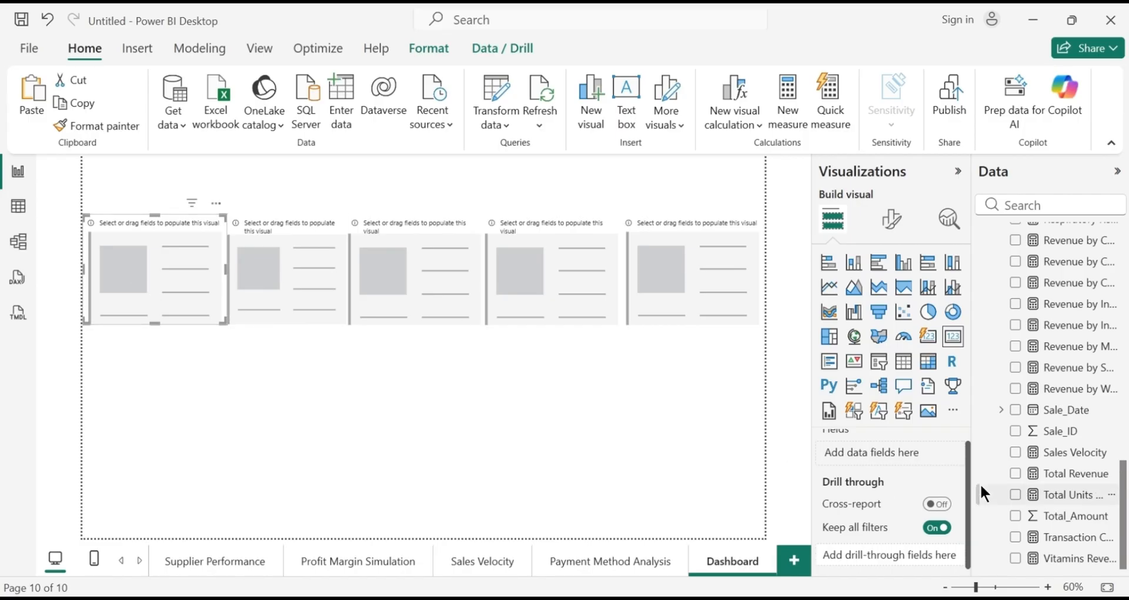
click(1017, 495)
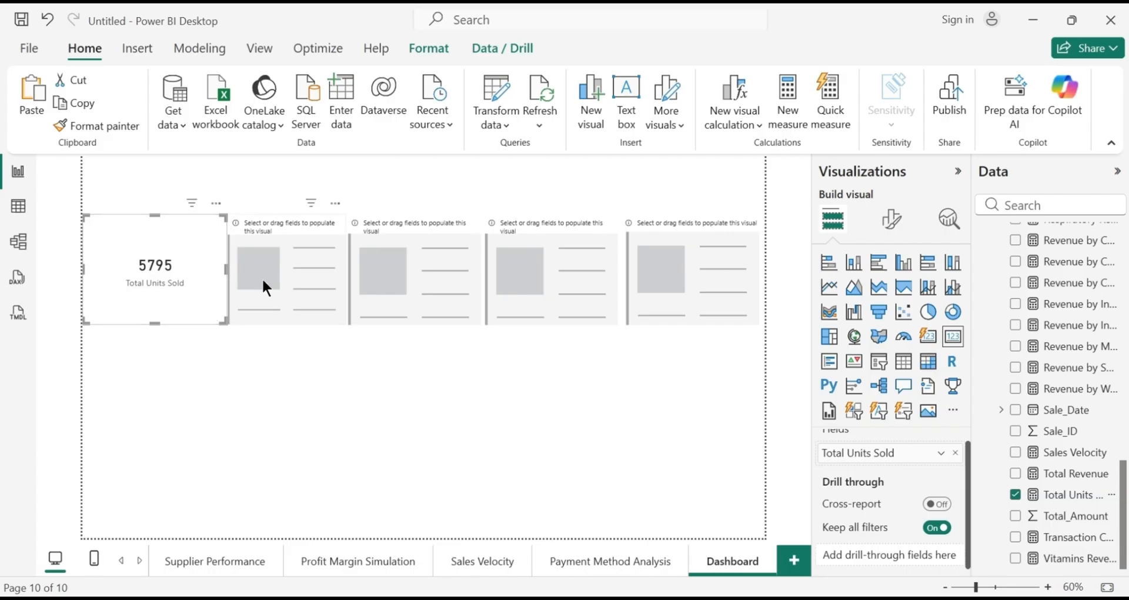
click(286, 274)
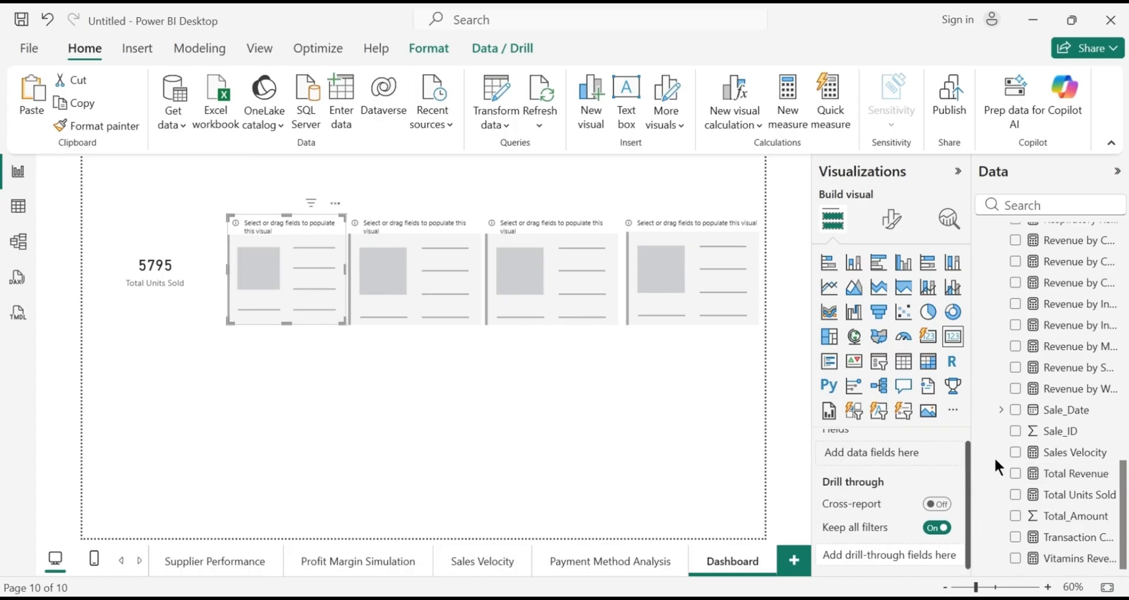
click(1016, 474)
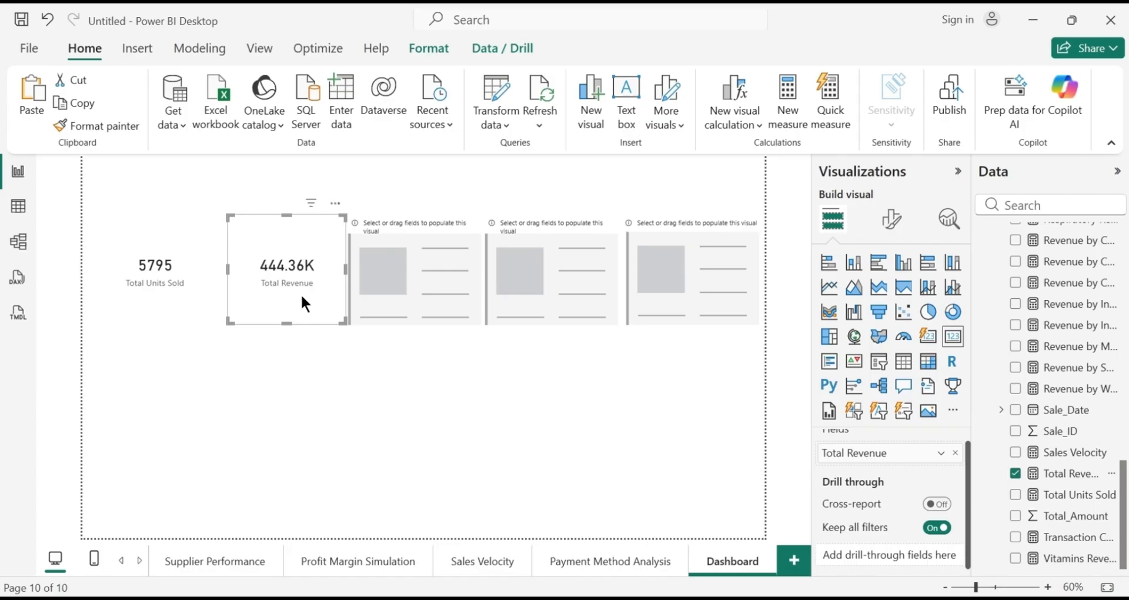
Fill the third card in the row with the Low Stock Alert measure from dim_products
click(398, 291)
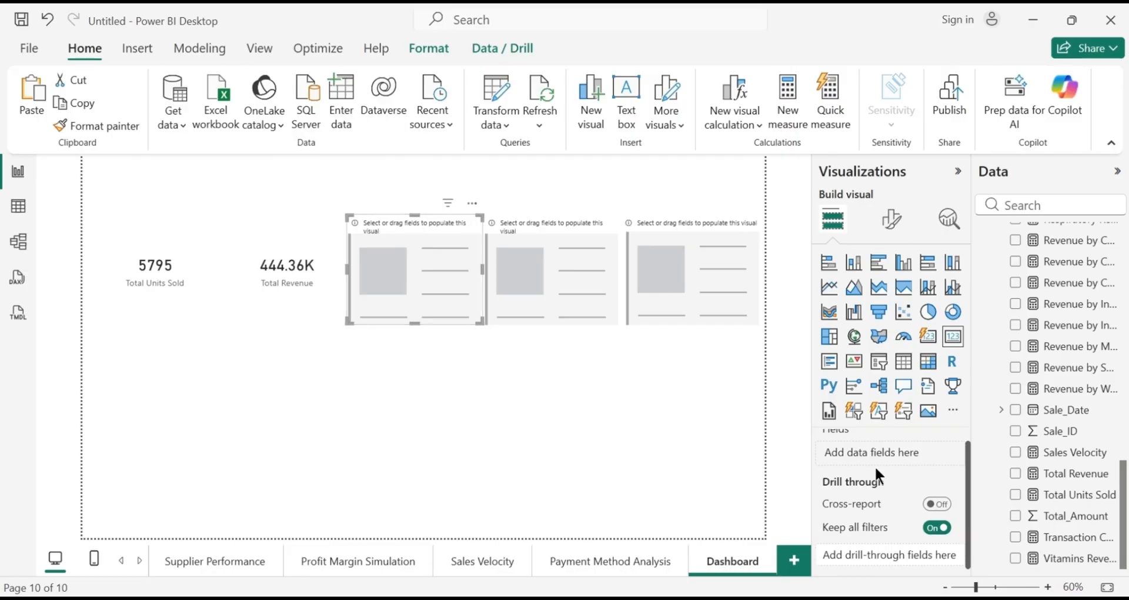
drag(1126, 556, 1123, 259)
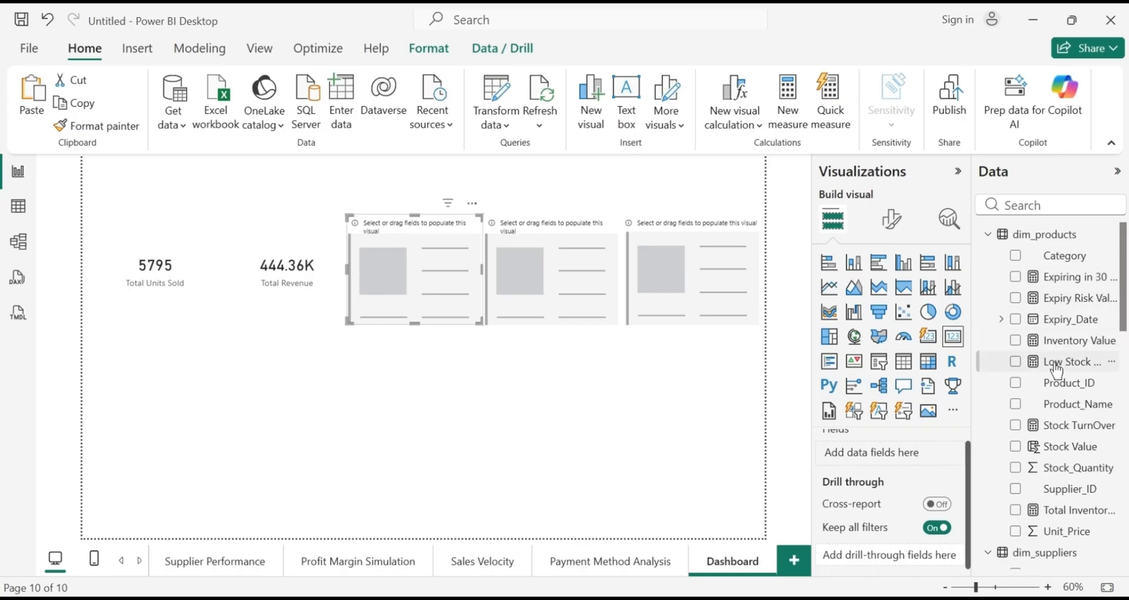
click(1017, 363)
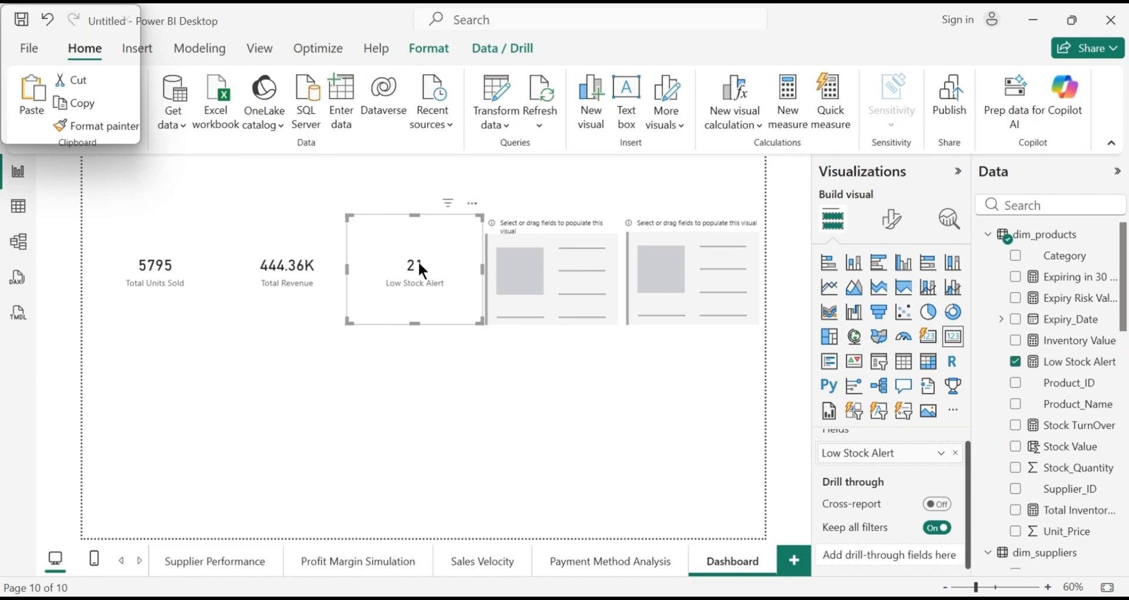
Fill the fourth card with the Inventory Value measure and the fifth card with Expiring in 30 days time
click(546, 290)
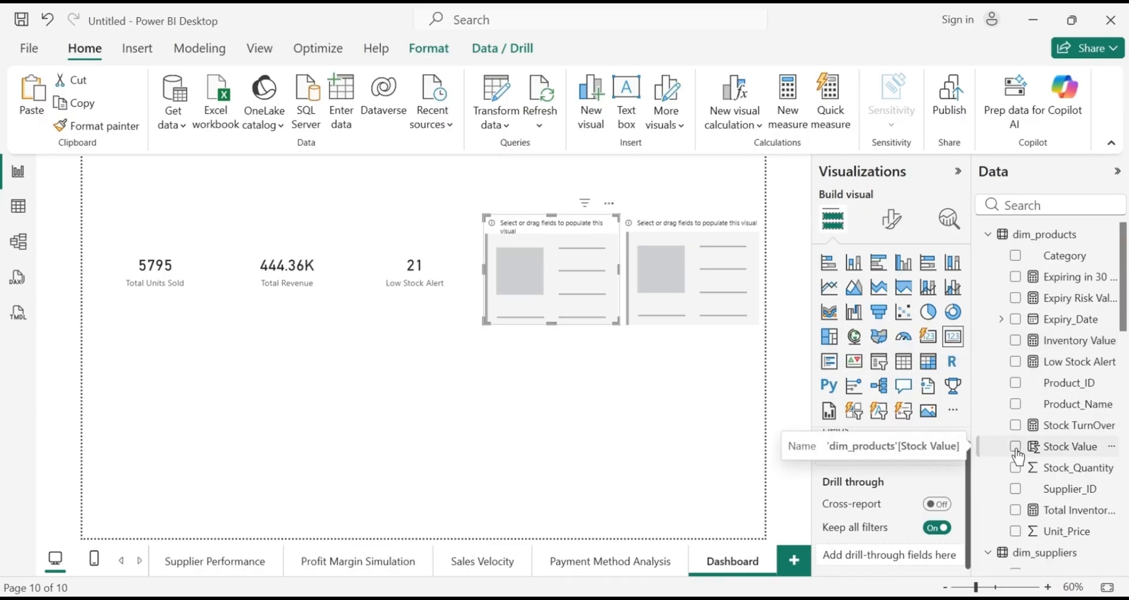
click(1016, 511)
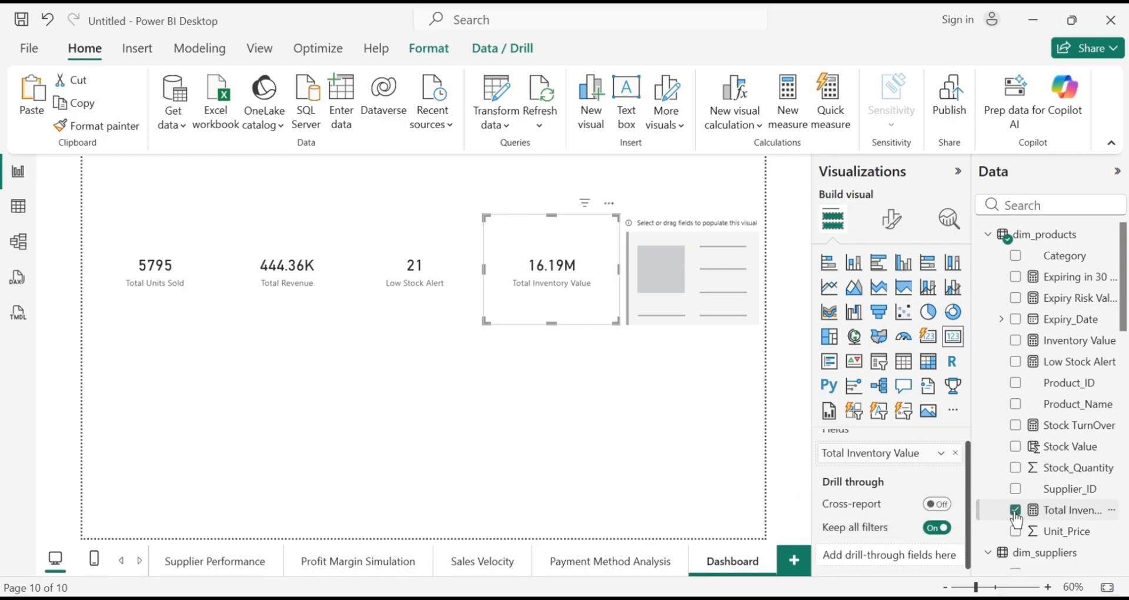
click(1017, 449)
click(1017, 450)
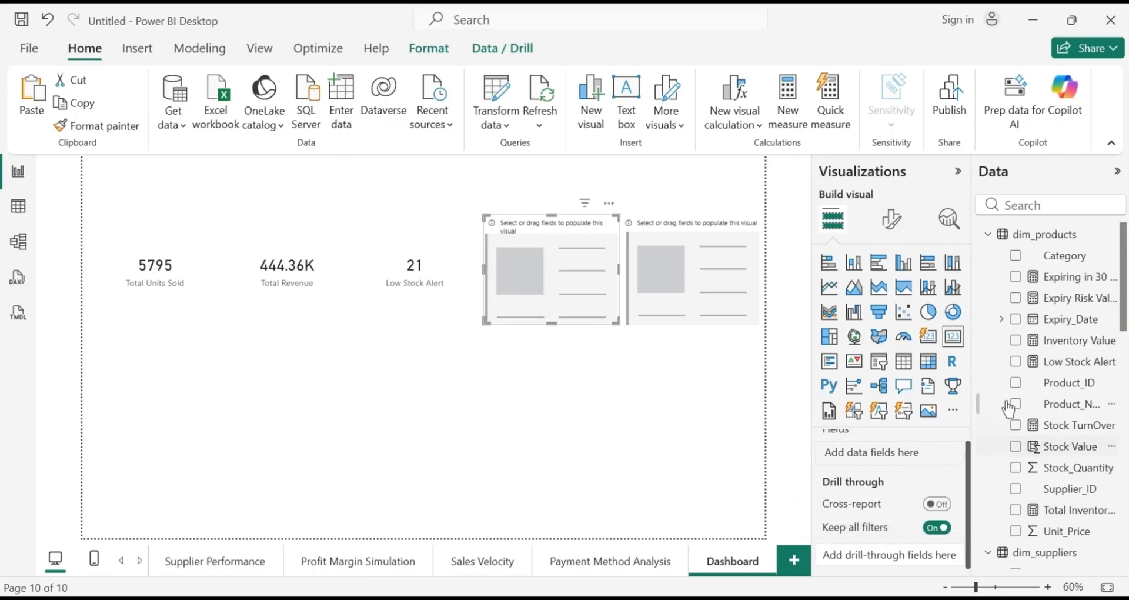
click(1016, 341)
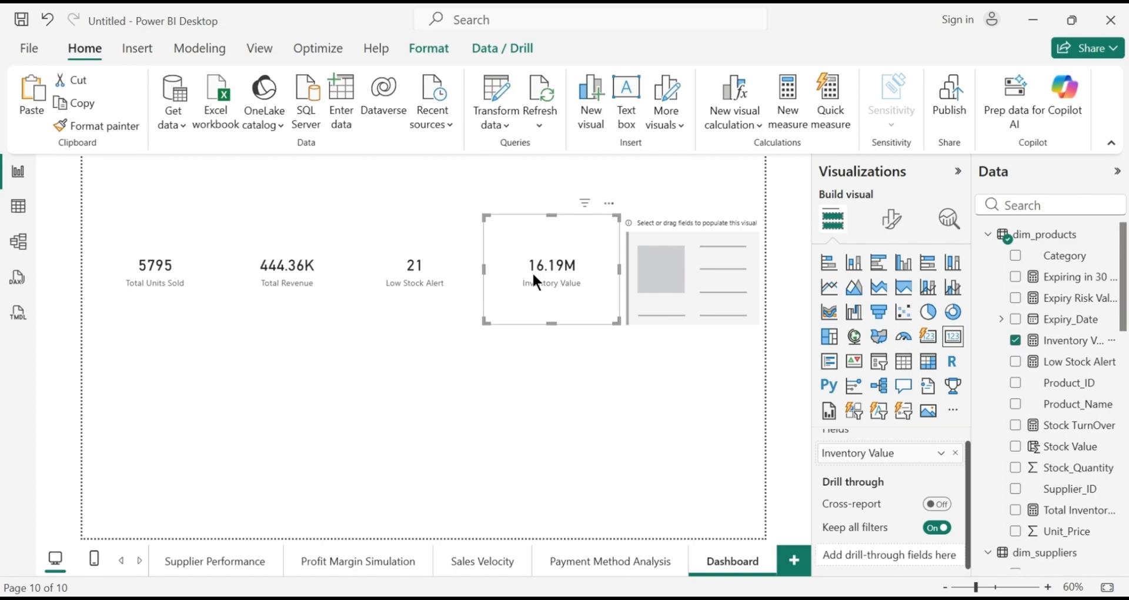
click(701, 291)
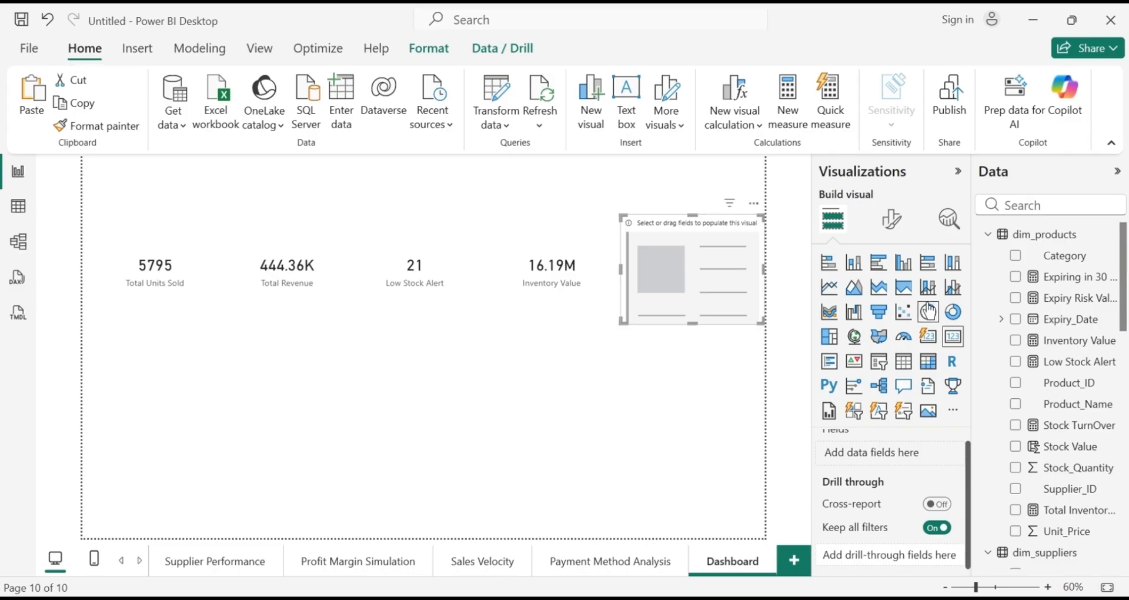
click(1017, 278)
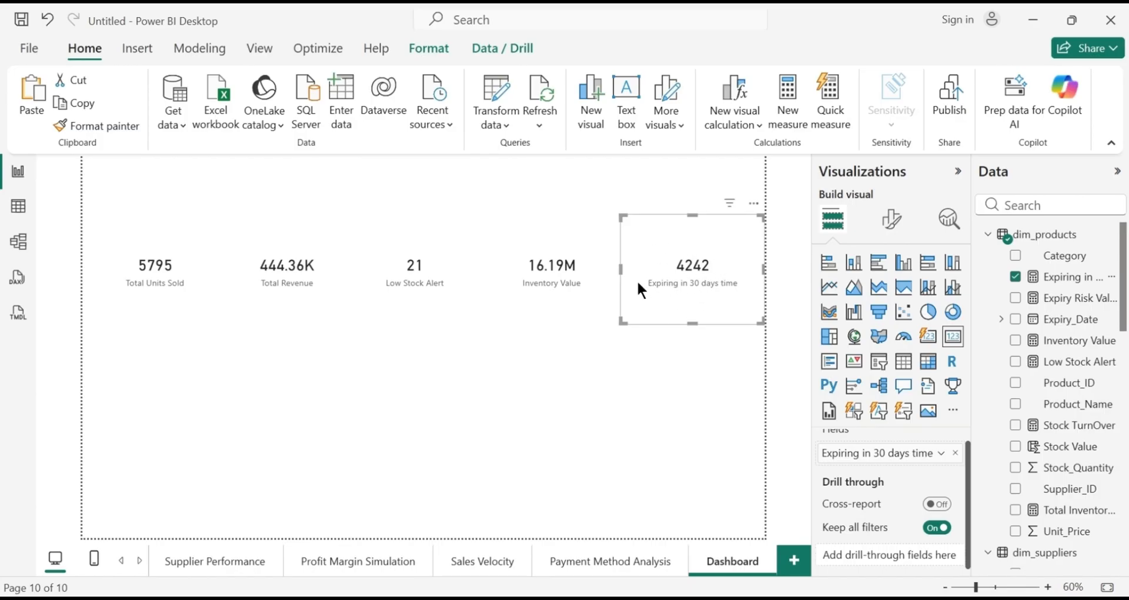
click(557, 298)
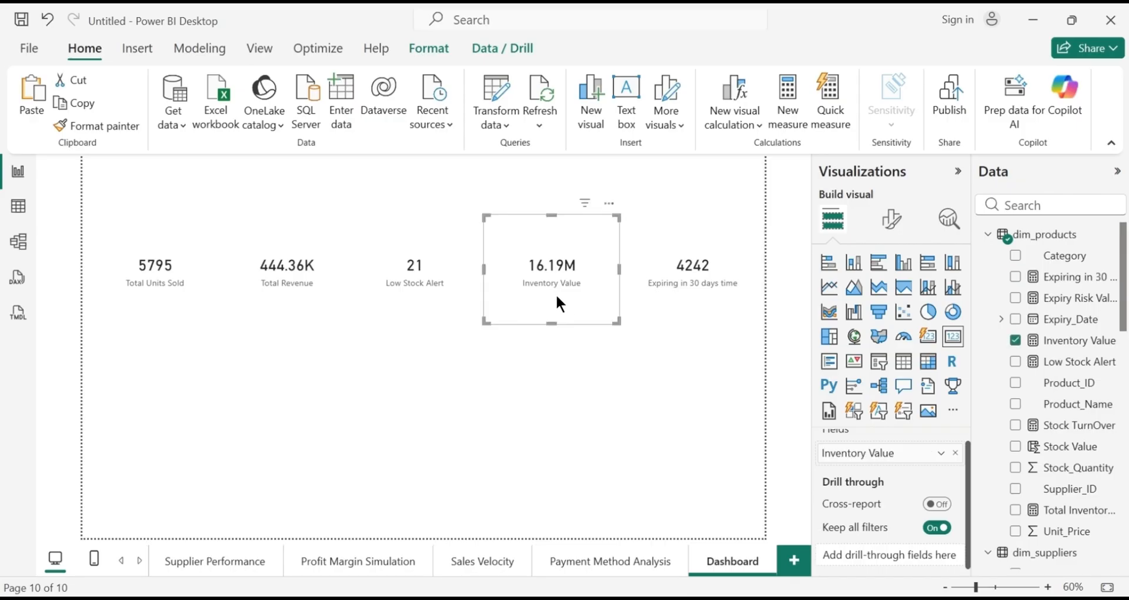
click(415, 299)
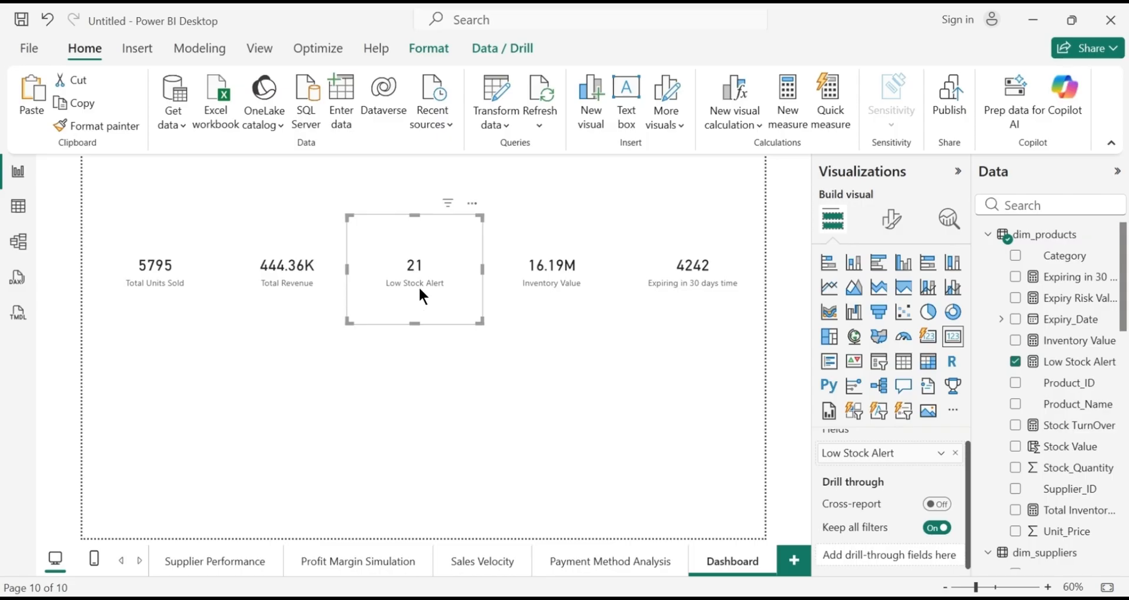
click(292, 297)
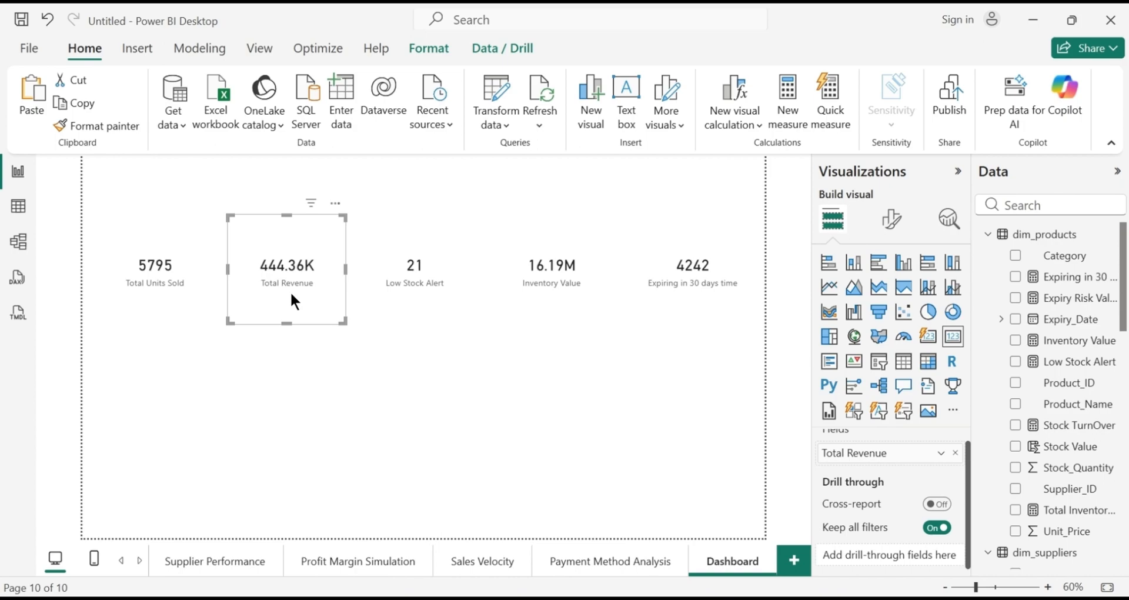
Reduce the height of all five cards by raising their lower edges to the same level
click(167, 314)
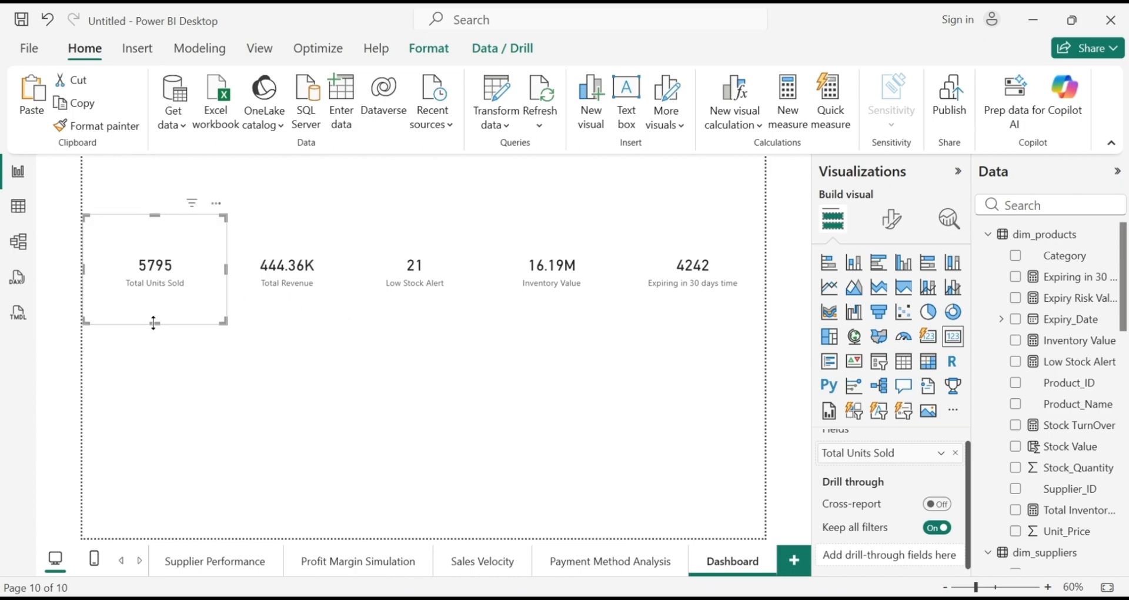
drag(153, 323, 162, 288)
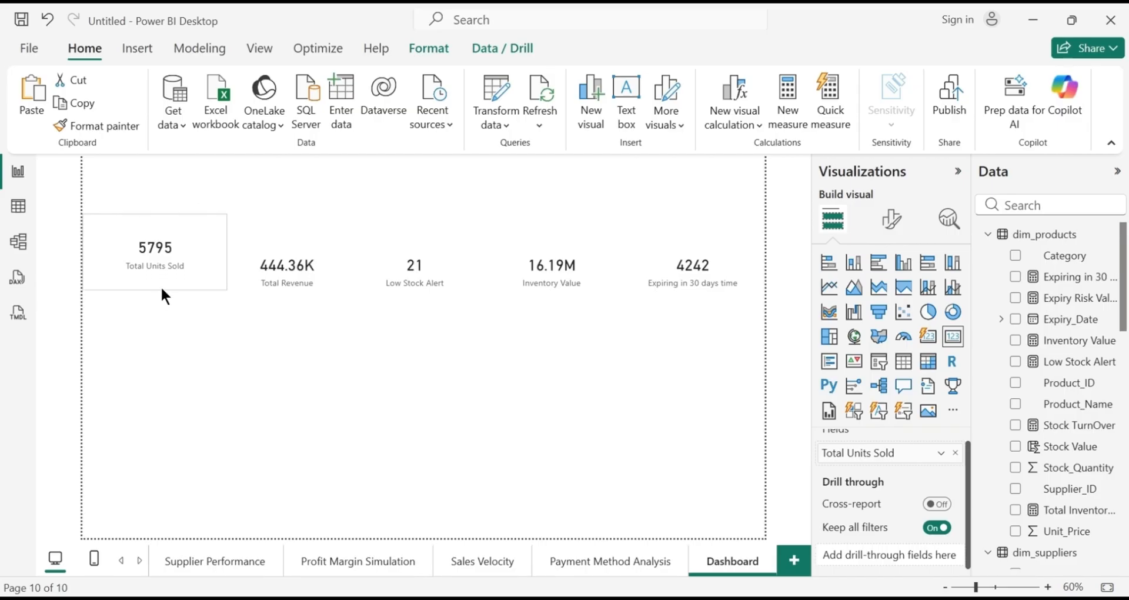
click(301, 288)
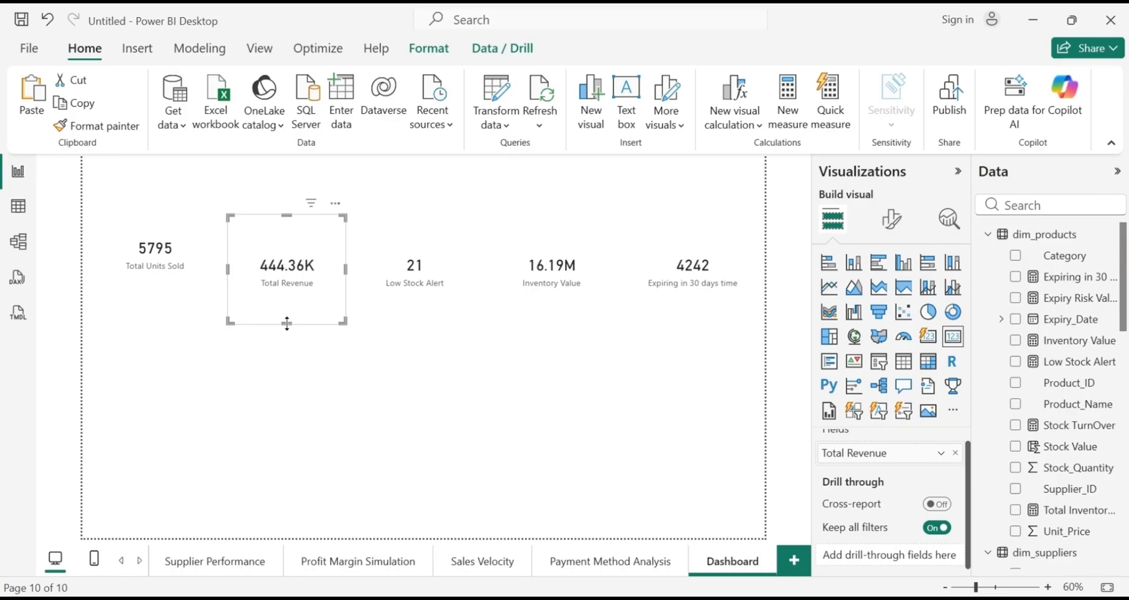
drag(287, 323, 299, 293)
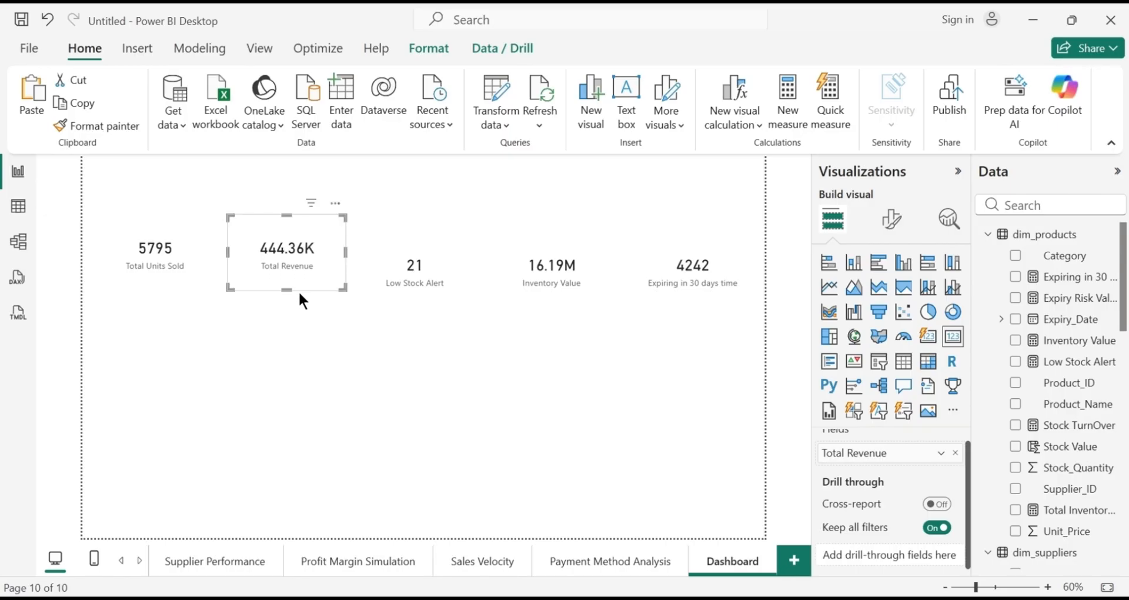
click(428, 302)
drag(415, 323, 421, 289)
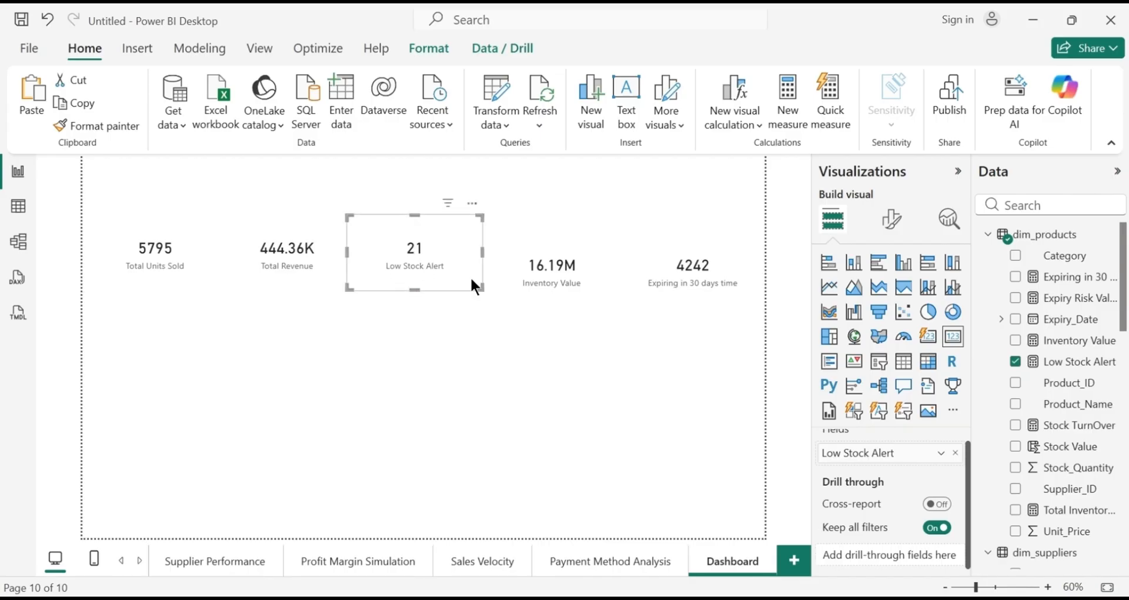
click(558, 295)
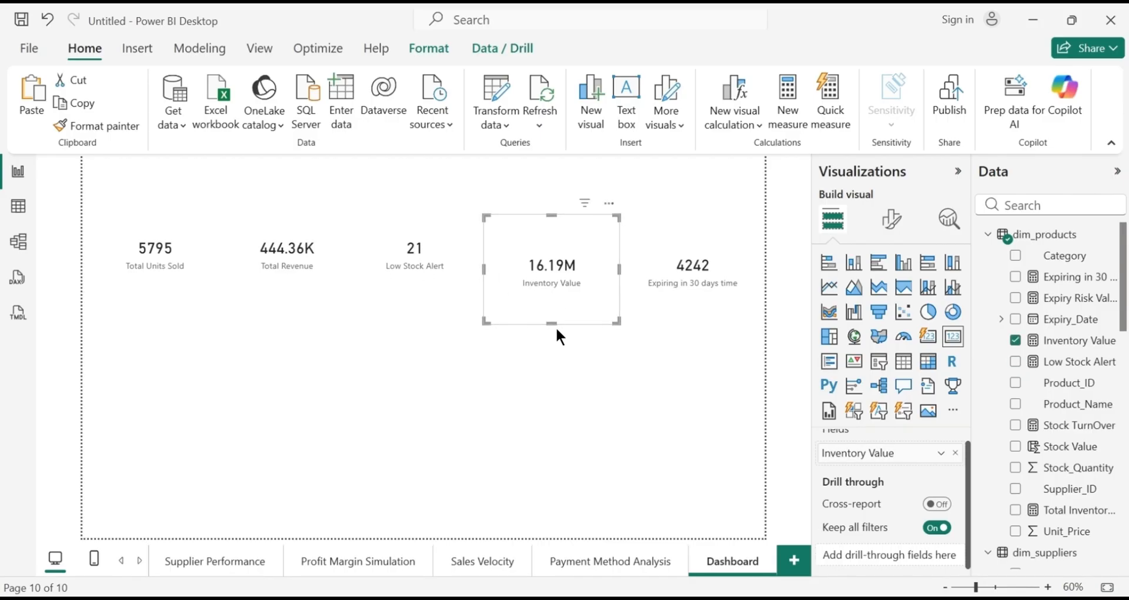
drag(552, 323, 559, 291)
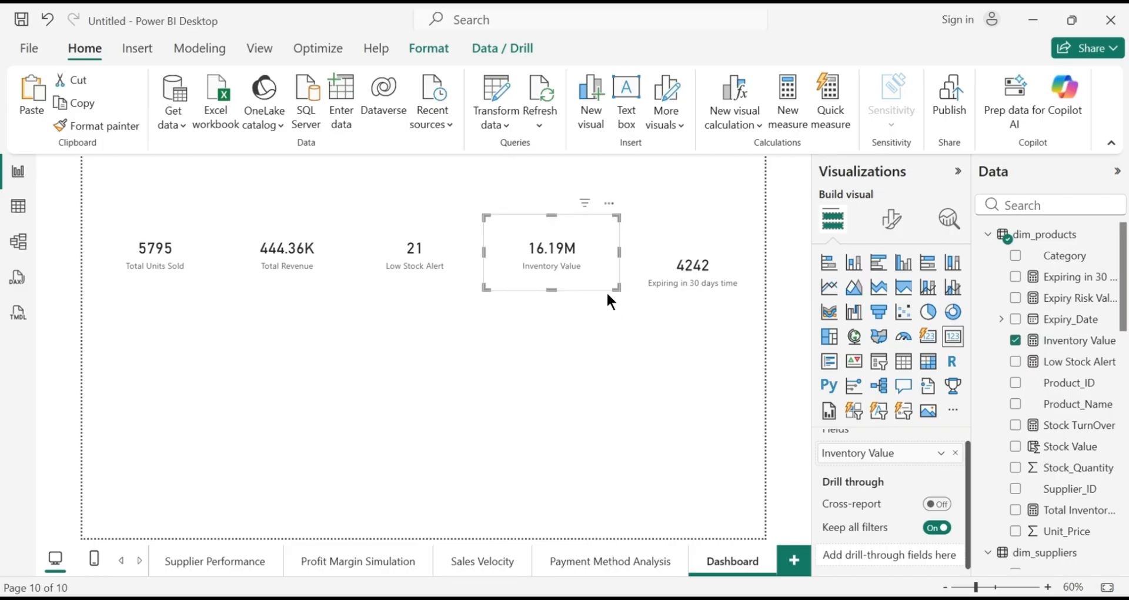
click(688, 304)
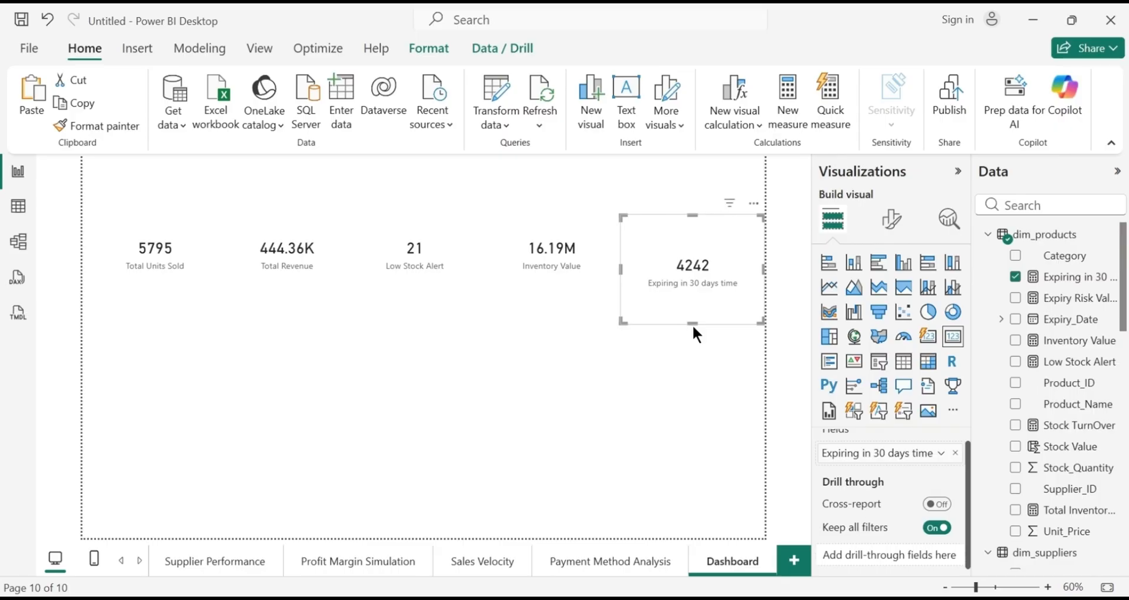
mouse_move(693, 322)
mouse_down()
mouse_move(696, 291)
mouse_move(697, 304)
mouse_up()
click(425, 366)
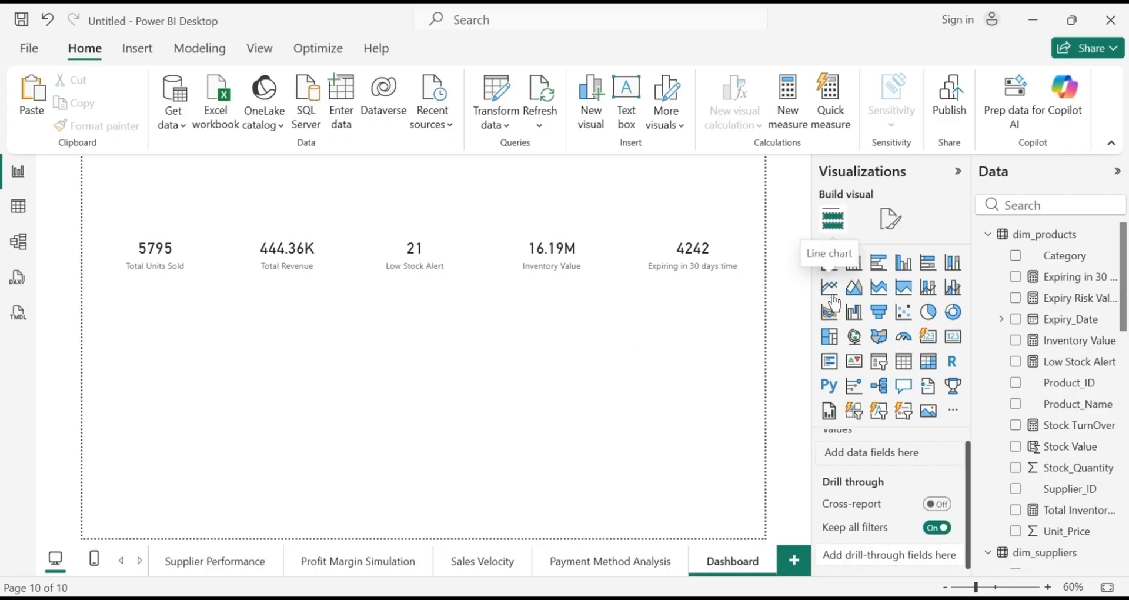
Add an empty line chart directly below the Total Units Sold card and enlarge its height and width
click(831, 295)
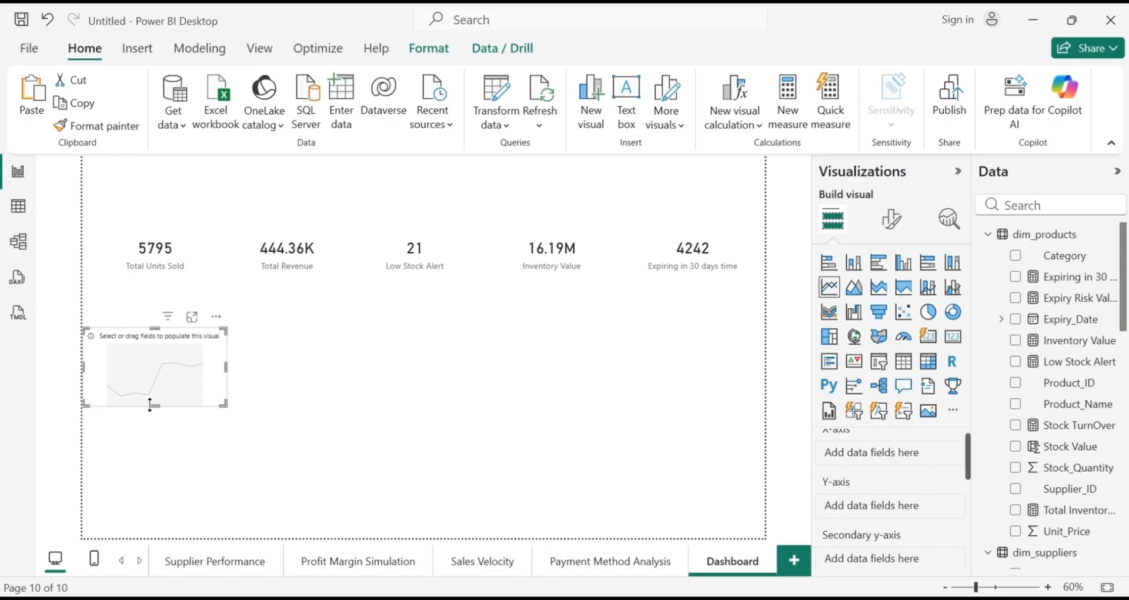
drag(154, 406, 152, 435)
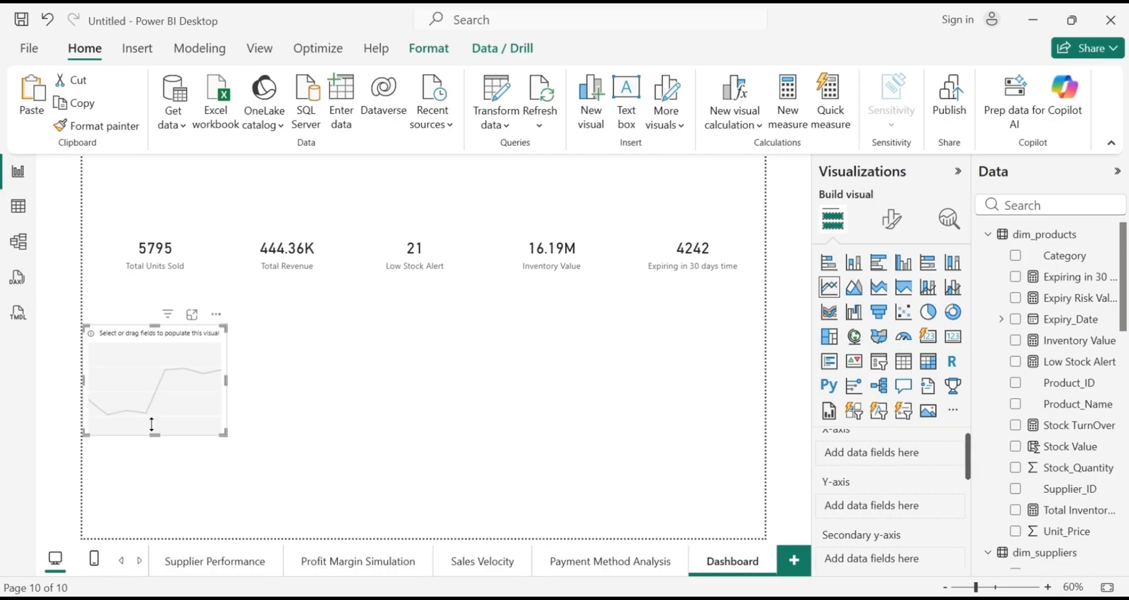
drag(155, 389, 151, 353)
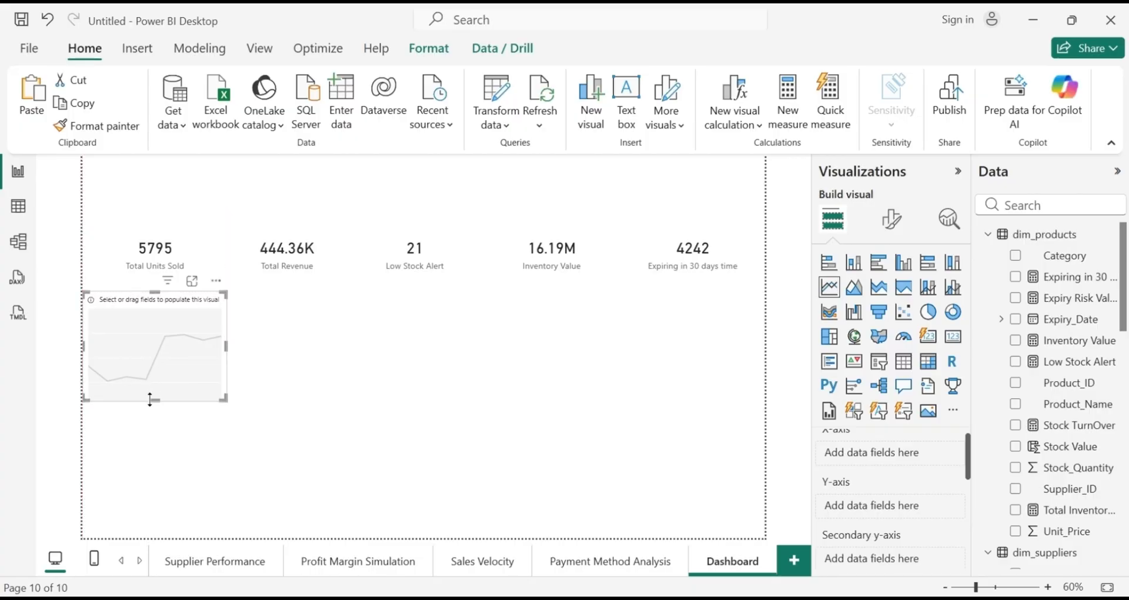
drag(150, 400, 149, 426)
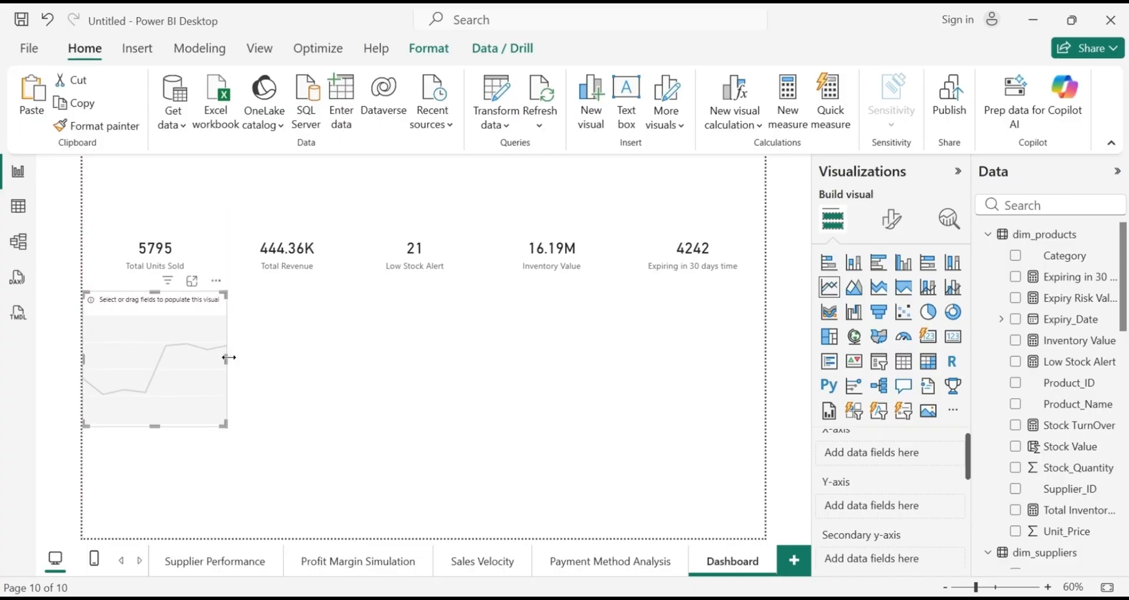
drag(226, 356, 302, 354)
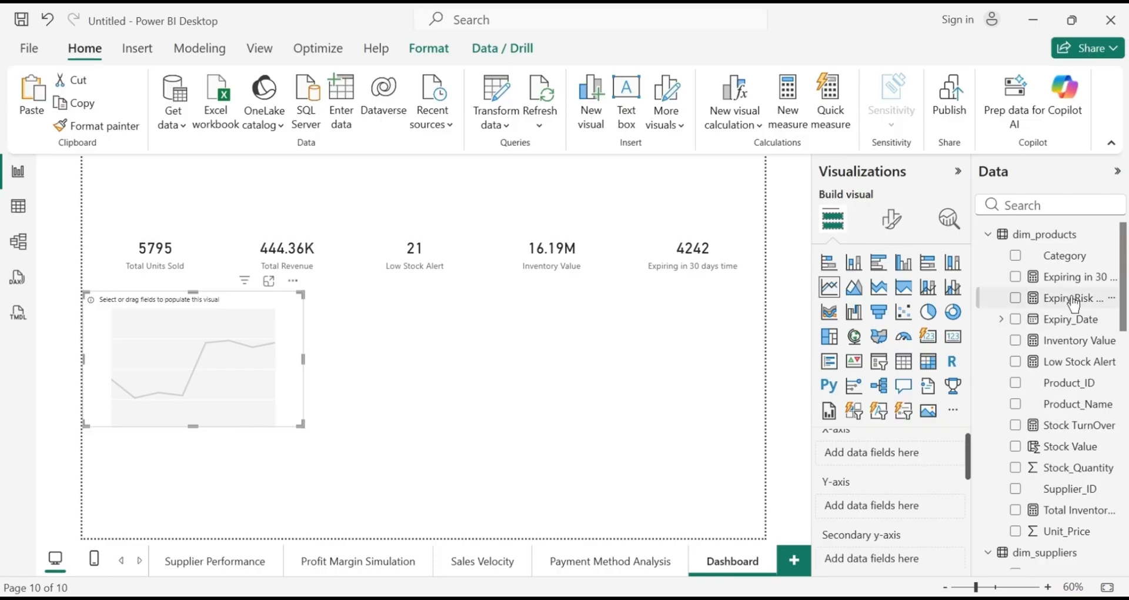
Assign Sale_Date to the line chart's X-axis and Total Revenue to its Y-axis
scroll(1126, 288, down, 10)
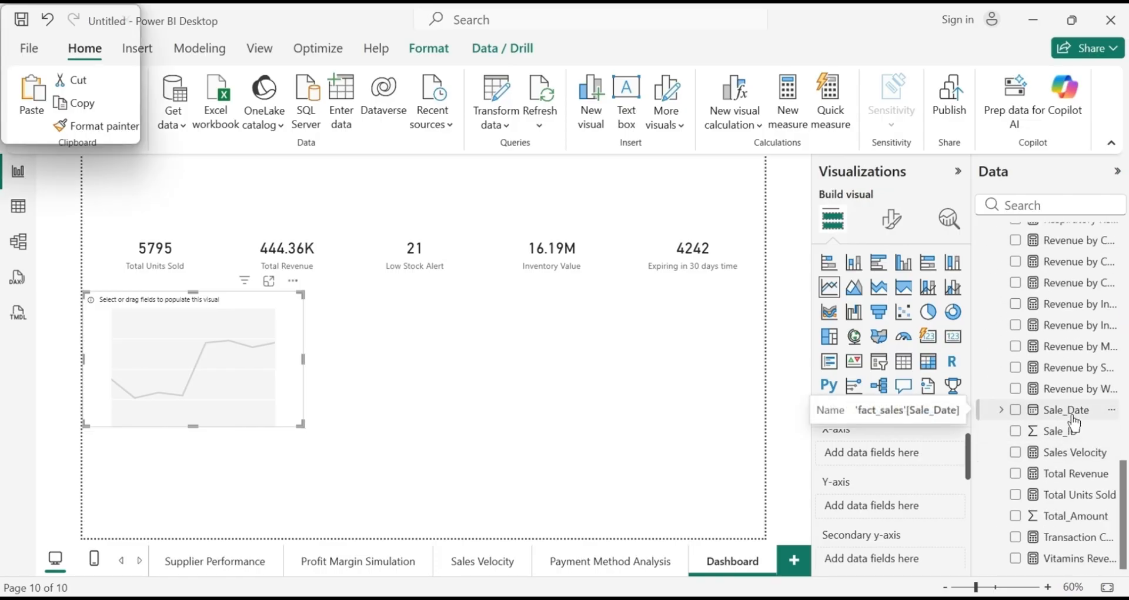
drag(1074, 422, 921, 465)
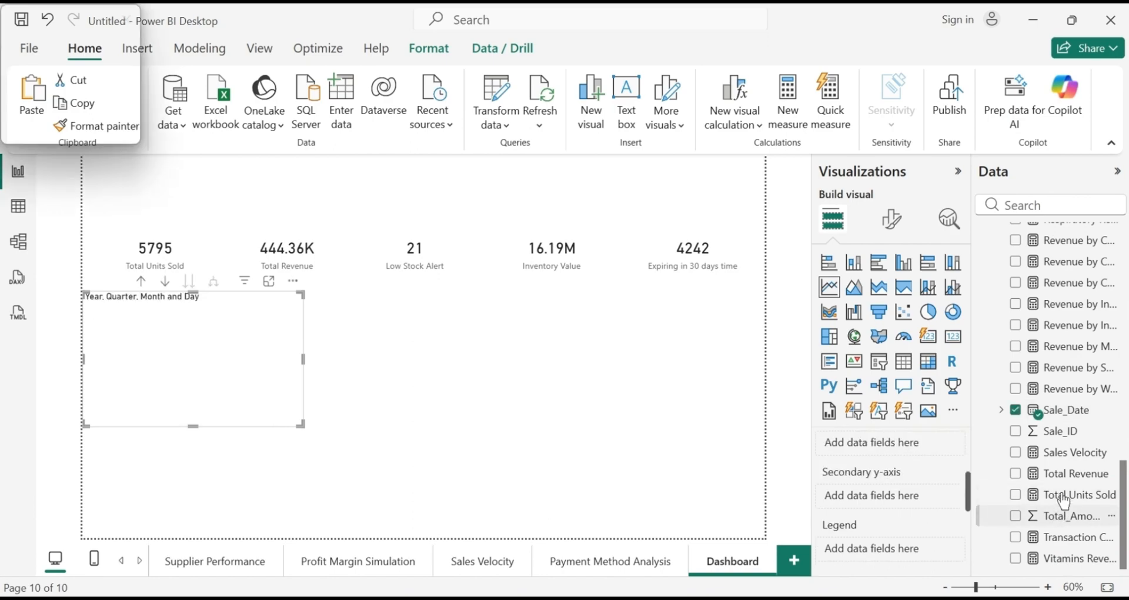
mouse_move(1071, 474)
mouse_down()
mouse_move(912, 467)
mouse_move(888, 453)
mouse_up()
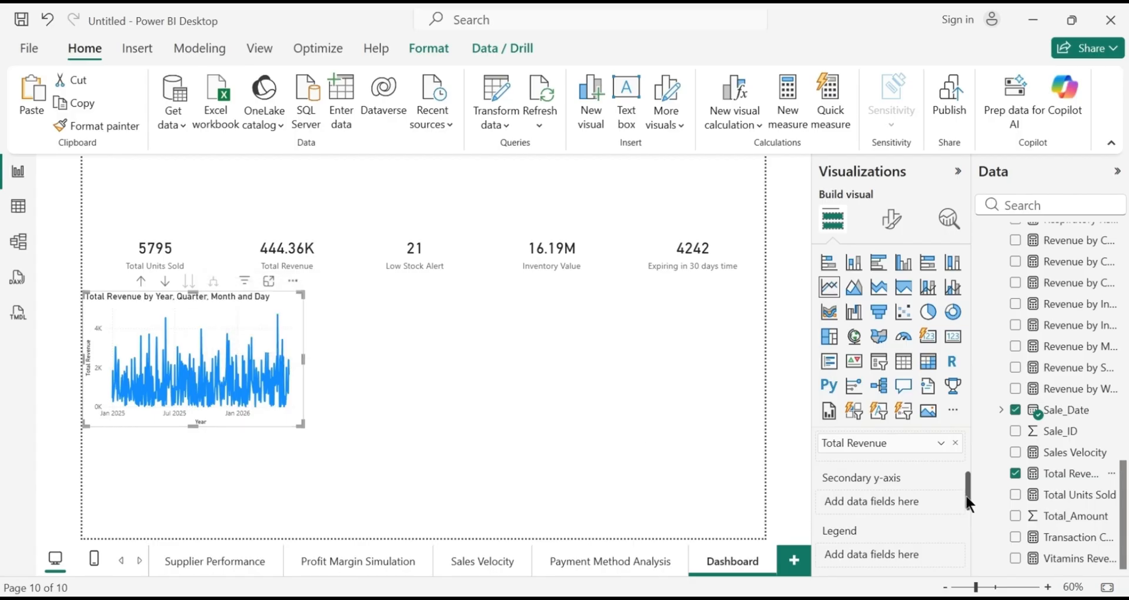
drag(966, 498, 969, 457)
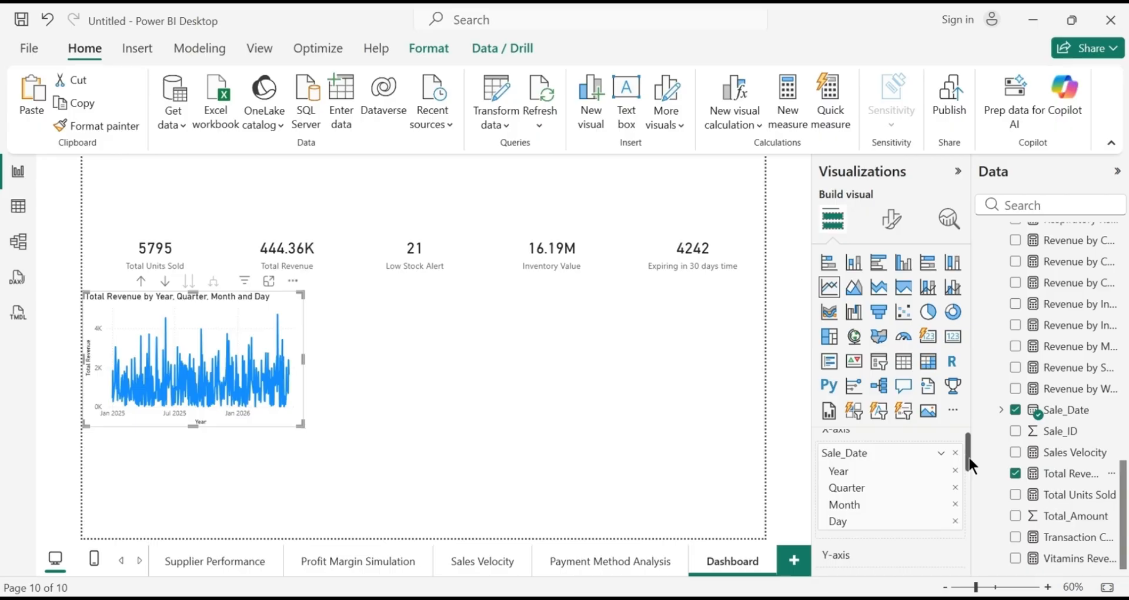
Remove the Month and Day levels from the line chart's Sale_Date axis, leaving Year and Quarter
click(955, 504)
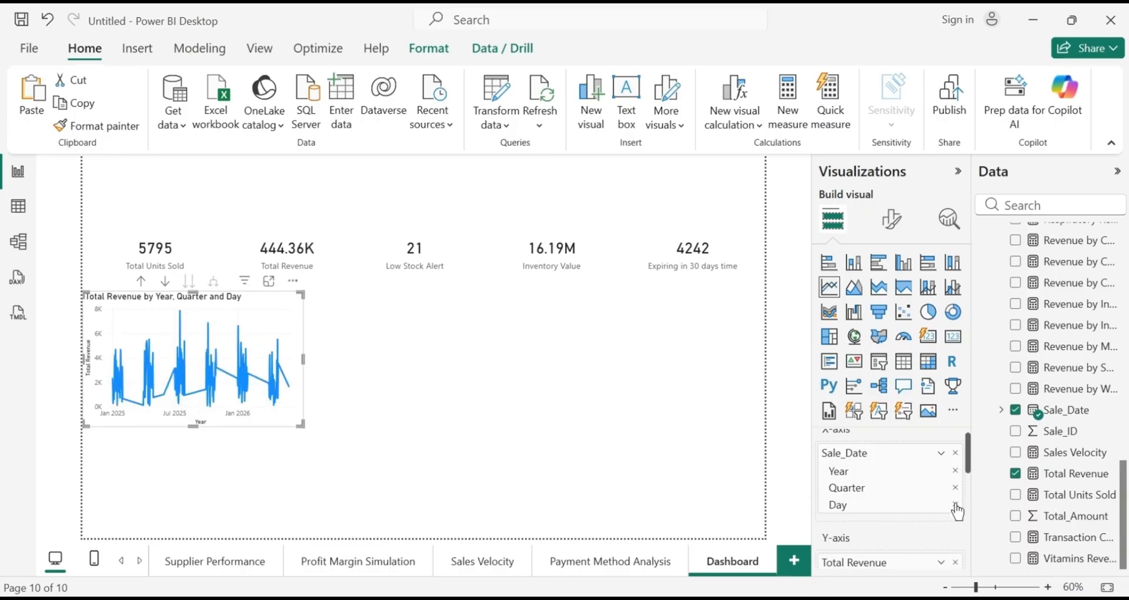
click(955, 505)
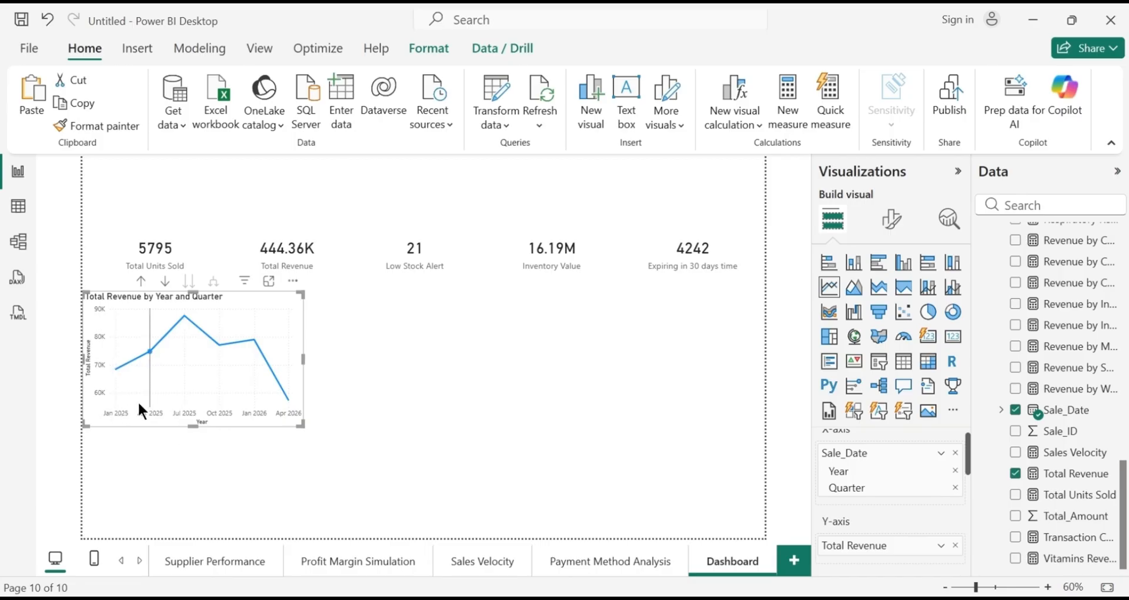
mouse_move(141, 408)
mouse_move(195, 367)
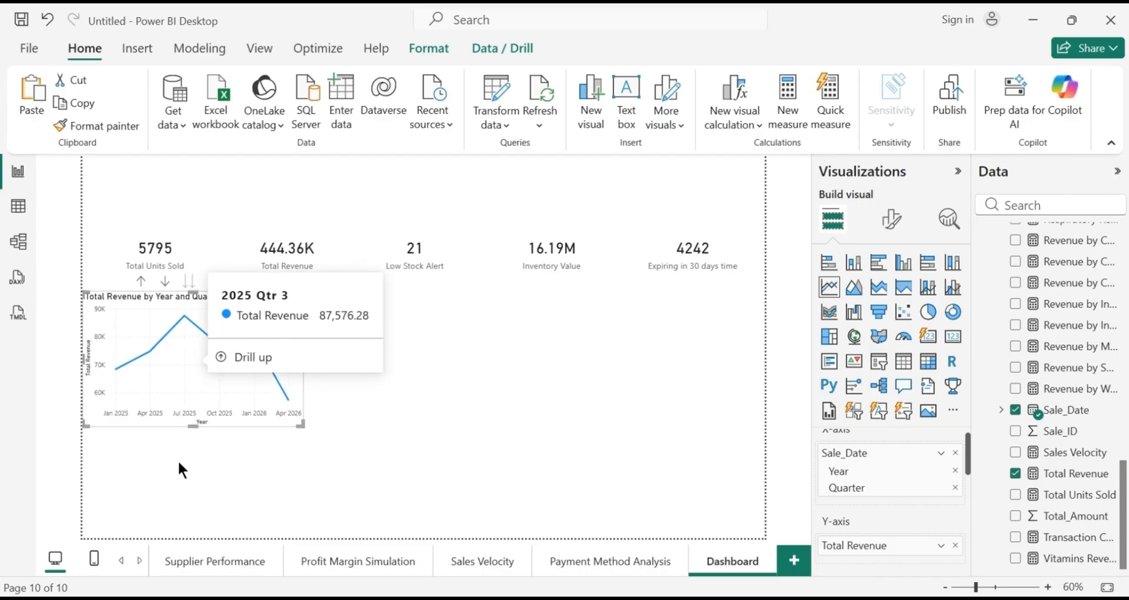
mouse_move(181, 393)
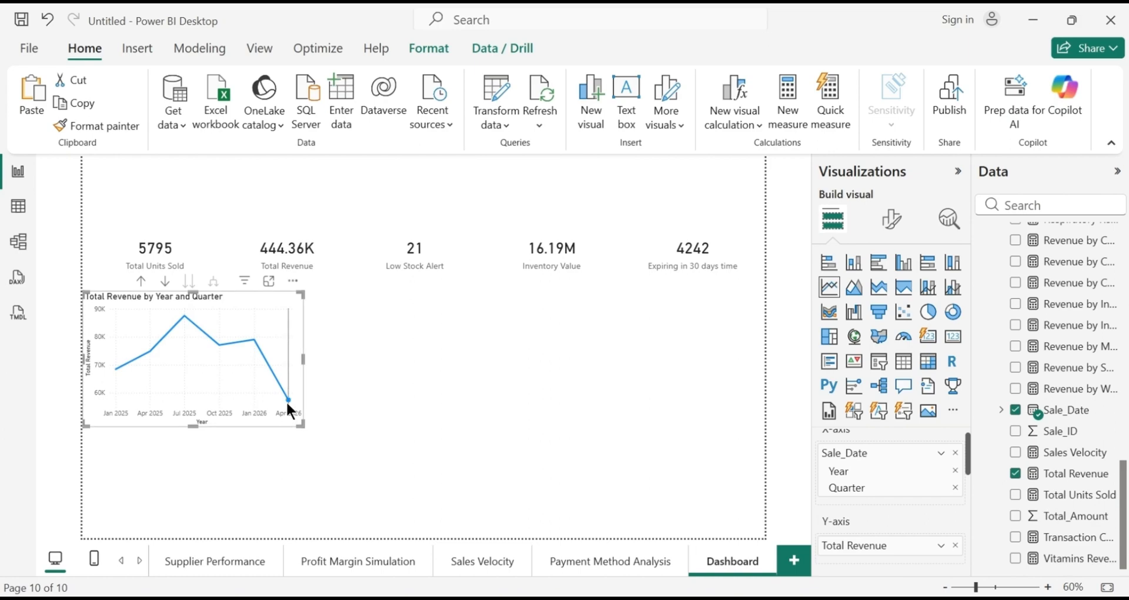
mouse_move(287, 403)
click(419, 372)
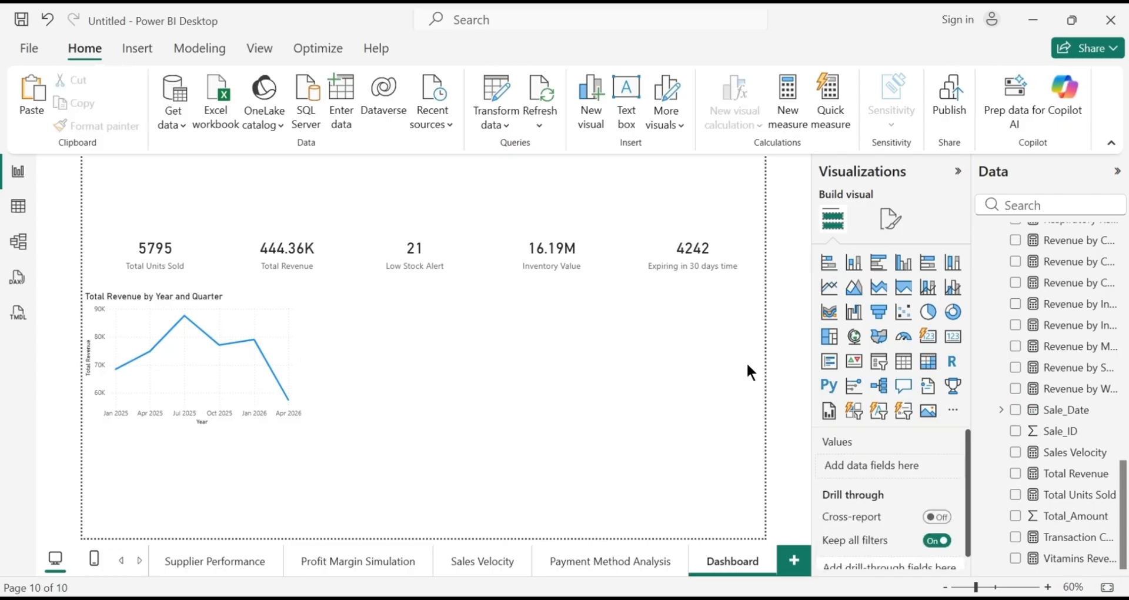
Add an empty pie chart beside the line chart, match its height to the line chart, and narrow it slightly
click(928, 312)
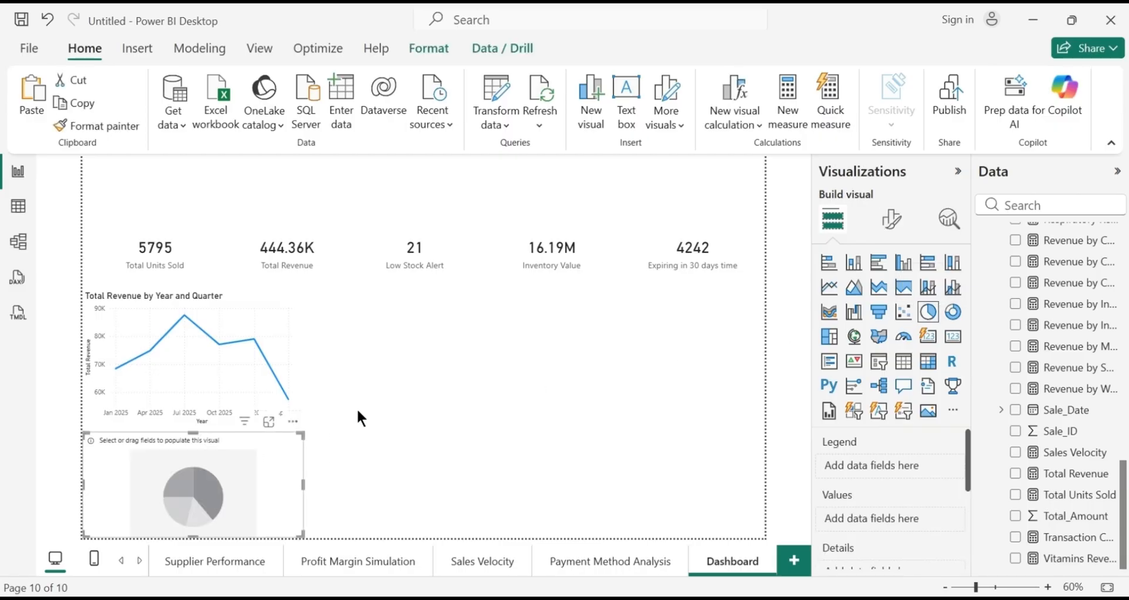
drag(359, 414, 450, 342)
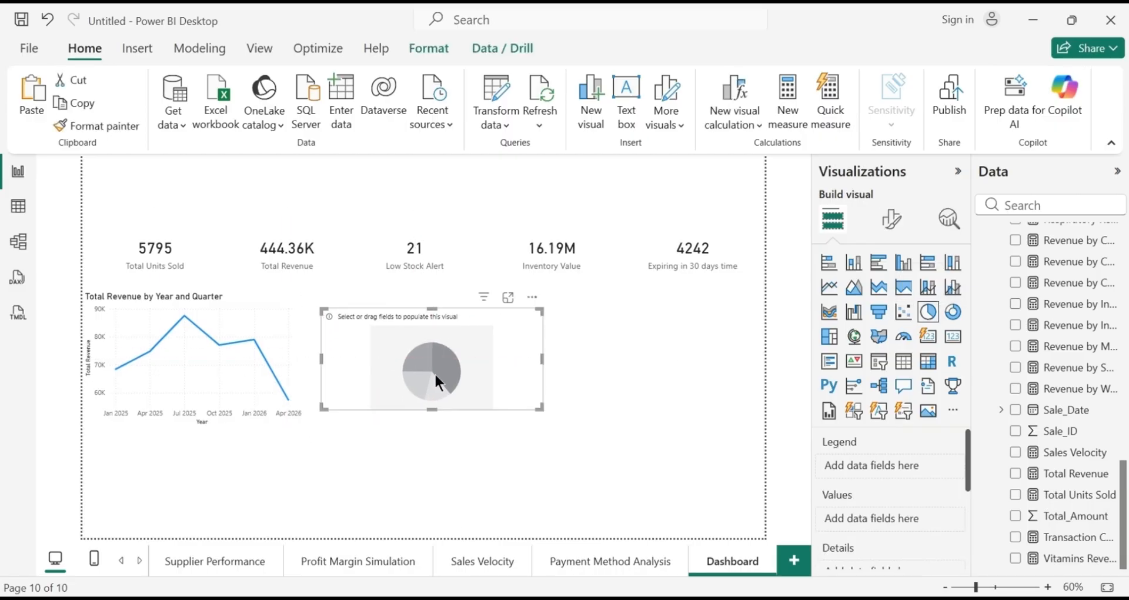
drag(429, 407, 430, 424)
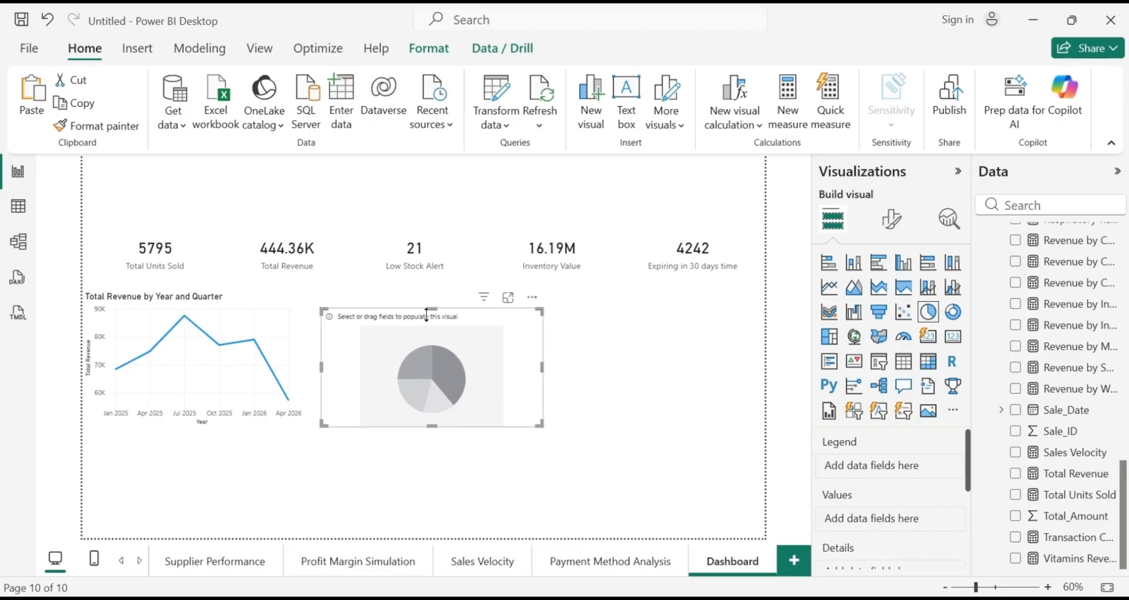
drag(428, 309, 429, 290)
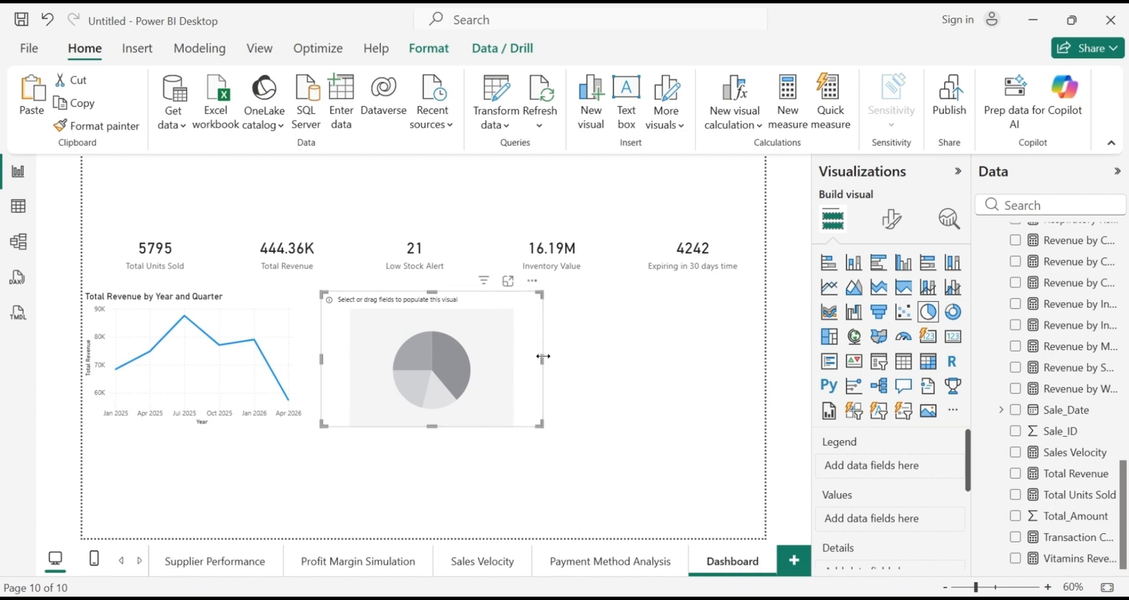
drag(537, 354, 535, 356)
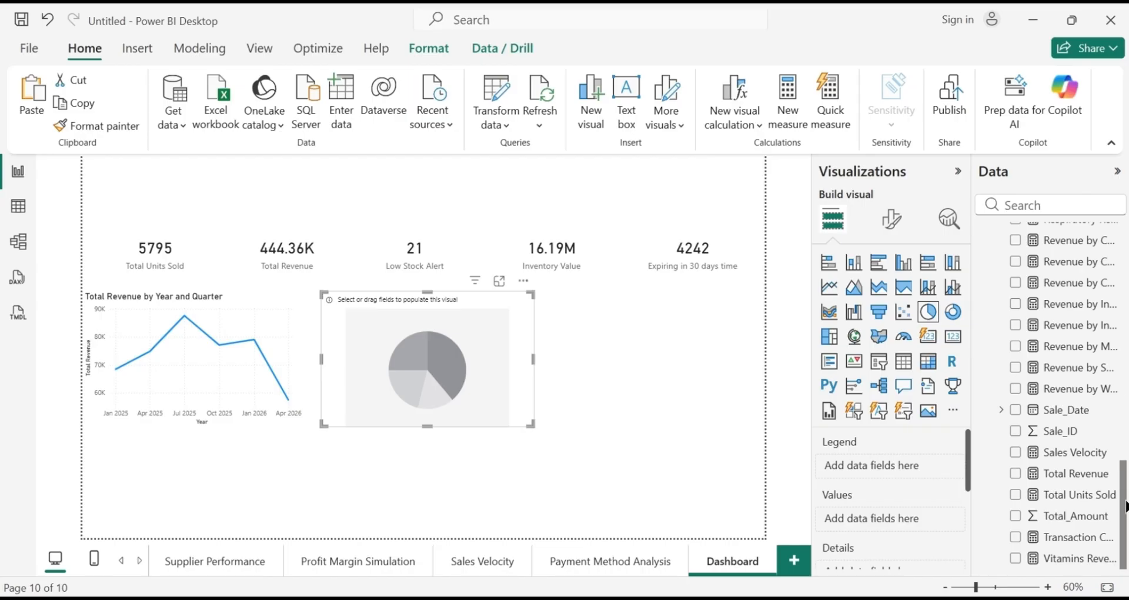
Assign Total Inventory Value to the pie chart's values and Category to its legend
scroll(1127, 387, up, 5)
scroll(1126, 387, up, 5)
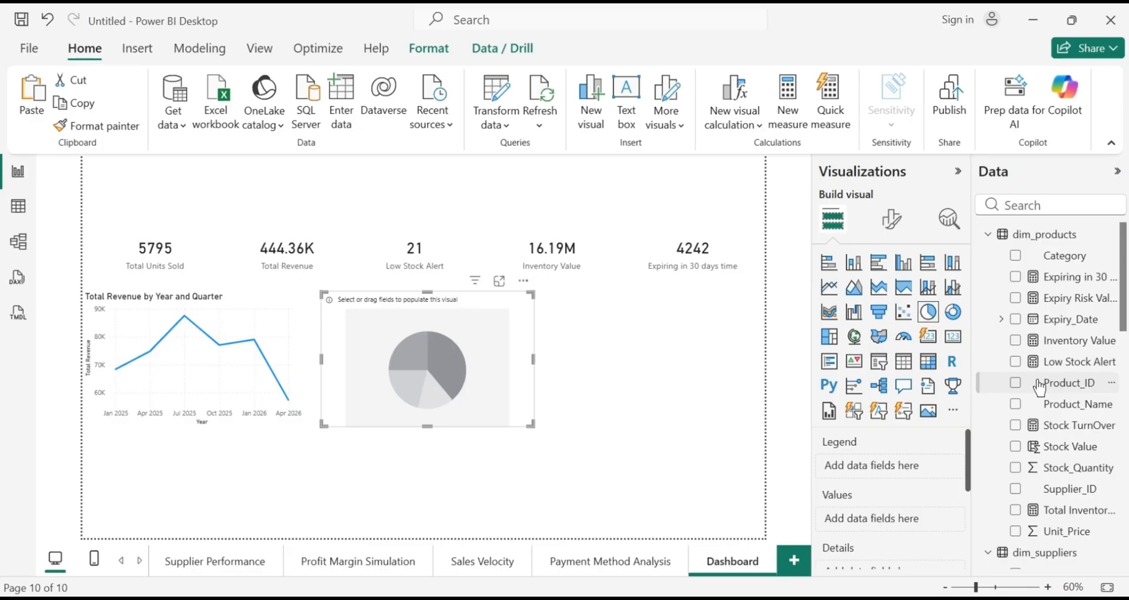
click(1016, 512)
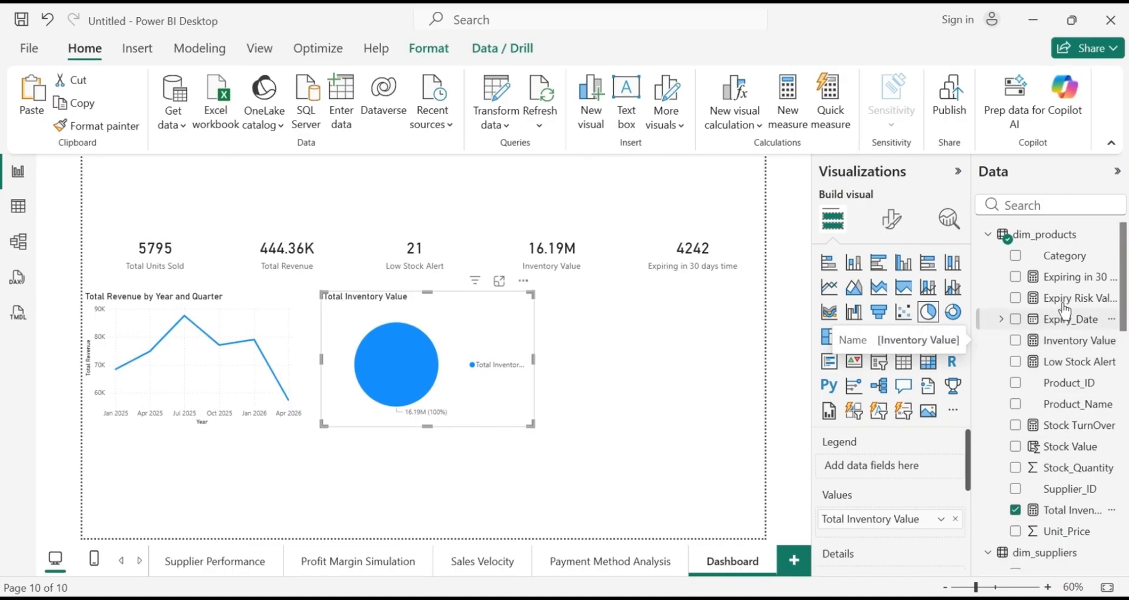
click(1017, 259)
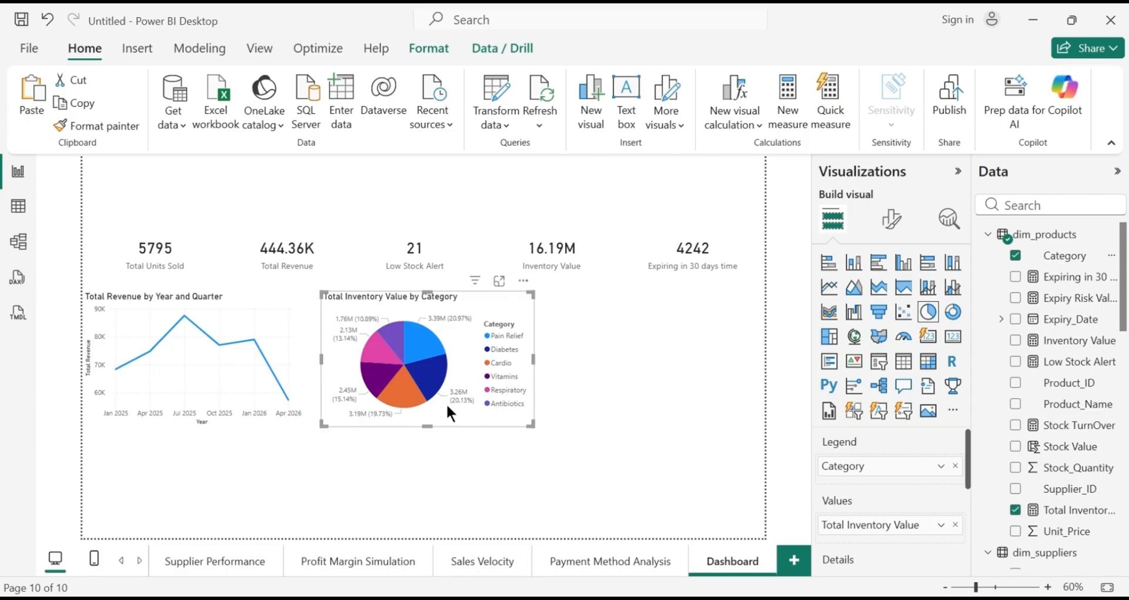
mouse_move(426, 353)
mouse_move(437, 379)
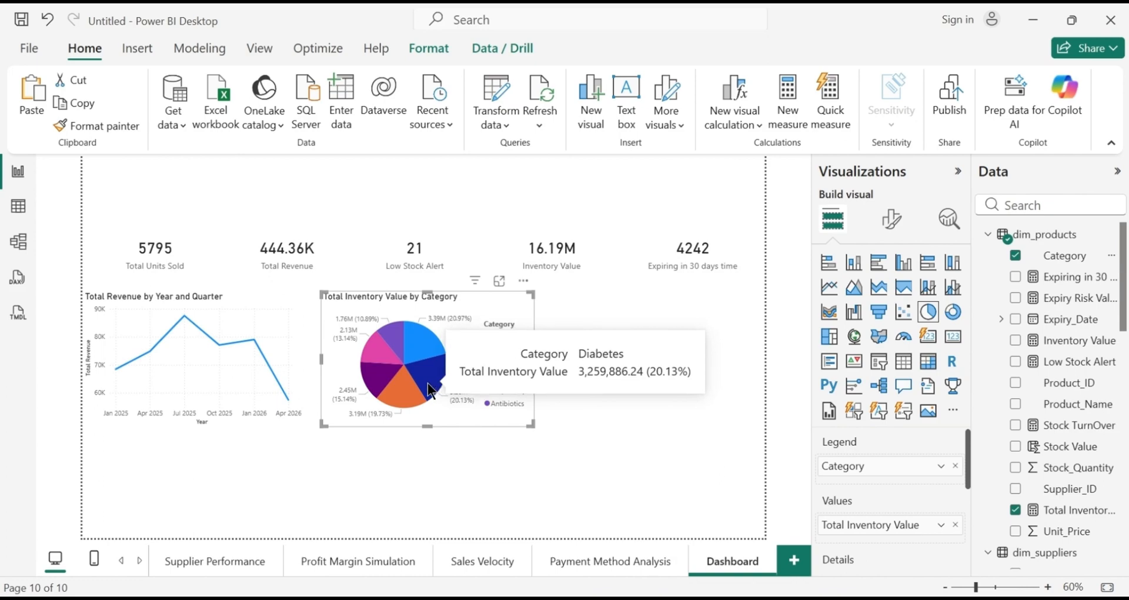
mouse_move(407, 393)
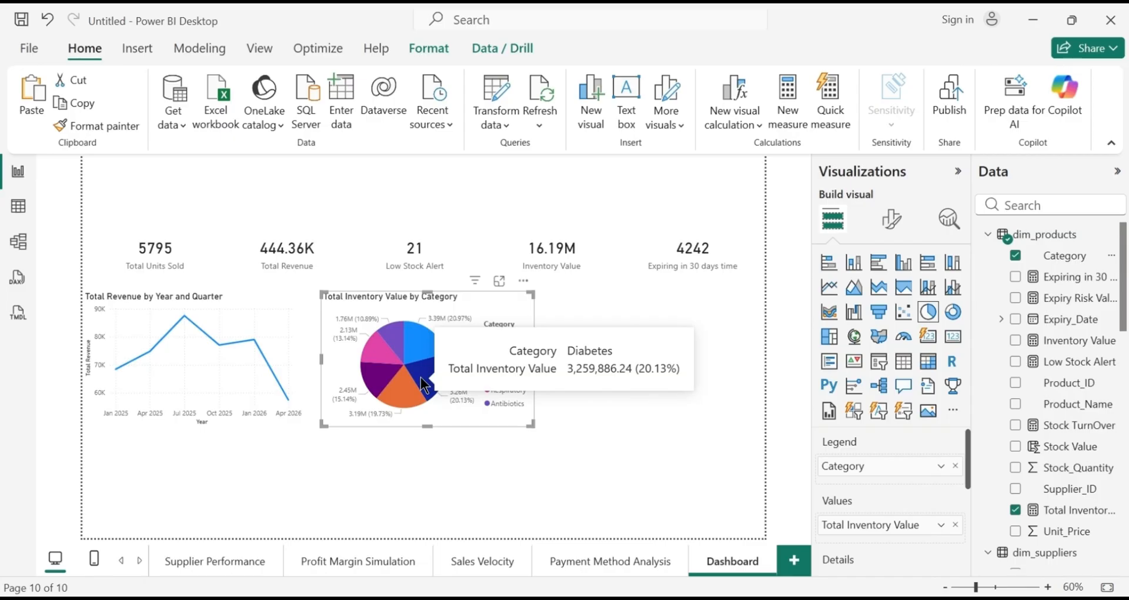
click(588, 386)
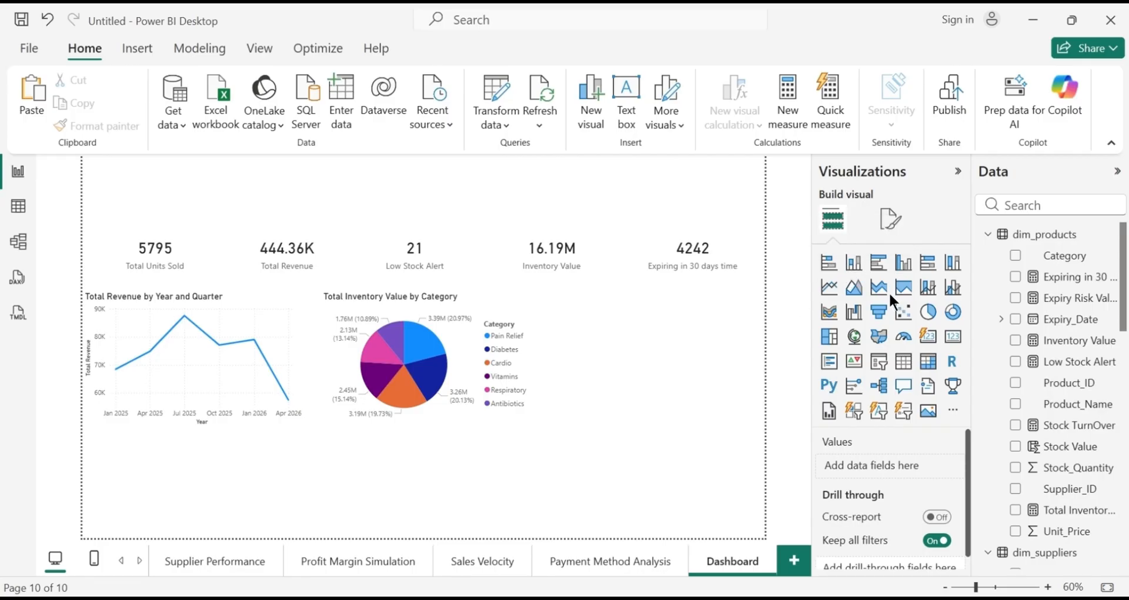
Add a stacked column chart beside the pie chart, with Customer_Type on the X-axis and Total Revenue on the Y-axis
click(855, 263)
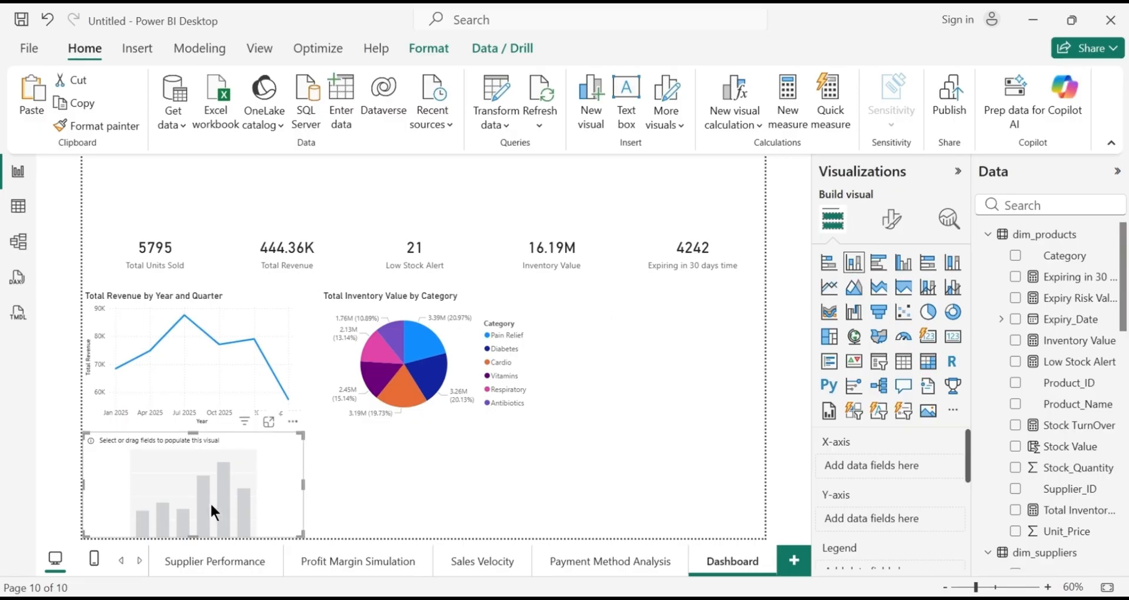
drag(210, 503, 645, 423)
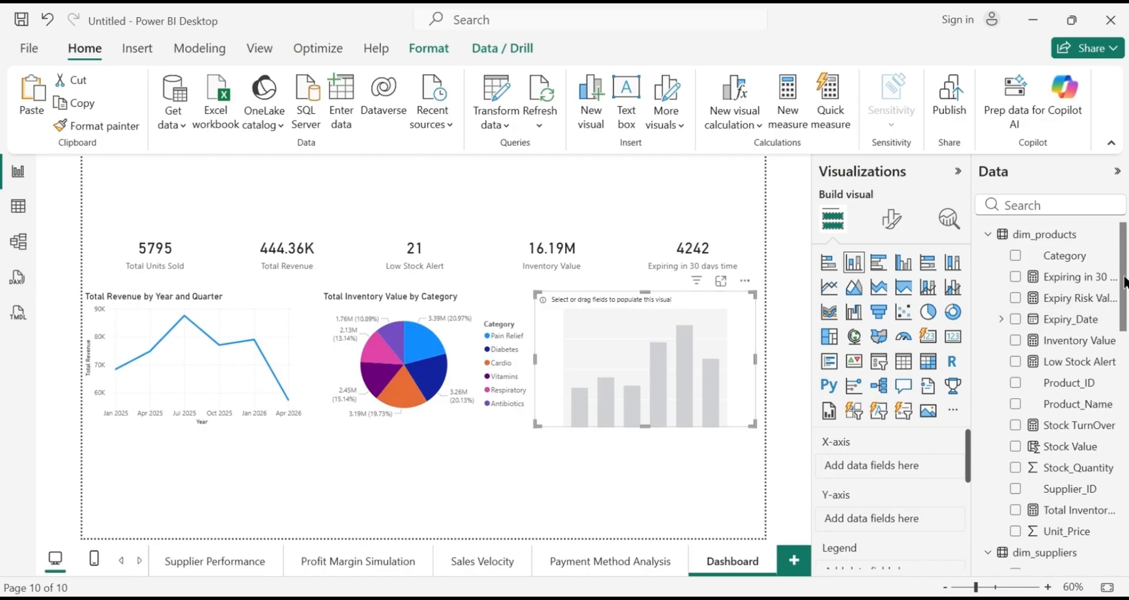
drag(1123, 283, 1122, 444)
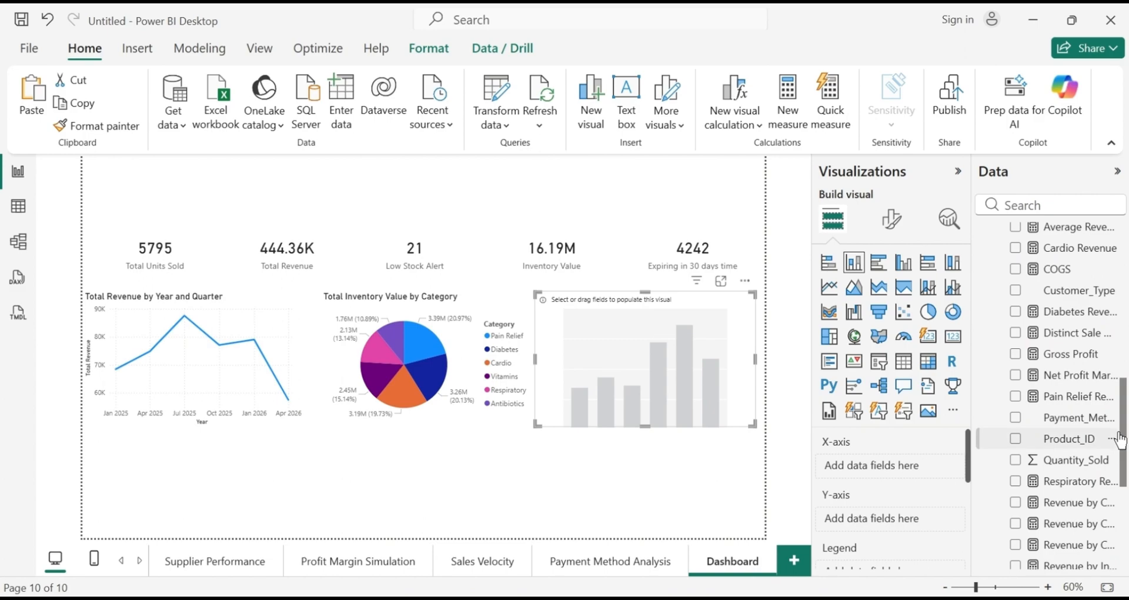
click(1015, 292)
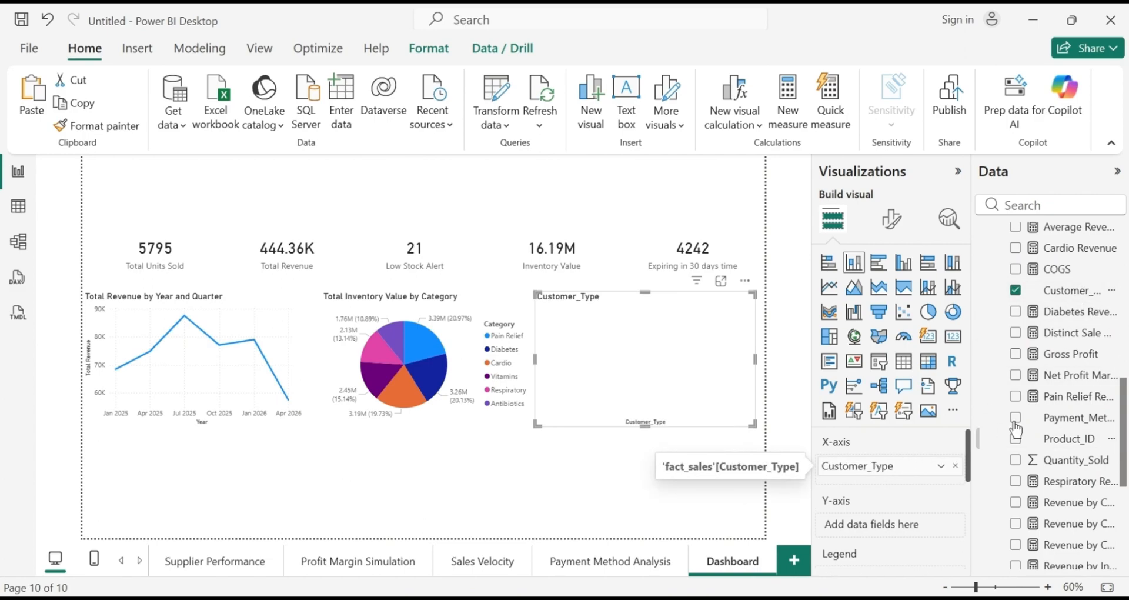
drag(1123, 403, 1125, 497)
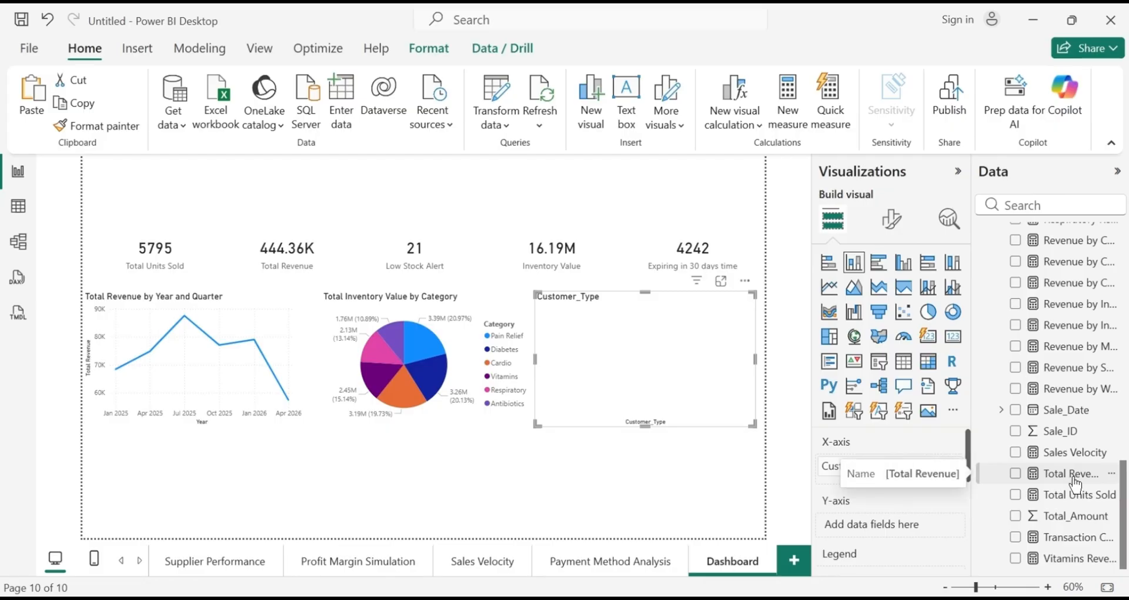
click(1016, 474)
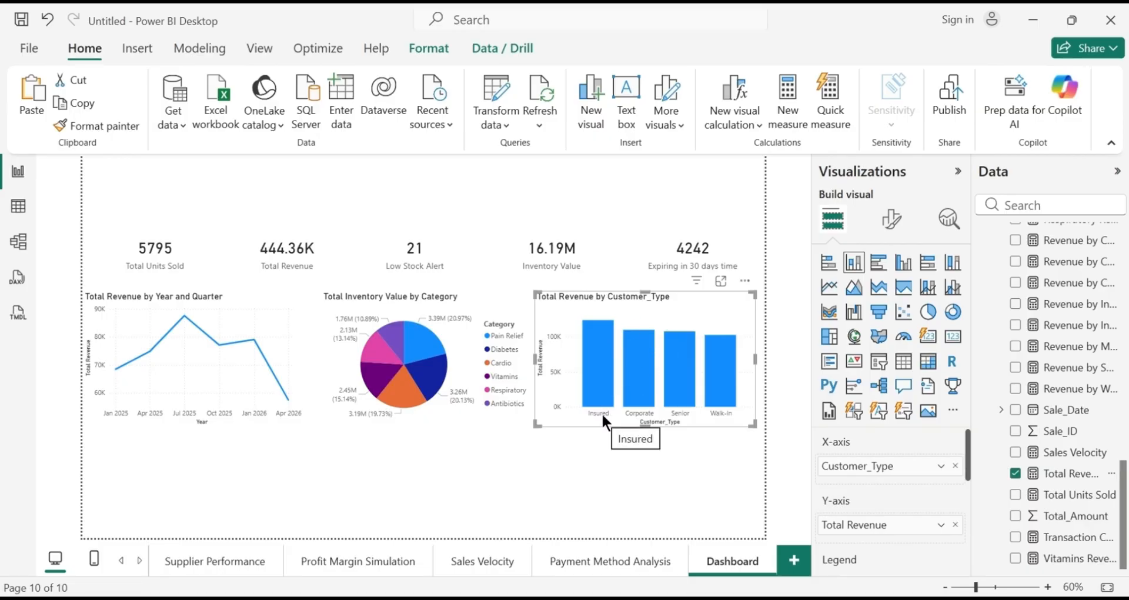
mouse_move(590, 366)
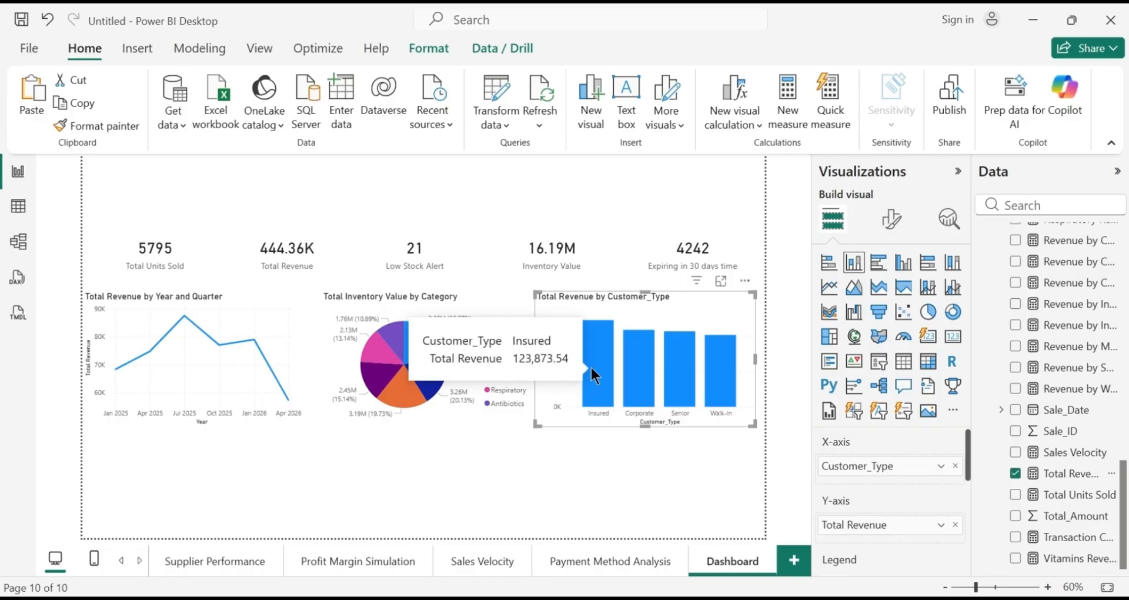
mouse_move(730, 387)
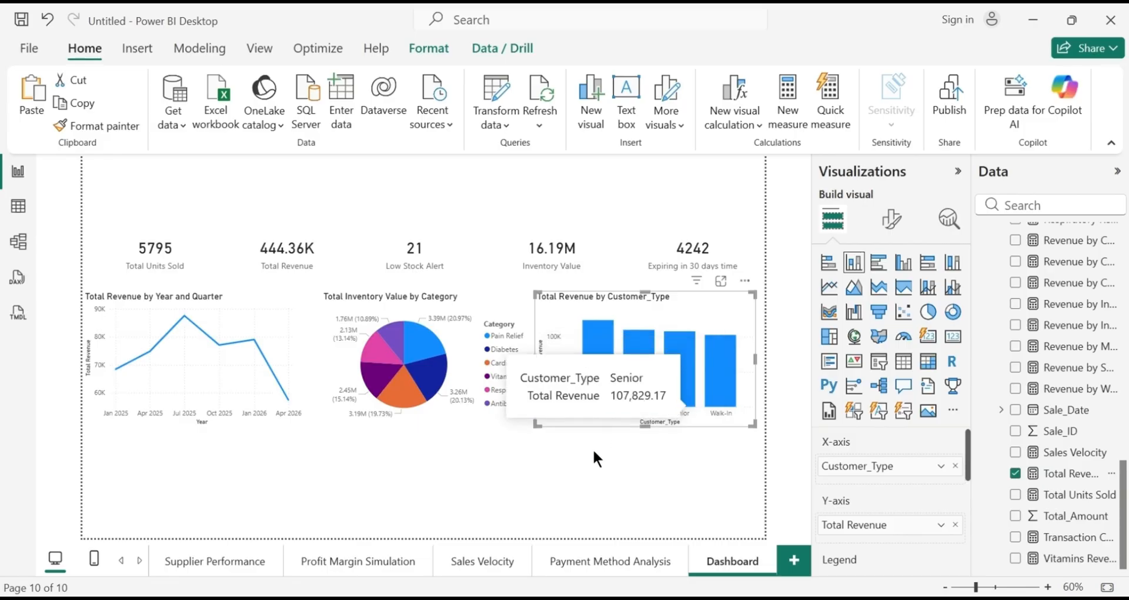
click(210, 478)
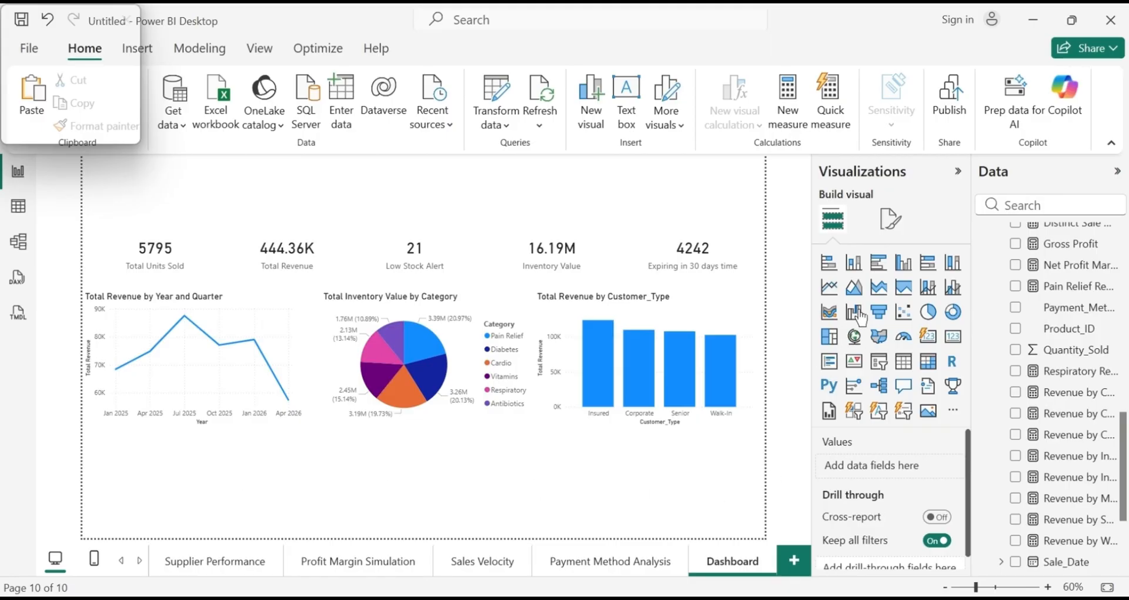
Add a stacked bar chart below the line chart, with Payment_Method on the Y-axis and Total Revenue on the X-axis
click(830, 263)
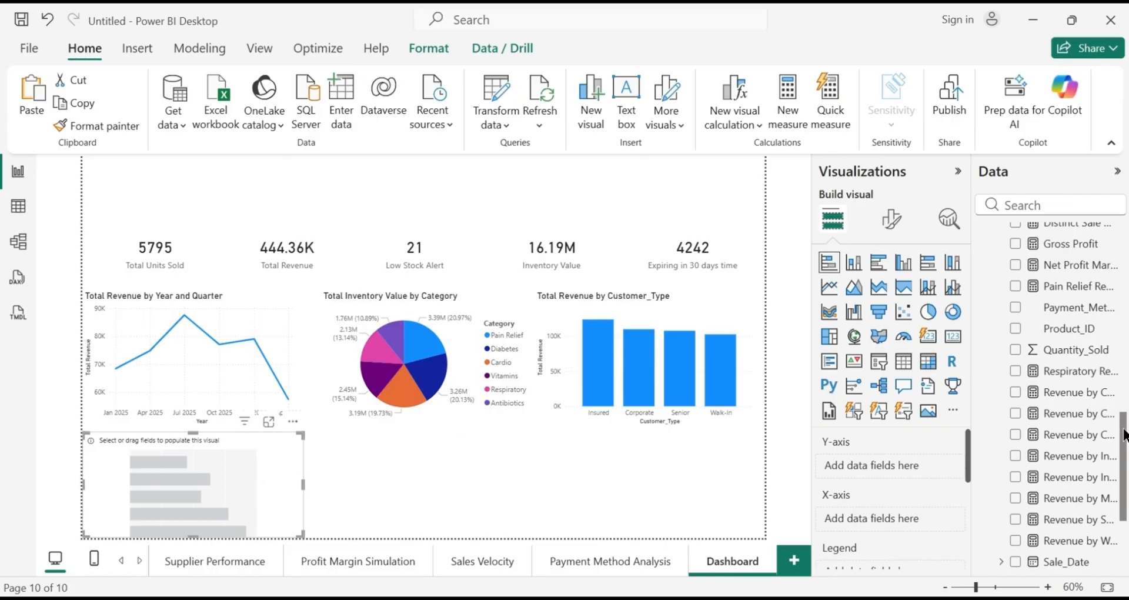
drag(1125, 435, 977, 309)
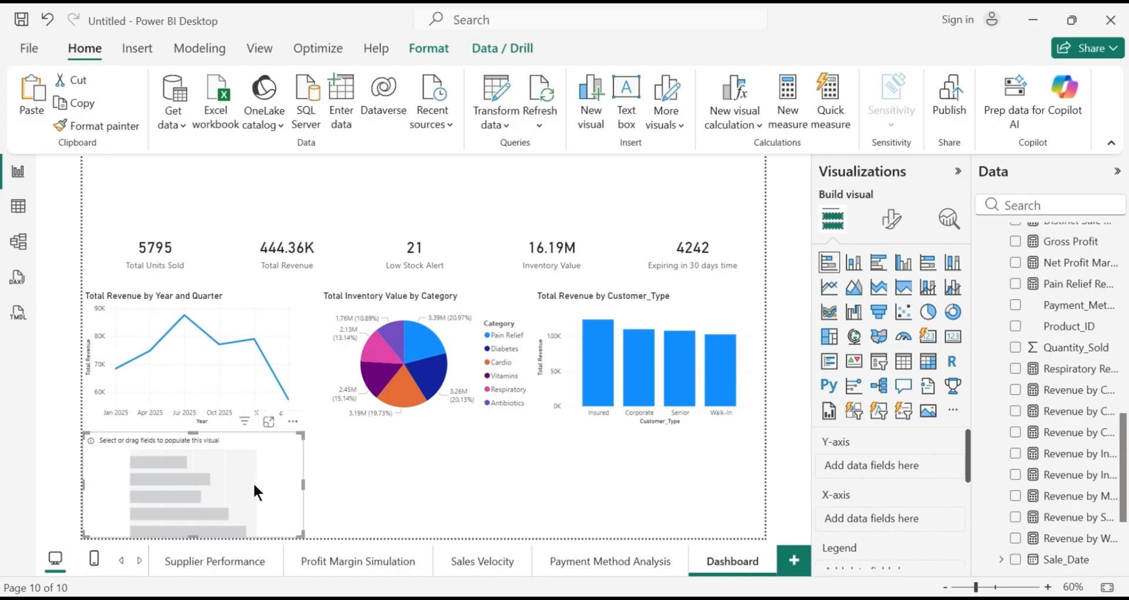
click(1016, 306)
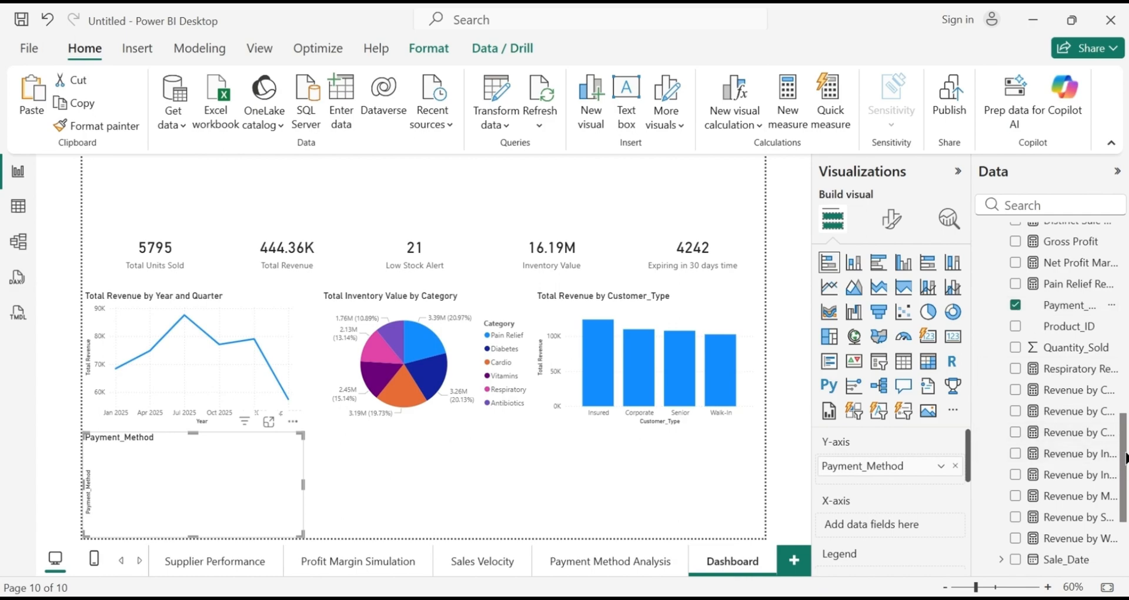
drag(1125, 464, 1125, 532)
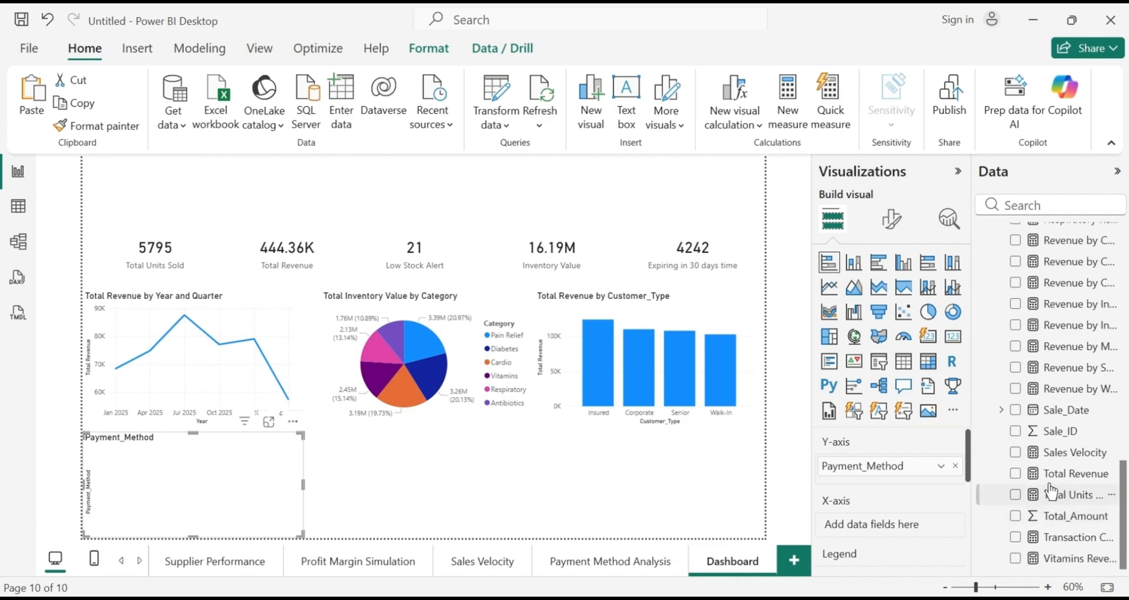
click(1016, 475)
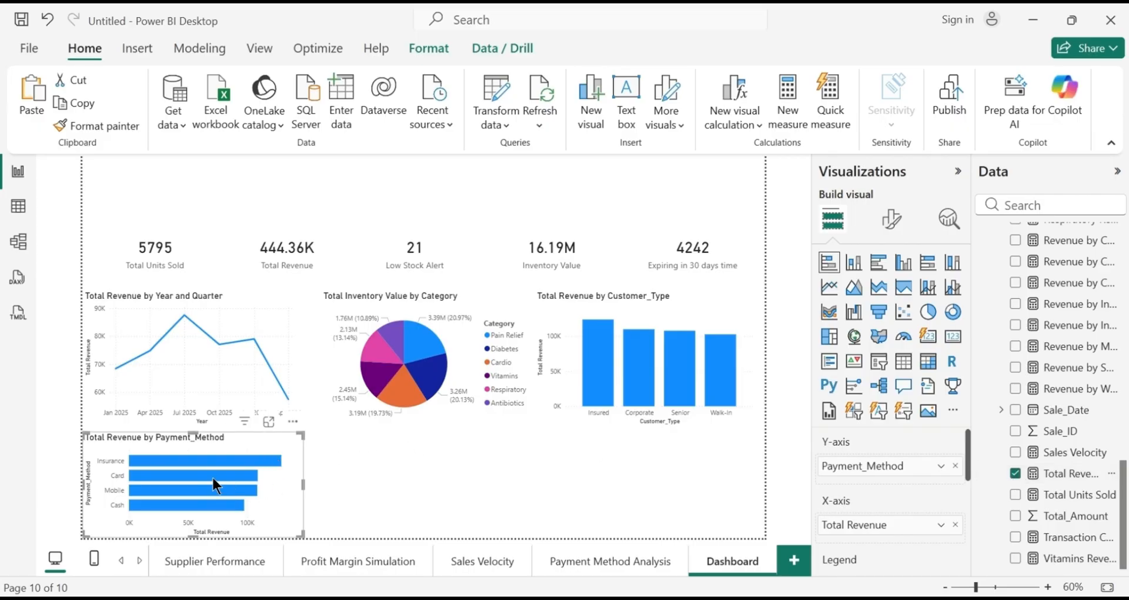
mouse_move(171, 462)
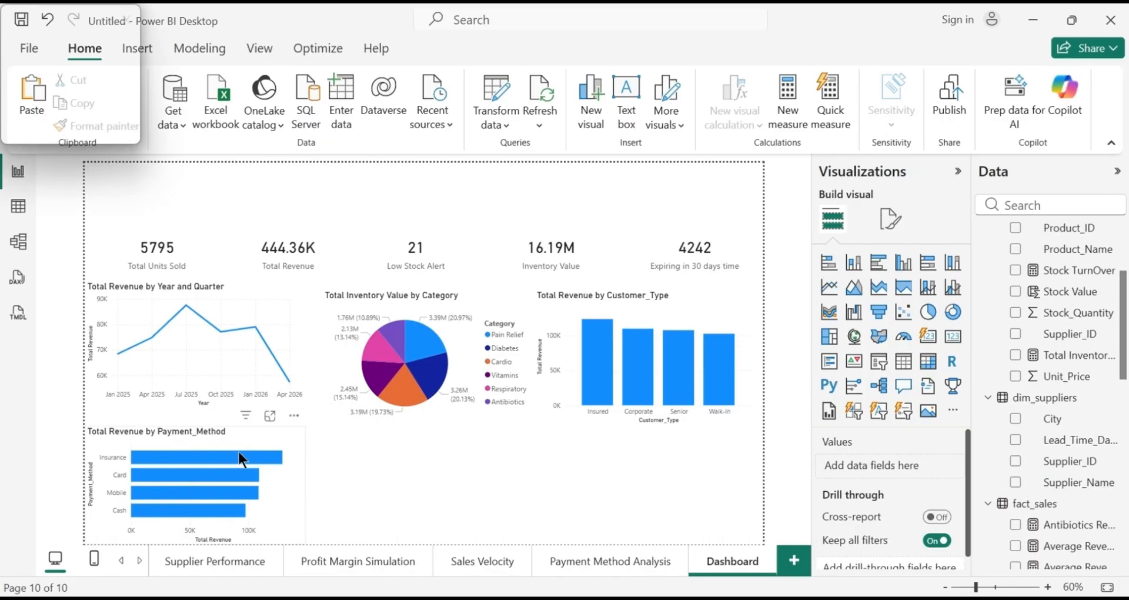
mouse_move(220, 454)
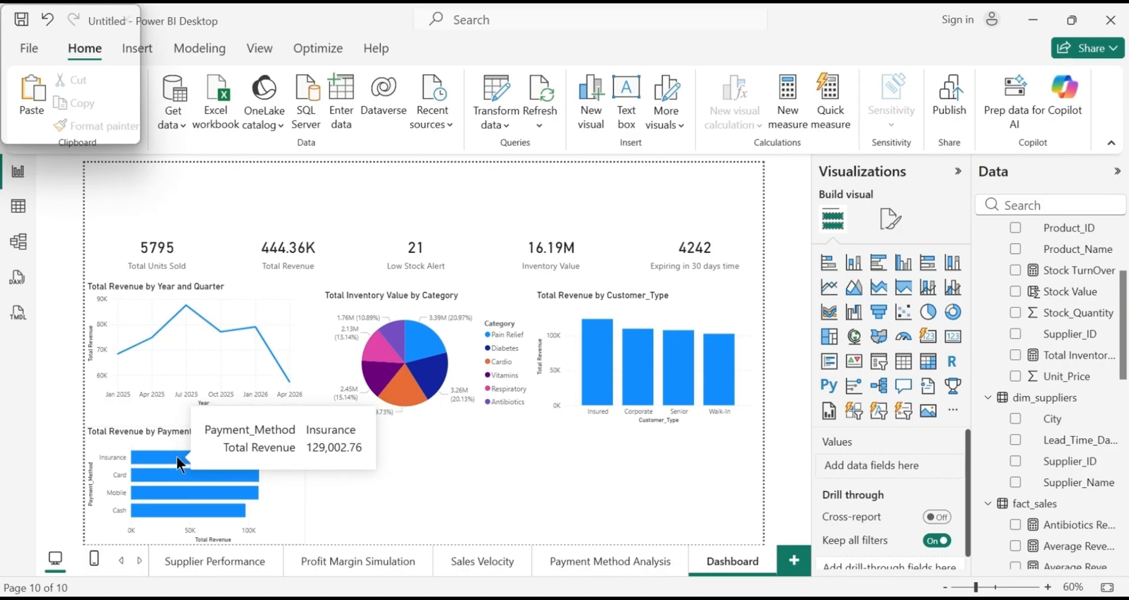
mouse_move(200, 506)
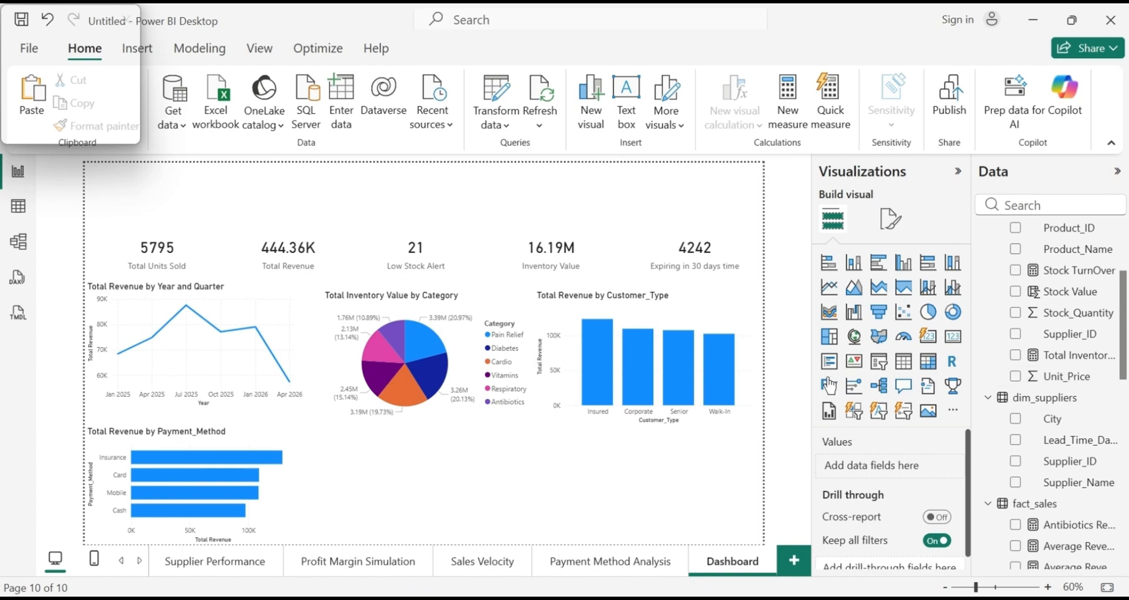
Add a donut chart below the Customer_Type column chart, with City as its legend and the average of Lead_Time_Days as its values
click(952, 318)
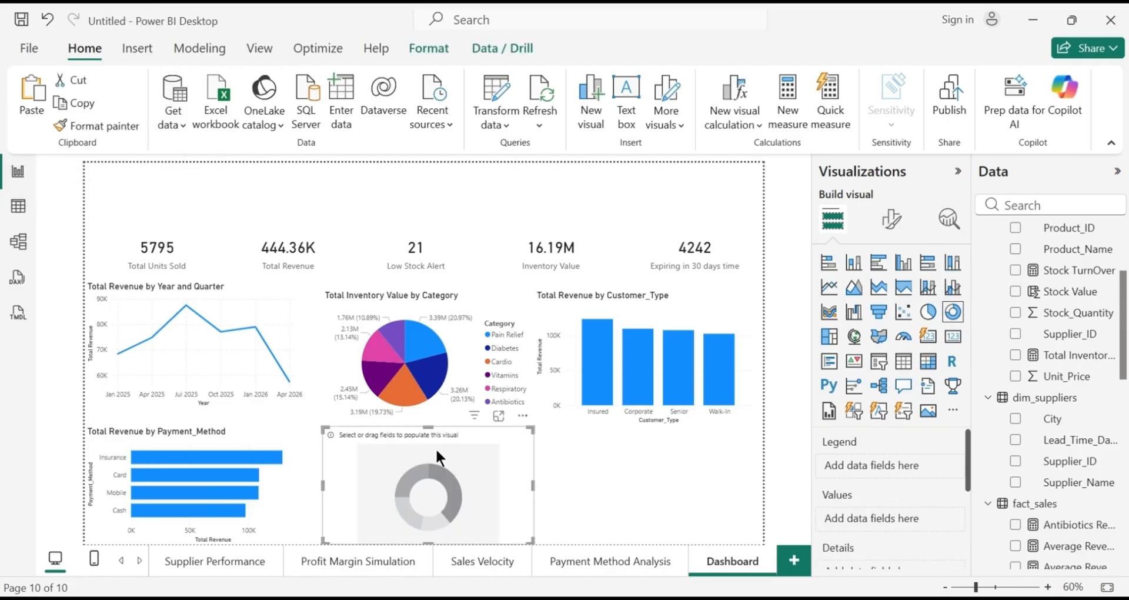
drag(436, 447, 687, 436)
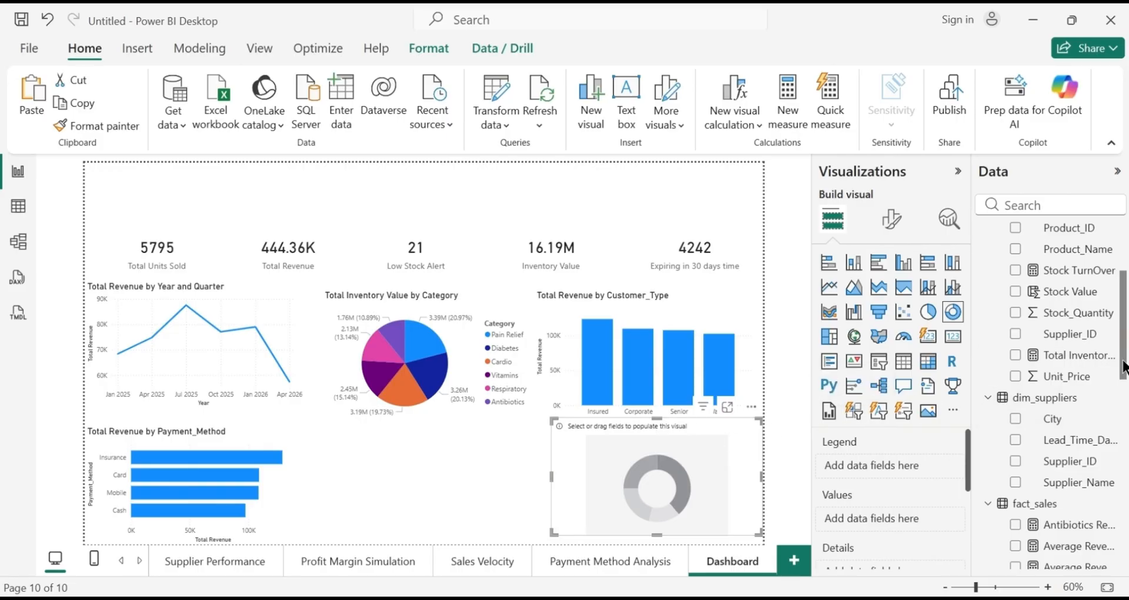
drag(1124, 368, 1123, 384)
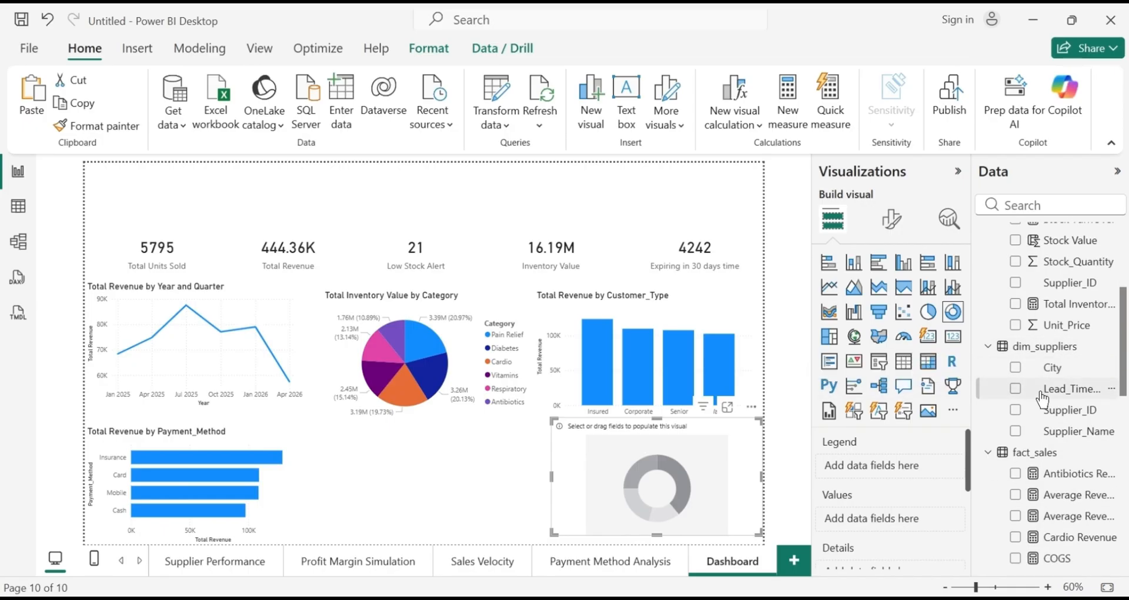
click(1016, 367)
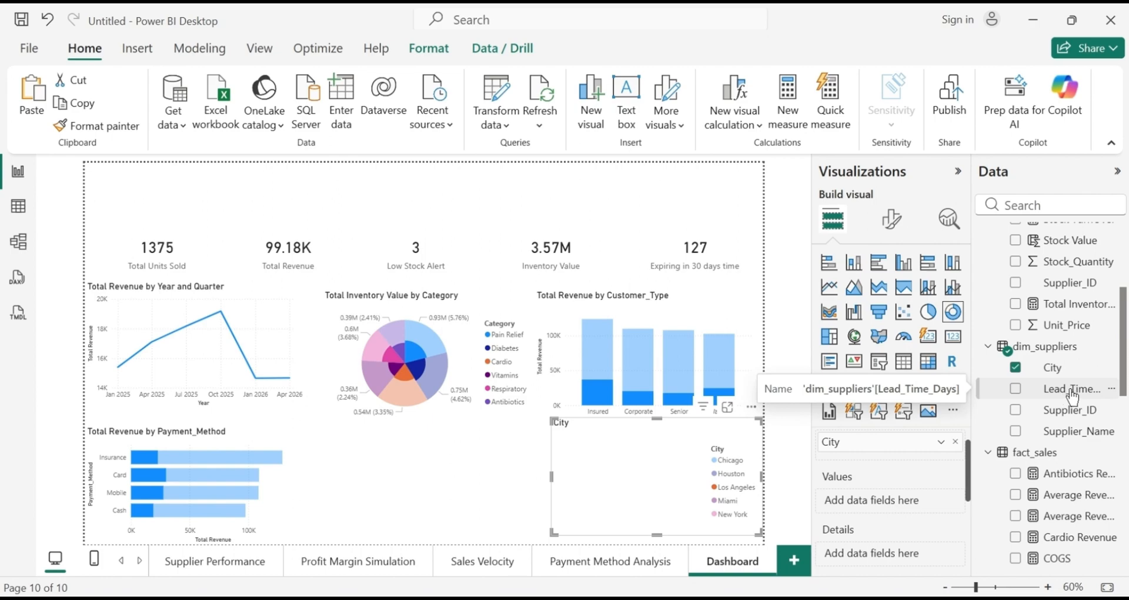
drag(1075, 397, 906, 504)
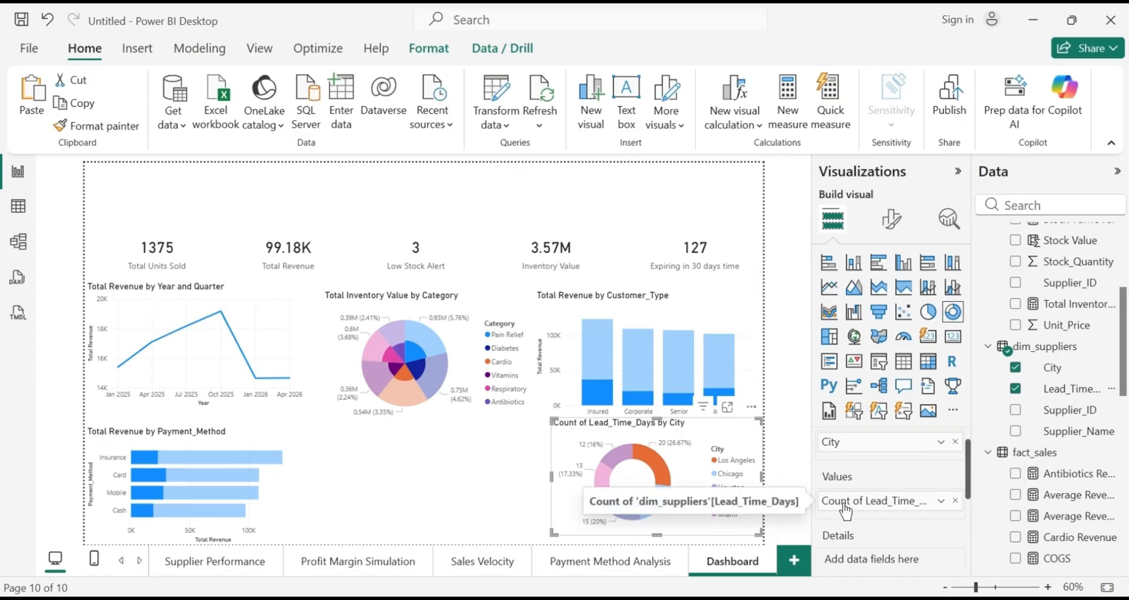
click(940, 502)
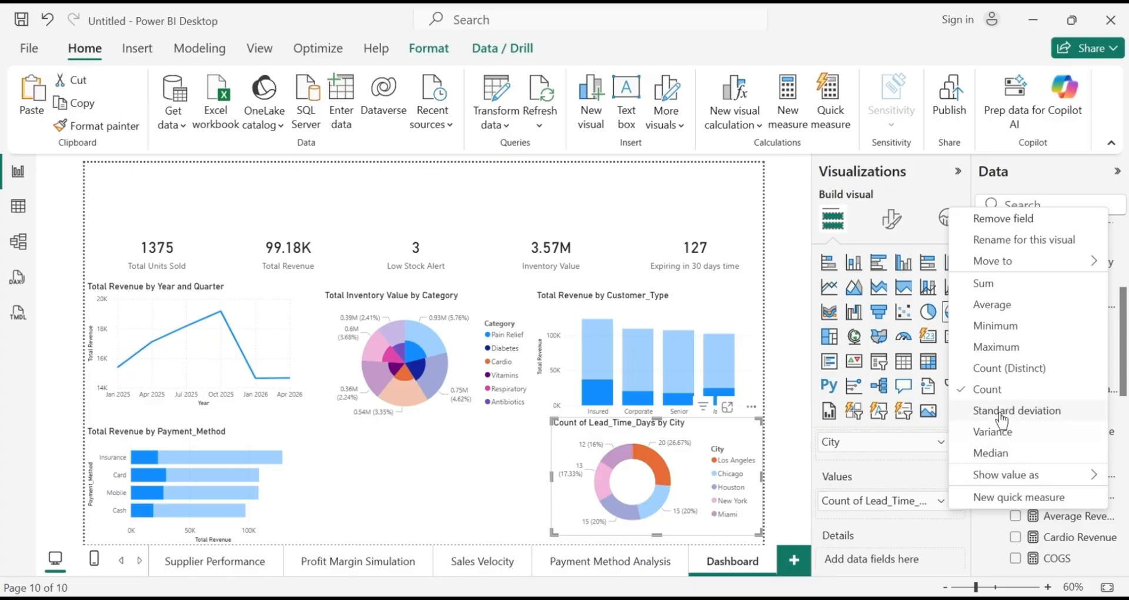
click(1000, 306)
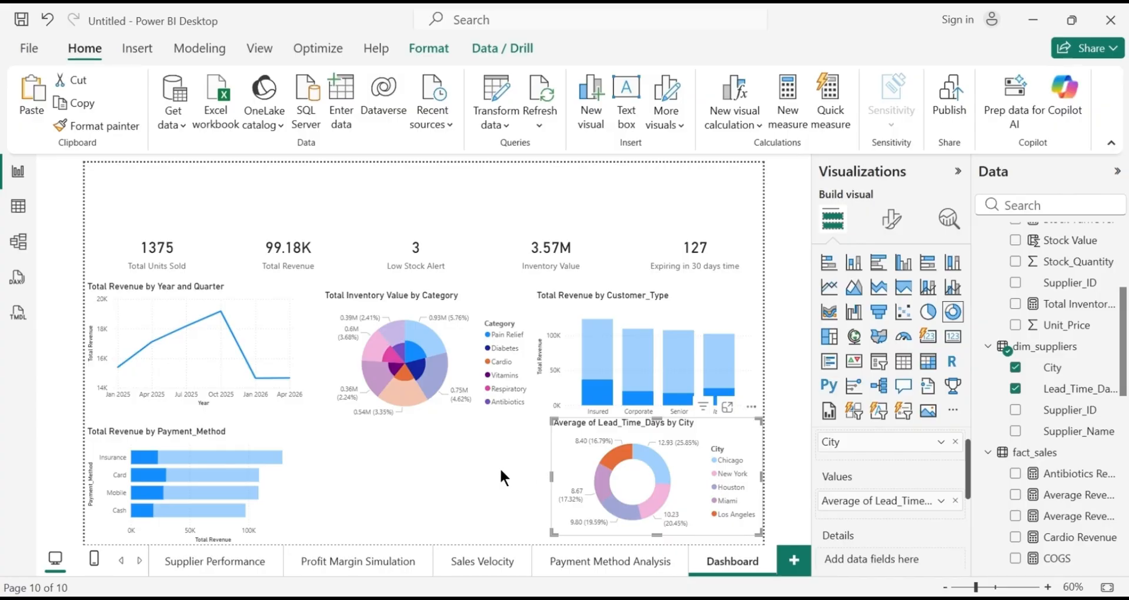
Move the Customer_Type column chart into the gap between the Payment_Method bar chart and the donut chart, and shift the pie chart slightly up and right
click(442, 472)
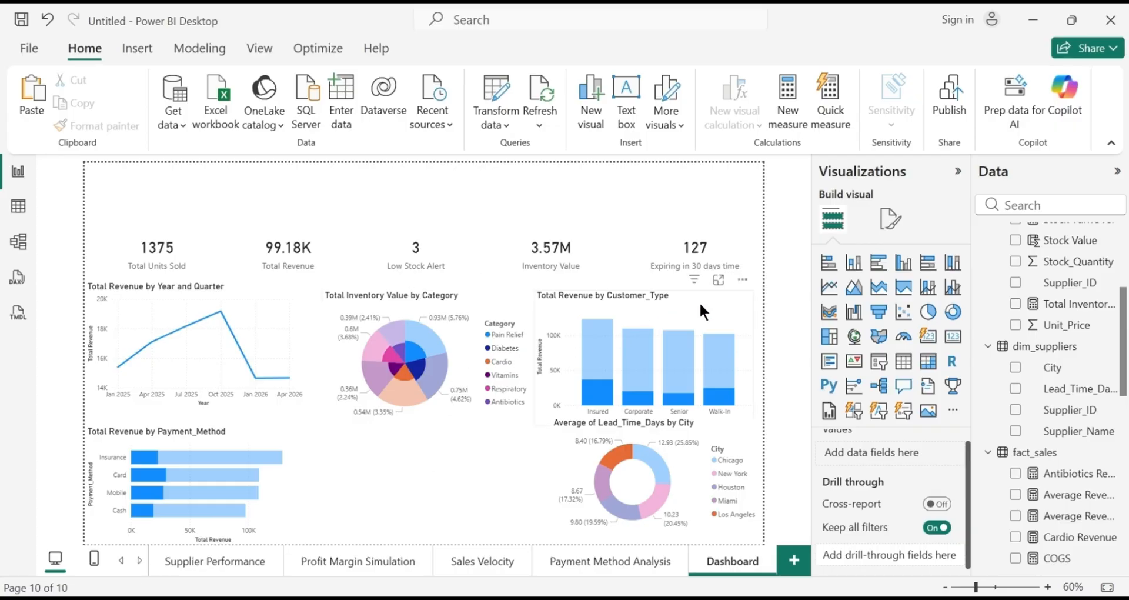
drag(601, 373, 480, 451)
Replace City with Category in the donut chart's legend
click(710, 427)
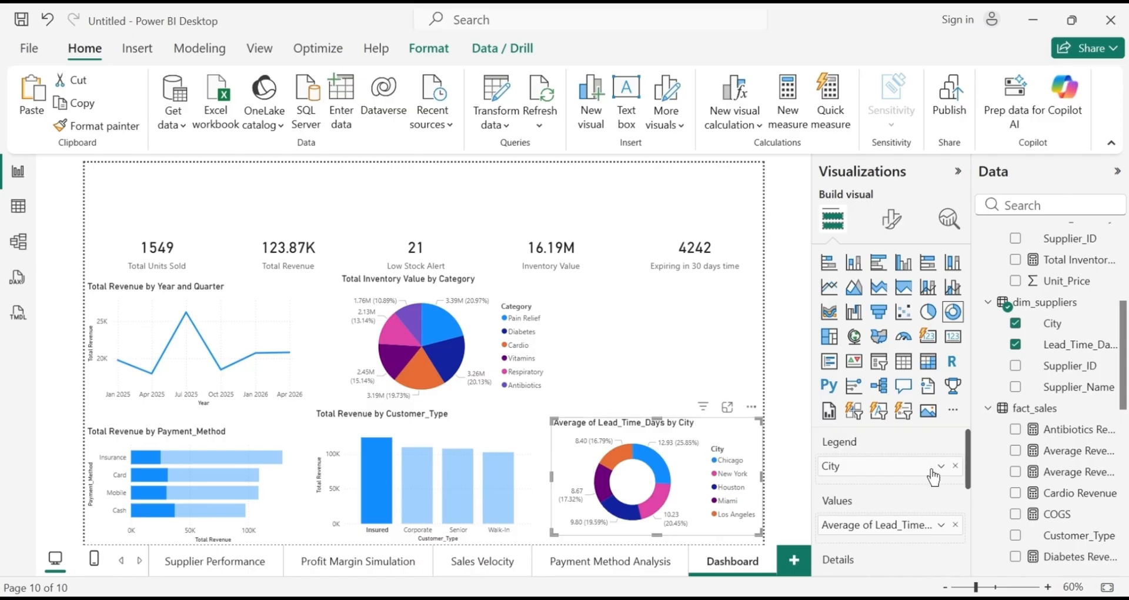
click(955, 466)
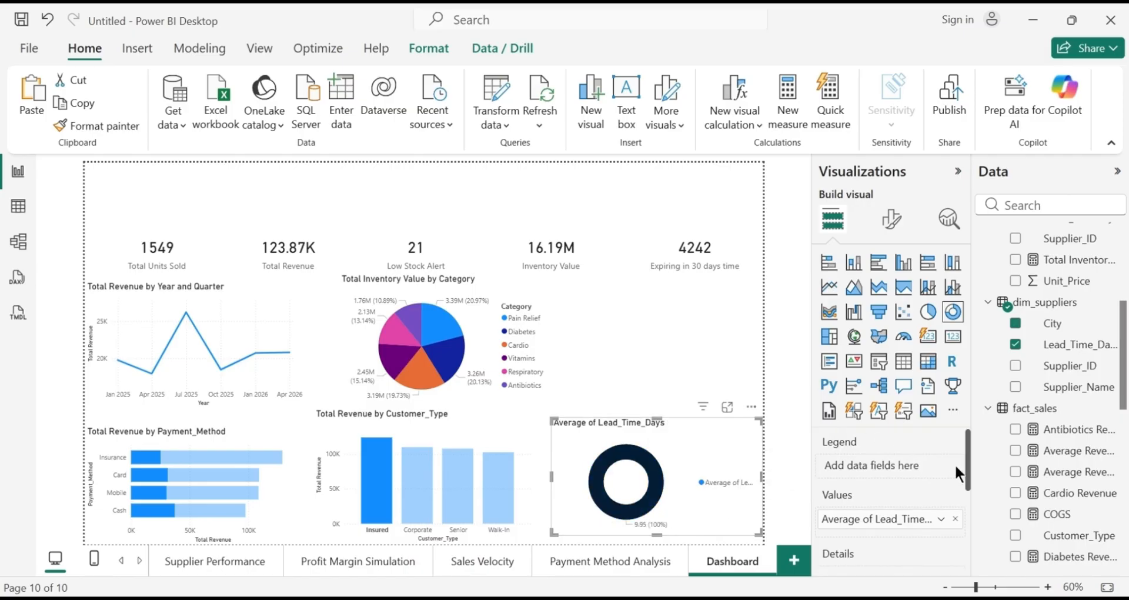
drag(1123, 388, 1122, 308)
drag(1080, 263, 908, 470)
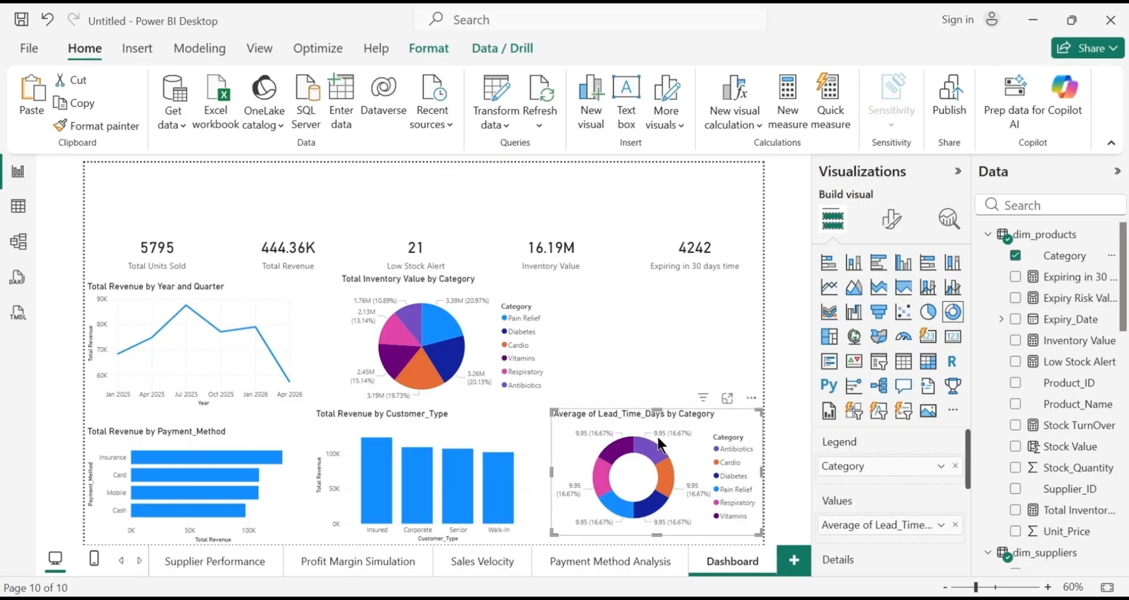
click(578, 344)
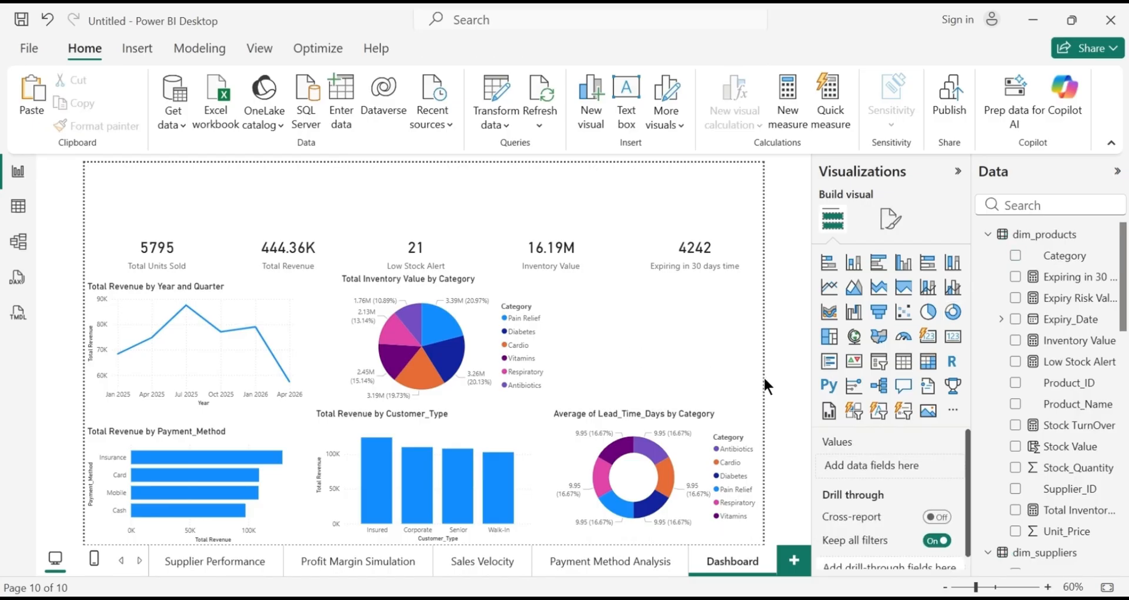
Add a button slicer on Category above the donut chart, sized to fill the space beside the pie chart
click(854, 412)
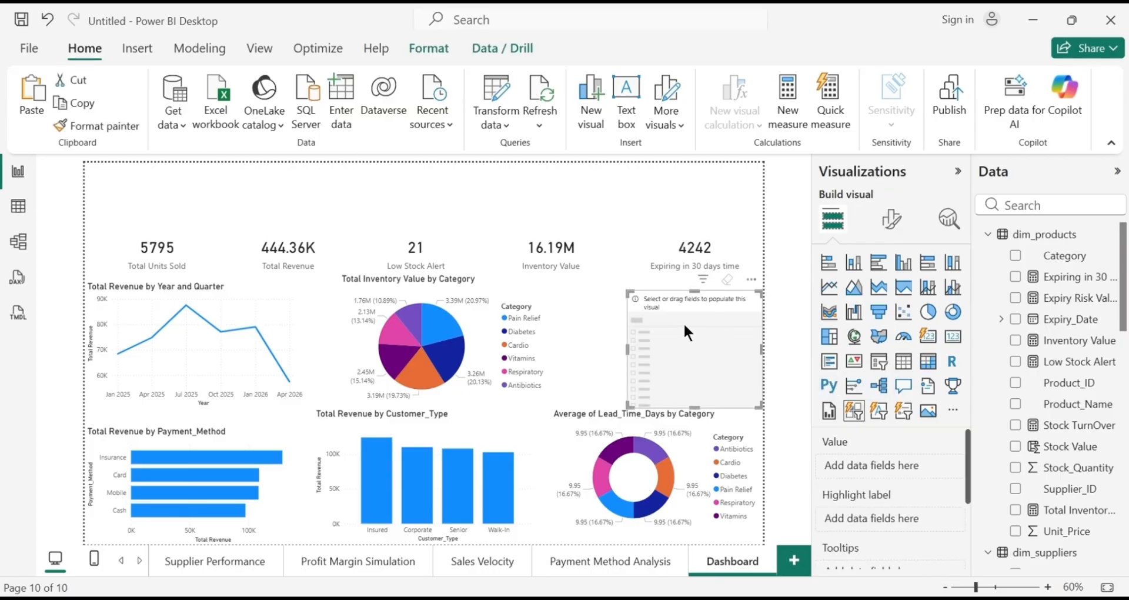
drag(683, 322, 609, 317)
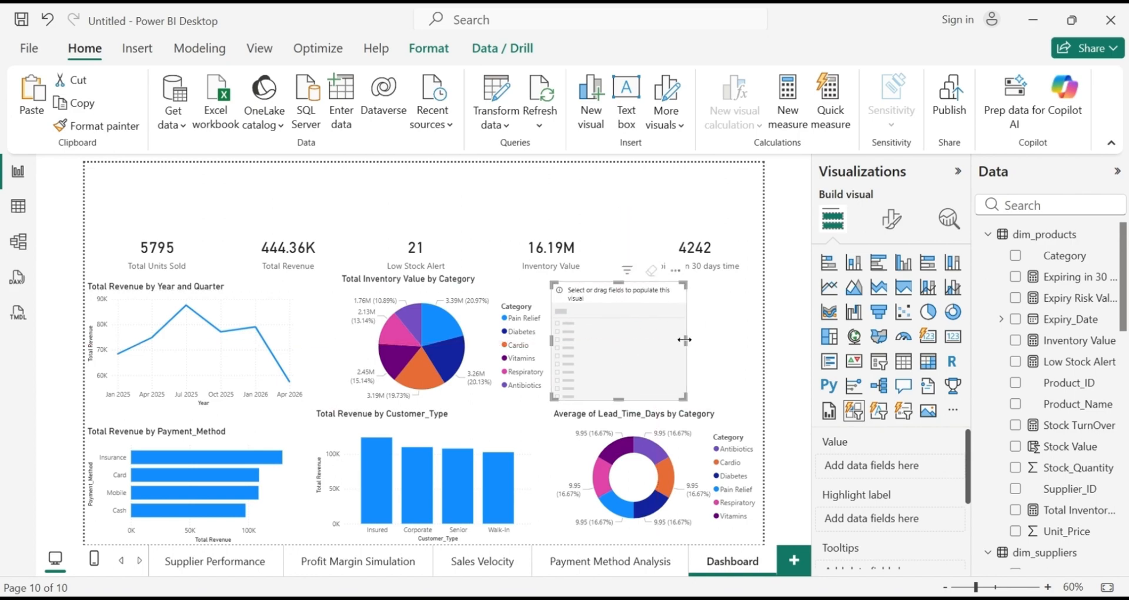
drag(700, 340, 761, 341)
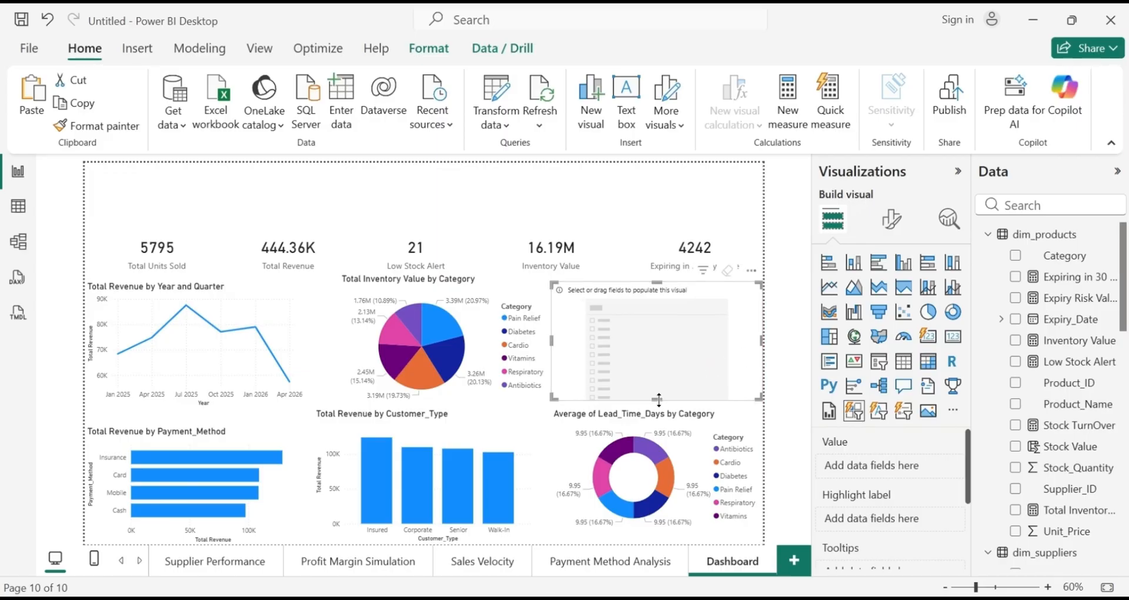
drag(659, 402, 657, 406)
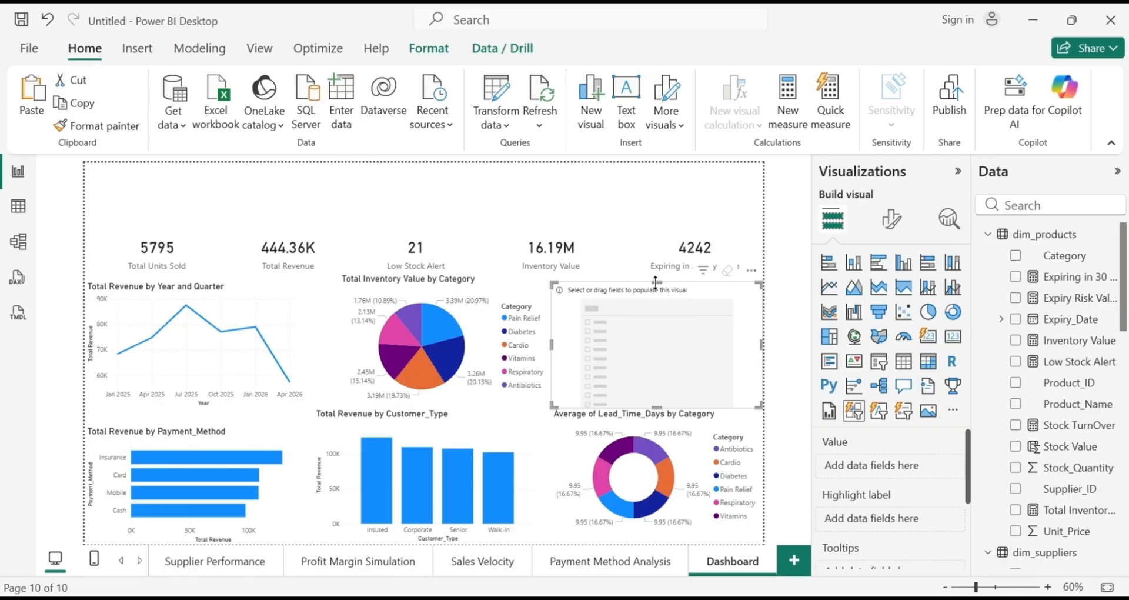
drag(656, 282, 658, 275)
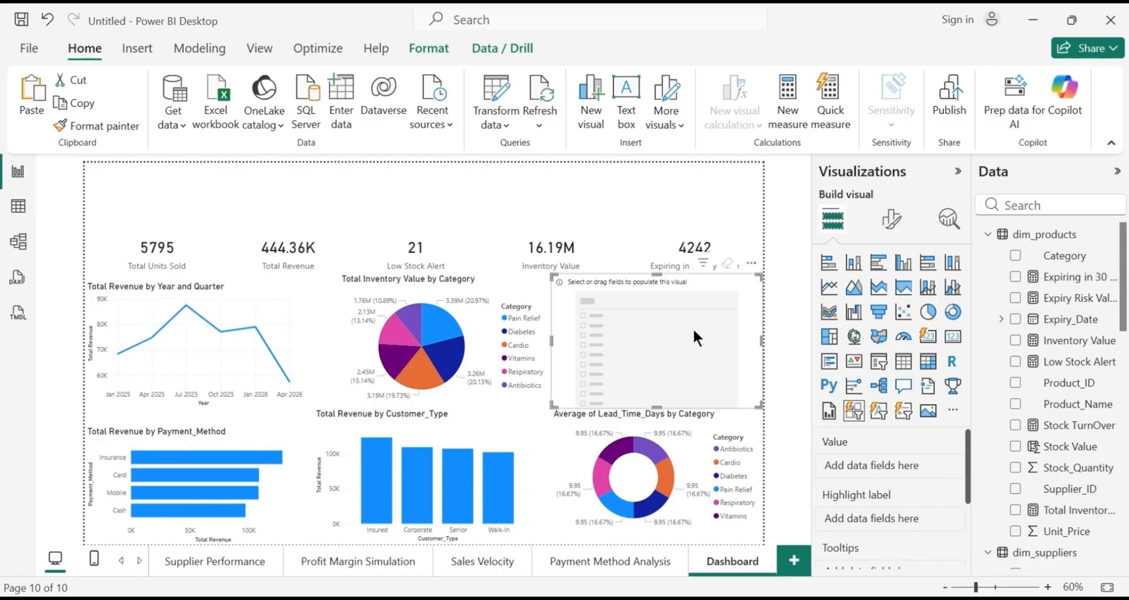
click(1015, 256)
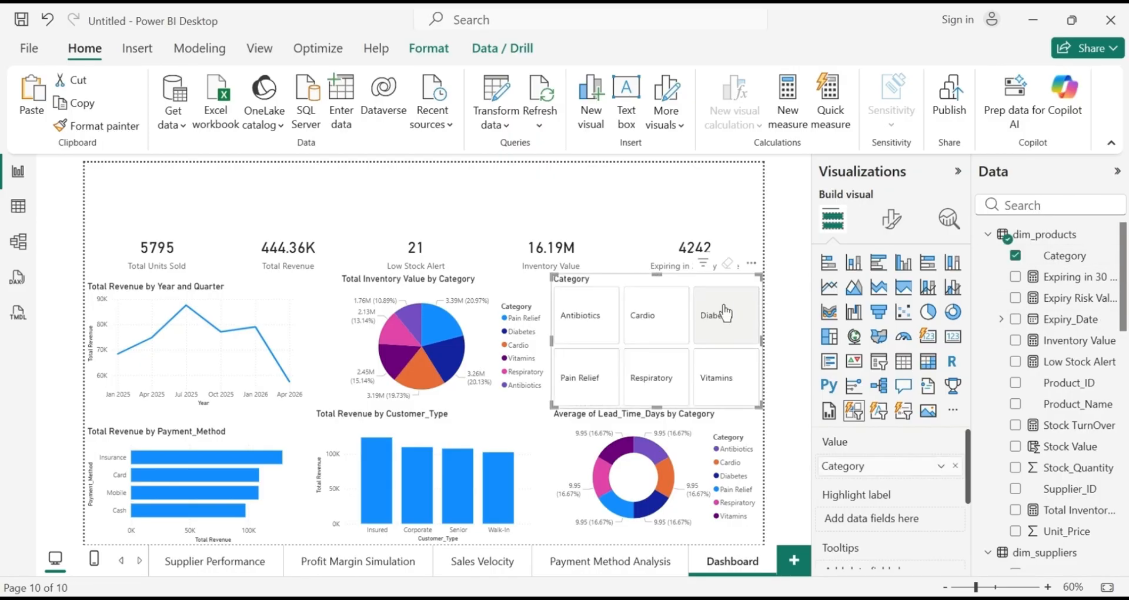
click(534, 203)
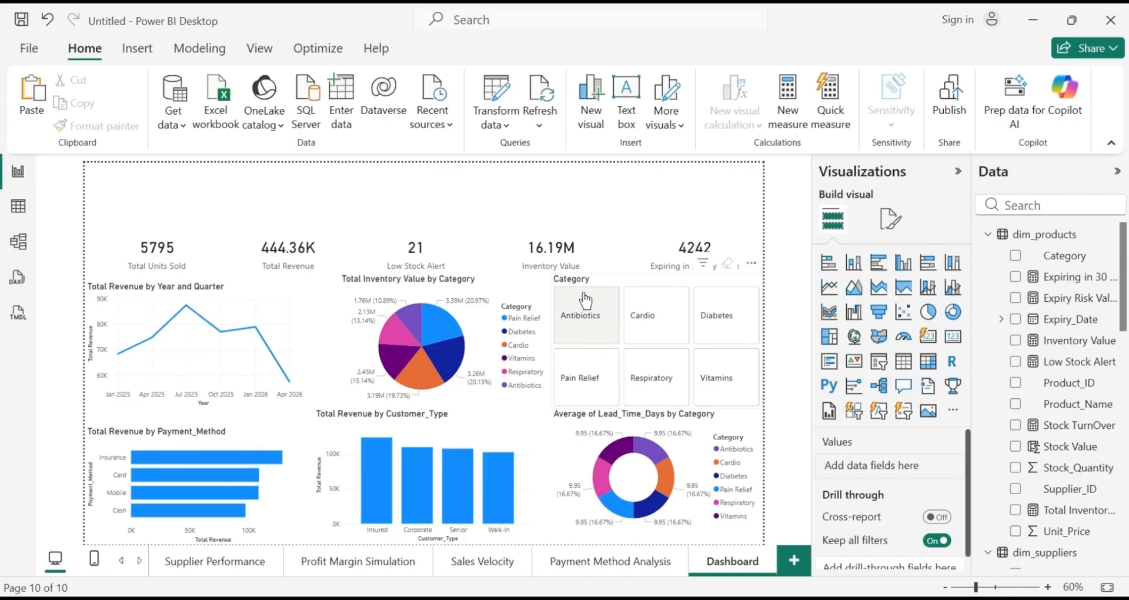
Test the Category slicer by filtering the page on each category from Antibiotics to Vitamins in turn, and clear the selection
click(584, 324)
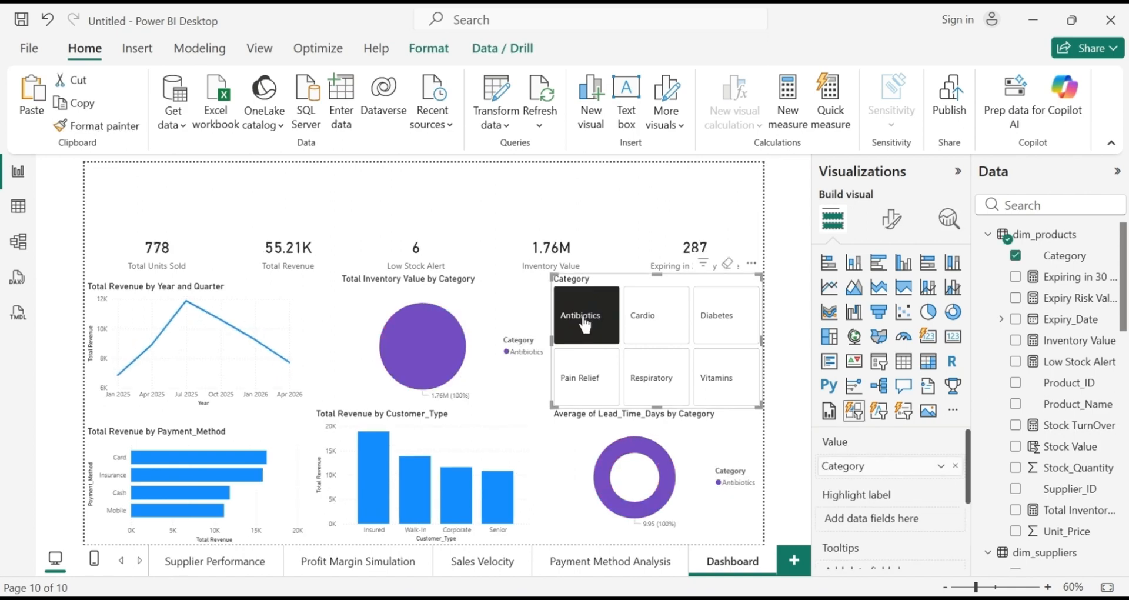
click(656, 330)
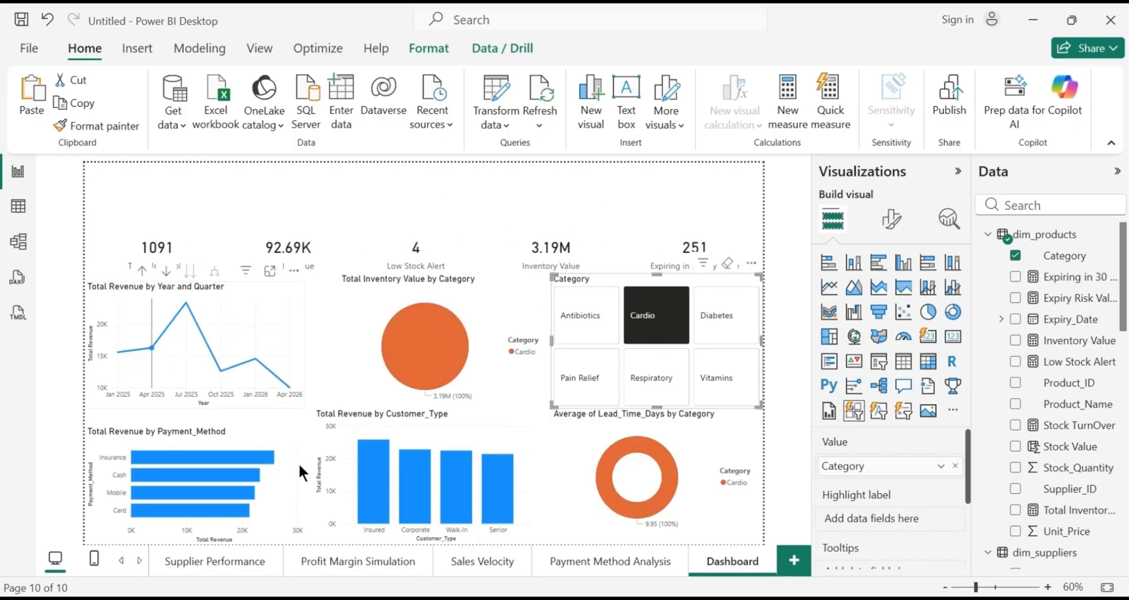
click(726, 320)
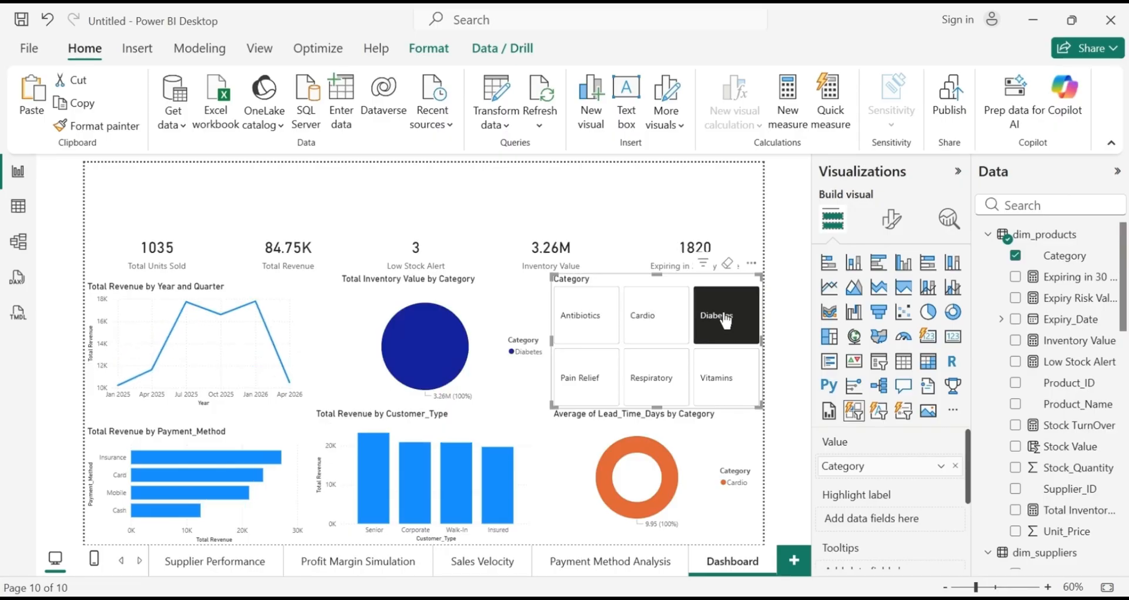
click(589, 379)
click(645, 387)
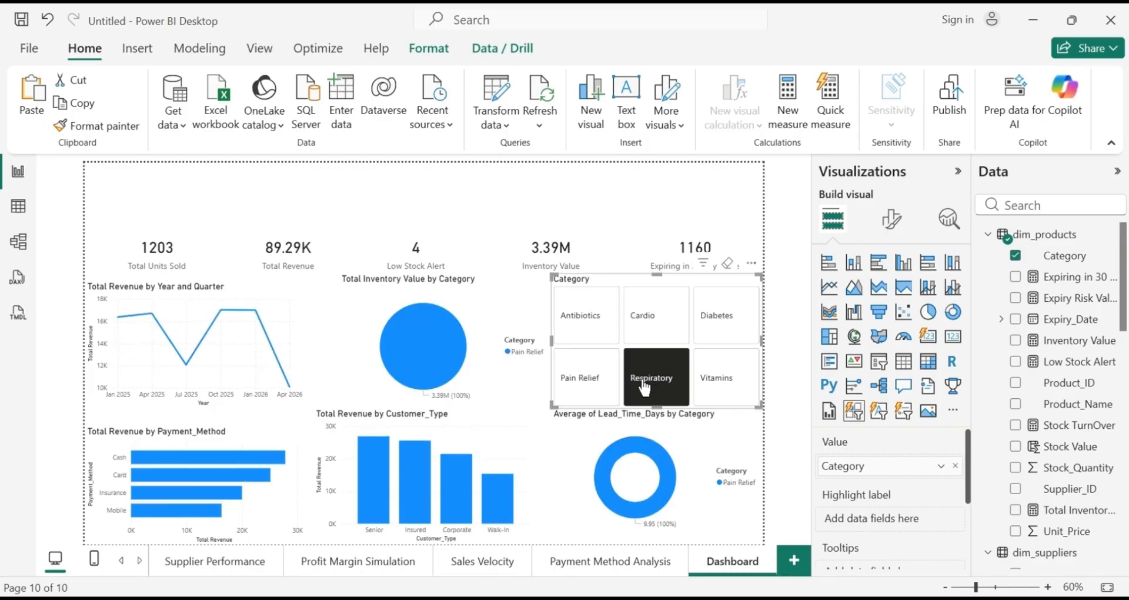
click(721, 383)
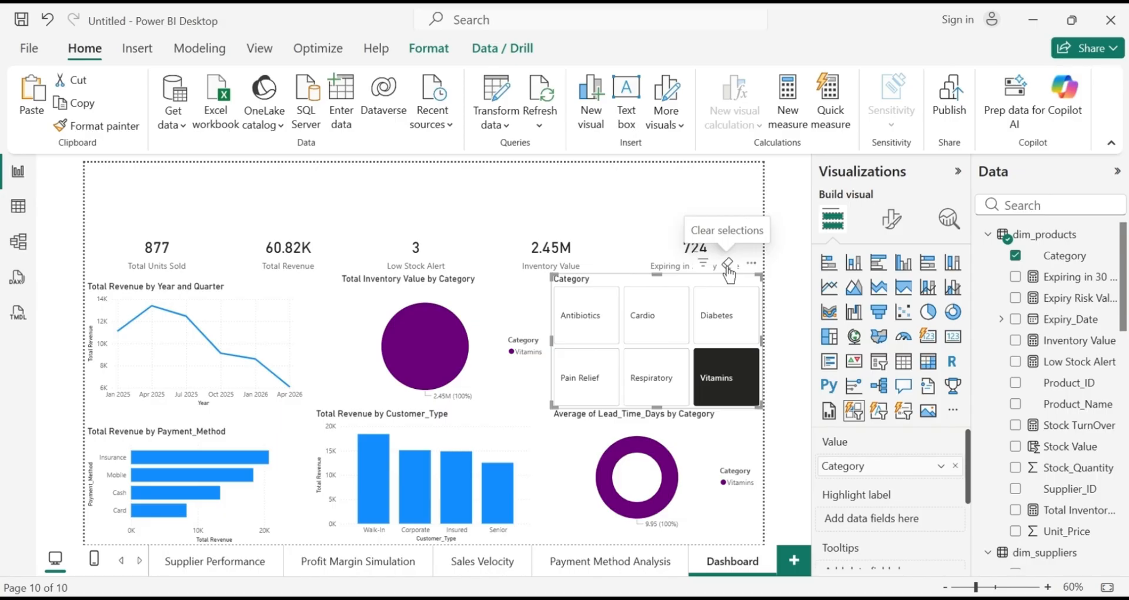
click(728, 268)
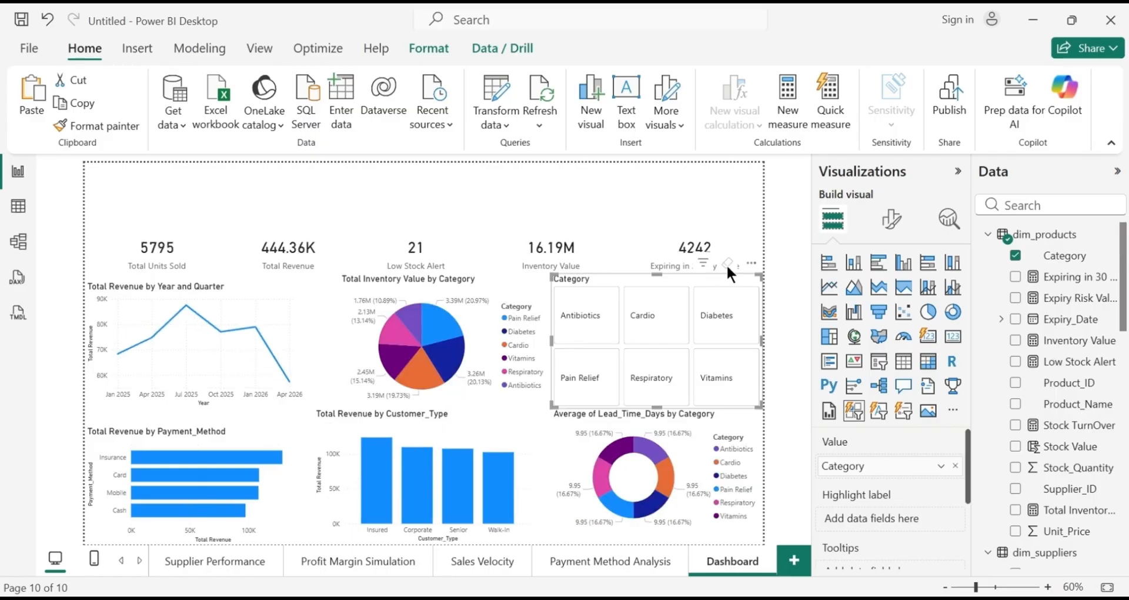
click(495, 198)
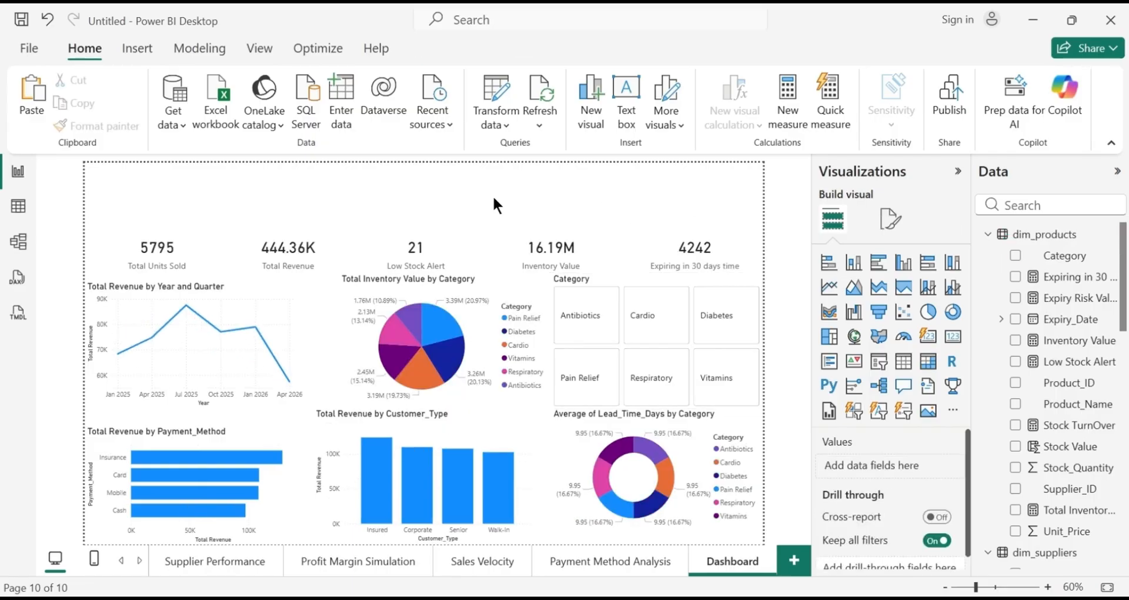
Insert an empty text box above the KPI cards and stretch it across most of the page's width
click(137, 50)
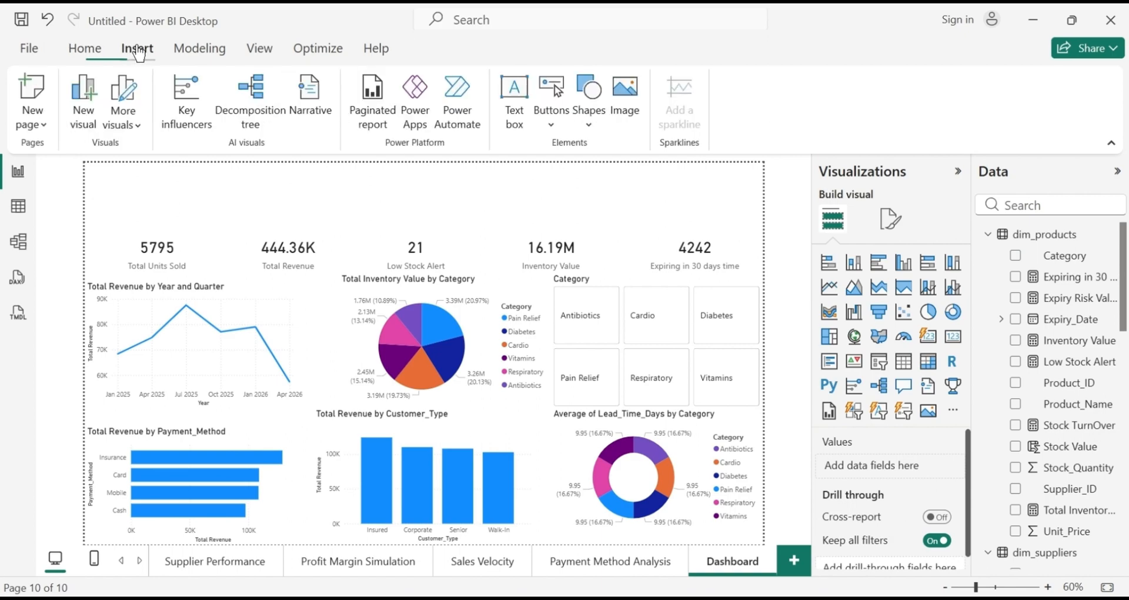
click(83, 49)
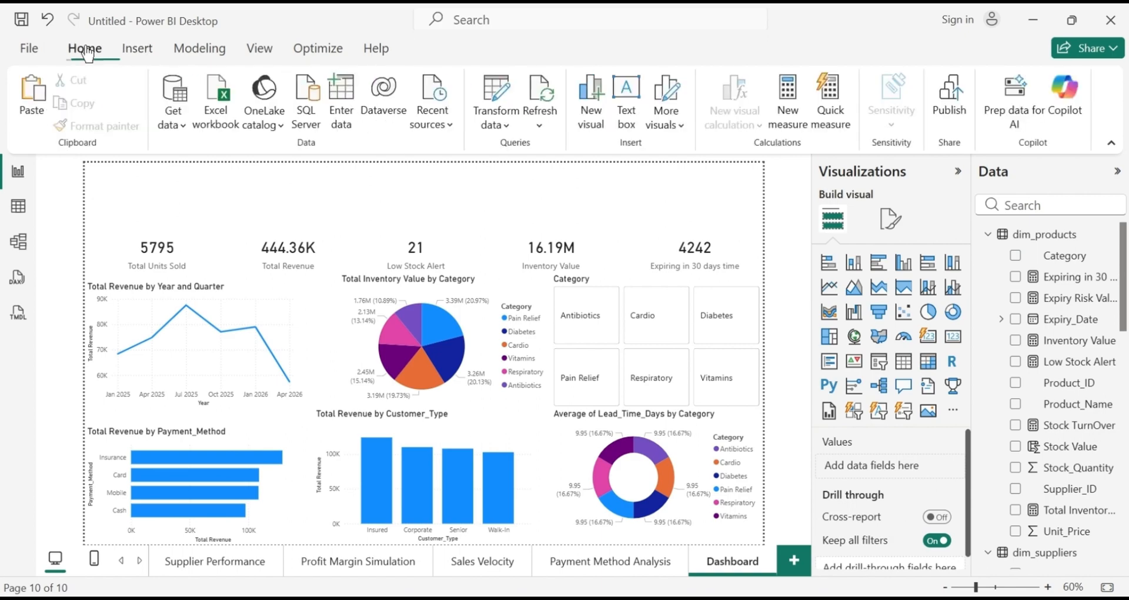
click(134, 50)
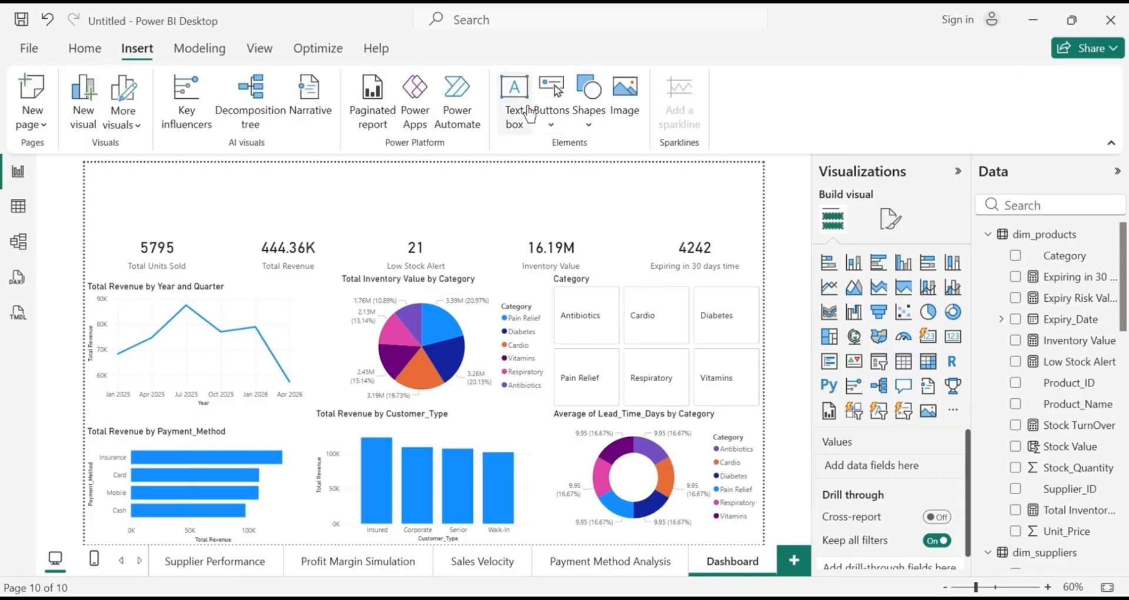
click(521, 102)
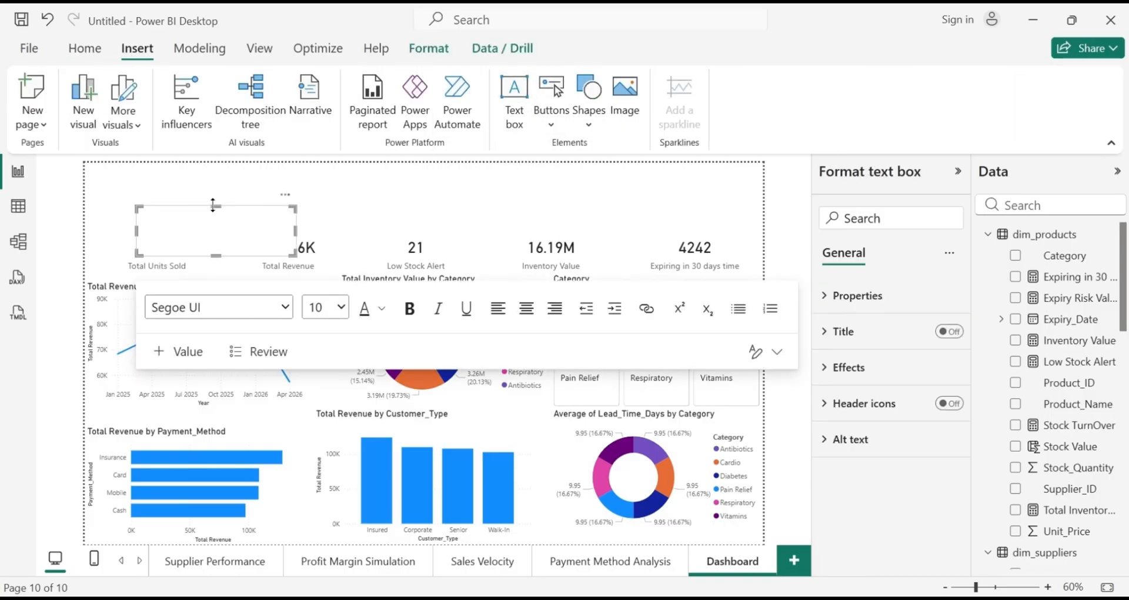
drag(215, 206, 210, 146)
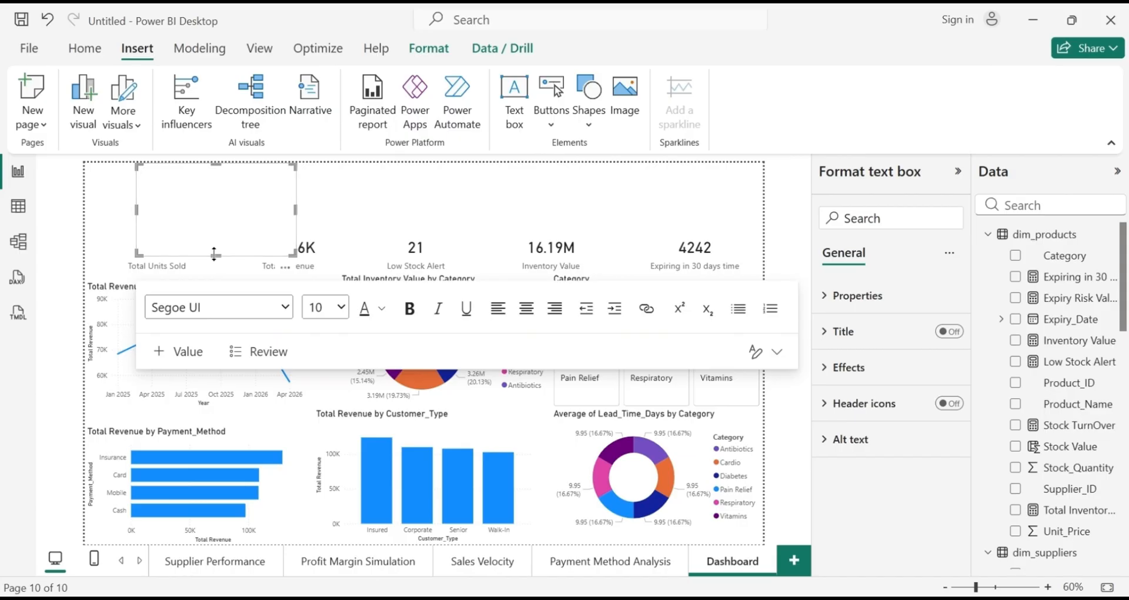
drag(214, 255, 245, 214)
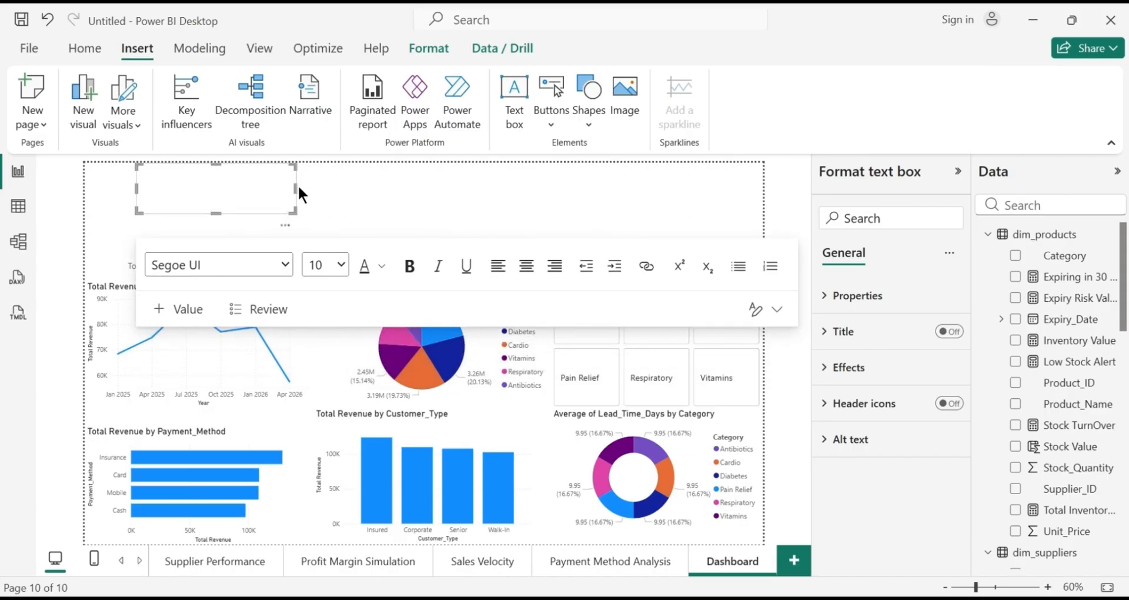
drag(297, 188, 763, 187)
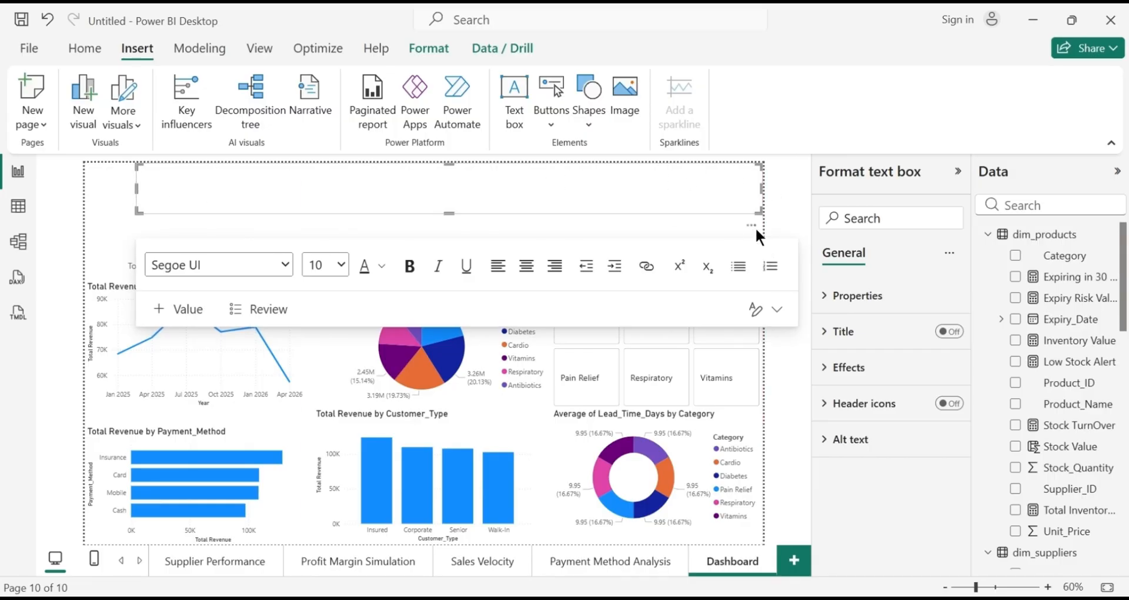
drag(761, 188, 739, 188)
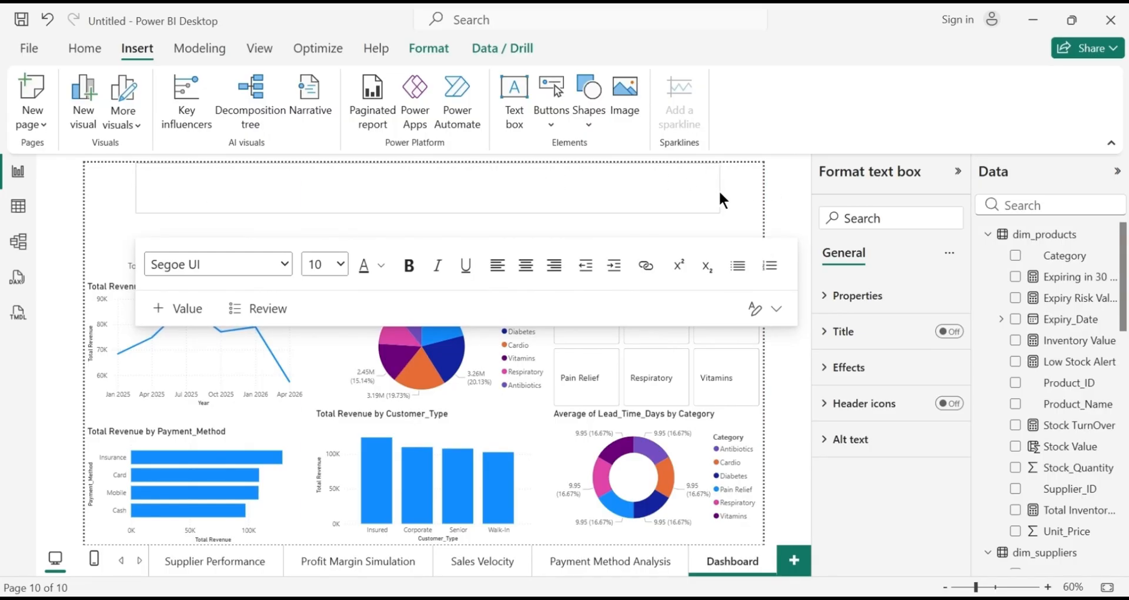
drag(718, 193, 718, 192)
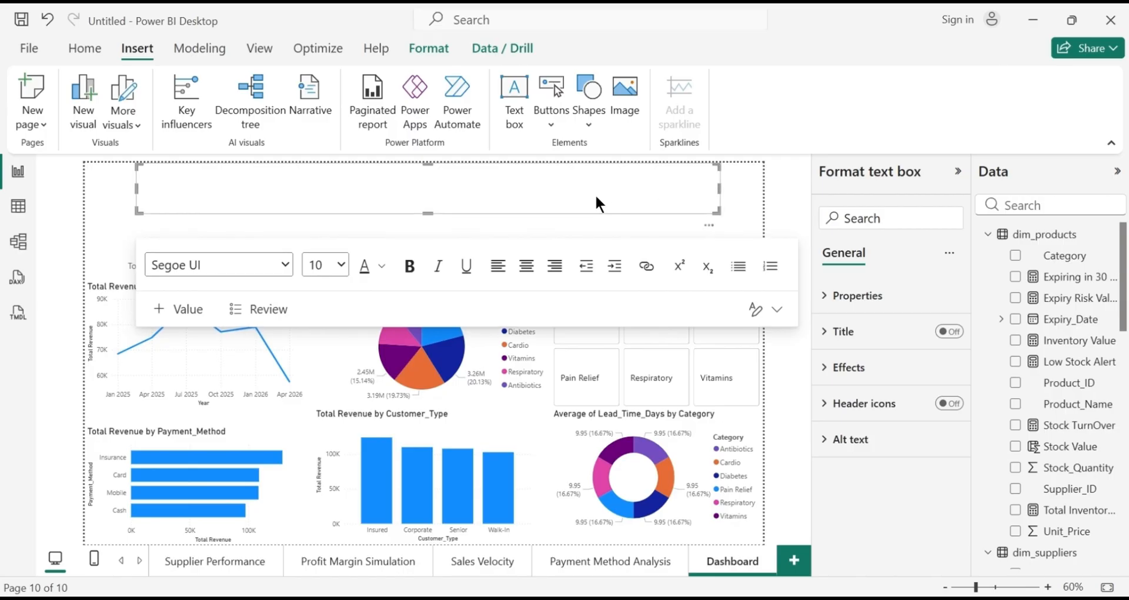
Enter the dashboard title PHARMACY STORE PROJECT in the empty text box above the KPI cards
click(420, 186)
text(RMACY STORE )
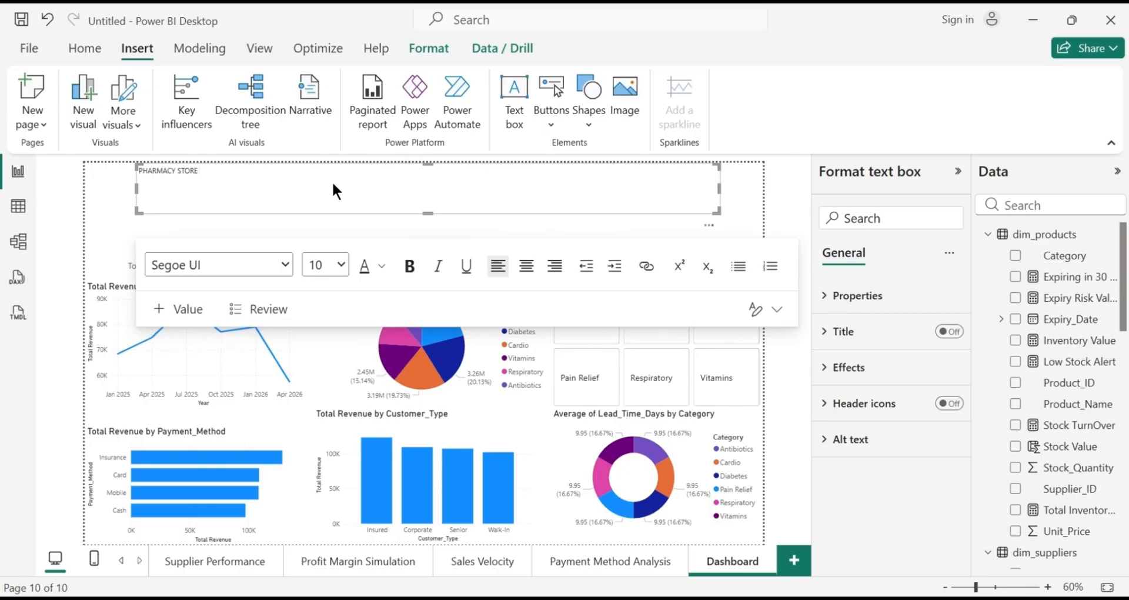
text(PROJECT)
Format the dashboard title as bold, size 18 and centered
drag(231, 170, 136, 171)
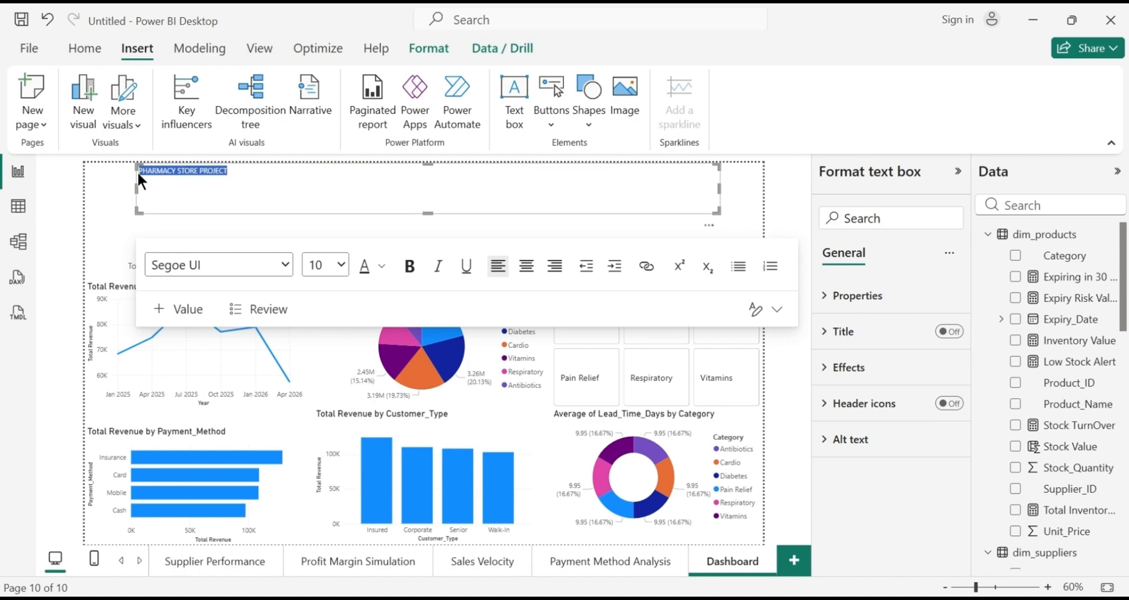
click(409, 268)
click(340, 266)
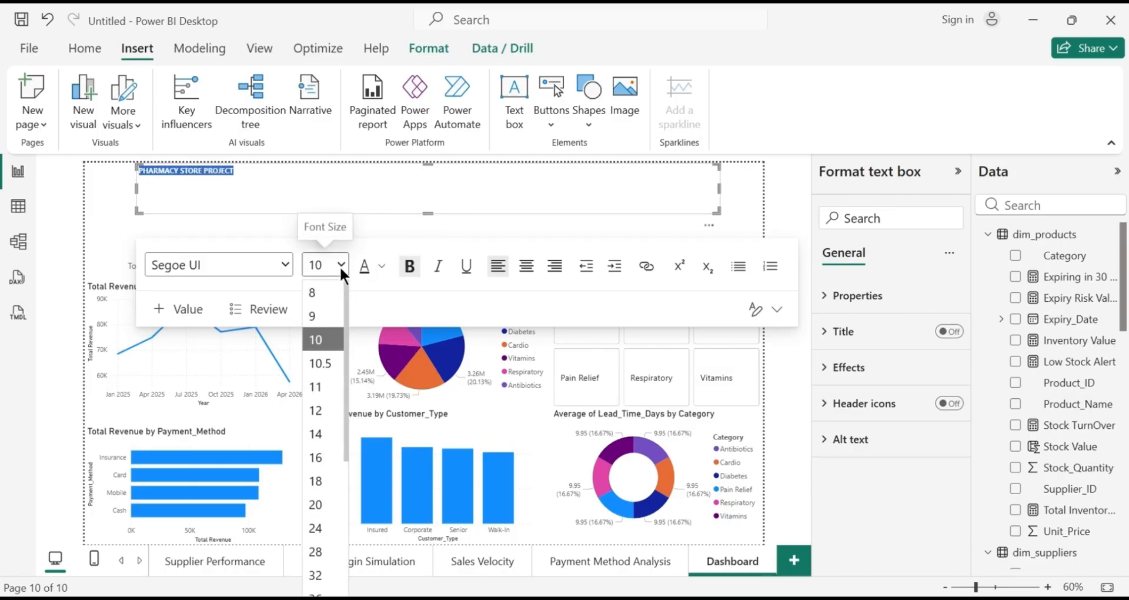
click(323, 480)
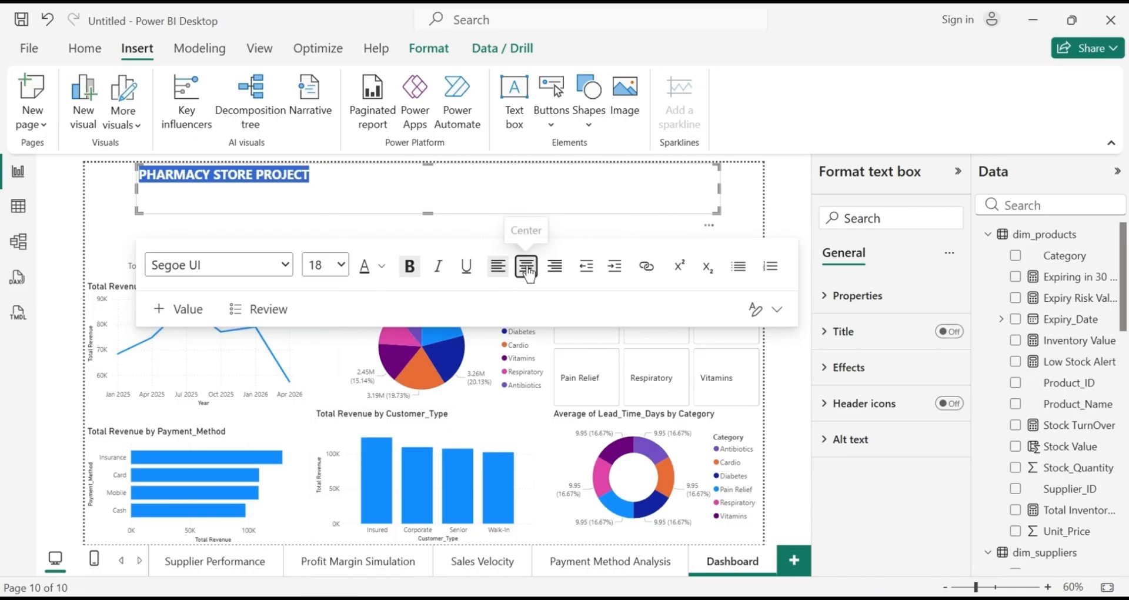
click(527, 270)
Add a blank line before the title text and reduce the text box's height slightly from its lower edge
click(346, 175)
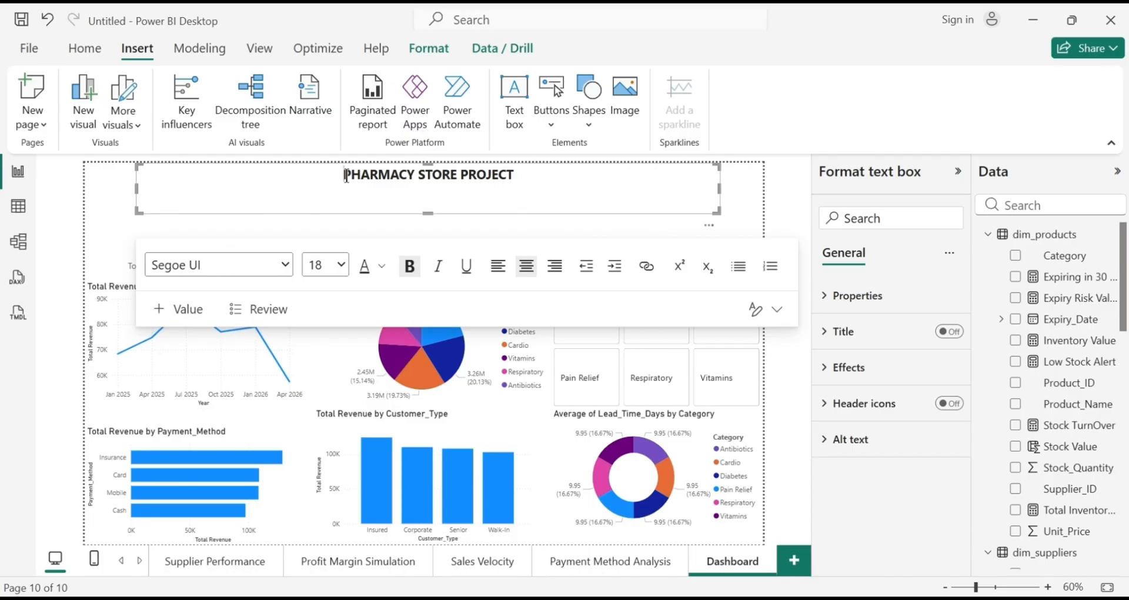
key(Return)
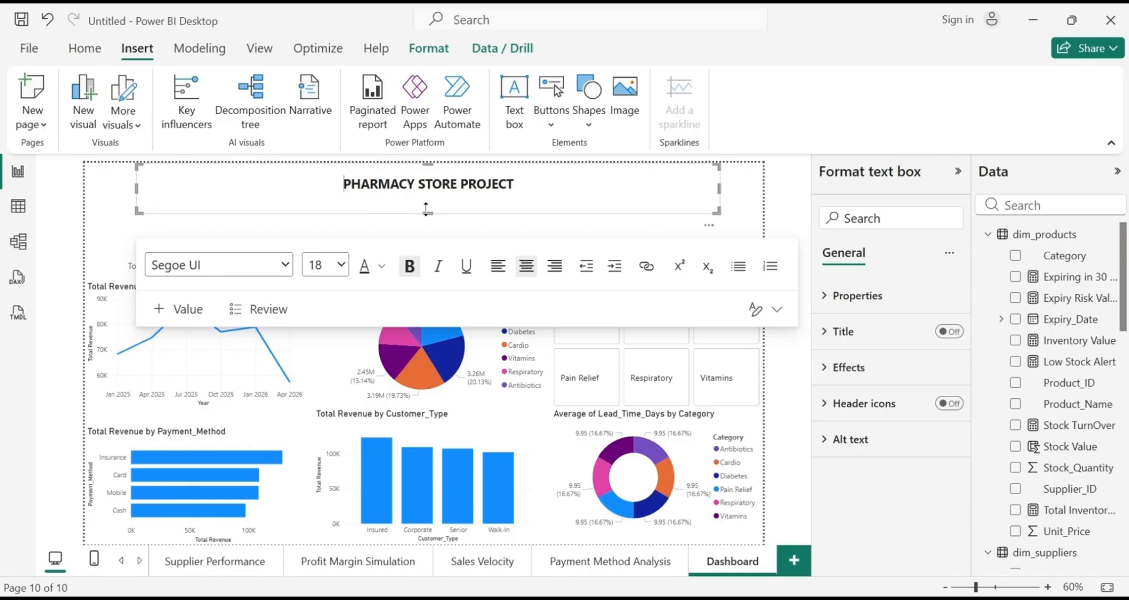
drag(425, 213, 429, 205)
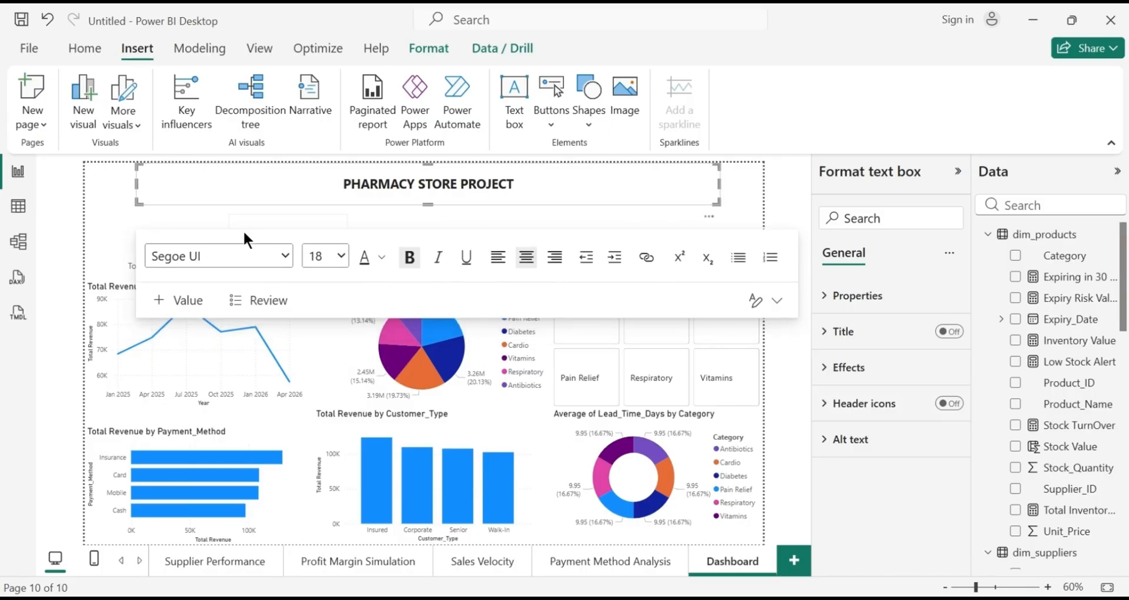
click(51, 228)
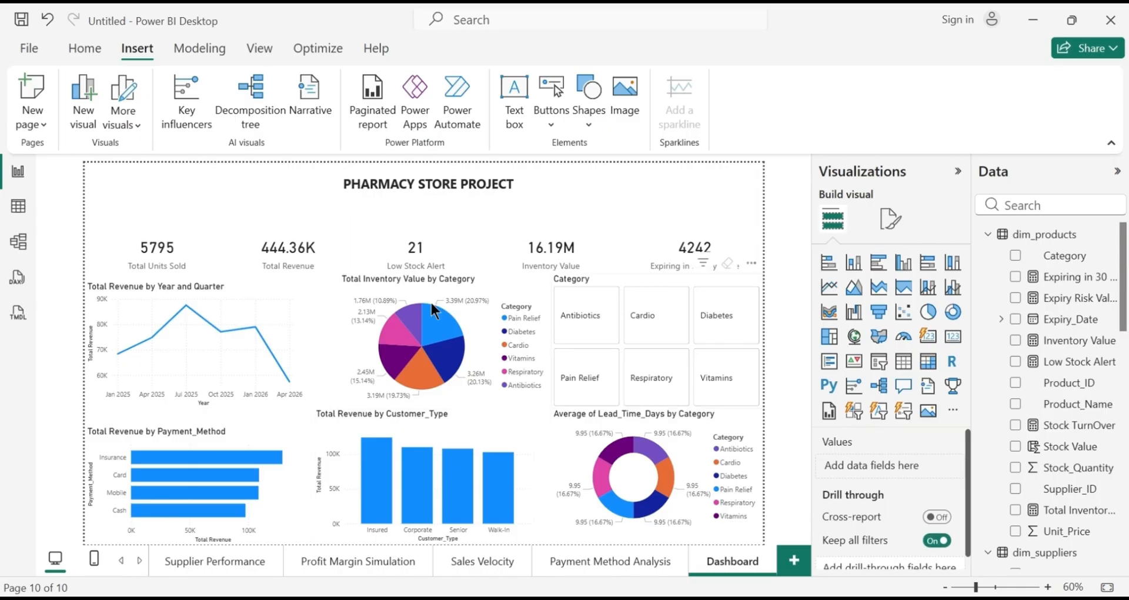
Move the inventory value pie chart into line with the Customer_Type chart below it, and collapse the Data and Visualizations panes
click(344, 344)
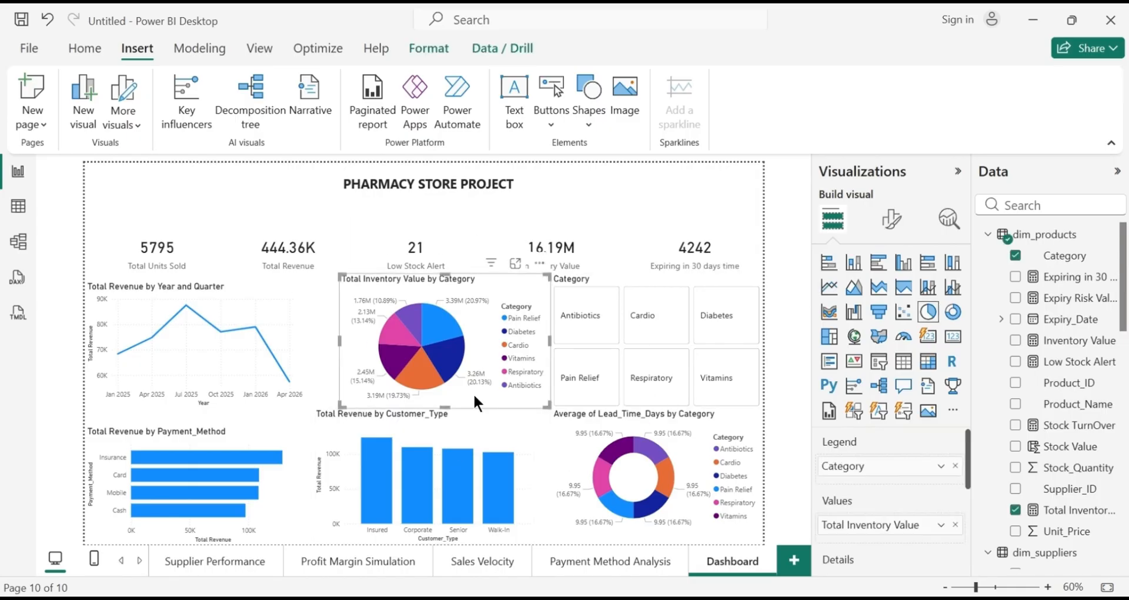
drag(472, 393, 449, 390)
click(771, 276)
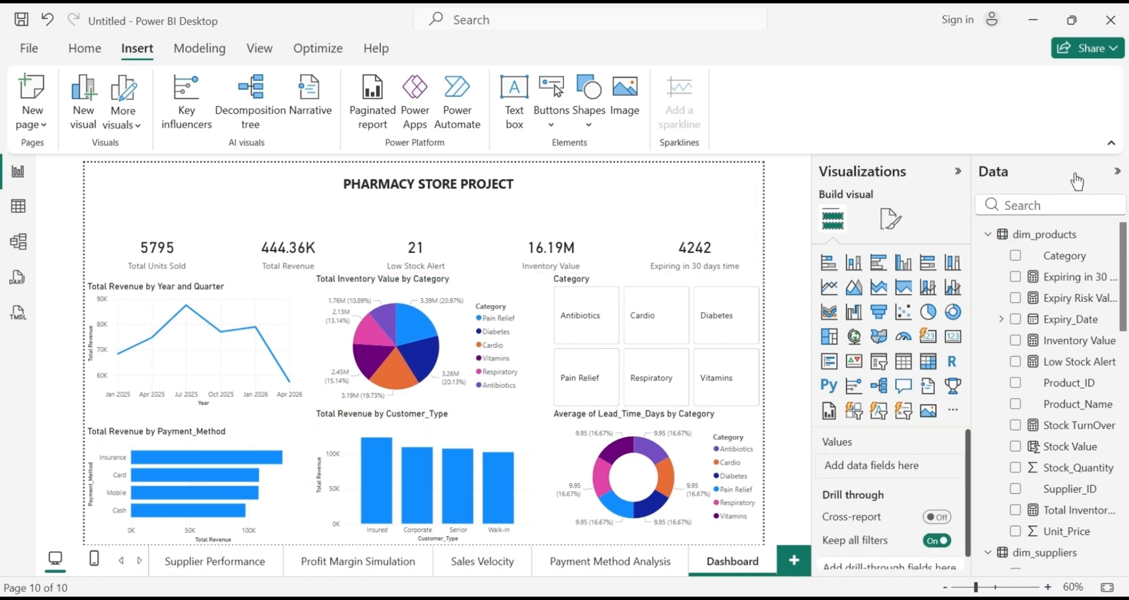
click(1118, 171)
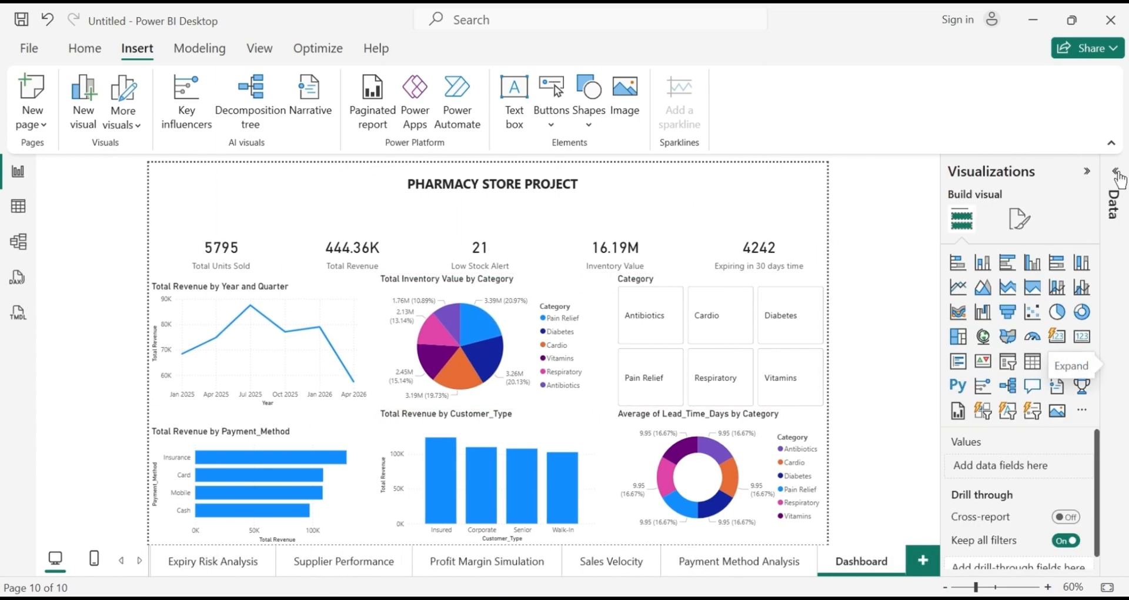
click(1088, 172)
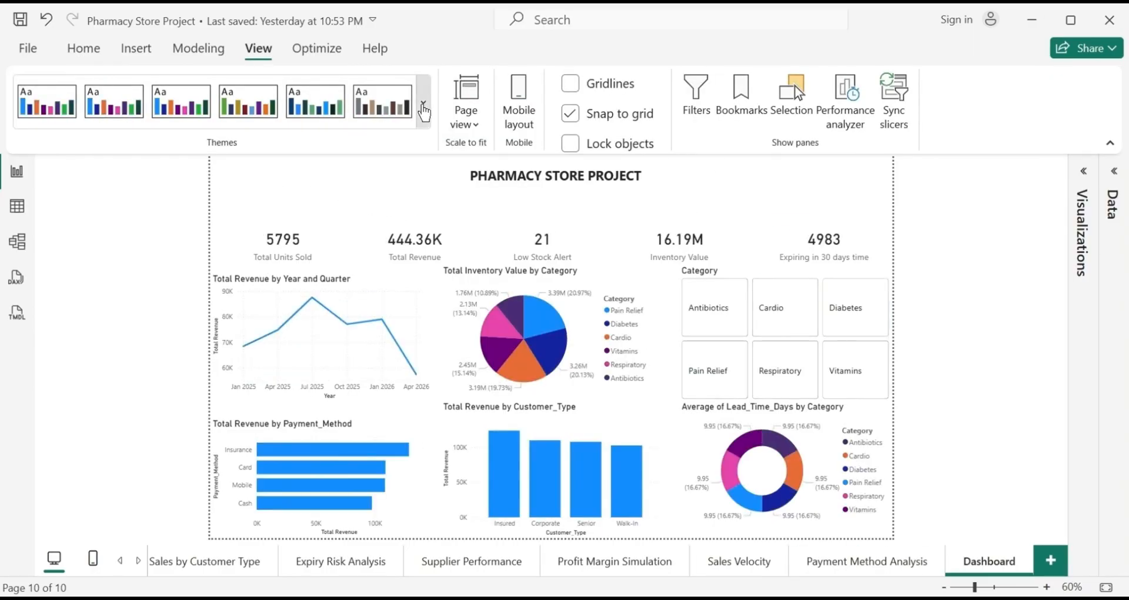
Customize the current theme by setting the page background's transparency to 50% and apply it
click(423, 101)
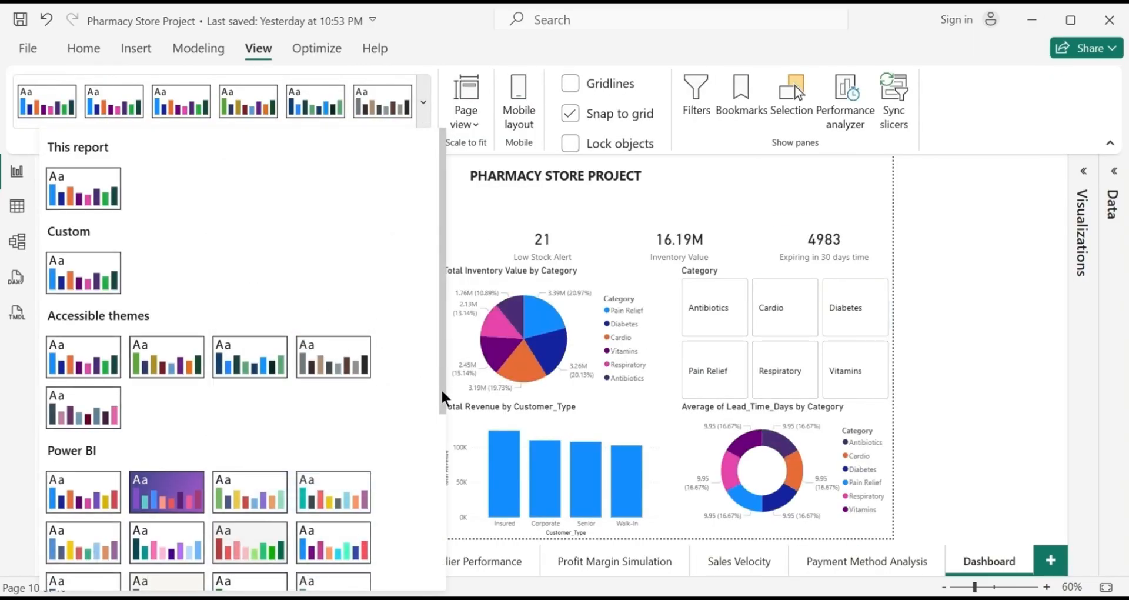
drag(440, 388, 447, 527)
click(216, 543)
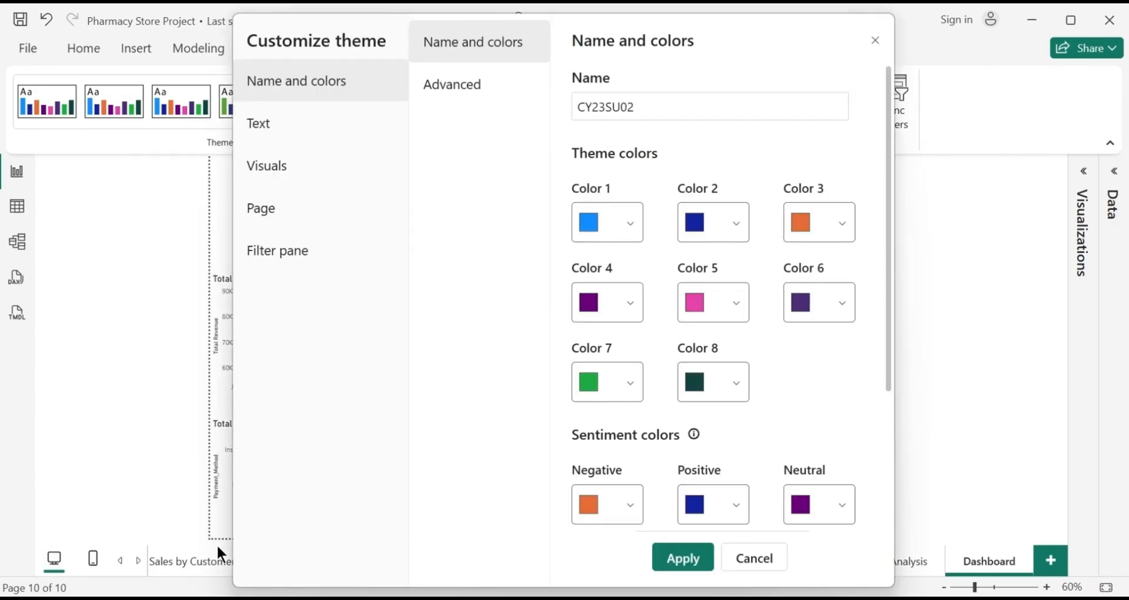
click(300, 224)
click(495, 73)
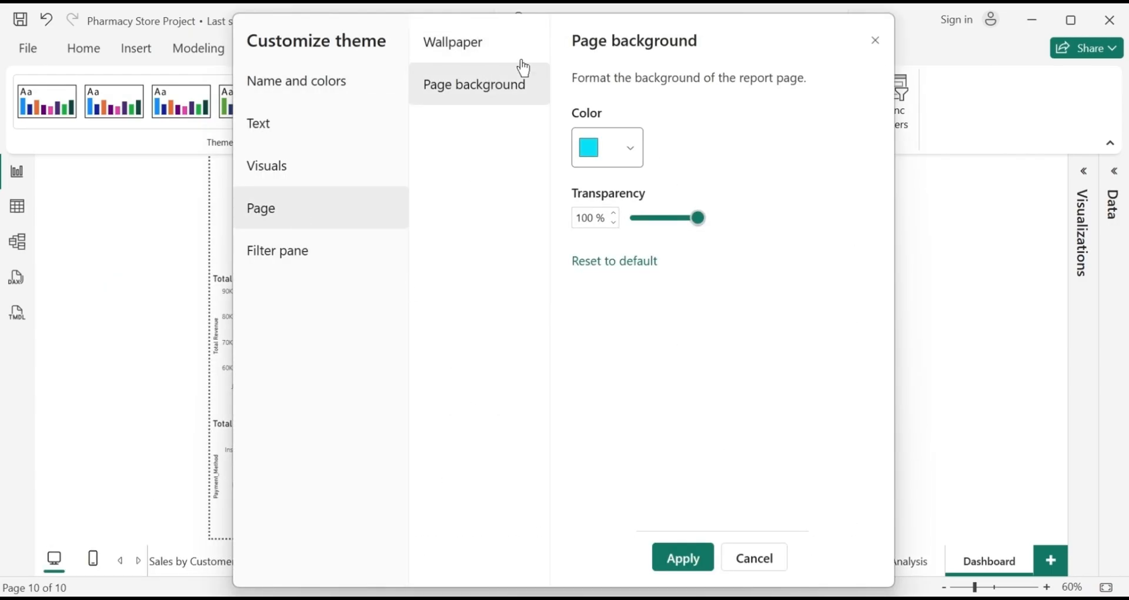
click(769, 148)
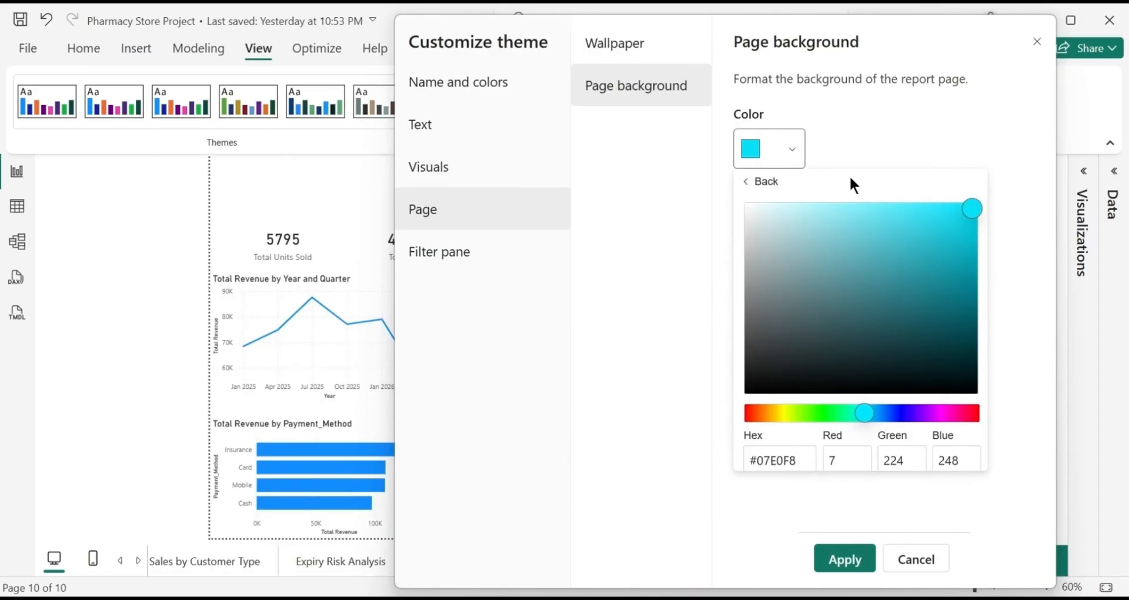
click(765, 148)
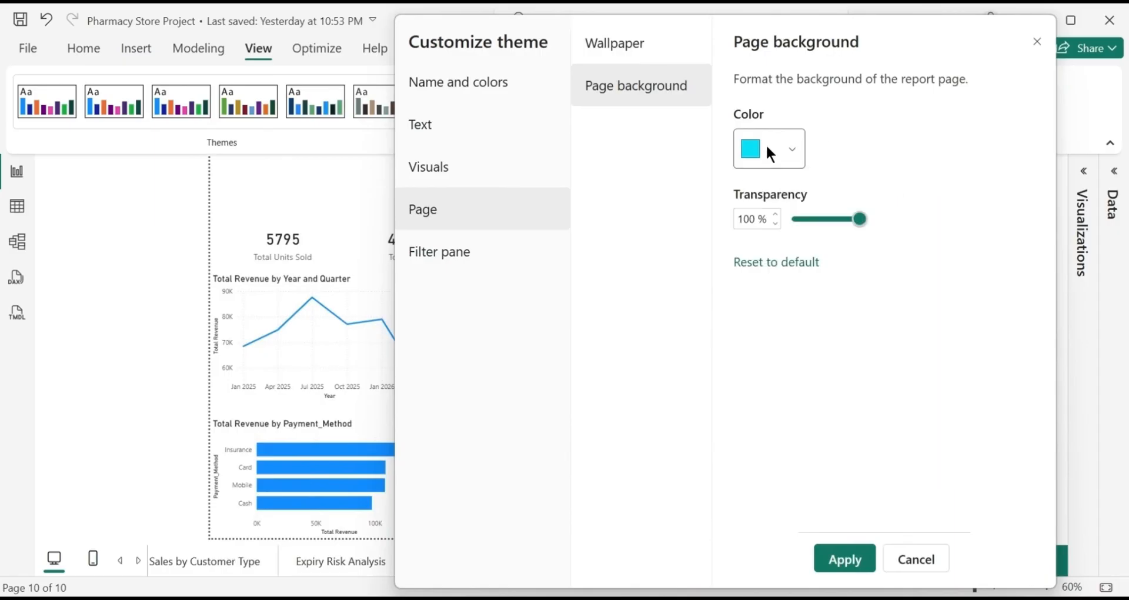
click(827, 220)
key(Tab)
drag(827, 220, 829, 220)
click(847, 566)
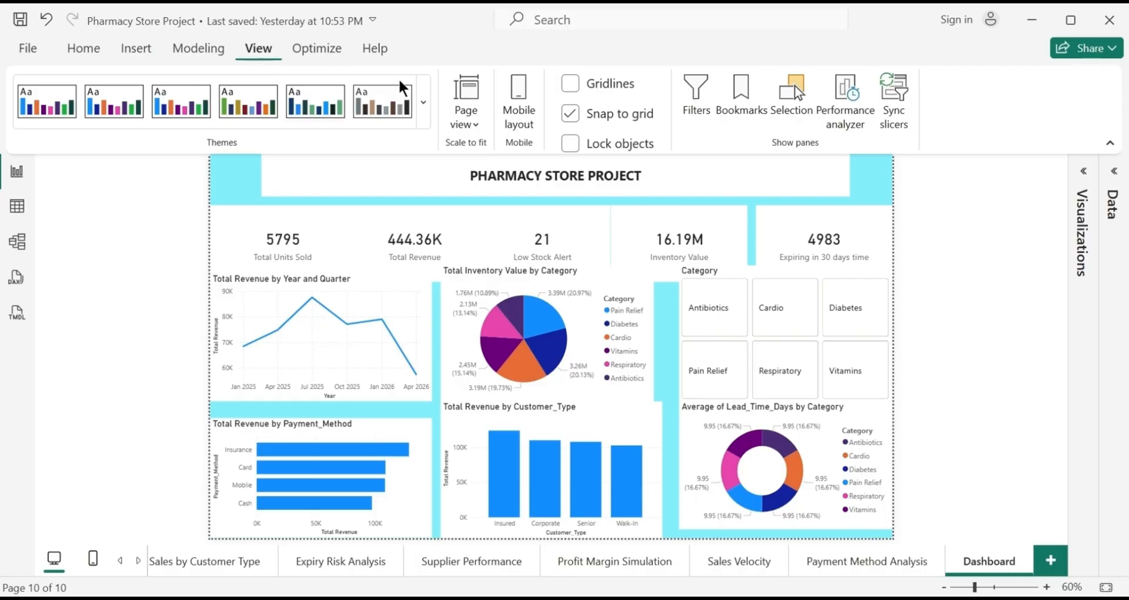
Change the current theme's page background color to pink #F80673 and apply it
click(428, 115)
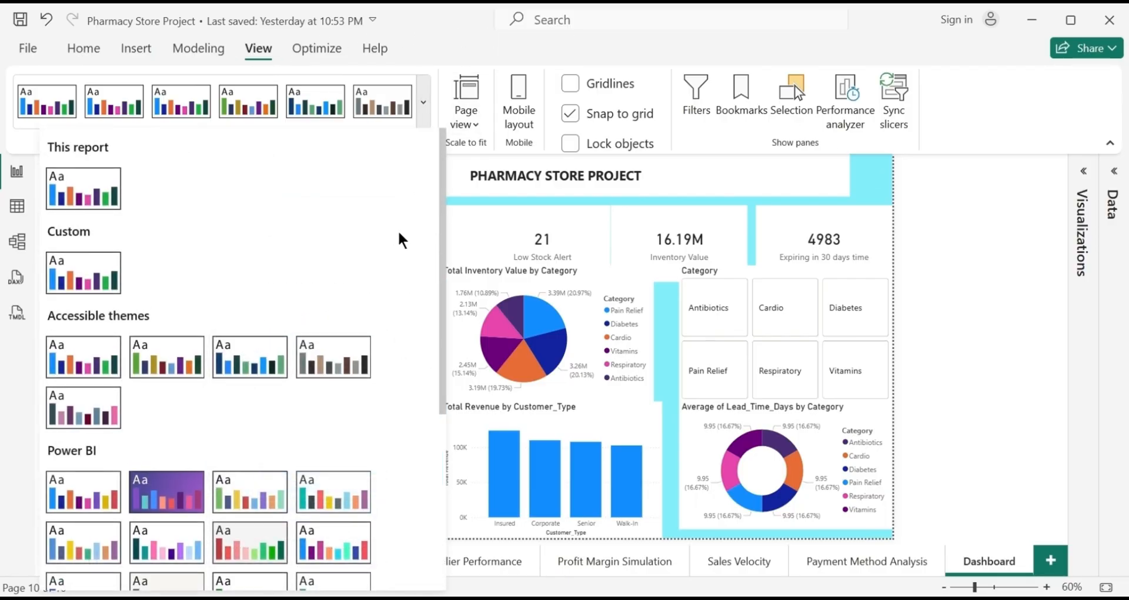
drag(443, 323, 436, 500)
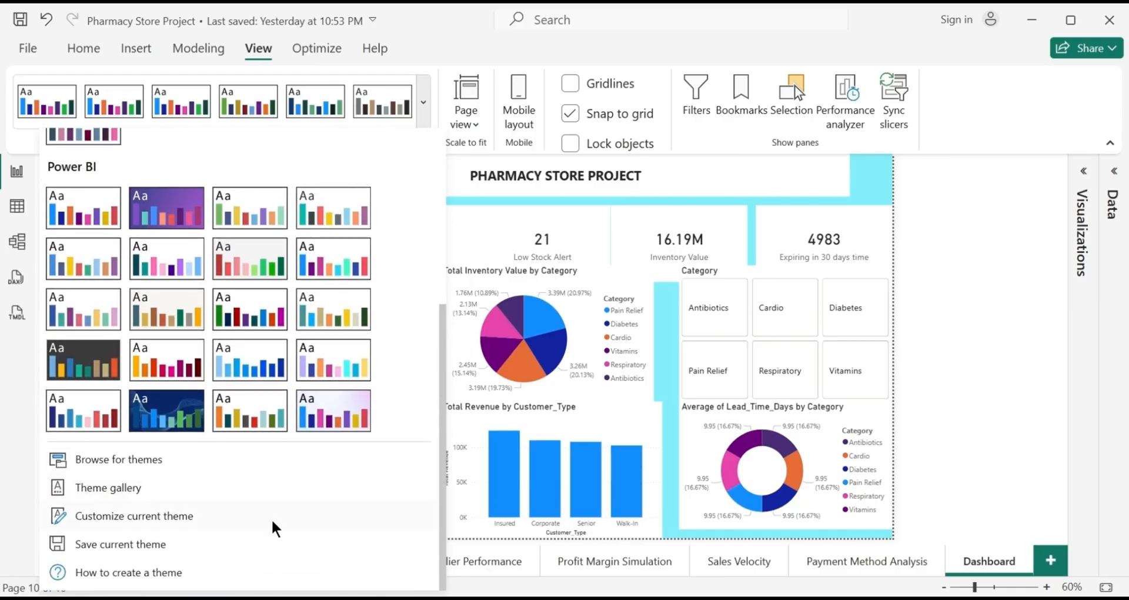
click(211, 524)
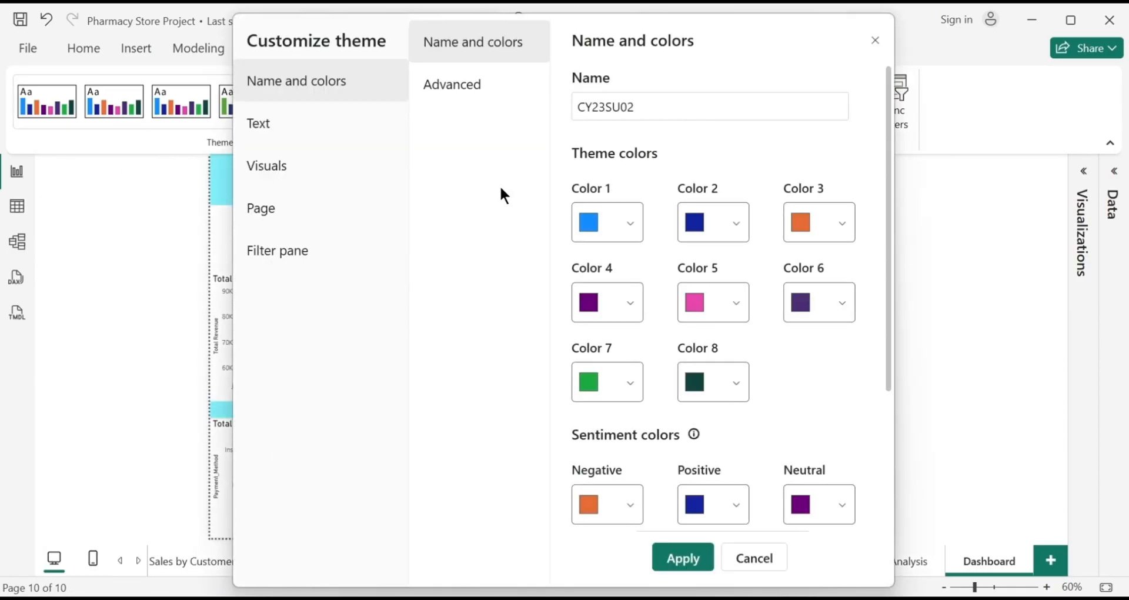
click(308, 213)
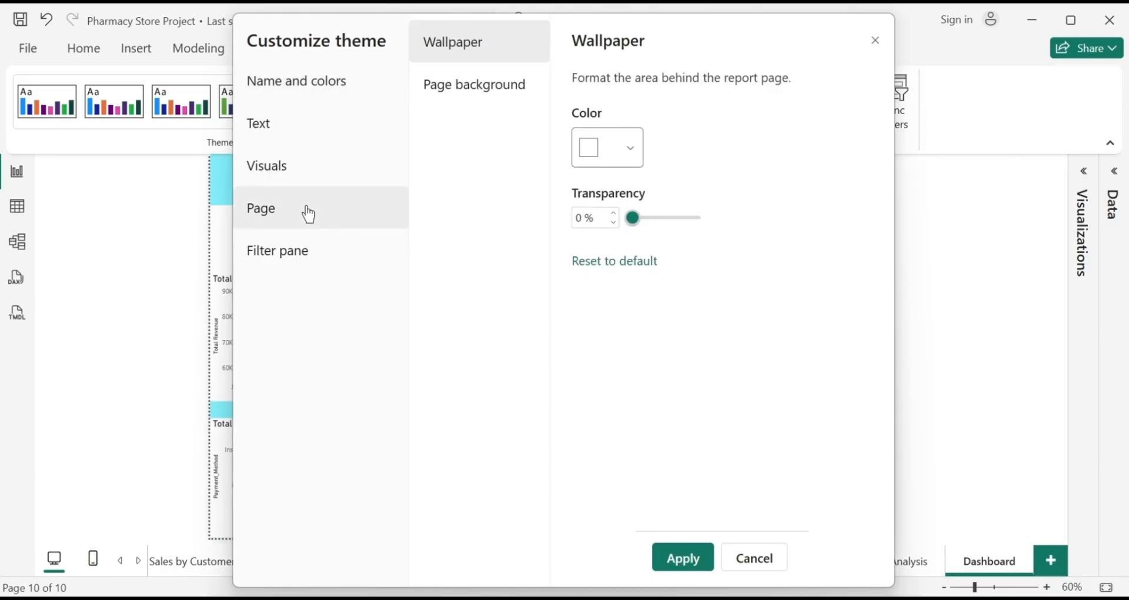
click(467, 96)
click(626, 140)
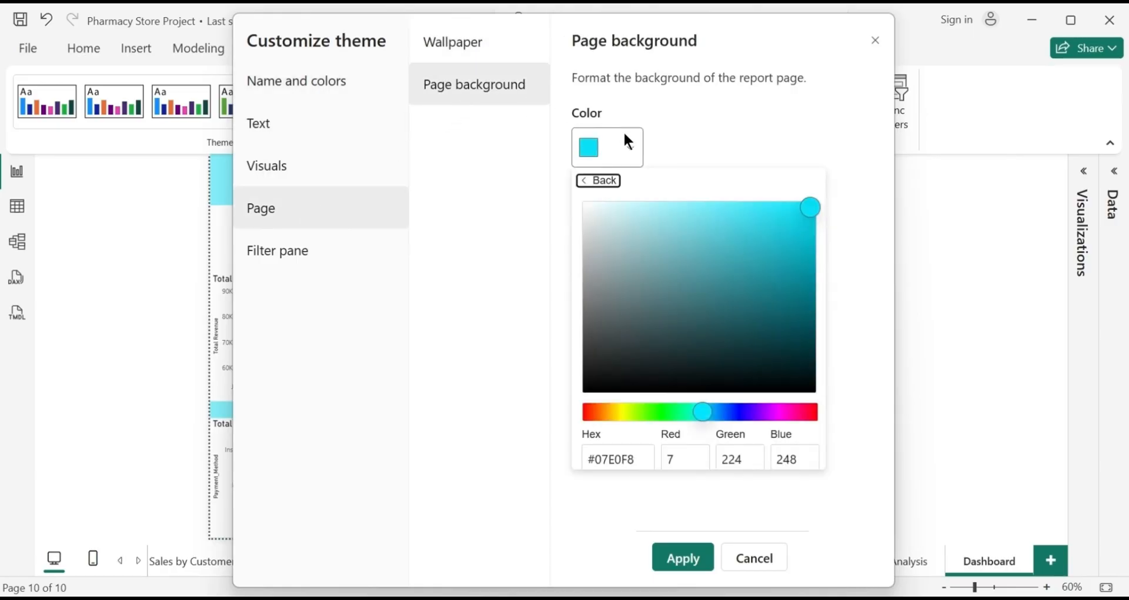
click(789, 414)
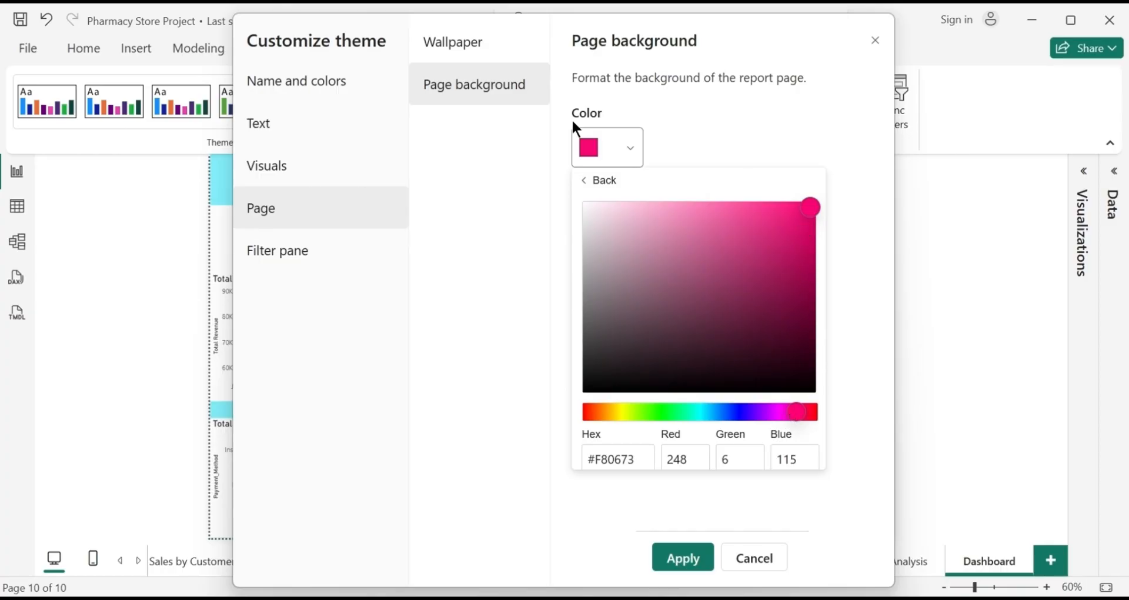
drag(698, 38, 863, 30)
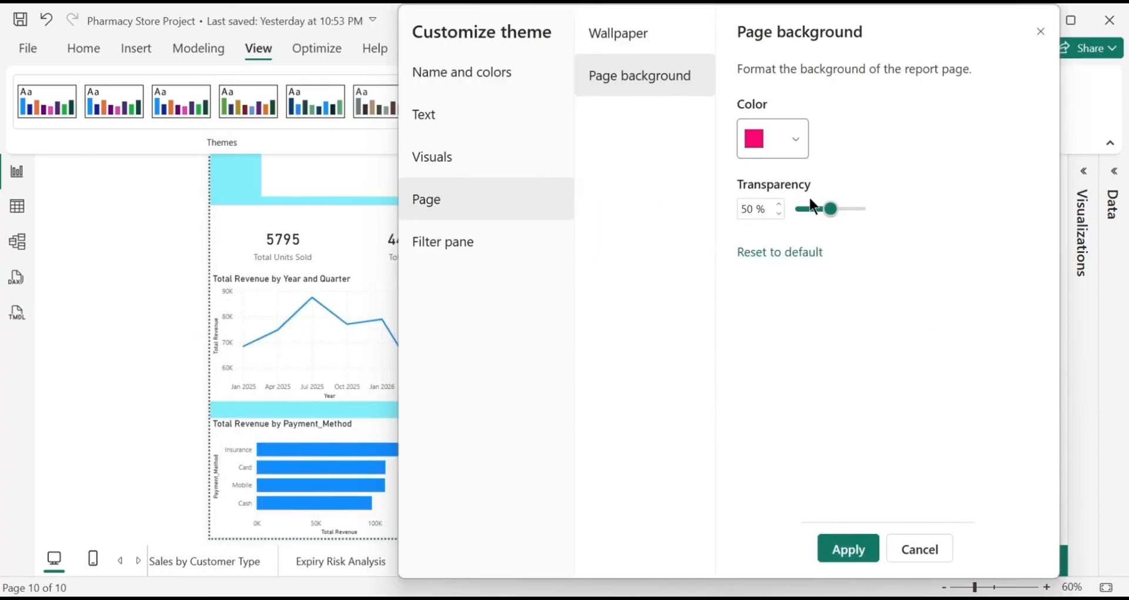
click(847, 548)
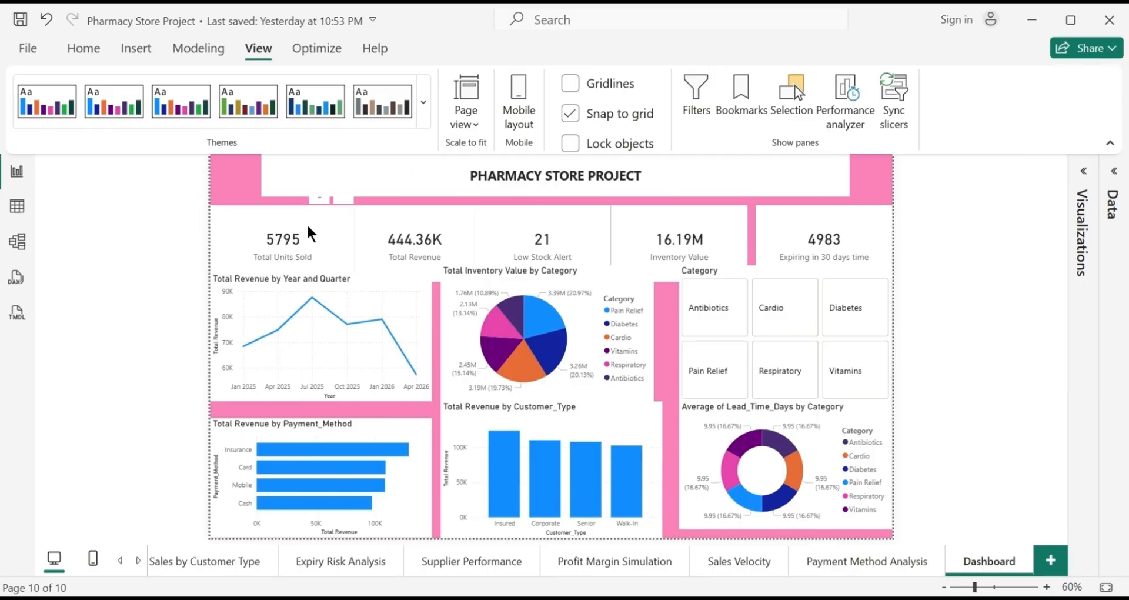
Narrow the Total Units Sold, Low Stock Alert and Inventory Value cards slightly to open even gaps between the KPI cards
click(336, 243)
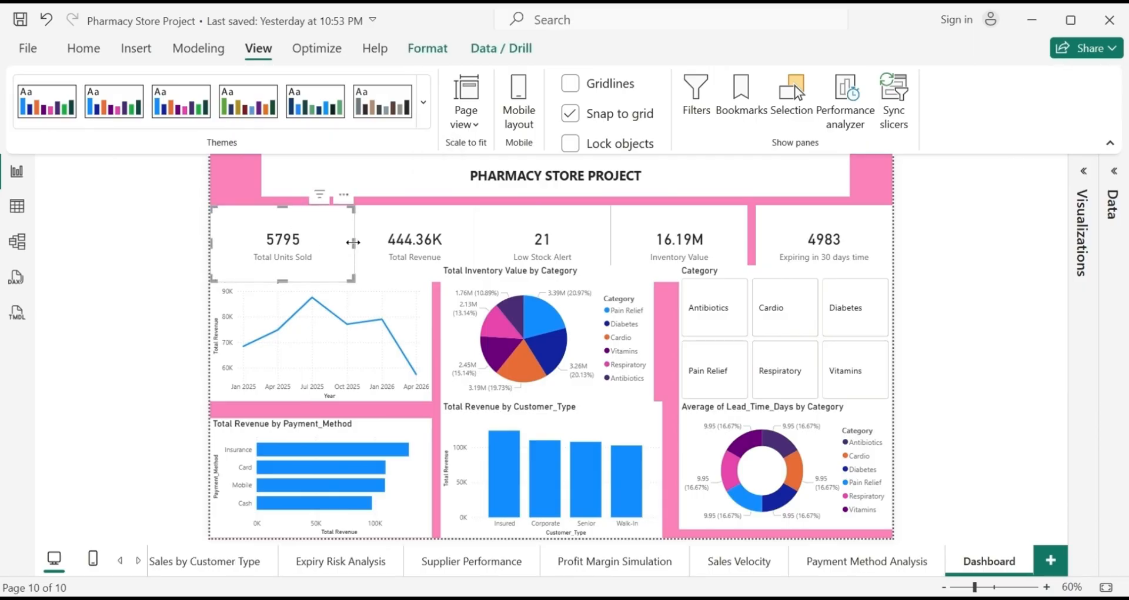
drag(353, 242, 345, 243)
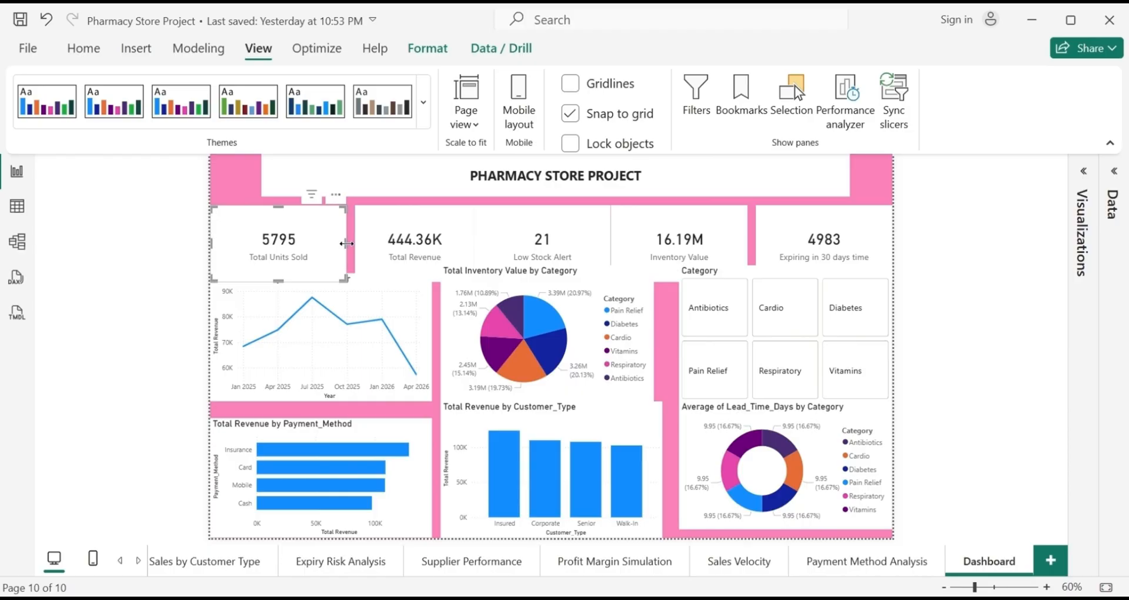
click(454, 240)
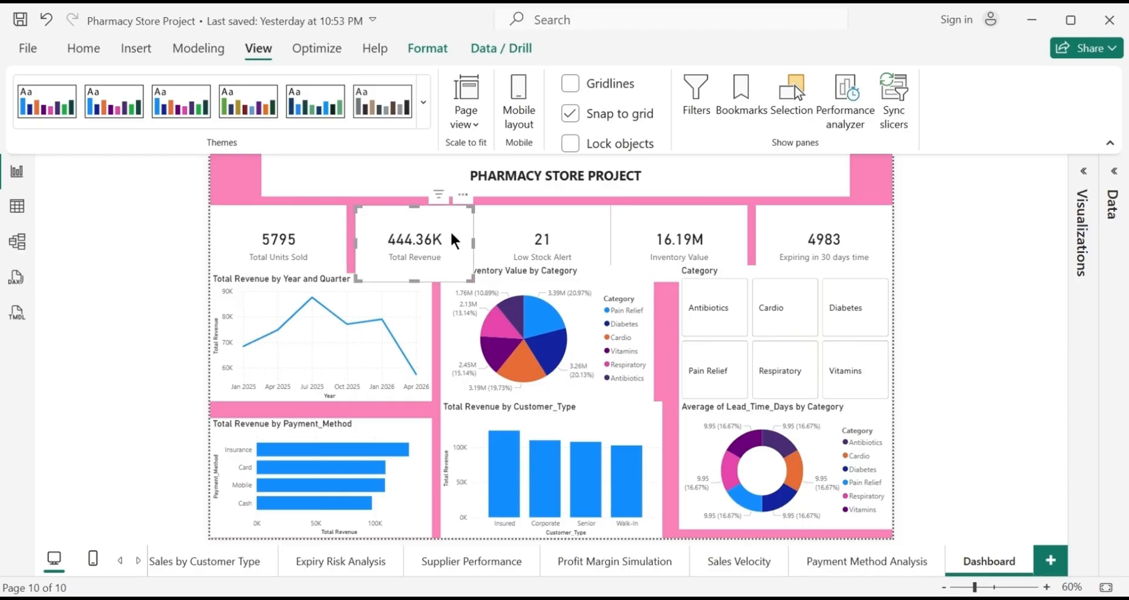
click(505, 235)
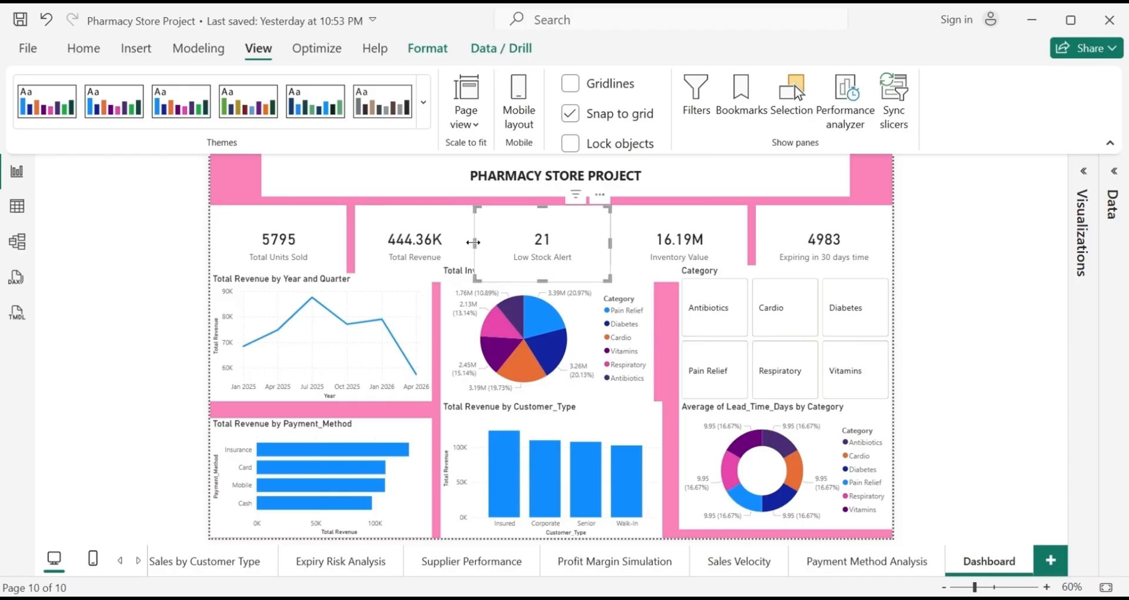
drag(473, 243, 483, 243)
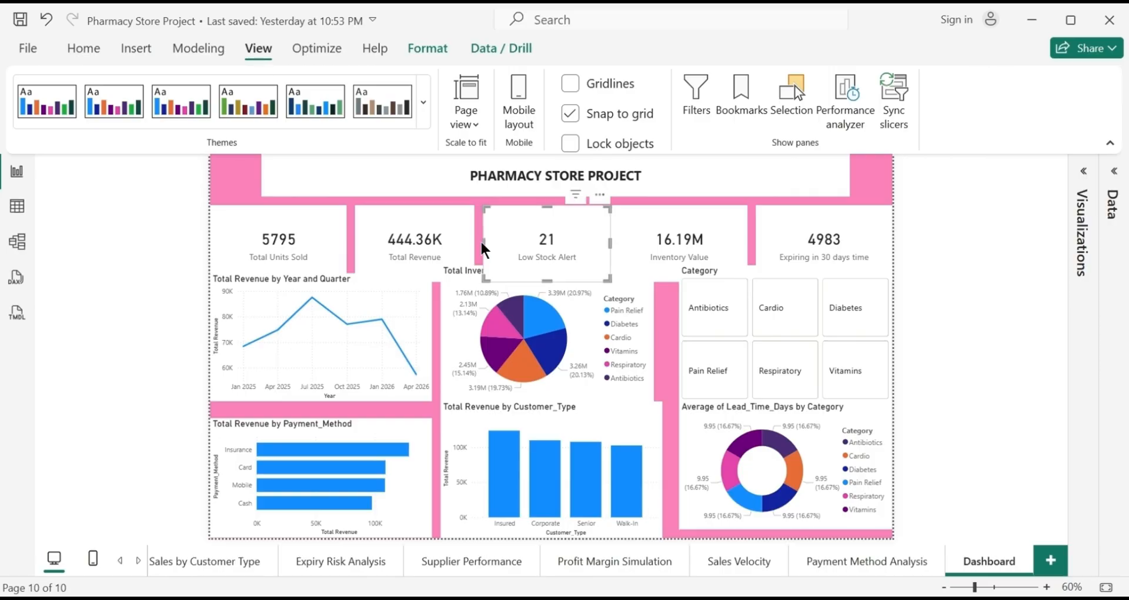
click(659, 235)
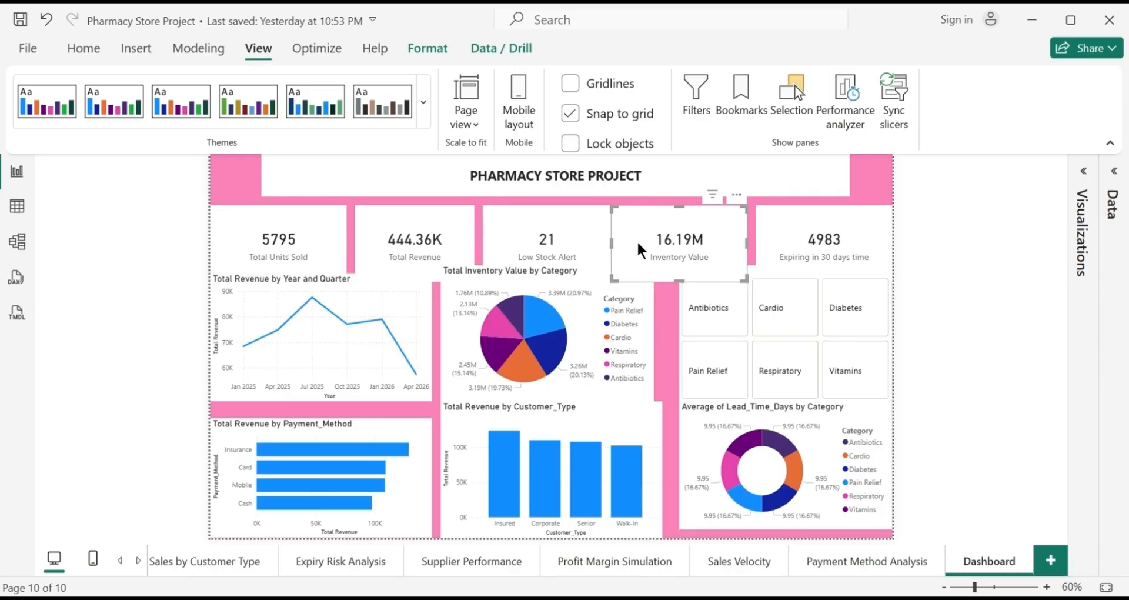
drag(612, 243, 621, 244)
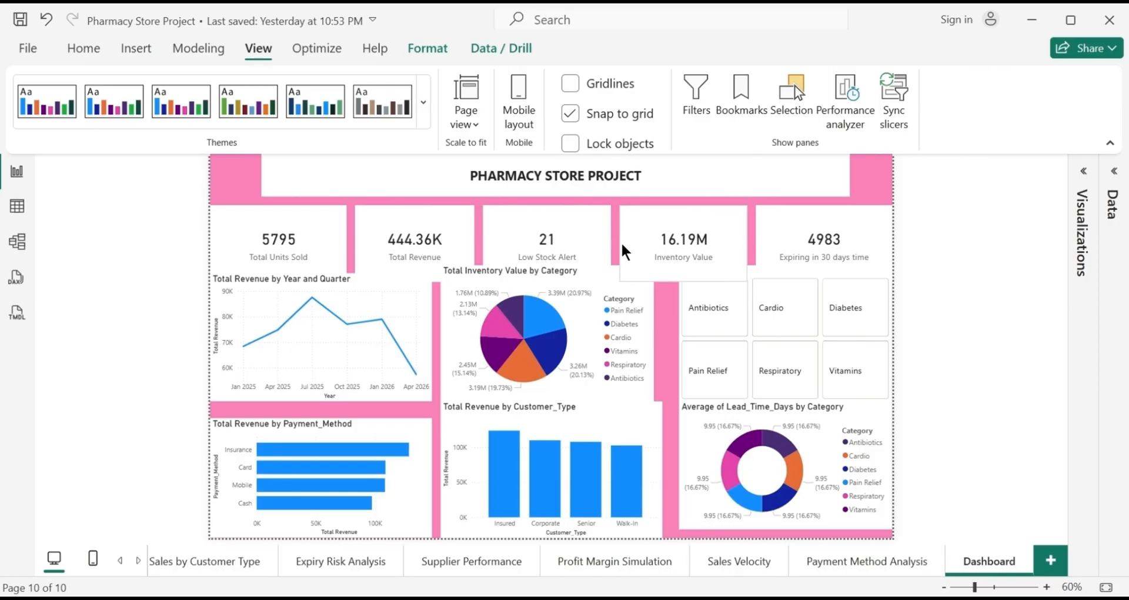
click(785, 237)
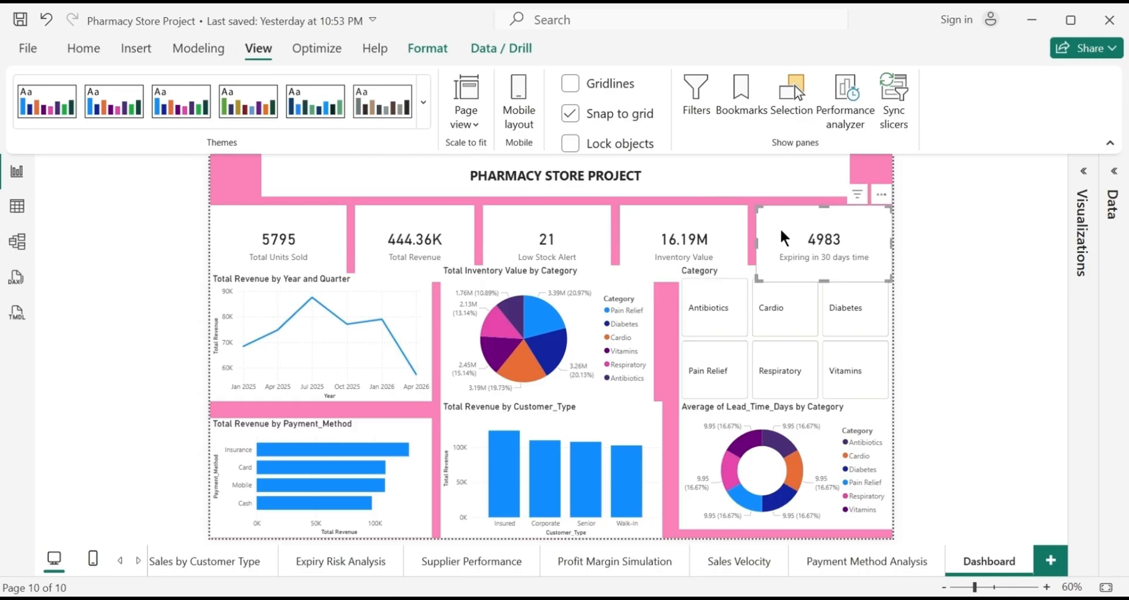
click(325, 222)
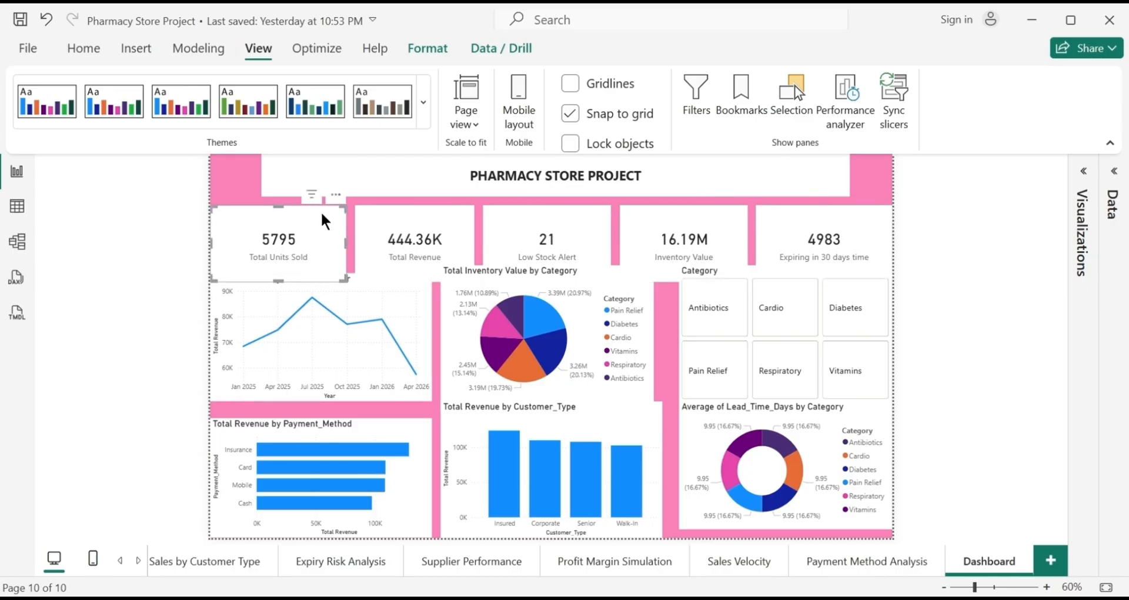
Shorten all five KPI cards equally from their lower edges to open an even gap above the charts and slicer
drag(280, 279, 281, 265)
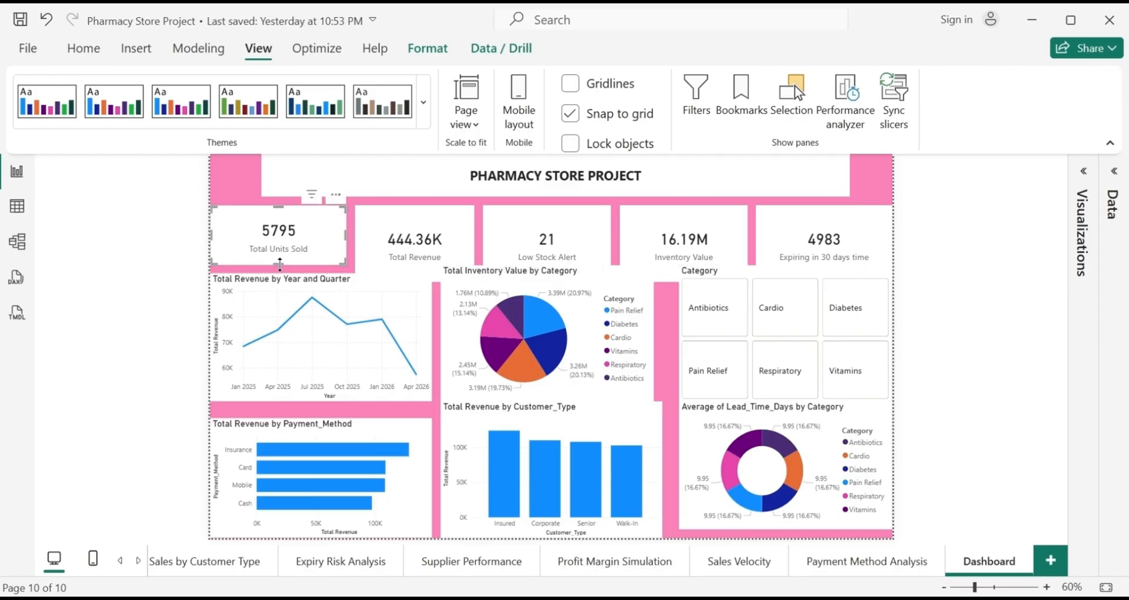
click(460, 237)
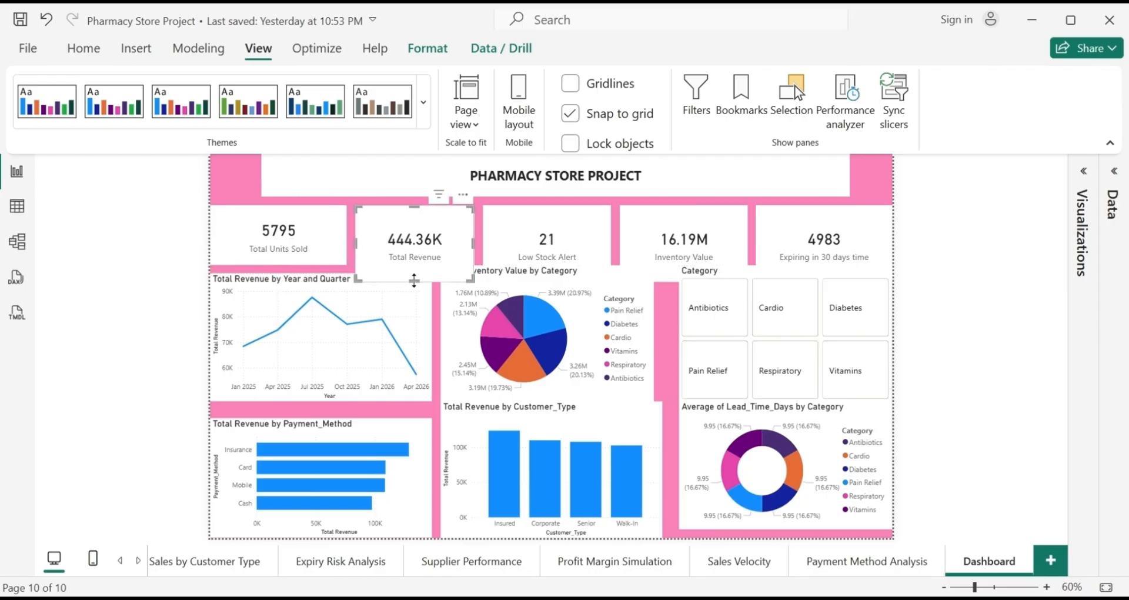
drag(416, 280, 419, 267)
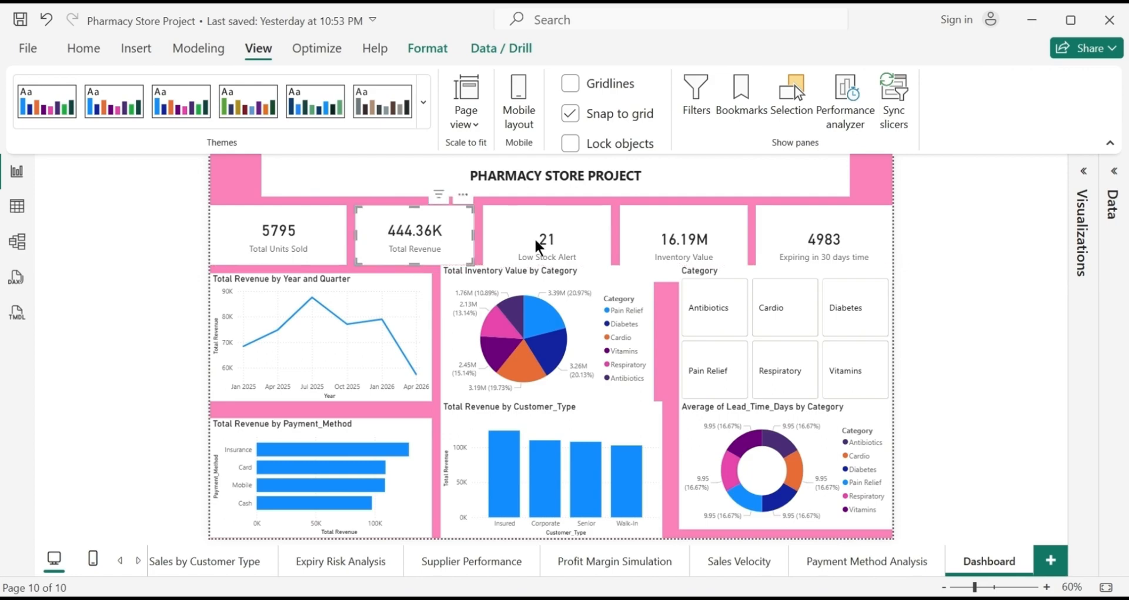
click(588, 237)
drag(553, 285, 552, 264)
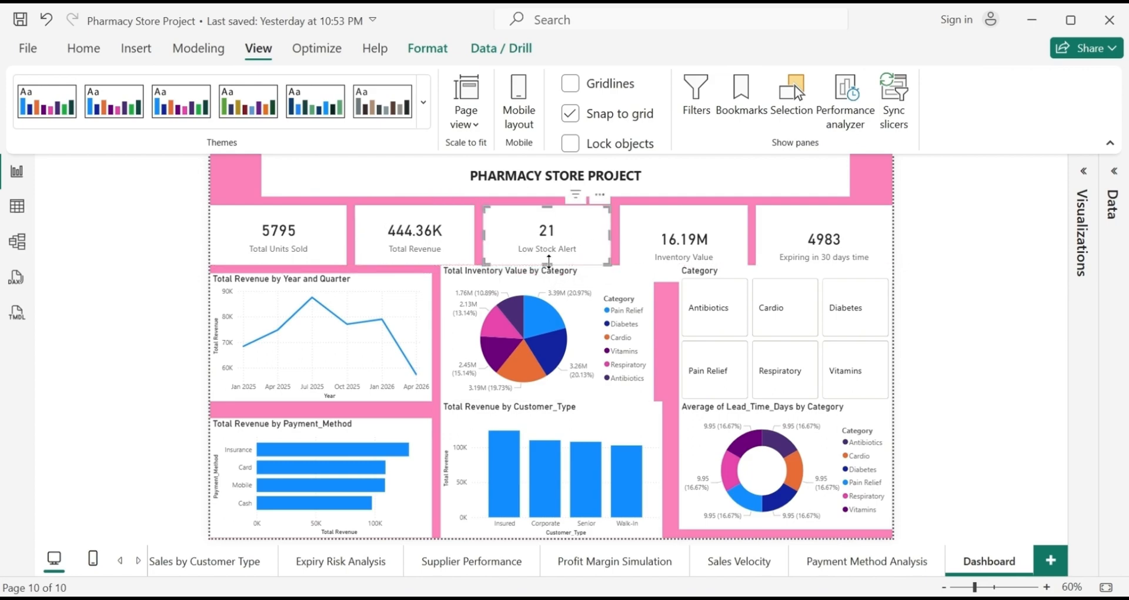
click(727, 241)
mouse_move(682, 271)
mouse_down()
mouse_move(683, 284)
mouse_move(684, 265)
mouse_up()
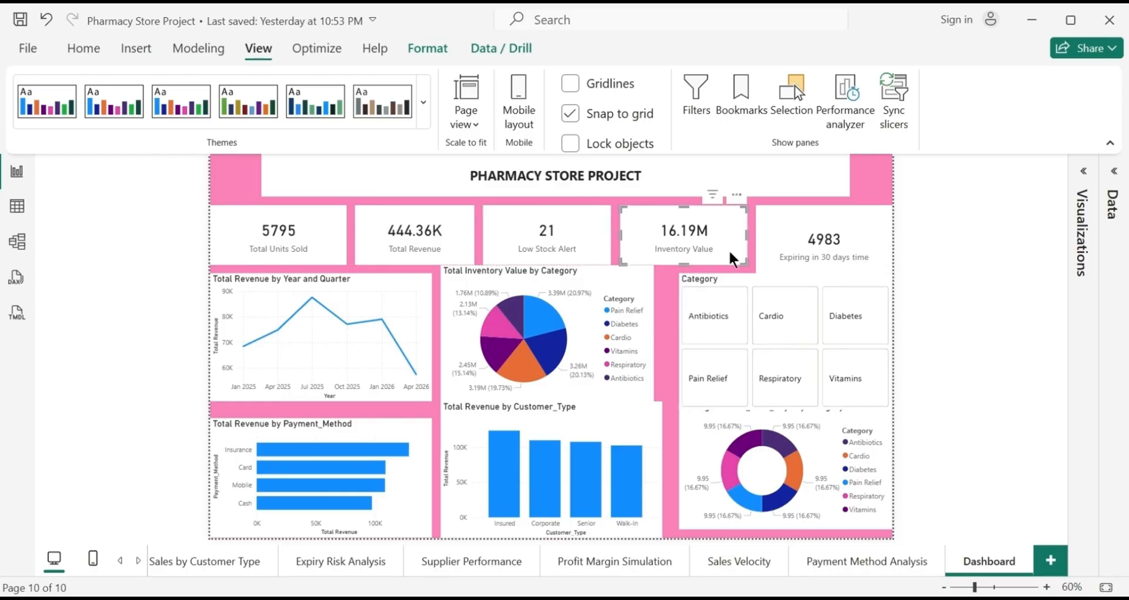
click(862, 238)
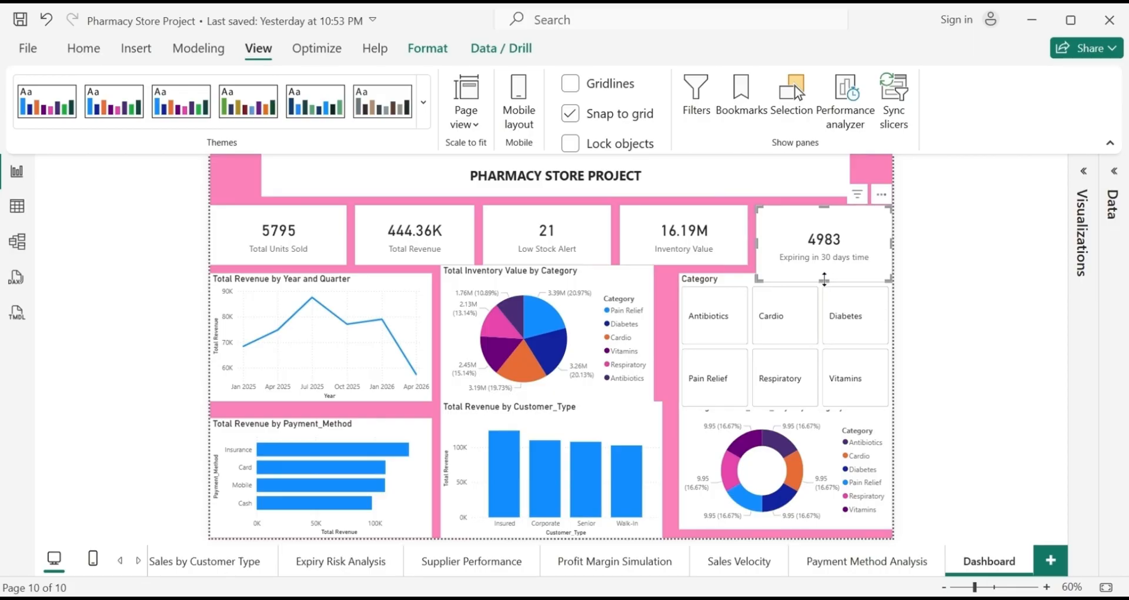
drag(825, 279, 826, 265)
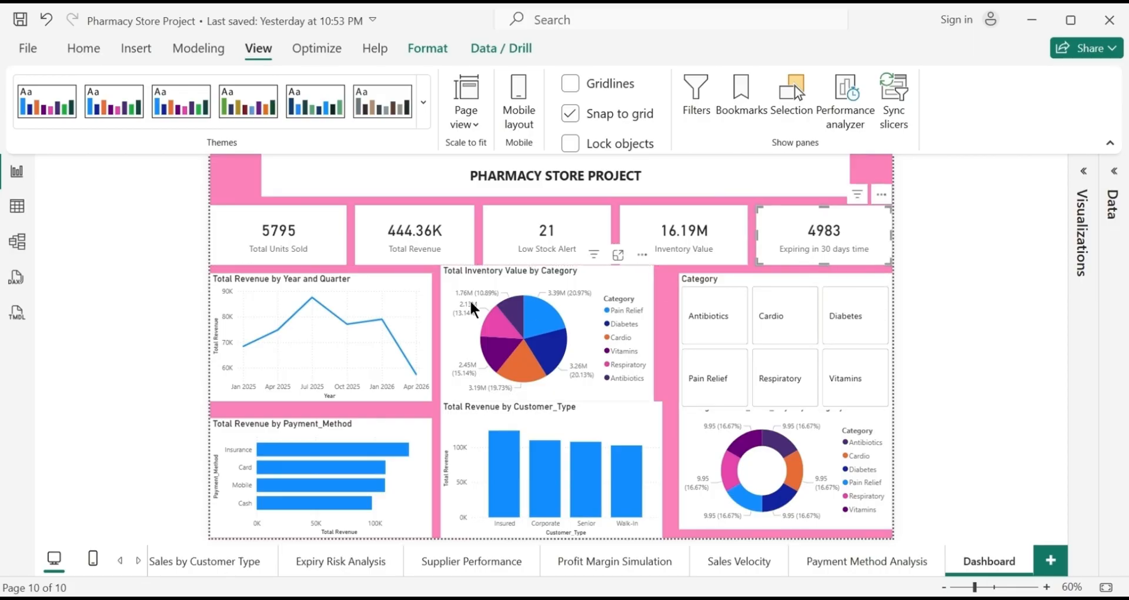
Lower the upper edge of the Total Inventory Value by Category pie chart to align with the line chart beside it
click(416, 286)
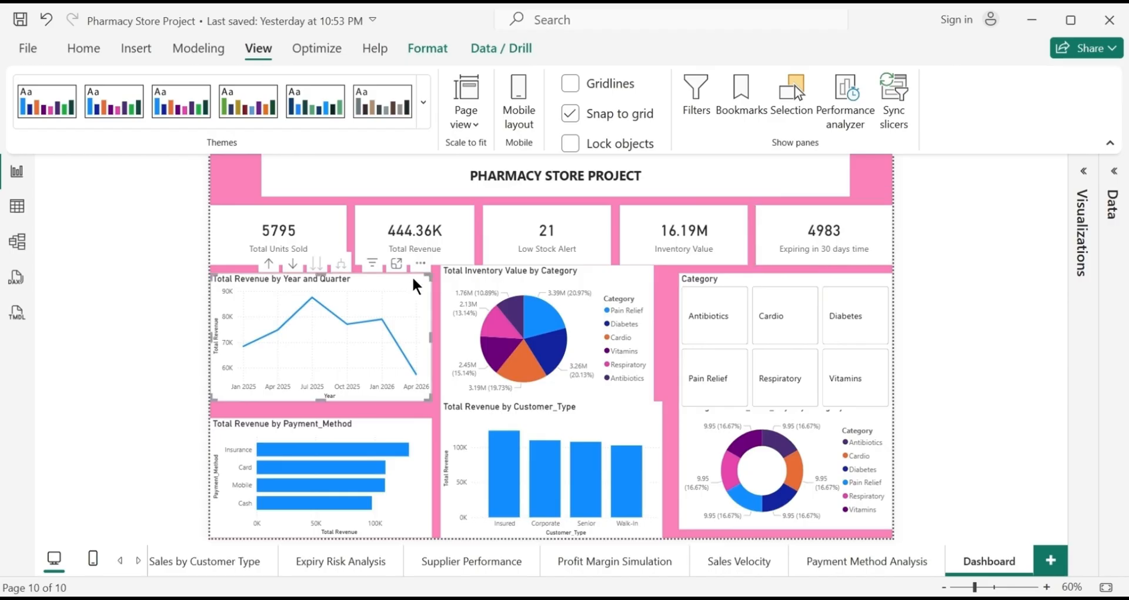
click(616, 285)
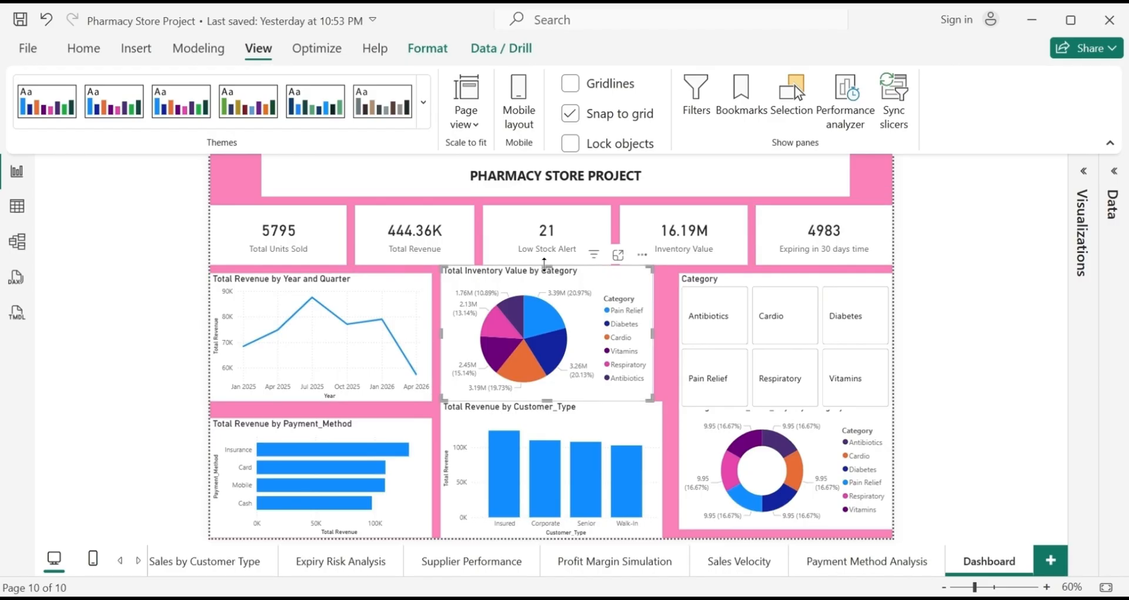
drag(546, 264, 546, 274)
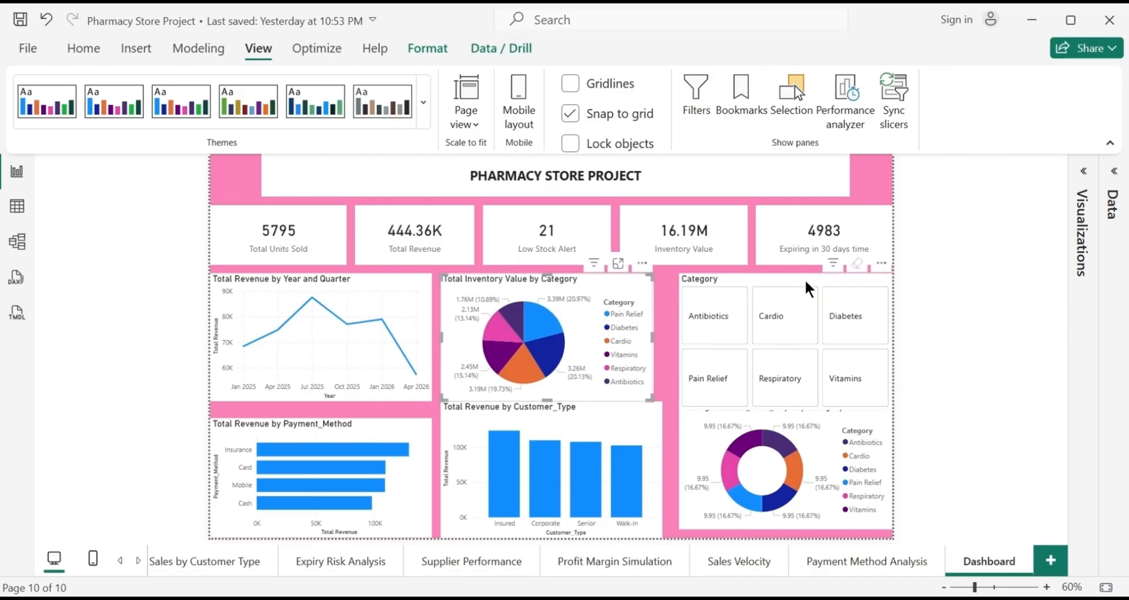
click(829, 286)
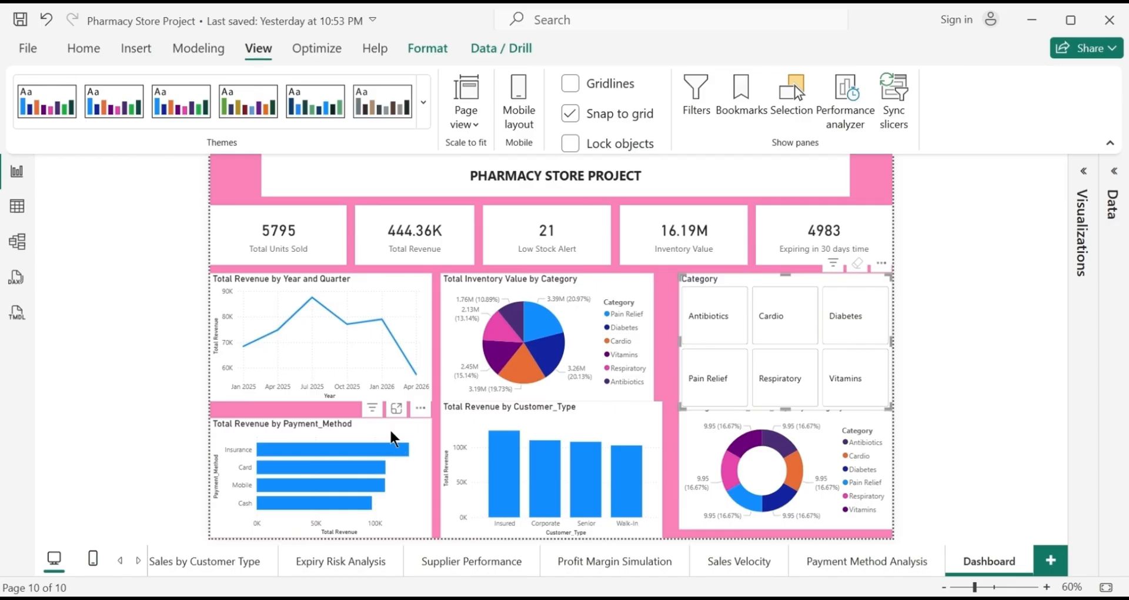
Raise the Payment_Method chart's upper edge and lower the Customer_Type chart's upper edge to align both below a narrow gap
click(369, 428)
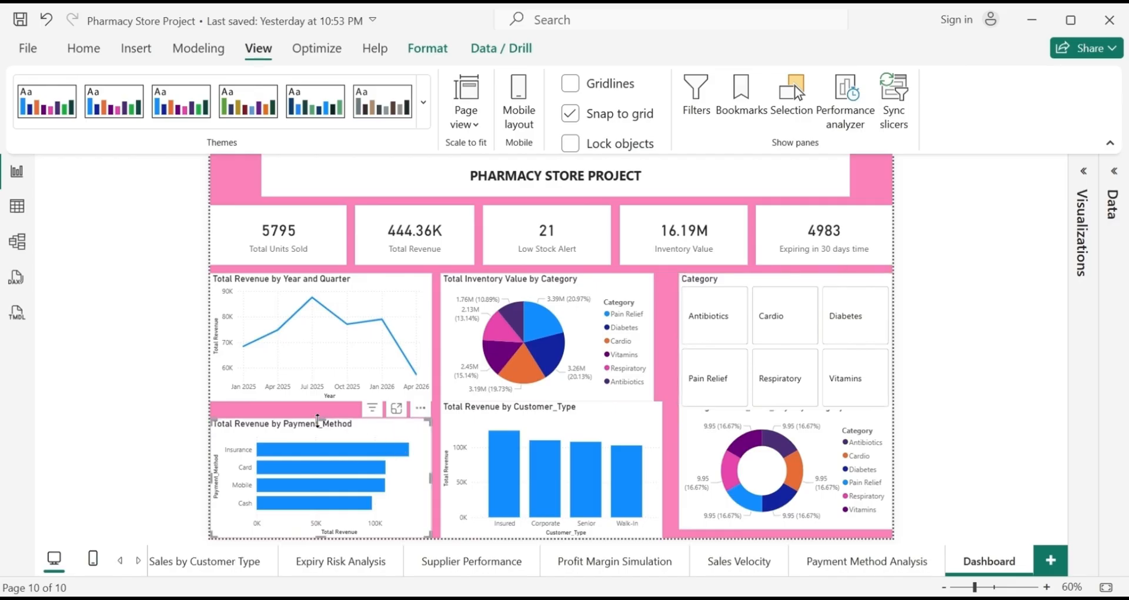
drag(318, 419, 317, 412)
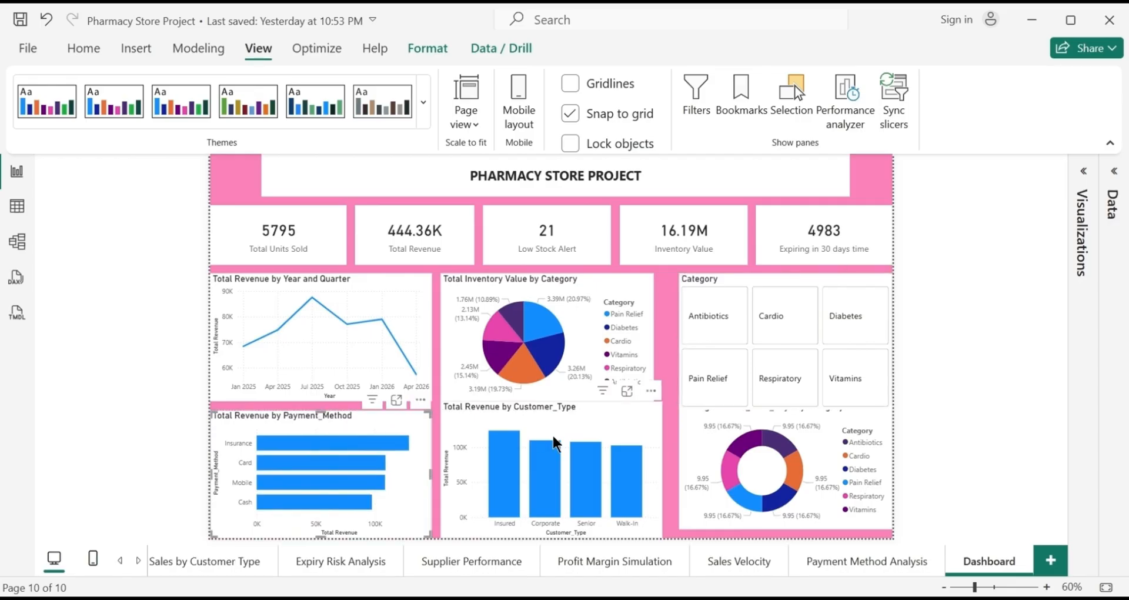
click(630, 428)
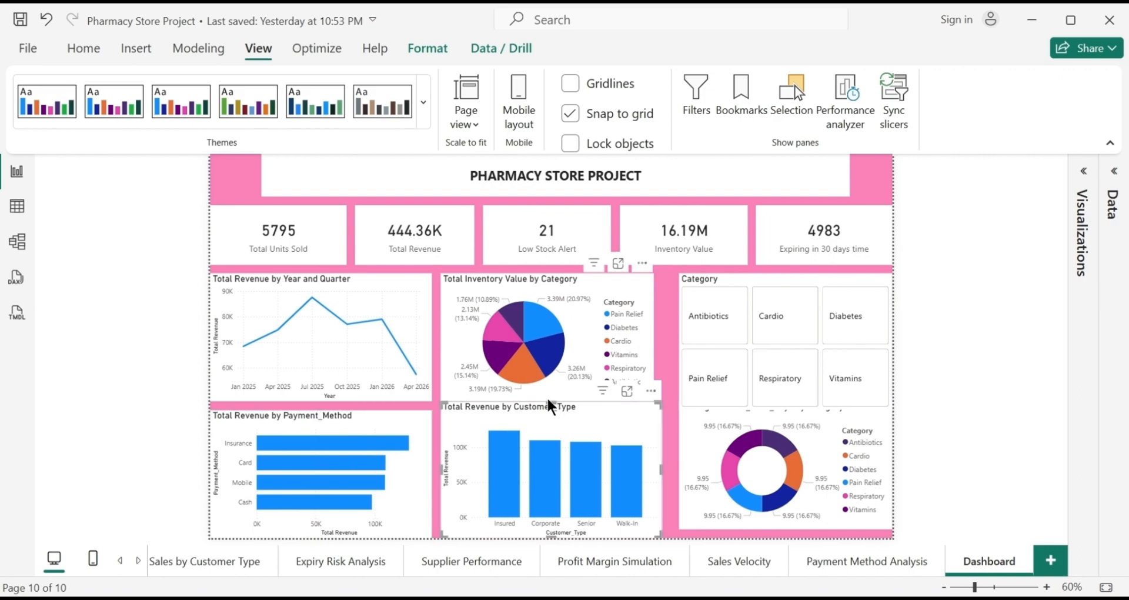
drag(553, 402, 554, 413)
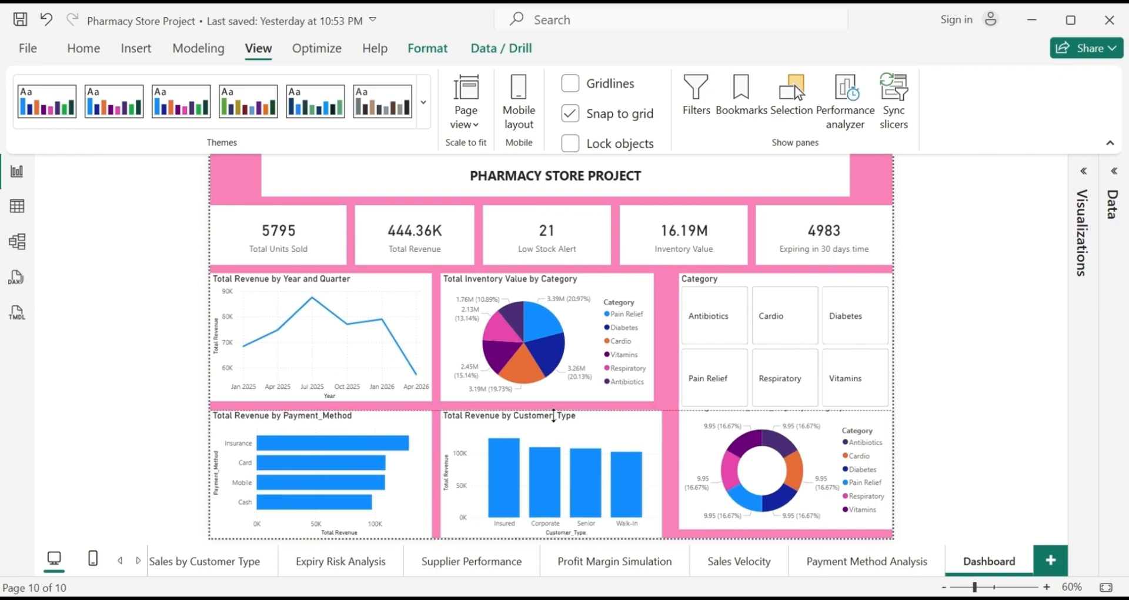
Align the lead time donut chart's upper edge with the Customer_Type chart and extend its lower edge to the page bottom
click(712, 436)
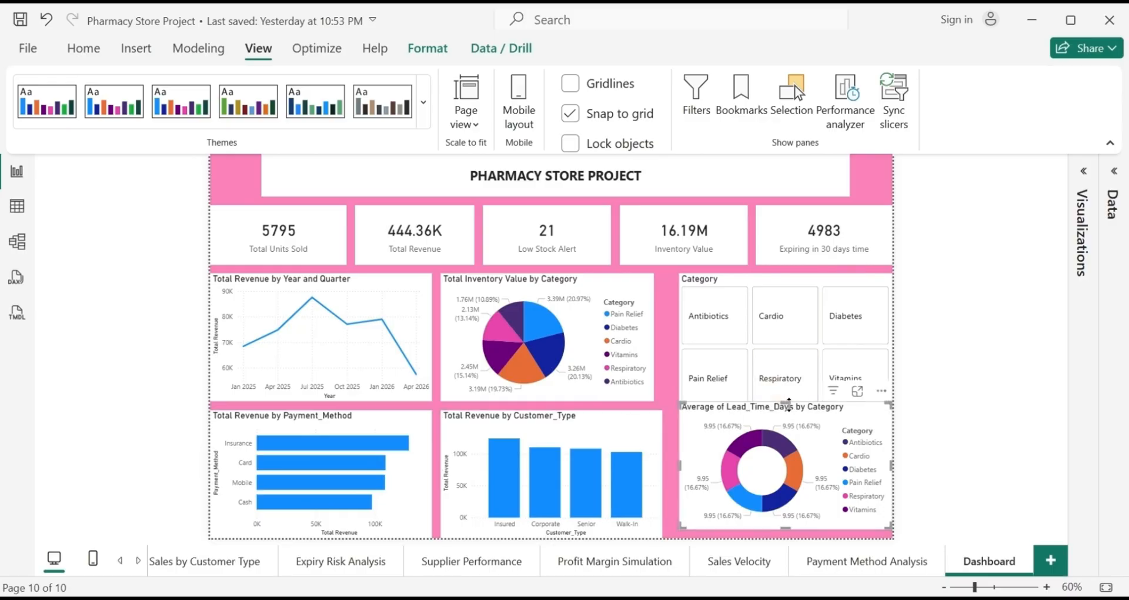
drag(789, 405, 796, 422)
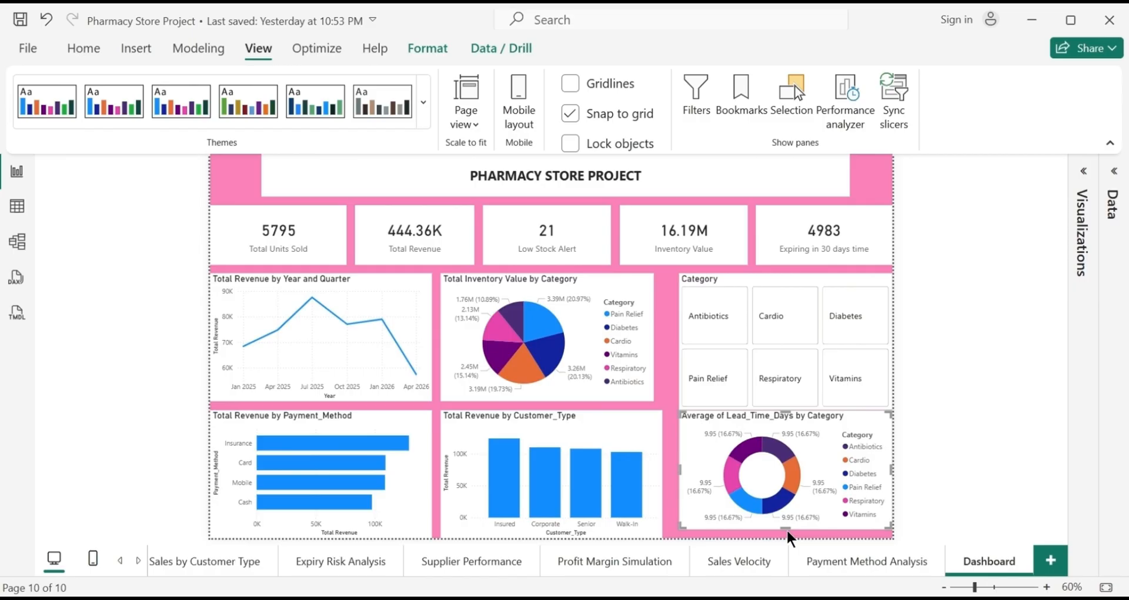
drag(788, 531, 790, 547)
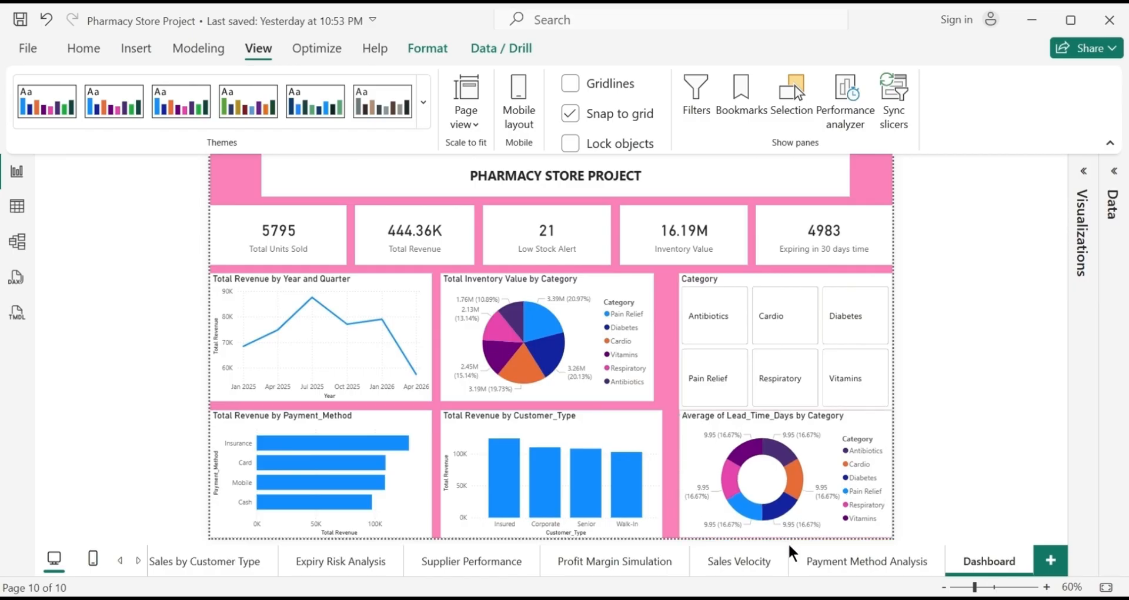
Widen the inventory value pie chart and the Customer_Type chart to the same width, leaving a narrow gap before the slicer column
mouse_move(734, 477)
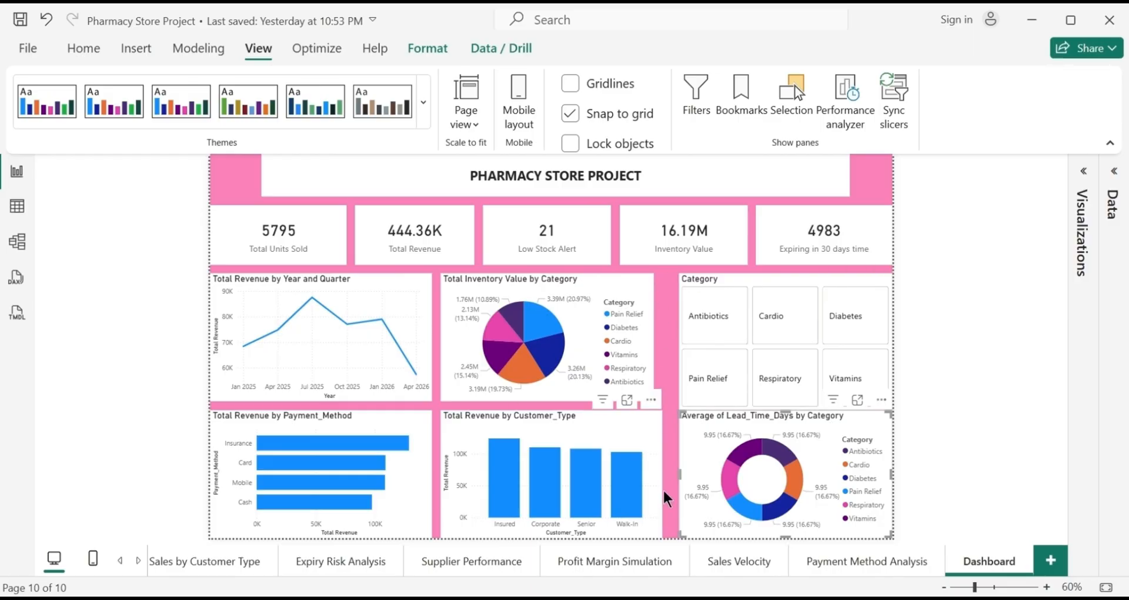
click(646, 334)
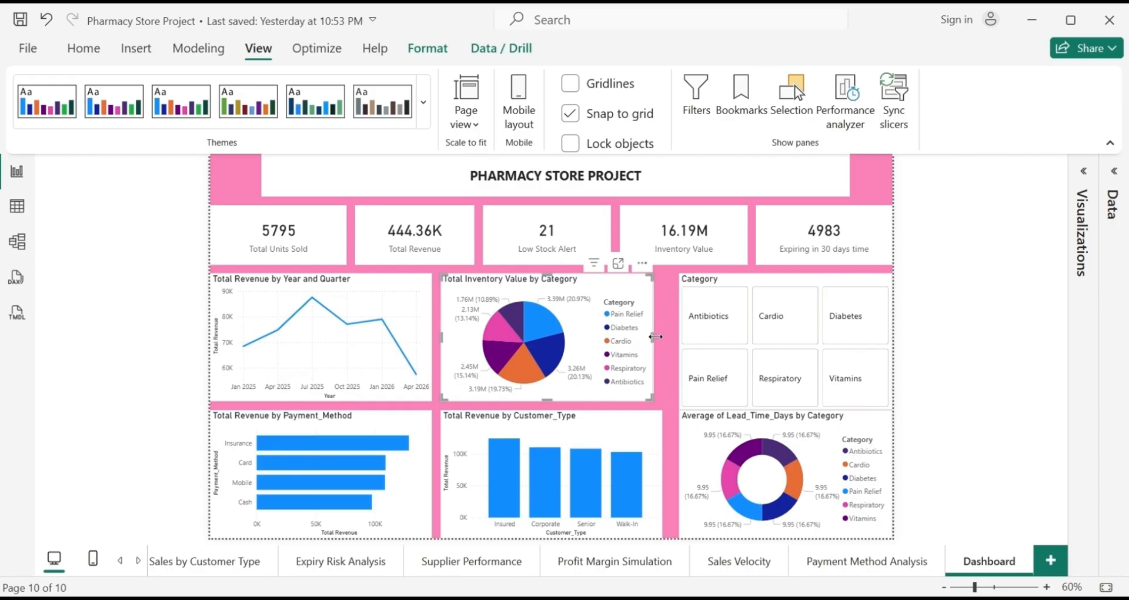
drag(656, 337, 671, 346)
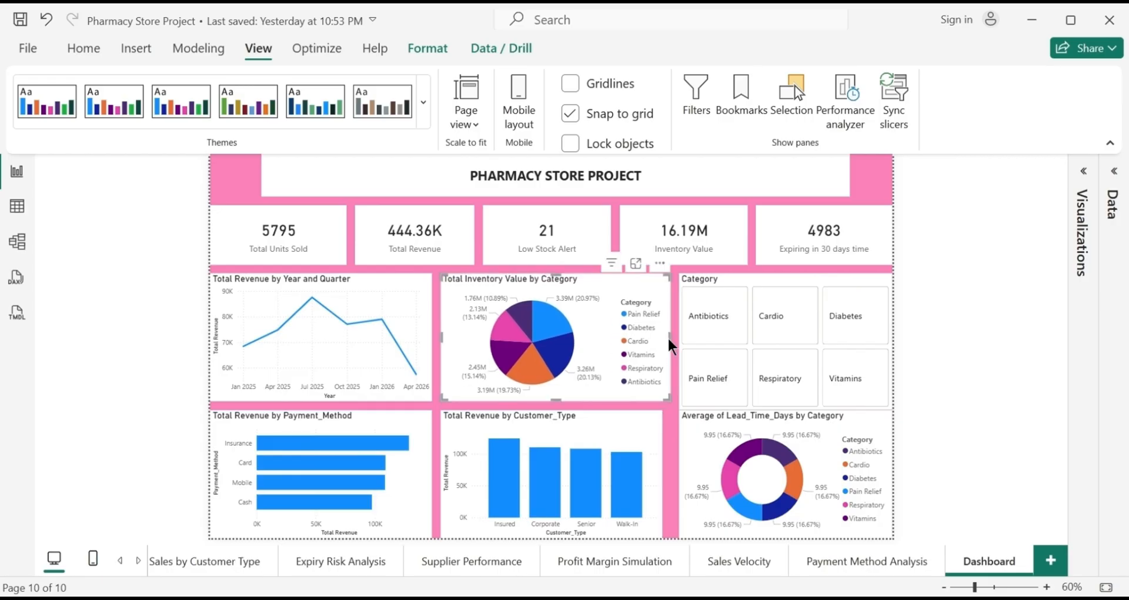
click(647, 457)
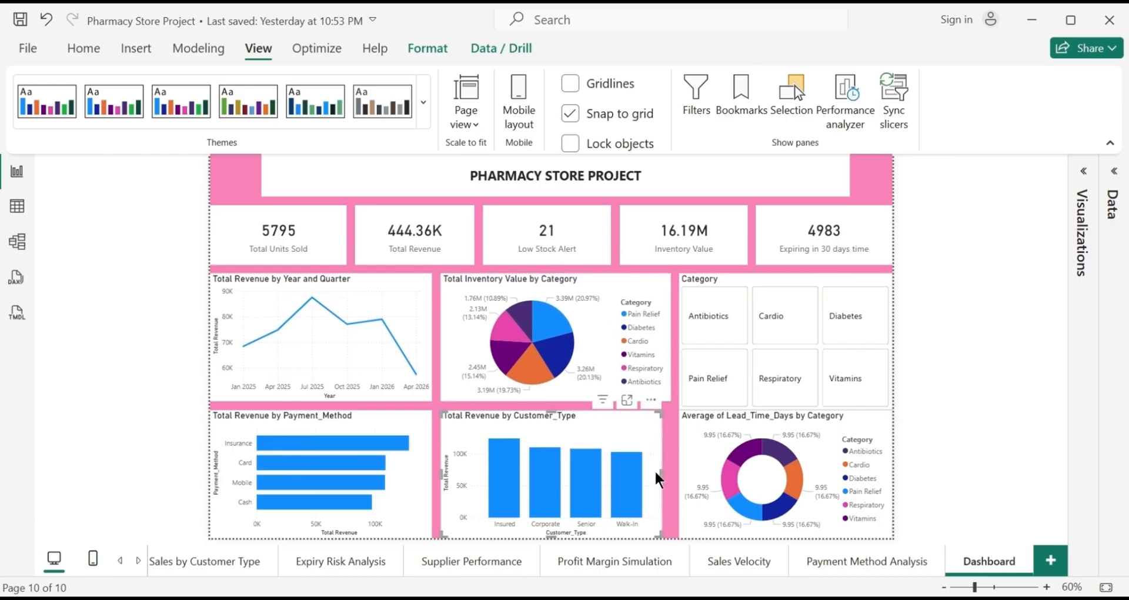
drag(663, 474, 670, 476)
Shorten the Category slicer from its lower edge to leave an even gap above the donut chart, and deselect it
click(721, 376)
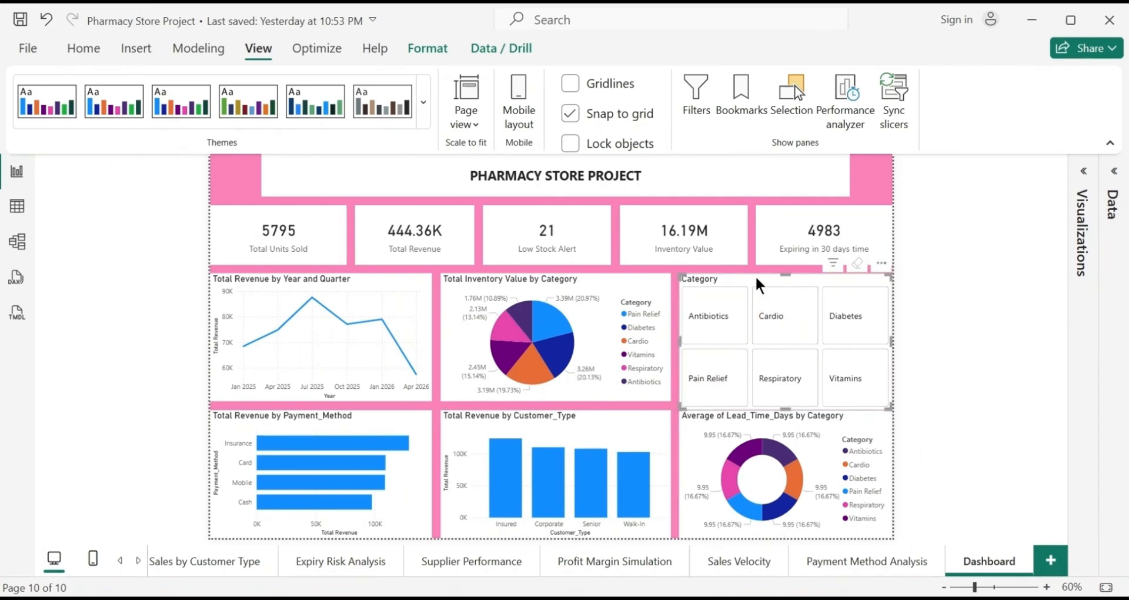
drag(782, 406, 785, 401)
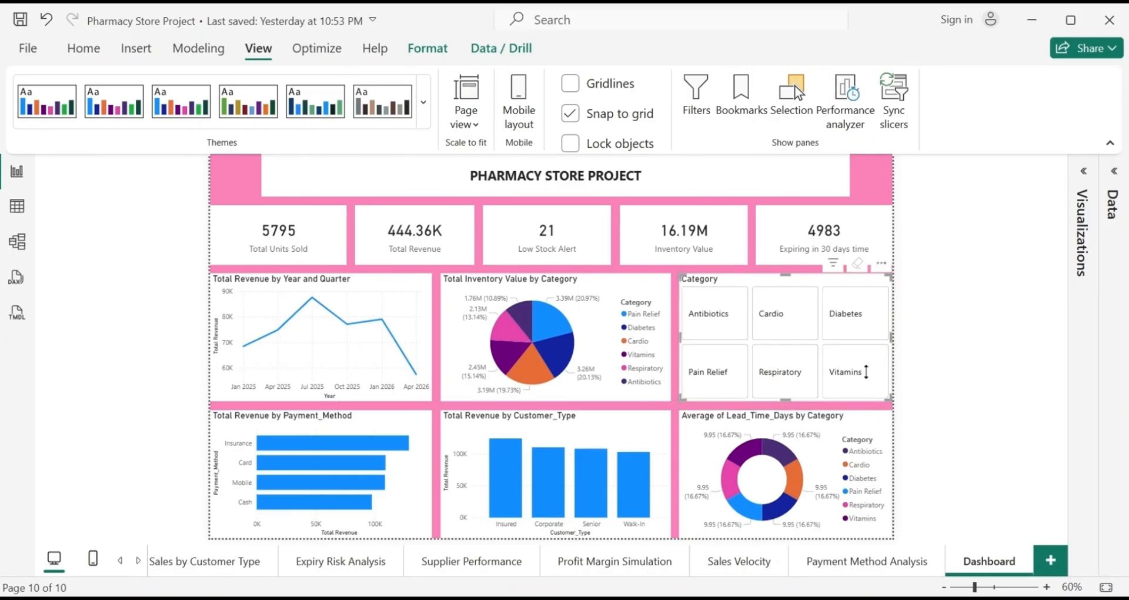
click(1011, 330)
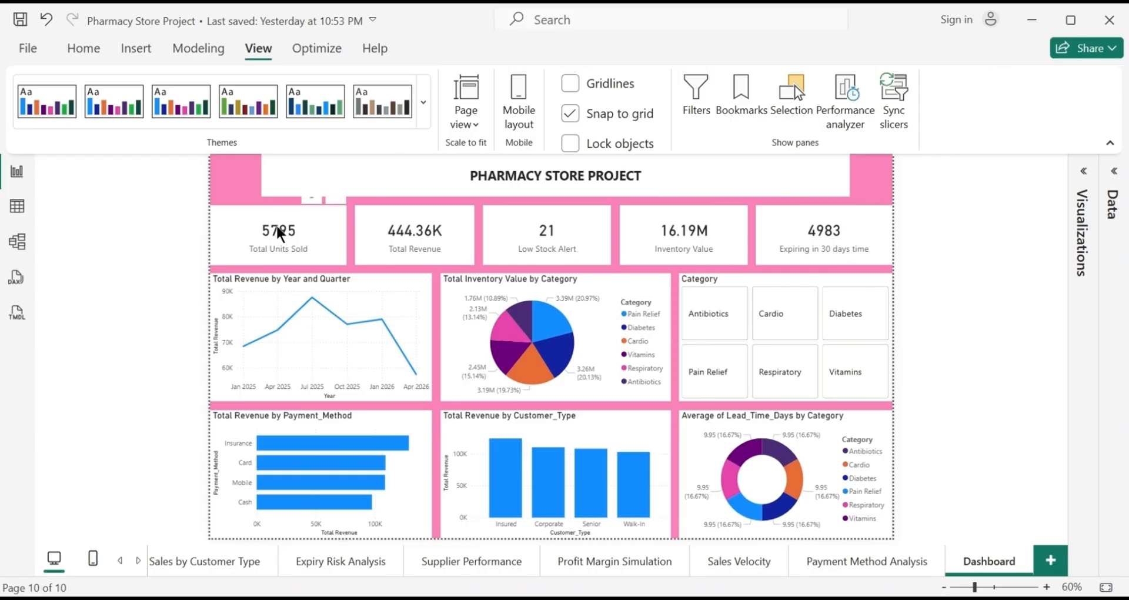